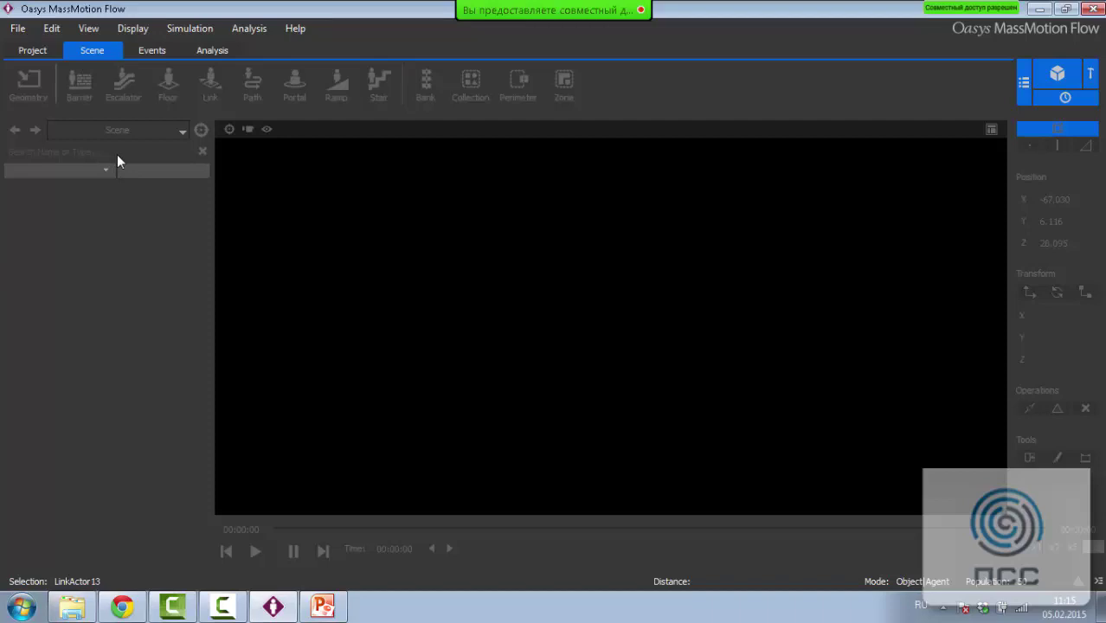
Try toggling the object list, 3D view and transform tools panel off and back on
{"action": "left_click", "coordinate": [1029, 86]}
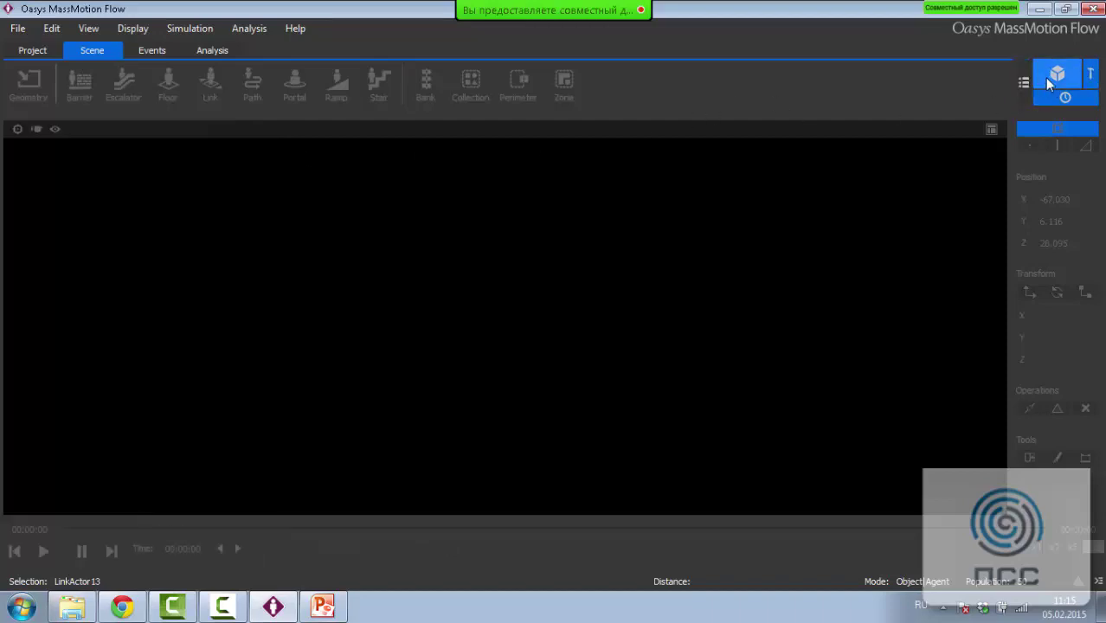
{"action": "left_click", "coordinate": [1046, 77]}
{"action": "left_click", "coordinate": [1095, 73]}
{"action": "left_click", "coordinate": [1074, 73]}
{"action": "left_click", "coordinate": [1029, 83]}
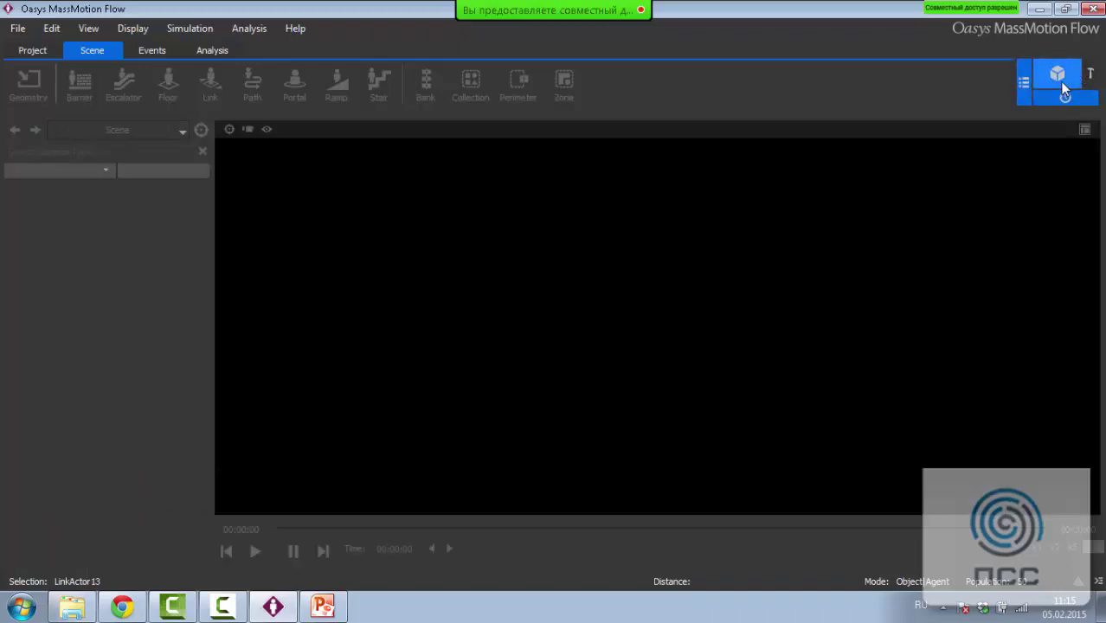
{"action": "left_click", "coordinate": [1090, 76]}
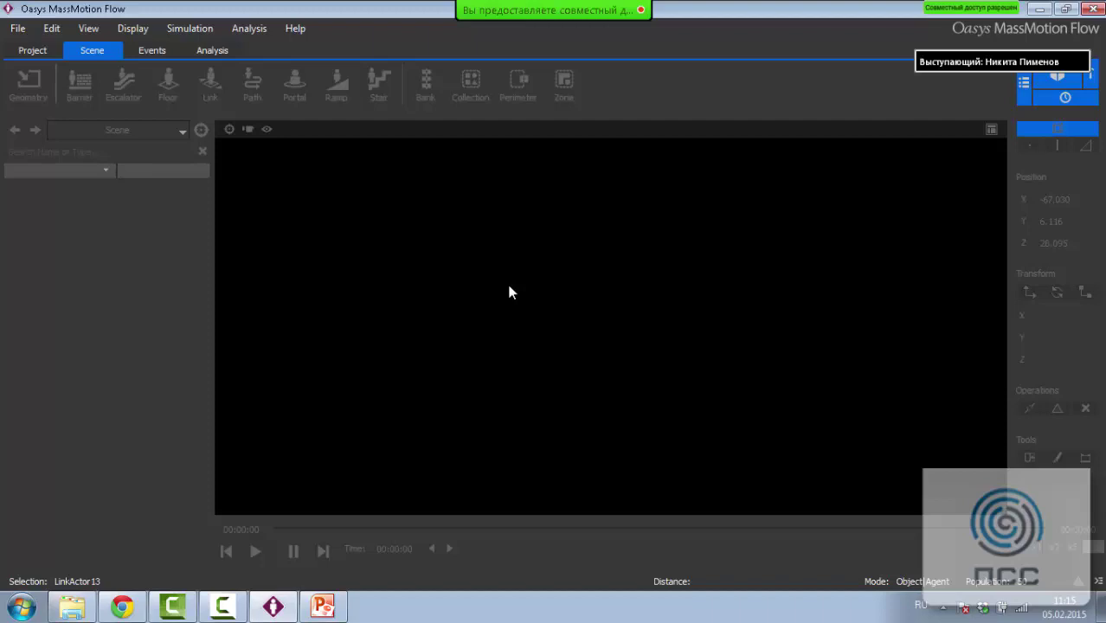
Create a new project and add a floor to its empty scene
{"action": "left_click", "coordinate": [34, 50]}
{"action": "left_click", "coordinate": [31, 84]}
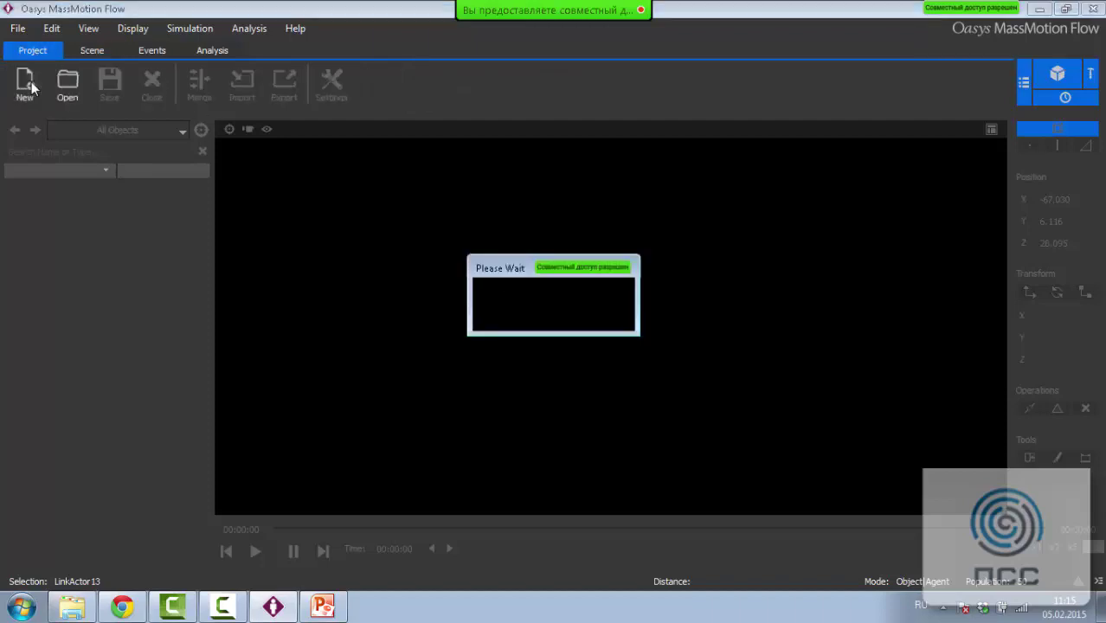
{"action": "left_click", "coordinate": [74, 54]}
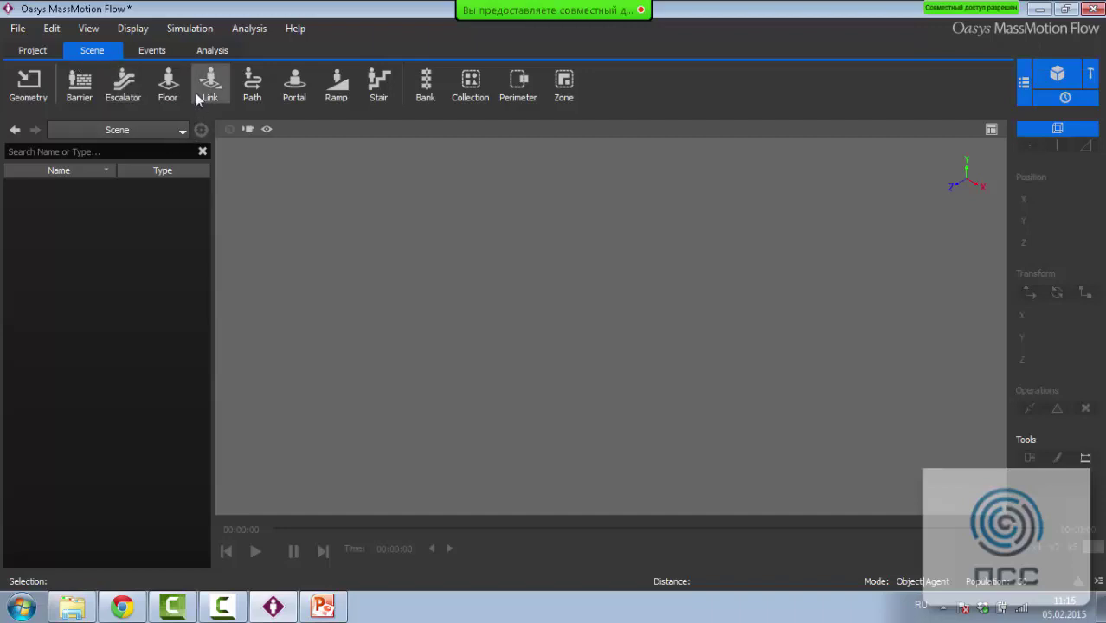
{"action": "left_click", "coordinate": [168, 86]}
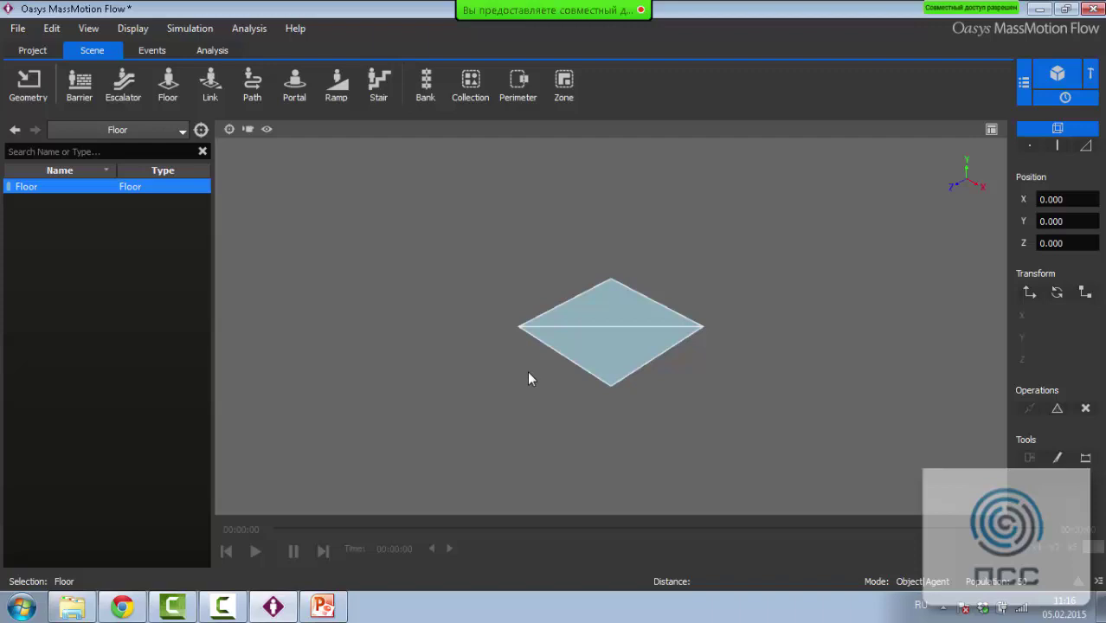
Scale the floor by about 2.552 along X and 1.478 along Z
{"action": "left_click_drag", "start_coordinate": [695, 415], "coordinate": [533, 291]}
{"action": "left_click", "coordinate": [1092, 293]}
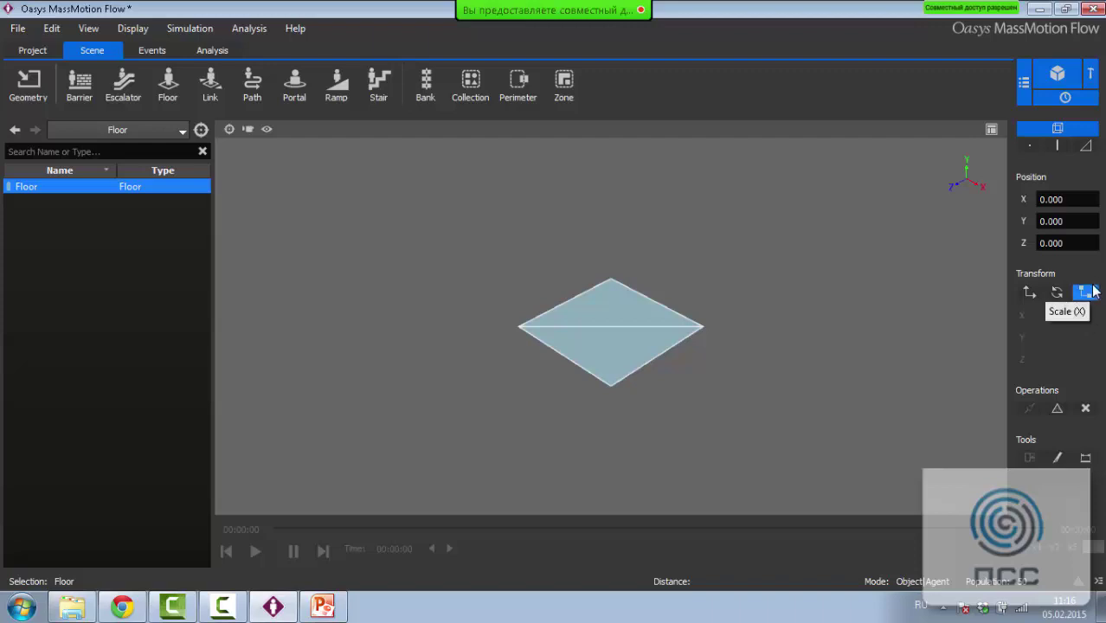
{"action": "left_click", "coordinate": [1092, 289]}
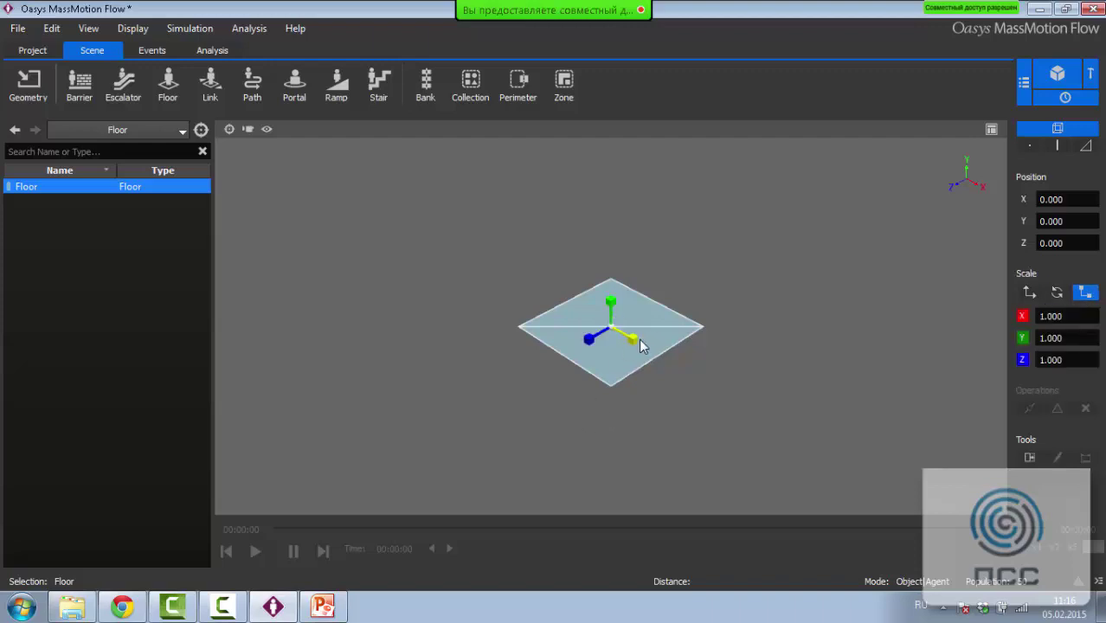
{"action": "left_click_drag", "start_coordinate": [641, 344], "coordinate": [584, 348]}
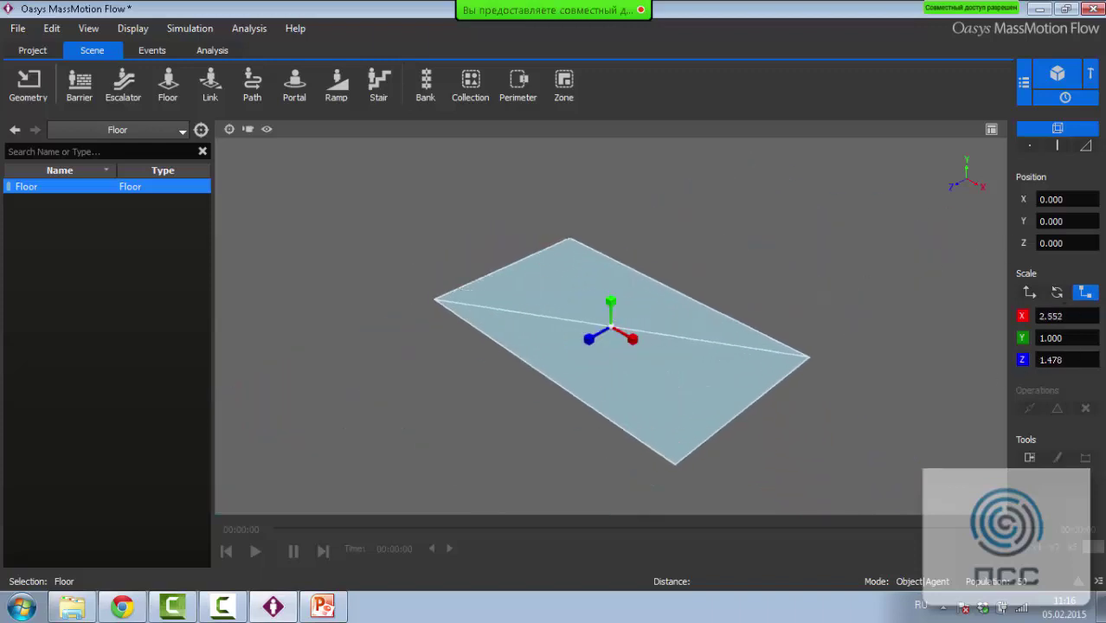
Try rotating the floor freehand, and reset its Y and Z rotation to 0
{"action": "left_click", "coordinate": [1057, 293]}
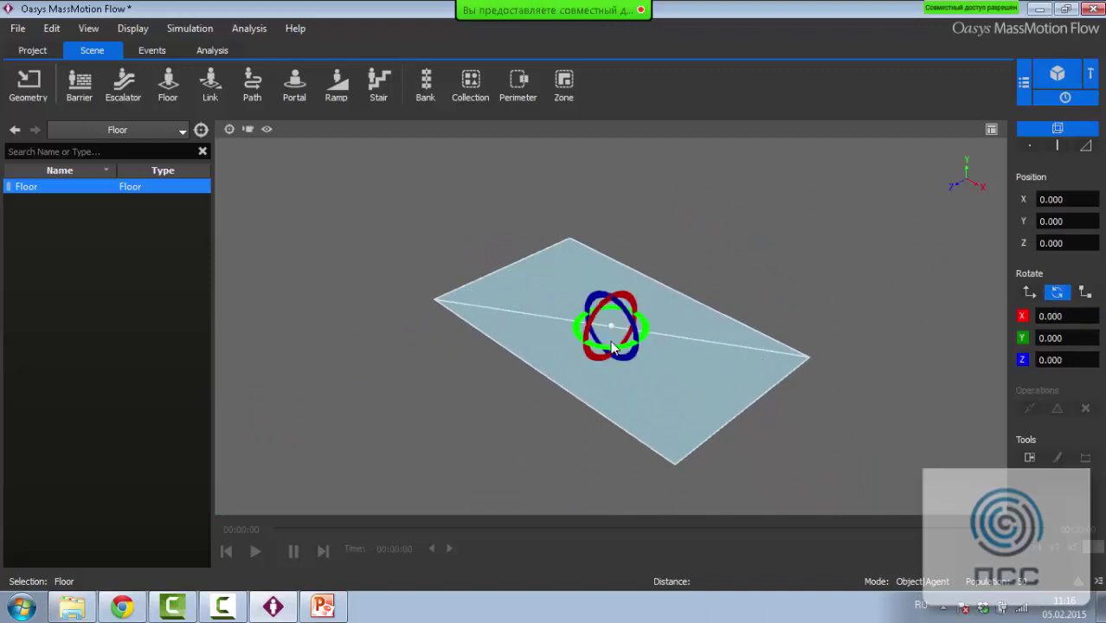
{"action": "left_click_drag", "start_coordinate": [616, 351], "coordinate": [620, 310]}
{"action": "double_click", "coordinate": [1054, 338]}
{"action": "type", "text": "0"}
{"action": "key", "text": "Tab"}
{"action": "type", "text": "0"}
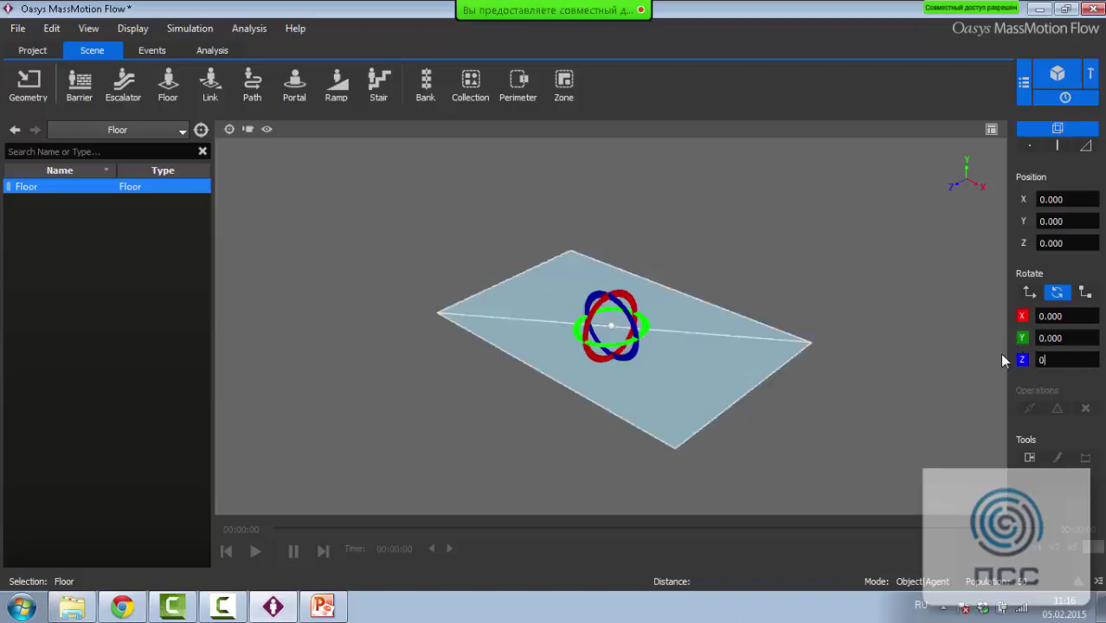
Try moving the floor along Z to about -2.694, and reset the Z translation to 0
{"action": "left_click", "coordinate": [1030, 293]}
{"action": "left_click_drag", "start_coordinate": [597, 333], "coordinate": [637, 322]}
{"action": "left_click", "coordinate": [1089, 359]}
{"action": "type", "text": "0"}
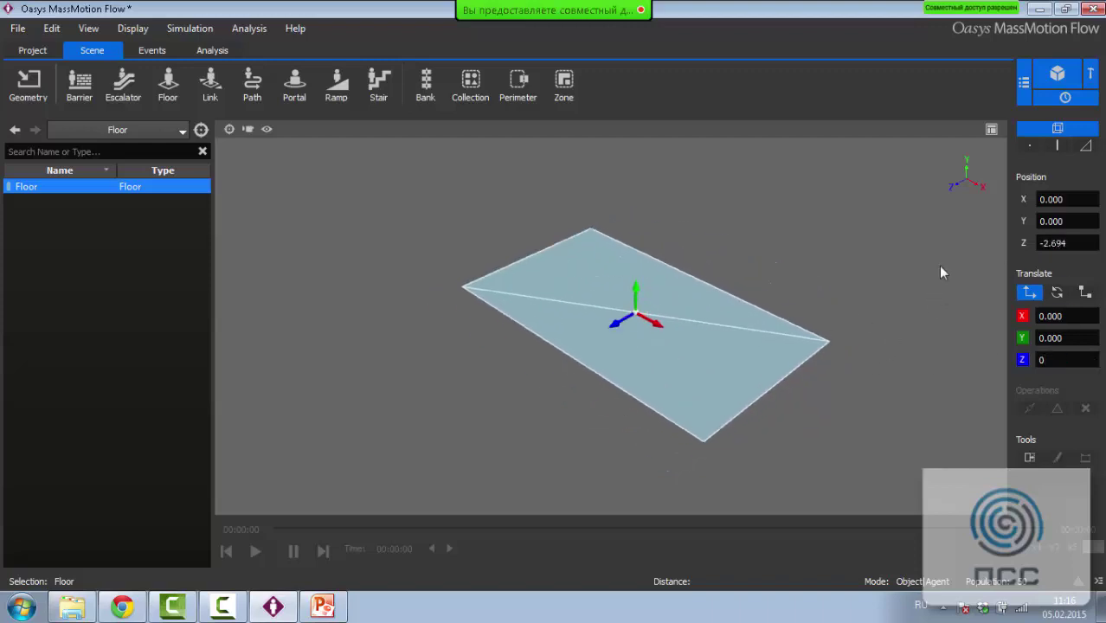
Try scaling and moving the floor's far-right corner vertex, and reset its Y translation to 0
{"action": "left_click", "coordinate": [1030, 148]}
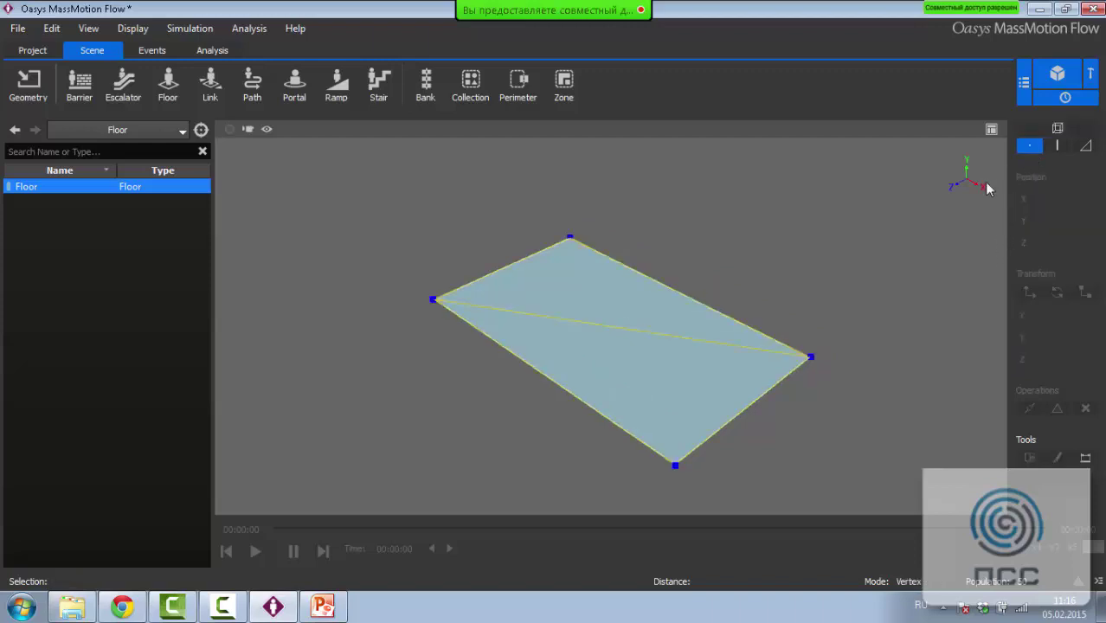
{"action": "left_click", "coordinate": [811, 357]}
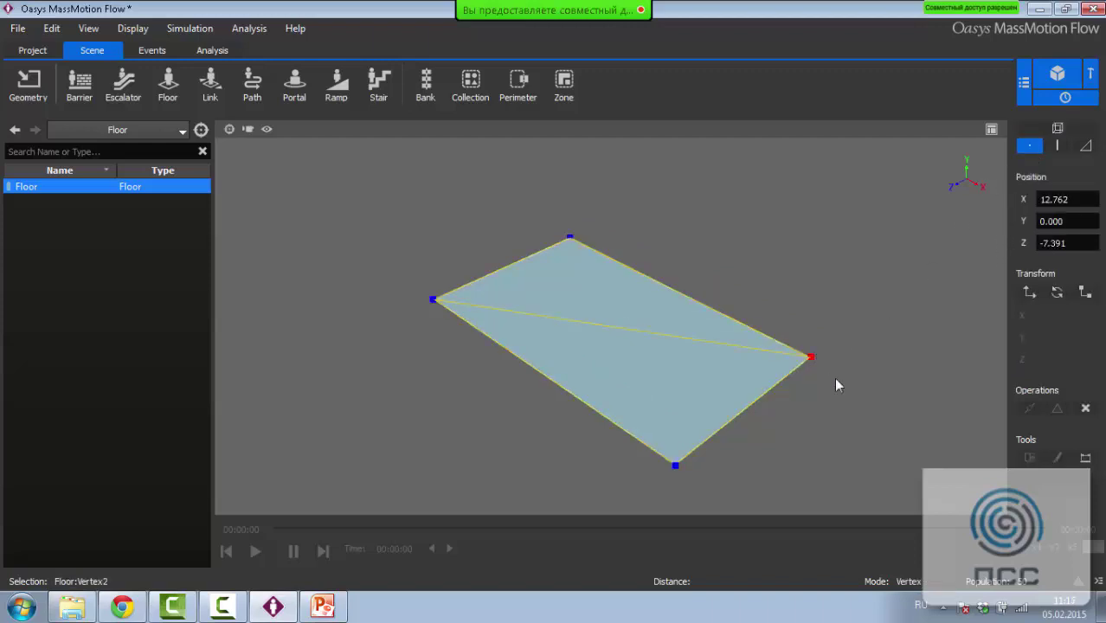
{"action": "left_click", "coordinate": [1085, 293]}
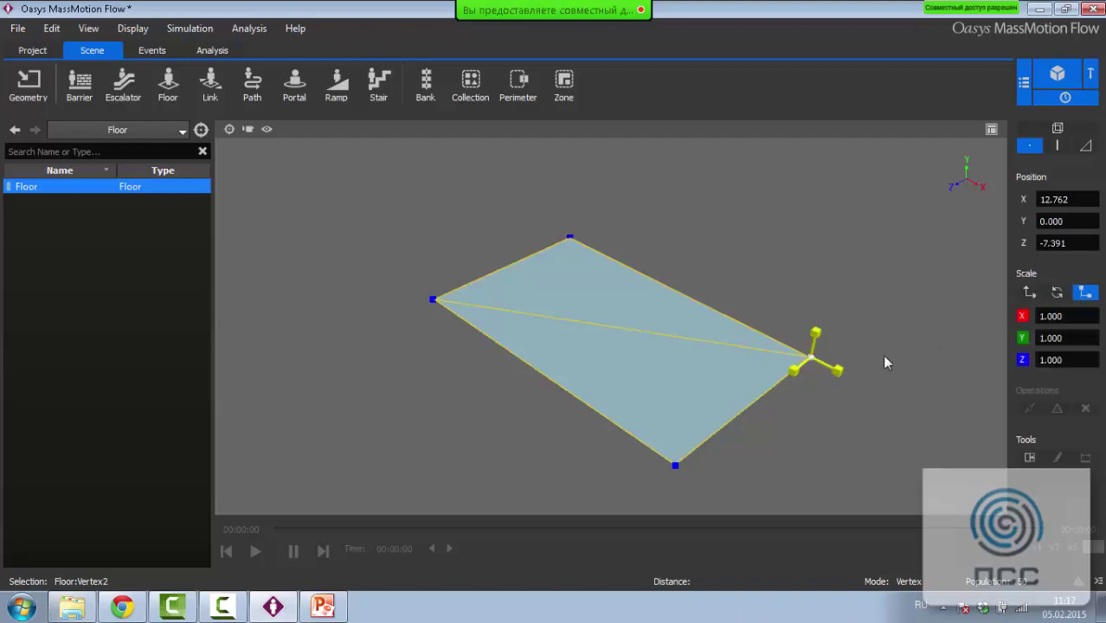
{"action": "left_click_drag", "start_coordinate": [836, 372], "coordinate": [899, 367]}
{"action": "left_click", "coordinate": [1030, 292]}
{"action": "mouse_move", "coordinate": [820, 349]}
{"action": "left_mouse_down"}
{"action": "mouse_move", "coordinate": [824, 311]}
{"action": "mouse_move", "coordinate": [812, 350]}
{"action": "left_mouse_up"}
{"action": "double_click", "coordinate": [1057, 339]}
{"action": "type", "text": "0"}
{"action": "key", "text": "Return"}
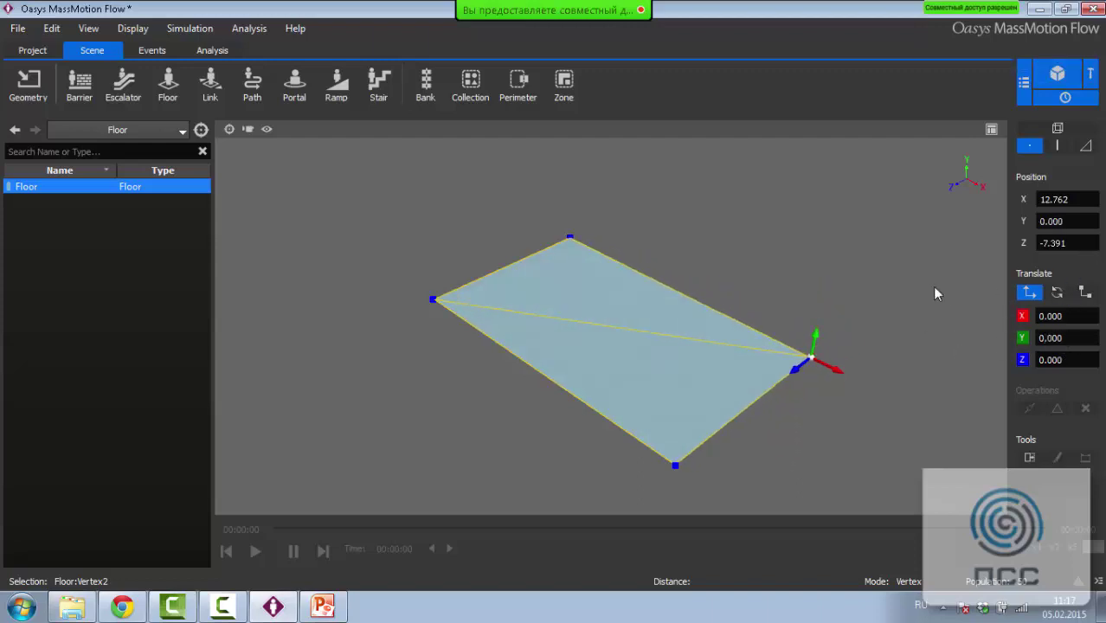
Select the floor's rear edge, and rescale the rear triangular face and move it by about -3.789 along X
{"action": "left_click", "coordinate": [1052, 149]}
{"action": "left_click", "coordinate": [742, 323]}
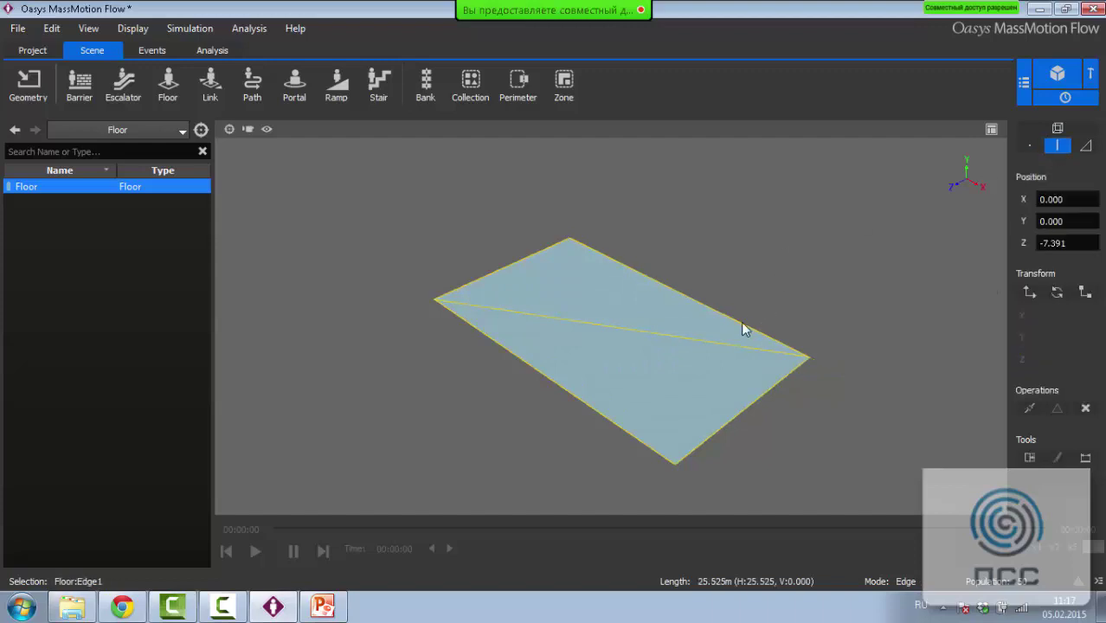
{"action": "left_click", "coordinate": [1086, 145]}
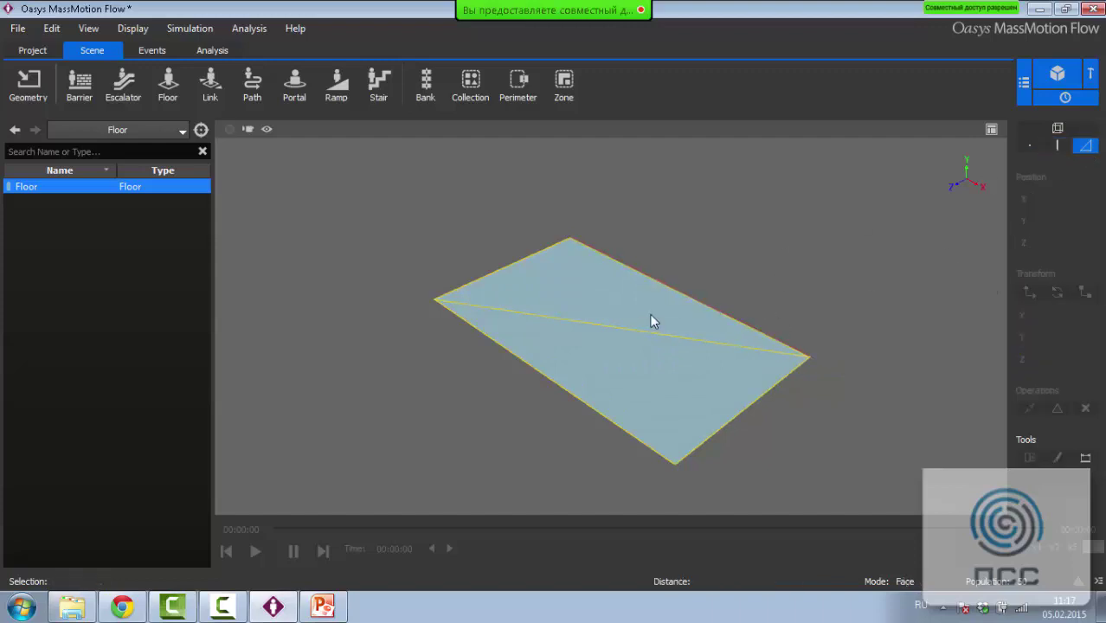
{"action": "left_click", "coordinate": [637, 324]}
{"action": "left_click", "coordinate": [1094, 294]}
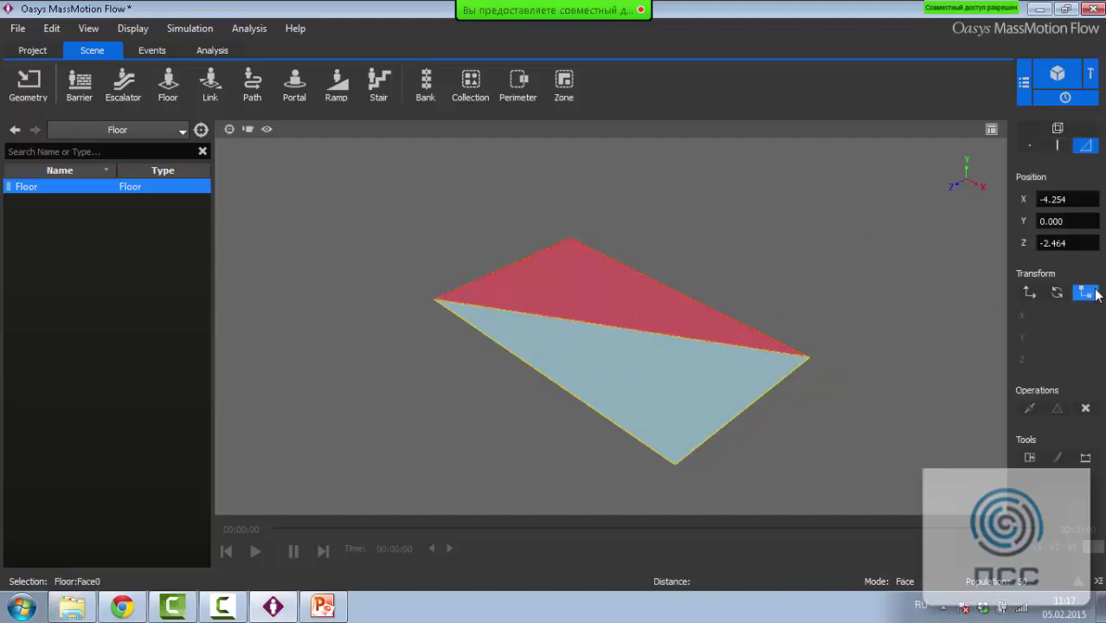
{"action": "left_click", "coordinate": [1091, 297]}
{"action": "left_click_drag", "start_coordinate": [572, 307], "coordinate": [572, 337]}
{"action": "left_click", "coordinate": [1025, 295]}
{"action": "left_click_drag", "start_coordinate": [594, 289], "coordinate": [853, 370]}
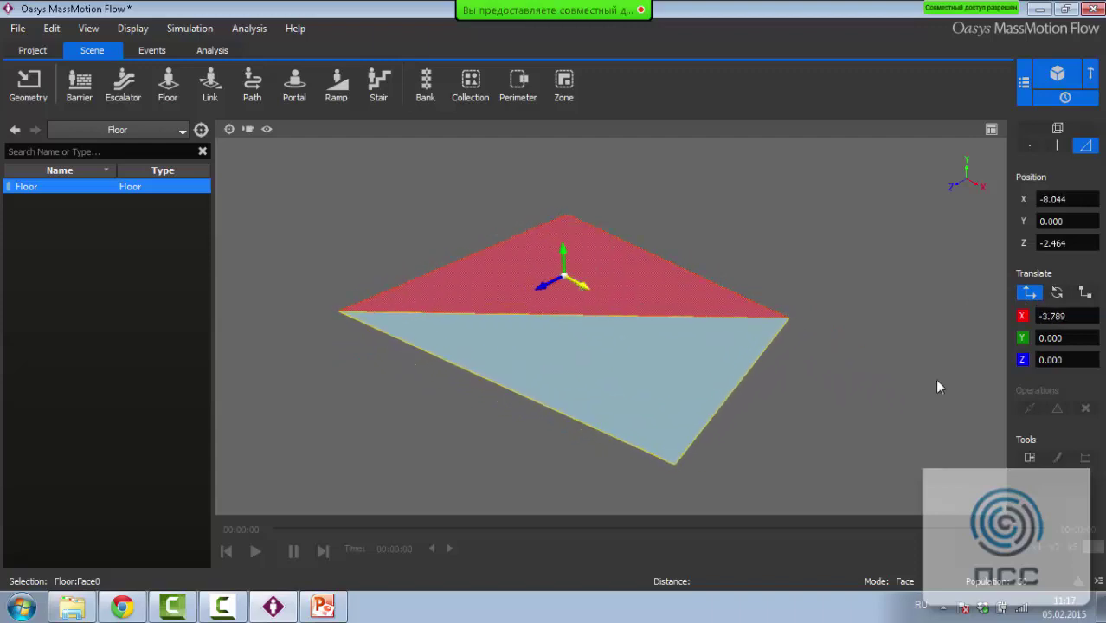
Cut the floor with a line across its front corner
{"action": "left_click", "coordinate": [971, 416]}
{"action": "left_click", "coordinate": [609, 340]}
{"action": "left_click", "coordinate": [1065, 461]}
{"action": "left_click", "coordinate": [567, 424]}
{"action": "left_click", "coordinate": [869, 394]}
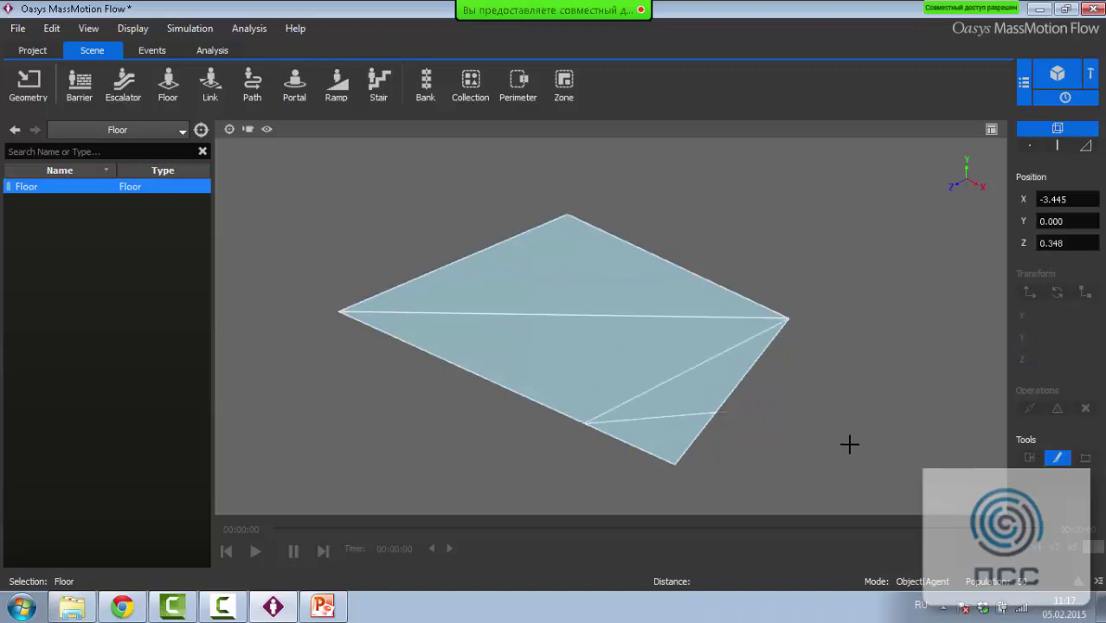
{"action": "key", "text": "Escape"}
Duplicate the cut floor in place
{"action": "left_click", "coordinate": [640, 386]}
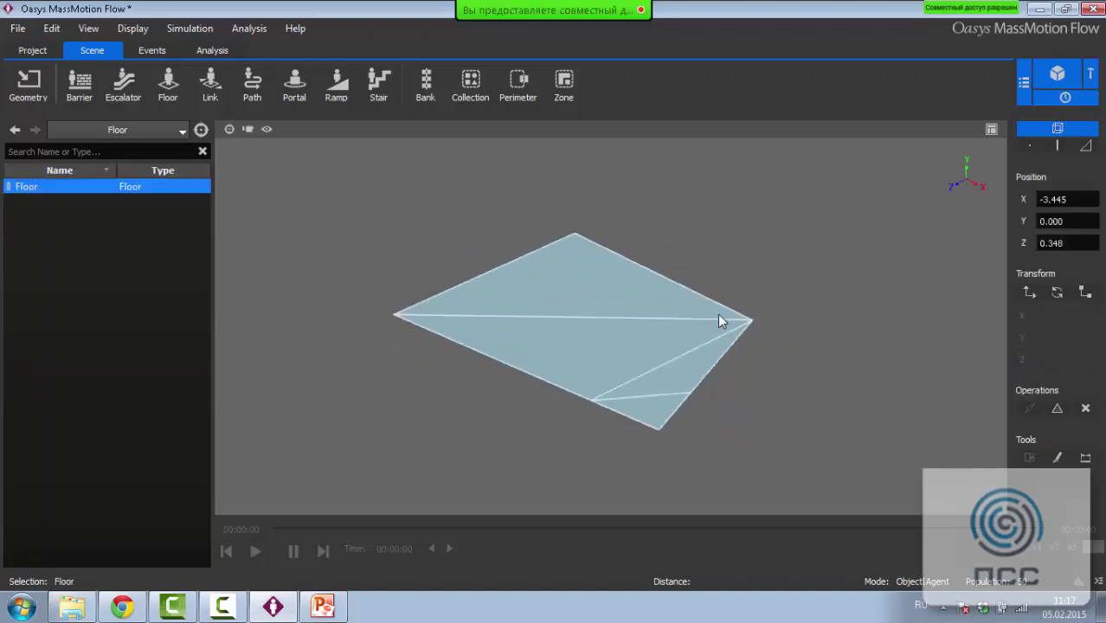
{"action": "middle_click_drag", "start_coordinate": [731, 329], "coordinate": [736, 356]}
{"action": "right_click", "coordinate": [627, 284]}
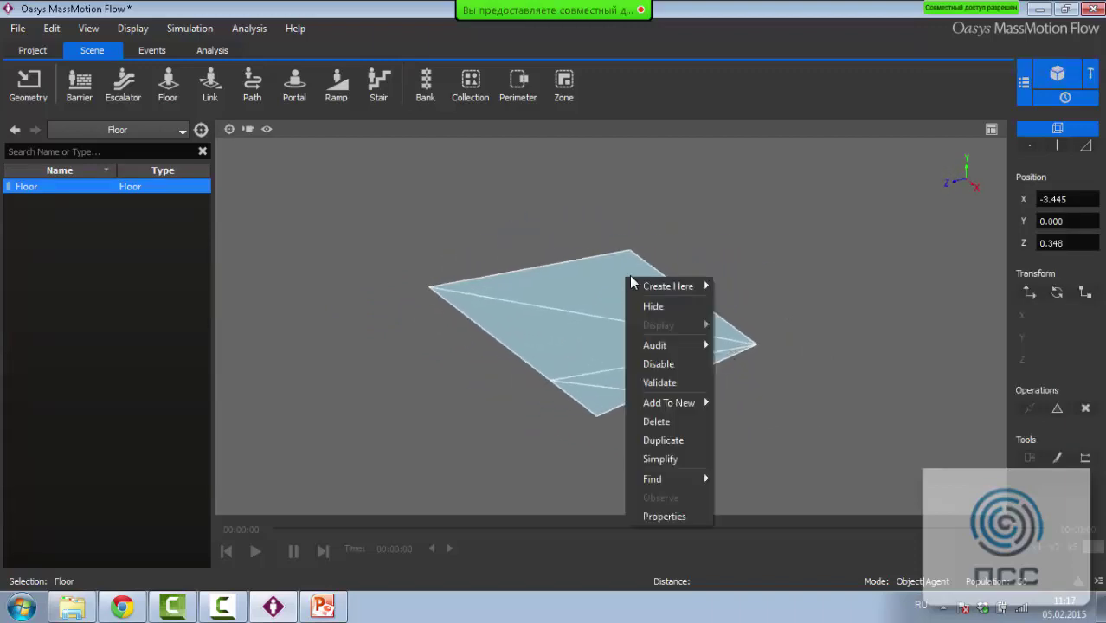
{"action": "left_click", "coordinate": [690, 445]}
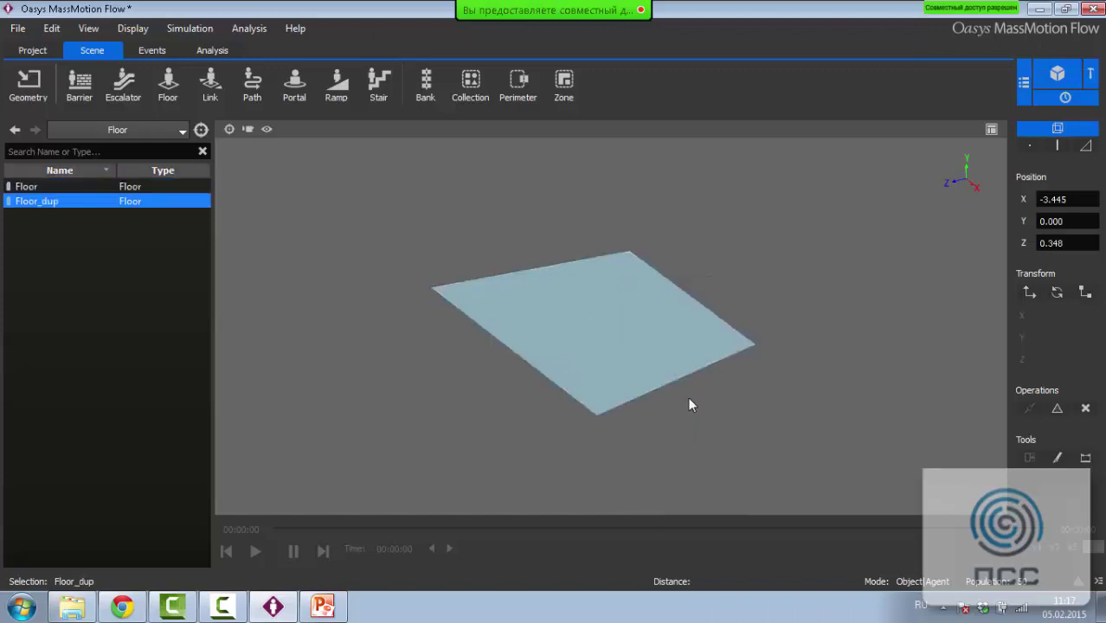
Move the original floor away from its duplicate along X, leaving a narrow gap between them, and clear the selection
{"action": "left_click", "coordinate": [671, 335]}
{"action": "left_click", "coordinate": [1029, 292]}
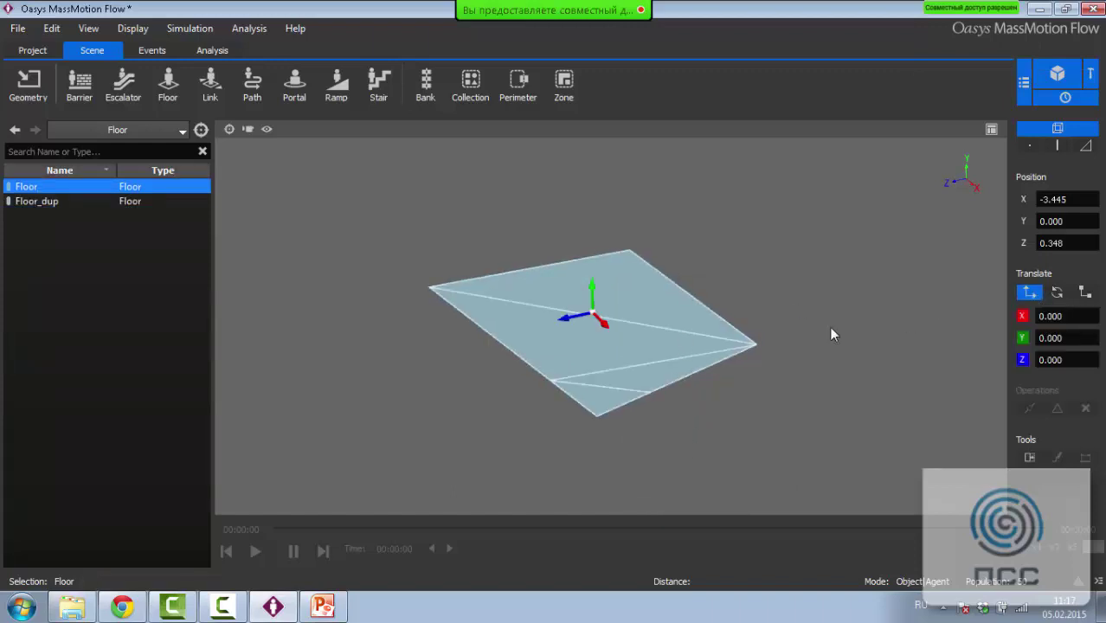
{"action": "left_click_drag", "start_coordinate": [595, 315], "coordinate": [491, 229]}
{"action": "scroll", "coordinate": [544, 283], "scroll_direction": "up", "scroll_amount": 2}
{"action": "middle_click_drag", "start_coordinate": [544, 283], "coordinate": [660, 379]}
{"action": "scroll", "coordinate": [557, 305], "scroll_direction": "down", "scroll_amount": 1}
{"action": "key", "text": "Escape"}
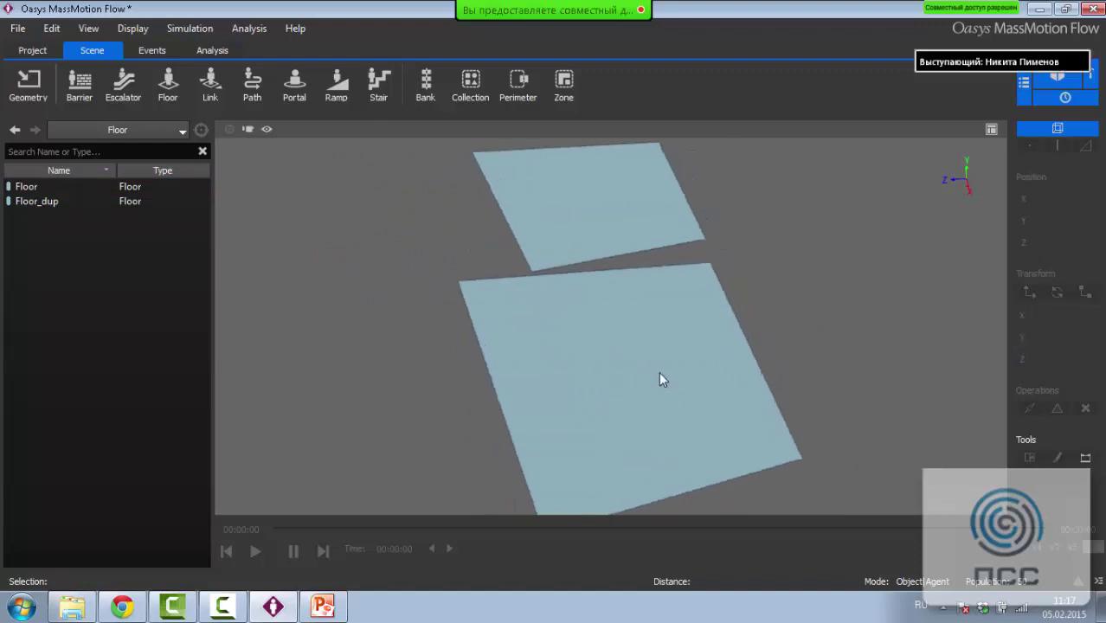
Add a link on the front floor and rotate it by about 91.904 degrees around Y
{"action": "left_click", "coordinate": [211, 94]}
{"action": "scroll", "coordinate": [721, 296], "scroll_direction": "up", "scroll_amount": 3}
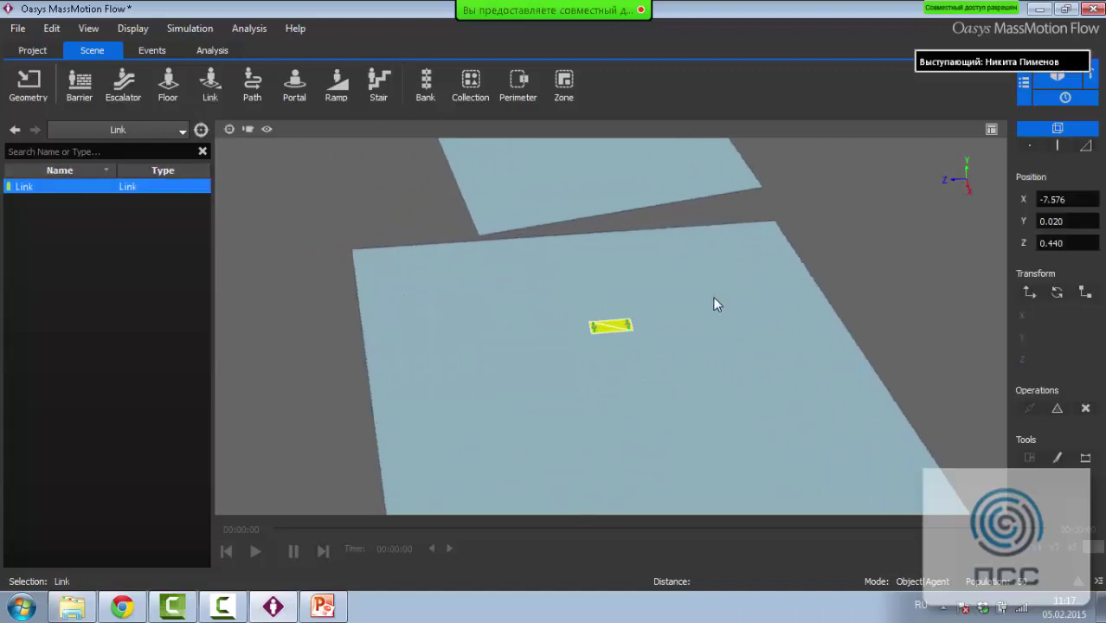
{"action": "left_click", "coordinate": [1056, 293]}
{"action": "left_click_drag", "start_coordinate": [585, 346], "coordinate": [683, 346]}
{"action": "key", "text": "ctrl+z"}
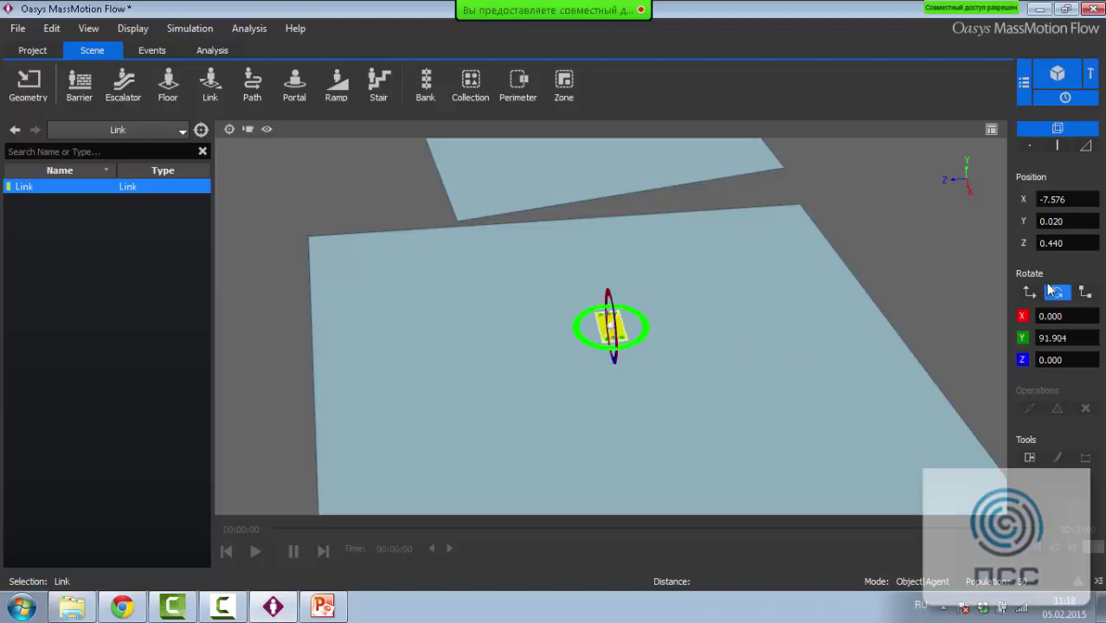
{"action": "scroll", "coordinate": [554, 275], "scroll_direction": "up", "scroll_amount": 2}
Enlarge the link and move it by about -9.968 along X so that it bridges the gap between the floors
{"action": "left_click", "coordinate": [1085, 292]}
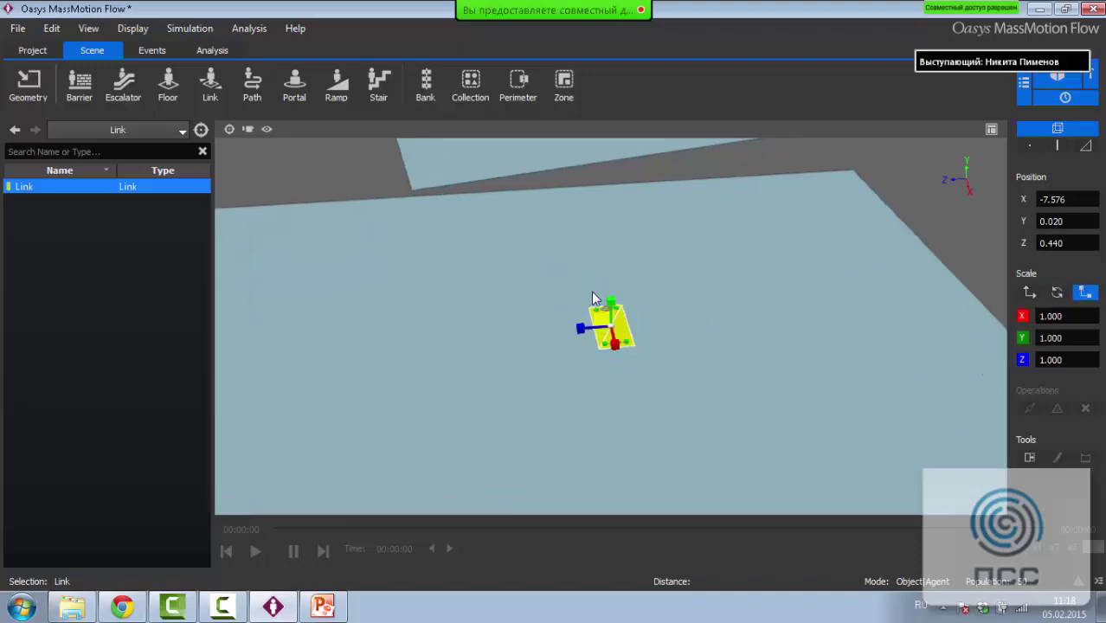
{"action": "left_click_drag", "start_coordinate": [611, 345], "coordinate": [622, 382]}
{"action": "left_click_drag", "start_coordinate": [587, 338], "coordinate": [564, 184]}
{"action": "left_click", "coordinate": [1039, 296]}
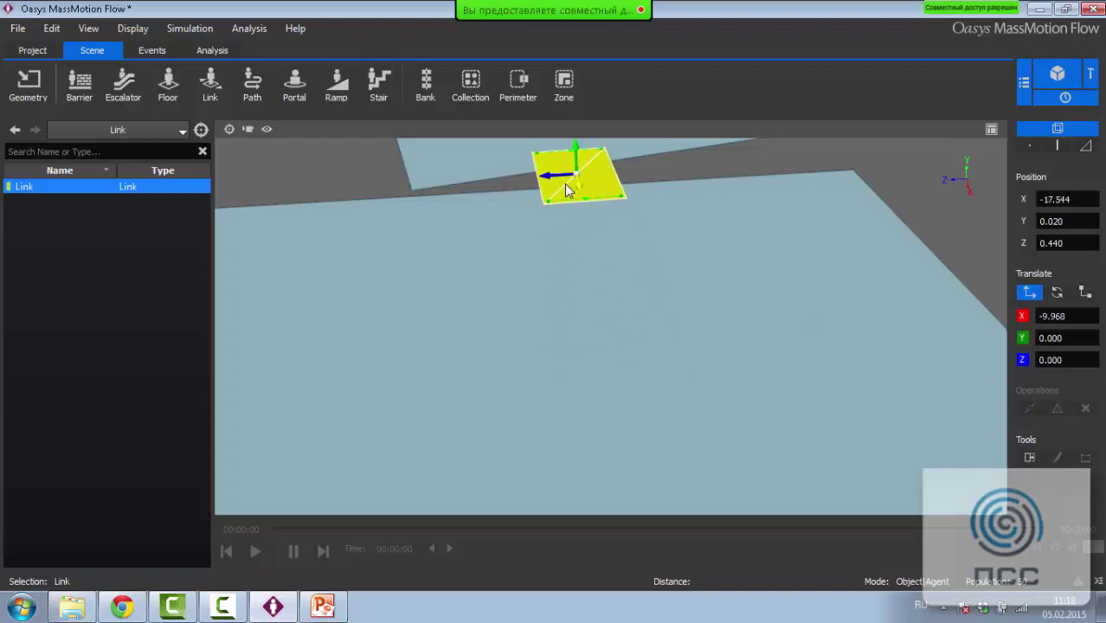
Examine the link's two ends and their overlap with both floors, and select the duplicated floor
{"action": "mouse_move", "coordinate": [591, 277]}
{"action": "middle_mouse_down"}
{"action": "mouse_move", "coordinate": [596, 363]}
{"action": "mouse_move", "coordinate": [586, 238]}
{"action": "mouse_move", "coordinate": [610, 289]}
{"action": "mouse_move", "coordinate": [595, 277]}
{"action": "middle_mouse_up"}
{"action": "scroll", "coordinate": [595, 281], "scroll_direction": "up", "scroll_amount": 1}
{"action": "middle_click_drag", "start_coordinate": [582, 226], "coordinate": [658, 308]}
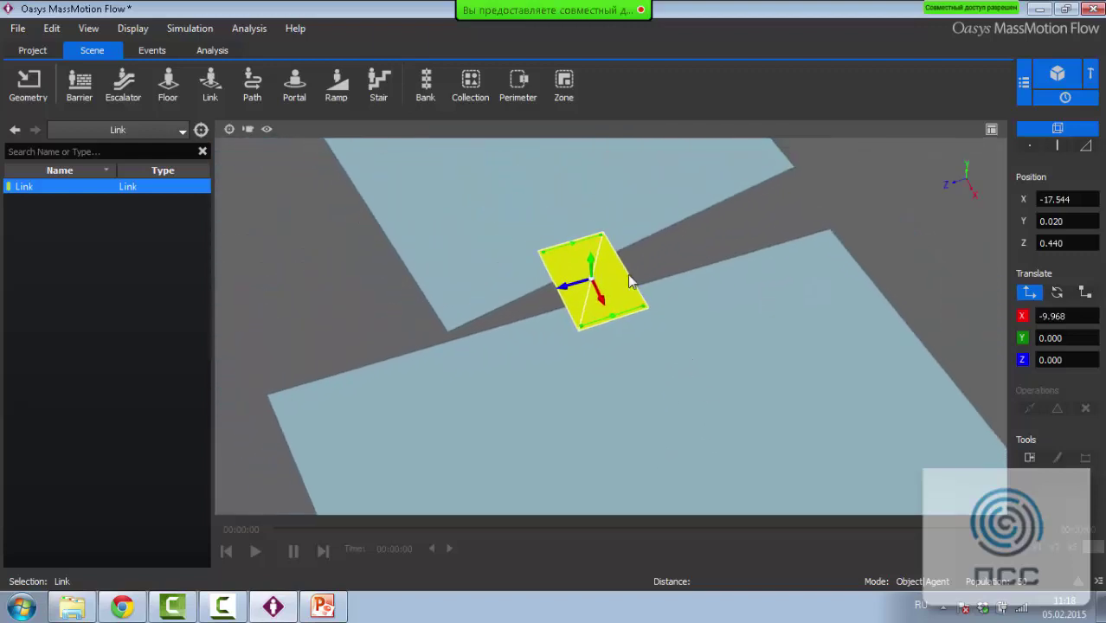
{"action": "scroll", "coordinate": [575, 260], "scroll_direction": "up", "scroll_amount": 3}
{"action": "middle_click_drag", "start_coordinate": [519, 177], "coordinate": [527, 205]}
{"action": "scroll", "coordinate": [527, 205], "scroll_direction": "up", "scroll_amount": 2}
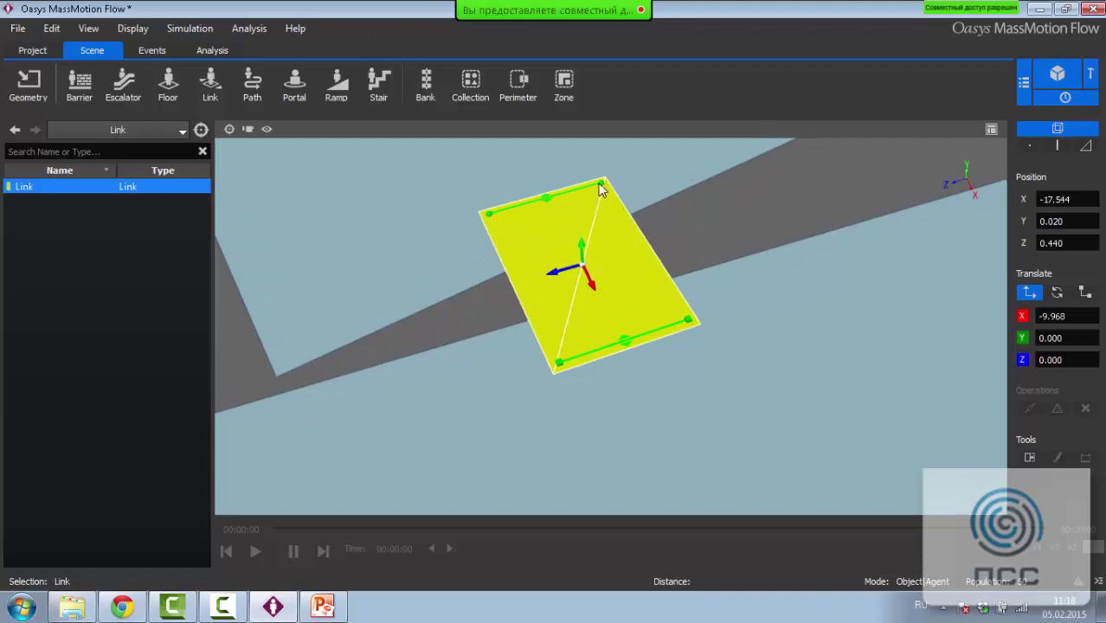
{"action": "scroll", "coordinate": [554, 215], "scroll_direction": "down", "scroll_amount": 4}
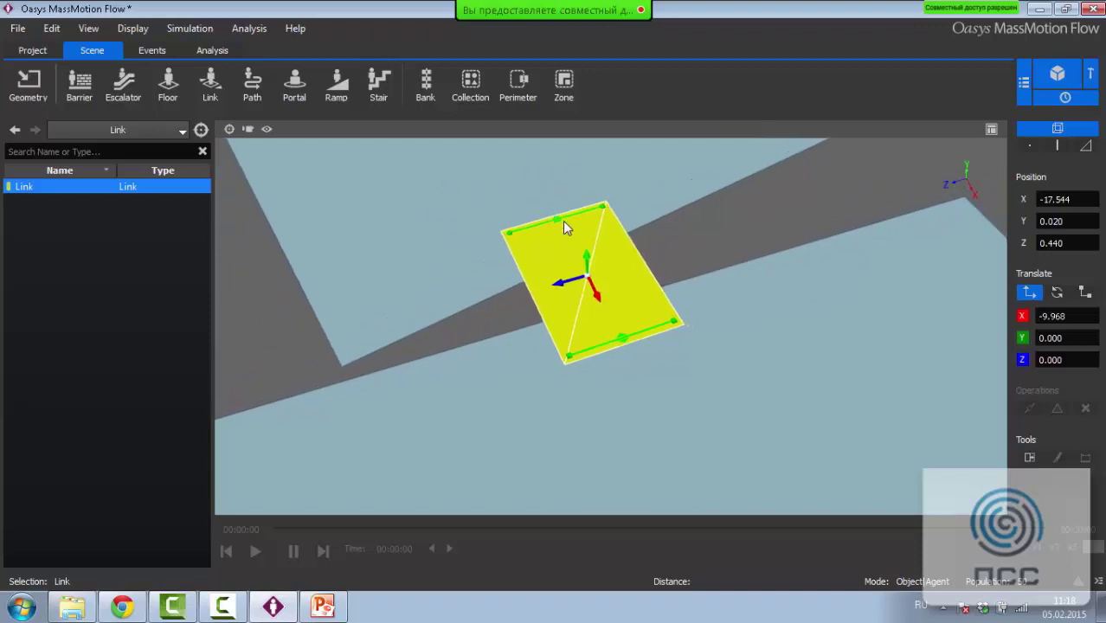
{"action": "scroll", "coordinate": [683, 325], "scroll_direction": "down", "scroll_amount": 5}
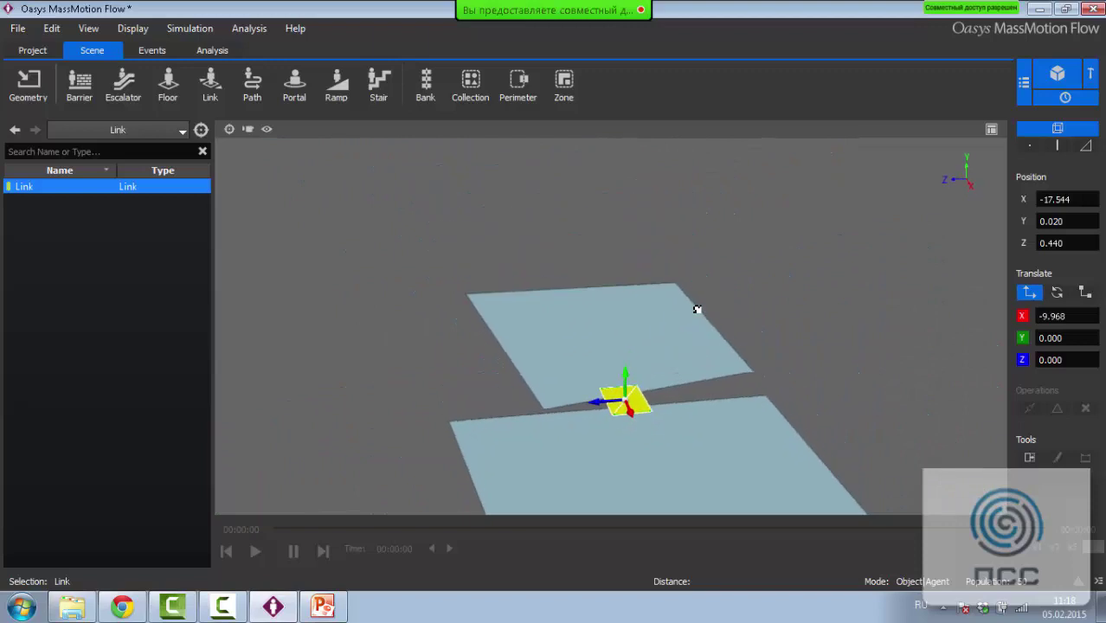
{"action": "left_click", "coordinate": [707, 391]}
{"action": "middle_click_drag", "start_coordinate": [707, 391], "coordinate": [725, 320]}
{"action": "left_click", "coordinate": [704, 277]}
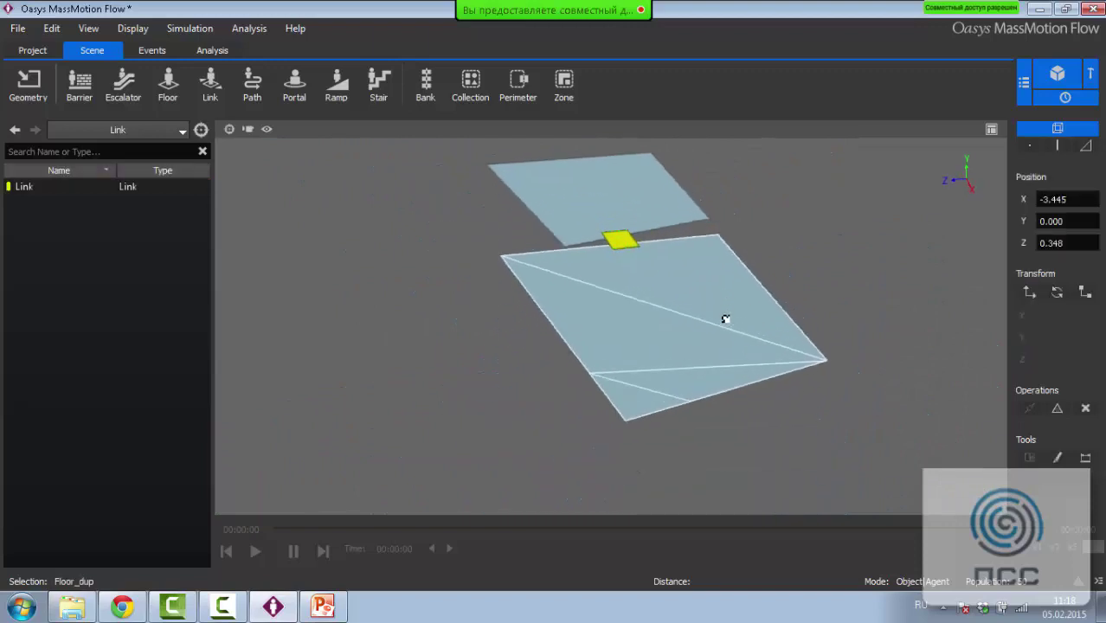
Add a barrier on the front floor and scale it to 3.917 along Y and 4.640 along Z
{"action": "left_click", "coordinate": [86, 84]}
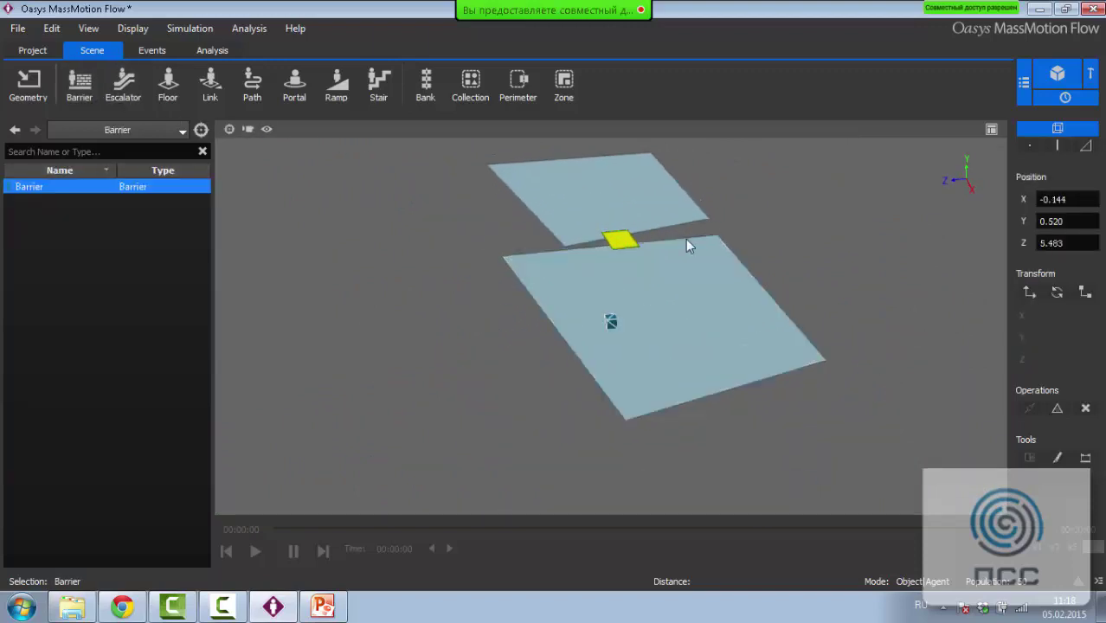
{"action": "scroll", "coordinate": [662, 327], "scroll_direction": "up", "scroll_amount": 5}
{"action": "left_click", "coordinate": [1085, 293]}
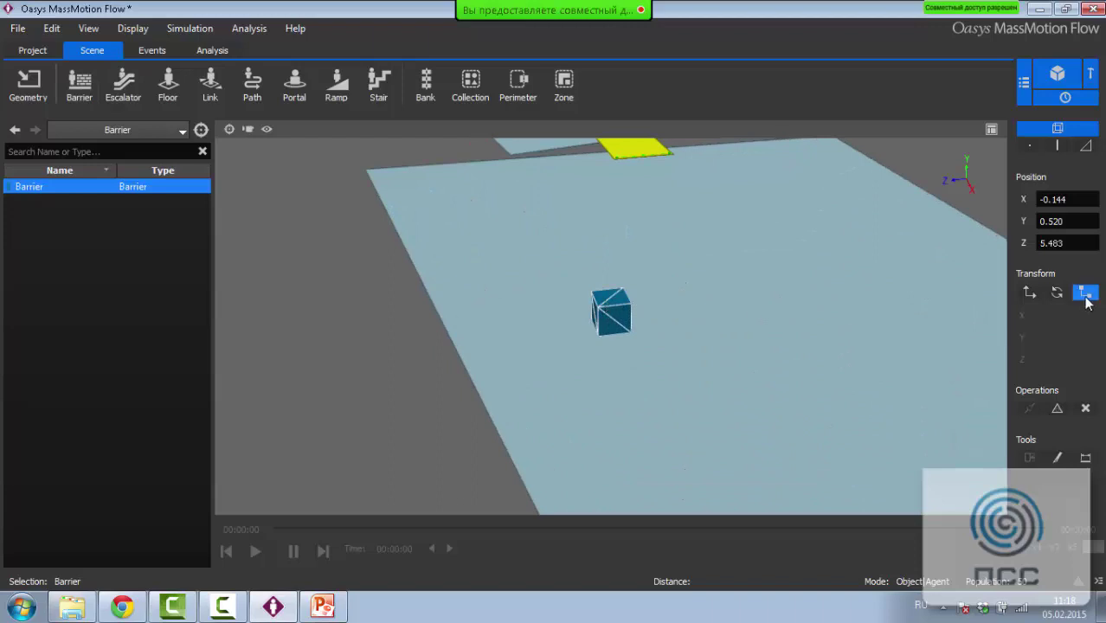
{"action": "left_click_drag", "start_coordinate": [575, 324], "coordinate": [610, 241]}
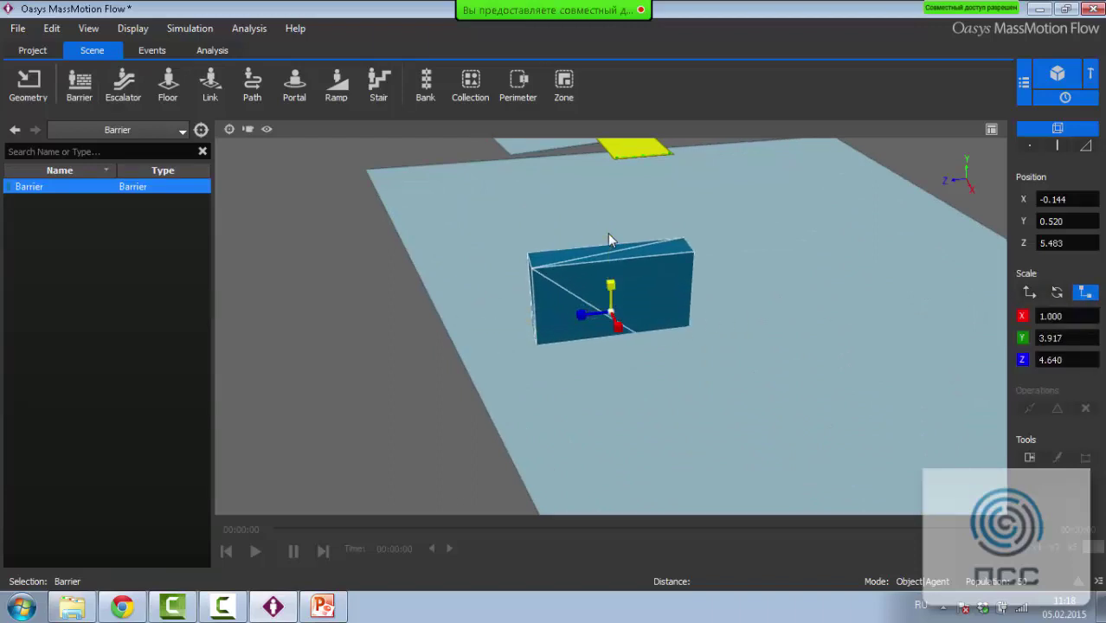
Scale the barrier to 3.990 along X and move it along Z across the front floor
{"action": "middle_click_drag", "start_coordinate": [851, 341], "coordinate": [750, 236]}
{"action": "scroll", "coordinate": [801, 331], "scroll_direction": "down", "scroll_amount": 5}
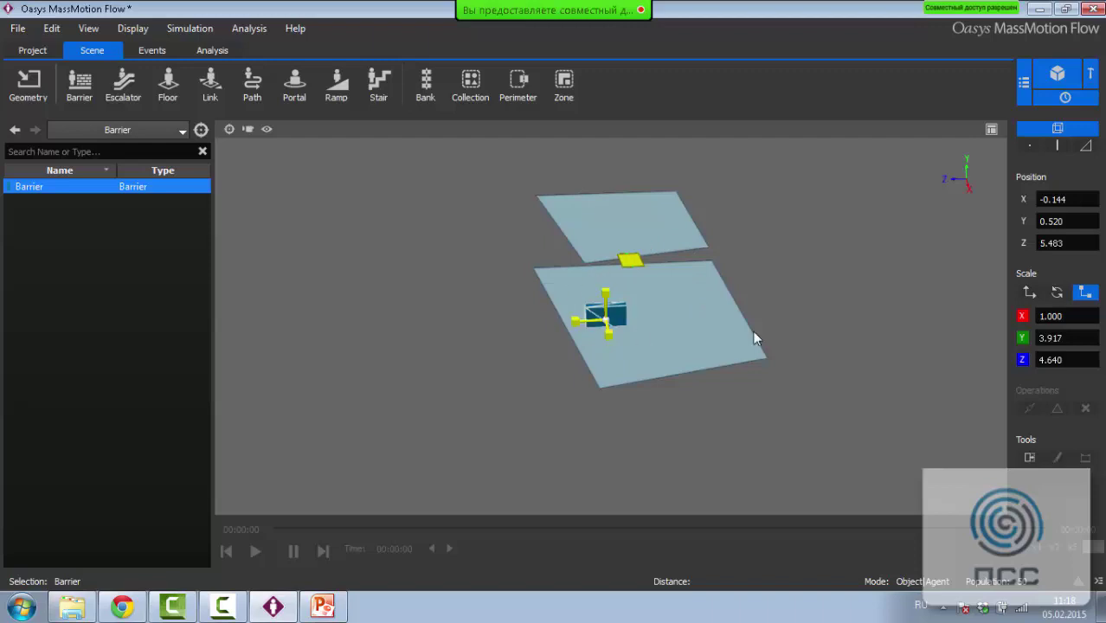
{"action": "scroll", "coordinate": [629, 277], "scroll_direction": "up", "scroll_amount": 5}
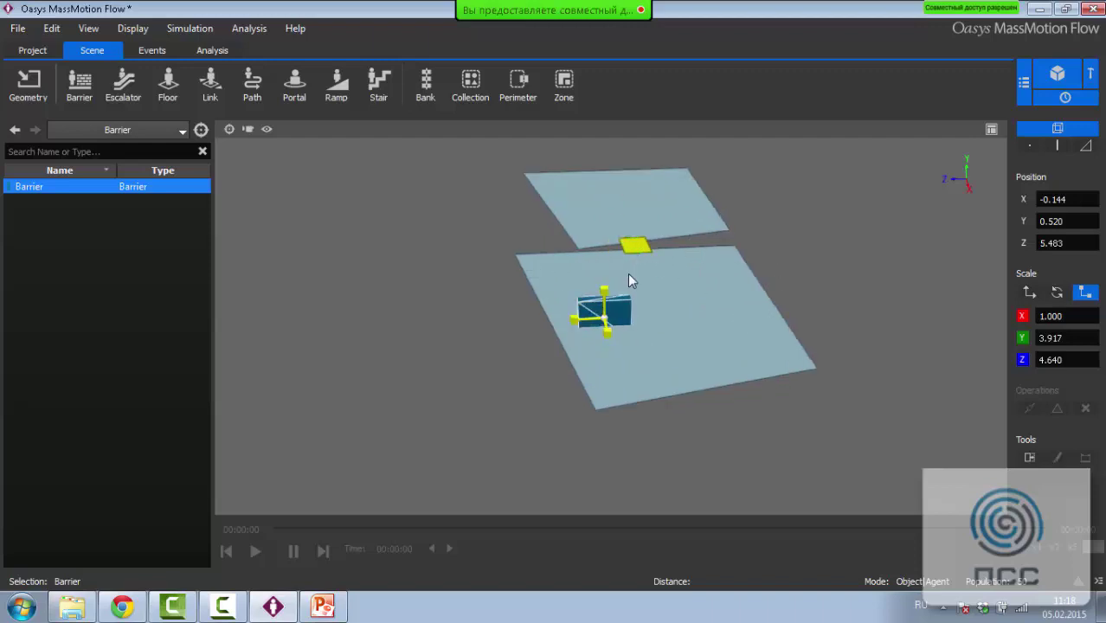
{"action": "scroll", "coordinate": [635, 298], "scroll_direction": "up", "scroll_amount": 3}
{"action": "middle_click_drag", "start_coordinate": [635, 299], "coordinate": [666, 313]}
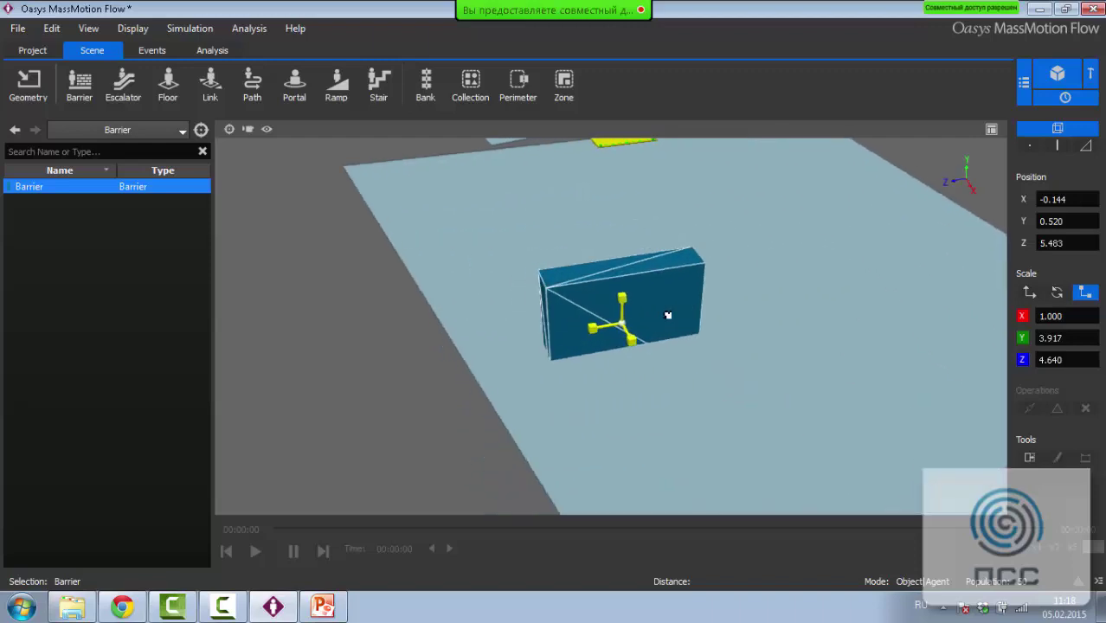
{"action": "left_click_drag", "start_coordinate": [634, 341], "coordinate": [662, 385]}
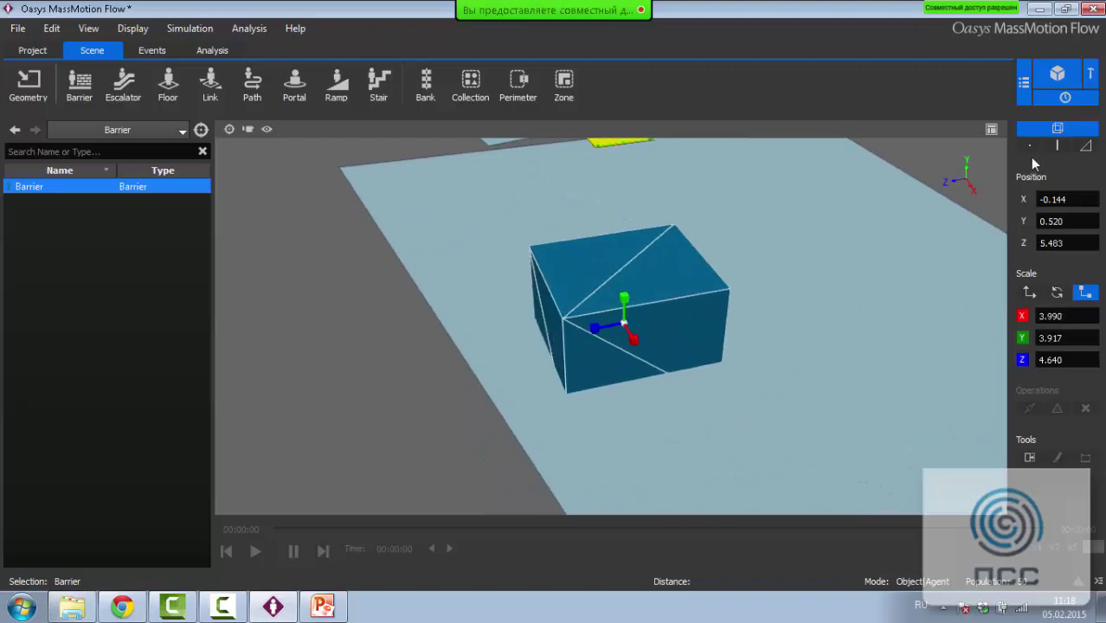
{"action": "left_click", "coordinate": [1029, 292]}
{"action": "left_click_drag", "start_coordinate": [623, 340], "coordinate": [783, 342]}
Raise and rotate one triangular face of the barrier's top to deform the block, and clear the selection
{"action": "left_click", "coordinate": [1085, 145]}
{"action": "left_click", "coordinate": [889, 249]}
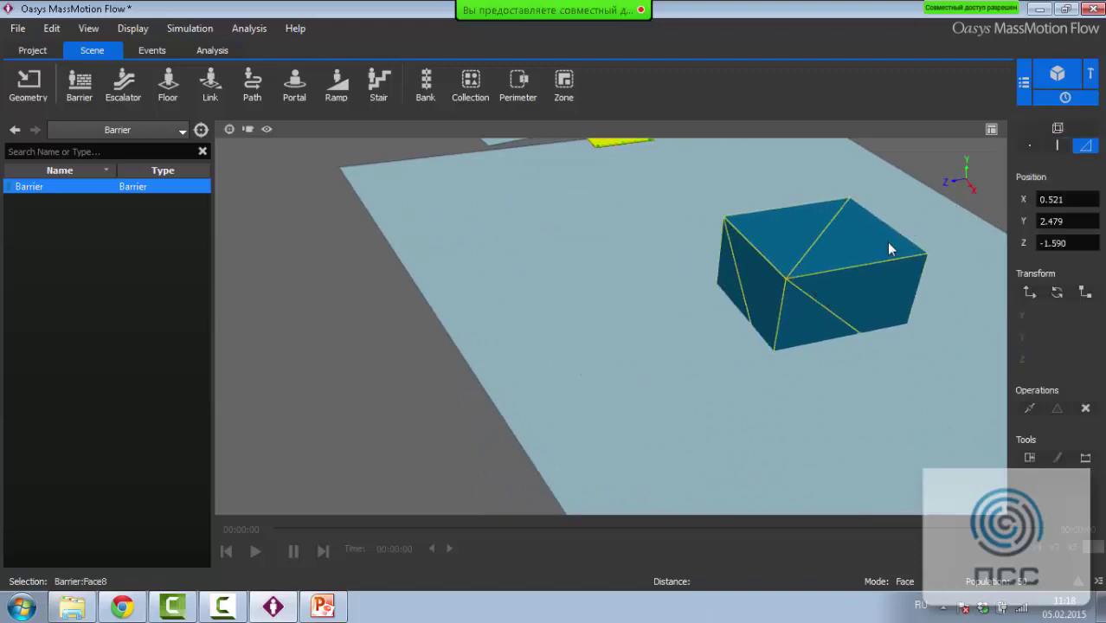
{"action": "left_click", "coordinate": [1029, 292]}
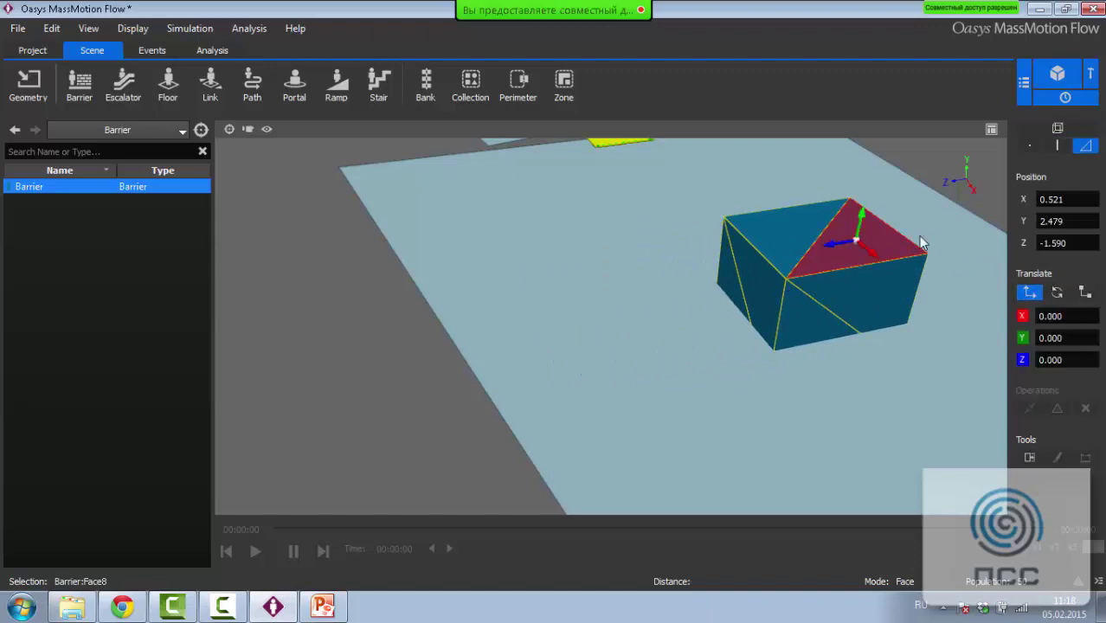
{"action": "left_click_drag", "start_coordinate": [861, 216], "coordinate": [914, 191]}
{"action": "left_click", "coordinate": [1055, 296]}
{"action": "key", "text": "Escape"}
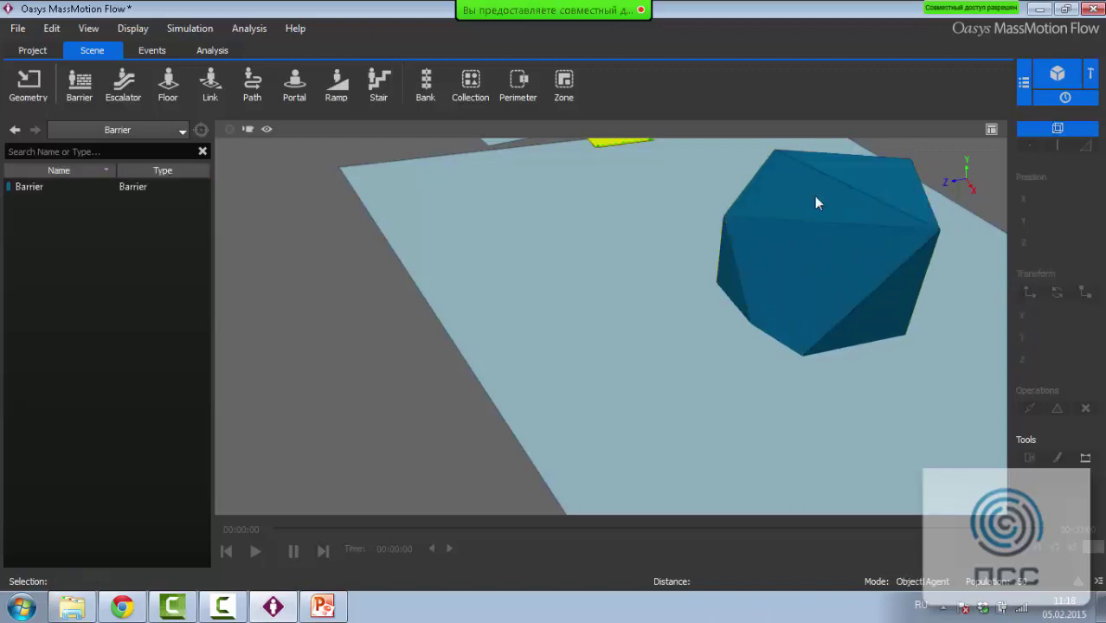
Add a path near the corner of the front floor and rotate it 95.043 degrees around Y
{"action": "scroll", "coordinate": [889, 190], "scroll_direction": "down", "scroll_amount": 5}
{"action": "middle_click_drag", "start_coordinate": [793, 328], "coordinate": [771, 313]}
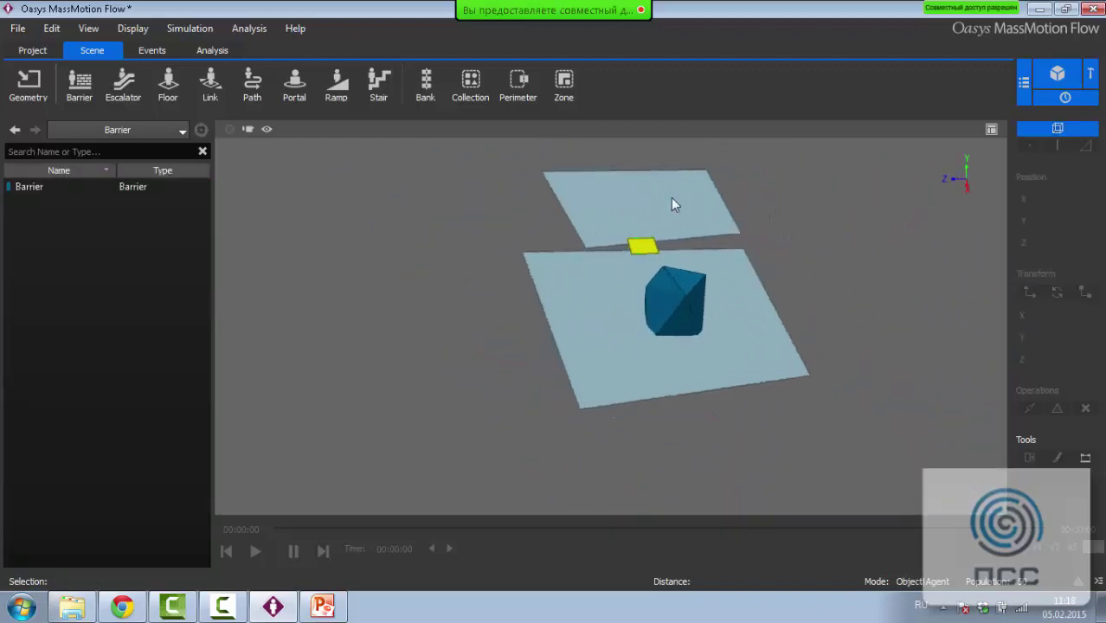
{"action": "right_click_drag", "start_coordinate": [680, 279], "coordinate": [782, 347]}
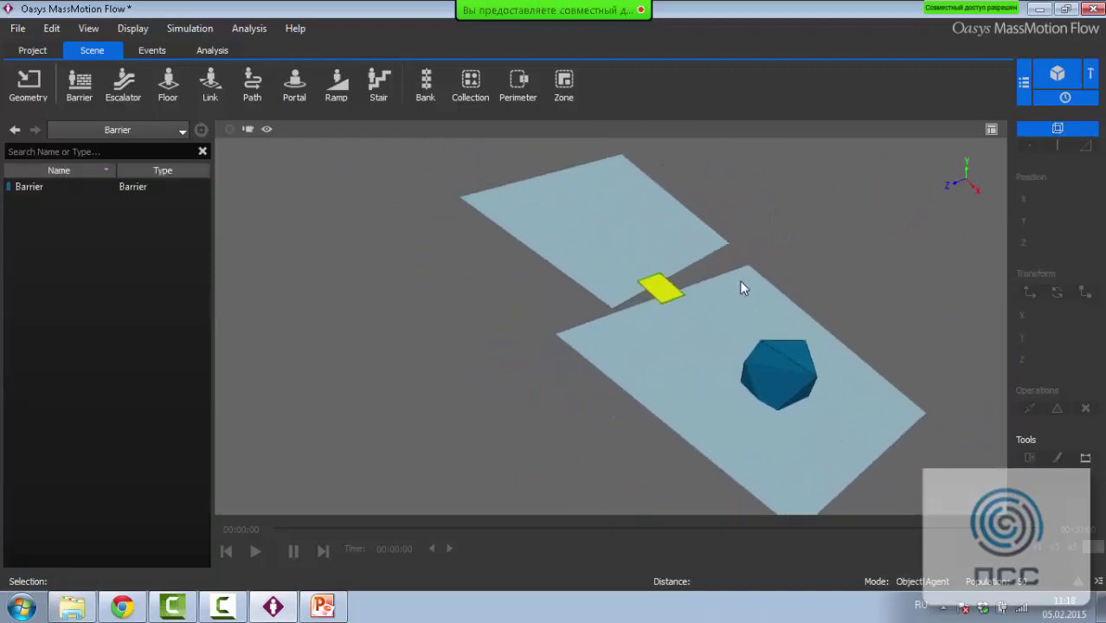
{"action": "scroll", "coordinate": [781, 341], "scroll_direction": "up", "scroll_amount": 3}
{"action": "right_click_drag", "start_coordinate": [724, 251], "coordinate": [613, 253]}
{"action": "left_click", "coordinate": [264, 91]}
{"action": "right_click_drag", "start_coordinate": [554, 206], "coordinate": [1086, 310]}
{"action": "left_click", "coordinate": [1057, 293]}
{"action": "left_click_drag", "start_coordinate": [468, 343], "coordinate": [545, 296]}
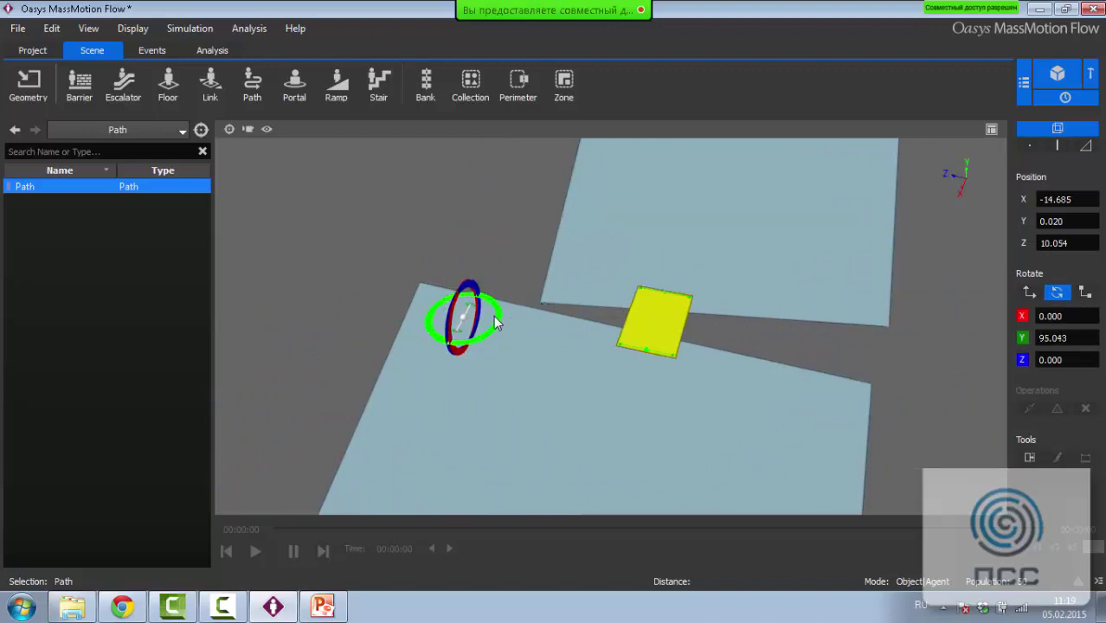
Move the path by -2.069 along X and -4.972 along Z so that it bridges the gap between the floors
{"action": "scroll", "coordinate": [510, 302], "scroll_direction": "up", "scroll_amount": 4}
{"action": "middle_click_drag", "start_coordinate": [553, 299], "coordinate": [746, 279]}
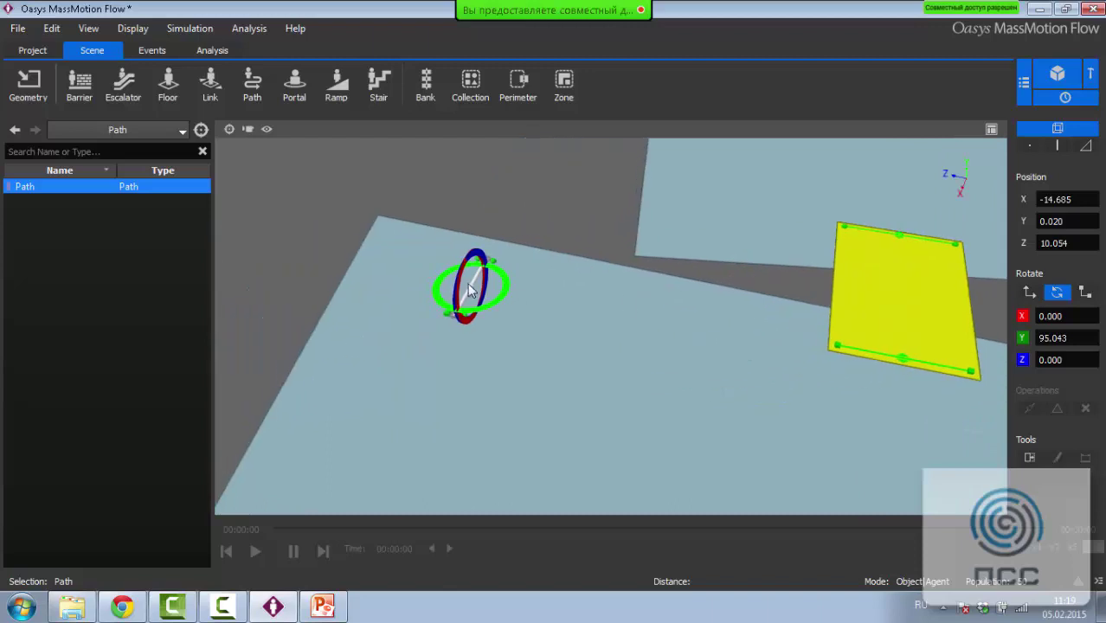
{"action": "scroll", "coordinate": [413, 277], "scroll_direction": "up", "scroll_amount": 2}
{"action": "middle_click_drag", "start_coordinate": [438, 283], "coordinate": [586, 313]}
{"action": "left_click", "coordinate": [1030, 293]}
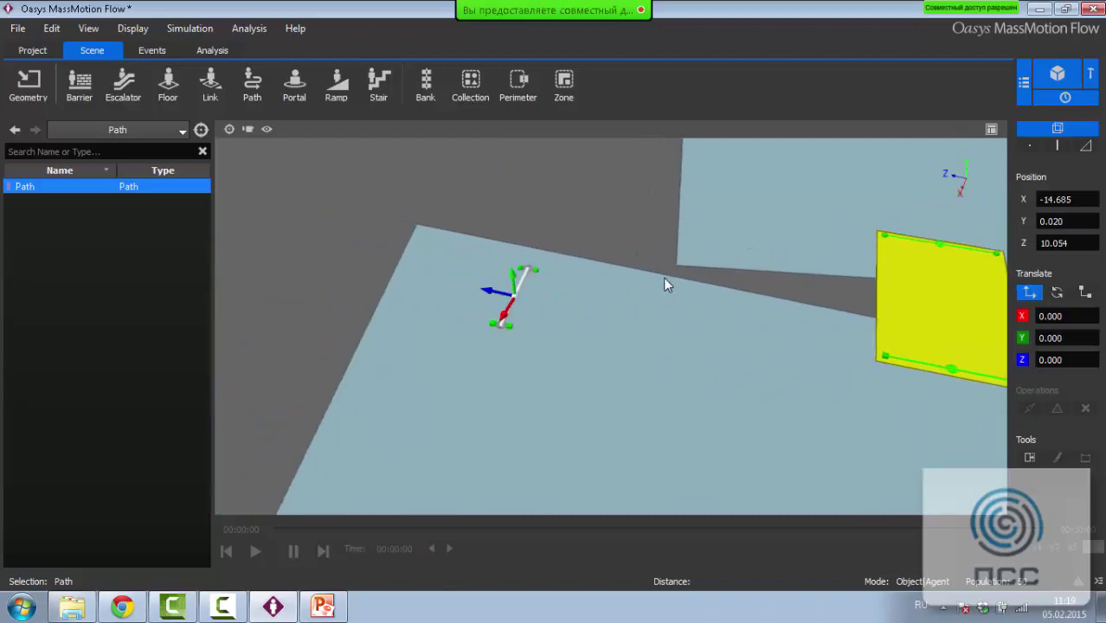
{"action": "left_click_drag", "start_coordinate": [493, 287], "coordinate": [756, 303]}
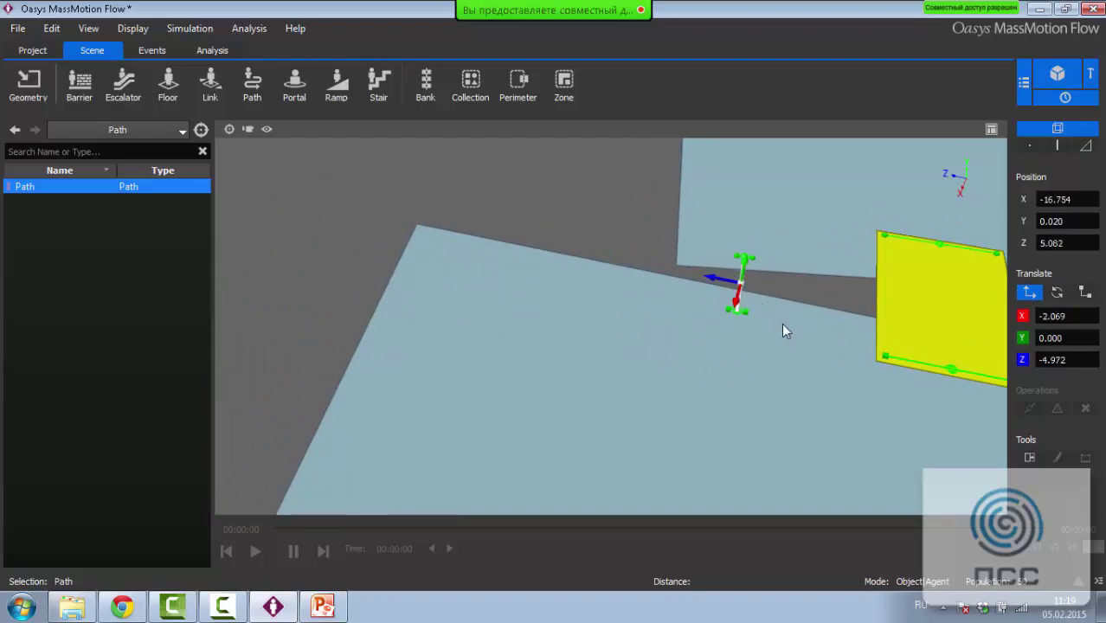
Raise the path's edge segment at the rear floor by 3.342 along Y
{"action": "left_click", "coordinate": [778, 321]}
{"action": "scroll", "coordinate": [778, 290], "scroll_direction": "up", "scroll_amount": 3}
{"action": "left_click", "coordinate": [794, 272]}
{"action": "middle_click_drag", "start_coordinate": [795, 271], "coordinate": [785, 277]}
{"action": "left_click_drag", "start_coordinate": [786, 277], "coordinate": [620, 264]}
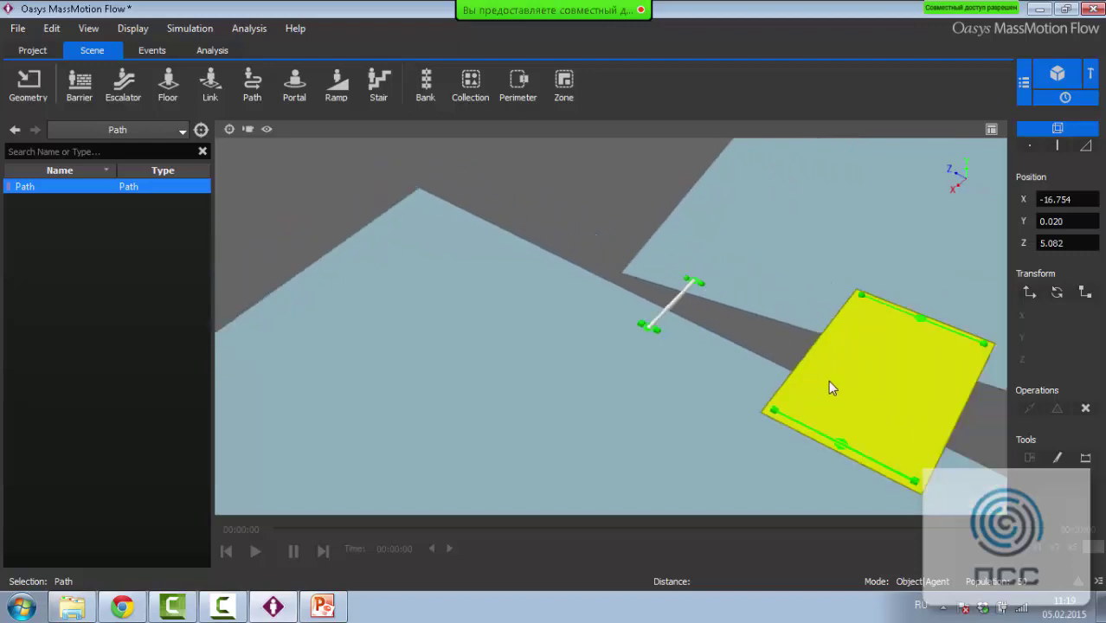
{"action": "left_click", "coordinate": [1057, 457]}
{"action": "key", "text": "Escape"}
{"action": "left_click", "coordinate": [677, 309]}
{"action": "left_click", "coordinate": [1056, 145]}
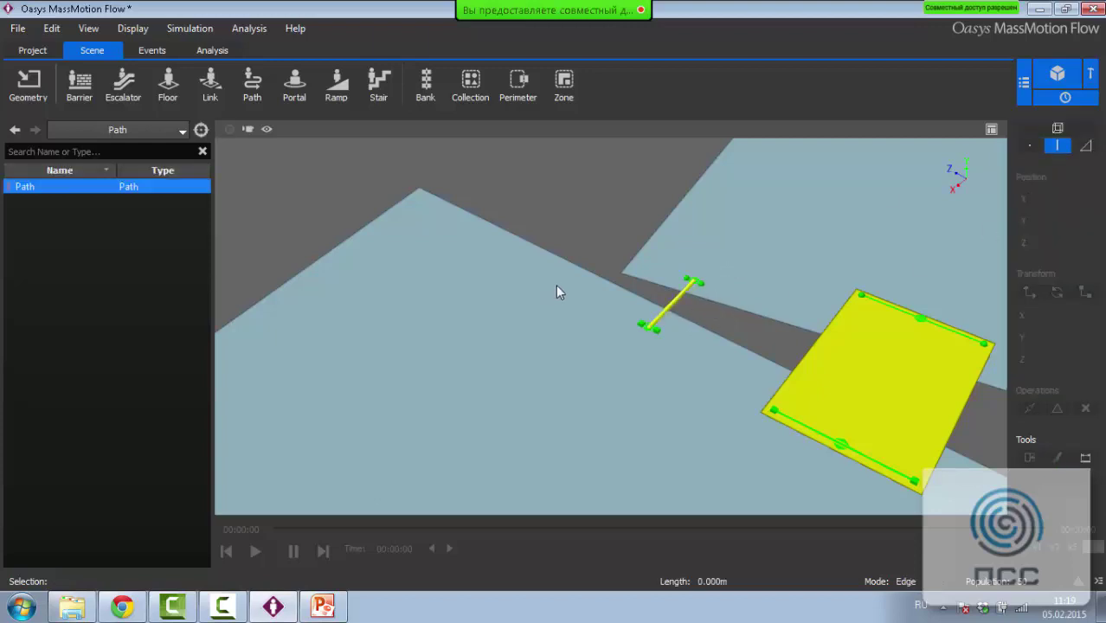
{"action": "left_click", "coordinate": [678, 297]}
{"action": "left_click", "coordinate": [1029, 294]}
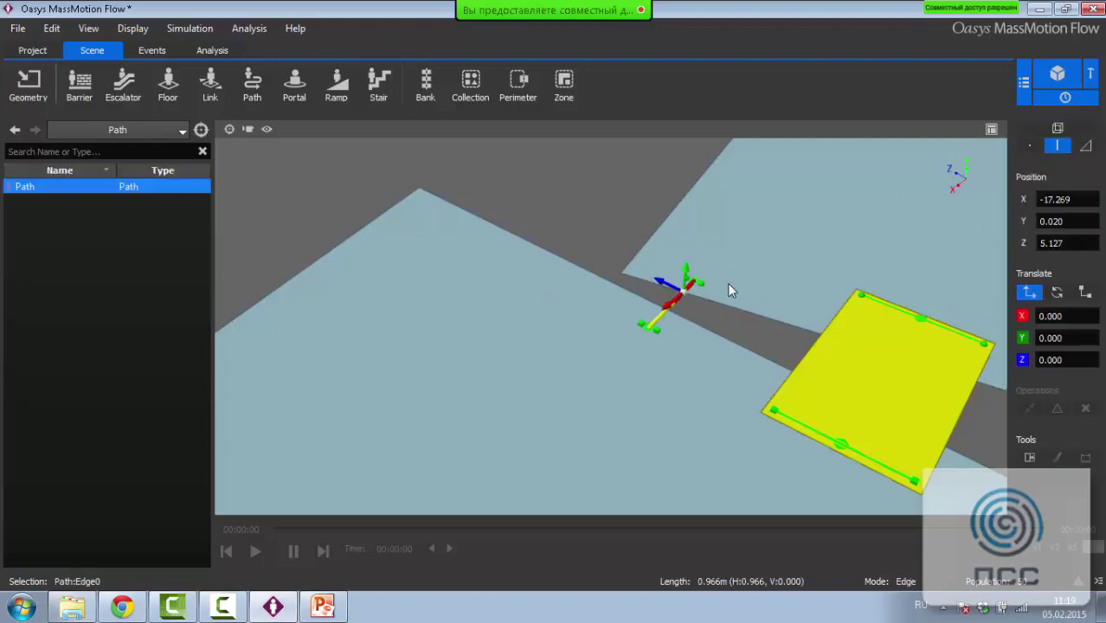
{"action": "left_click_drag", "start_coordinate": [688, 270], "coordinate": [685, 128]}
Lift the path's raised segment slightly higher and clear the selection
{"action": "scroll", "coordinate": [695, 342], "scroll_direction": "down", "scroll_amount": 3}
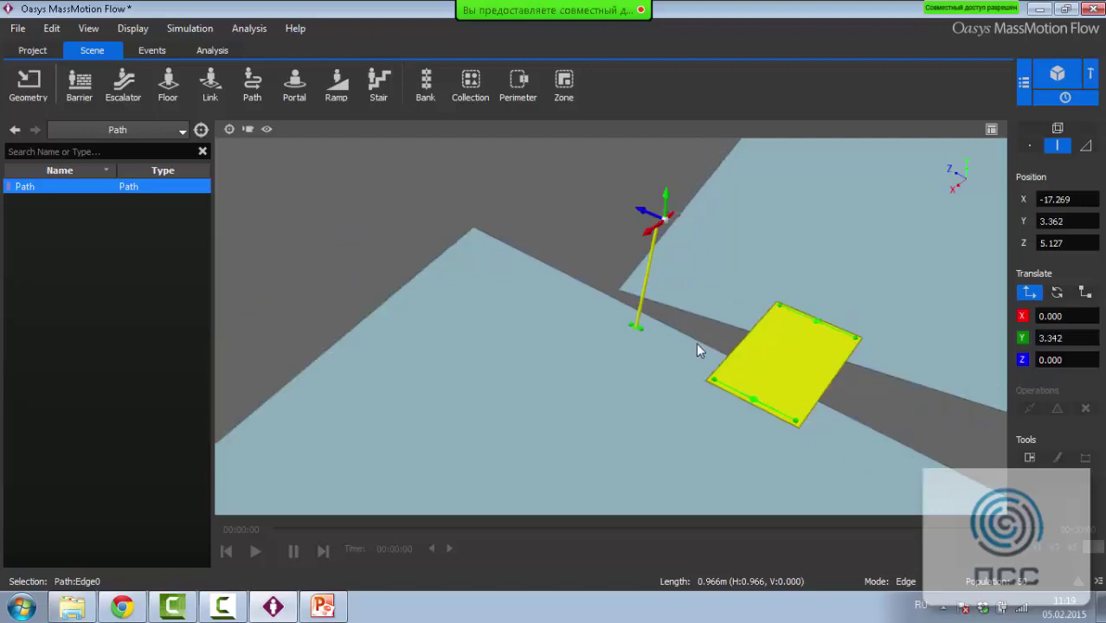
{"action": "middle_click_drag", "start_coordinate": [696, 342], "coordinate": [646, 421]}
{"action": "right_click_drag", "start_coordinate": [646, 420], "coordinate": [606, 355]}
{"action": "left_click_drag", "start_coordinate": [611, 348], "coordinate": [604, 302]}
{"action": "key", "text": "Escape"}
Duplicate the rear floor and raise one copy by 4.669 along Y to the path's upper end
{"action": "scroll", "coordinate": [692, 370], "scroll_direction": "down", "scroll_amount": 3}
{"action": "right_click_drag", "start_coordinate": [693, 376], "coordinate": [709, 412]}
{"action": "left_click", "coordinate": [698, 401]}
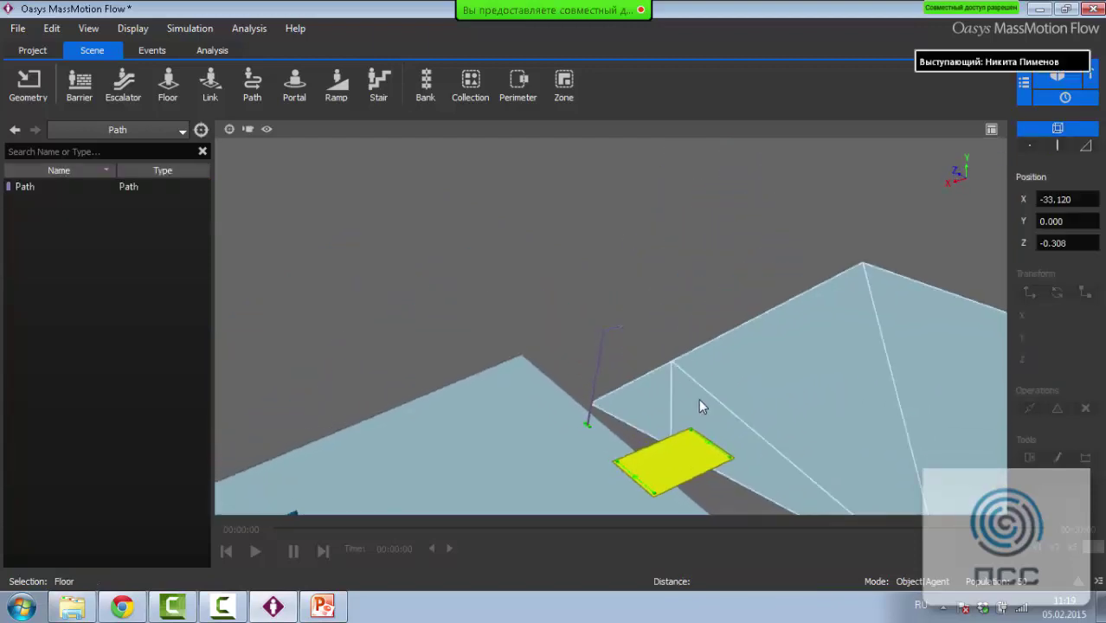
{"action": "right_click", "coordinate": [698, 400]}
{"action": "left_click", "coordinate": [757, 316]}
{"action": "right_click_drag", "start_coordinate": [755, 315], "coordinate": [710, 299]}
{"action": "left_click", "coordinate": [759, 444]}
{"action": "left_click", "coordinate": [1030, 294]}
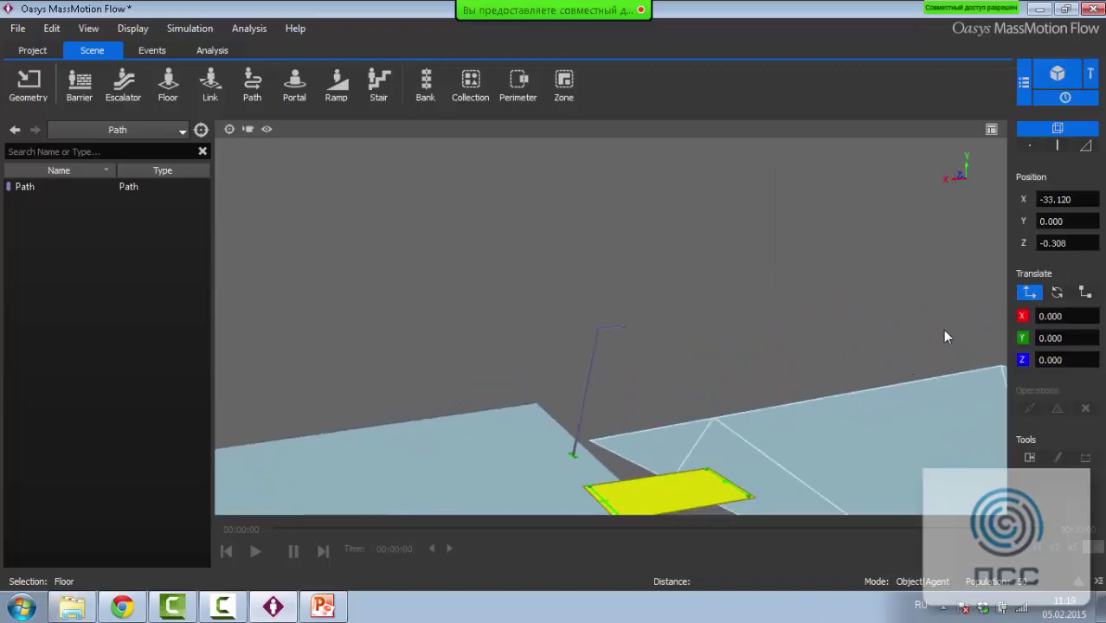
{"action": "scroll", "coordinate": [764, 340], "scroll_direction": "down", "scroll_amount": 3}
{"action": "left_click_drag", "start_coordinate": [892, 381], "coordinate": [890, 306]}
Add an escalator and move it by -9.562 along Z beside the link
{"action": "scroll", "coordinate": [667, 339], "scroll_direction": "up", "scroll_amount": 5}
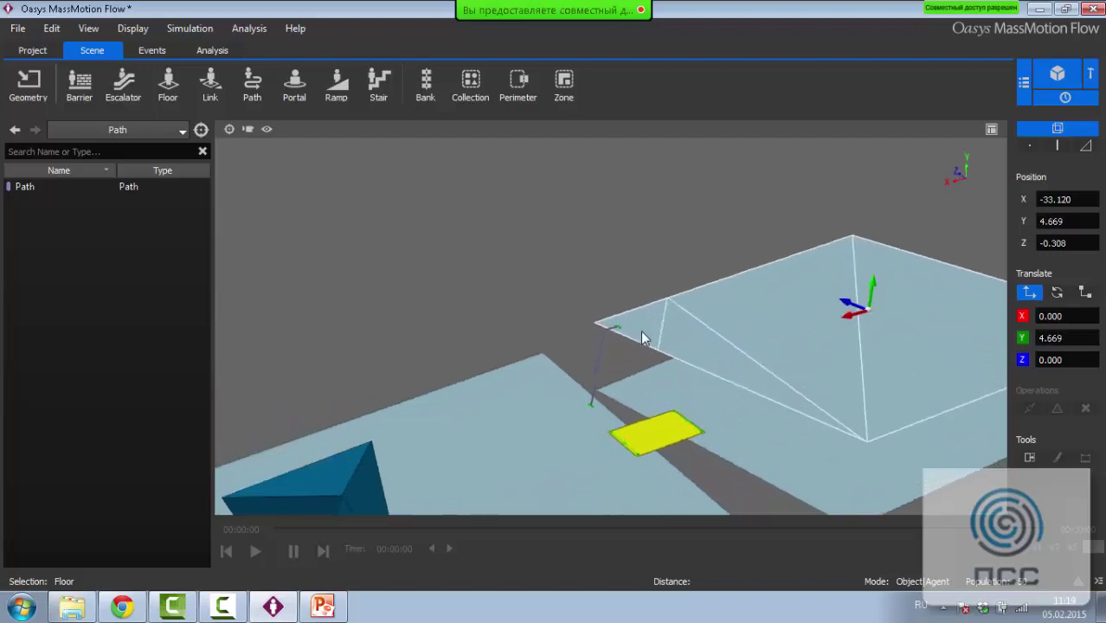
{"action": "scroll", "coordinate": [641, 338], "scroll_direction": "up", "scroll_amount": 2}
{"action": "middle_click_drag", "start_coordinate": [651, 314], "coordinate": [618, 225]}
{"action": "scroll", "coordinate": [618, 231], "scroll_direction": "down", "scroll_amount": 3}
{"action": "middle_click_drag", "start_coordinate": [712, 314], "coordinate": [712, 255]}
{"action": "scroll", "coordinate": [699, 268], "scroll_direction": "down", "scroll_amount": 2}
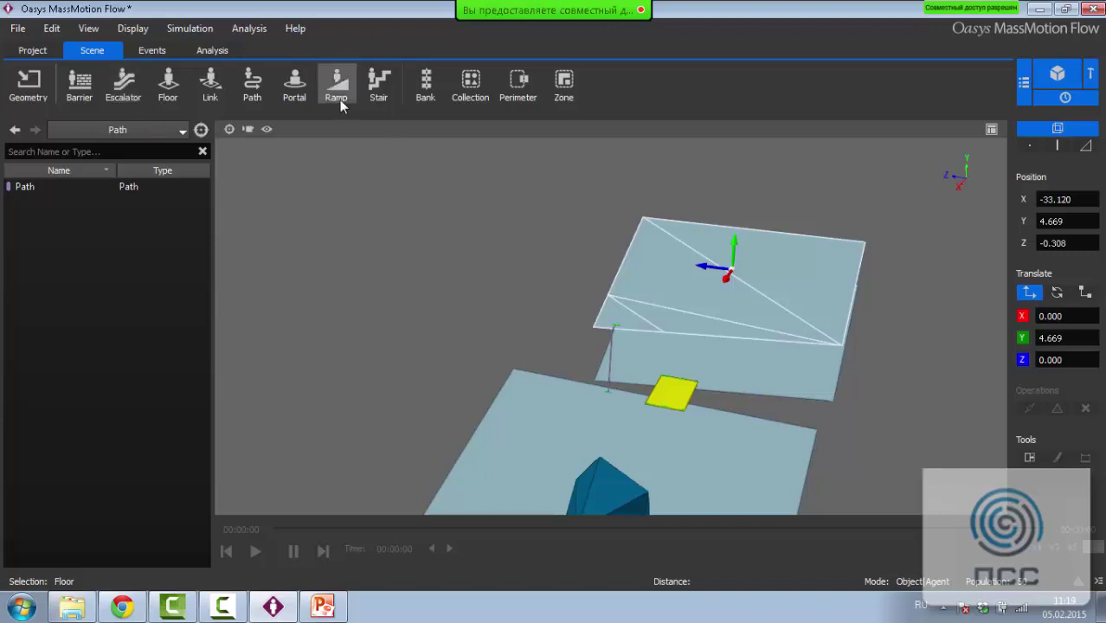
{"action": "left_click", "coordinate": [140, 92]}
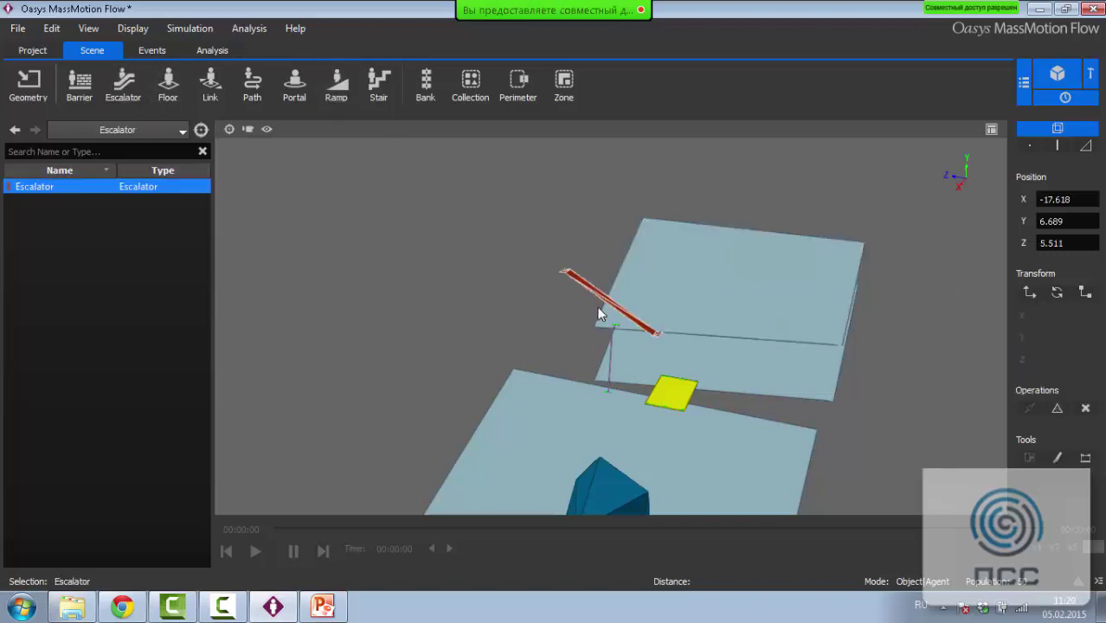
{"action": "scroll", "coordinate": [694, 317], "scroll_direction": "up", "scroll_amount": 2}
{"action": "right_click_drag", "start_coordinate": [694, 318], "coordinate": [777, 335]}
{"action": "left_click", "coordinate": [1029, 292]}
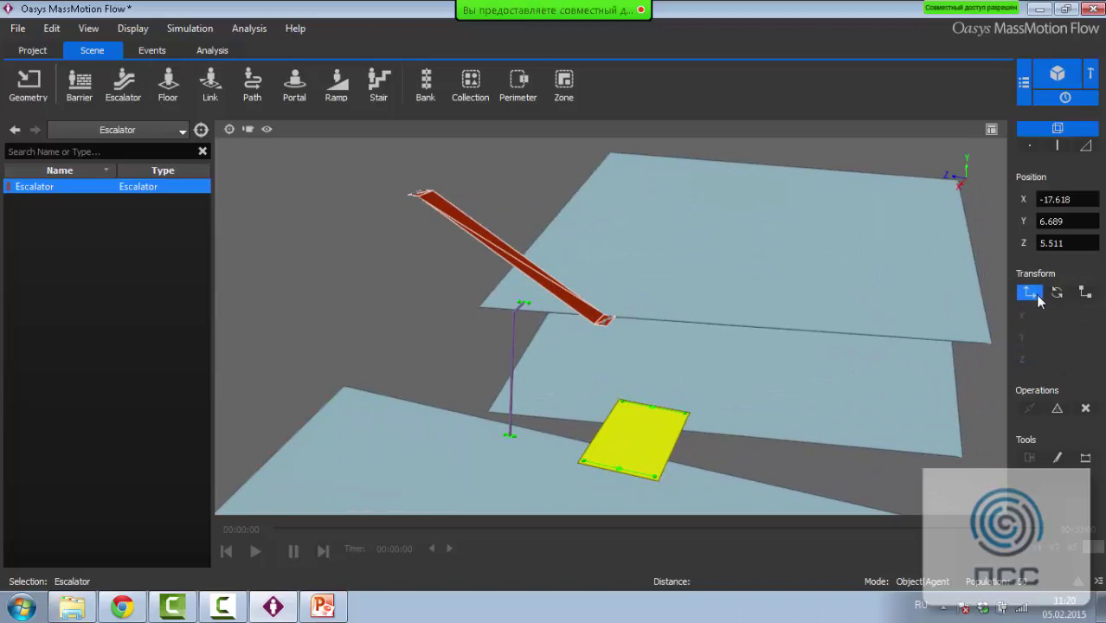
{"action": "left_click_drag", "start_coordinate": [492, 253], "coordinate": [736, 318]}
Rotate the escalator around Y so that it climbs from the front floor towards the raised floor
{"action": "right_click_drag", "start_coordinate": [735, 363], "coordinate": [723, 310]}
{"action": "scroll", "coordinate": [723, 310], "scroll_direction": "down", "scroll_amount": 3}
{"action": "left_click", "coordinate": [1057, 292]}
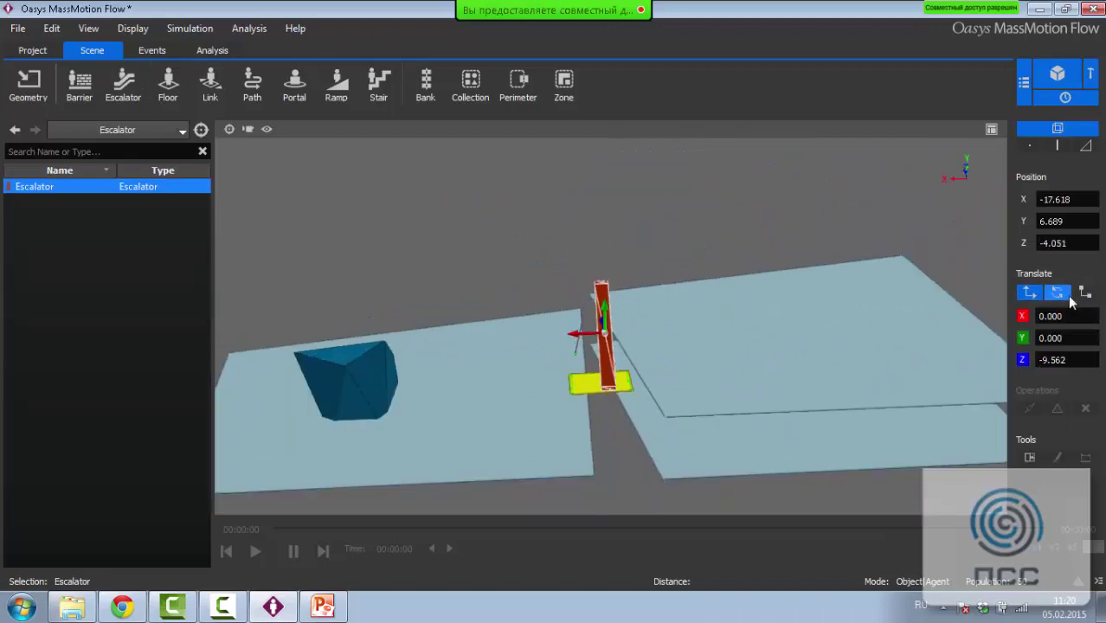
{"action": "left_click_drag", "start_coordinate": [640, 348], "coordinate": [562, 370]}
Move the escalator down so that its ends approach the front and raised floors, and clear the selection
{"action": "scroll", "coordinate": [605, 360], "scroll_direction": "up", "scroll_amount": 3}
{"action": "left_click", "coordinate": [1029, 295]}
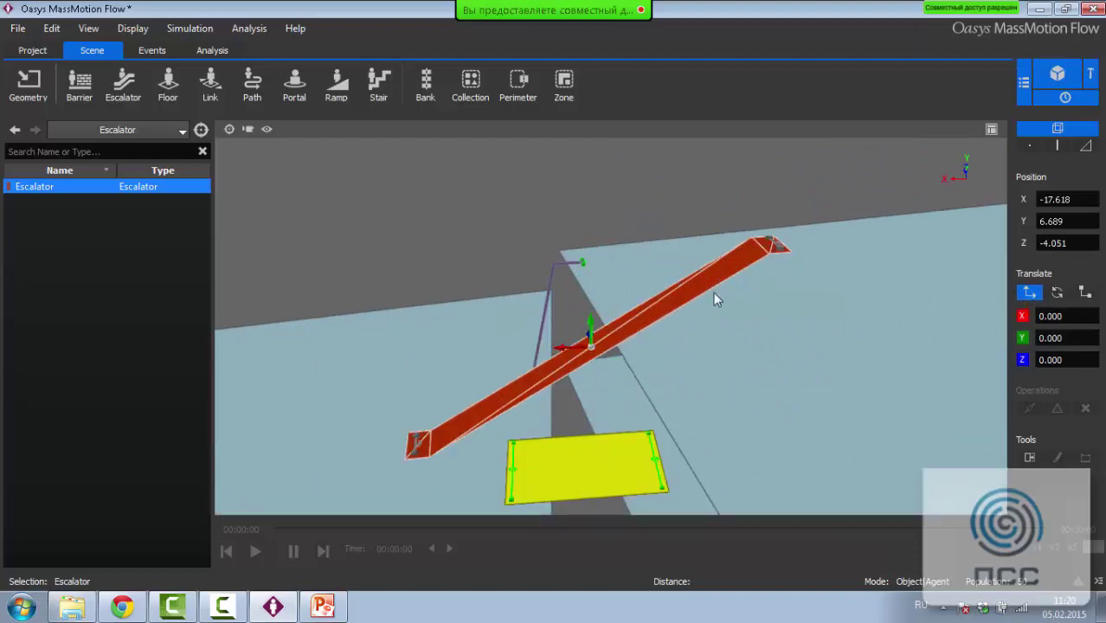
{"action": "scroll", "coordinate": [770, 292], "scroll_direction": "down", "scroll_amount": 3}
{"action": "mouse_move", "coordinate": [603, 310]}
{"action": "left_mouse_down"}
{"action": "mouse_move", "coordinate": [610, 397]}
{"action": "mouse_move", "coordinate": [576, 425]}
{"action": "mouse_move", "coordinate": [545, 431]}
{"action": "left_mouse_up"}
{"action": "middle_click_drag", "start_coordinate": [649, 426], "coordinate": [736, 309]}
{"action": "scroll", "coordinate": [543, 347], "scroll_direction": "up", "scroll_amount": 5}
{"action": "middle_click_drag", "start_coordinate": [564, 370], "coordinate": [495, 414]}
{"action": "key", "text": "Escape"}
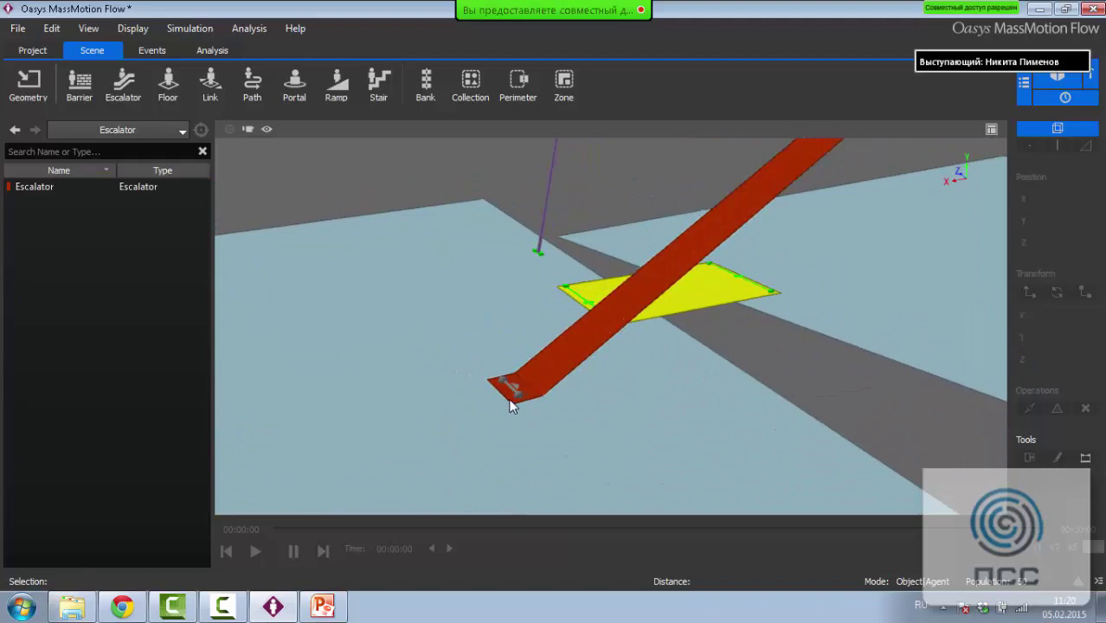
Select both faces of the escalator's lower landing and lower them onto the front floor
{"action": "left_click", "coordinate": [519, 398]}
{"action": "left_click", "coordinate": [1058, 146]}
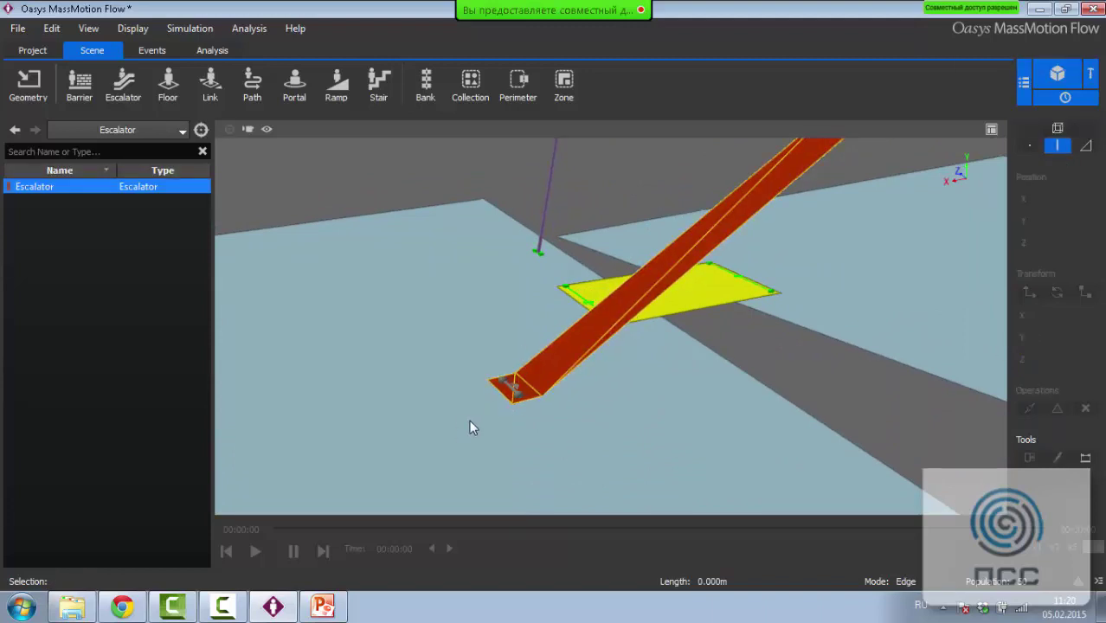
{"action": "left_click", "coordinate": [507, 392]}
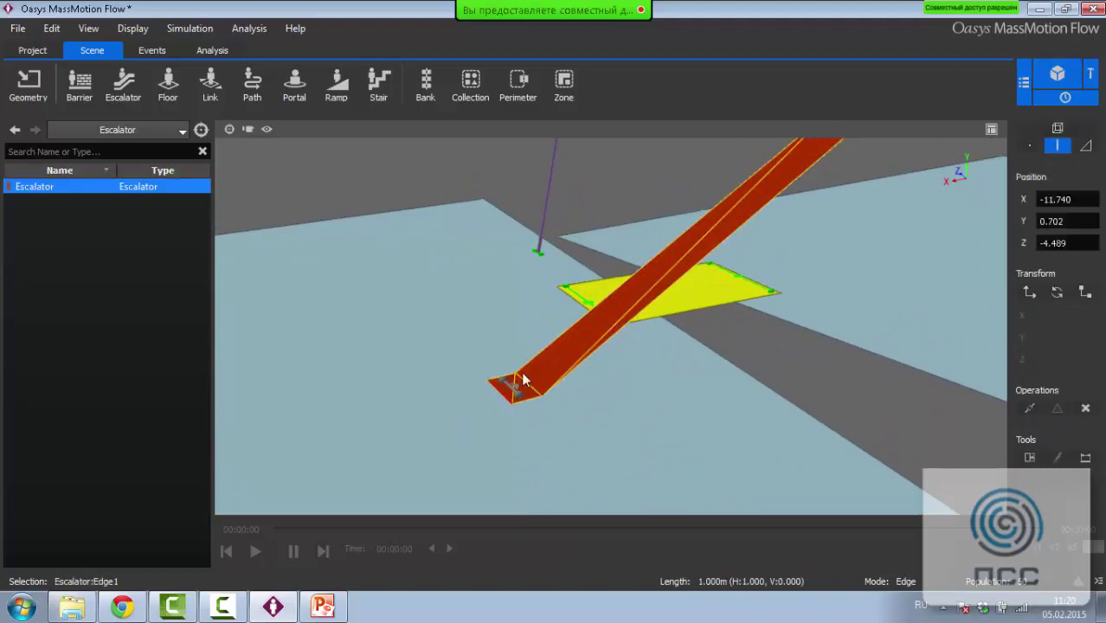
{"action": "left_click", "coordinate": [1085, 145]}
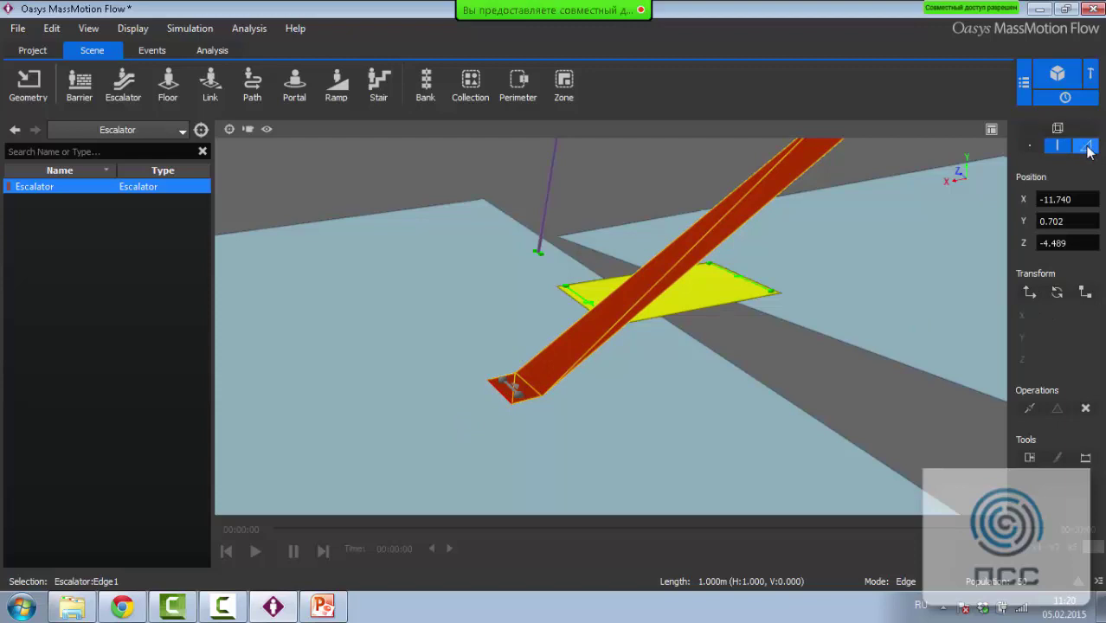
{"action": "left_click", "coordinate": [512, 388]}
{"action": "left_click", "coordinate": [510, 387], "text": "shift"}
{"action": "left_click", "coordinate": [1029, 292]}
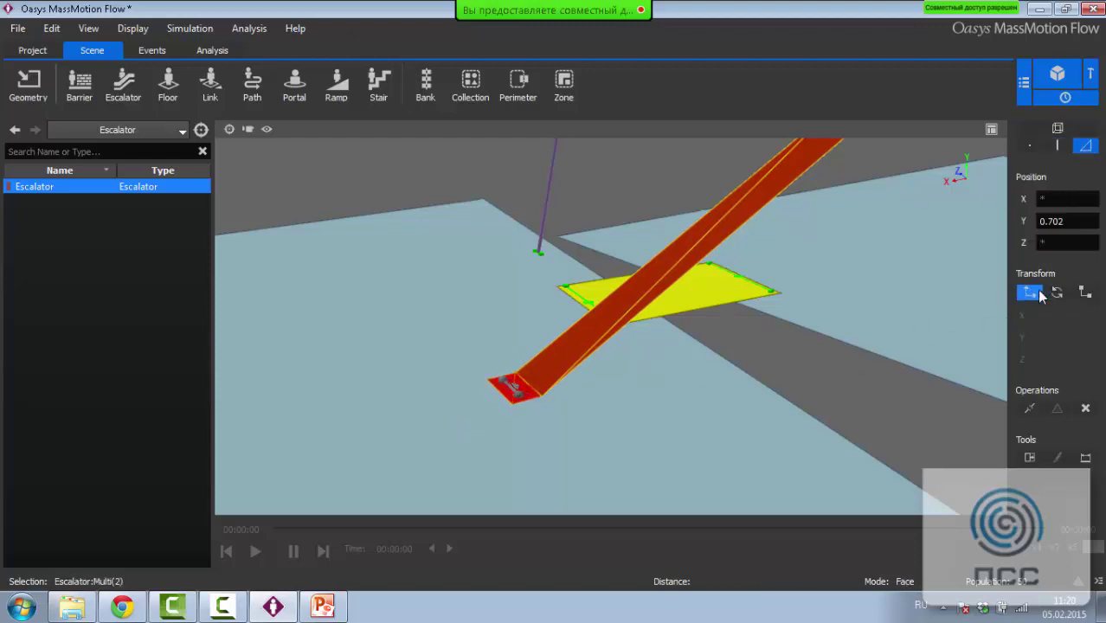
{"action": "left_click_drag", "start_coordinate": [514, 375], "coordinate": [519, 414]}
{"action": "key", "text": "Escape"}
Create a portal on the raised floor, near the middle of its surface
{"action": "scroll", "coordinate": [541, 331], "scroll_direction": "down", "scroll_amount": 5}
{"action": "middle_click_drag", "start_coordinate": [718, 405], "coordinate": [667, 303]}
{"action": "scroll", "coordinate": [587, 287], "scroll_direction": "down", "scroll_amount": 5}
{"action": "middle_click_drag", "start_coordinate": [587, 286], "coordinate": [411, 452]}
{"action": "left_click", "coordinate": [572, 289]}
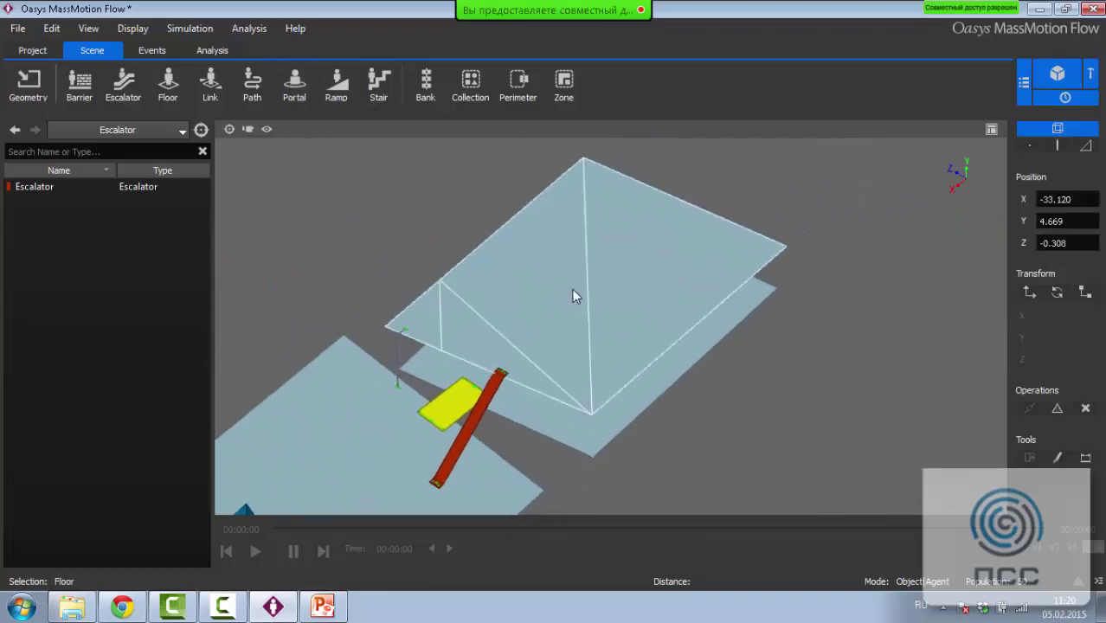
{"action": "right_click", "coordinate": [572, 290]}
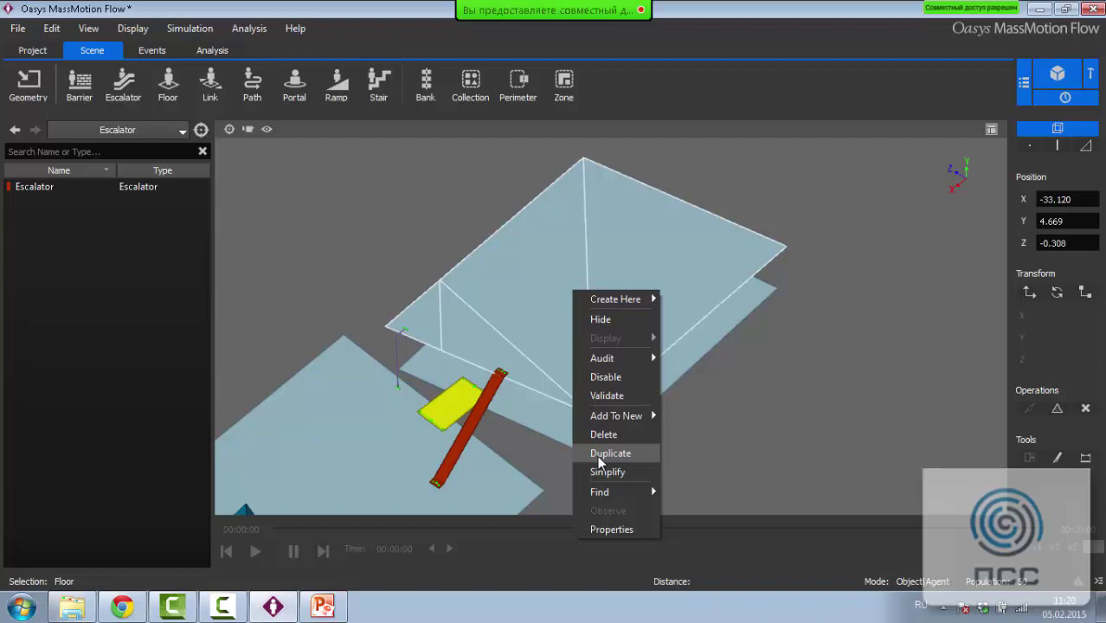
{"action": "mouse_move", "coordinate": [622, 298]}
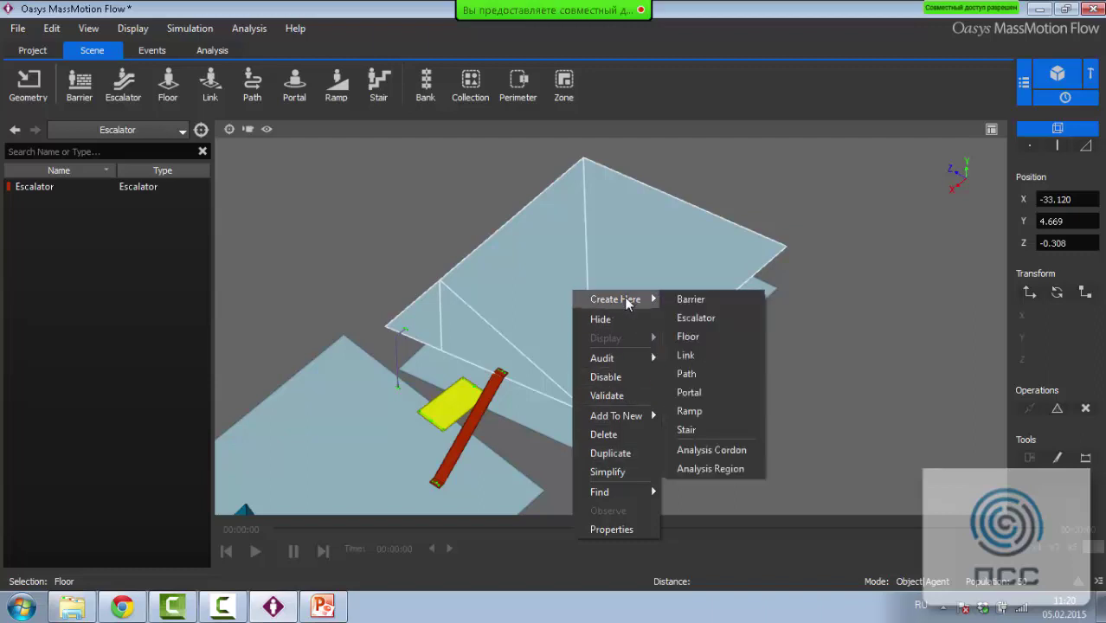
{"action": "left_click", "coordinate": [698, 395]}
{"action": "scroll", "coordinate": [643, 286], "scroll_direction": "up", "scroll_amount": 10}
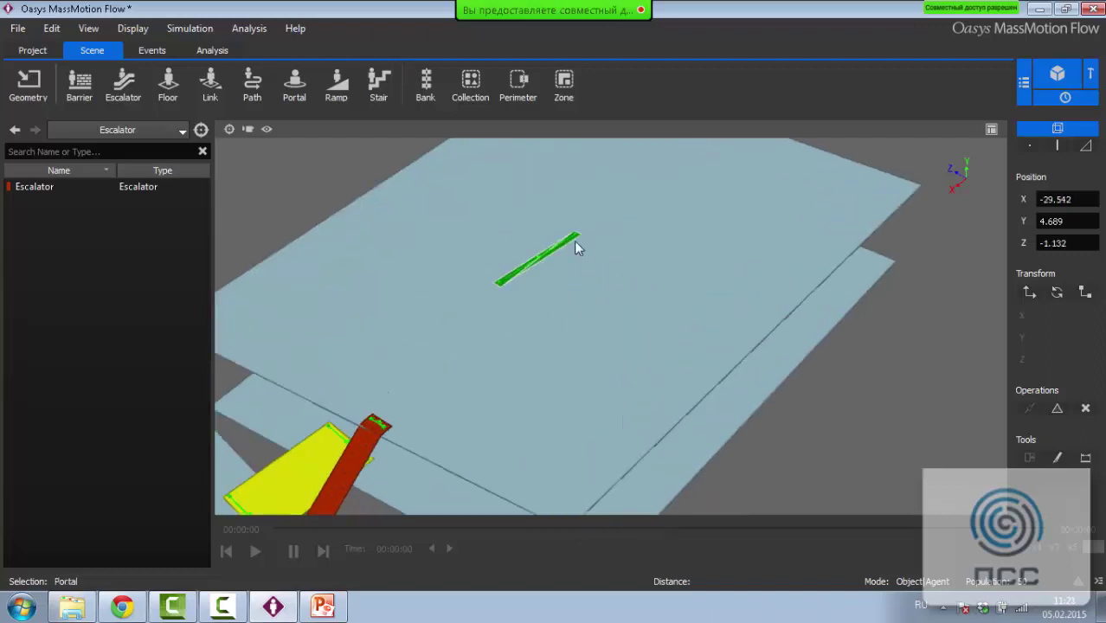
Examine the portal and the whole scene of floors, link, path, escalator and barrier from several sides
{"action": "middle_click_drag", "start_coordinate": [600, 271], "coordinate": [599, 247]}
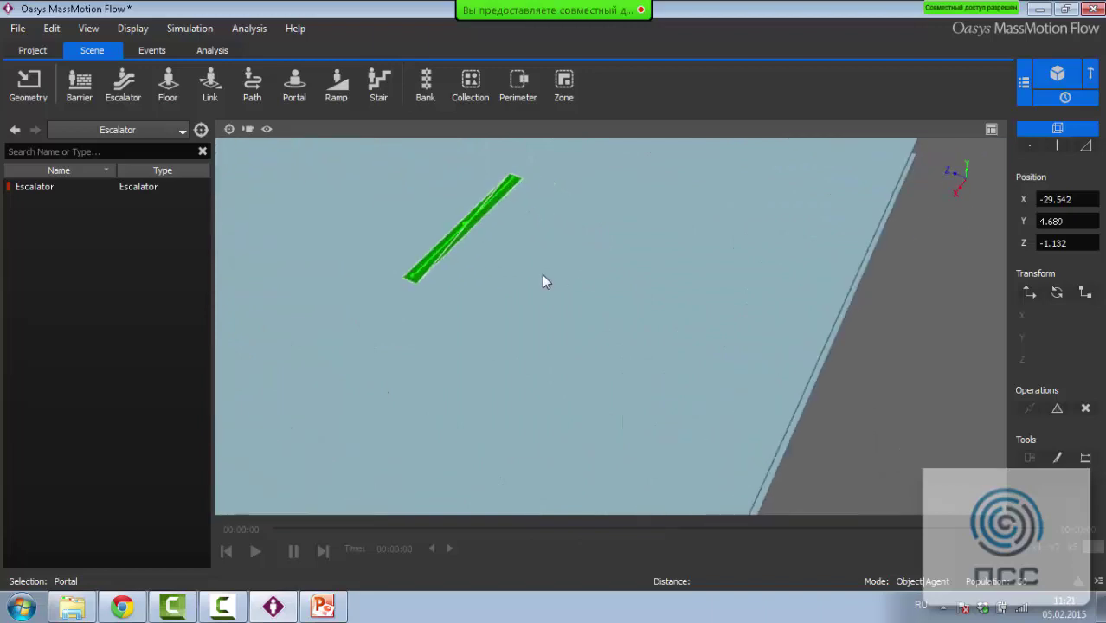
{"action": "scroll", "coordinate": [538, 277], "scroll_direction": "down", "scroll_amount": 4}
{"action": "middle_click_drag", "start_coordinate": [538, 277], "coordinate": [465, 174]}
{"action": "scroll", "coordinate": [507, 219], "scroll_direction": "up", "scroll_amount": 5}
{"action": "scroll", "coordinate": [507, 219], "scroll_direction": "down", "scroll_amount": 6}
{"action": "middle_click_drag", "start_coordinate": [585, 268], "coordinate": [698, 334]}
{"action": "scroll", "coordinate": [532, 244], "scroll_direction": "down", "scroll_amount": 3}
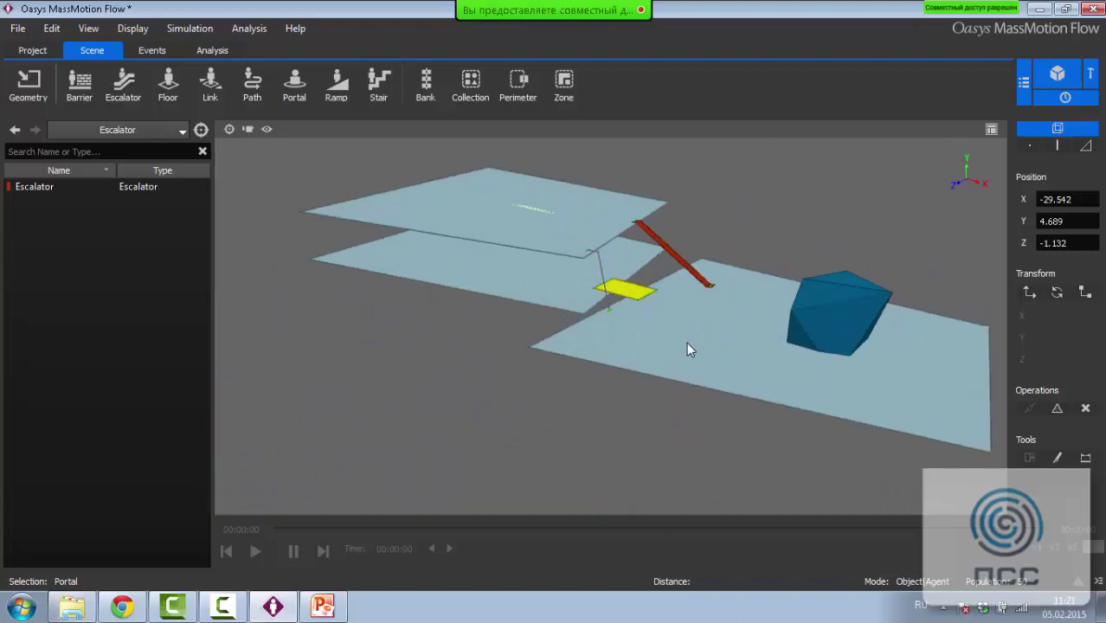
{"action": "scroll", "coordinate": [672, 358], "scroll_direction": "down", "scroll_amount": 3}
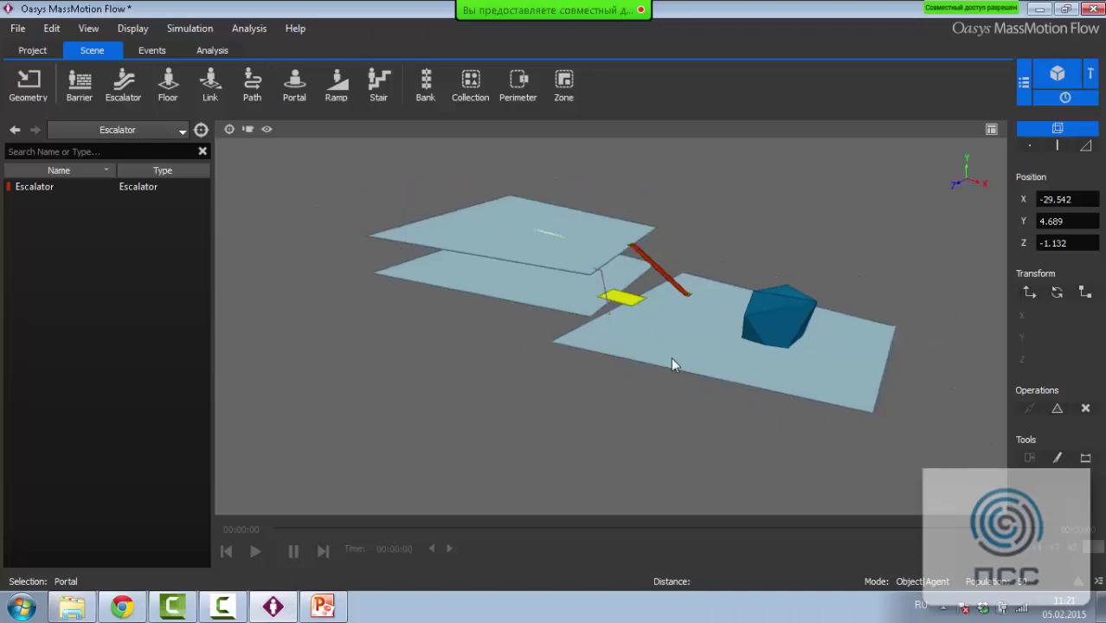
{"action": "middle_click_drag", "start_coordinate": [672, 358], "coordinate": [661, 406]}
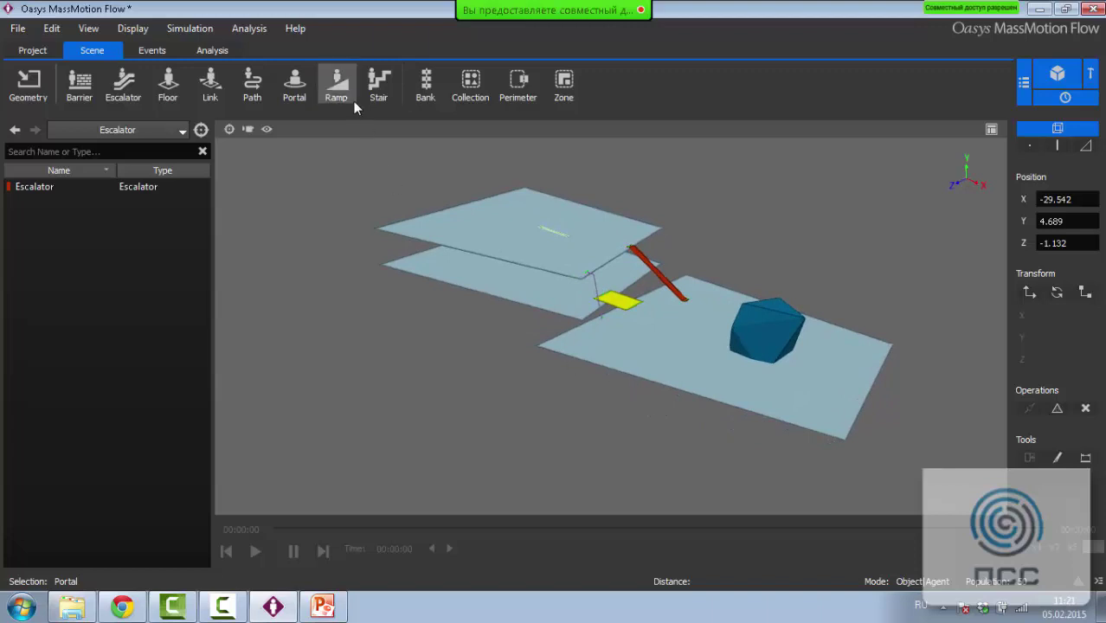
Close the current project and start a new empty one
{"action": "left_click", "coordinate": [44, 47]}
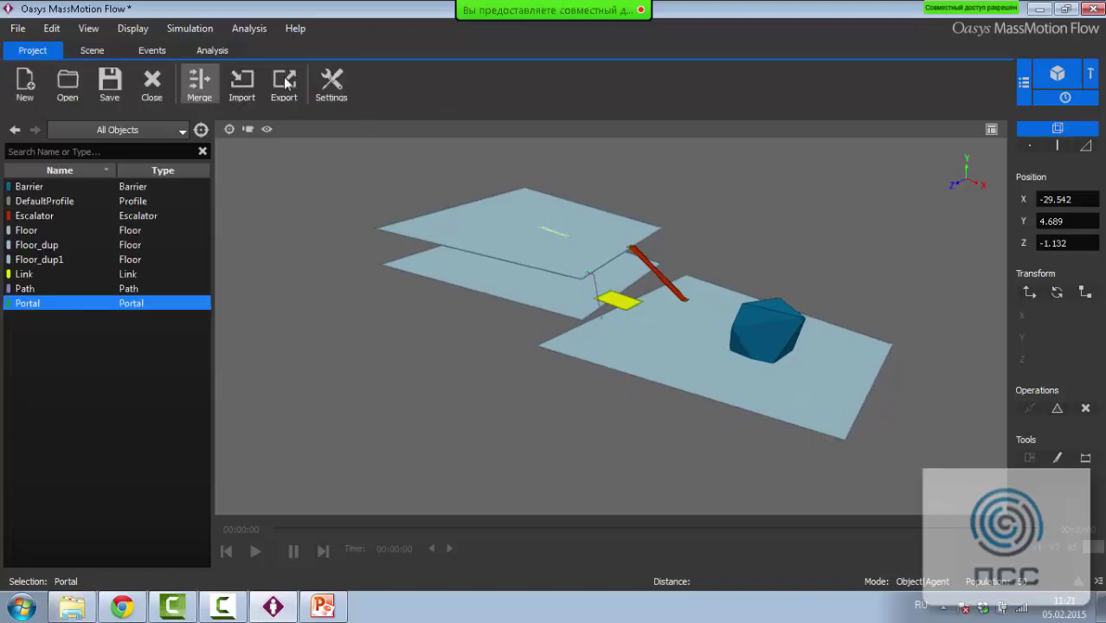
{"action": "left_click", "coordinate": [152, 82]}
{"action": "left_click", "coordinate": [538, 321]}
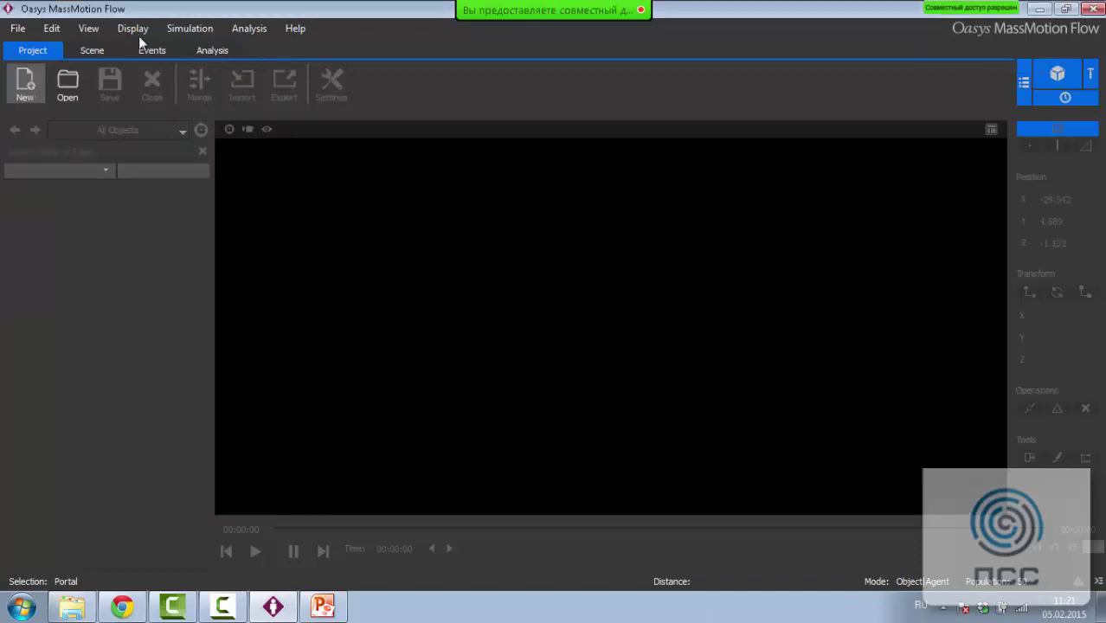
{"action": "left_click", "coordinate": [118, 50]}
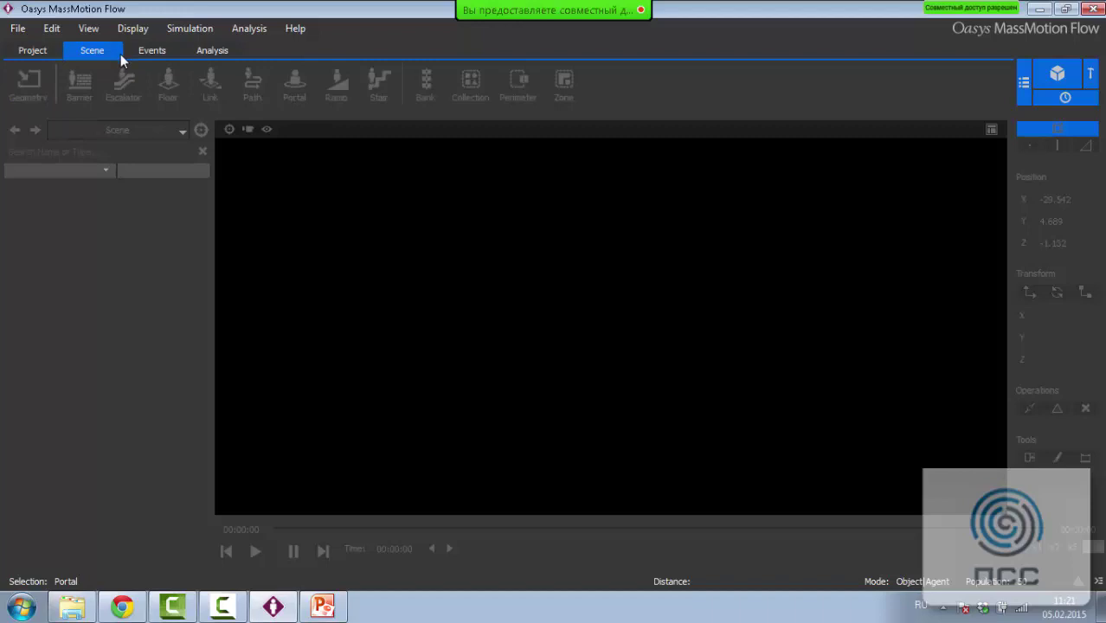
{"action": "left_click", "coordinate": [41, 55]}
{"action": "left_click", "coordinate": [37, 87]}
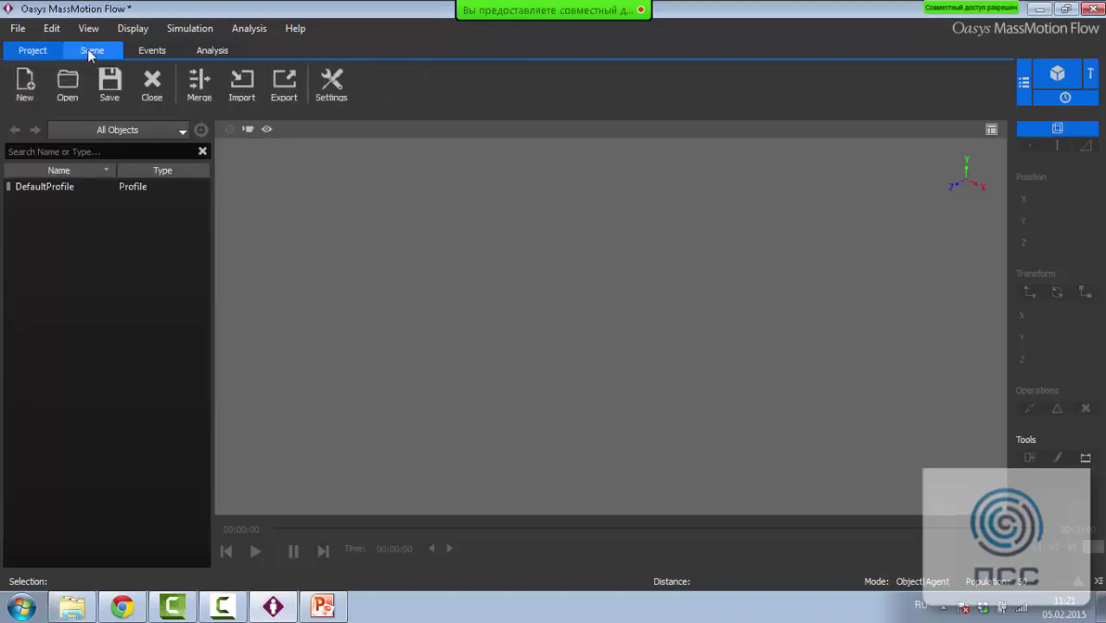
Import the reference geometry airporttestmassmotion2.ifc from the webinar's Airport folder and close the reference model's properties
{"action": "left_click", "coordinate": [89, 49]}
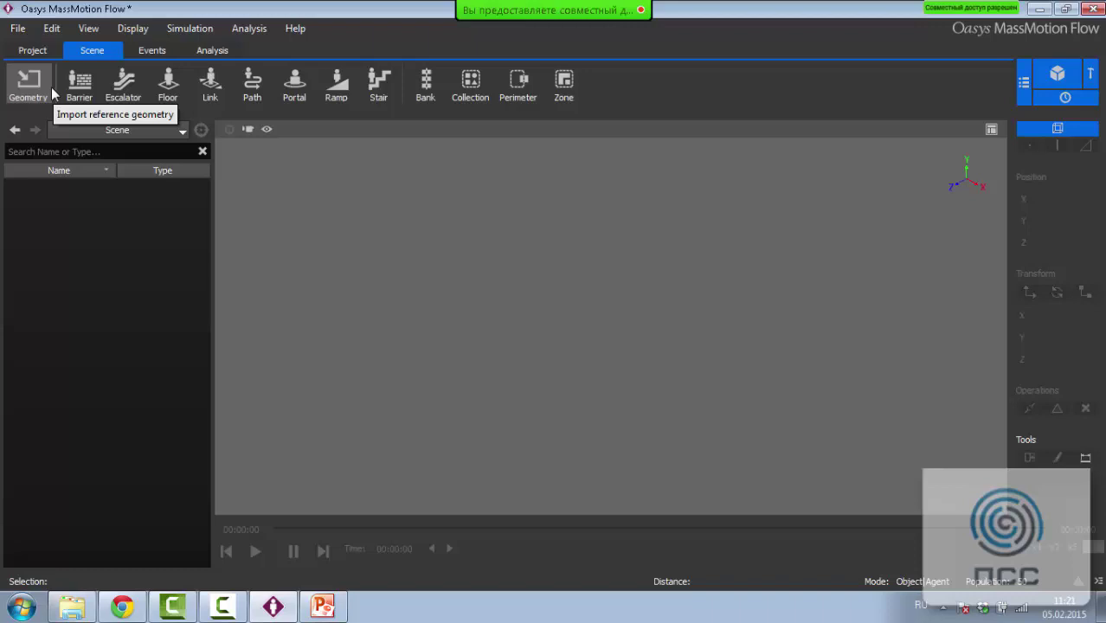
{"action": "left_click", "coordinate": [29, 84]}
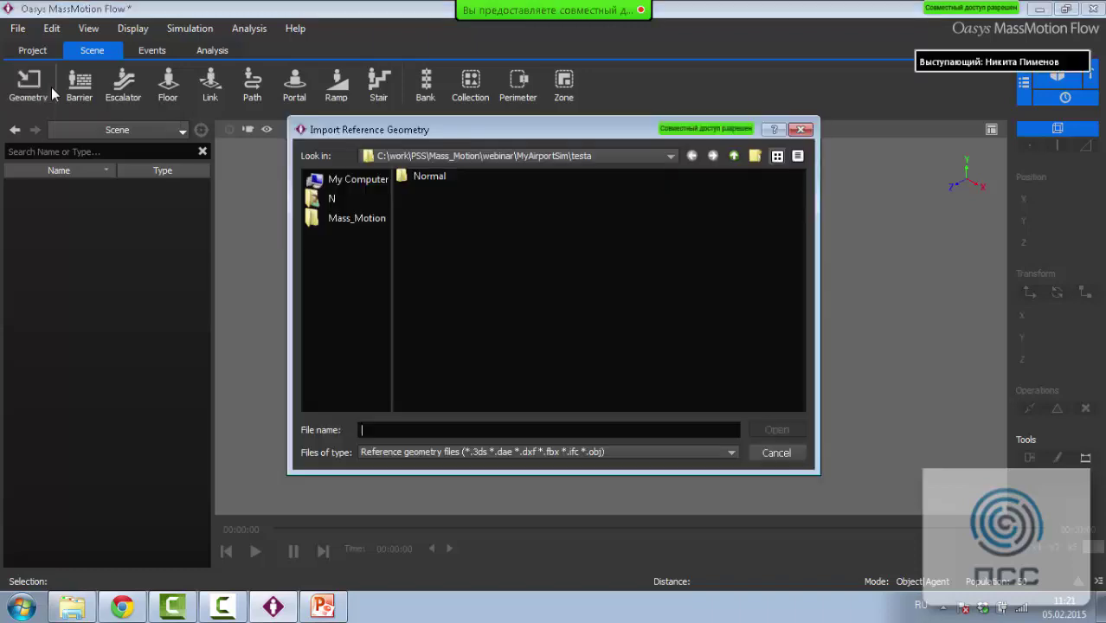
{"action": "left_click", "coordinate": [733, 157]}
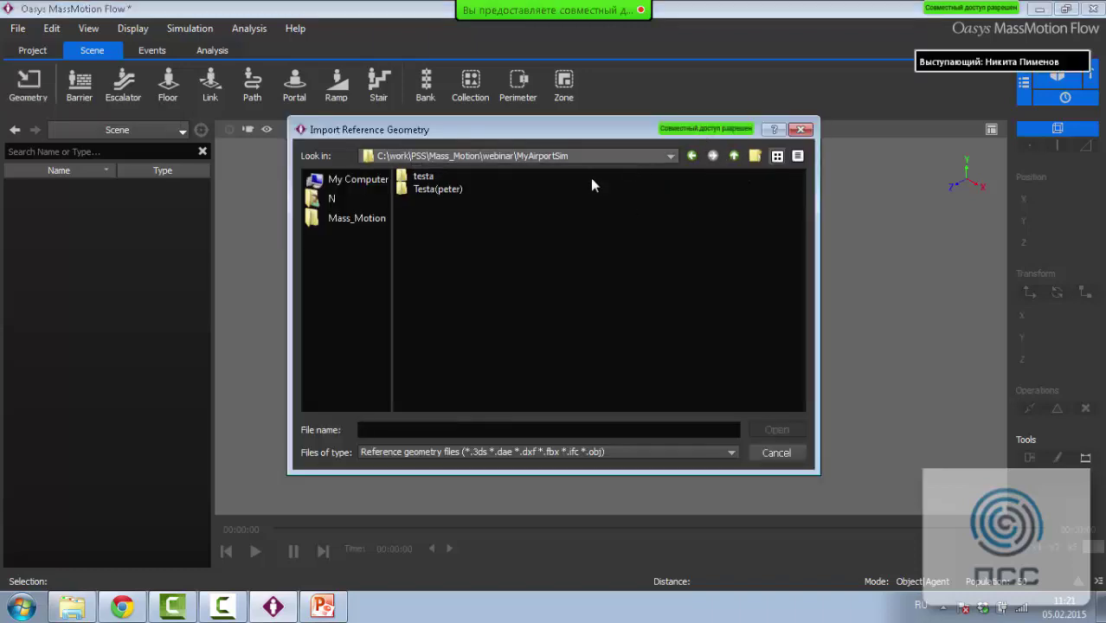
{"action": "left_click", "coordinate": [732, 156]}
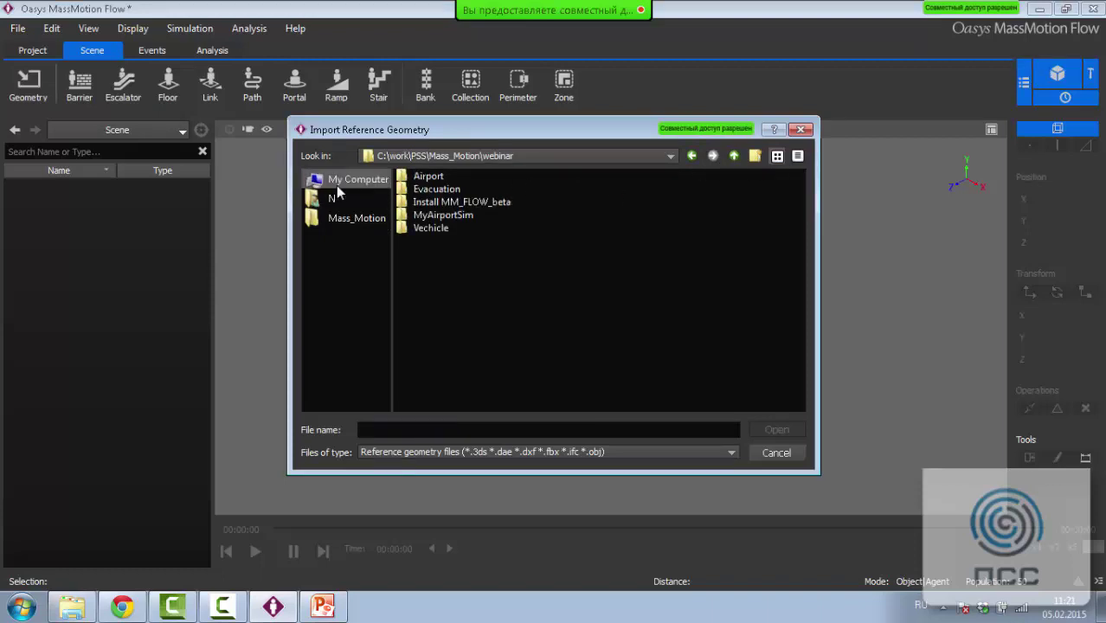
{"action": "double_click", "coordinate": [428, 175]}
{"action": "left_click", "coordinate": [450, 228]}
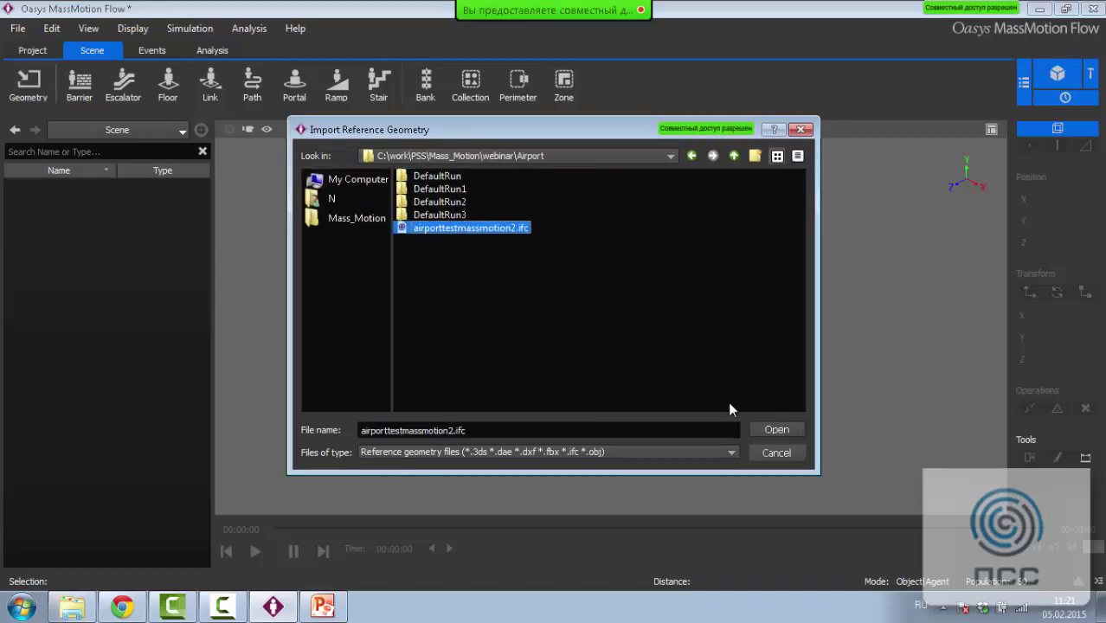
{"action": "left_click", "coordinate": [758, 427]}
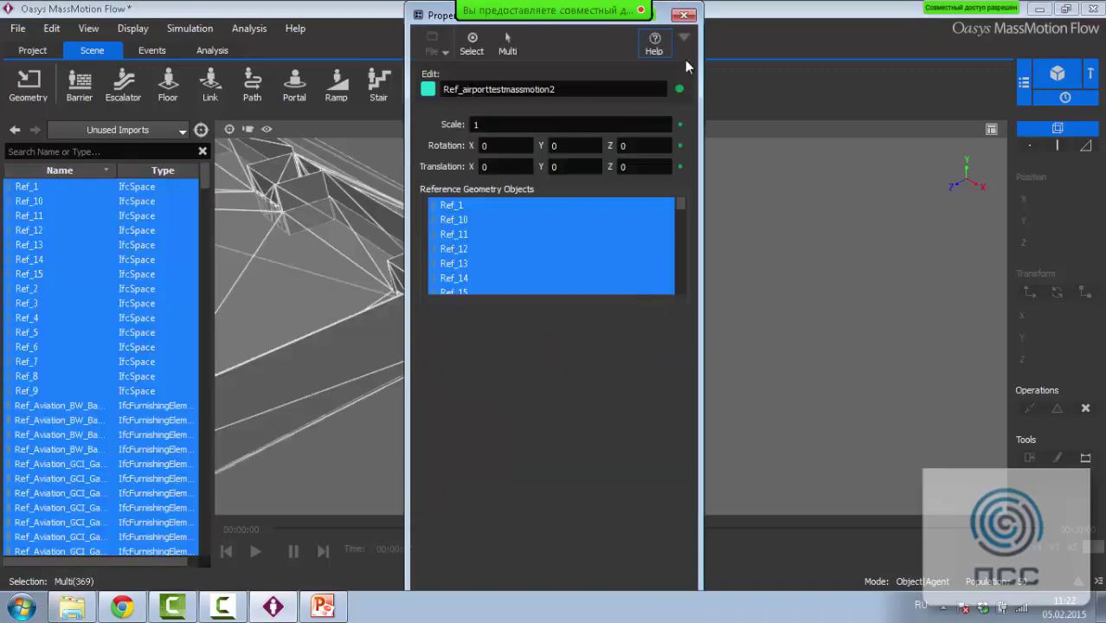
{"action": "left_click_drag", "start_coordinate": [440, 15], "coordinate": [449, 57]}
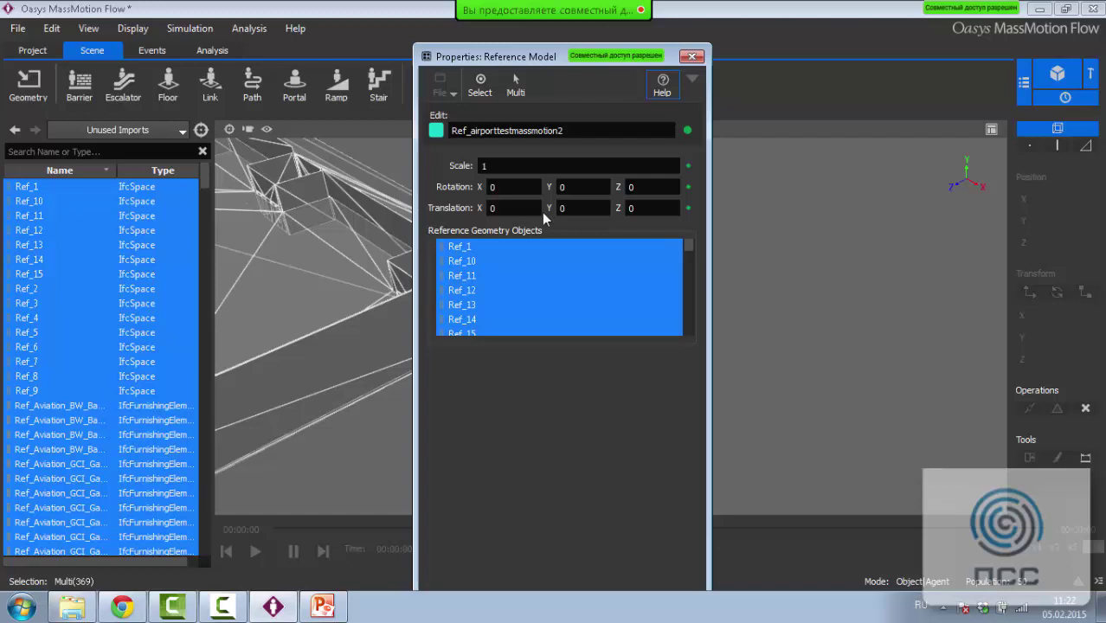
{"action": "left_click", "coordinate": [692, 57]}
Delete the stray wall piece lying outside the imported airport building
{"action": "scroll", "coordinate": [636, 285], "scroll_direction": "down", "scroll_amount": 2}
{"action": "scroll", "coordinate": [637, 287], "scroll_direction": "down", "scroll_amount": 3}
{"action": "middle_click_drag", "start_coordinate": [636, 445], "coordinate": [672, 371]}
{"action": "scroll", "coordinate": [562, 373], "scroll_direction": "up", "scroll_amount": 4}
{"action": "left_click", "coordinate": [522, 292]}
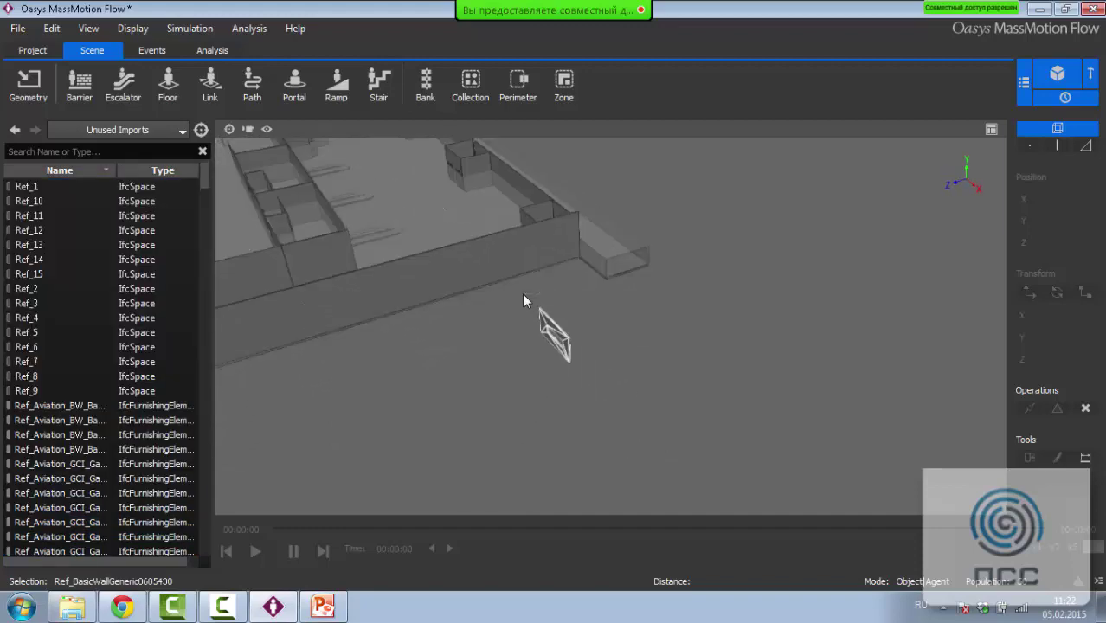
{"action": "key", "text": "Delete"}
{"action": "left_click", "coordinate": [537, 329]}
Examine the imported airport building from its other side, including the halls and the long outer strip
{"action": "middle_click_drag", "start_coordinate": [567, 326], "coordinate": [535, 326]}
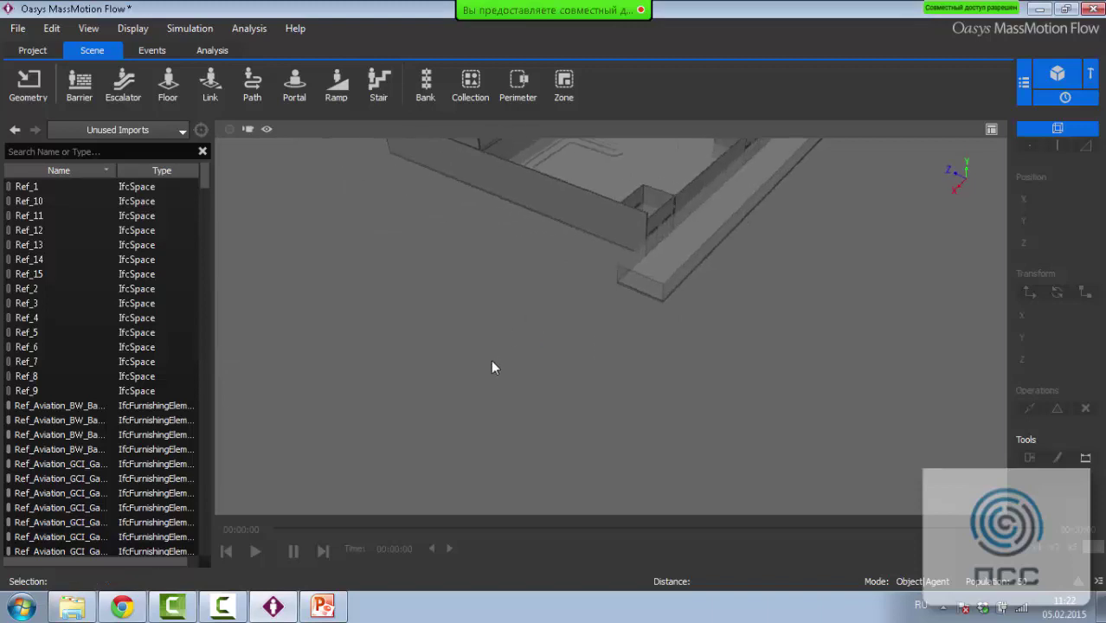
{"action": "scroll", "coordinate": [494, 386], "scroll_direction": "down", "scroll_amount": 3}
{"action": "middle_click_drag", "start_coordinate": [496, 390], "coordinate": [651, 382]}
{"action": "middle_click_drag", "start_coordinate": [507, 183], "coordinate": [693, 371]}
{"action": "scroll", "coordinate": [680, 298], "scroll_direction": "up", "scroll_amount": 2}
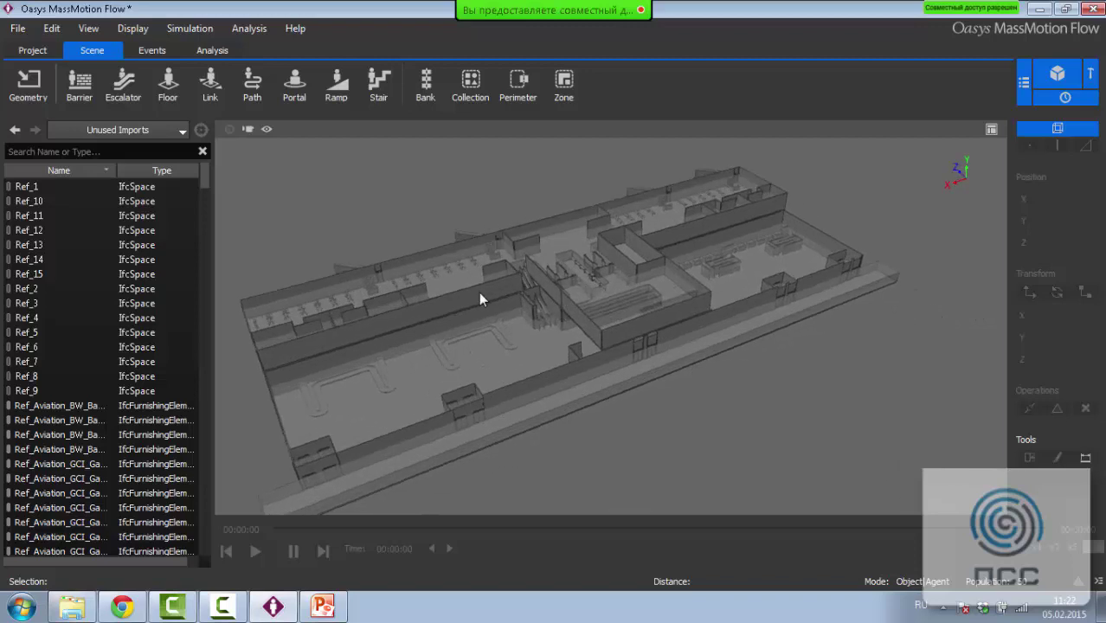
{"action": "scroll", "coordinate": [610, 306], "scroll_direction": "up", "scroll_amount": 2}
{"action": "middle_click_drag", "start_coordinate": [582, 359], "coordinate": [622, 339]}
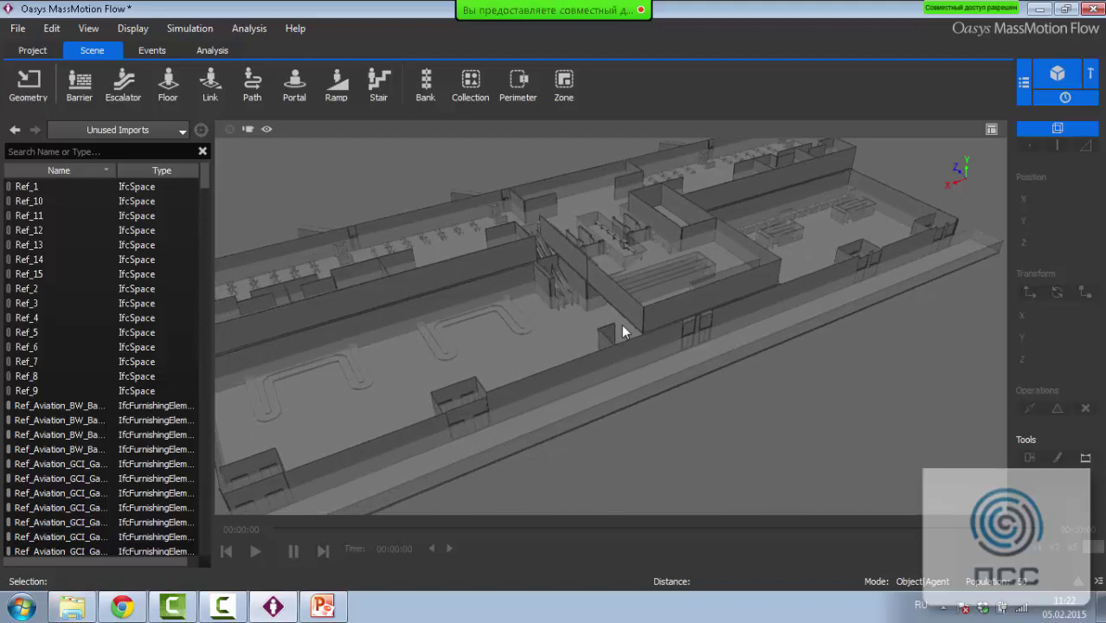
Generate a barrier from the long upper-level interior wall above the baggage carousel hall
{"action": "left_click", "coordinate": [490, 260]}
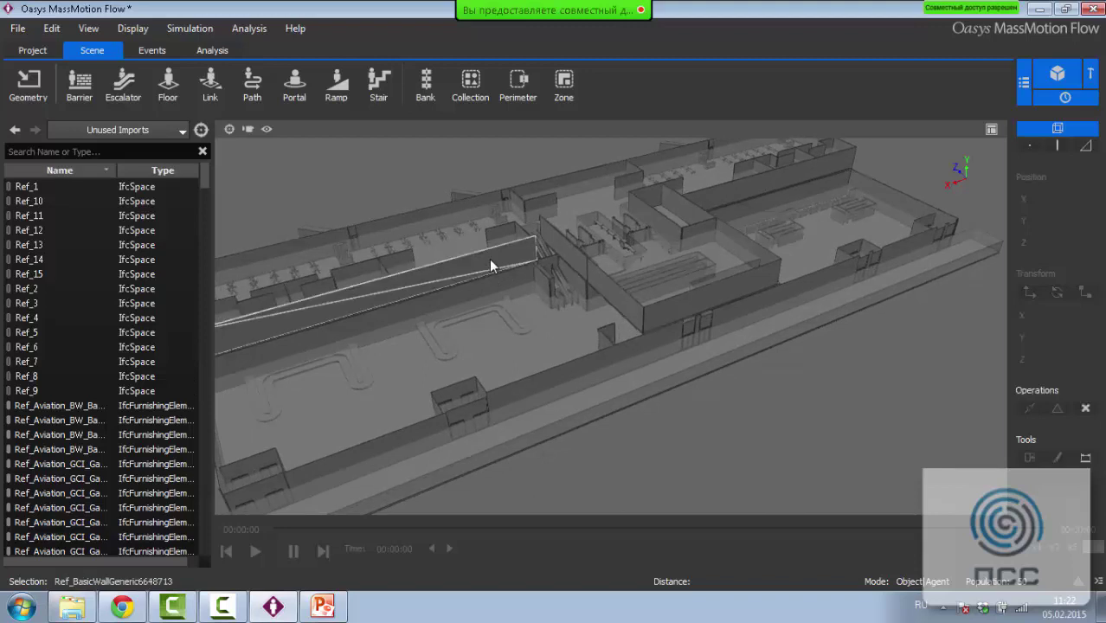
{"action": "middle_click_drag", "start_coordinate": [606, 314], "coordinate": [684, 301]}
{"action": "right_click_drag", "start_coordinate": [430, 273], "coordinate": [433, 265]}
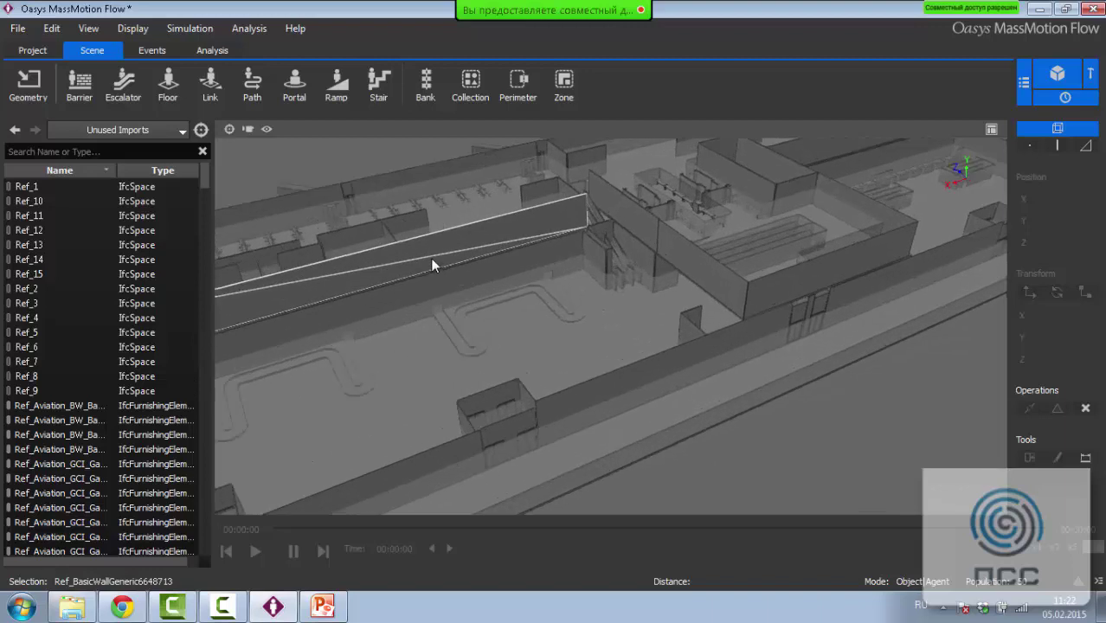
{"action": "right_click", "coordinate": [433, 265]}
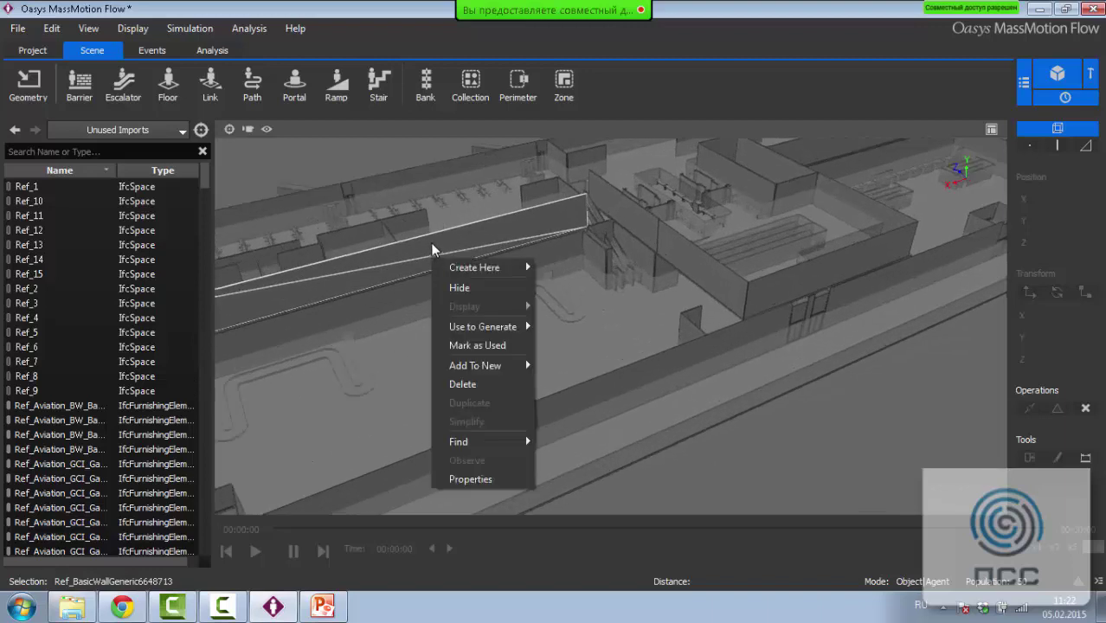
{"action": "mouse_move", "coordinate": [513, 326]}
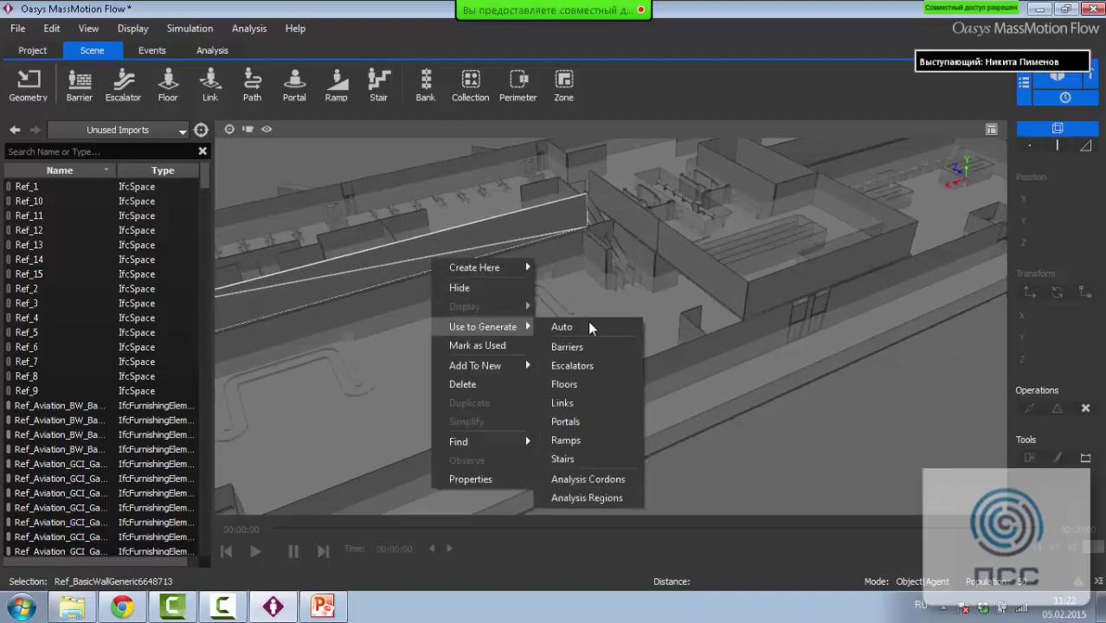
{"action": "left_click", "coordinate": [595, 347]}
Hide the imported space Ref_10 that covers the strip in front of the entrances
{"action": "middle_click_drag", "start_coordinate": [661, 287], "coordinate": [688, 252]}
{"action": "scroll", "coordinate": [432, 445], "scroll_direction": "up", "scroll_amount": 1}
{"action": "left_click", "coordinate": [495, 445]}
{"action": "middle_click_drag", "start_coordinate": [516, 379], "coordinate": [522, 358]}
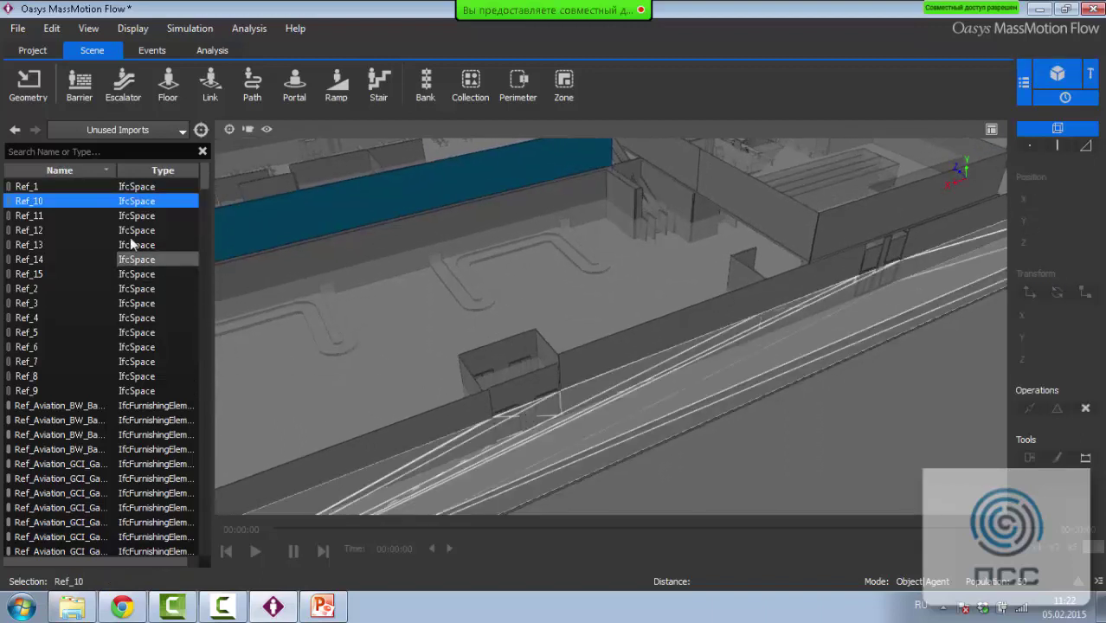
{"action": "right_click", "coordinate": [67, 203]}
{"action": "left_click", "coordinate": [118, 233]}
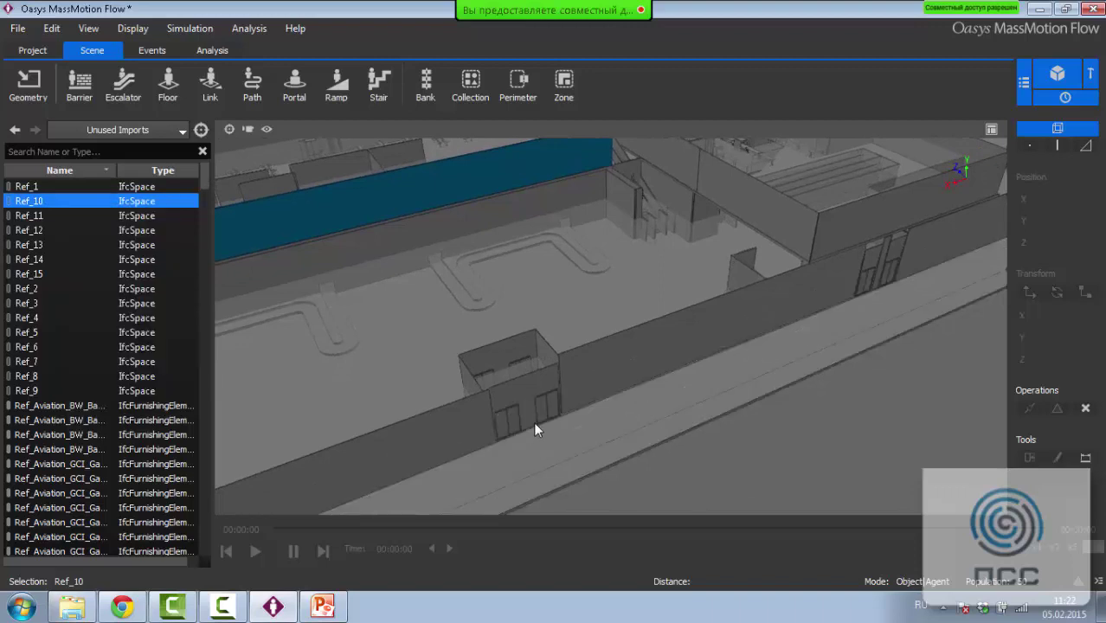
Generate a link from the glass door on the near side of the entrance vestibule
{"action": "left_click", "coordinate": [508, 424]}
{"action": "right_click", "coordinate": [508, 424]}
{"action": "mouse_move", "coordinate": [537, 292]}
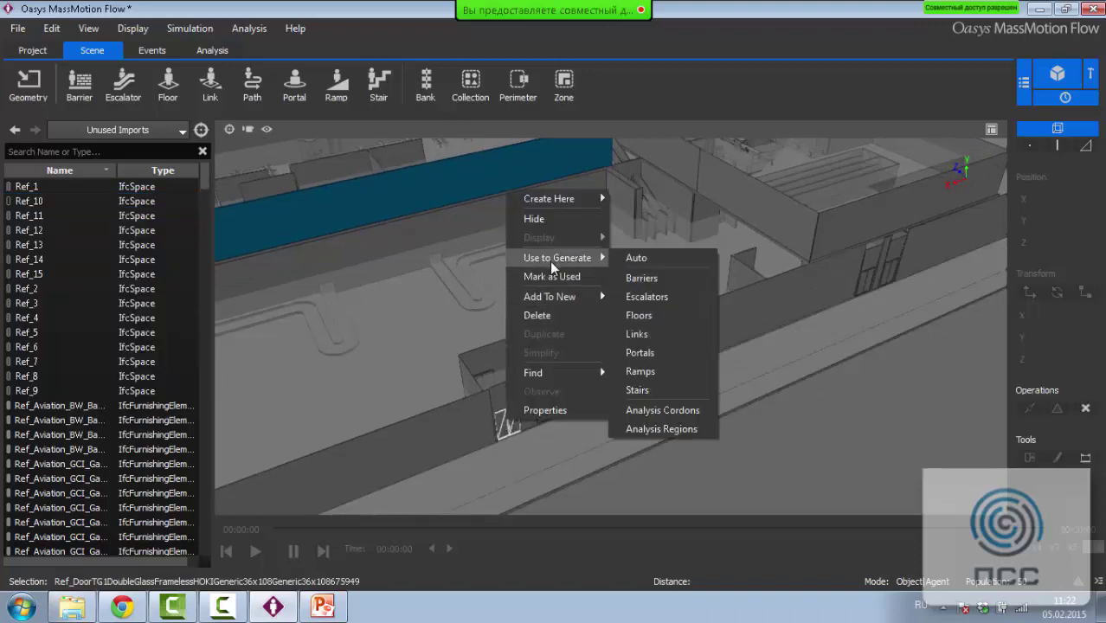
{"action": "mouse_move", "coordinate": [583, 257]}
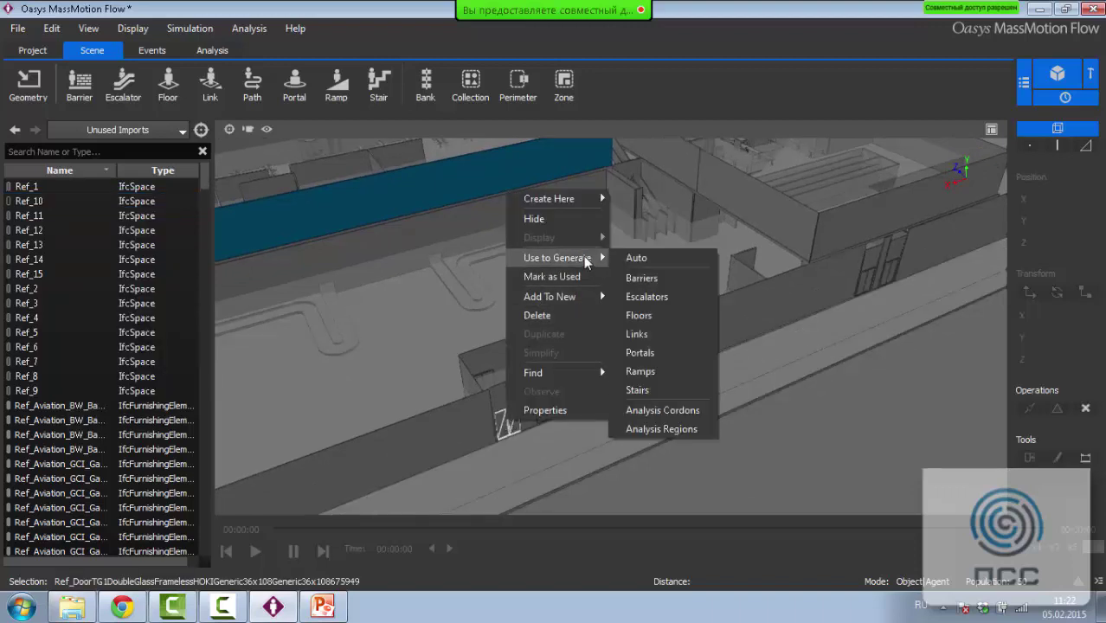
{"action": "left_click", "coordinate": [654, 333]}
Select everything visible in the scene and generate MassMotion objects from it with the Auto type
{"action": "scroll", "coordinate": [536, 437], "scroll_direction": "down", "scroll_amount": 10}
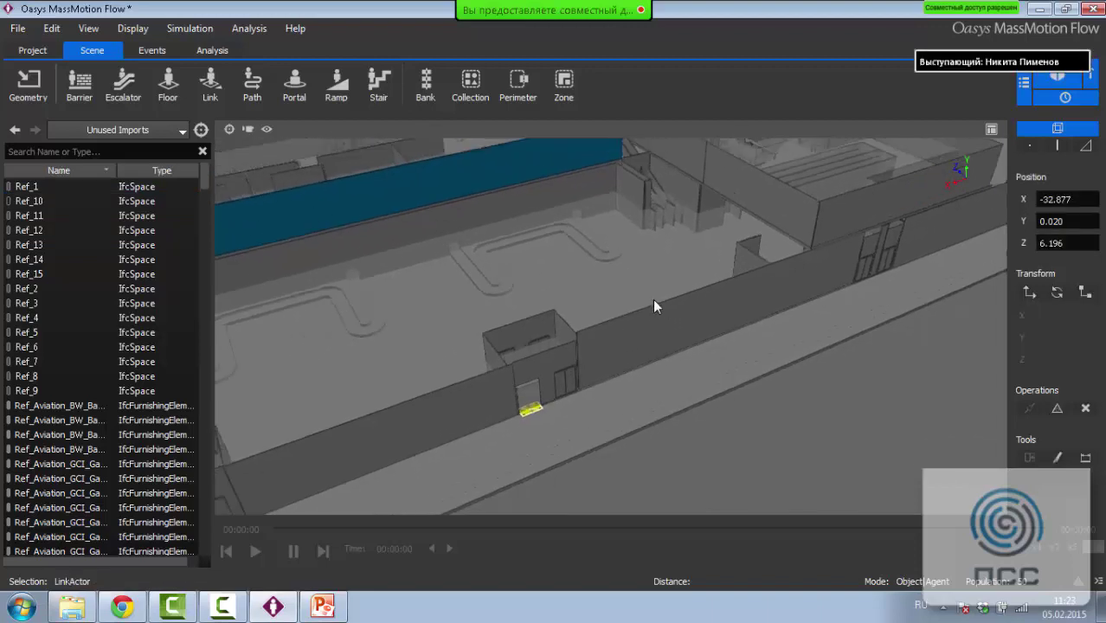
{"action": "scroll", "coordinate": [737, 337], "scroll_direction": "up", "scroll_amount": 5}
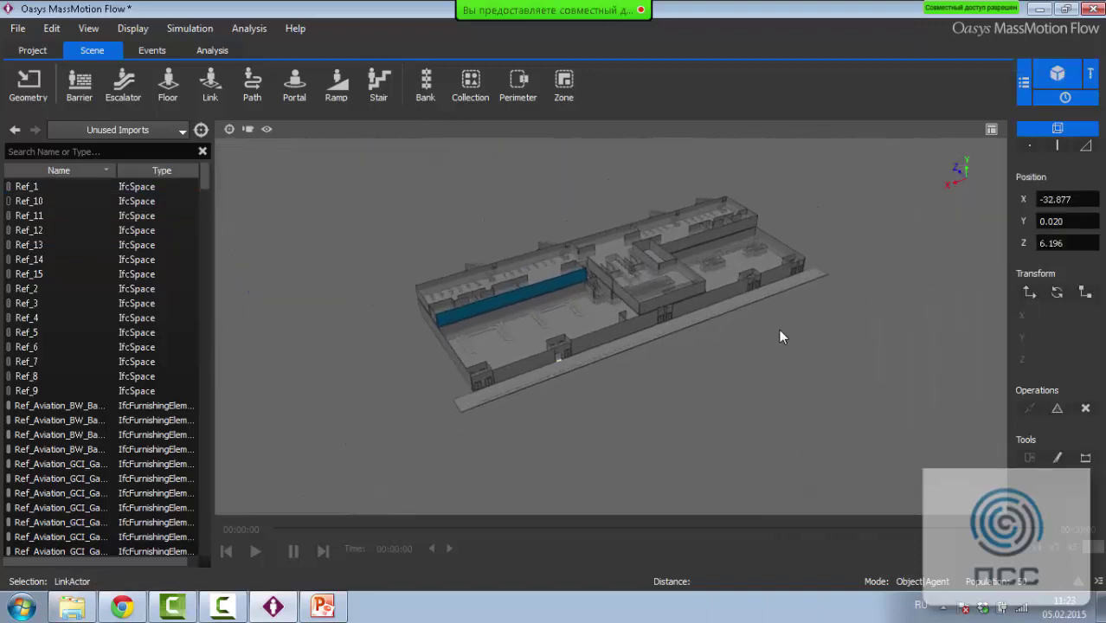
{"action": "key", "text": "ctrl+a"}
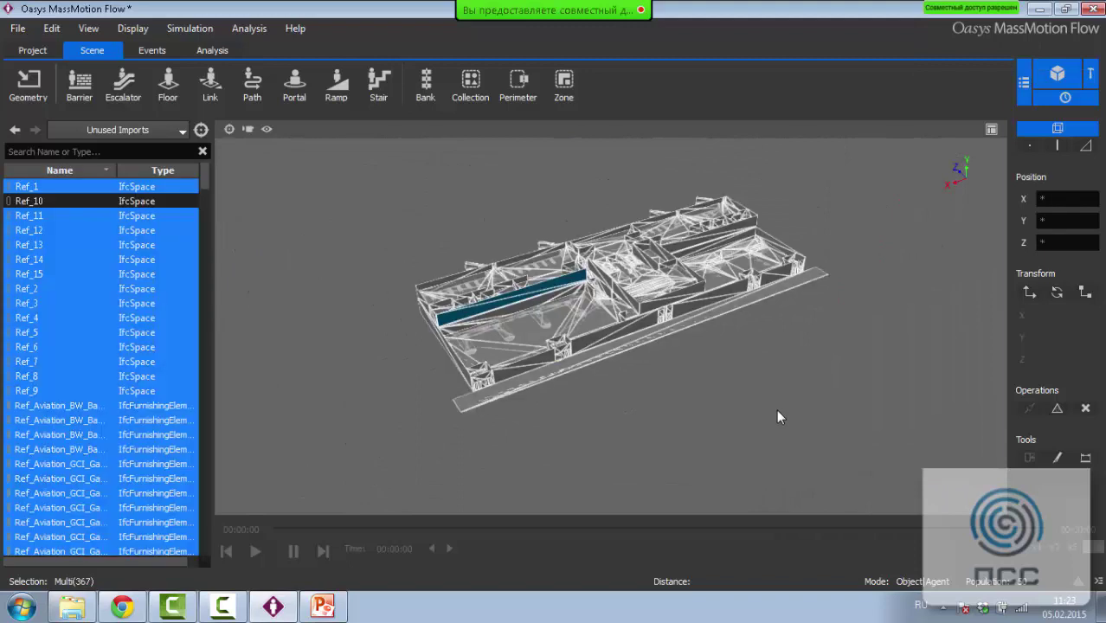
{"action": "right_click", "coordinate": [685, 303]}
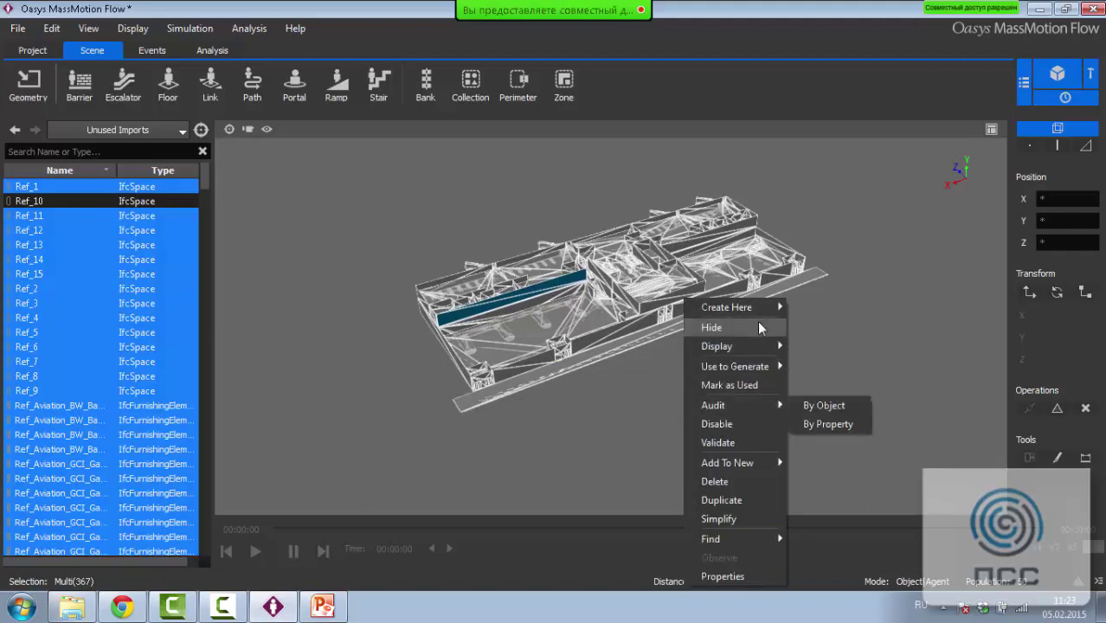
{"action": "mouse_move", "coordinate": [761, 366]}
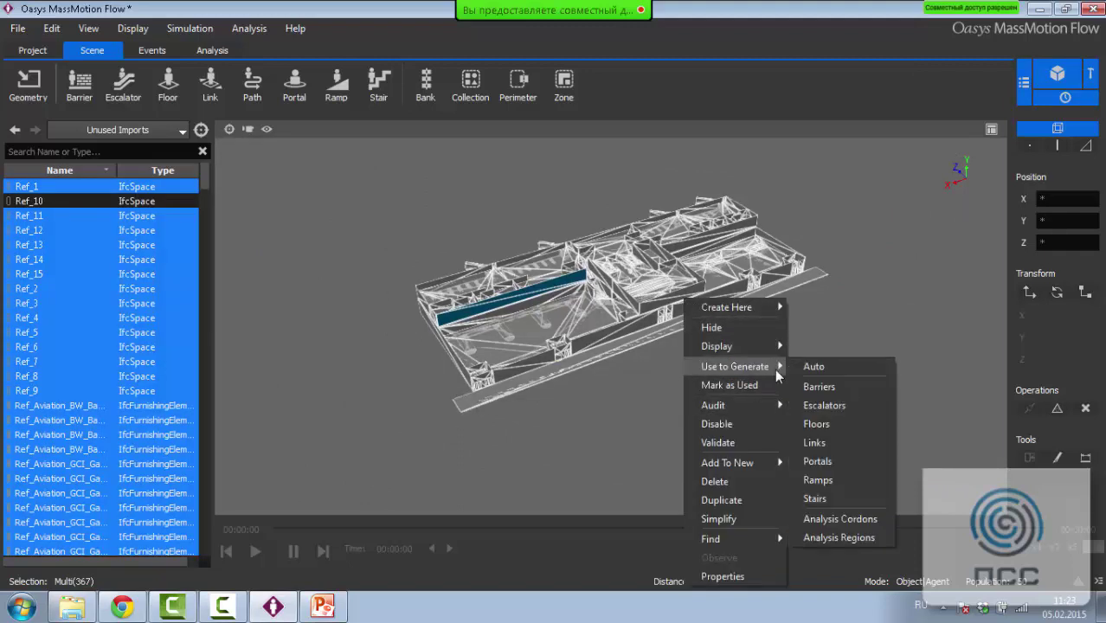
{"action": "left_click", "coordinate": [813, 365]}
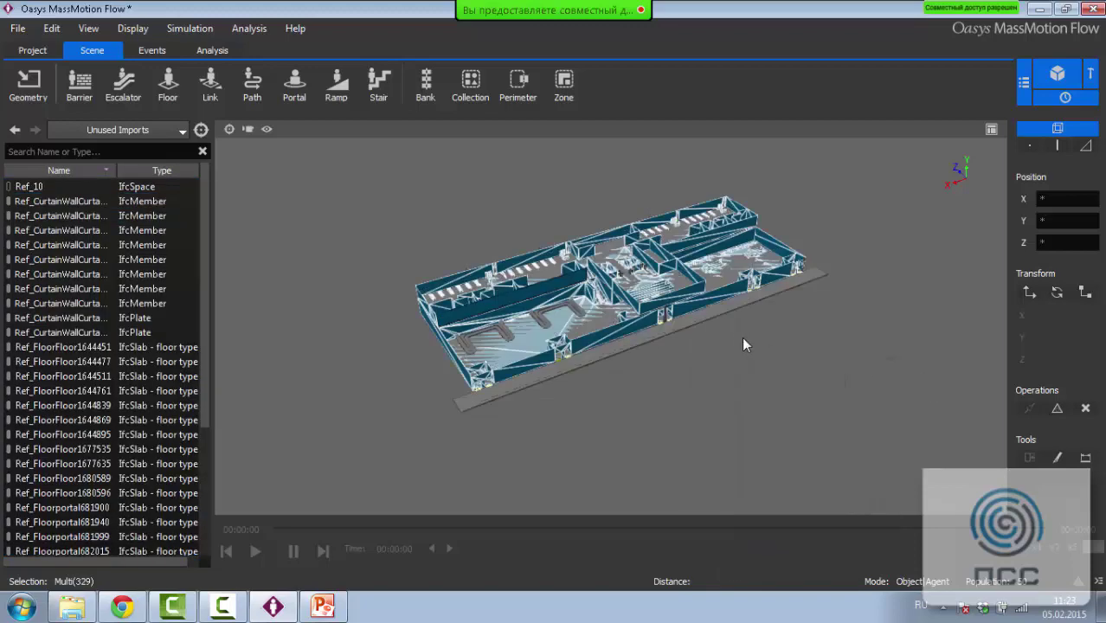
Generate barriers from the two U-shaped baggage carousels in the large hall
{"action": "middle_click_drag", "start_coordinate": [608, 307], "coordinate": [684, 395]}
{"action": "scroll", "coordinate": [581, 344], "scroll_direction": "up", "scroll_amount": 6}
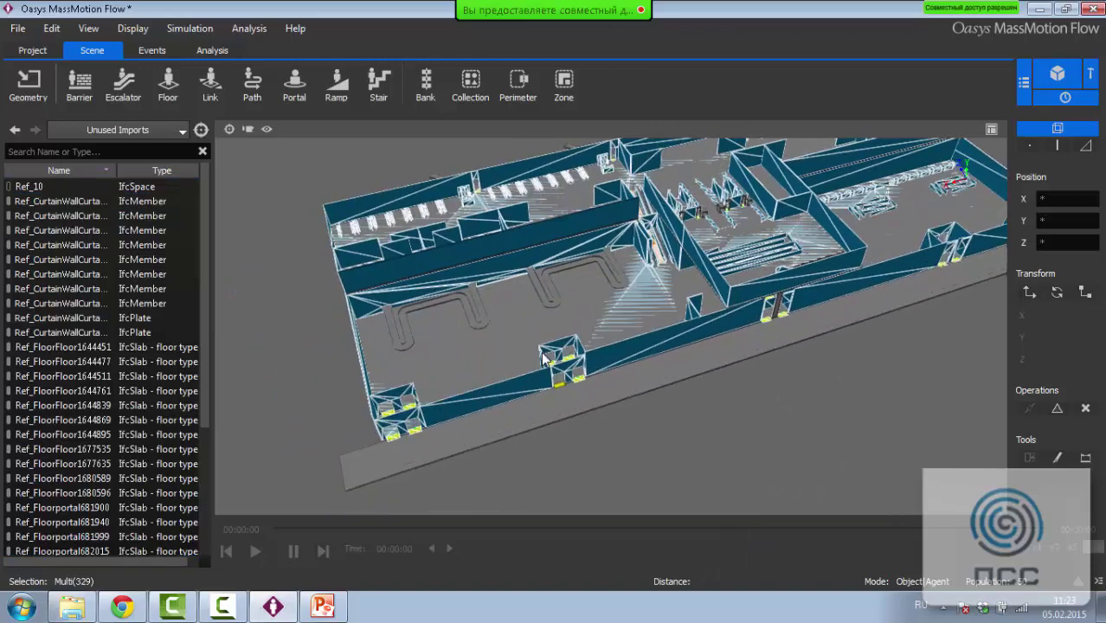
{"action": "middle_click_drag", "start_coordinate": [578, 351], "coordinate": [503, 315]}
{"action": "scroll", "coordinate": [619, 295], "scroll_direction": "down", "scroll_amount": 2}
{"action": "middle_click_drag", "start_coordinate": [618, 327], "coordinate": [668, 344]}
{"action": "middle_click_drag", "start_coordinate": [466, 340], "coordinate": [465, 383]}
{"action": "left_click", "coordinate": [430, 282]}
{"action": "scroll", "coordinate": [485, 292], "scroll_direction": "up", "scroll_amount": 5}
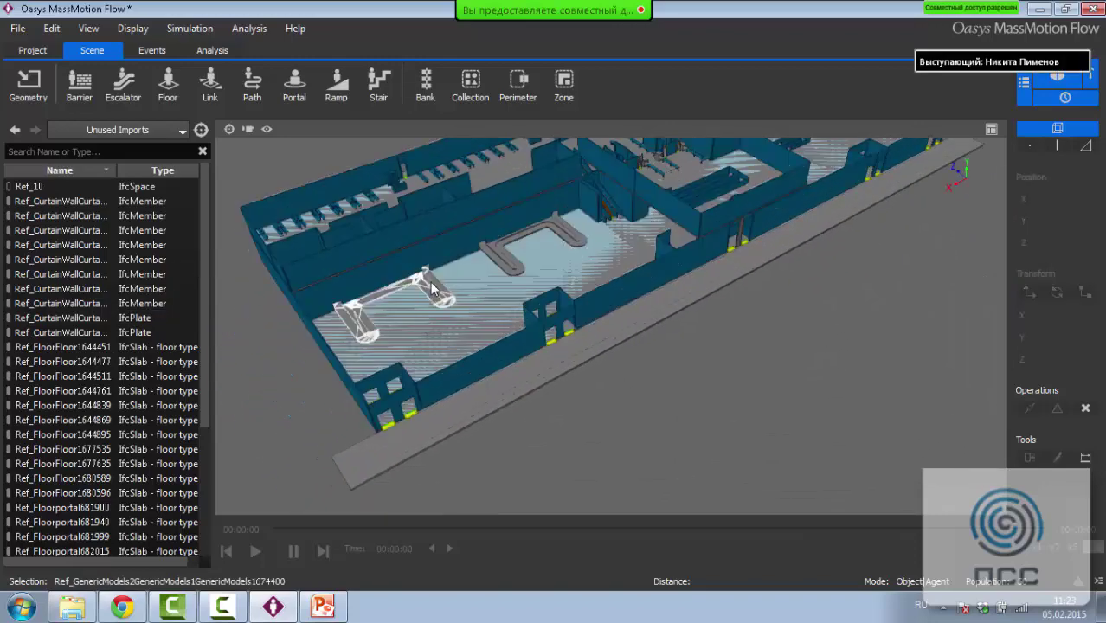
{"action": "left_click", "coordinate": [513, 286], "text": "ctrl"}
{"action": "right_click", "coordinate": [512, 285]}
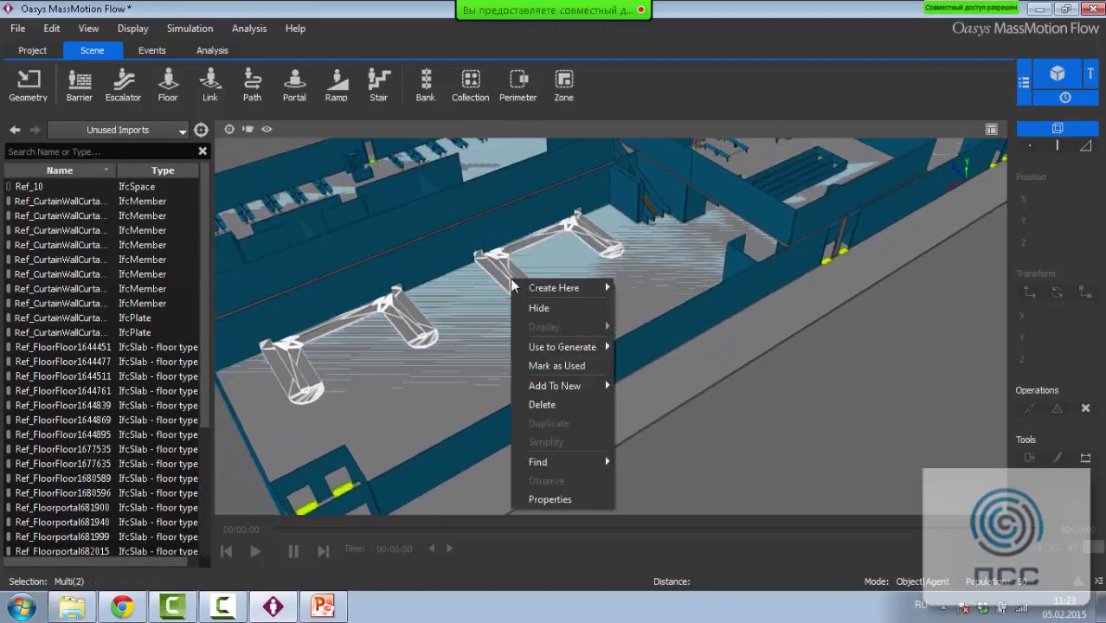
{"action": "mouse_move", "coordinate": [584, 348]}
{"action": "left_click", "coordinate": [645, 368]}
Generate barriers from the eight door frames and adjoining equipment pieces across the two pairs of screening lanes
{"action": "middle_click_drag", "start_coordinate": [662, 292], "coordinate": [787, 395]}
{"action": "left_click", "coordinate": [788, 396]}
{"action": "left_click", "coordinate": [787, 395]}
{"action": "left_click", "coordinate": [806, 396], "text": "ctrl"}
{"action": "left_click", "coordinate": [858, 408], "text": "ctrl"}
{"action": "left_click", "coordinate": [875, 424], "text": "ctrl"}
{"action": "middle_click_drag", "start_coordinate": [875, 424], "coordinate": [645, 234]}
{"action": "left_click", "coordinate": [861, 394], "text": "ctrl"}
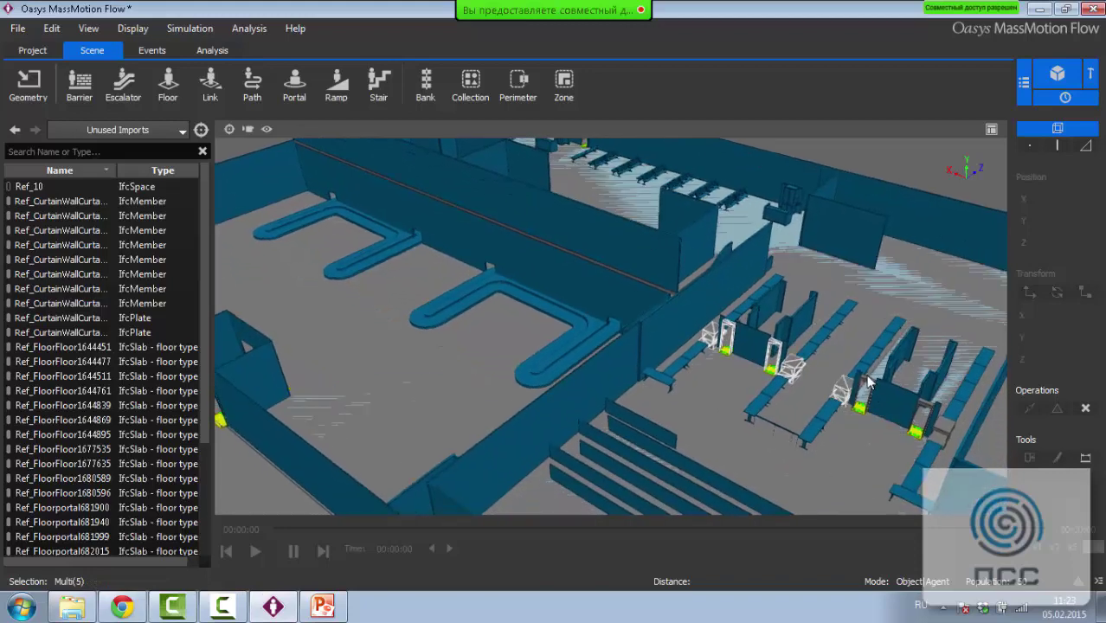
{"action": "left_click", "coordinate": [870, 389], "text": "ctrl"}
{"action": "left_click", "coordinate": [919, 412], "text": "ctrl"}
{"action": "left_click", "coordinate": [939, 428], "text": "ctrl"}
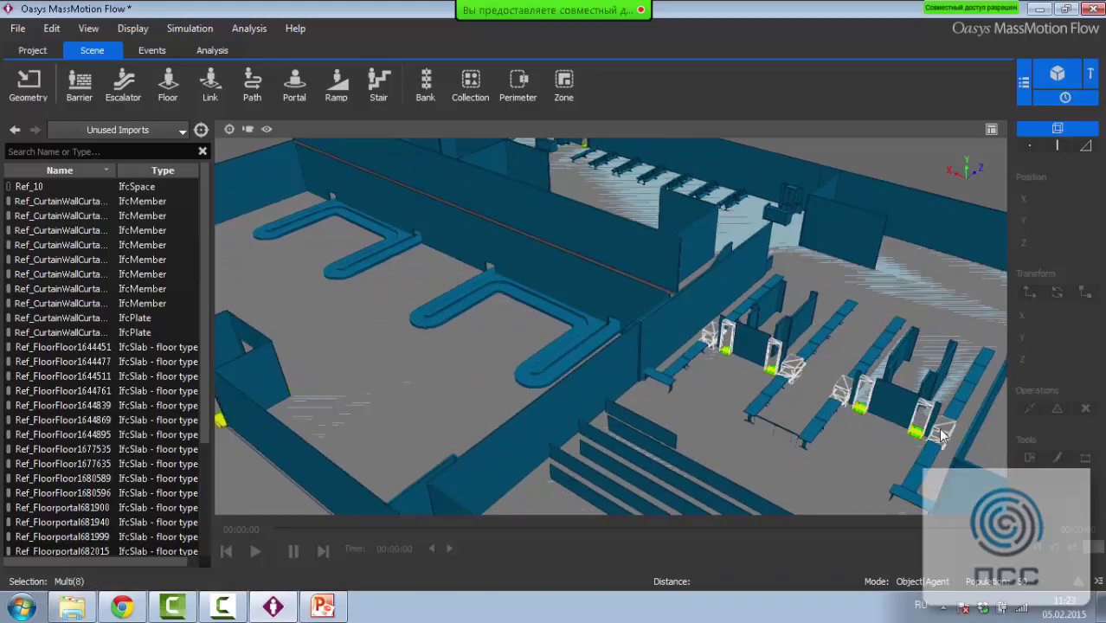
{"action": "right_click", "coordinate": [939, 428]}
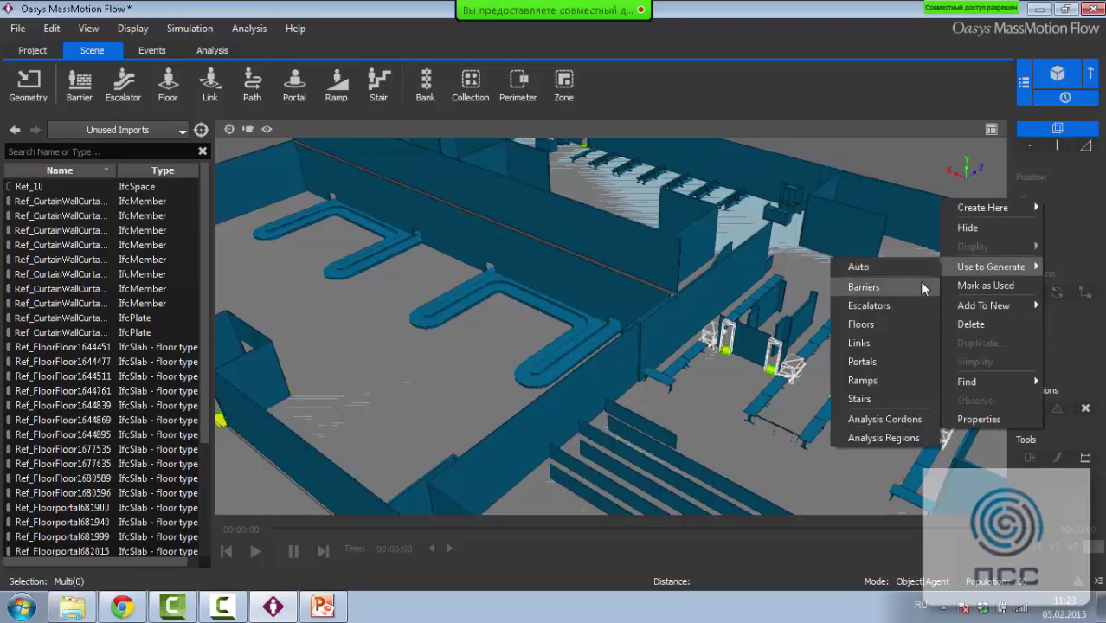
{"action": "left_click", "coordinate": [866, 287]}
Generate escalators from the slabs Ref_FloorFloor1677635 and Ref_FloorFloor1677535 on both sides of the stair
{"action": "scroll", "coordinate": [459, 175], "scroll_direction": "down", "scroll_amount": 3}
{"action": "middle_click_drag", "start_coordinate": [460, 176], "coordinate": [505, 219]}
{"action": "left_click", "coordinate": [485, 234]}
{"action": "middle_click_drag", "start_coordinate": [568, 166], "coordinate": [549, 176]}
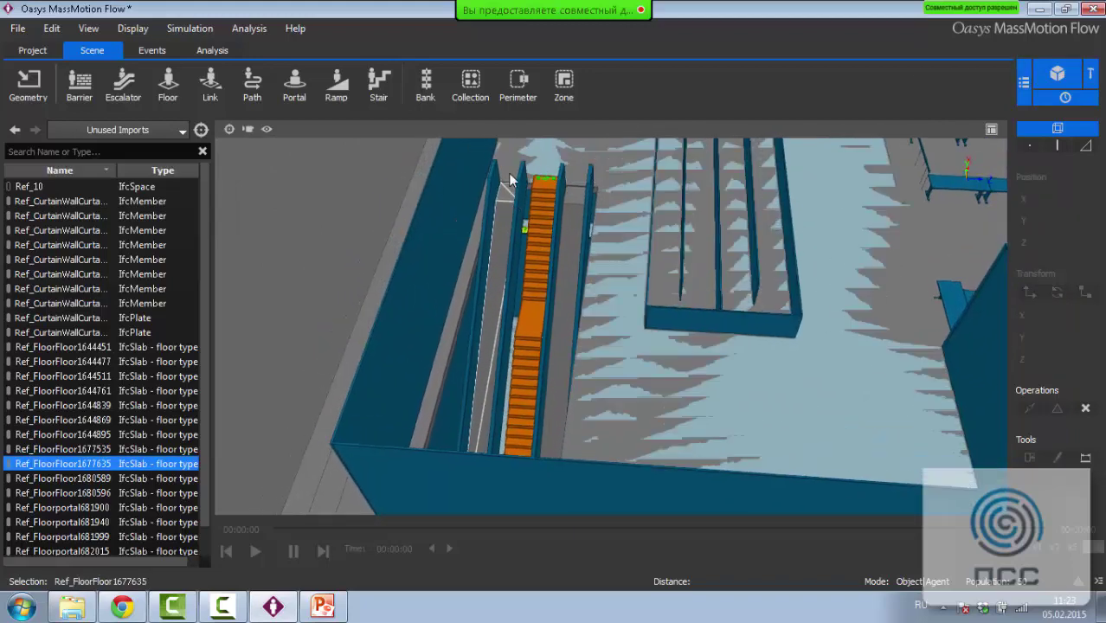
{"action": "left_click", "coordinate": [569, 214], "text": "ctrl"}
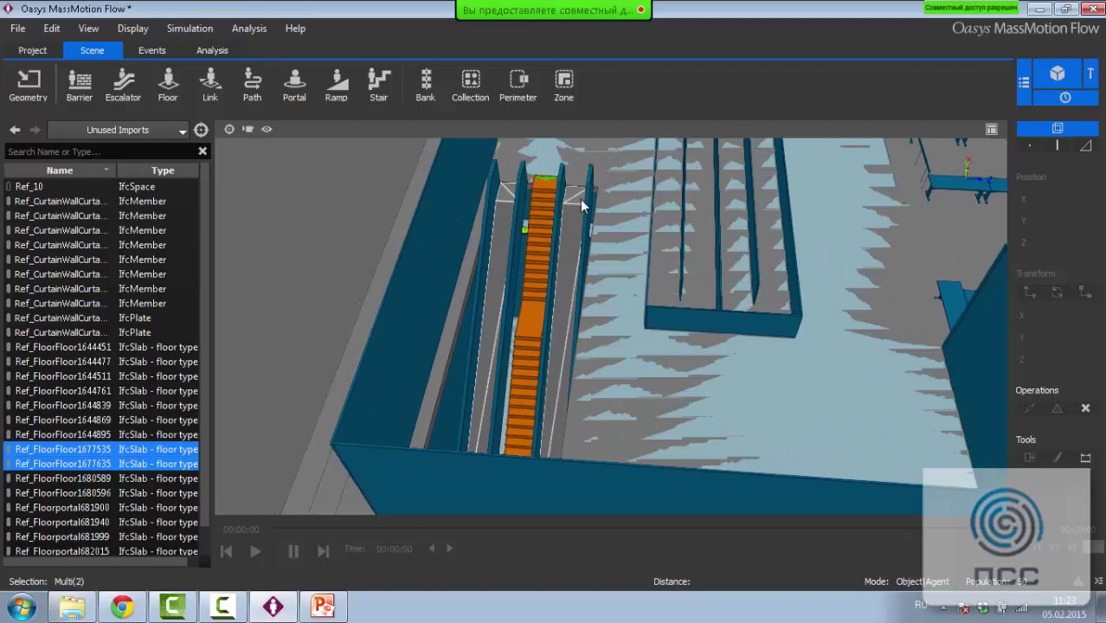
{"action": "right_click", "coordinate": [582, 201]}
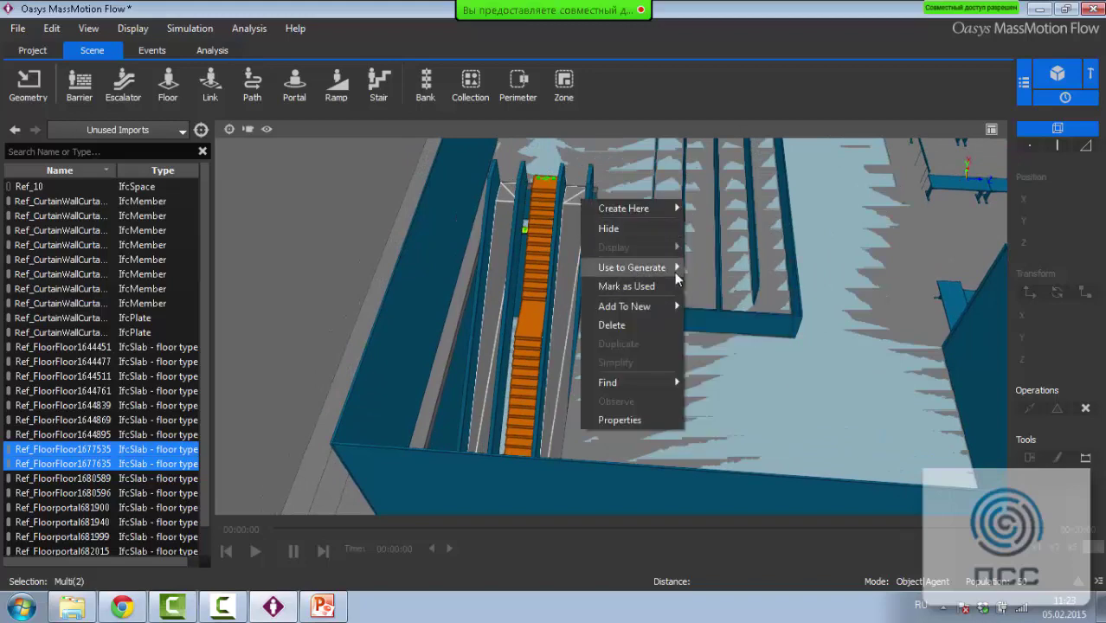
{"action": "mouse_move", "coordinate": [675, 268]}
{"action": "left_click", "coordinate": [718, 309]}
Translate the upper-level end edges of both new escalators outward along X, past the end of the stair between them
{"action": "middle_click_drag", "start_coordinate": [576, 370], "coordinate": [672, 540]}
{"action": "left_click", "coordinate": [1056, 144]}
{"action": "scroll", "coordinate": [564, 334], "scroll_direction": "up", "scroll_amount": 1}
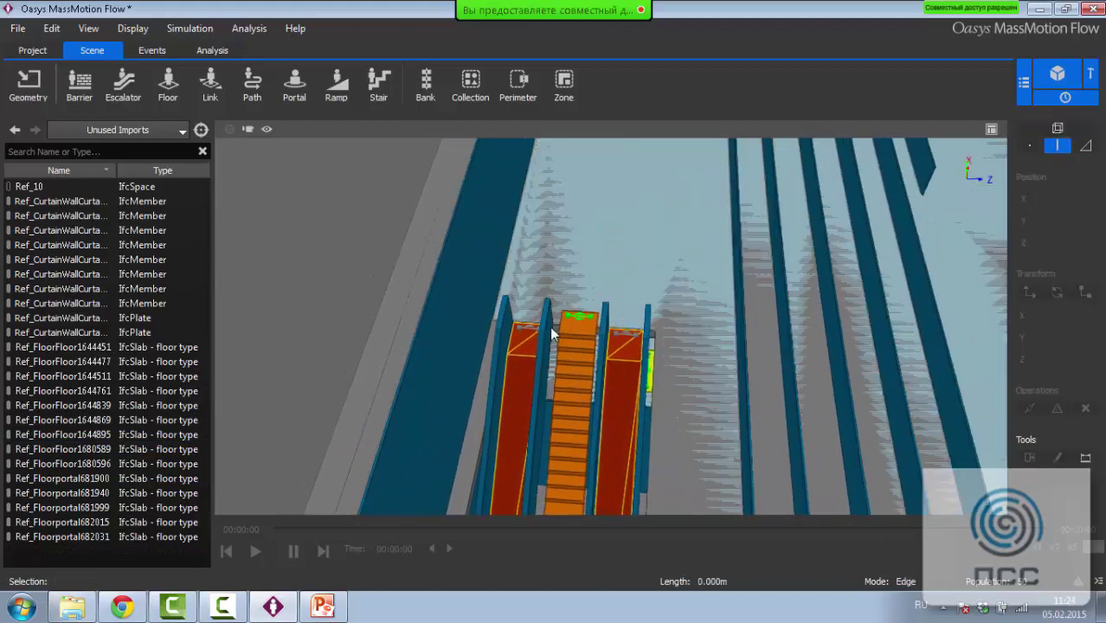
{"action": "left_click", "coordinate": [540, 332]}
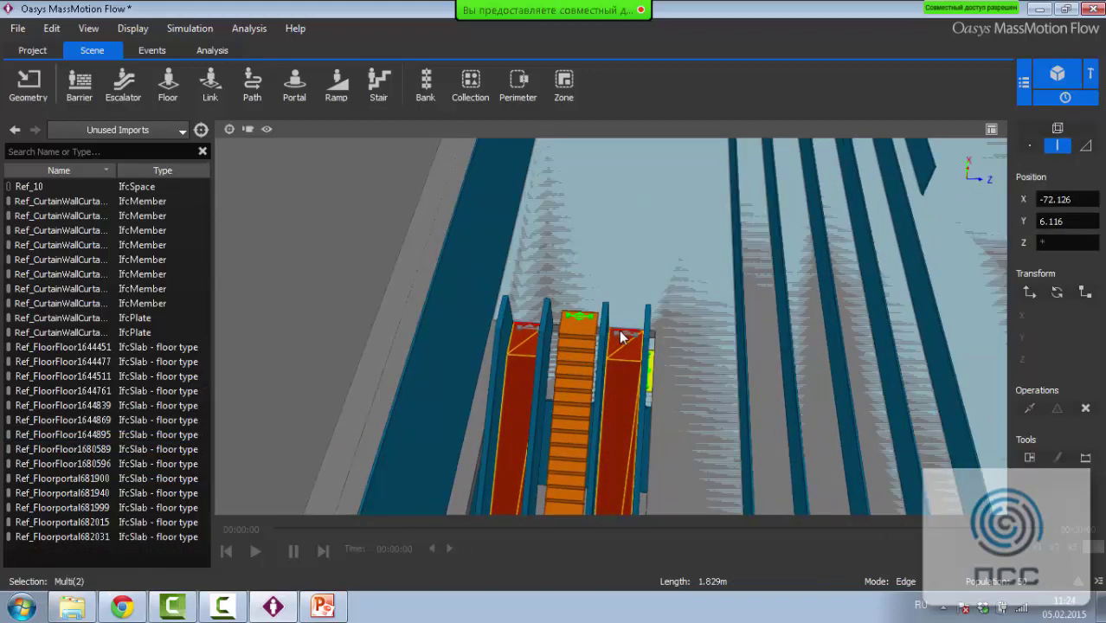
{"action": "left_click", "coordinate": [1028, 293]}
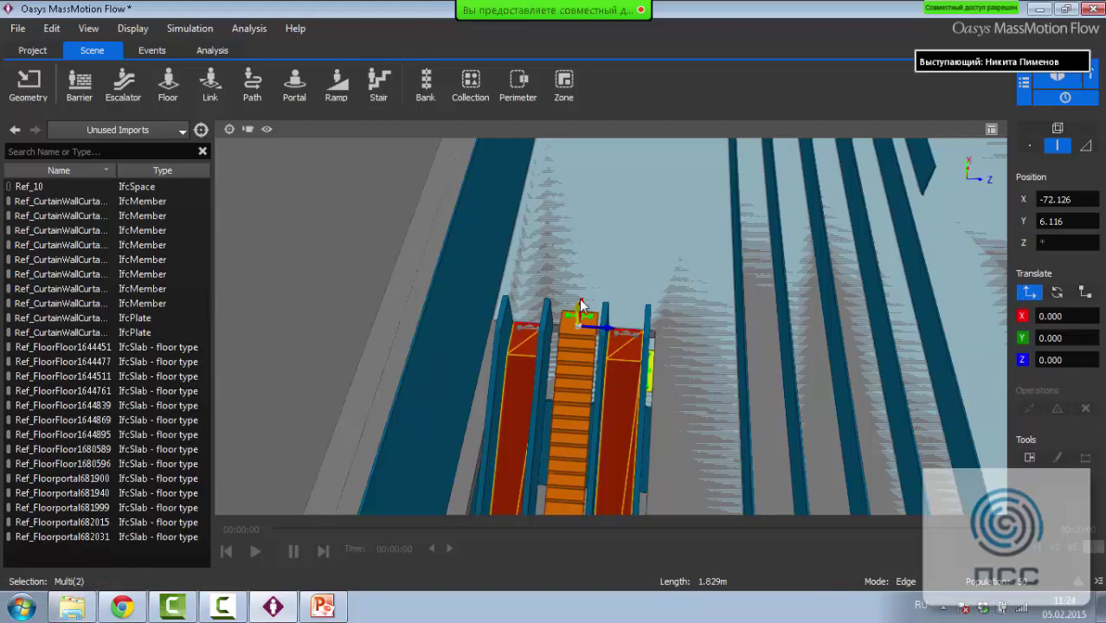
{"action": "middle_click_drag", "start_coordinate": [564, 321], "coordinate": [691, 247]}
{"action": "left_click_drag", "start_coordinate": [658, 251], "coordinate": [672, 230]}
{"action": "key", "text": "Escape"}
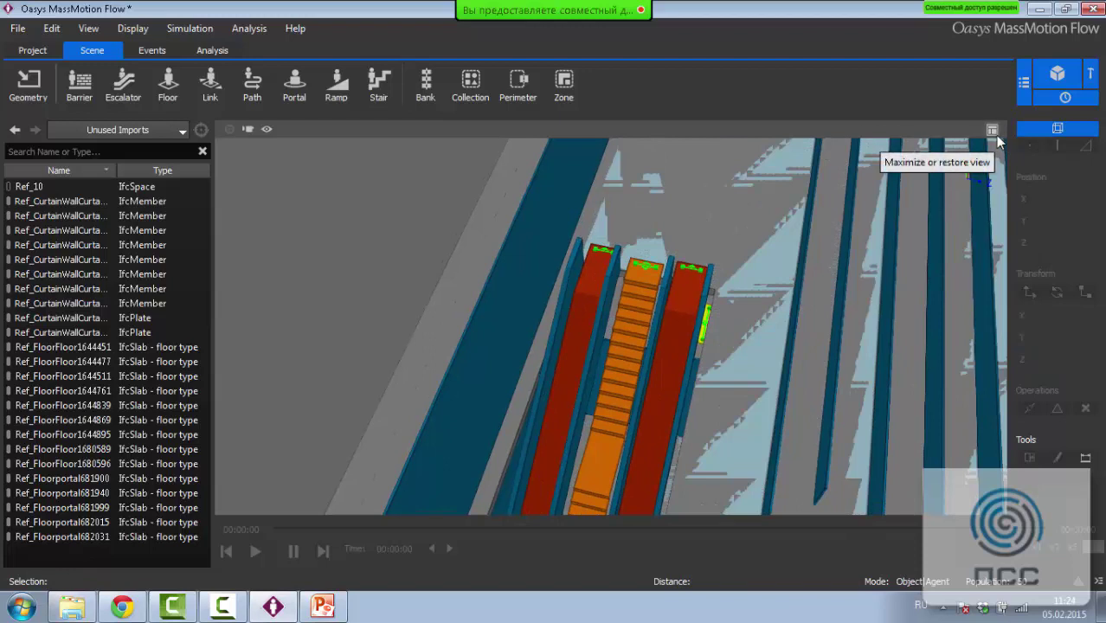
Maximize the Top view of the scene and set its render type to Shaded
{"action": "left_click", "coordinate": [993, 131]}
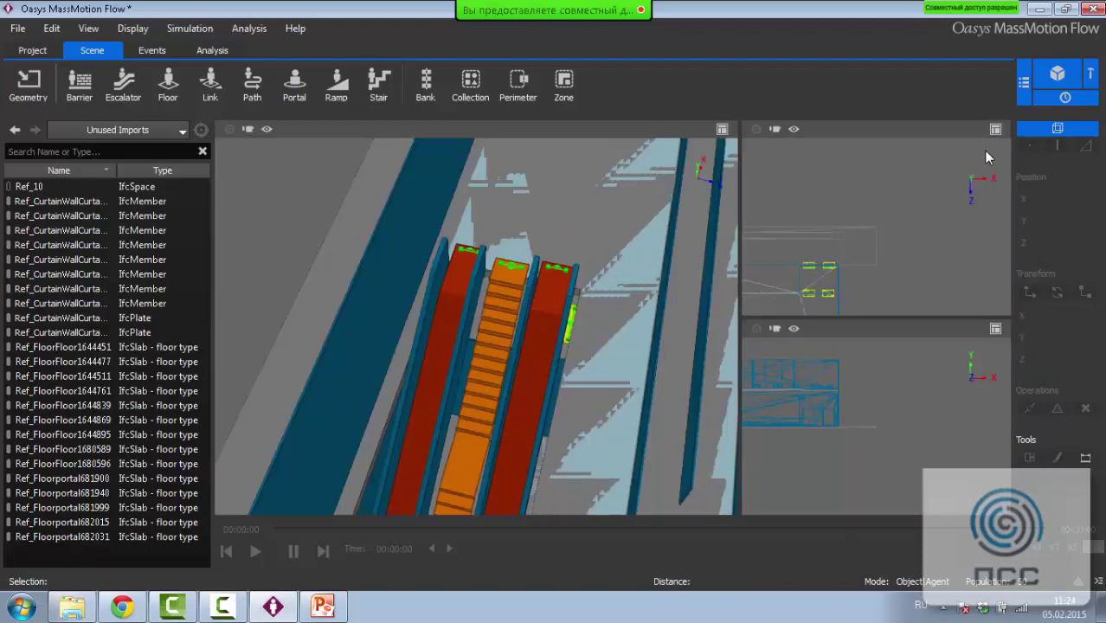
{"action": "scroll", "coordinate": [846, 190], "scroll_direction": "down", "scroll_amount": 2}
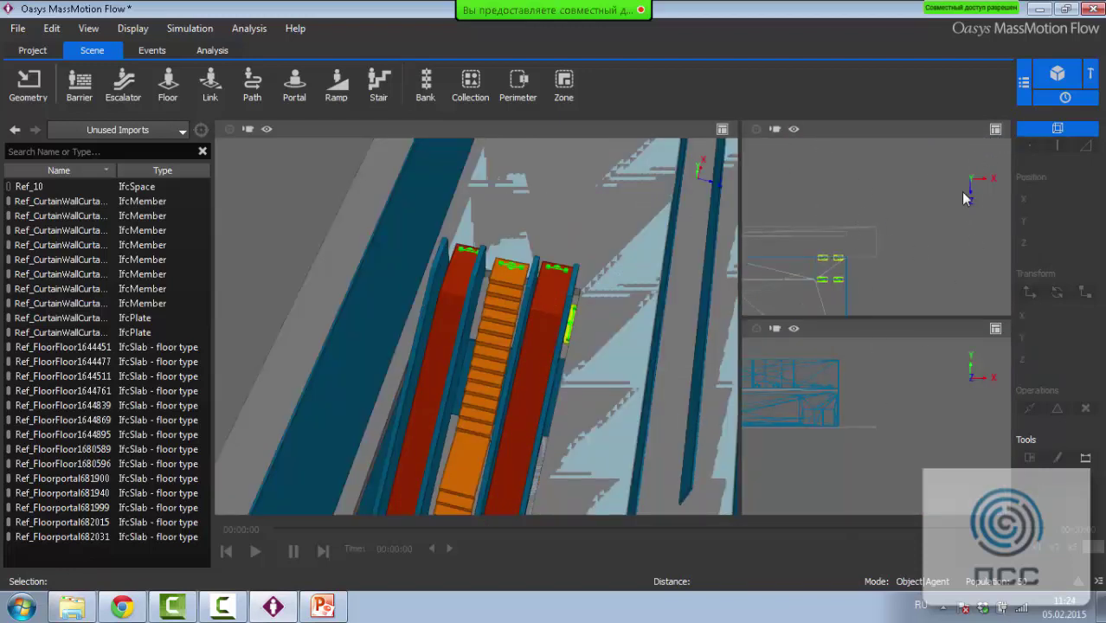
{"action": "left_click", "coordinate": [995, 132]}
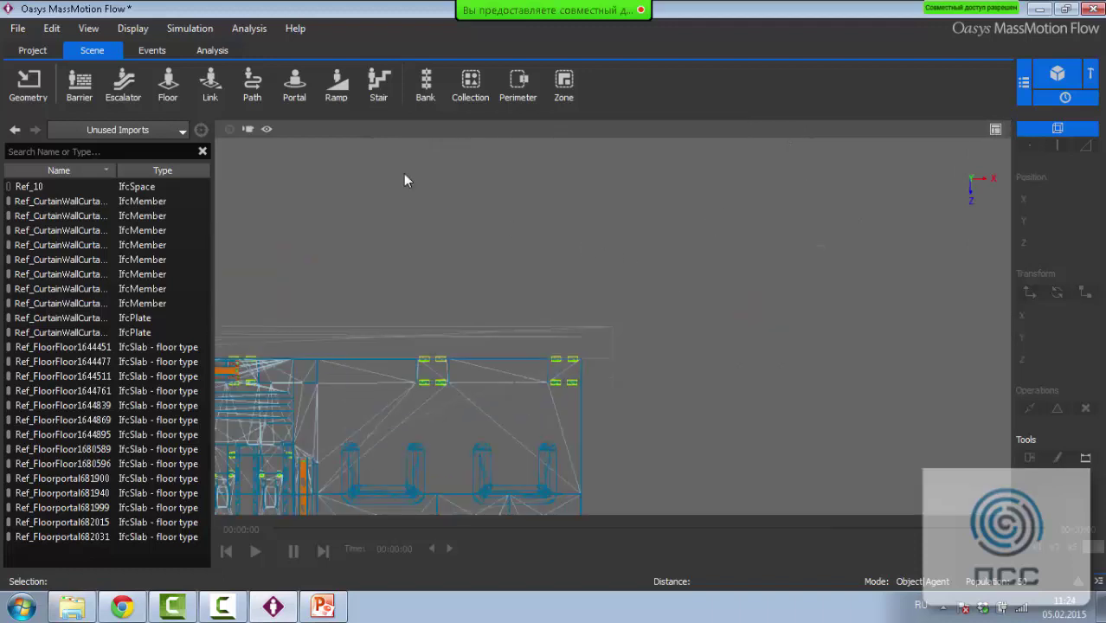
{"action": "left_click", "coordinate": [249, 129]}
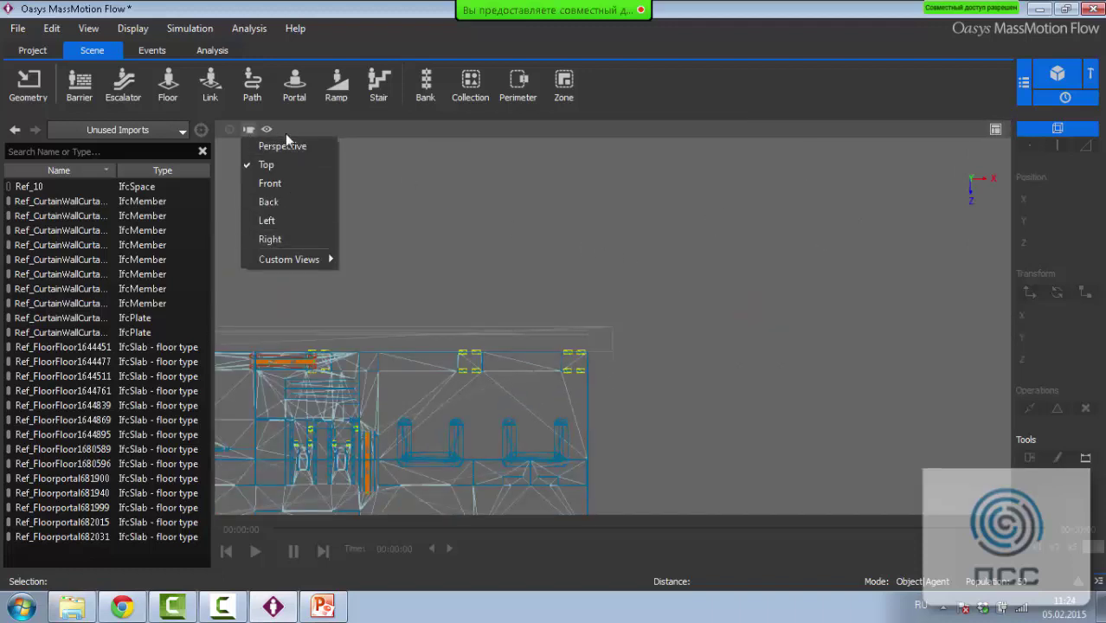
{"action": "left_click", "coordinate": [268, 130]}
{"action": "mouse_move", "coordinate": [330, 204]}
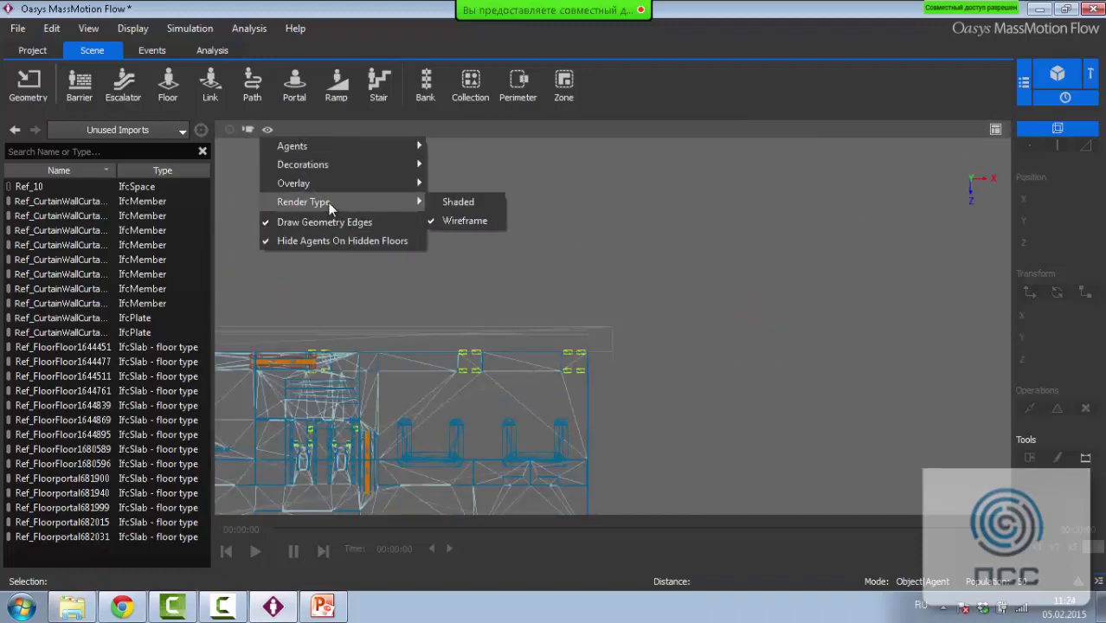
{"action": "left_click", "coordinate": [455, 205]}
Generate escalators from the slabs Ref_FloorFloor1680589 and Ref_FloorFloor1680596 flanking the second stair
{"action": "scroll", "coordinate": [518, 342], "scroll_direction": "up", "scroll_amount": 2}
{"action": "scroll", "coordinate": [518, 342], "scroll_direction": "up", "scroll_amount": 5}
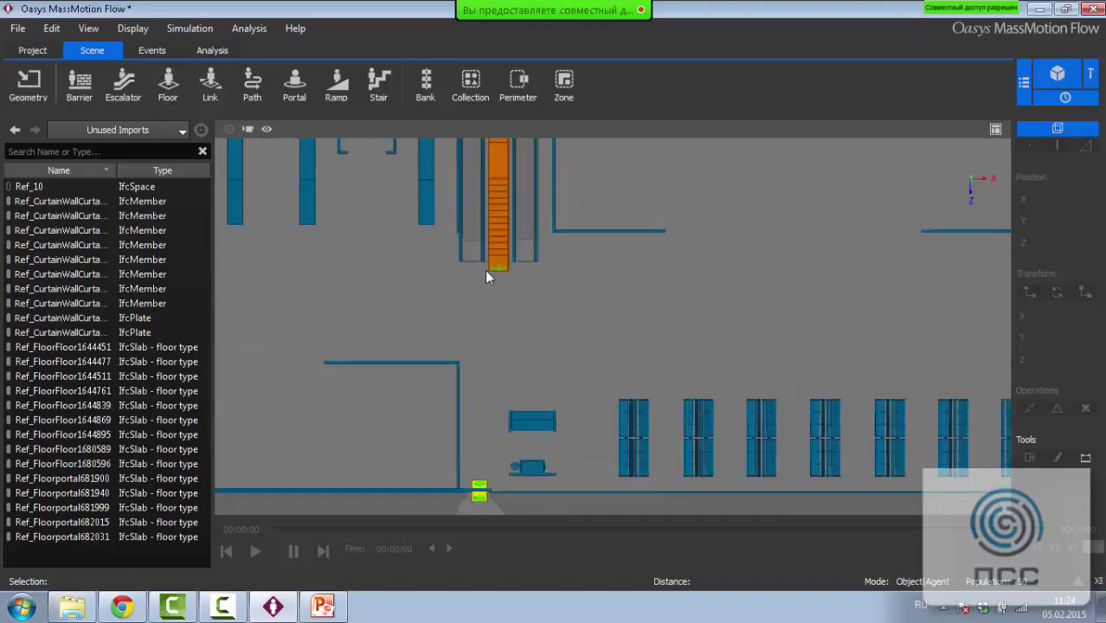
{"action": "left_click", "coordinate": [554, 334]}
{"action": "left_click", "coordinate": [608, 339], "text": "ctrl"}
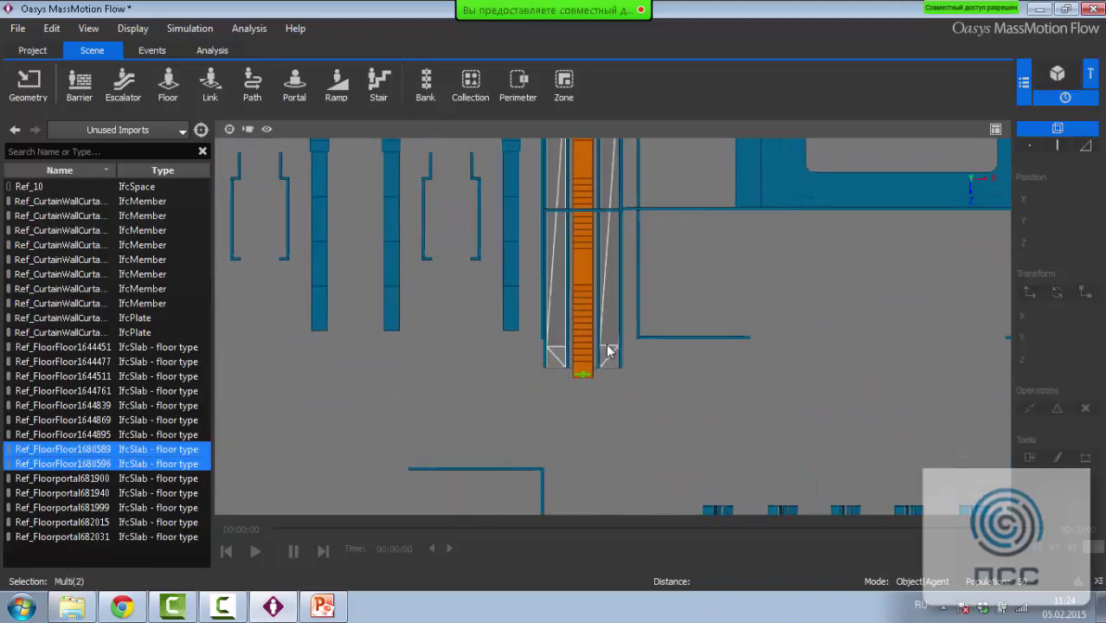
{"action": "right_click", "coordinate": [607, 344]}
{"action": "mouse_move", "coordinate": [678, 414]}
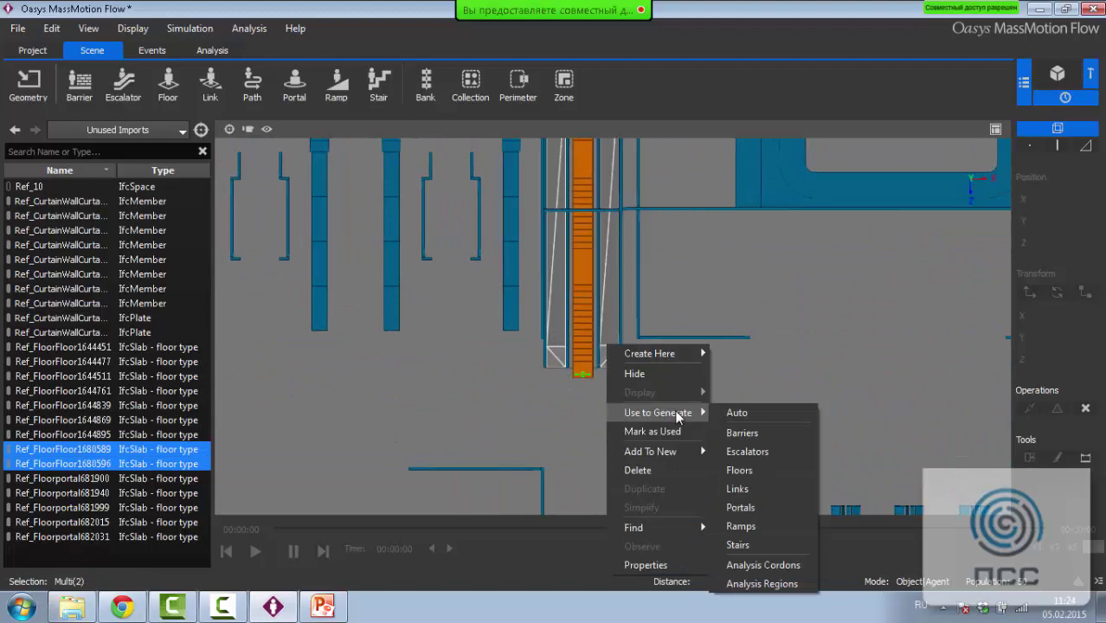
{"action": "left_click", "coordinate": [744, 451]}
Translate the upper-level end edges of the second stair's two escalators outward by about 0.85 m along Z
{"action": "left_click", "coordinate": [616, 375], "text": "ctrl"}
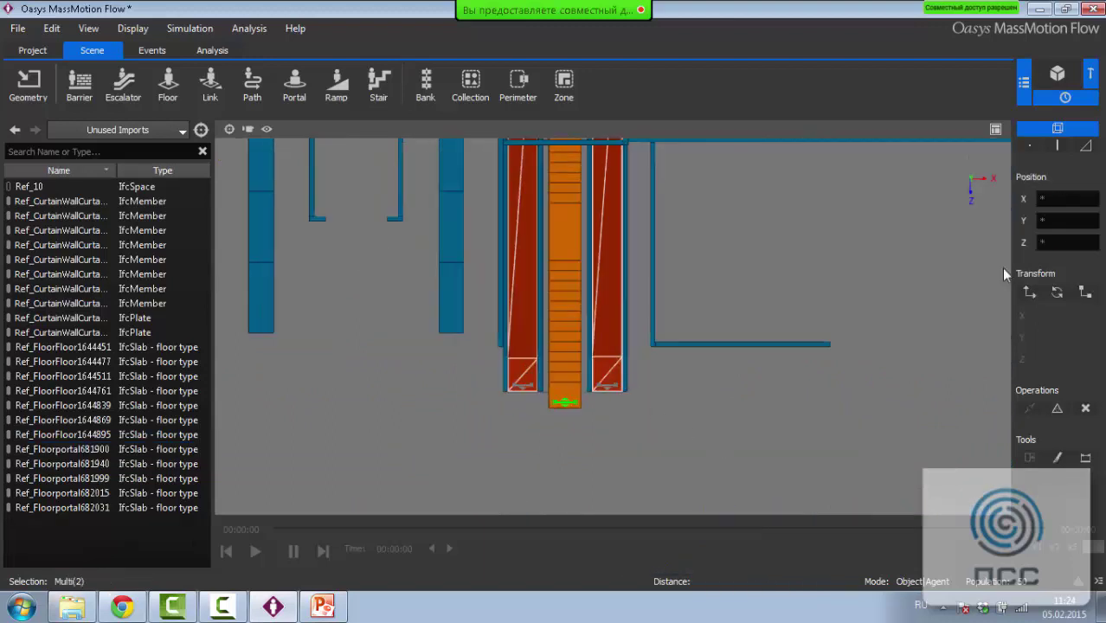
{"action": "left_click", "coordinate": [1057, 146]}
{"action": "left_click", "coordinate": [620, 395]}
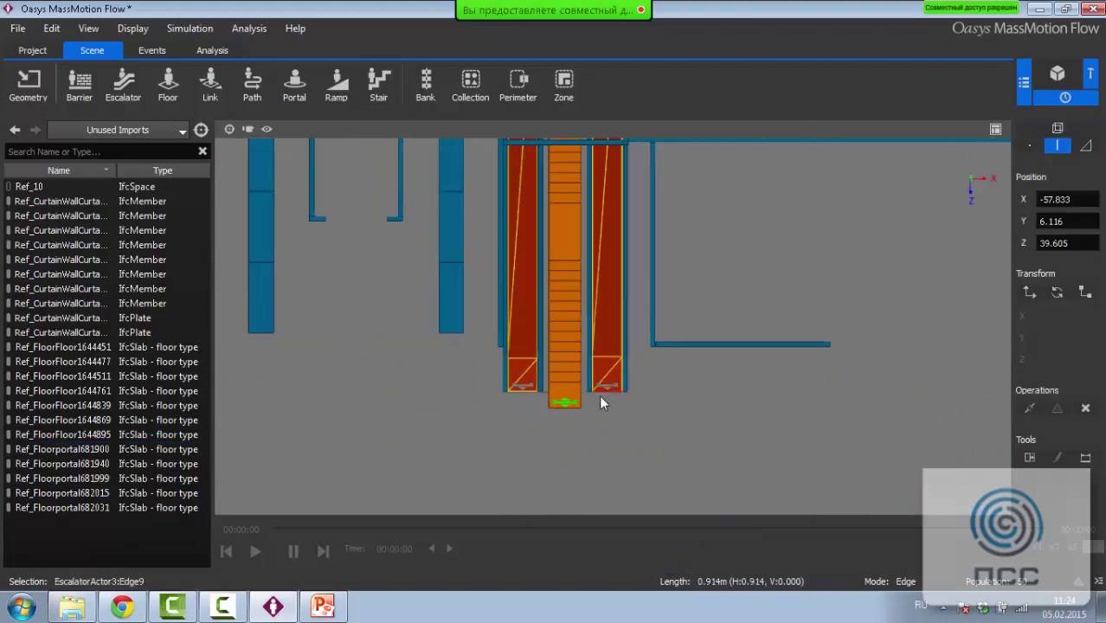
{"action": "left_click", "coordinate": [523, 396], "text": "ctrl"}
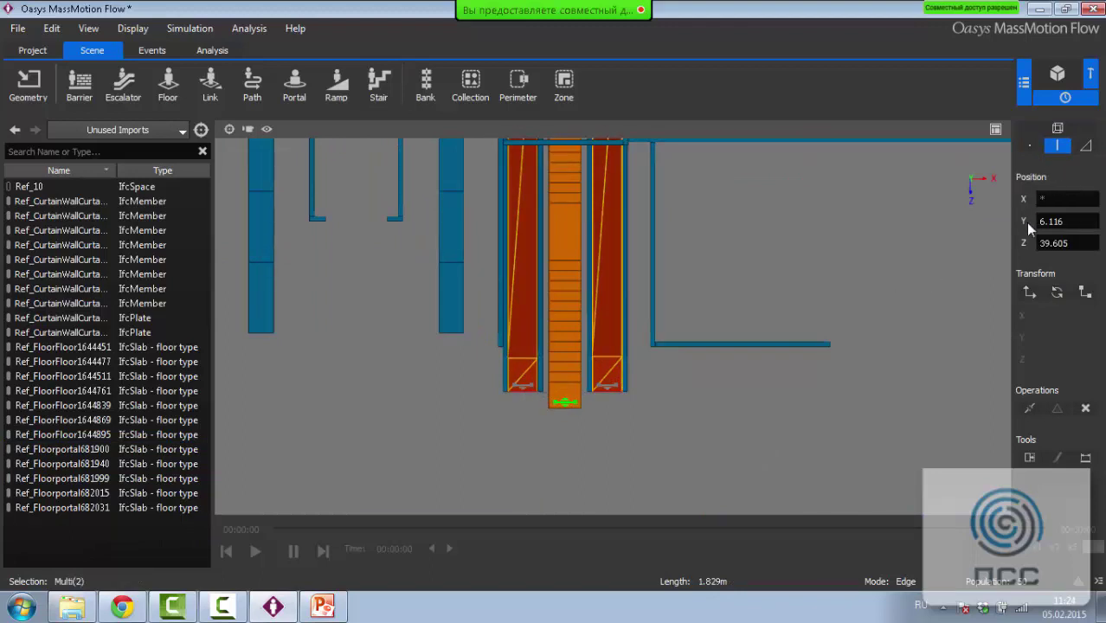
{"action": "left_click", "coordinate": [1032, 293]}
{"action": "left_click_drag", "start_coordinate": [565, 414], "coordinate": [563, 444]}
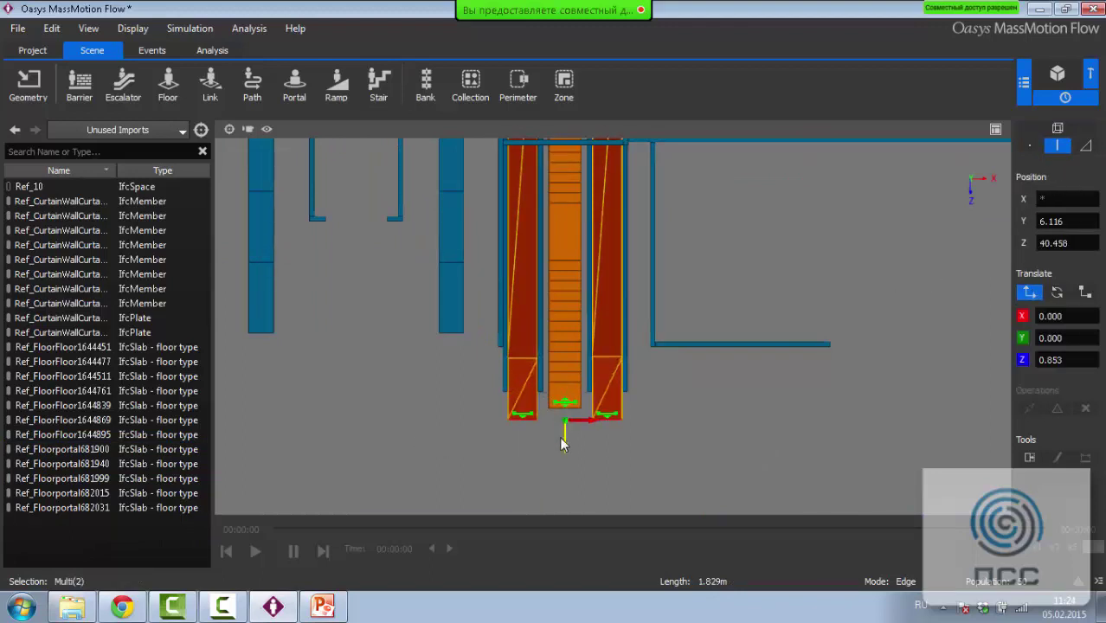
{"action": "key", "text": "Escape"}
Examine both ends of the two escalators beside the second stair, selecting the escalator nearest the baggage carousel
{"action": "scroll", "coordinate": [629, 321], "scroll_direction": "down", "scroll_amount": 2}
{"action": "scroll", "coordinate": [615, 311], "scroll_direction": "down", "scroll_amount": 3}
{"action": "scroll", "coordinate": [615, 369], "scroll_direction": "up", "scroll_amount": 6}
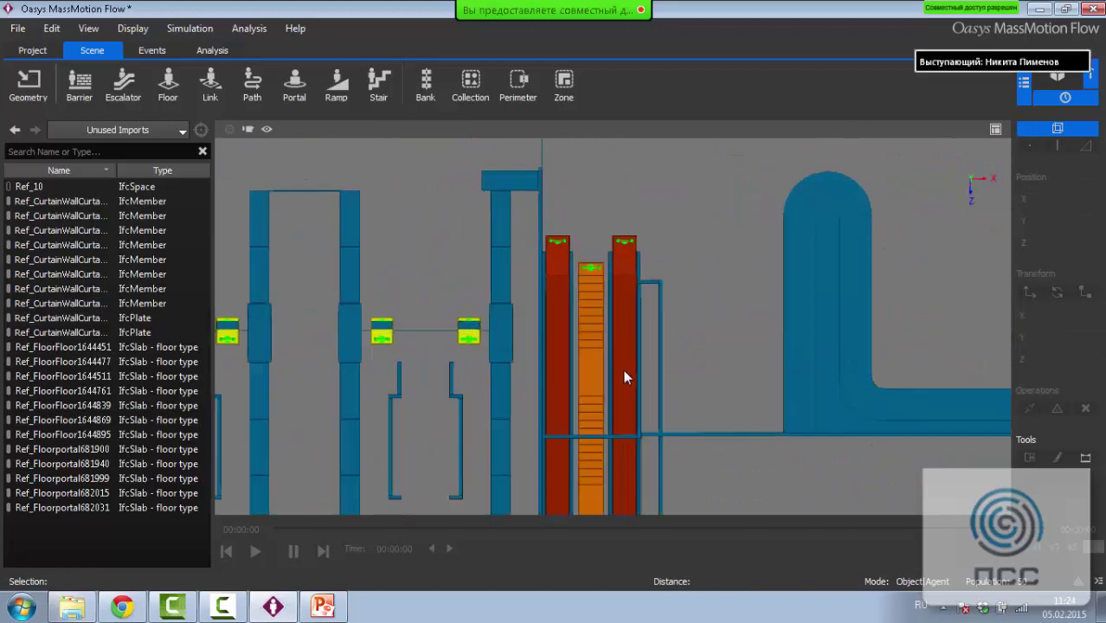
{"action": "left_click", "coordinate": [635, 284]}
{"action": "right_click", "coordinate": [630, 284]}
{"action": "key", "text": "Escape"}
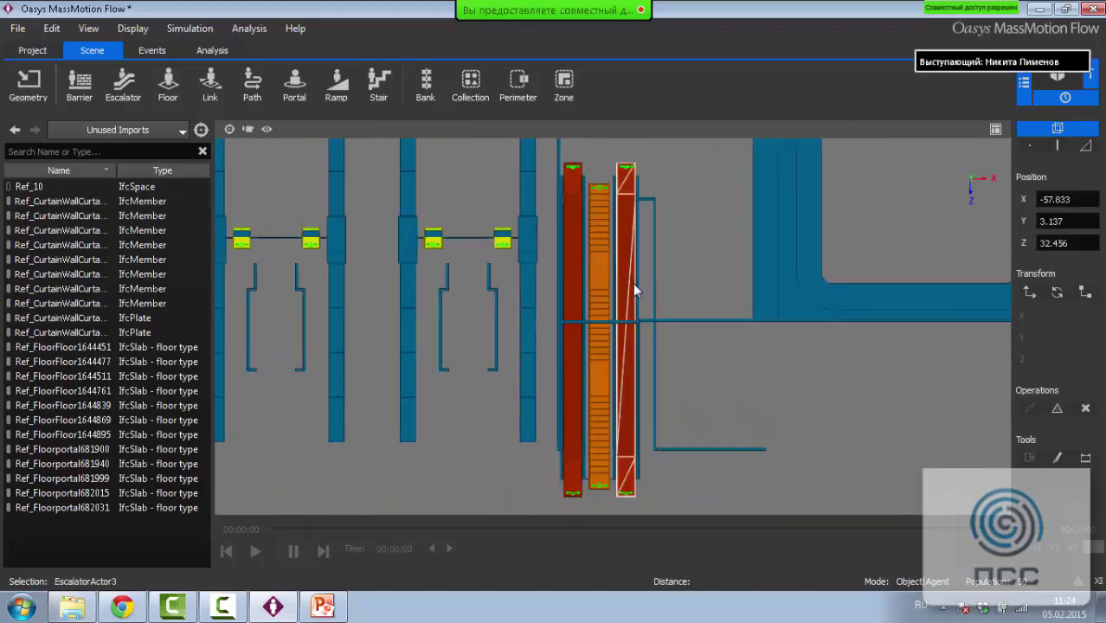
{"action": "scroll", "coordinate": [631, 292], "scroll_direction": "down", "scroll_amount": 3}
{"action": "scroll", "coordinate": [572, 217], "scroll_direction": "up", "scroll_amount": 6}
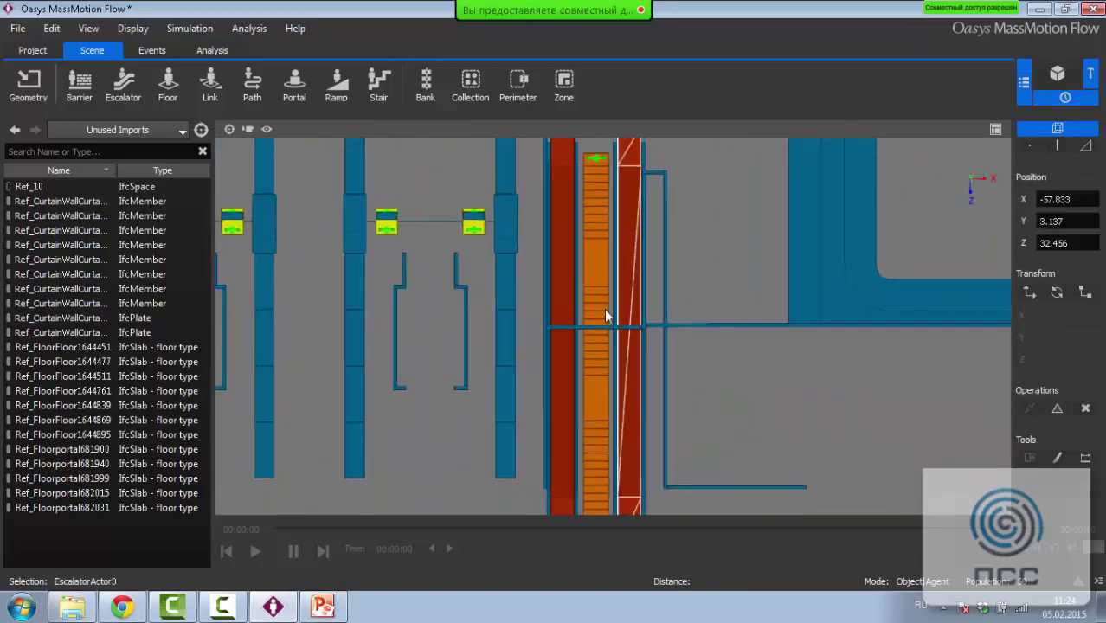
{"action": "scroll", "coordinate": [568, 232], "scroll_direction": "up", "scroll_amount": 3}
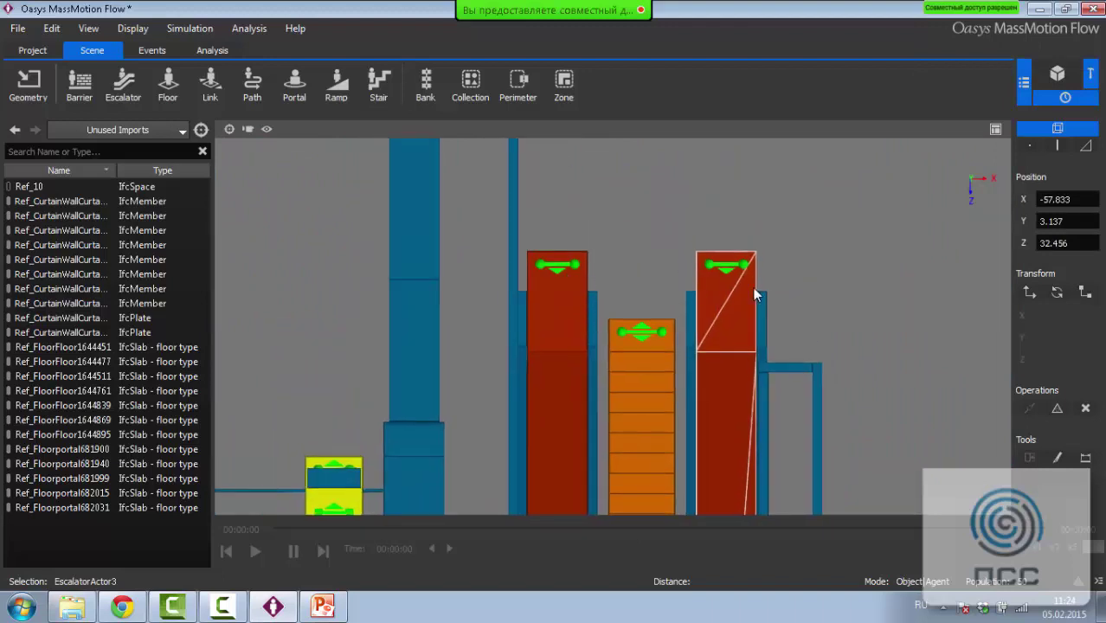
Set the direction of the second stair's escalator nearest the baggage carousel to Box to Ball
{"action": "scroll", "coordinate": [700, 312], "scroll_direction": "down", "scroll_amount": 2}
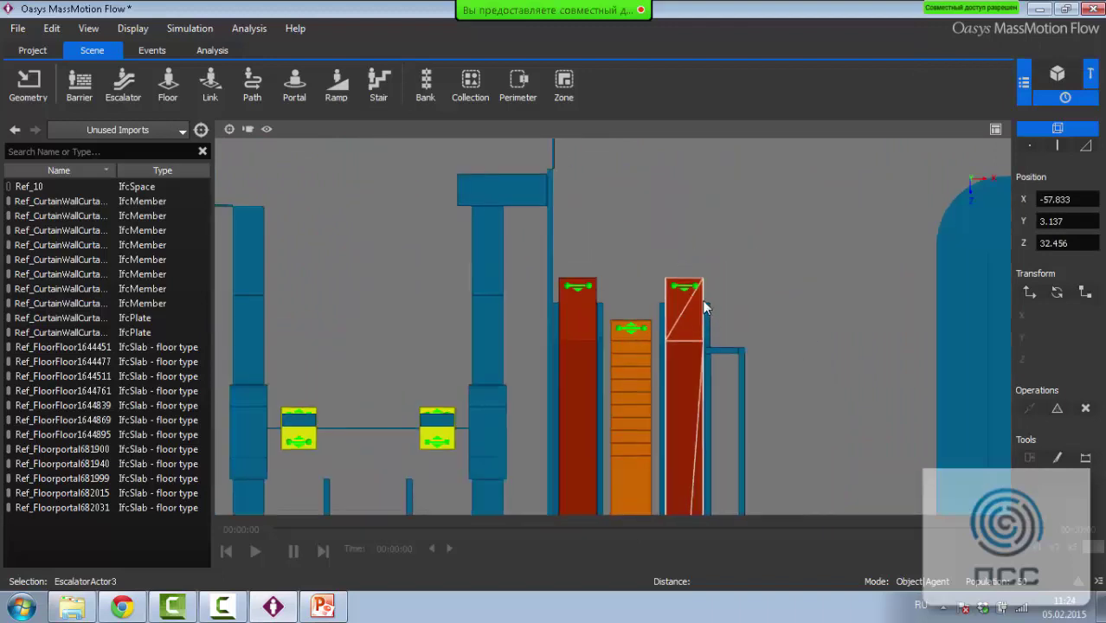
{"action": "middle_click_drag", "start_coordinate": [706, 318], "coordinate": [698, 273]}
{"action": "middle_click_drag", "start_coordinate": [689, 345], "coordinate": [694, 188]}
{"action": "scroll", "coordinate": [680, 238], "scroll_direction": "down", "scroll_amount": 2}
{"action": "right_click", "coordinate": [676, 238]}
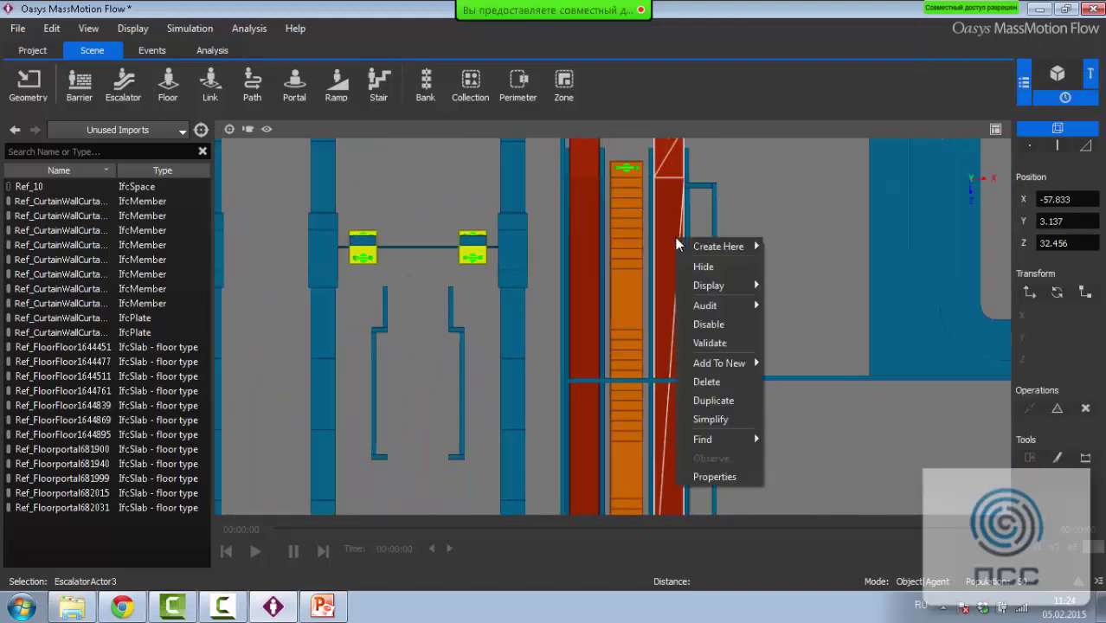
{"action": "left_click", "coordinate": [741, 476]}
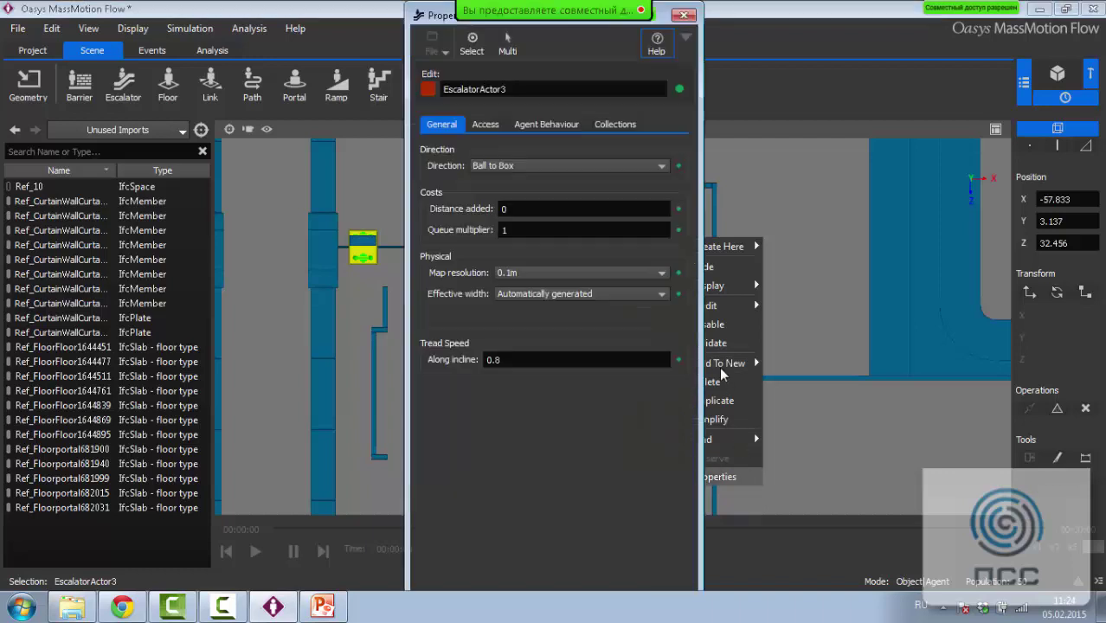
{"action": "left_click", "coordinate": [616, 167]}
{"action": "left_click", "coordinate": [624, 190]}
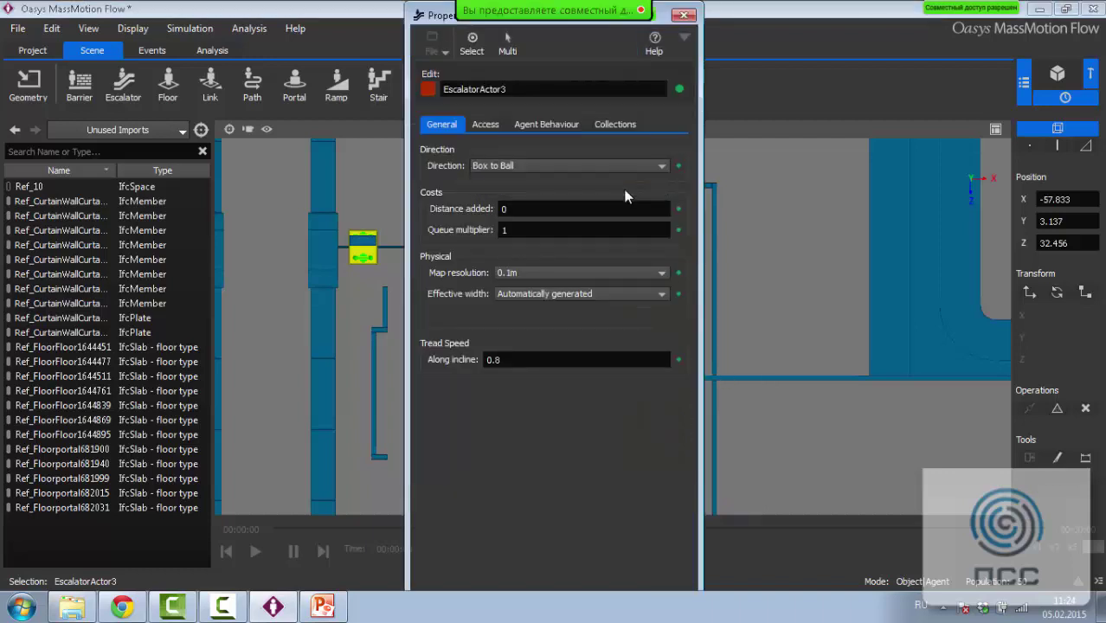
{"action": "left_click", "coordinate": [683, 16]}
Open the direction setting of the outer-wall escalator beside the first stair and close its properties
{"action": "scroll", "coordinate": [720, 232], "scroll_direction": "down", "scroll_amount": 5}
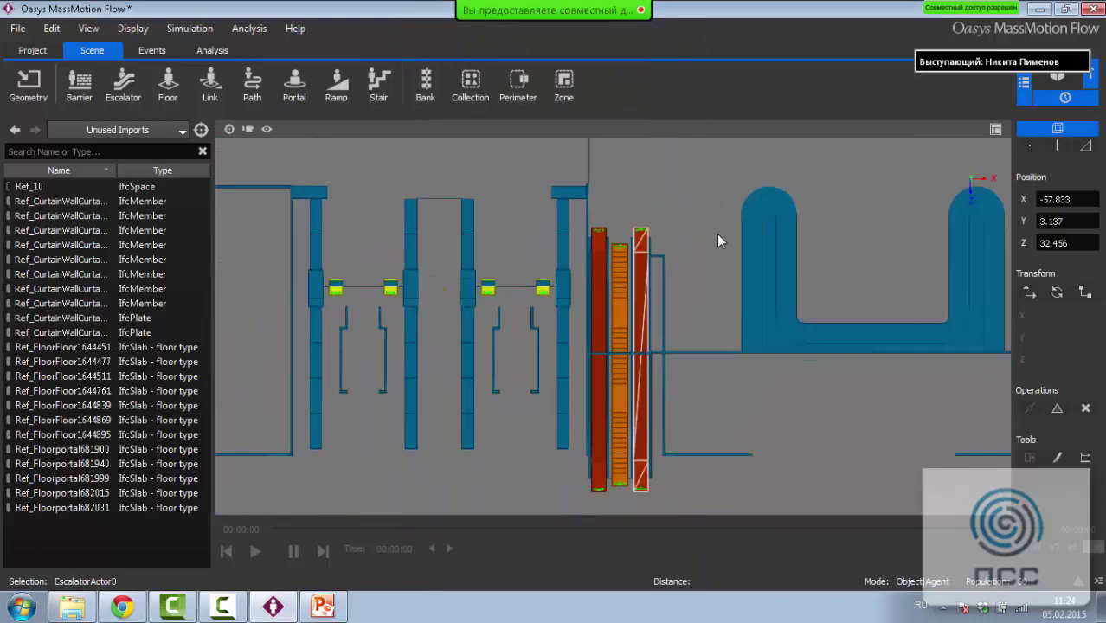
{"action": "middle_click_drag", "start_coordinate": [467, 203], "coordinate": [484, 379]}
{"action": "scroll", "coordinate": [483, 379], "scroll_direction": "down", "scroll_amount": 2}
{"action": "scroll", "coordinate": [528, 345], "scroll_direction": "up", "scroll_amount": 5}
{"action": "middle_click_drag", "start_coordinate": [344, 334], "coordinate": [523, 321]}
{"action": "left_click", "coordinate": [521, 322]}
{"action": "right_click", "coordinate": [522, 325]}
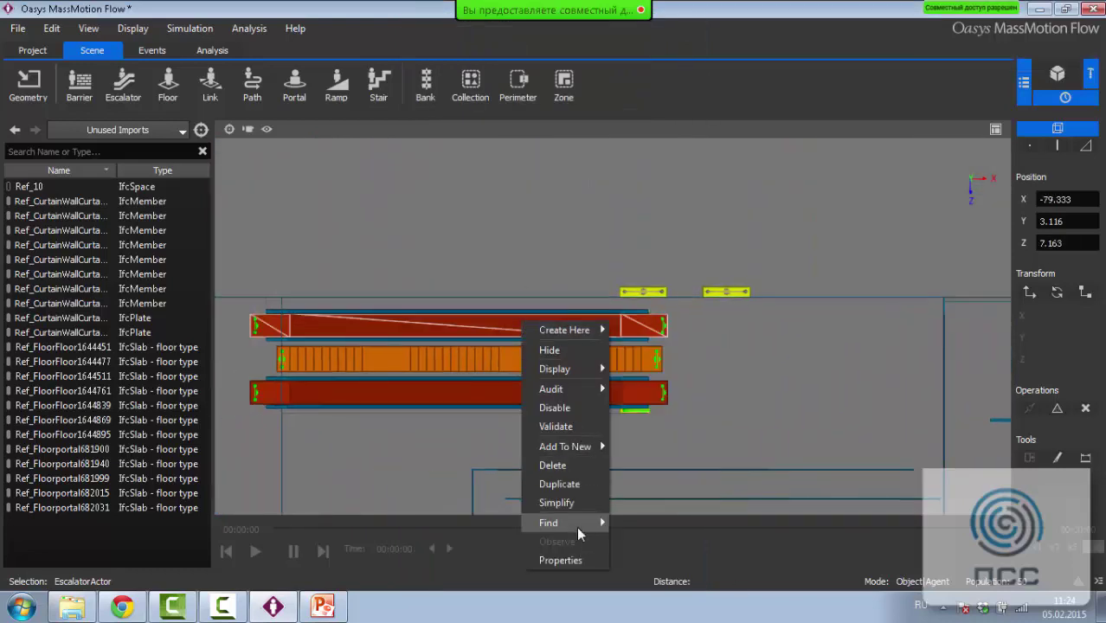
{"action": "left_click", "coordinate": [561, 560]}
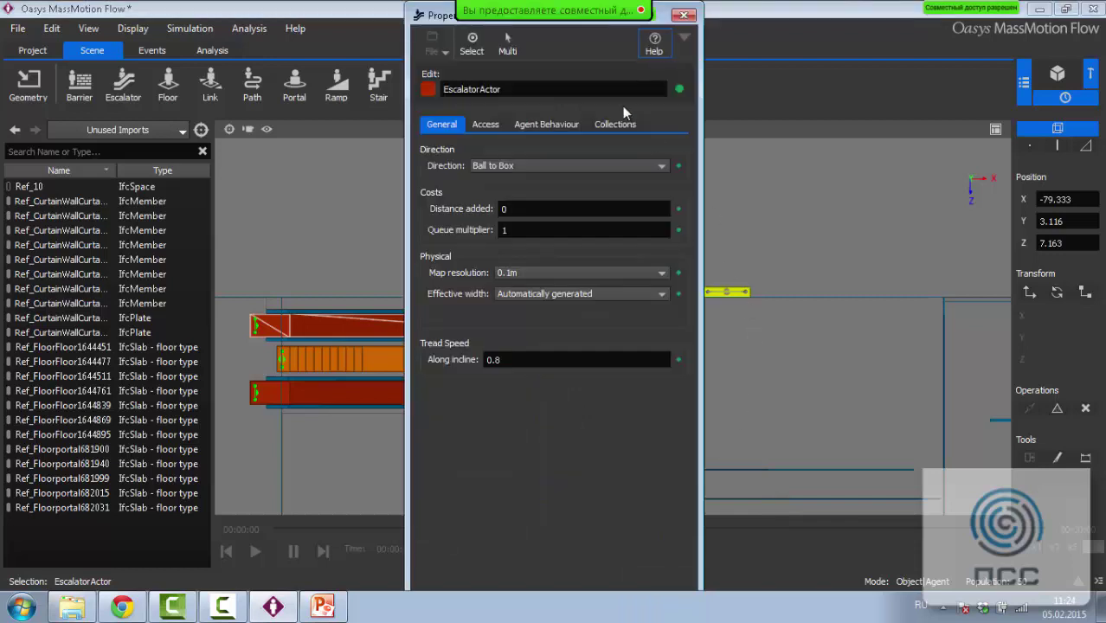
{"action": "left_click", "coordinate": [599, 170]}
{"action": "left_click", "coordinate": [684, 15]}
Hide all the remaining unused imported reference objects in the scene
{"action": "scroll", "coordinate": [662, 210], "scroll_direction": "down", "scroll_amount": 3}
{"action": "left_click", "coordinate": [652, 383]}
{"action": "middle_click_drag", "start_coordinate": [652, 383], "coordinate": [662, 223]}
{"action": "scroll", "coordinate": [662, 412], "scroll_direction": "down", "scroll_amount": 2}
{"action": "mouse_move", "coordinate": [738, 298]}
{"action": "middle_mouse_down"}
{"action": "mouse_move", "coordinate": [752, 278]}
{"action": "mouse_move", "coordinate": [744, 294]}
{"action": "middle_mouse_up"}
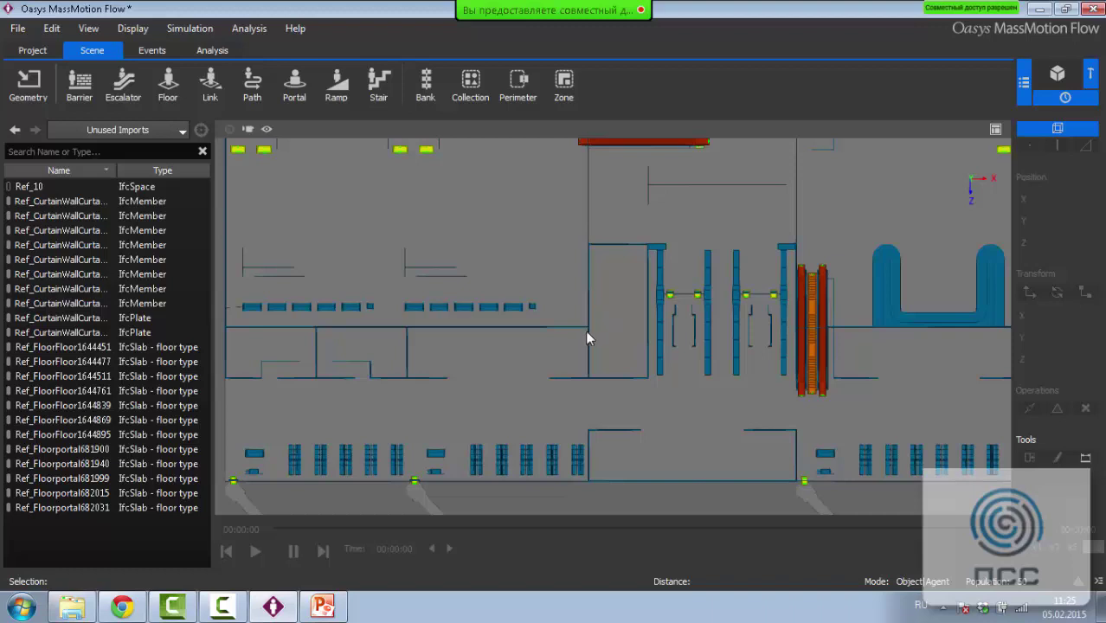
{"action": "scroll", "coordinate": [631, 412], "scroll_direction": "down", "scroll_amount": 5}
{"action": "left_click", "coordinate": [81, 187]}
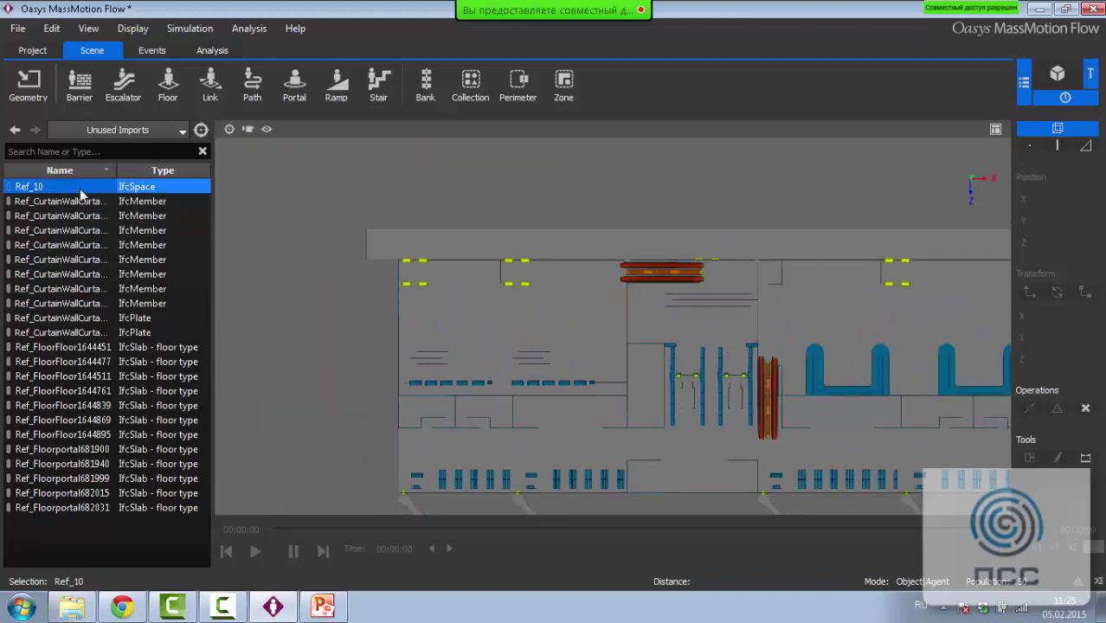
{"action": "key", "text": "ctrl+a"}
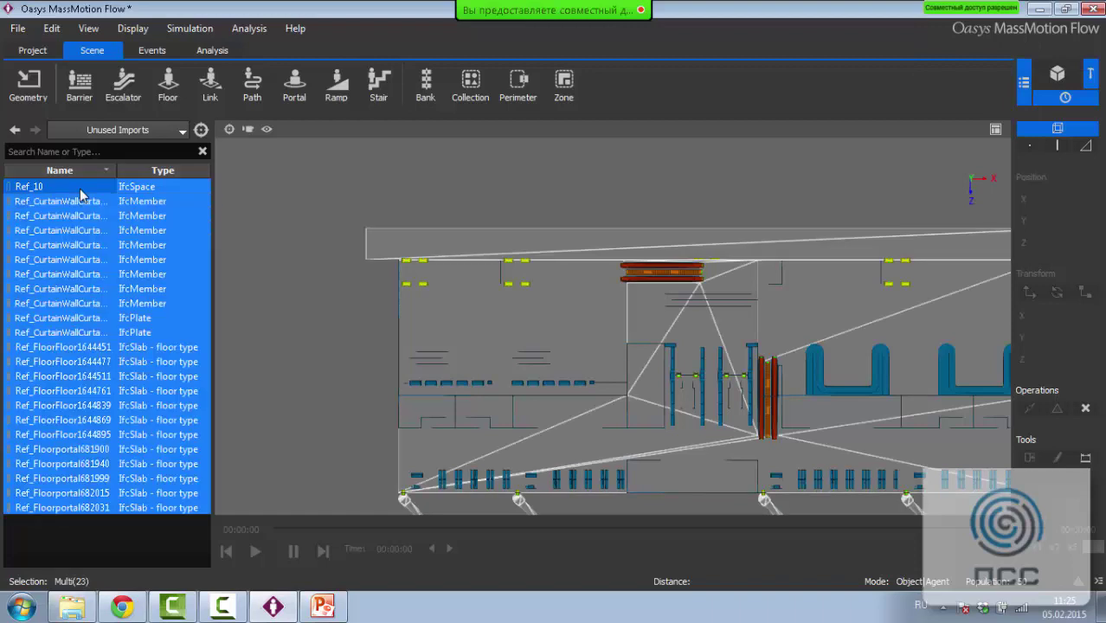
{"action": "right_click", "coordinate": [101, 232]}
{"action": "left_click", "coordinate": [148, 275]}
Show the imported space Ref_10 again and generate a floor from it along the building's street side
{"action": "scroll", "coordinate": [459, 319], "scroll_direction": "down", "scroll_amount": 3}
{"action": "middle_click_drag", "start_coordinate": [460, 320], "coordinate": [554, 248]}
{"action": "scroll", "coordinate": [482, 291], "scroll_direction": "up", "scroll_amount": 3}
{"action": "middle_click_drag", "start_coordinate": [482, 291], "coordinate": [438, 283]}
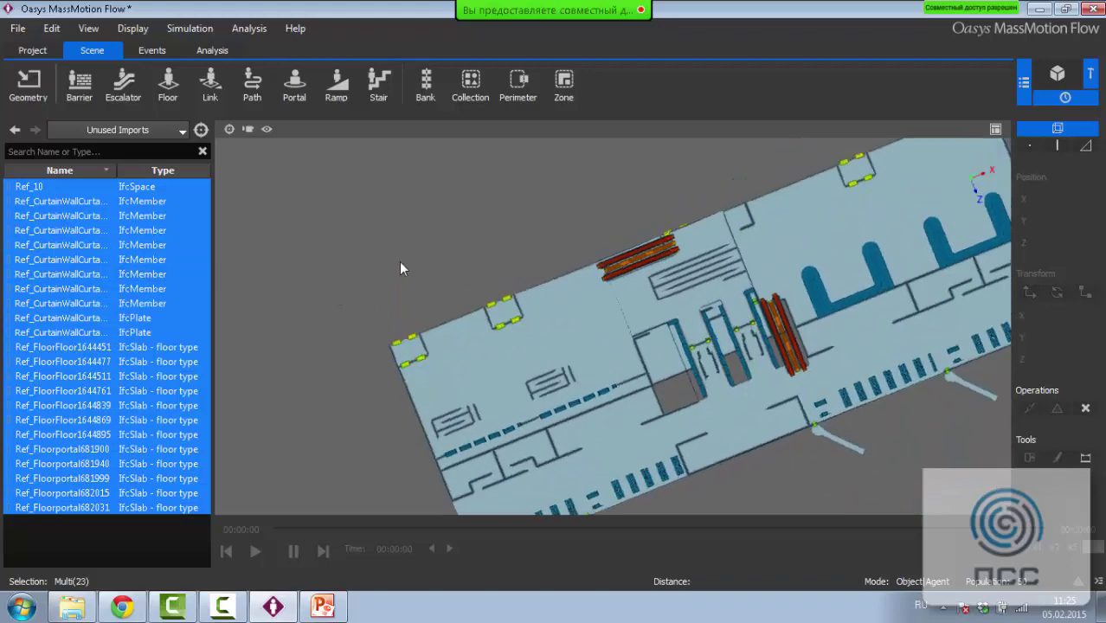
{"action": "right_click", "coordinate": [73, 187]}
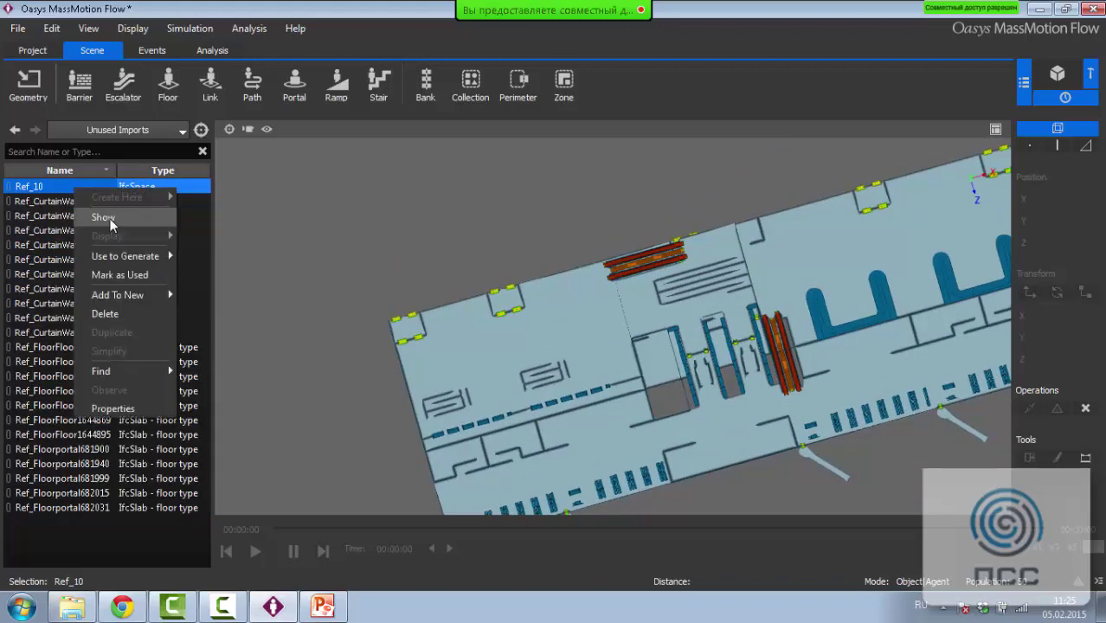
{"action": "left_click", "coordinate": [104, 217]}
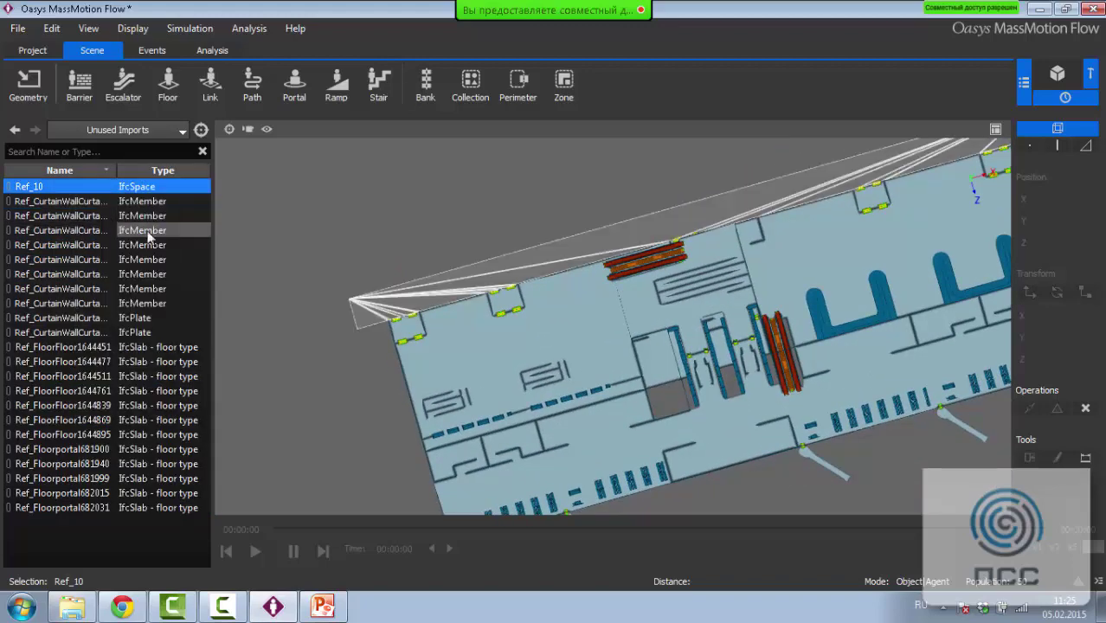
{"action": "right_click", "coordinate": [404, 301]}
{"action": "mouse_move", "coordinate": [486, 363]}
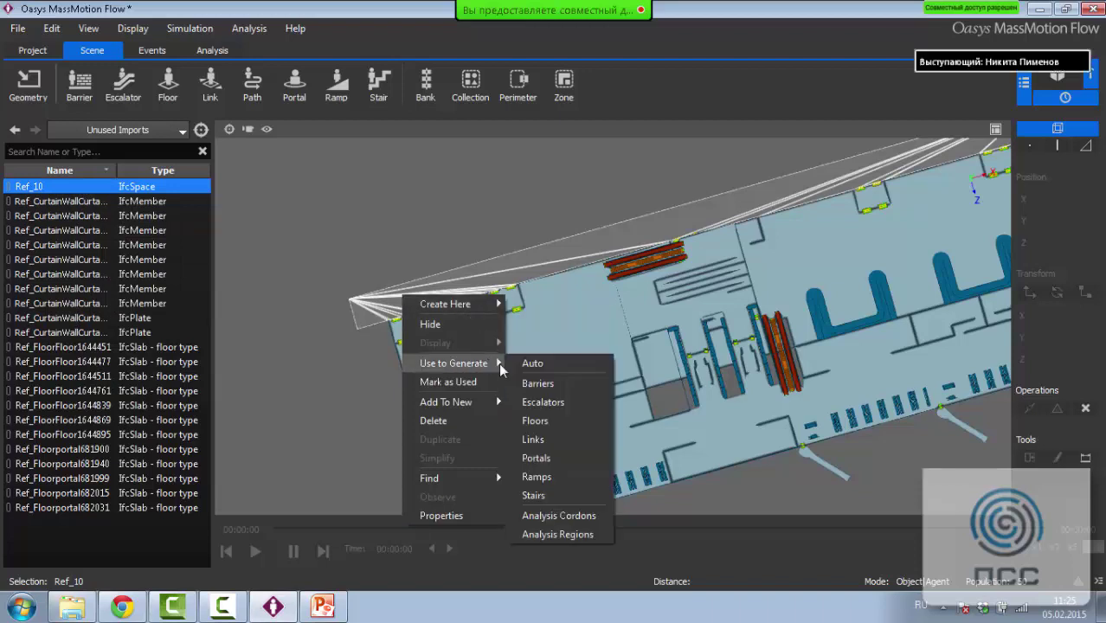
{"action": "left_click", "coordinate": [534, 420]}
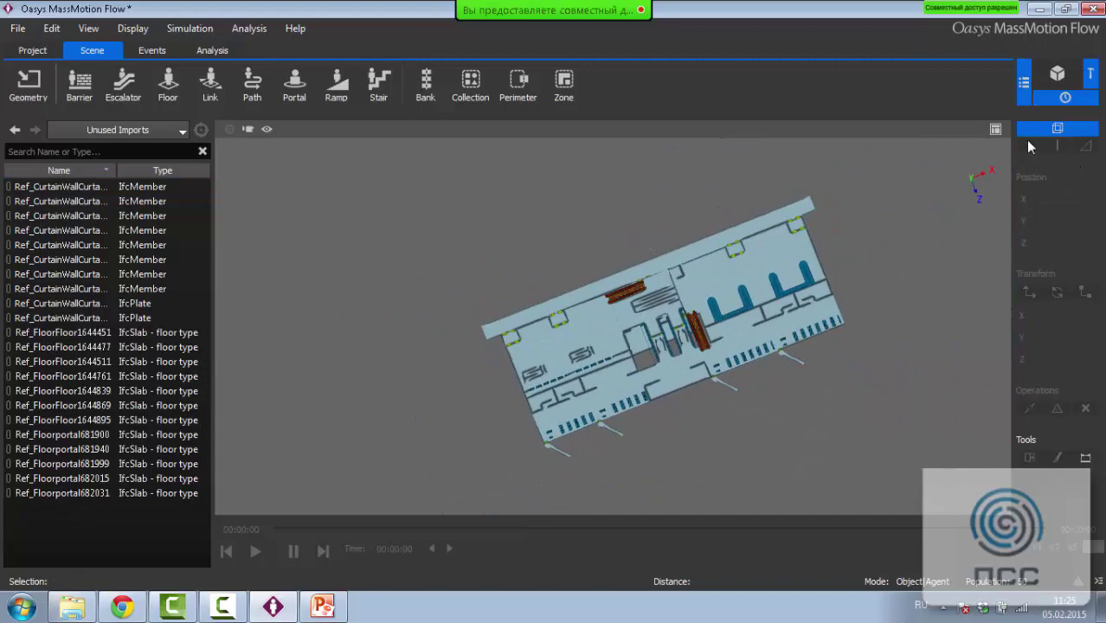
Switch from the Top view to the maximized perspective view and examine the airport model from the street side
{"action": "left_click", "coordinate": [995, 128]}
{"action": "left_click", "coordinate": [722, 129]}
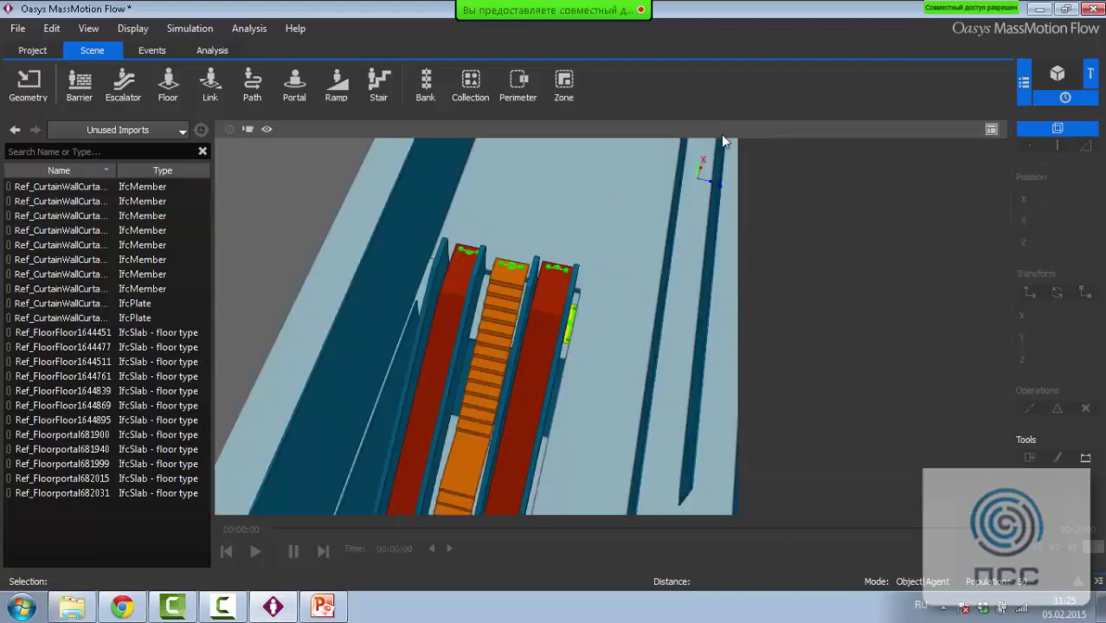
{"action": "scroll", "coordinate": [727, 324], "scroll_direction": "down", "scroll_amount": 3}
{"action": "middle_click_drag", "start_coordinate": [727, 325], "coordinate": [617, 299]}
{"action": "scroll", "coordinate": [617, 298], "scroll_direction": "down", "scroll_amount": 4}
{"action": "middle_click_drag", "start_coordinate": [662, 342], "coordinate": [632, 368]}
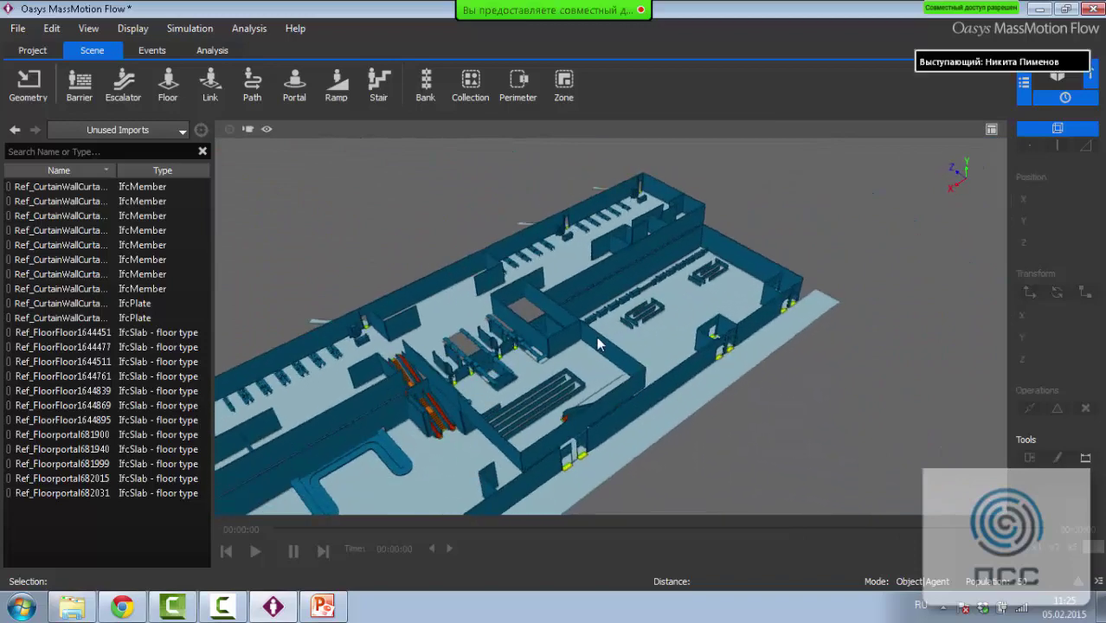
{"action": "middle_click_drag", "start_coordinate": [589, 334], "coordinate": [476, 340]}
{"action": "scroll", "coordinate": [590, 362], "scroll_direction": "down", "scroll_amount": 1}
{"action": "middle_click_drag", "start_coordinate": [589, 362], "coordinate": [704, 362]}
{"action": "right_click_drag", "start_coordinate": [652, 373], "coordinate": [471, 297]}
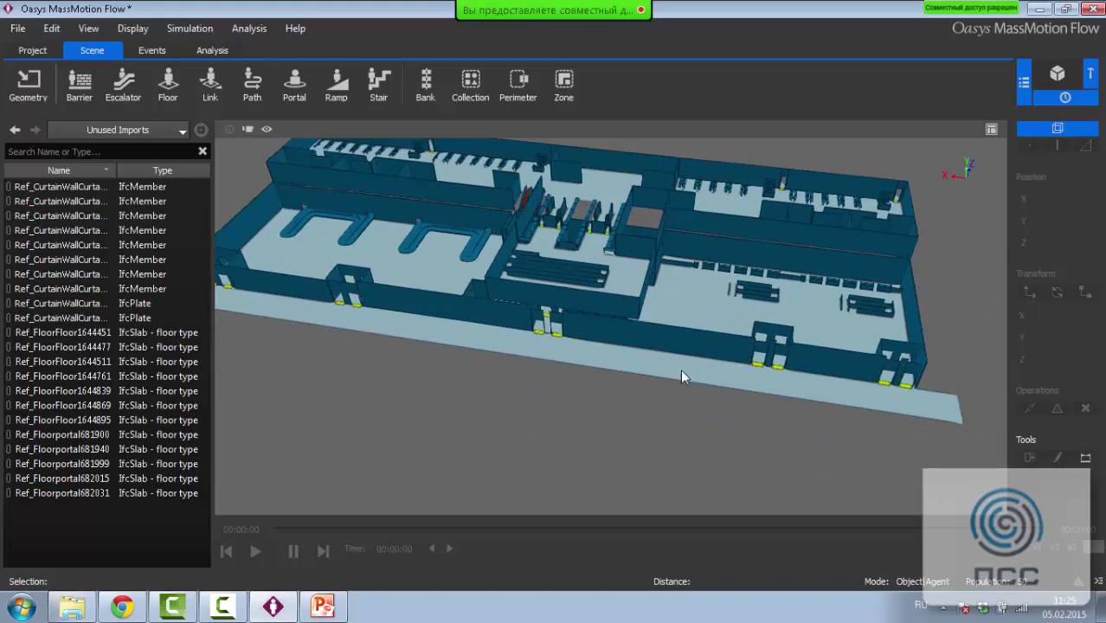
{"action": "right_click_drag", "start_coordinate": [612, 354], "coordinate": [439, 346]}
{"action": "right_click_drag", "start_coordinate": [451, 297], "coordinate": [773, 365]}
Create a portal on the long street-side floor strip in front of the entrances
{"action": "left_click", "coordinate": [772, 365]}
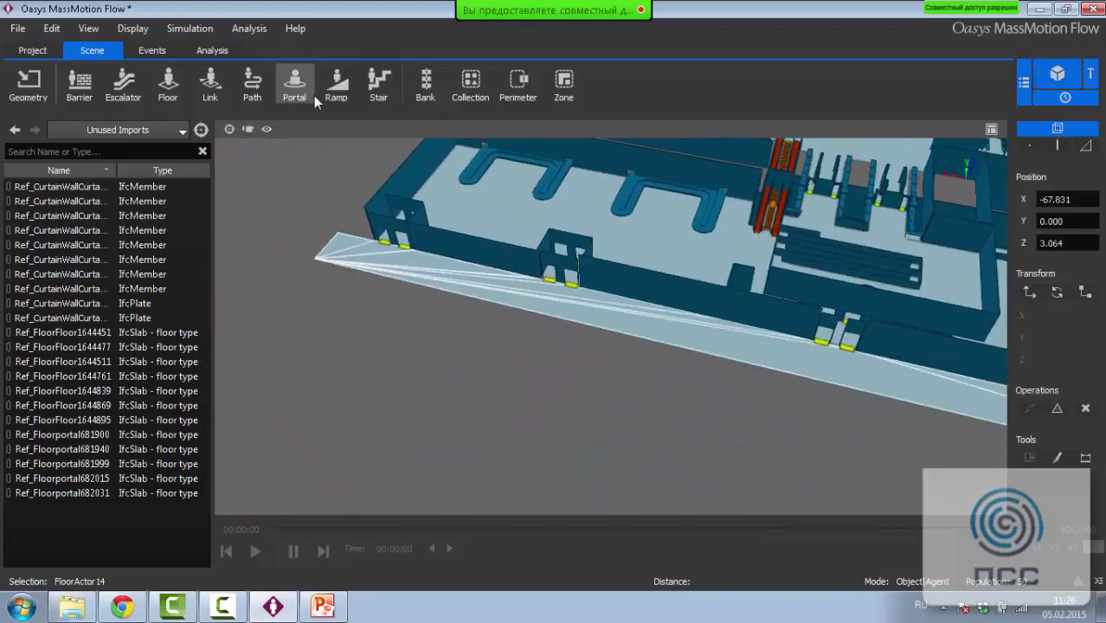
{"action": "right_click", "coordinate": [728, 352]}
{"action": "mouse_move", "coordinate": [744, 362]}
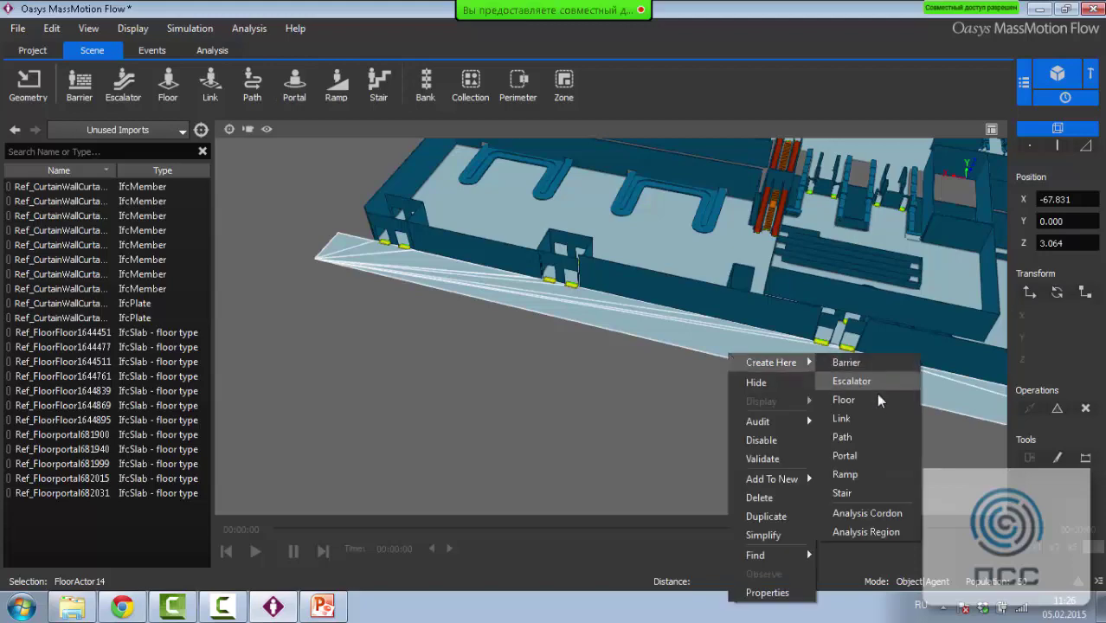
{"action": "left_click", "coordinate": [845, 456]}
Stretch the portal along X over the length of the street floor strip and move it to about X -68.49
{"action": "scroll", "coordinate": [689, 397], "scroll_direction": "up", "scroll_amount": 5}
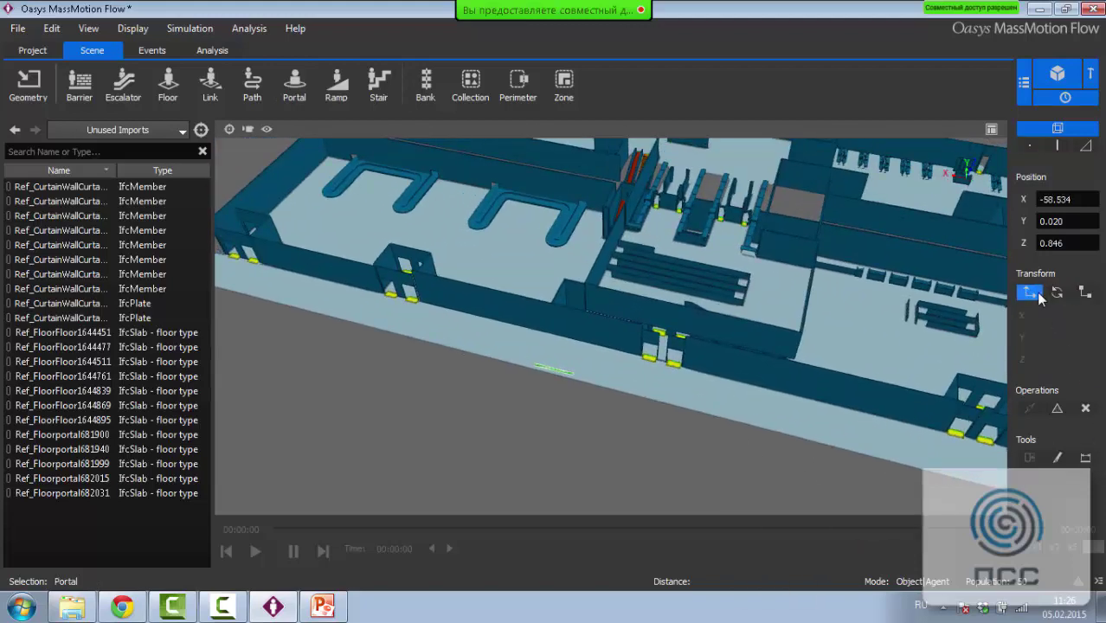
{"action": "left_click", "coordinate": [1037, 294]}
{"action": "left_click_drag", "start_coordinate": [543, 371], "coordinate": [235, 282]}
{"action": "left_click", "coordinate": [1084, 294]}
{"action": "scroll", "coordinate": [485, 333], "scroll_direction": "down", "scroll_amount": 4}
{"action": "scroll", "coordinate": [520, 352], "scroll_direction": "up", "scroll_amount": 1}
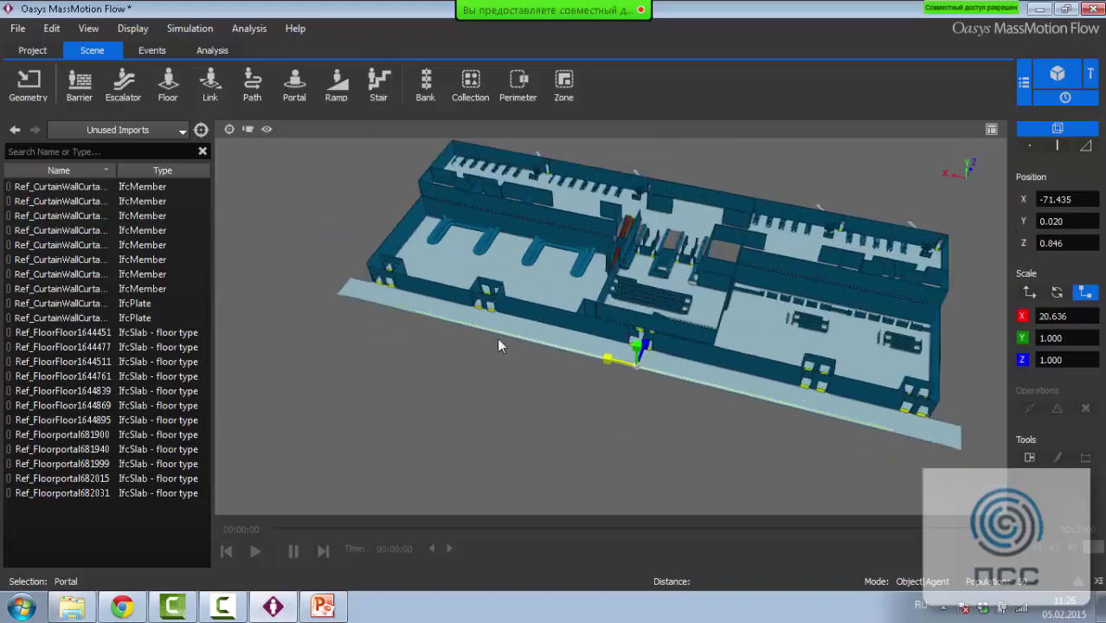
{"action": "left_click_drag", "start_coordinate": [581, 361], "coordinate": [614, 356]}
{"action": "left_click", "coordinate": [1029, 295]}
{"action": "left_click_drag", "start_coordinate": [610, 360], "coordinate": [601, 358]}
Set the street portal's agent placement to distribute On Floor
{"action": "scroll", "coordinate": [623, 364], "scroll_direction": "up", "scroll_amount": 3}
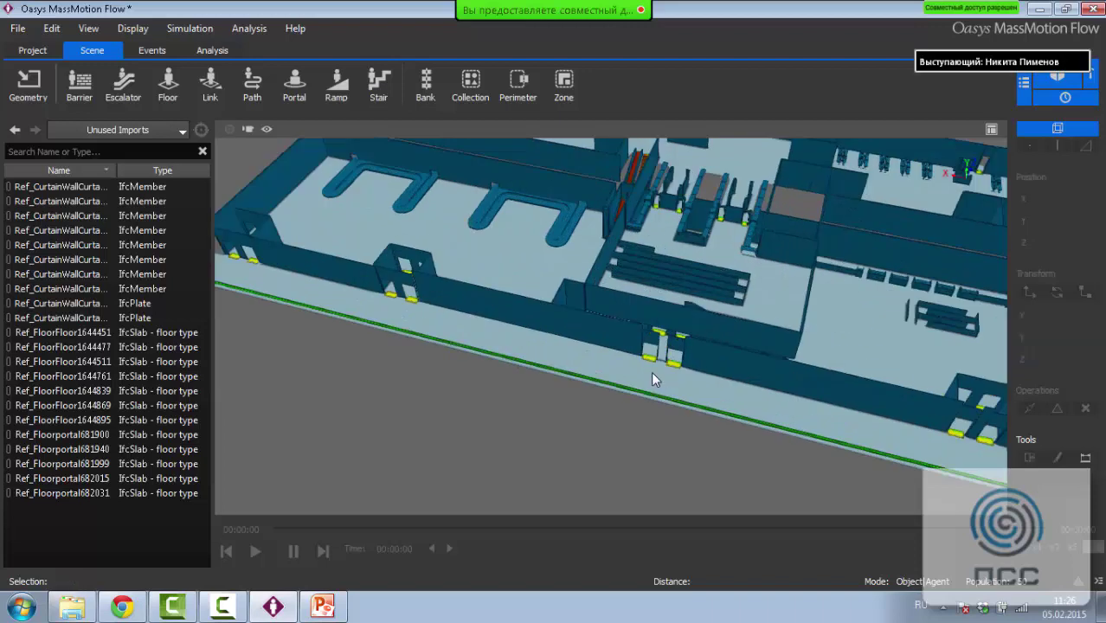
{"action": "right_click", "coordinate": [669, 396]}
{"action": "left_click", "coordinate": [689, 389]}
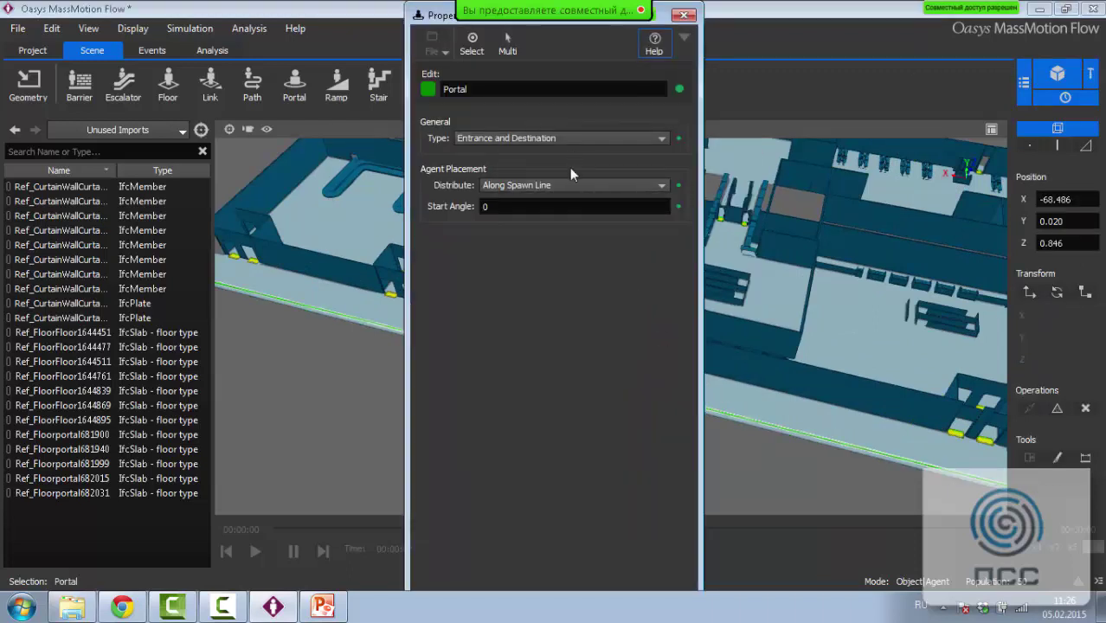
{"action": "left_click", "coordinate": [585, 186]}
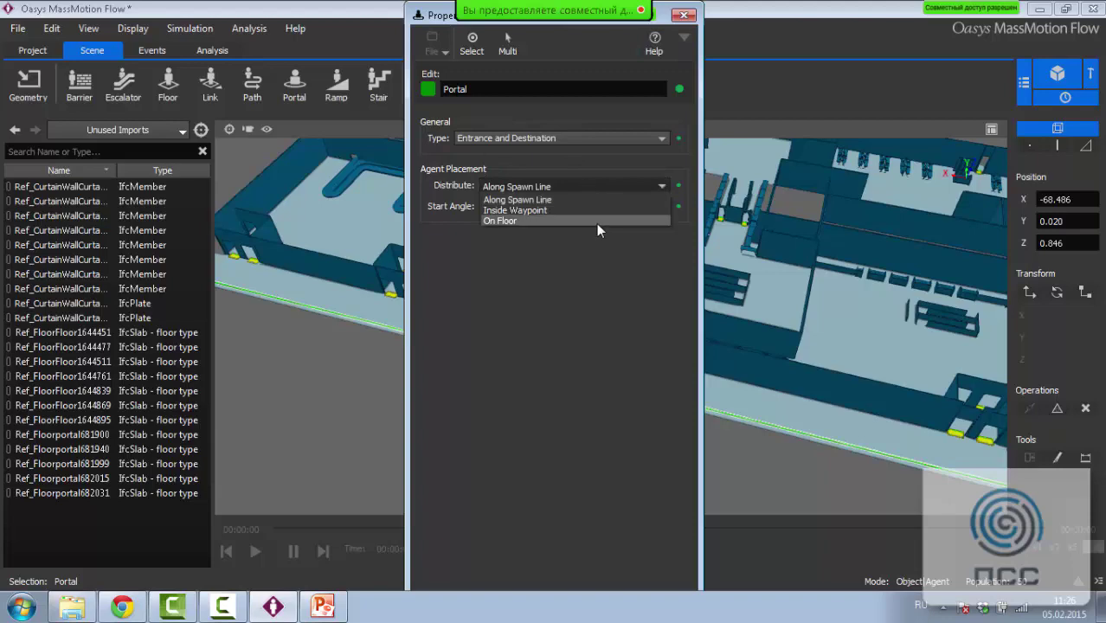
{"action": "left_click", "coordinate": [596, 221]}
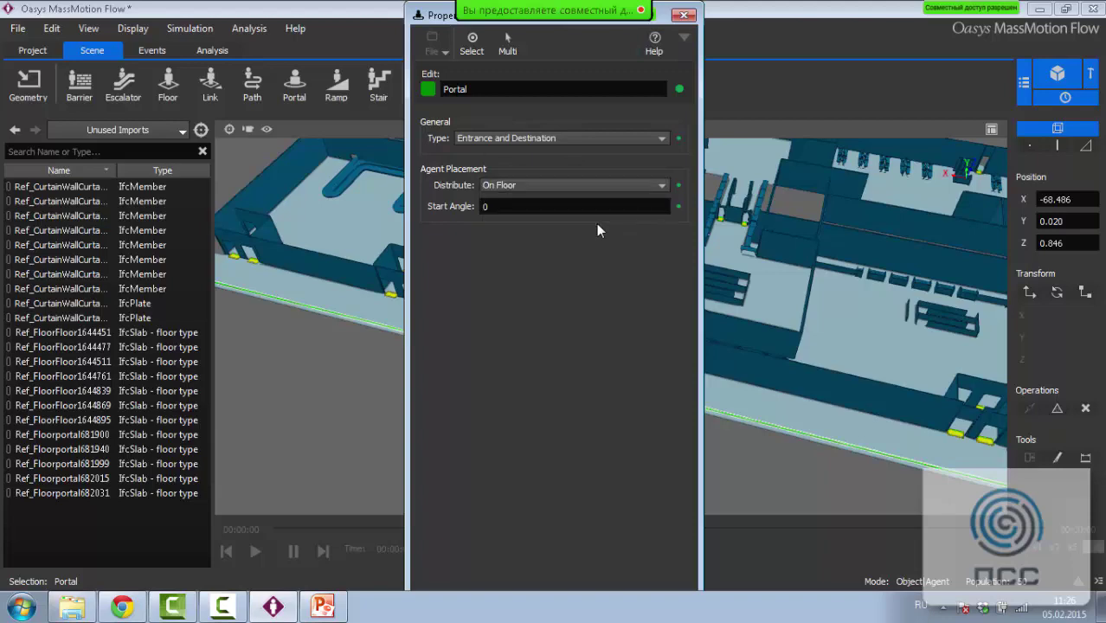
{"action": "left_click", "coordinate": [683, 15]}
Scale the street portal across its width so it forms a thicker band along the floor strip's outer edge
{"action": "scroll", "coordinate": [612, 402], "scroll_direction": "down", "scroll_amount": 3}
{"action": "scroll", "coordinate": [613, 402], "scroll_direction": "up", "scroll_amount": 8}
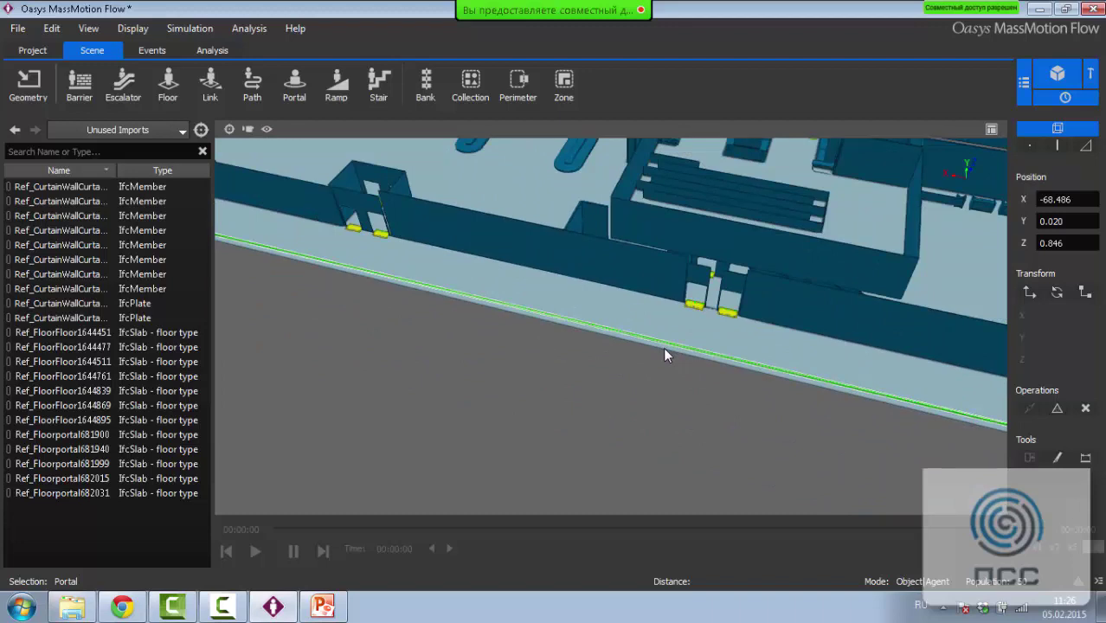
{"action": "scroll", "coordinate": [671, 344], "scroll_direction": "up", "scroll_amount": 2}
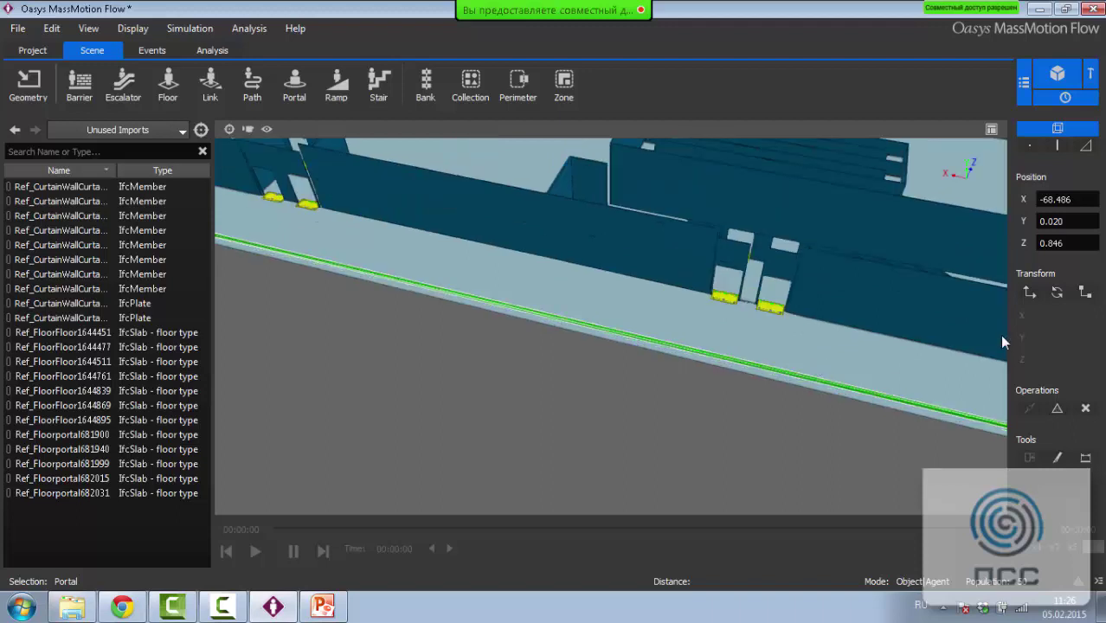
{"action": "left_click", "coordinate": [1085, 291]}
{"action": "left_click_drag", "start_coordinate": [711, 327], "coordinate": [716, 303]}
{"action": "middle_click_drag", "start_coordinate": [710, 328], "coordinate": [632, 394]}
{"action": "left_click", "coordinate": [669, 362]}
{"action": "scroll", "coordinate": [669, 361], "scroll_direction": "down", "scroll_amount": 2}
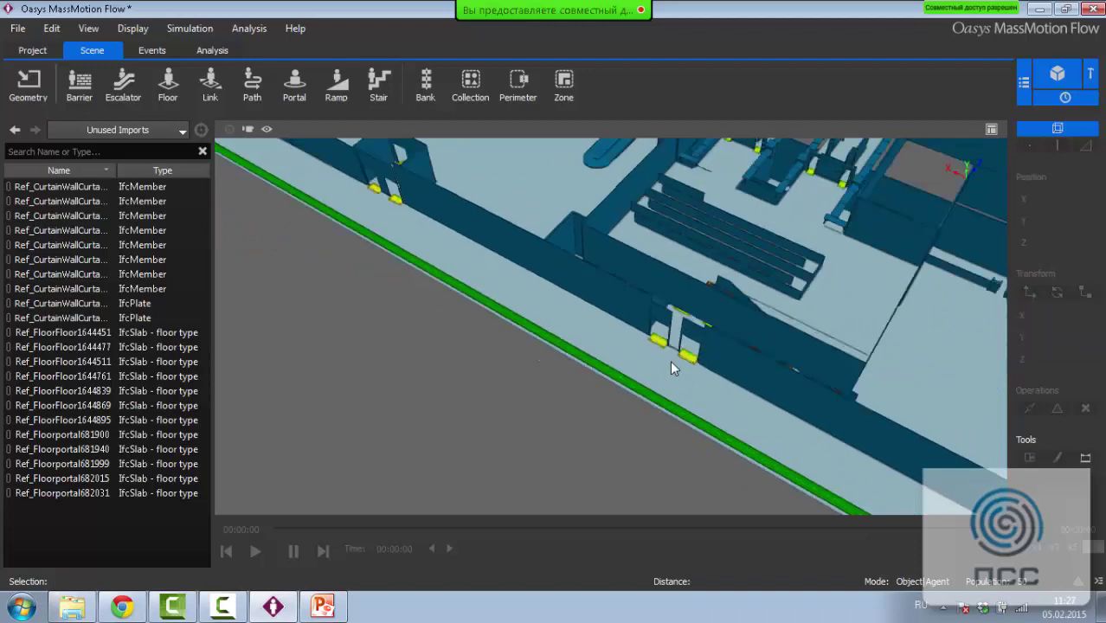
List the scene's portals and rename the street-side portal as Street
{"action": "left_click", "coordinate": [673, 412]}
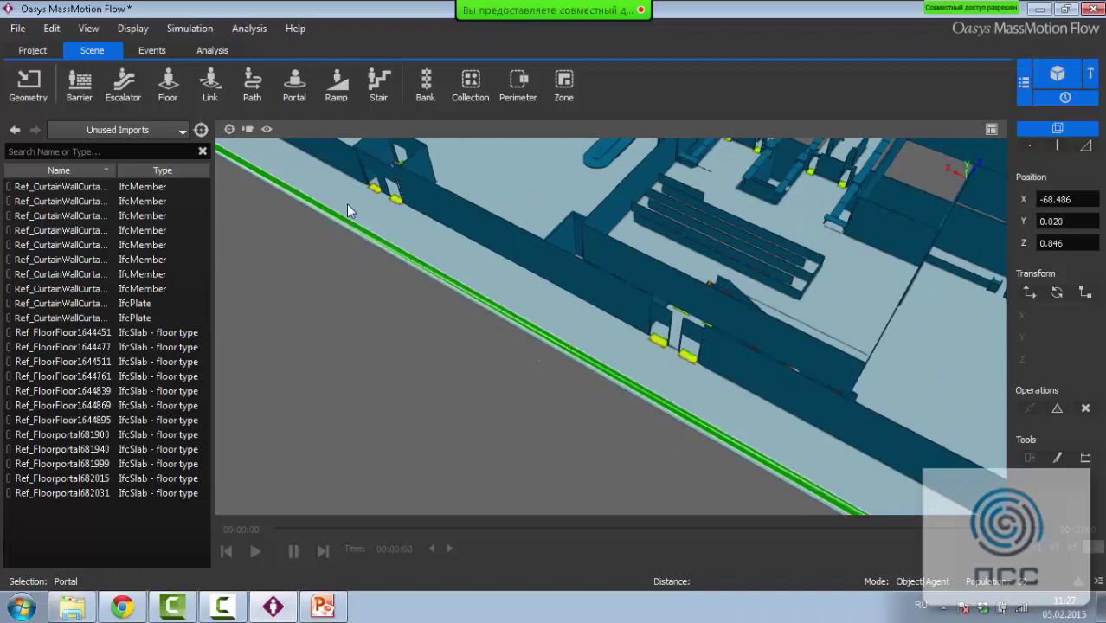
{"action": "left_click", "coordinate": [202, 129]}
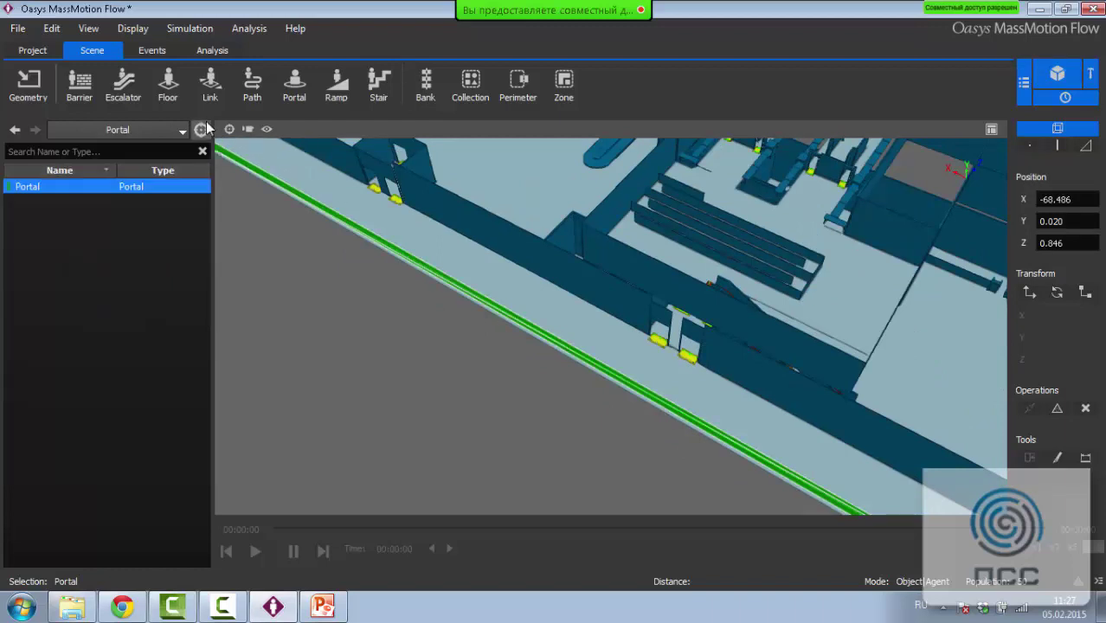
{"action": "double_click", "coordinate": [79, 192]}
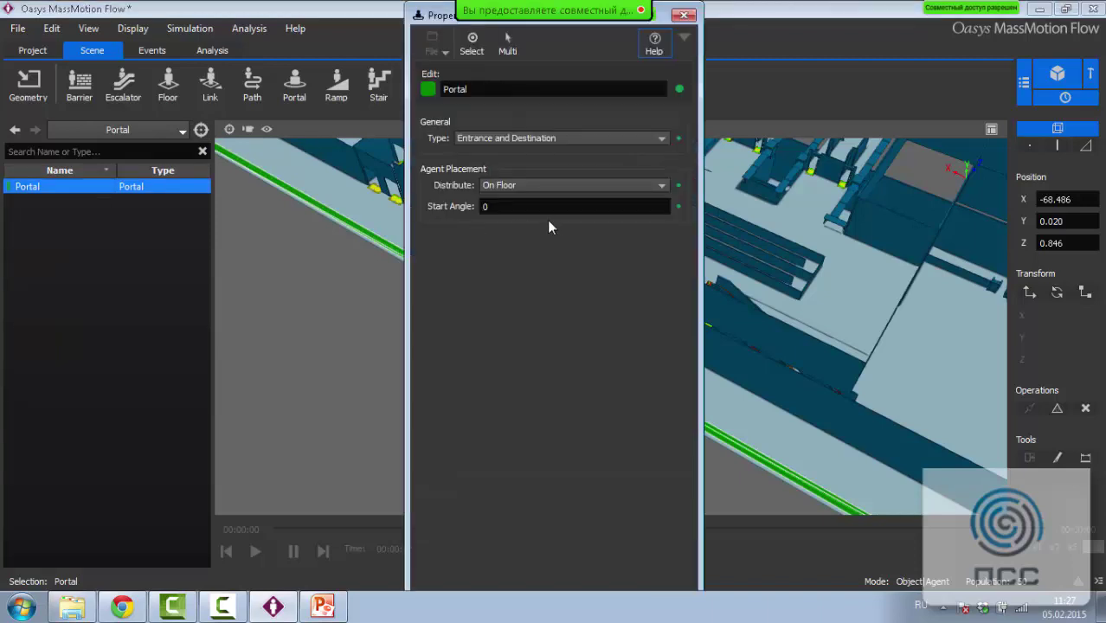
{"action": "left_click_drag", "start_coordinate": [569, 94], "coordinate": [85, 110]}
{"action": "key", "text": "alt+shift"}
{"action": "type", "text": "STreet"}
{"action": "left_click", "coordinate": [684, 15]}
Create a portal at the outer end of the first boarding bridge on the gate side
{"action": "scroll", "coordinate": [431, 354], "scroll_direction": "down", "scroll_amount": 5}
{"action": "middle_click_drag", "start_coordinate": [677, 316], "coordinate": [778, 263]}
{"action": "right_click_drag", "start_coordinate": [778, 264], "coordinate": [741, 526]}
{"action": "scroll", "coordinate": [538, 344], "scroll_direction": "up", "scroll_amount": 6}
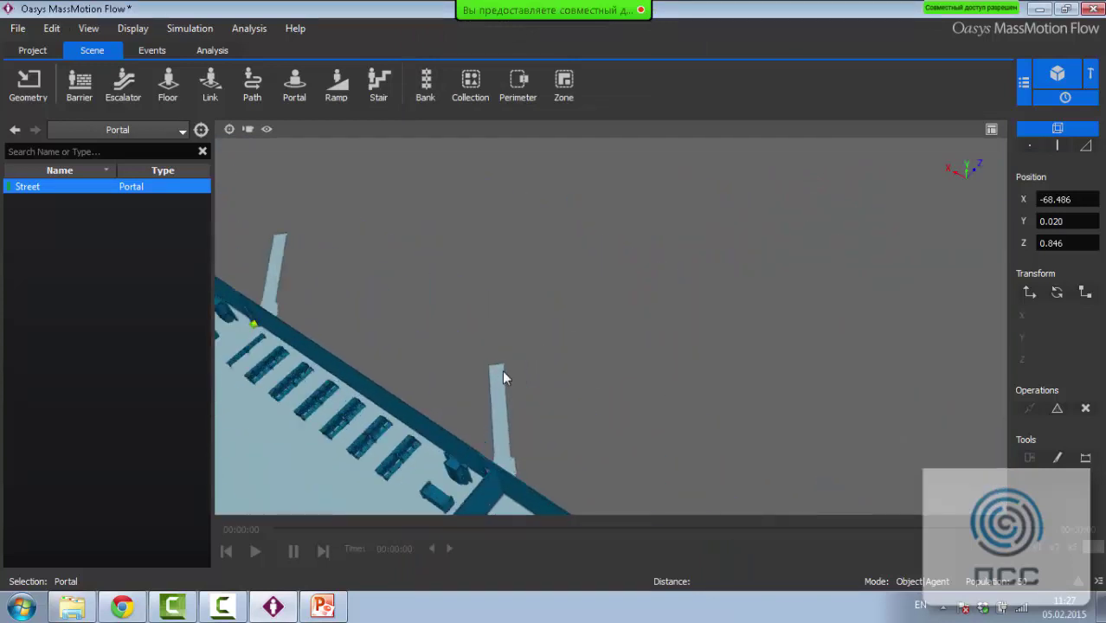
{"action": "left_click", "coordinate": [500, 361]}
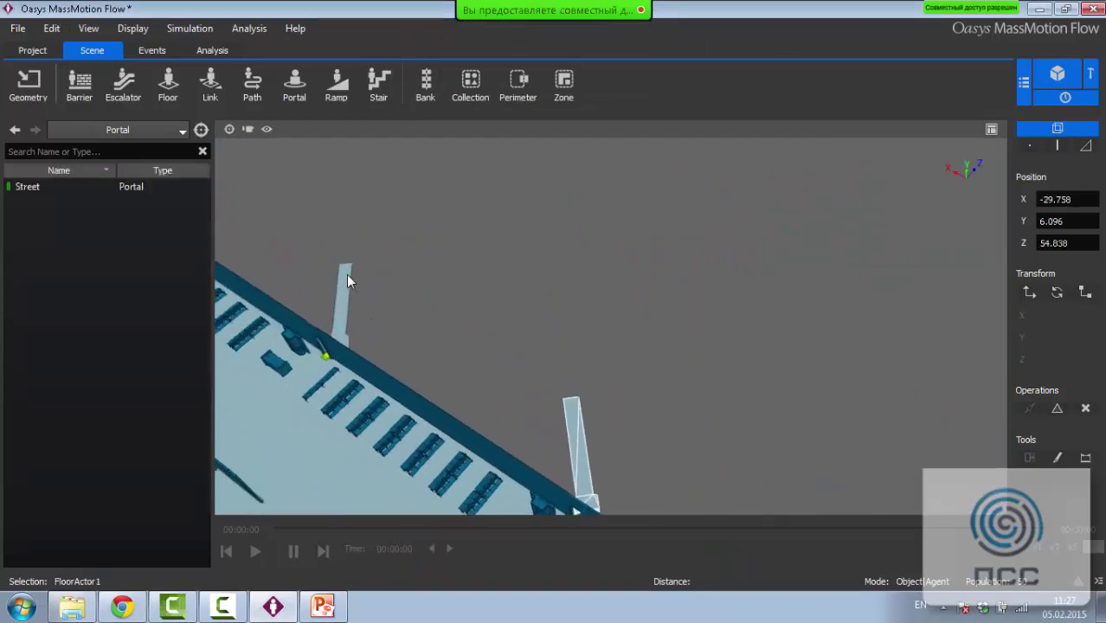
{"action": "left_click", "coordinate": [347, 275]}
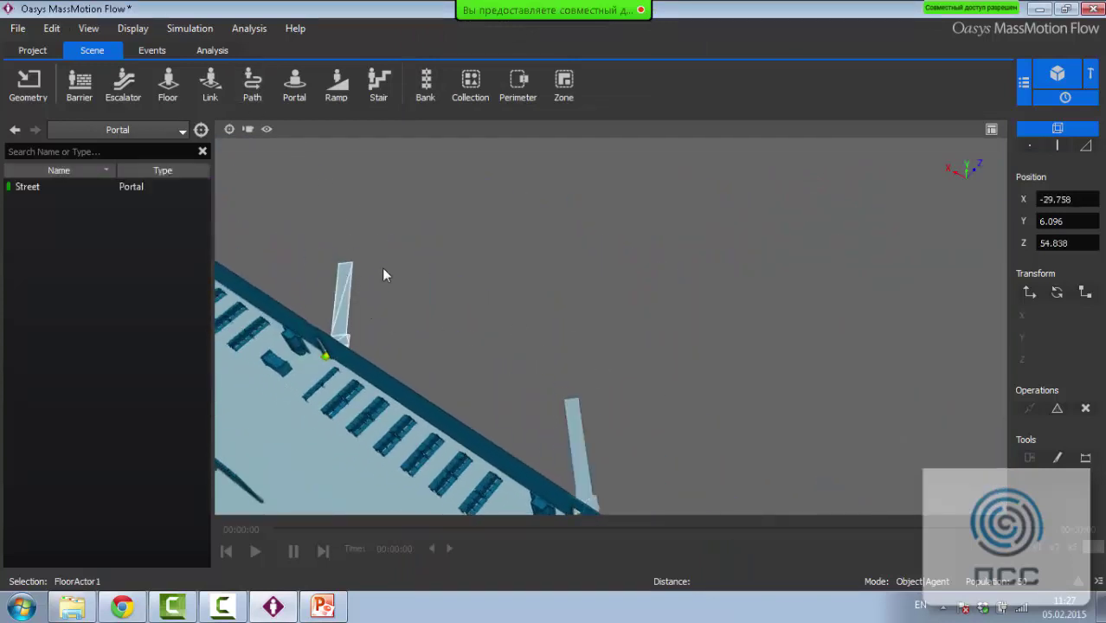
{"action": "right_click", "coordinate": [347, 271]}
{"action": "mouse_move", "coordinate": [407, 276]}
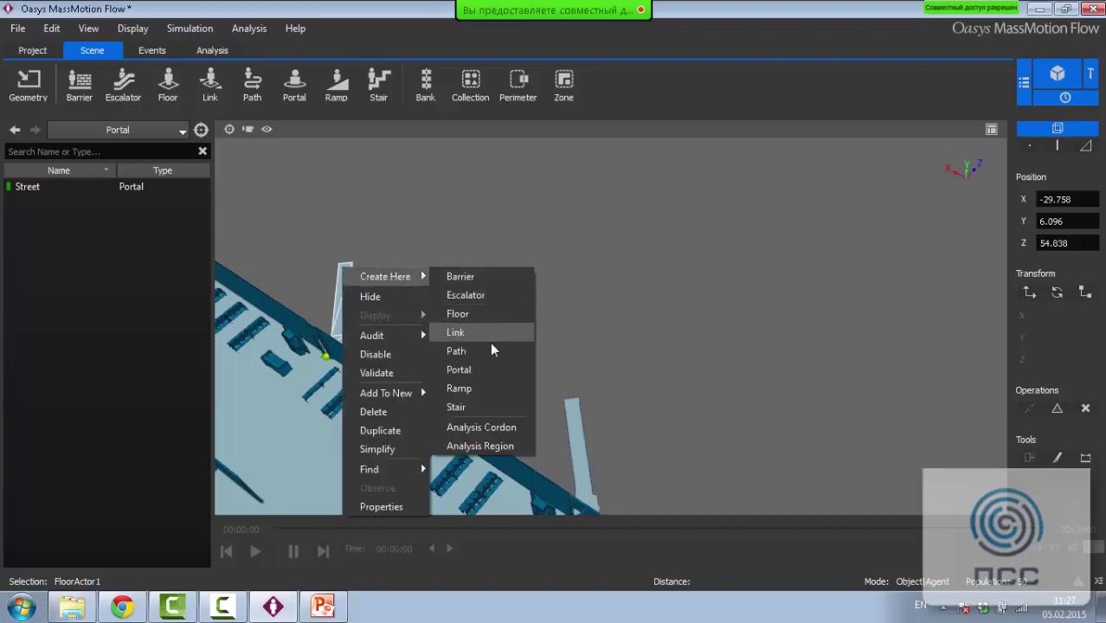
{"action": "left_click", "coordinate": [503, 372]}
Try to rotate the new portal at the end of the boarding bridge
{"action": "middle_click_drag", "start_coordinate": [444, 296], "coordinate": [320, 287]}
{"action": "scroll", "coordinate": [569, 273], "scroll_direction": "down", "scroll_amount": 3}
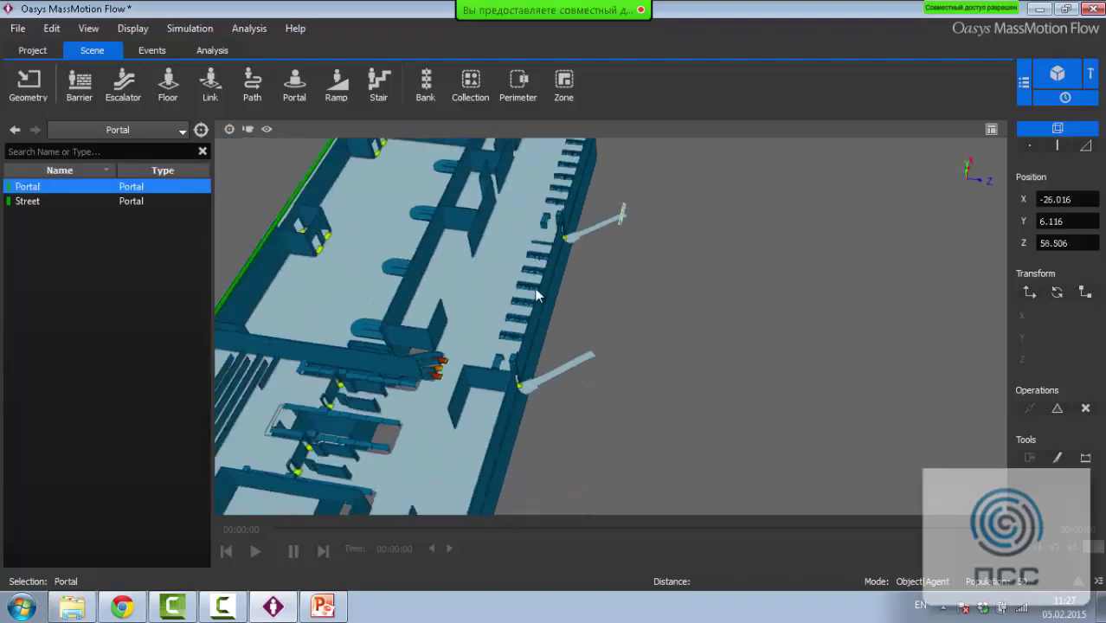
{"action": "middle_click_drag", "start_coordinate": [570, 272], "coordinate": [523, 310]}
{"action": "middle_click_drag", "start_coordinate": [792, 279], "coordinate": [611, 317]}
{"action": "scroll", "coordinate": [610, 319], "scroll_direction": "up", "scroll_amount": 3}
{"action": "middle_click_drag", "start_coordinate": [636, 400], "coordinate": [621, 336]}
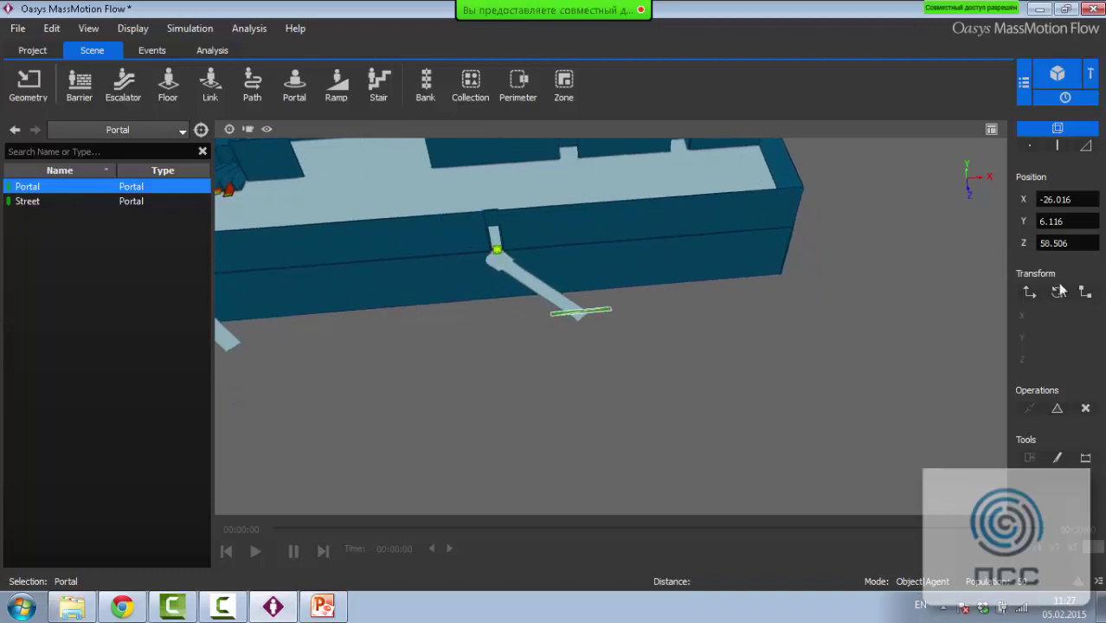
{"action": "left_click", "coordinate": [1058, 293]}
{"action": "left_click_drag", "start_coordinate": [608, 341], "coordinate": [605, 331]}
{"action": "key", "text": "ctrl+z"}
Shorten, rotate and move the portal so it fits across the boarding bridge's end, at about X -26.20, Z 58.66
{"action": "left_click", "coordinate": [1030, 293]}
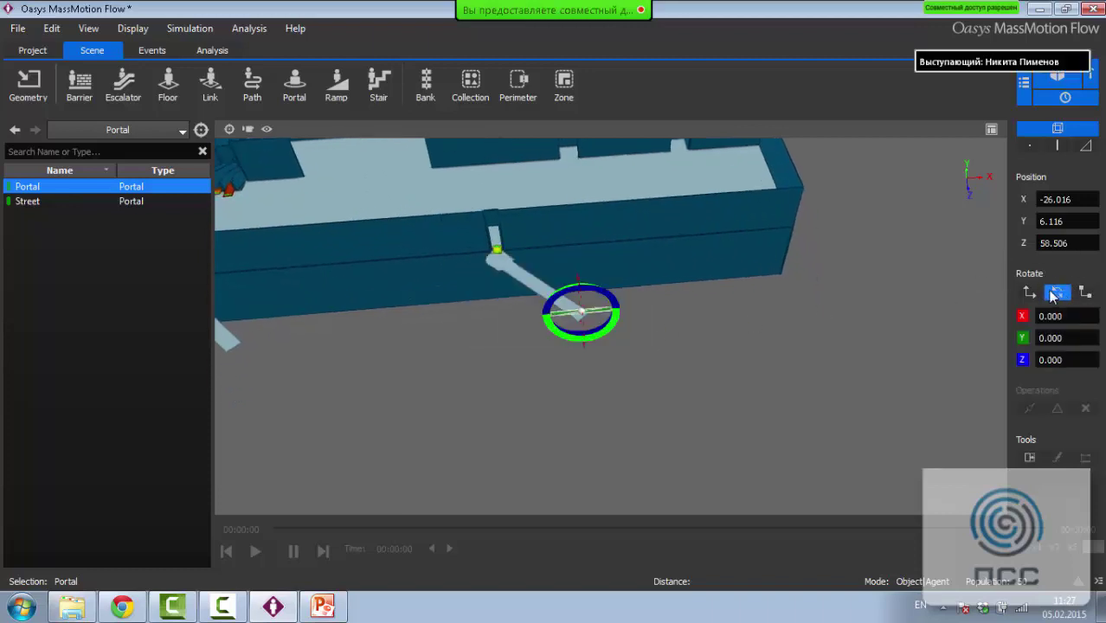
{"action": "scroll", "coordinate": [574, 311], "scroll_direction": "up", "scroll_amount": 4}
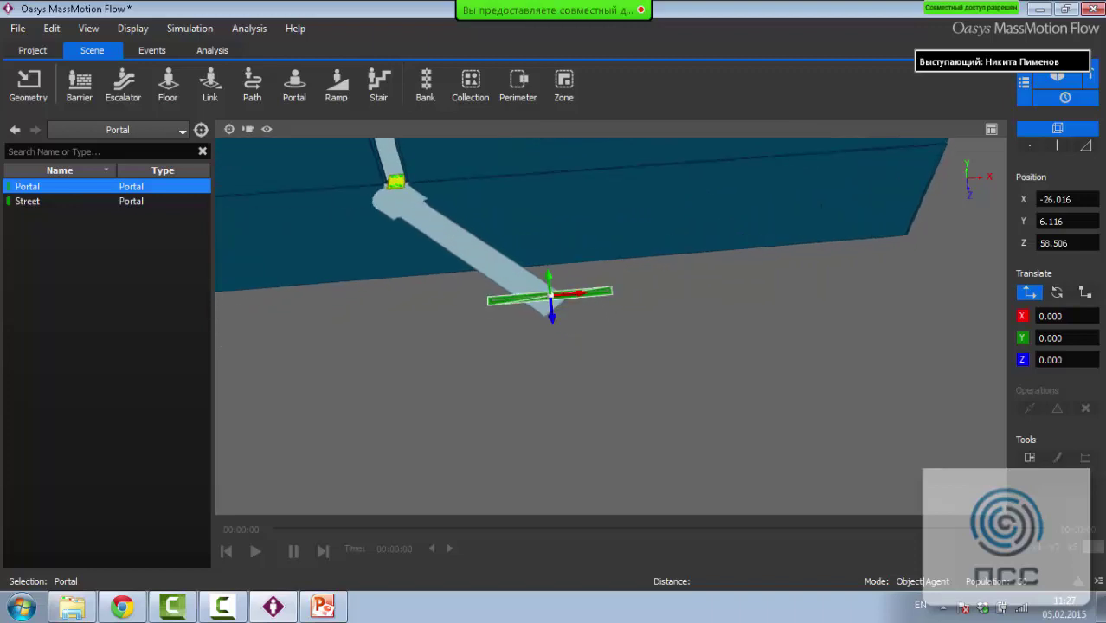
{"action": "left_click", "coordinate": [1085, 293]}
{"action": "left_click_drag", "start_coordinate": [573, 293], "coordinate": [559, 298]}
{"action": "scroll", "coordinate": [592, 306], "scroll_direction": "up", "scroll_amount": 2}
{"action": "left_click", "coordinate": [1030, 293]}
{"action": "mouse_move", "coordinate": [523, 302]}
{"action": "left_mouse_down"}
{"action": "mouse_move", "coordinate": [545, 287]}
{"action": "mouse_move", "coordinate": [534, 312]}
{"action": "left_mouse_up"}
{"action": "left_click", "coordinate": [1057, 292]}
{"action": "left_click", "coordinate": [341, 277]}
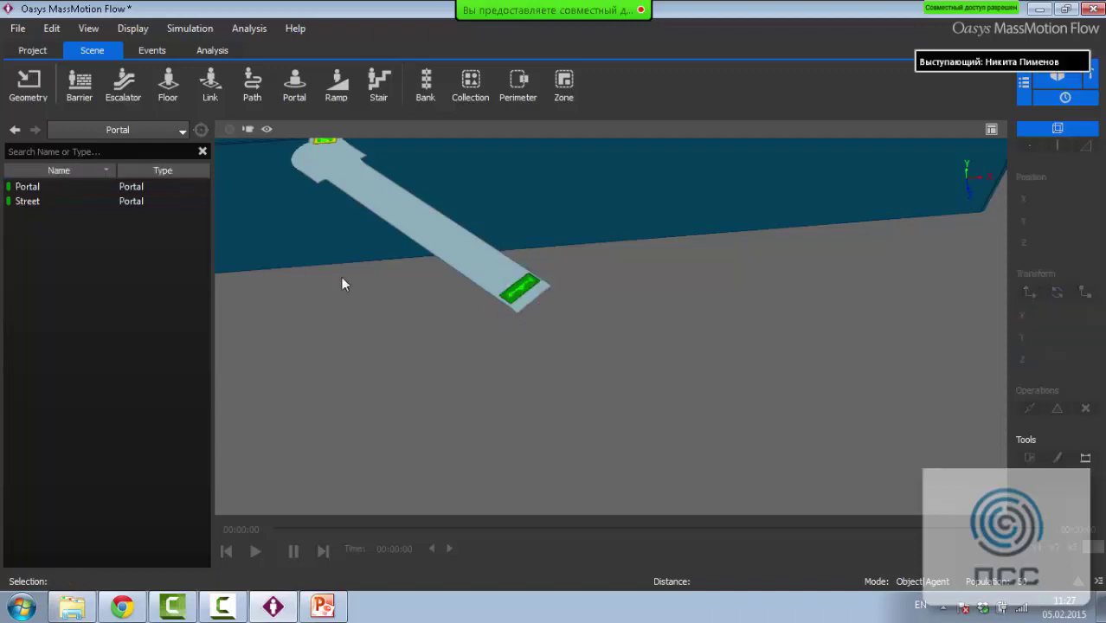
Rename the boarding bridge portal as Gate1
{"action": "double_click", "coordinate": [83, 189]}
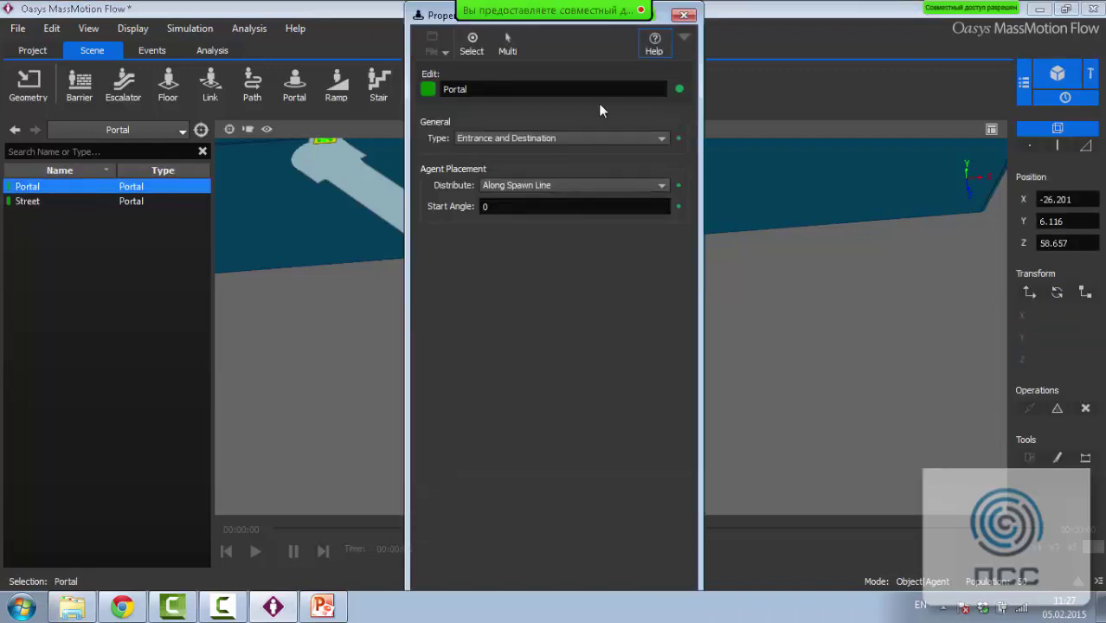
{"action": "key", "text": "ctrl+a"}
{"action": "type", "text": "Gate1"}
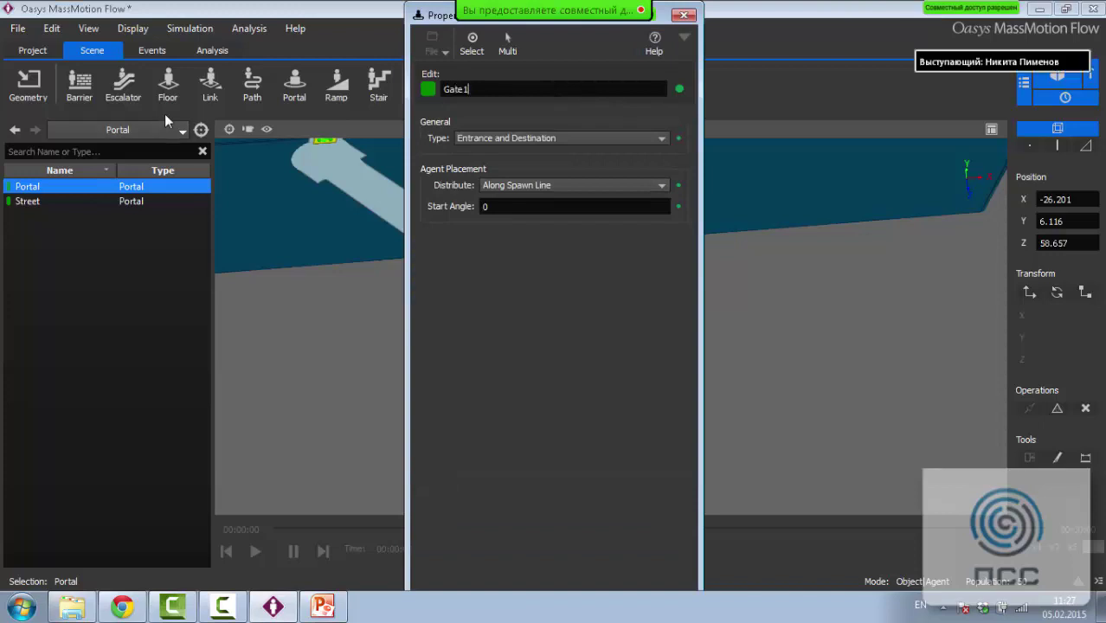
{"action": "mouse_move", "coordinate": [735, 72]}
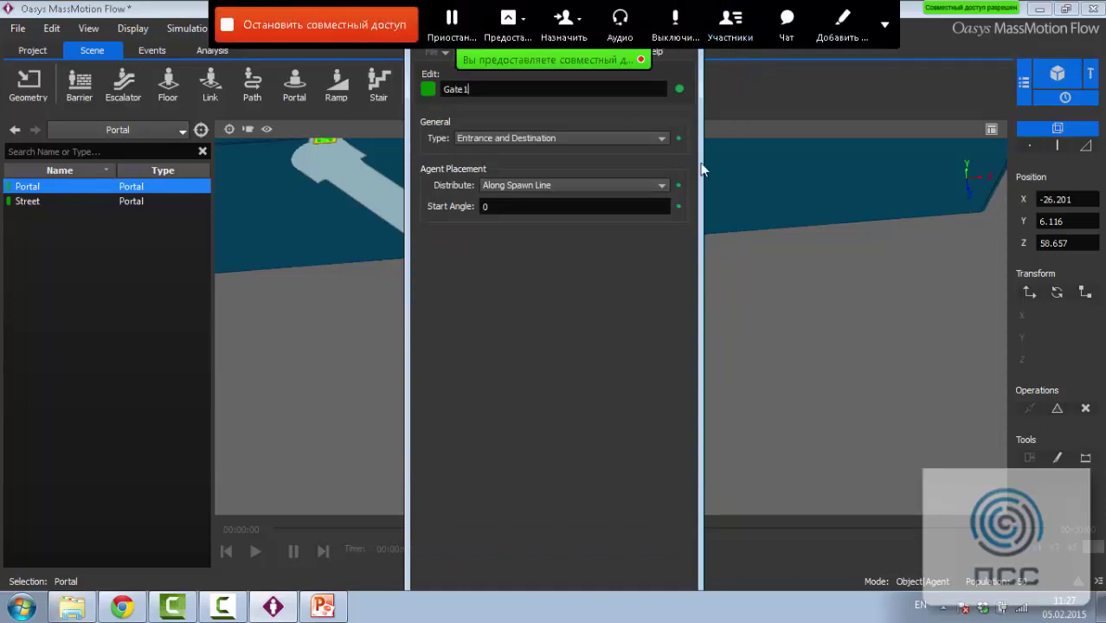
{"action": "left_click", "coordinate": [688, 11]}
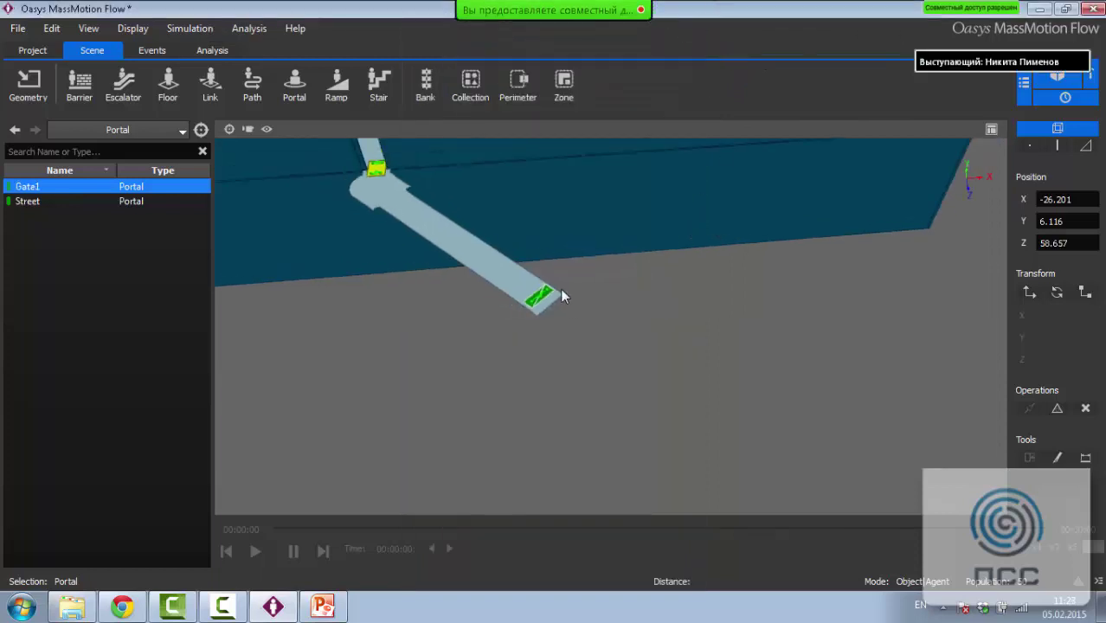
Duplicate the Gate1 portal and move the copy along X by about -27.34 to the neighbouring boarding bridge's end
{"action": "left_click", "coordinate": [550, 298]}
{"action": "right_click", "coordinate": [550, 300]}
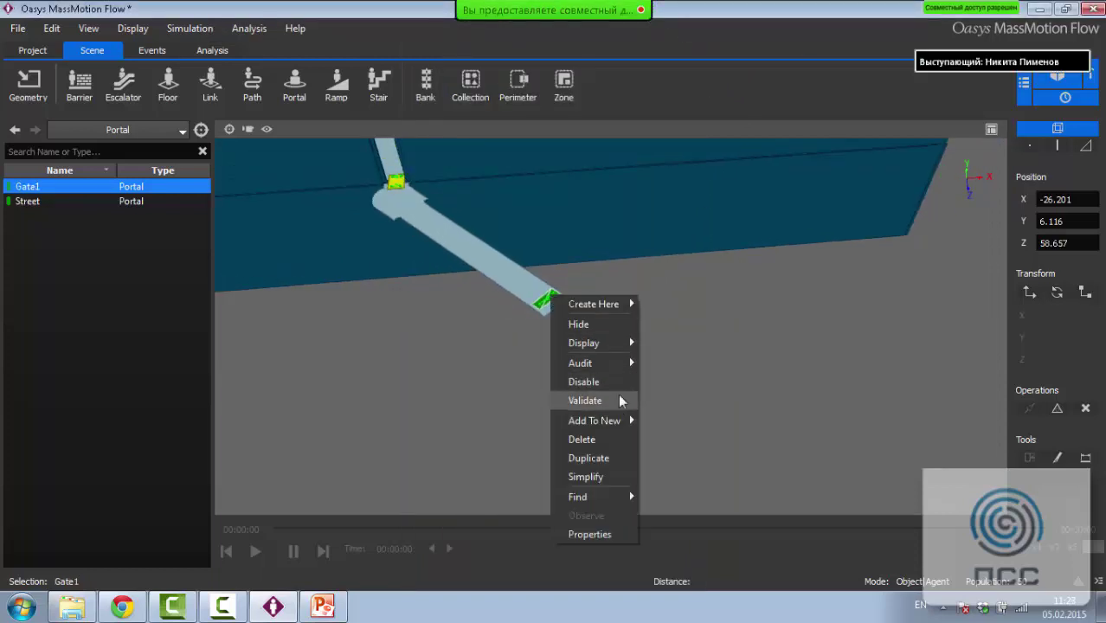
{"action": "left_click", "coordinate": [631, 460]}
{"action": "left_click", "coordinate": [1033, 295]}
{"action": "left_click_drag", "start_coordinate": [576, 297], "coordinate": [260, 297]}
{"action": "scroll", "coordinate": [509, 331], "scroll_direction": "down", "scroll_amount": 3}
{"action": "middle_click_drag", "start_coordinate": [509, 330], "coordinate": [687, 335]}
{"action": "scroll", "coordinate": [688, 335], "scroll_direction": "up", "scroll_amount": 2}
{"action": "left_click_drag", "start_coordinate": [654, 342], "coordinate": [335, 359]}
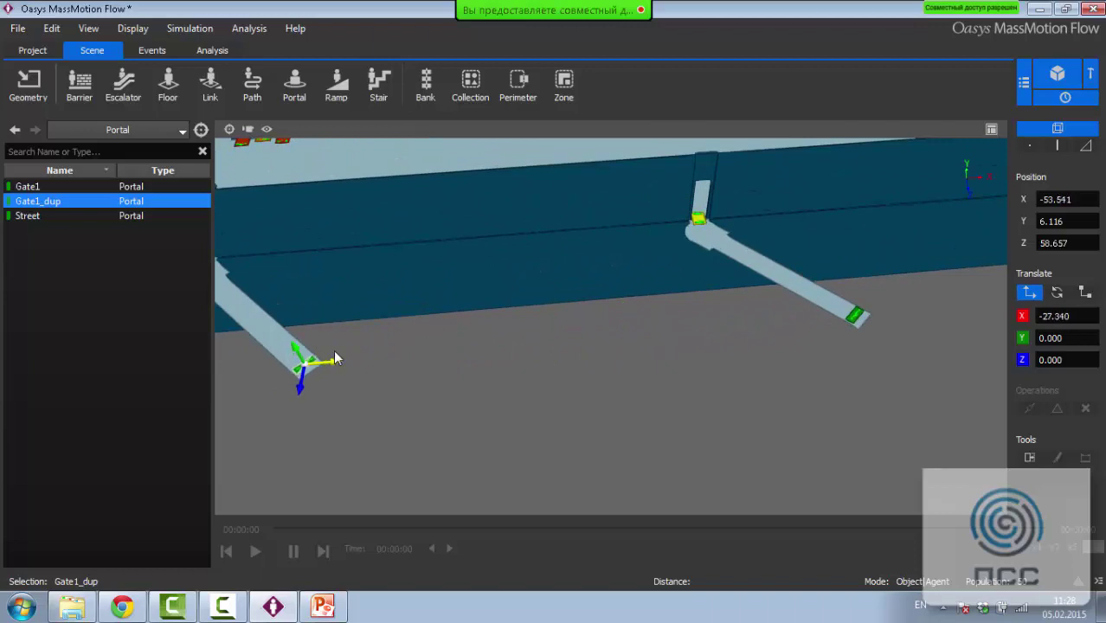
Duplicate the second gate portal and move the copy along X to the third boarding bridge's end, at about X -100.50
{"action": "middle_click_drag", "start_coordinate": [479, 377], "coordinate": [645, 345]}
{"action": "scroll", "coordinate": [645, 346], "scroll_direction": "up", "scroll_amount": 3}
{"action": "middle_click_drag", "start_coordinate": [411, 370], "coordinate": [561, 296]}
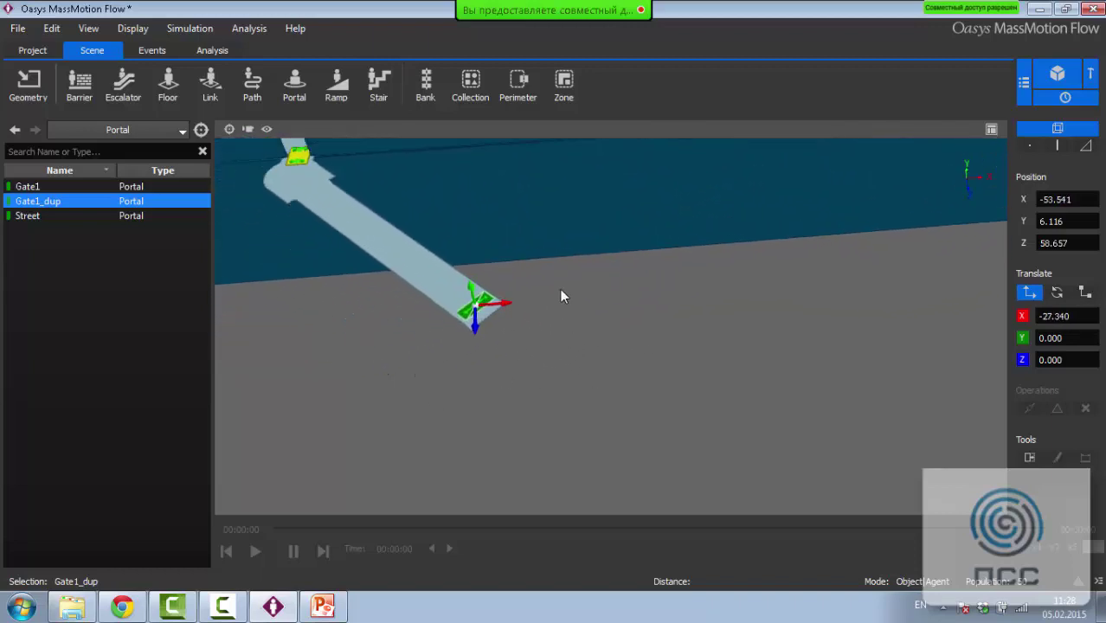
{"action": "left_click", "coordinate": [467, 311]}
{"action": "right_click", "coordinate": [467, 316]}
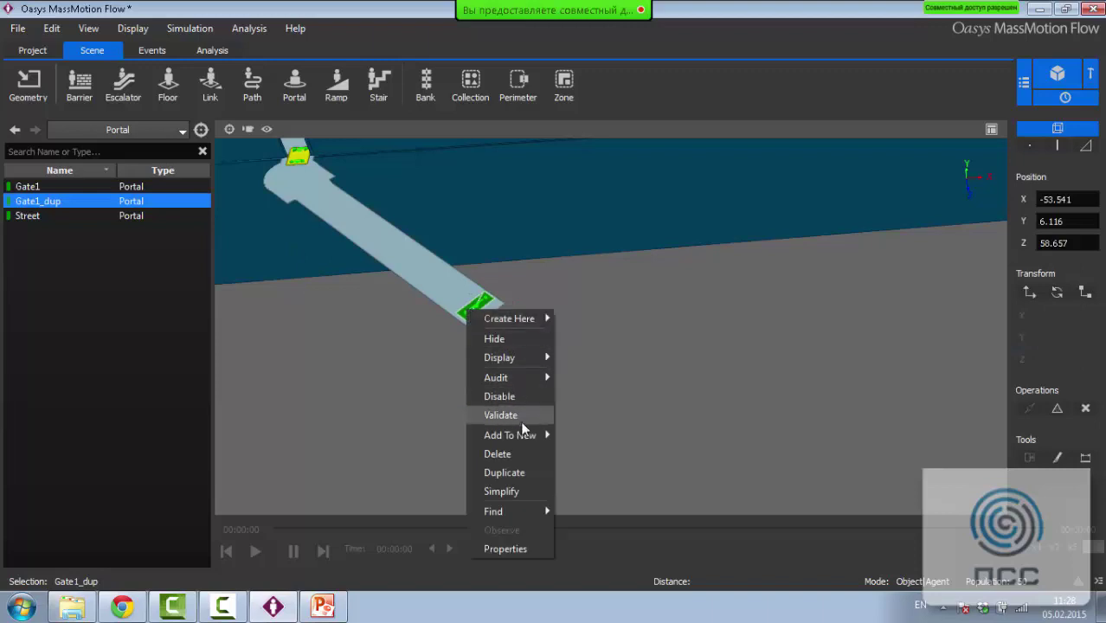
{"action": "left_click", "coordinate": [510, 471]}
{"action": "left_click", "coordinate": [1030, 293]}
{"action": "left_click_drag", "start_coordinate": [506, 302], "coordinate": [364, 309]}
{"action": "middle_click_drag", "start_coordinate": [363, 312], "coordinate": [950, 275]}
{"action": "scroll", "coordinate": [713, 307], "scroll_direction": "down", "scroll_amount": 4}
{"action": "middle_click_drag", "start_coordinate": [713, 307], "coordinate": [948, 250]}
{"action": "left_click_drag", "start_coordinate": [802, 289], "coordinate": [317, 315]}
{"action": "middle_click_drag", "start_coordinate": [317, 315], "coordinate": [499, 359]}
{"action": "scroll", "coordinate": [456, 376], "scroll_direction": "up", "scroll_amount": 4}
{"action": "scroll", "coordinate": [559, 341], "scroll_direction": "down", "scroll_amount": 1}
Duplicate the third gate portal and move the copy along X to the last boarding bridge's end, at about X -122.16
{"action": "left_click", "coordinate": [477, 369]}
{"action": "right_click", "coordinate": [465, 360]}
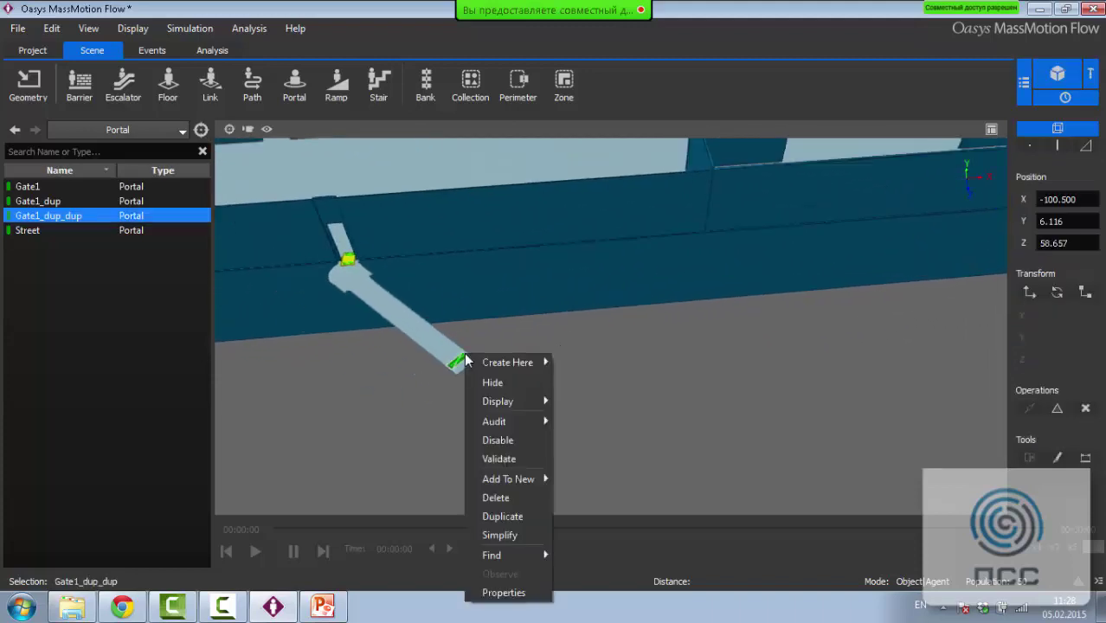
{"action": "left_click", "coordinate": [551, 514]}
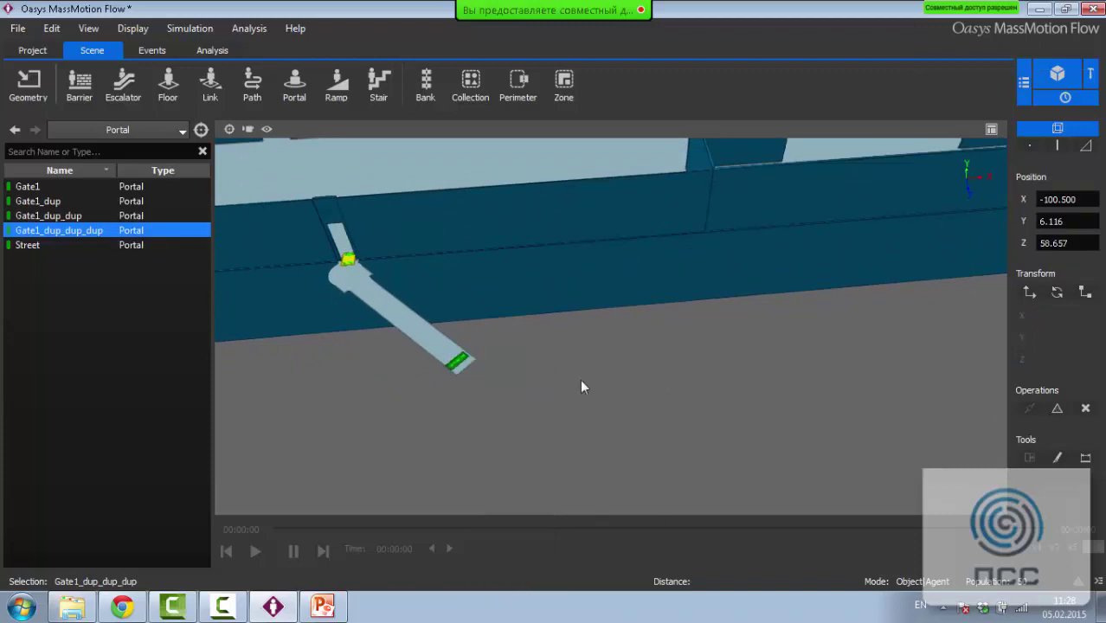
{"action": "left_click", "coordinate": [1029, 293]}
{"action": "left_click_drag", "start_coordinate": [741, 308], "coordinate": [570, 322]}
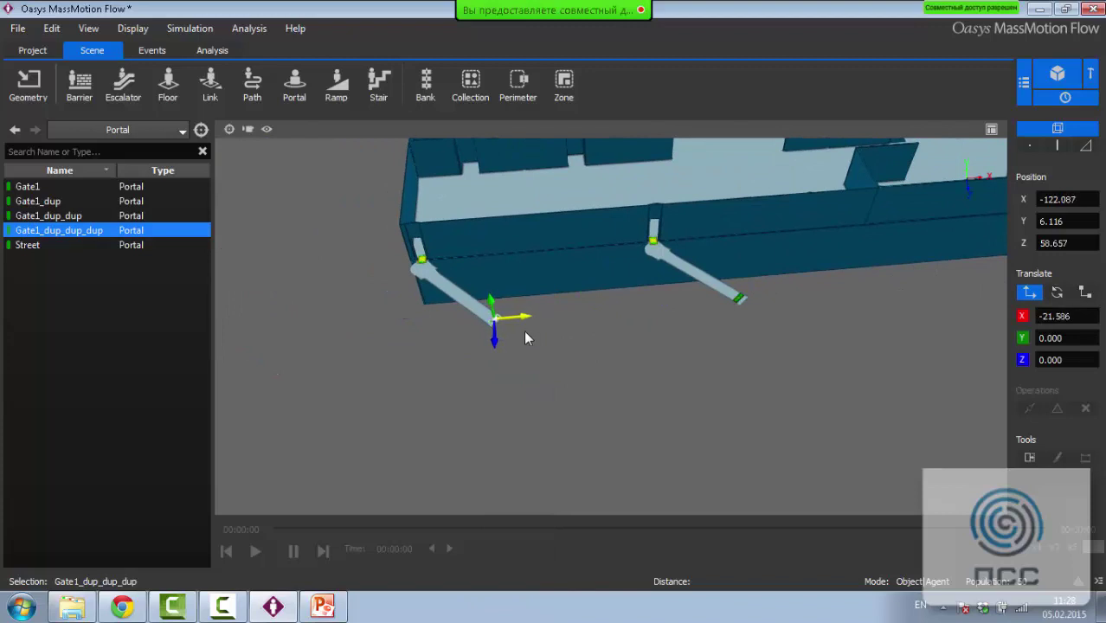
{"action": "scroll", "coordinate": [526, 330], "scroll_direction": "up", "scroll_amount": 5}
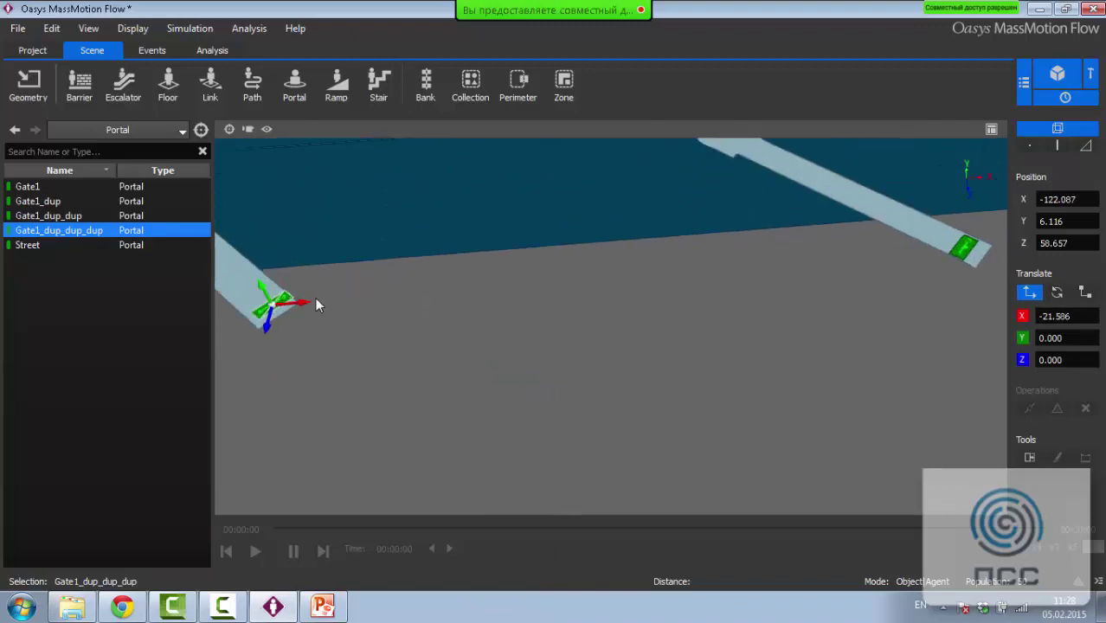
{"action": "left_click_drag", "start_coordinate": [305, 303], "coordinate": [302, 302]}
{"action": "left_click", "coordinate": [674, 384]}
Select the links at all four boarding bridge entrances and scale them together along Z by about 1.49
{"action": "scroll", "coordinate": [674, 383], "scroll_direction": "down", "scroll_amount": 4}
{"action": "scroll", "coordinate": [431, 277], "scroll_direction": "up", "scroll_amount": 3}
{"action": "middle_click_drag", "start_coordinate": [331, 223], "coordinate": [488, 337]}
{"action": "left_click", "coordinate": [423, 306]}
{"action": "middle_click_drag", "start_coordinate": [403, 344], "coordinate": [299, 349]}
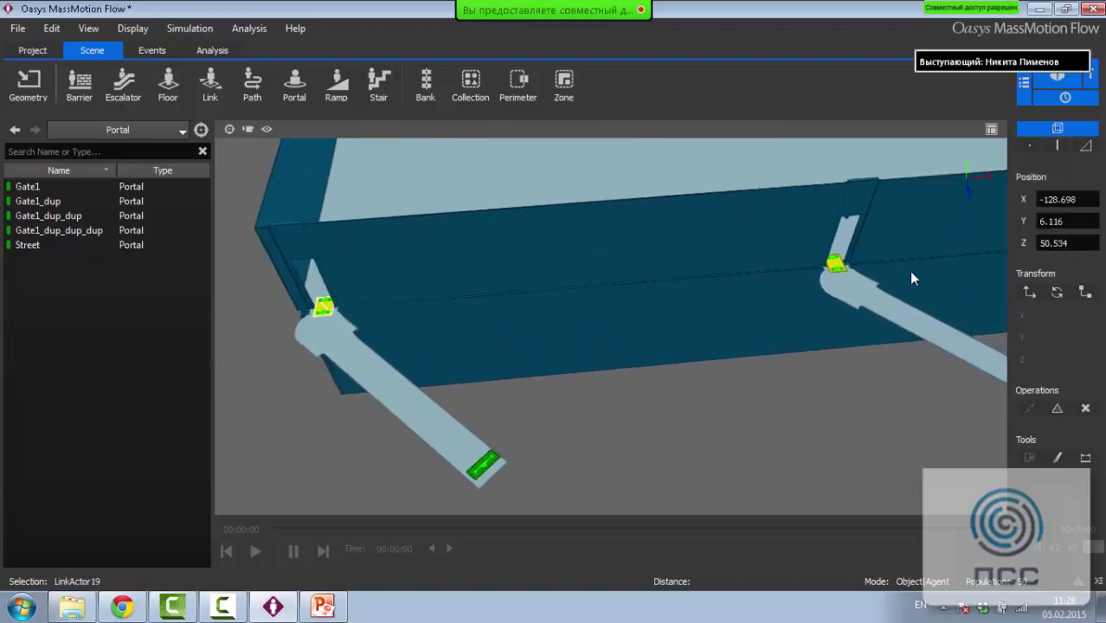
{"action": "left_click", "coordinate": [838, 266], "text": "ctrl"}
{"action": "scroll", "coordinate": [864, 338], "scroll_direction": "down", "scroll_amount": 4}
{"action": "middle_click_drag", "start_coordinate": [528, 344], "coordinate": [296, 333]}
{"action": "scroll", "coordinate": [437, 341], "scroll_direction": "down", "scroll_amount": 2}
{"action": "middle_click_drag", "start_coordinate": [951, 294], "coordinate": [653, 371]}
{"action": "left_click_drag", "start_coordinate": [653, 372], "coordinate": [658, 335]}
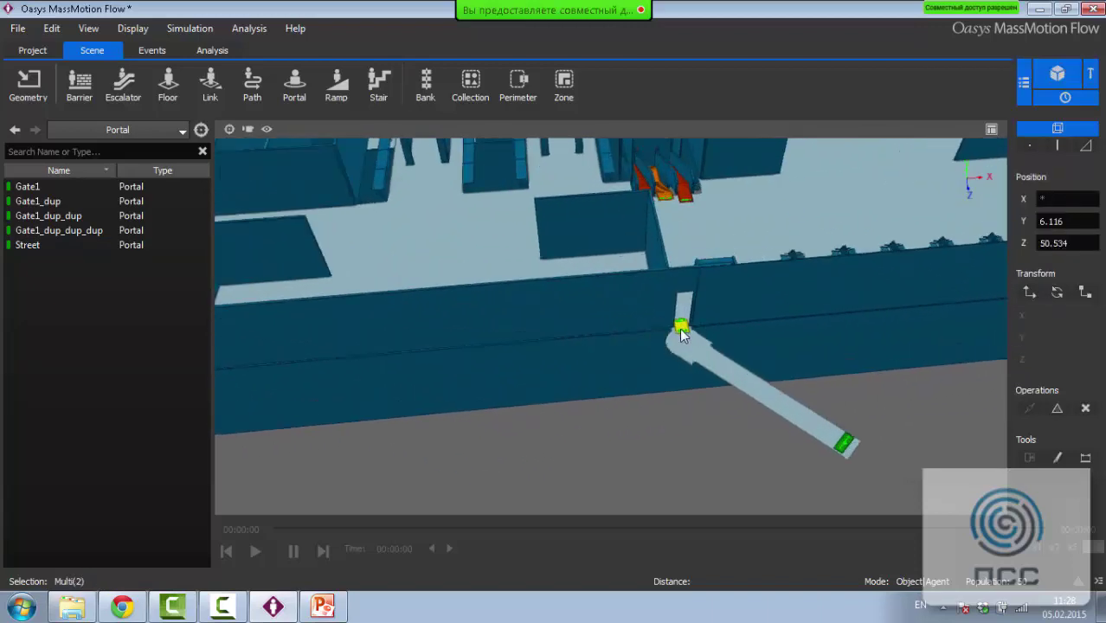
{"action": "middle_click_drag", "start_coordinate": [530, 395], "coordinate": [242, 395]}
{"action": "middle_click_drag", "start_coordinate": [765, 357], "coordinate": [625, 362]}
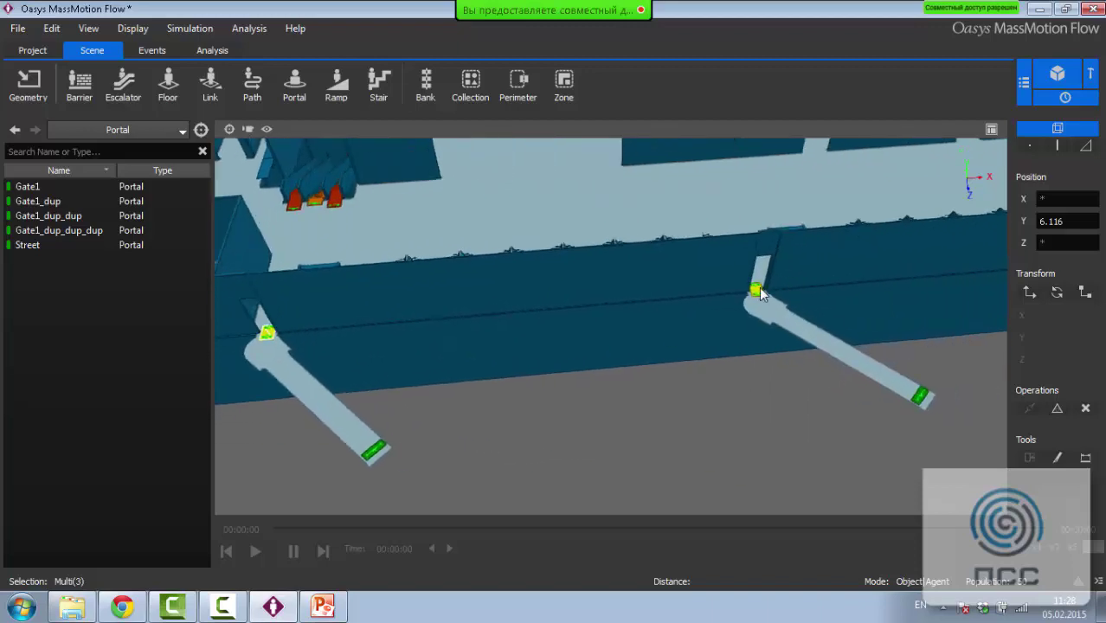
{"action": "left_click", "coordinate": [1085, 293]}
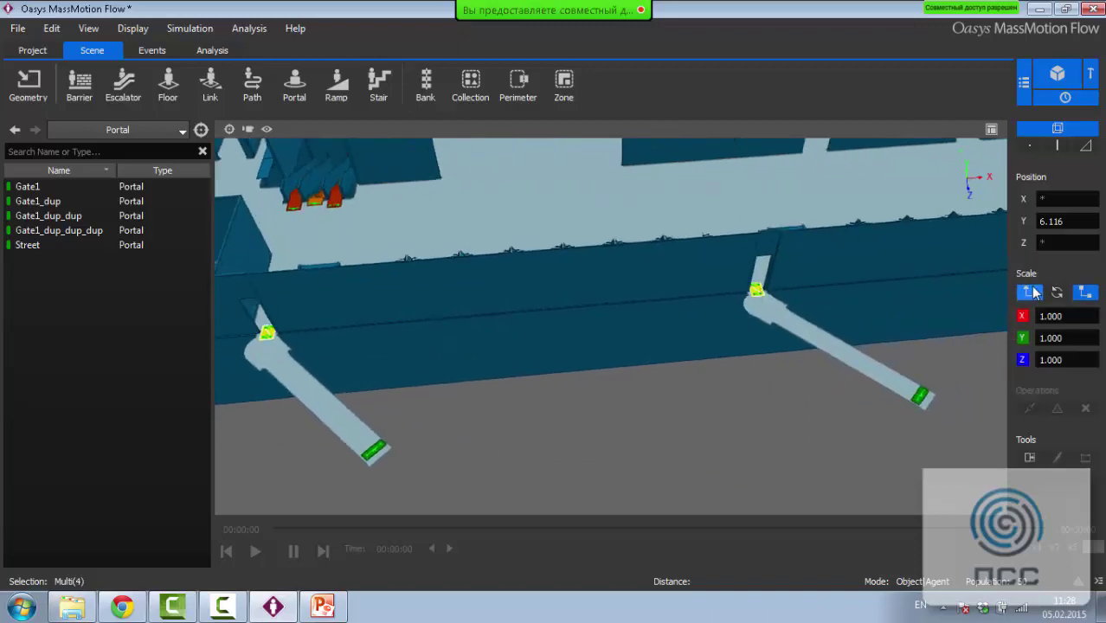
{"action": "scroll", "coordinate": [484, 311], "scroll_direction": "down", "scroll_amount": 5}
{"action": "middle_click_drag", "start_coordinate": [483, 311], "coordinate": [536, 289]}
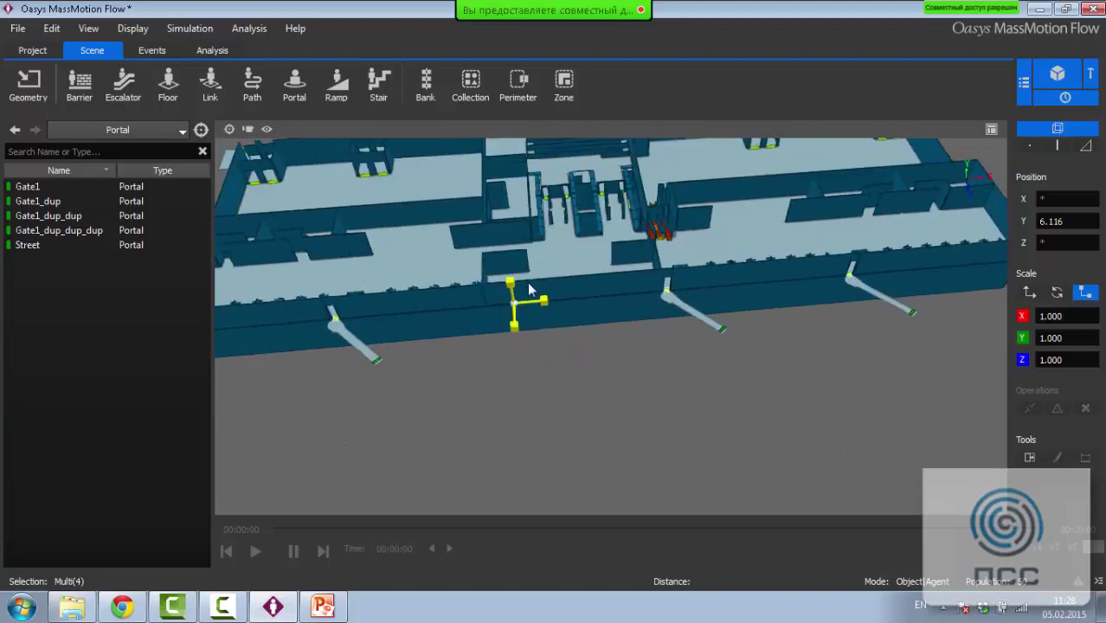
{"action": "scroll", "coordinate": [528, 299], "scroll_direction": "up", "scroll_amount": 1}
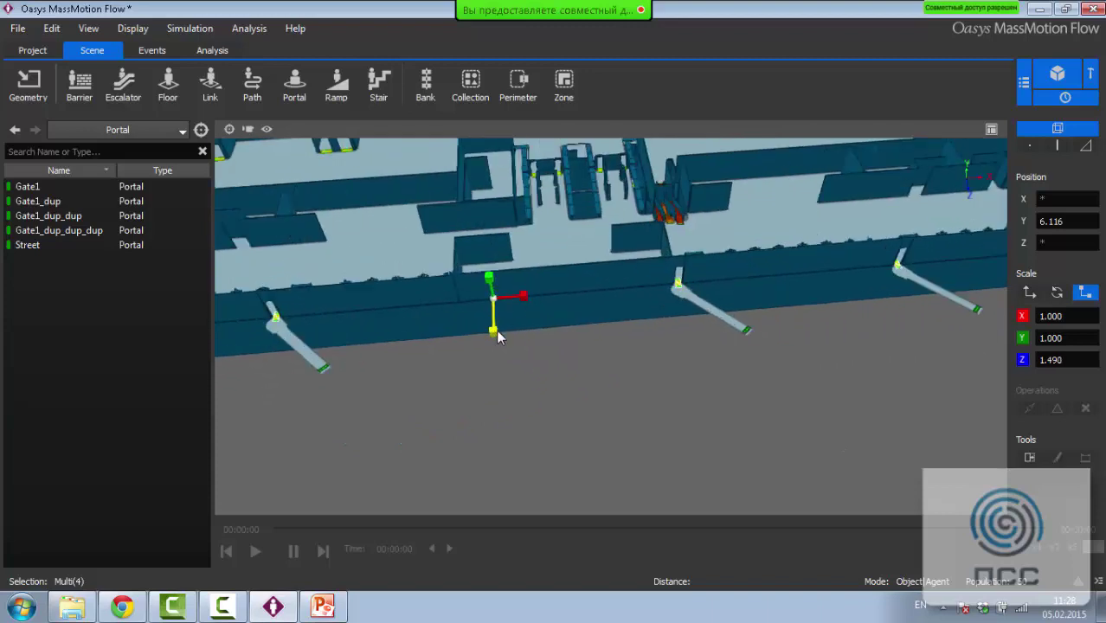
{"action": "left_click", "coordinate": [741, 366]}
Rename the Gate1_dup portal as Gate2
{"action": "scroll", "coordinate": [694, 360], "scroll_direction": "down", "scroll_amount": 6}
{"action": "middle_click_drag", "start_coordinate": [797, 338], "coordinate": [636, 432]}
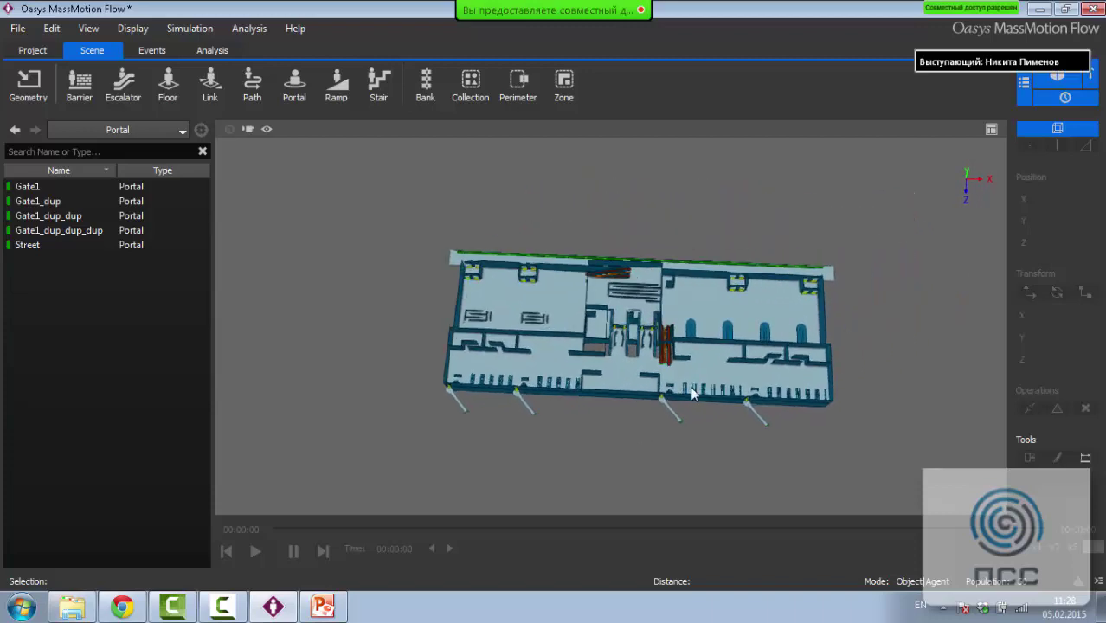
{"action": "double_click", "coordinate": [91, 200]}
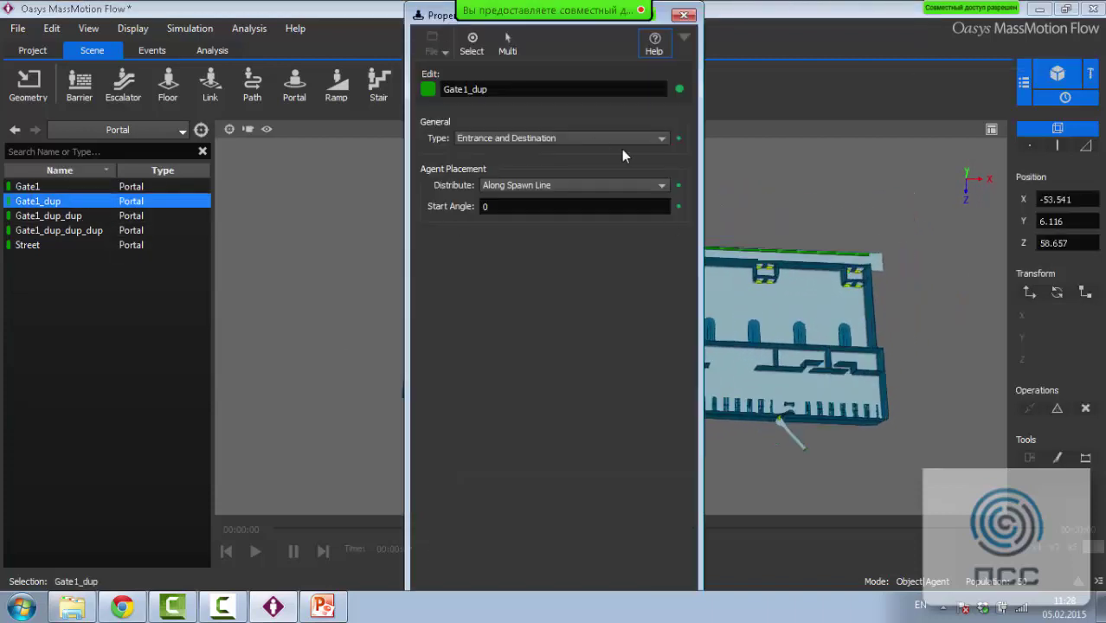
{"action": "left_click_drag", "start_coordinate": [484, 92], "coordinate": [470, 90]}
{"action": "type", "text": "2"}
{"action": "key", "text": "Return"}
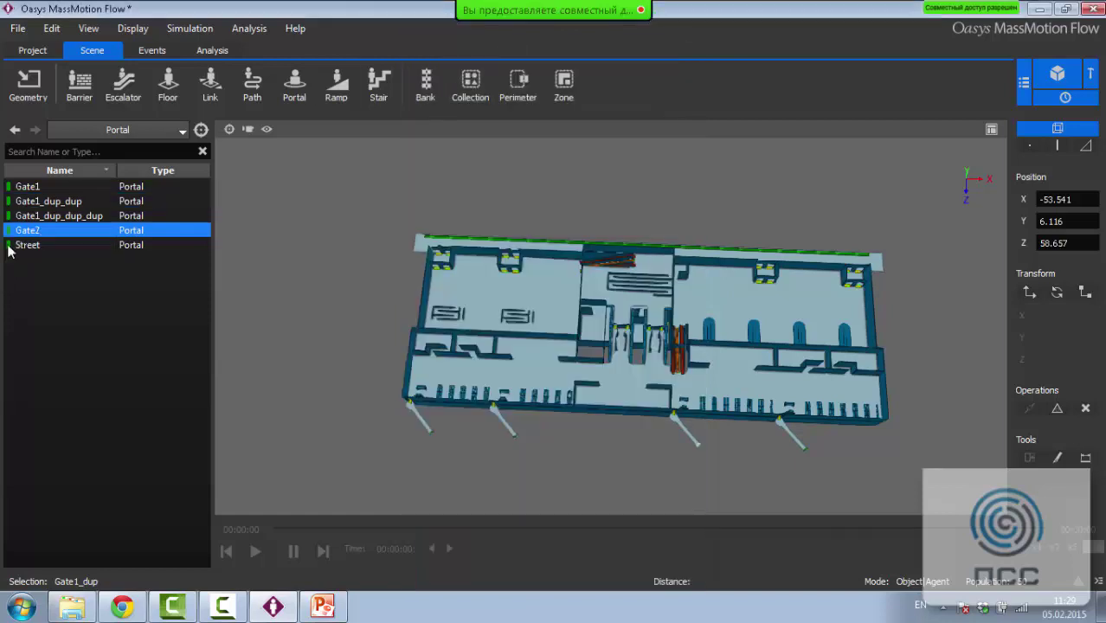
Rename the Gate1_dup_dup portal as Gate3
{"action": "double_click", "coordinate": [44, 203]}
{"action": "left_click_drag", "start_coordinate": [509, 89], "coordinate": [460, 89]}
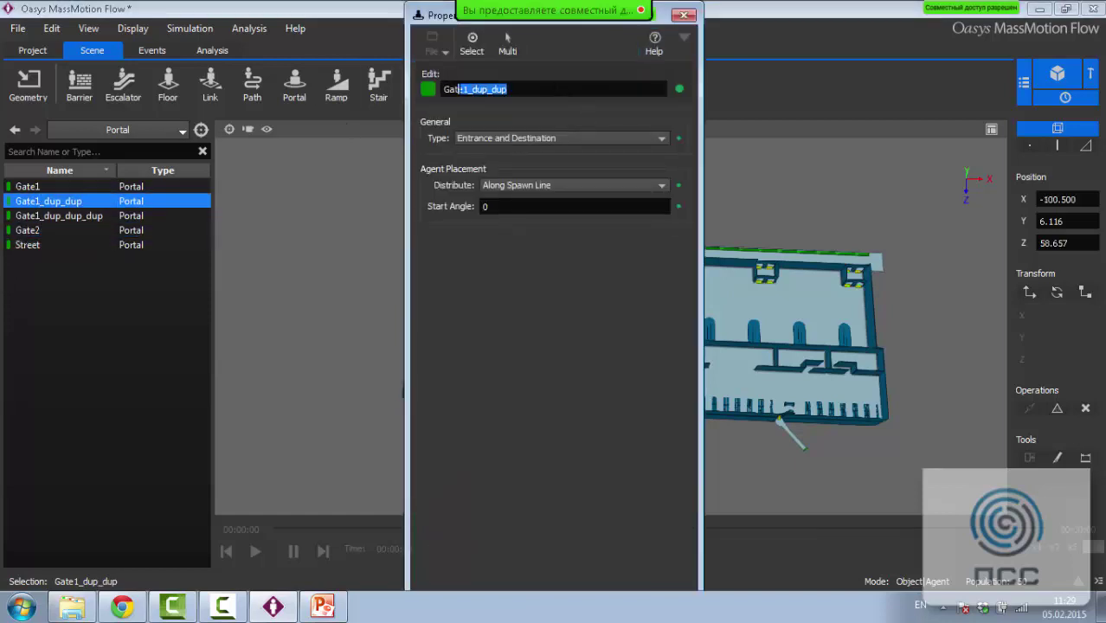
{"action": "type", "text": "3"}
{"action": "key", "text": "Return"}
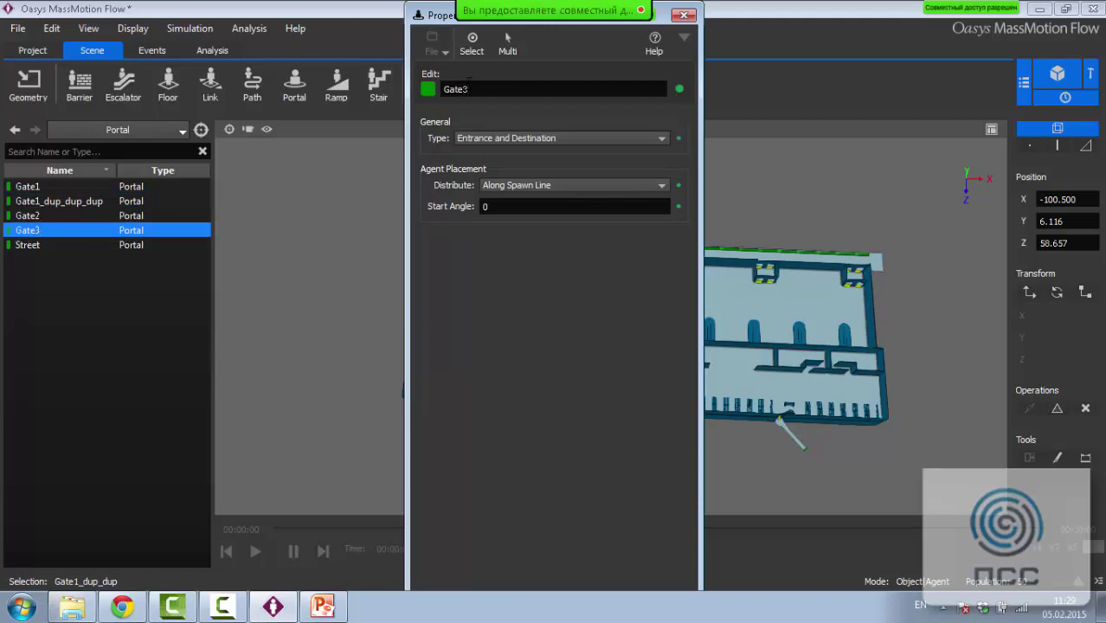
Rename the Gate1_dup_dup_dup portal as Gate4
{"action": "double_click", "coordinate": [55, 205]}
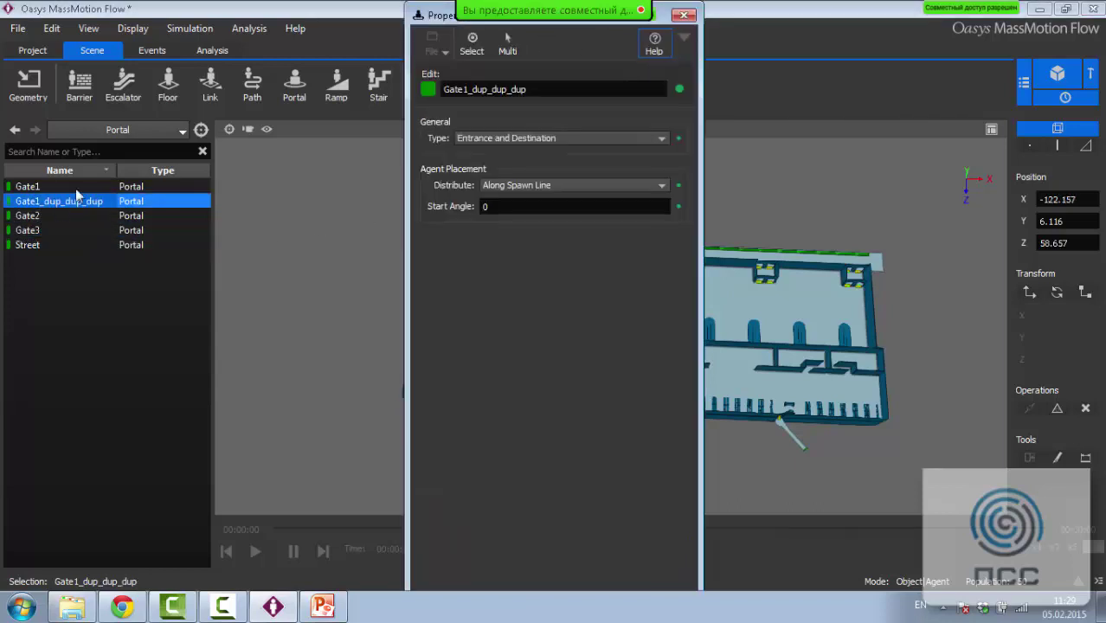
{"action": "left_click_drag", "start_coordinate": [526, 89], "coordinate": [461, 89]}
{"action": "key", "text": "BackSpace"}
{"action": "type", "text": "4"}
{"action": "key", "text": "Return"}
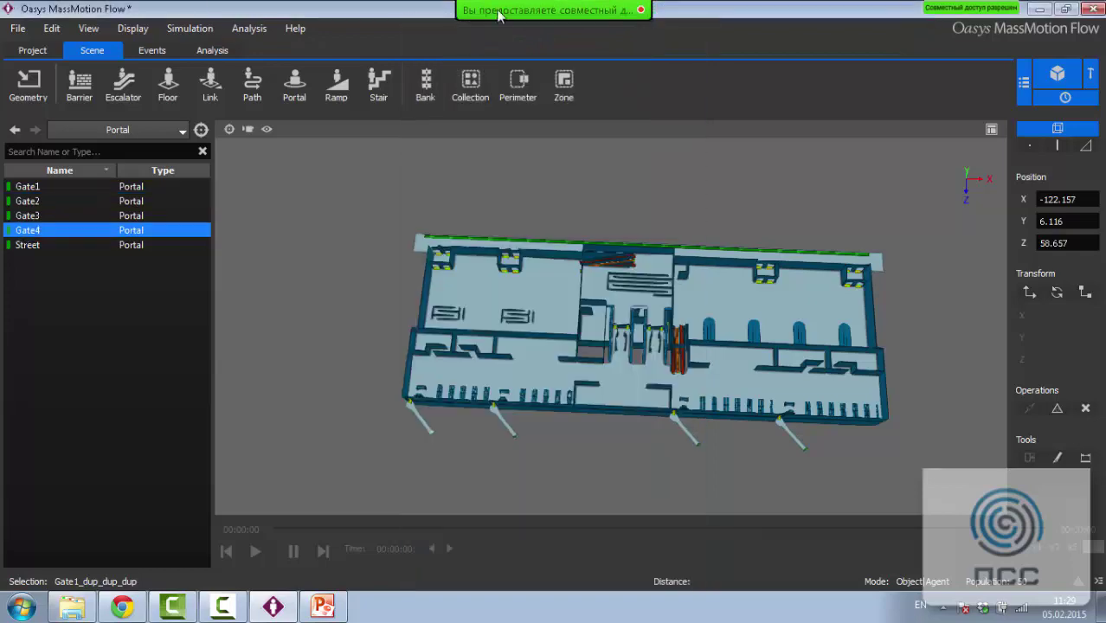
Restore the multi-viewport layout and maximize the other 3D viewport showing the whole terminal
{"action": "scroll", "coordinate": [711, 357], "scroll_direction": "up", "scroll_amount": 5}
{"action": "middle_click_drag", "start_coordinate": [711, 358], "coordinate": [968, 258]}
{"action": "left_click", "coordinate": [776, 271]}
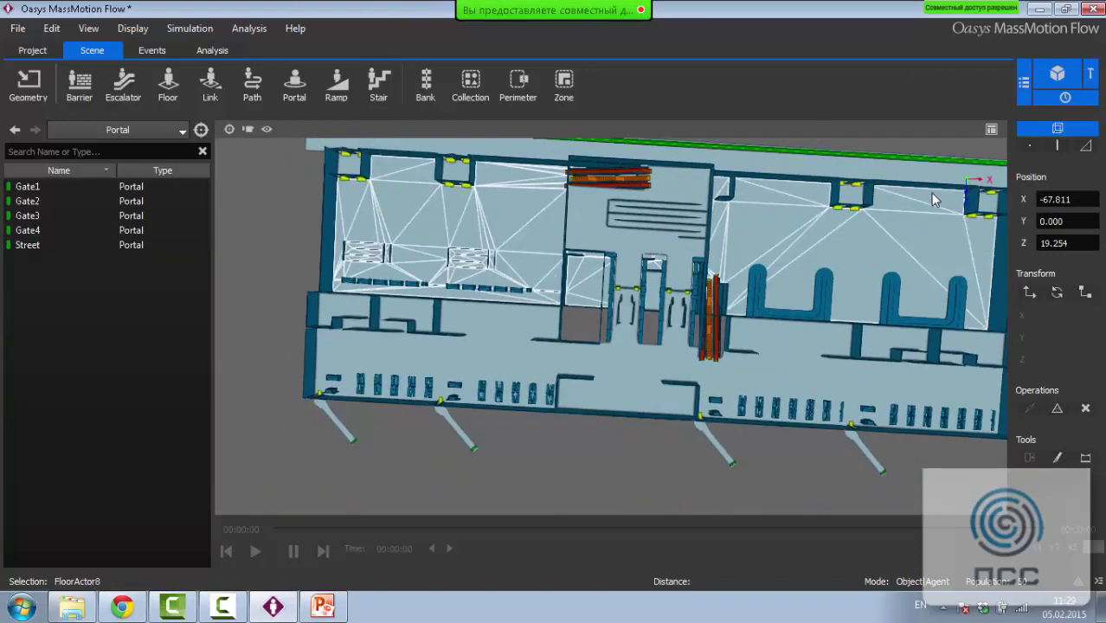
{"action": "left_click", "coordinate": [993, 130]}
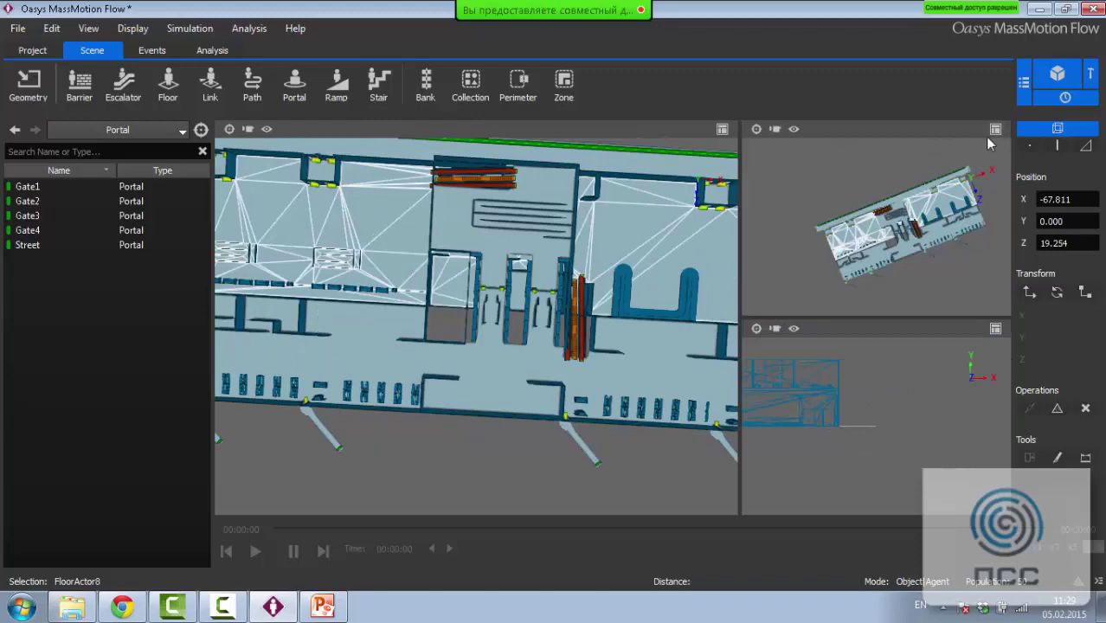
{"action": "left_click", "coordinate": [995, 130]}
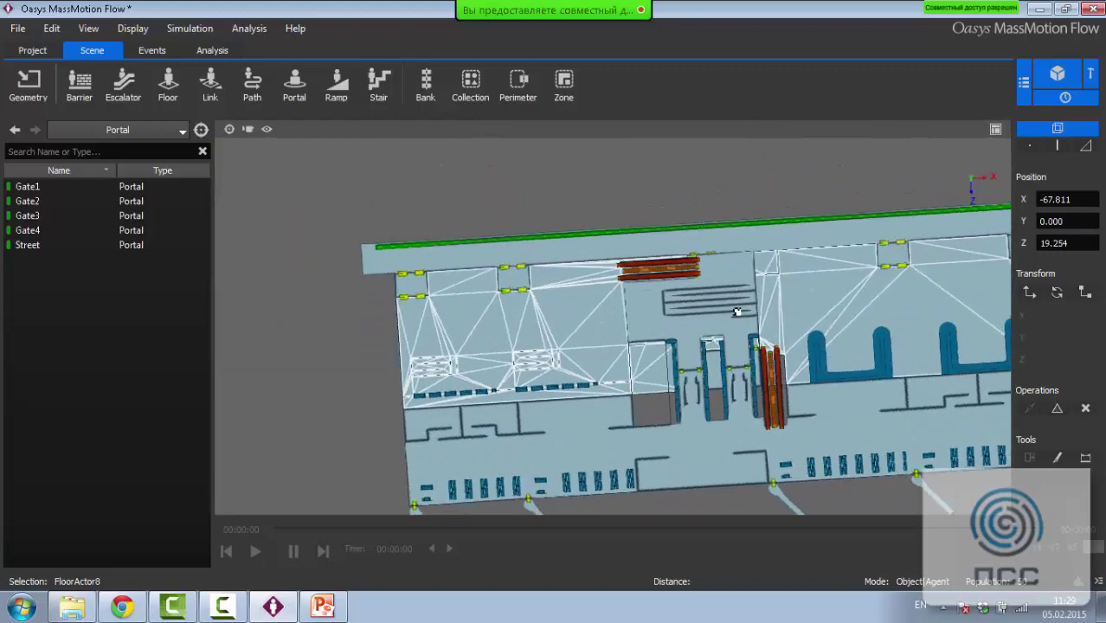
Create a portal on the departure hall floor, just beside the row of check-in counters nearest the central stairs
{"action": "left_click", "coordinate": [691, 344]}
{"action": "middle_click_drag", "start_coordinate": [715, 339], "coordinate": [718, 341]}
{"action": "scroll", "coordinate": [718, 341], "scroll_direction": "up", "scroll_amount": 5}
{"action": "left_click", "coordinate": [703, 290]}
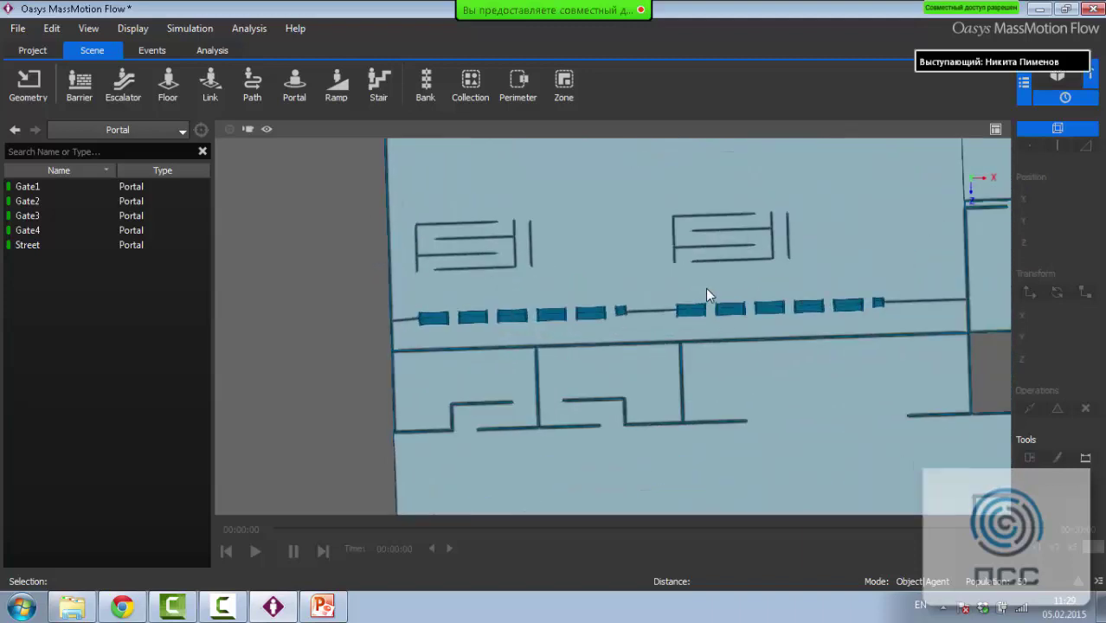
{"action": "middle_click_drag", "start_coordinate": [673, 283], "coordinate": [575, 271]}
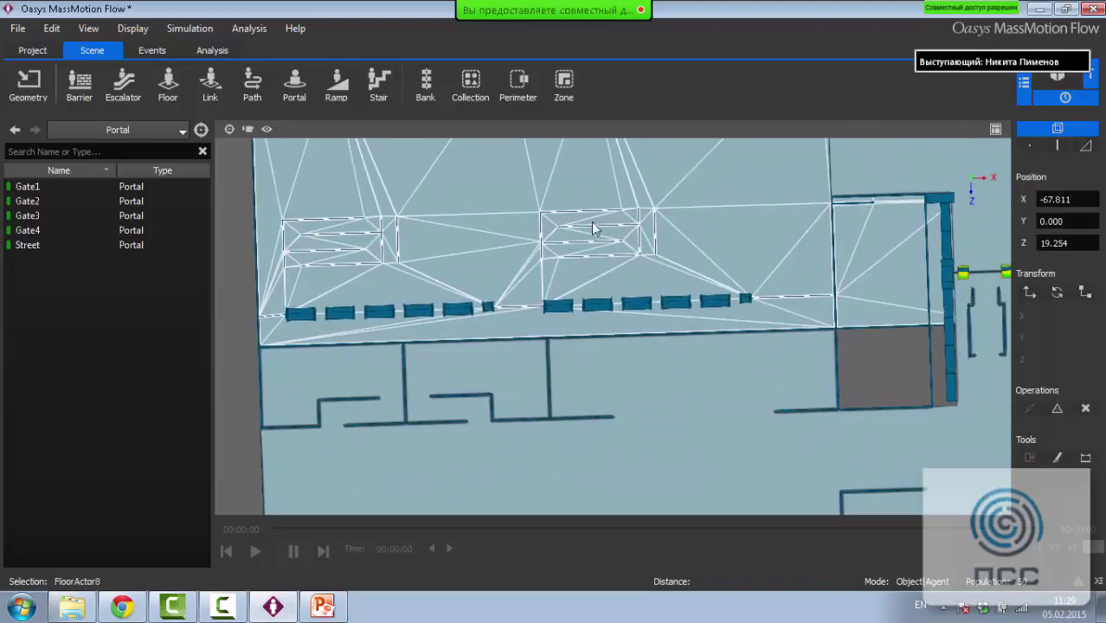
{"action": "right_click", "coordinate": [636, 276]}
{"action": "mouse_move", "coordinate": [674, 283]}
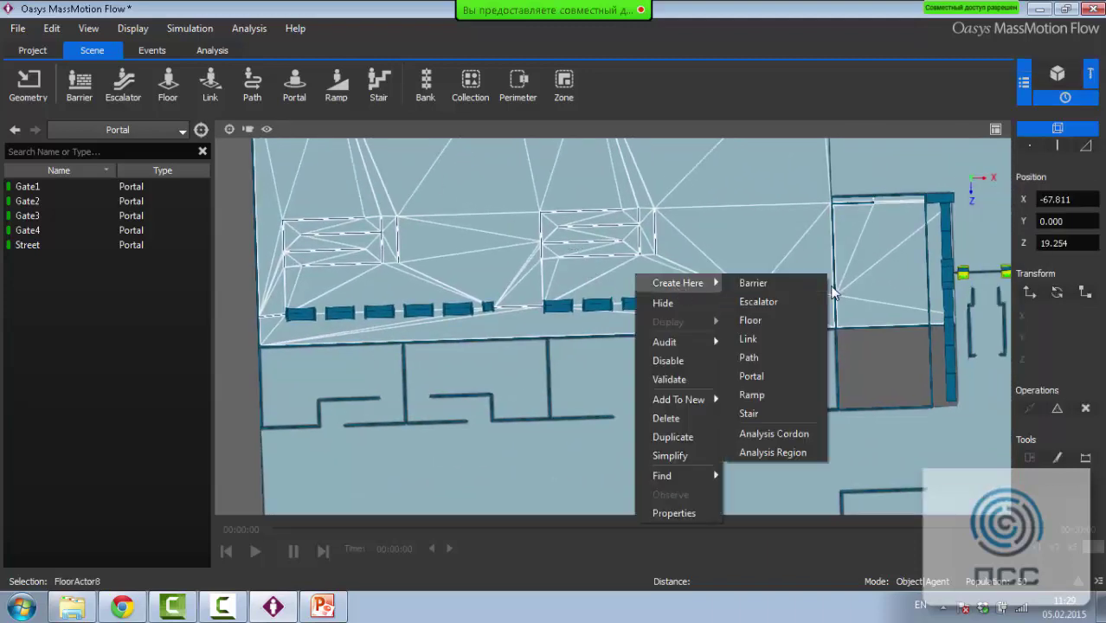
{"action": "left_click", "coordinate": [778, 373]}
Shrink the new portal along X and move it about 6.085 in X and 1.239 in Z to the row's last large counter
{"action": "middle_click_drag", "start_coordinate": [776, 334], "coordinate": [684, 289]}
{"action": "key", "text": "r"}
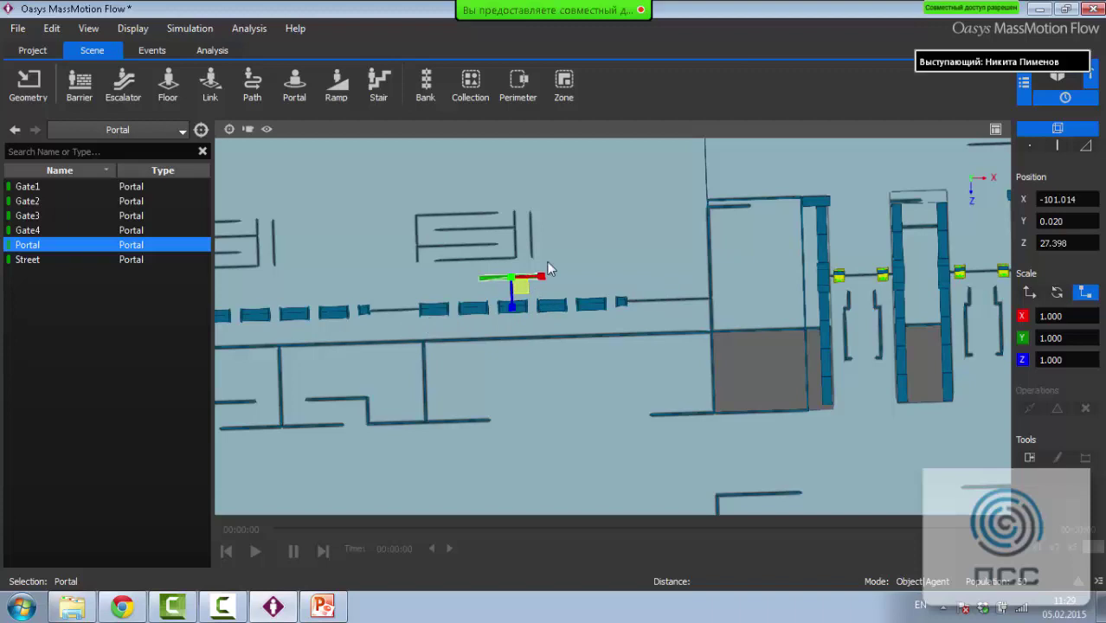
{"action": "middle_click_drag", "start_coordinate": [375, 247], "coordinate": [583, 245]}
{"action": "middle_click_drag", "start_coordinate": [753, 264], "coordinate": [642, 291]}
{"action": "right_click_drag", "start_coordinate": [750, 349], "coordinate": [685, 287]}
{"action": "left_click_drag", "start_coordinate": [622, 279], "coordinate": [753, 291]}
{"action": "key", "text": "w"}
{"action": "left_click_drag", "start_coordinate": [723, 329], "coordinate": [725, 334]}
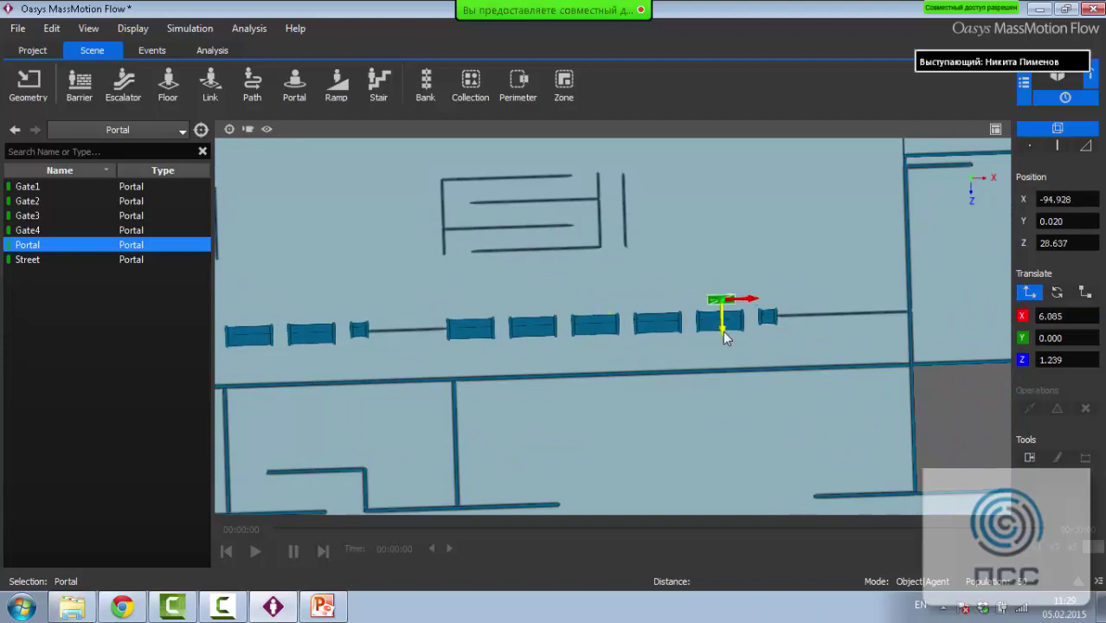
Duplicate the counter portal and move the copy along X to the adjacent counter, at about X -97.882
{"action": "scroll", "coordinate": [773, 295], "scroll_direction": "up", "scroll_amount": 2}
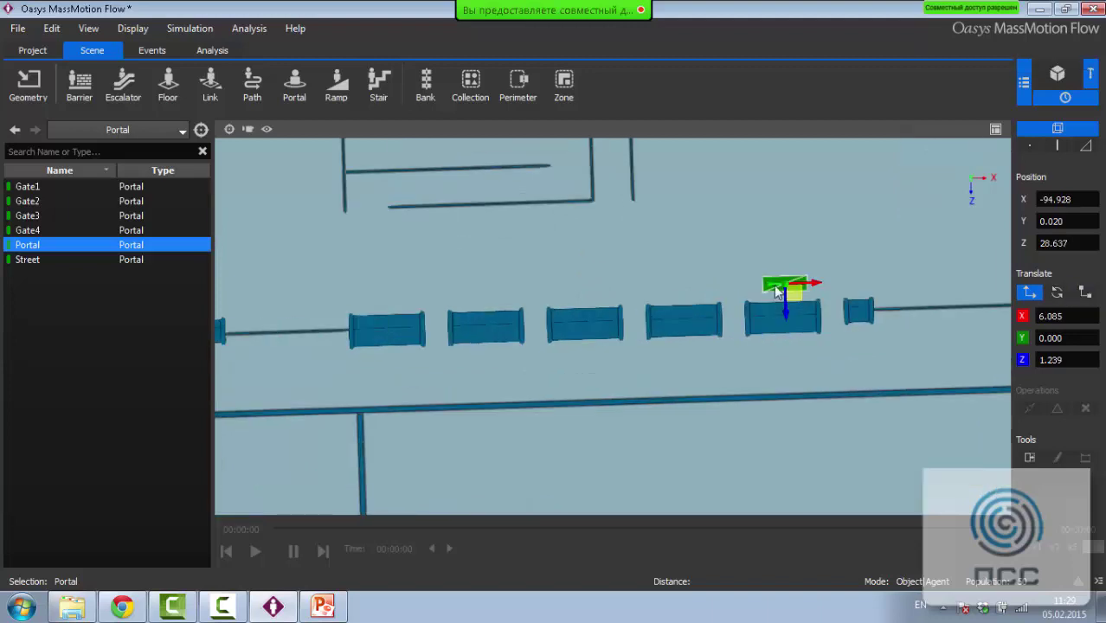
{"action": "left_click", "coordinate": [778, 288]}
{"action": "right_click", "coordinate": [777, 284]}
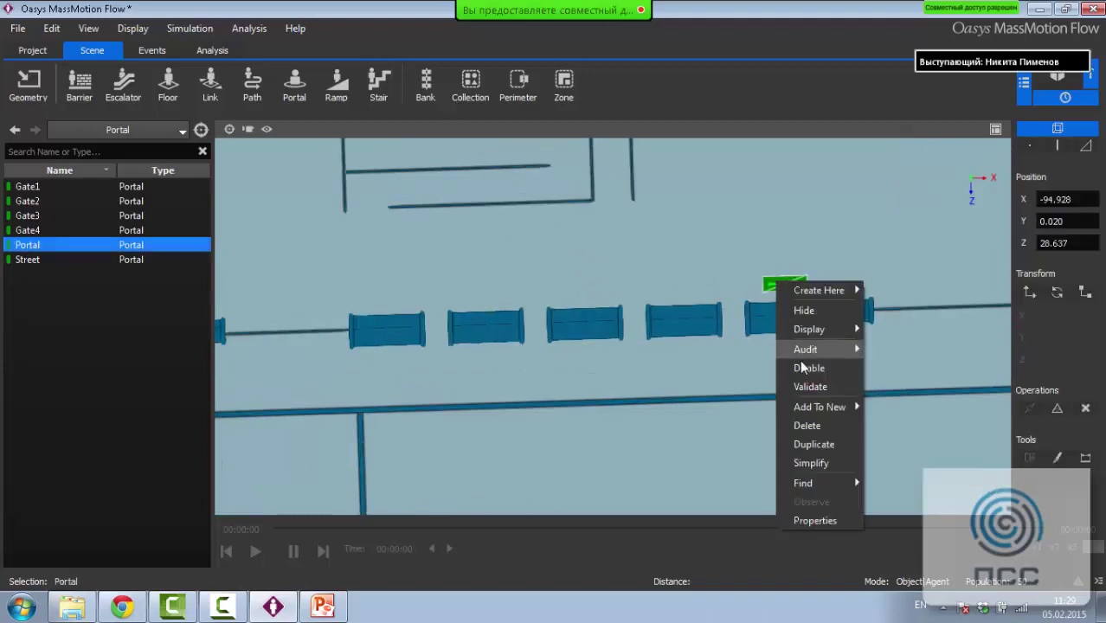
{"action": "left_click", "coordinate": [814, 452]}
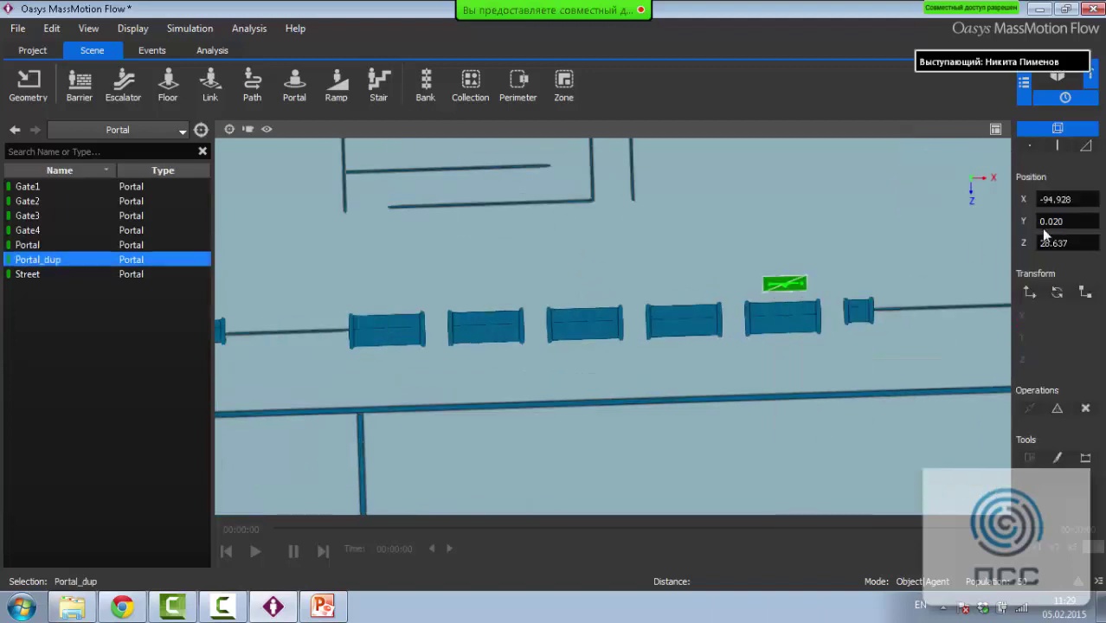
{"action": "left_click", "coordinate": [1029, 292]}
{"action": "left_click_drag", "start_coordinate": [800, 284], "coordinate": [700, 288]}
Duplicate the second counter portal and move the copy along X to the middle counter, at about X -100.954
{"action": "right_click", "coordinate": [701, 295]}
{"action": "left_click", "coordinate": [739, 450]}
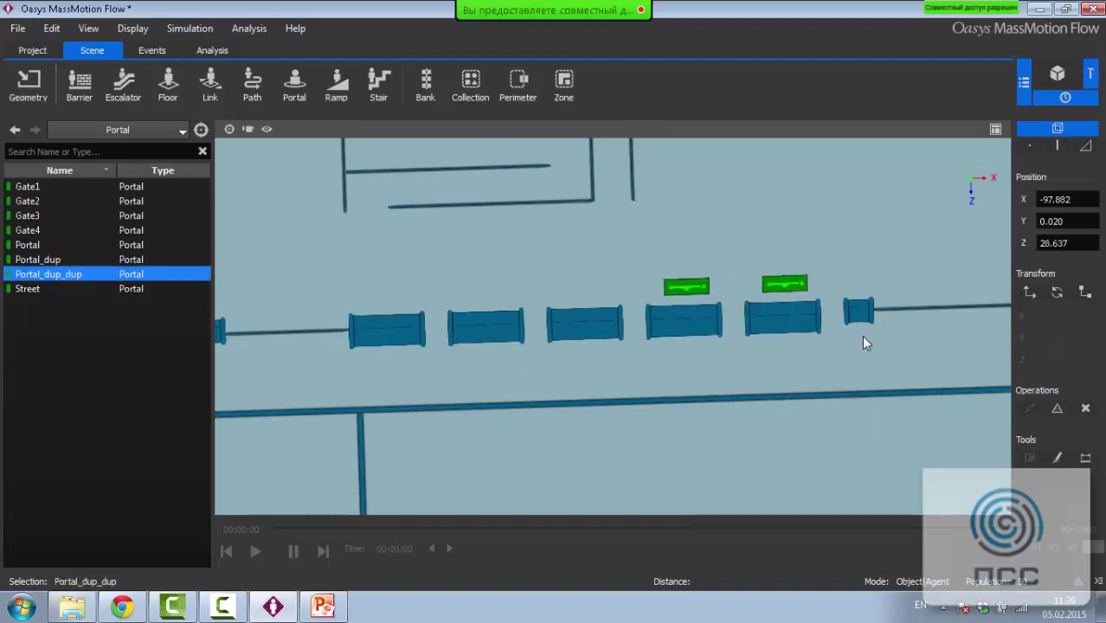
{"action": "left_click", "coordinate": [1029, 292]}
{"action": "left_click_drag", "start_coordinate": [711, 290], "coordinate": [605, 286]}
Duplicate the middle counter's portal and move the copy along X to the fourth counter, at about X -103.788
{"action": "right_click", "coordinate": [604, 293]}
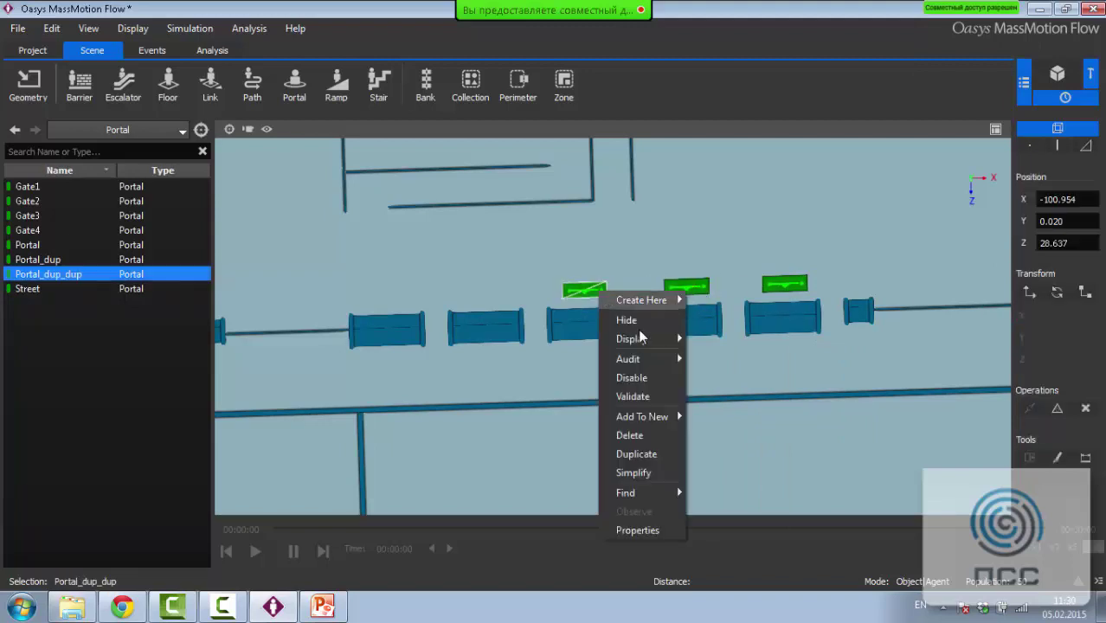
{"action": "left_click", "coordinate": [636, 453]}
{"action": "left_click", "coordinate": [1029, 292]}
{"action": "left_click_drag", "start_coordinate": [611, 292], "coordinate": [517, 298]}
Duplicate the fourth counter's portal and move the copy along X to the fifth counter, at about X -107.022
{"action": "right_click", "coordinate": [509, 291]}
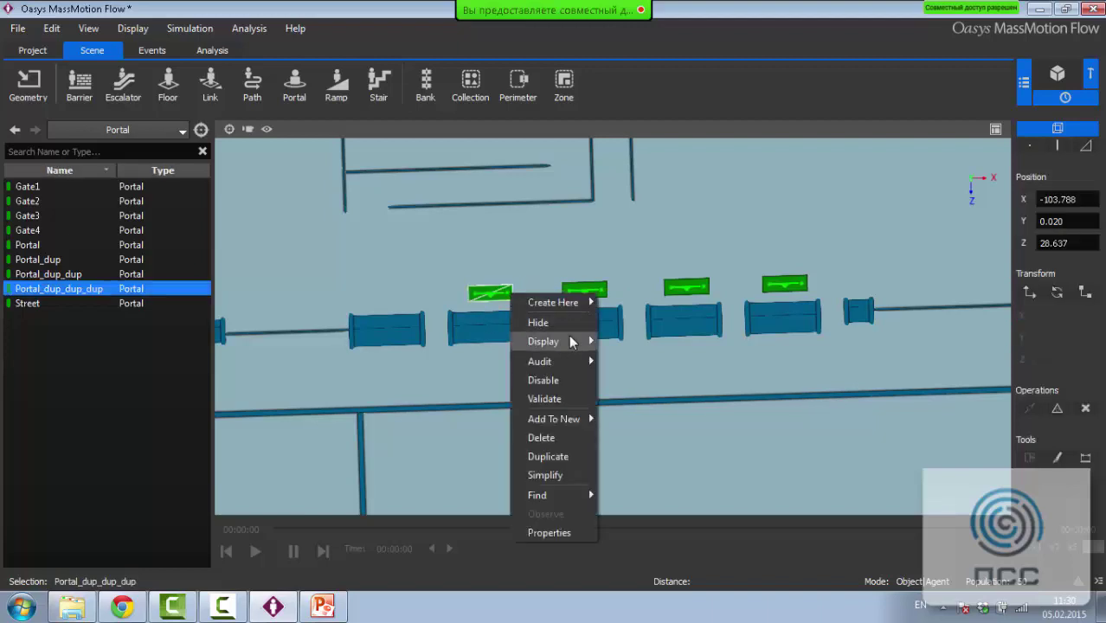
{"action": "left_click", "coordinate": [570, 454]}
{"action": "left_click", "coordinate": [1029, 291]}
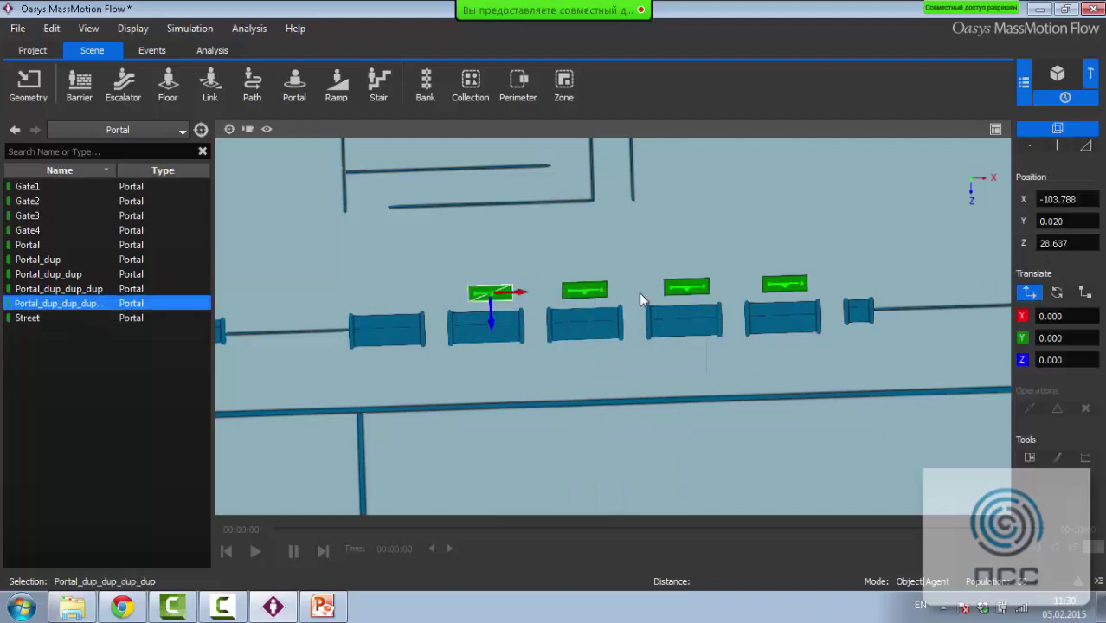
{"action": "left_click_drag", "start_coordinate": [494, 293], "coordinate": [411, 317]}
{"action": "key", "text": "Escape"}
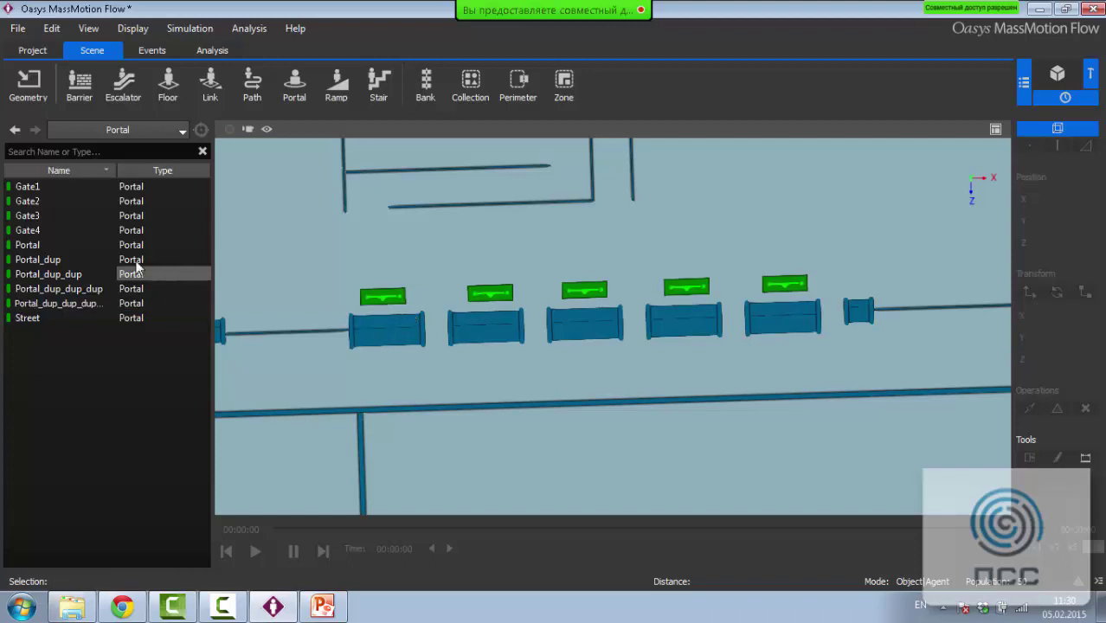
Rename the Portal object as R1-1 and Portal_dup as R1-2
{"action": "left_click", "coordinate": [57, 258]}
{"action": "double_click", "coordinate": [59, 246]}
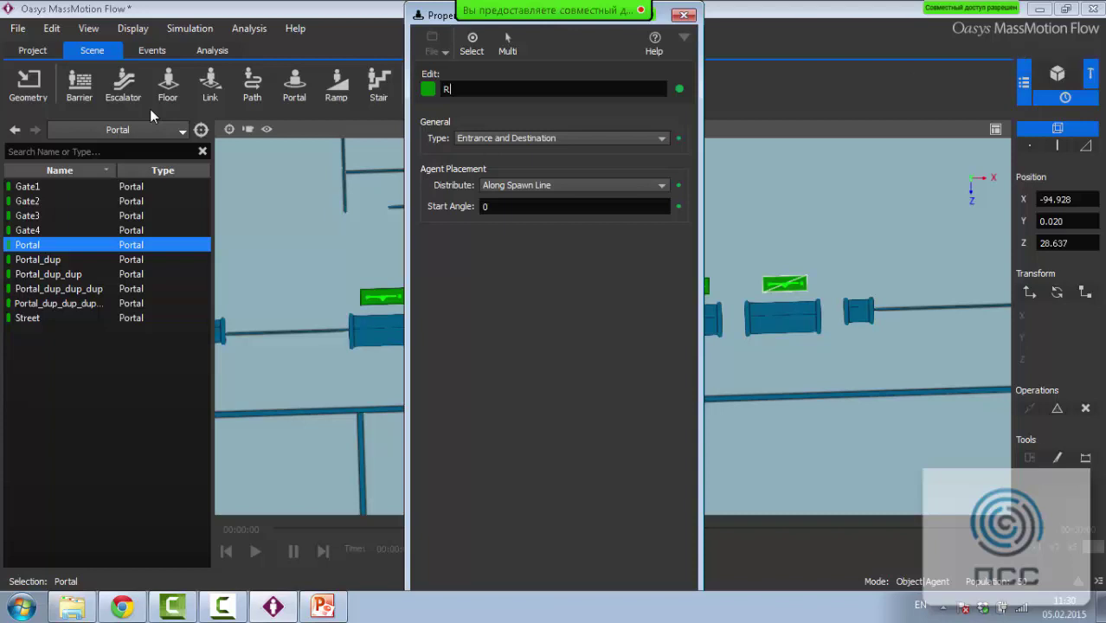
{"action": "key", "text": "Return"}
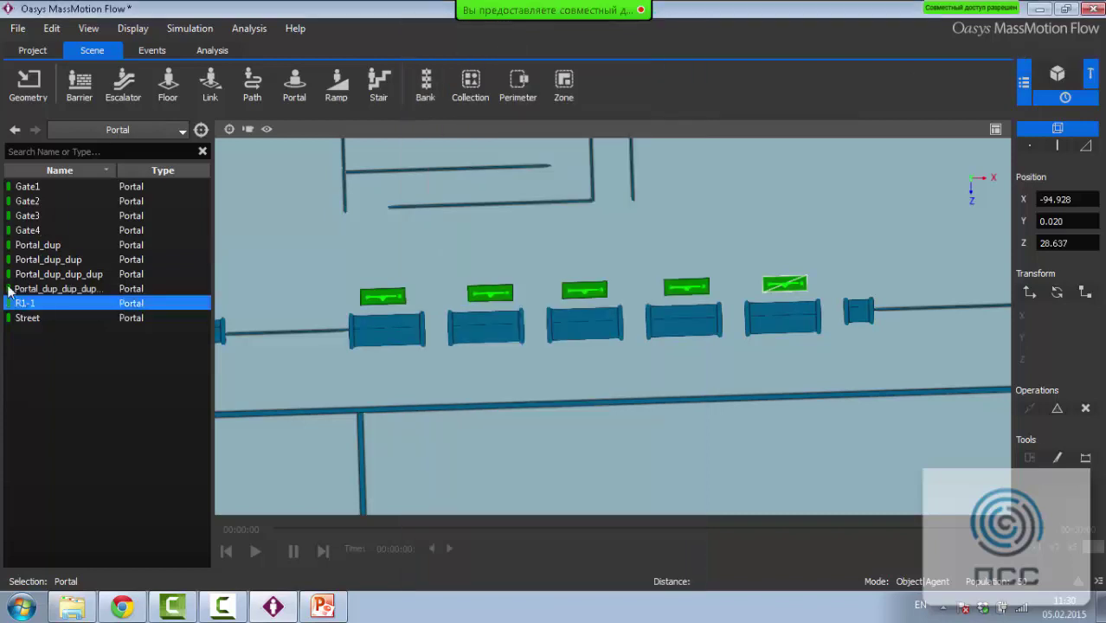
{"action": "left_click", "coordinate": [75, 246]}
{"action": "type", "text": "R1-2"}
{"action": "key", "text": "Return"}
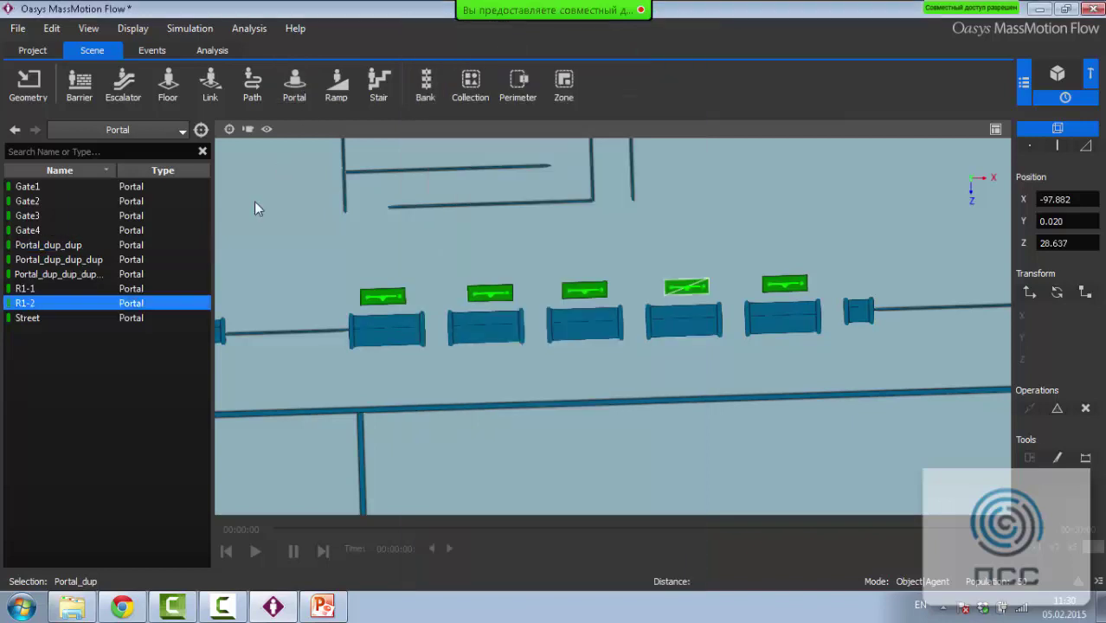
Rename the Portal_dup_dup portal as R1-3 and Portal_dup_dup_dup as R1-4
{"action": "left_click", "coordinate": [97, 247]}
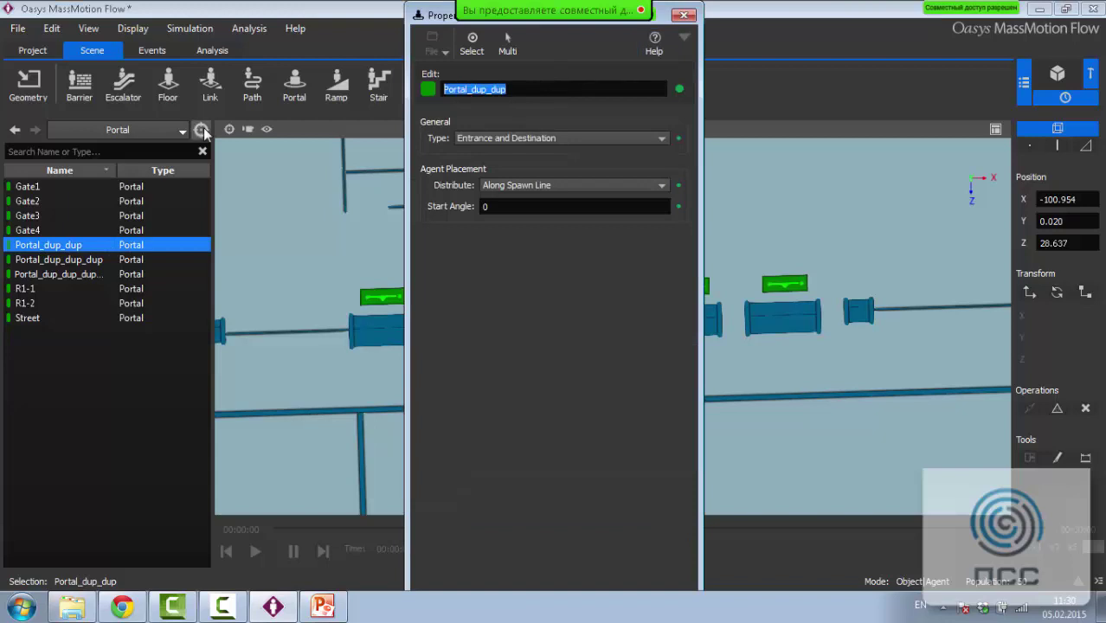
{"action": "type", "text": "R1-3"}
{"action": "key", "text": "Return"}
{"action": "double_click", "coordinate": [59, 246]}
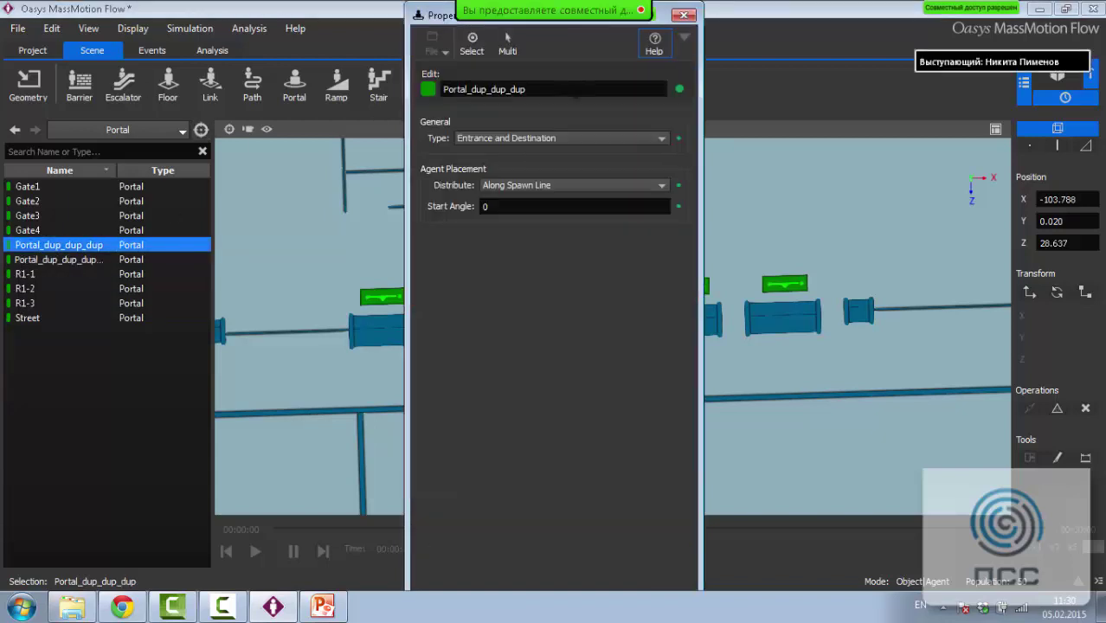
{"action": "type", "text": "R"}
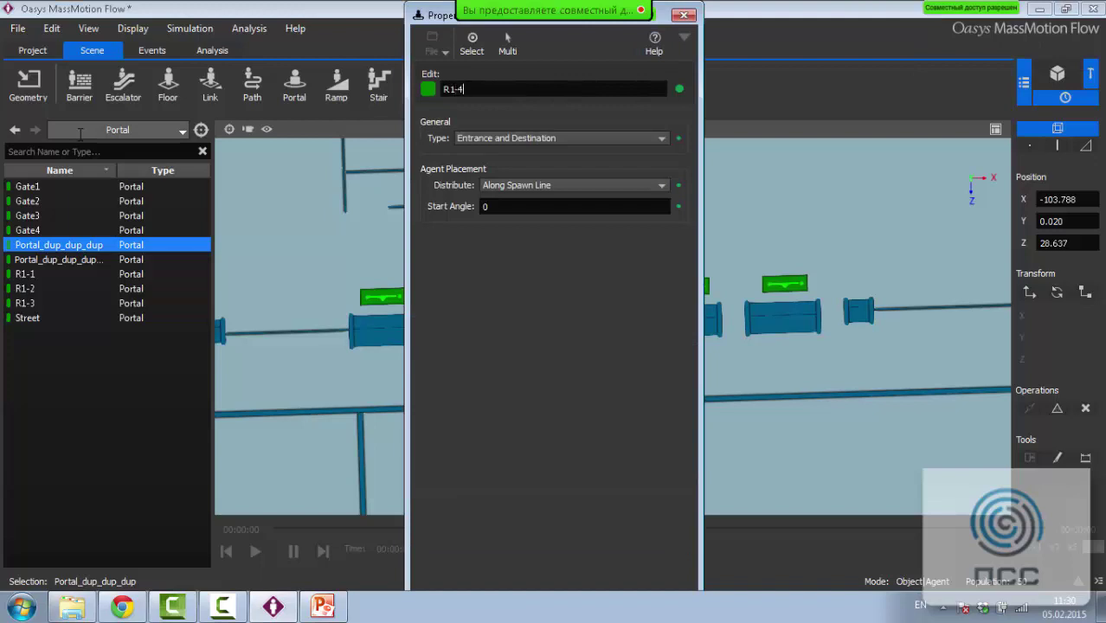
{"action": "type", "text": "1-4"}
{"action": "key", "text": "Return"}
Rename the Portal_dup_dup_dup_dup portal as R1-5
{"action": "double_click", "coordinate": [52, 245]}
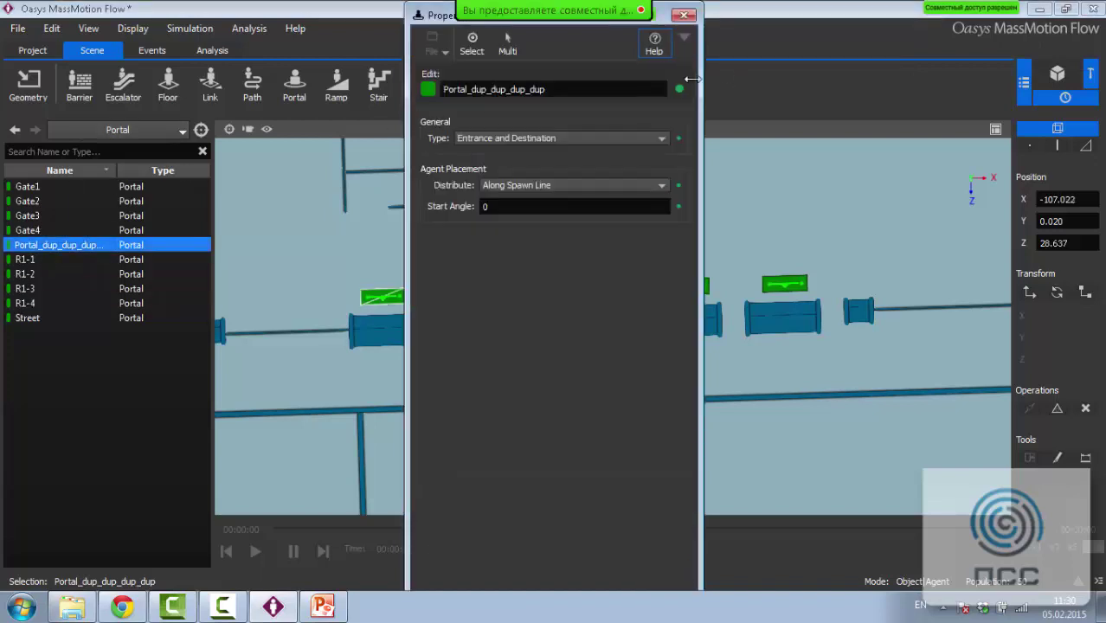
{"action": "type", "text": "R1-"}
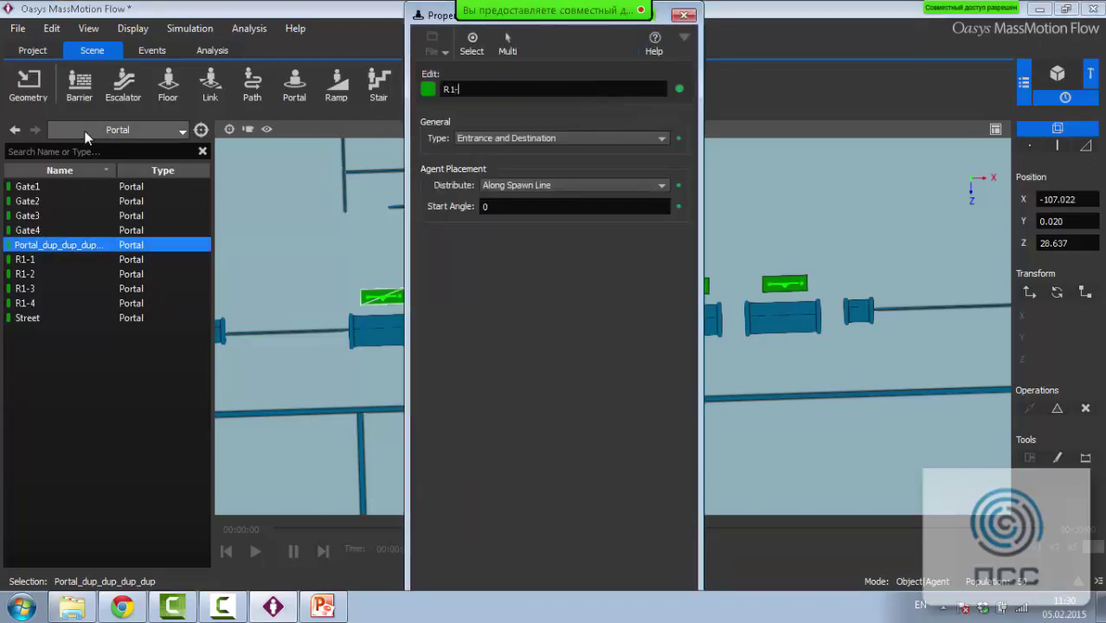
{"action": "type", "text": "5"}
{"action": "key", "text": "Return"}
Select the five portals R1-1 to R1-5 and duplicate them together
{"action": "scroll", "coordinate": [445, 310], "scroll_direction": "up", "scroll_amount": 2}
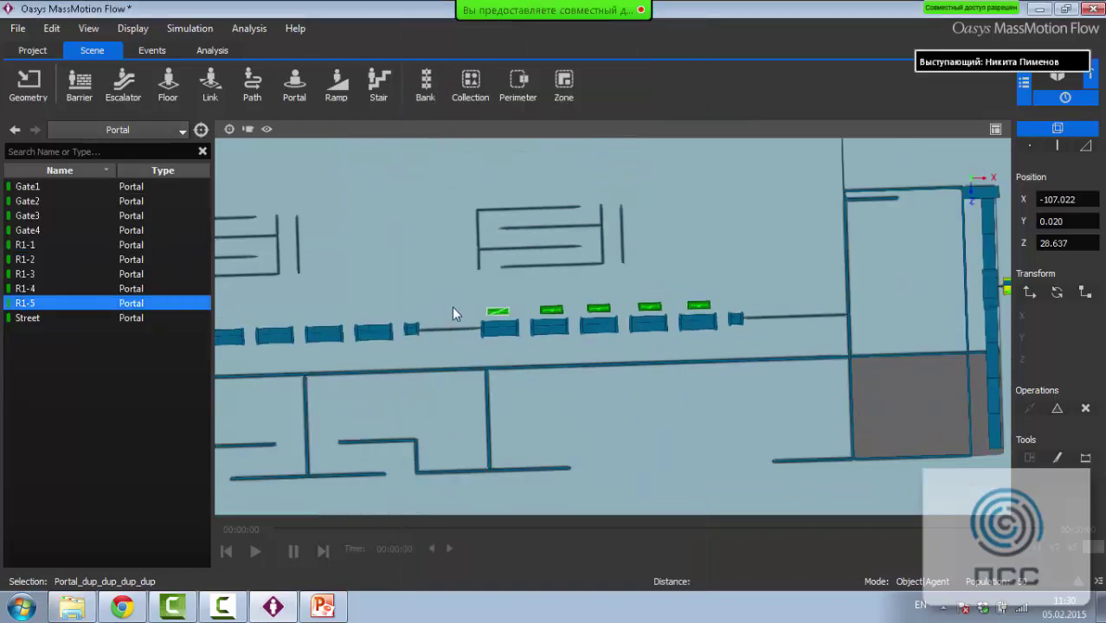
{"action": "left_click", "coordinate": [555, 311], "text": "ctrl"}
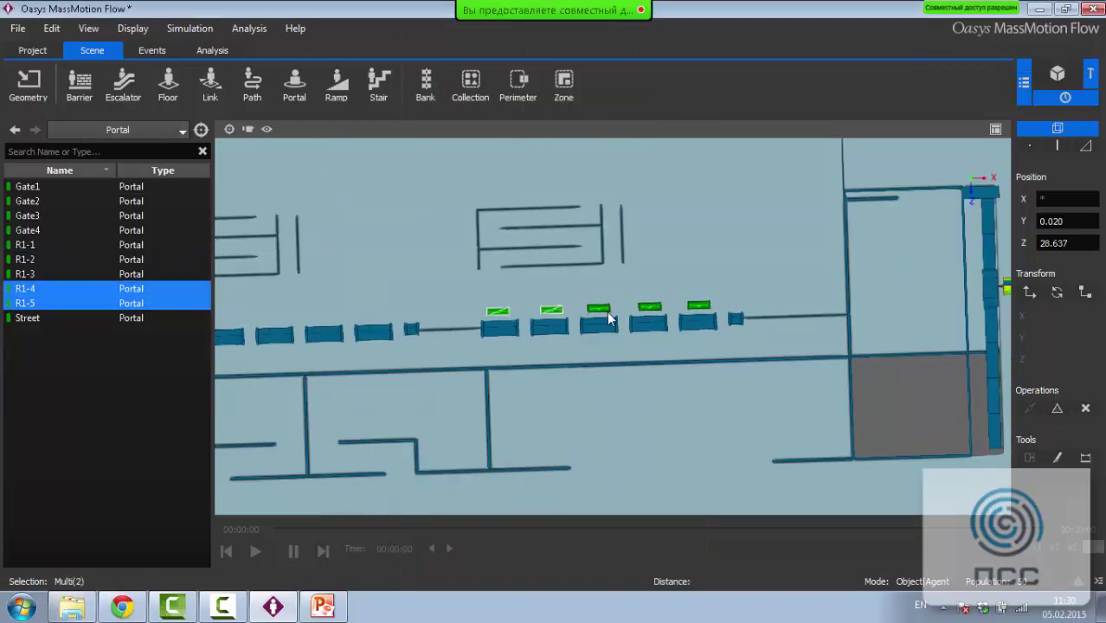
{"action": "left_click", "coordinate": [603, 311], "text": "ctrl"}
{"action": "left_click", "coordinate": [649, 308], "text": "ctrl"}
{"action": "left_click", "coordinate": [698, 306], "text": "ctrl"}
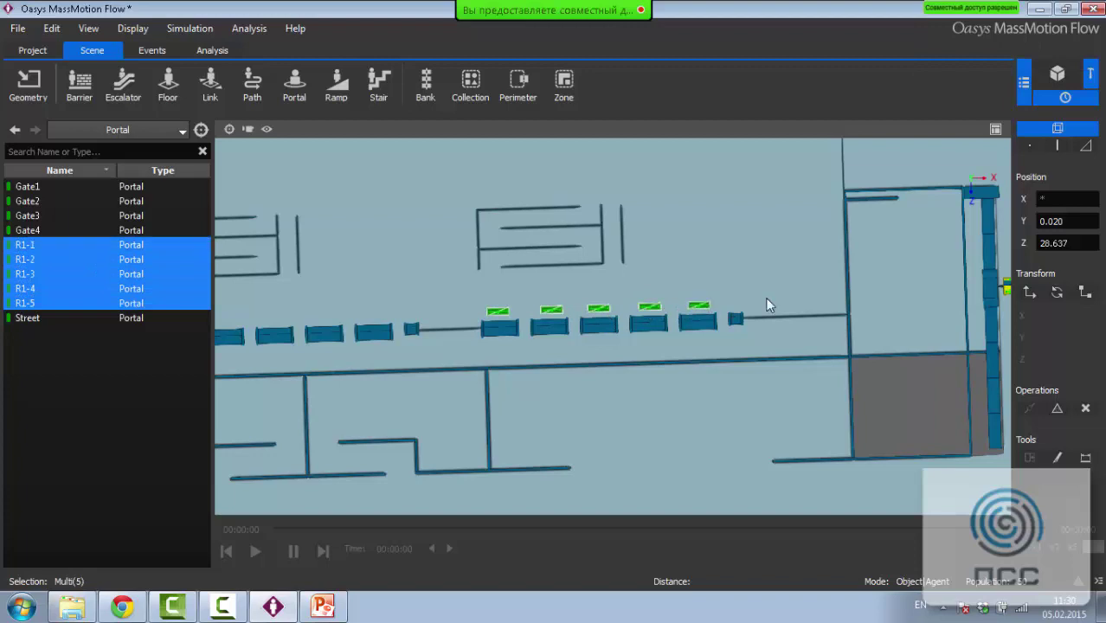
{"action": "right_click", "coordinate": [657, 308]}
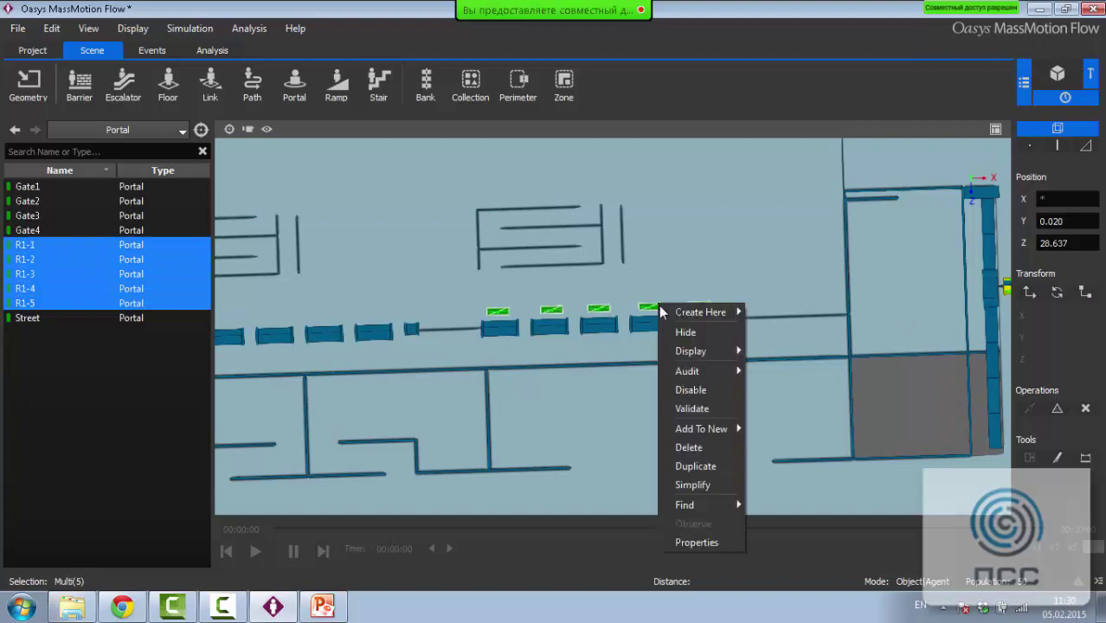
{"action": "left_click", "coordinate": [711, 476]}
Move the five duplicated portals about -19.621 along X to the other row of check-in counters
{"action": "left_click", "coordinate": [1028, 291]}
{"action": "scroll", "coordinate": [773, 339], "scroll_direction": "down", "scroll_amount": 3}
{"action": "middle_click_drag", "start_coordinate": [657, 340], "coordinate": [770, 301]}
{"action": "left_click_drag", "start_coordinate": [734, 280], "coordinate": [467, 297]}
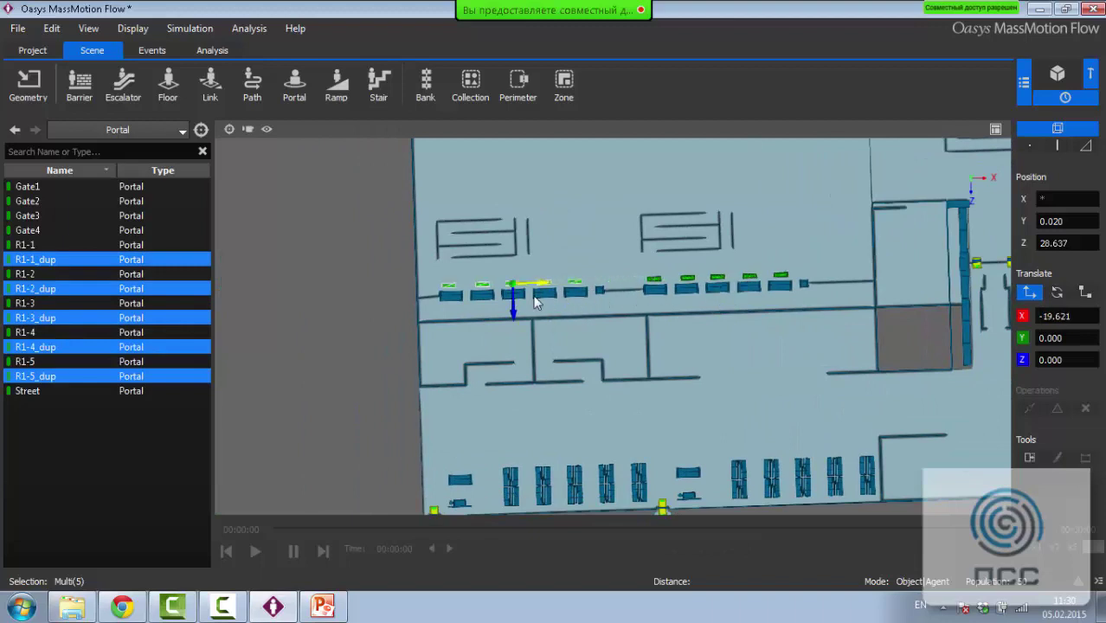
{"action": "left_click", "coordinate": [363, 299]}
Rename the R1-1_dup portal as R2-1
{"action": "double_click", "coordinate": [61, 259]}
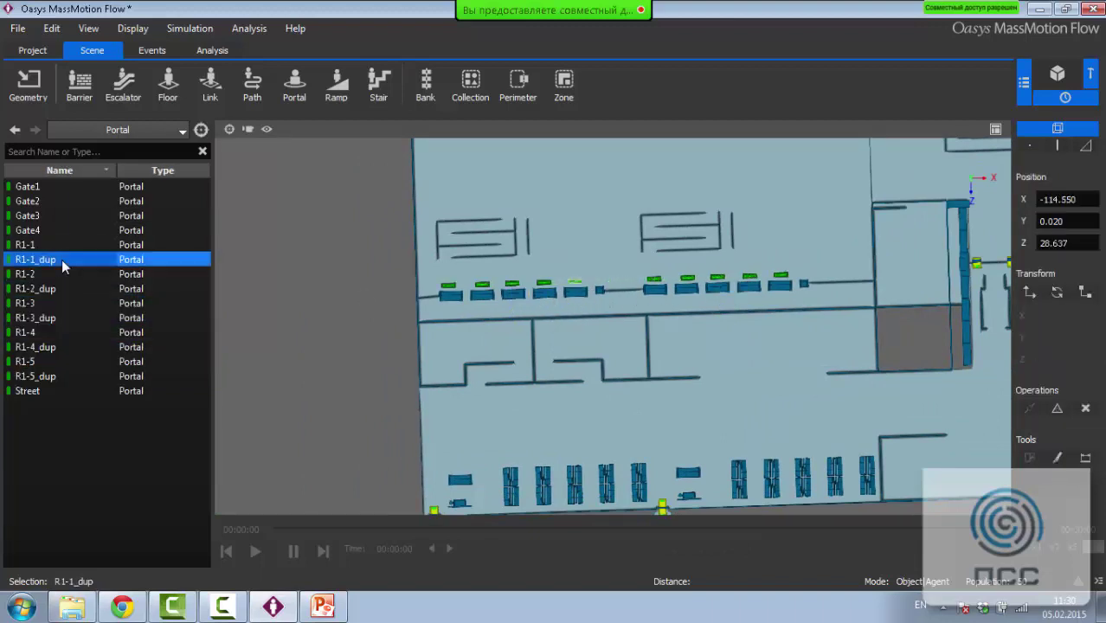
{"action": "left_click_drag", "start_coordinate": [483, 89], "coordinate": [463, 89]}
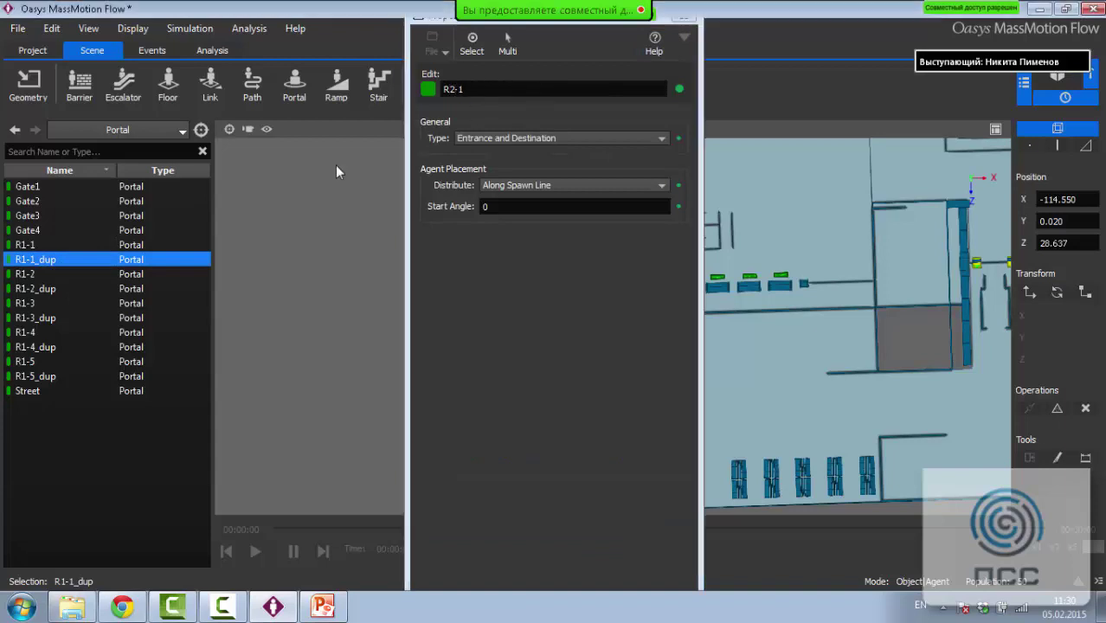
{"action": "key", "text": "Return"}
Rename the R1-2_dup portal as R2-2
{"action": "double_click", "coordinate": [52, 273]}
{"action": "left_click_drag", "start_coordinate": [484, 89], "coordinate": [464, 100]}
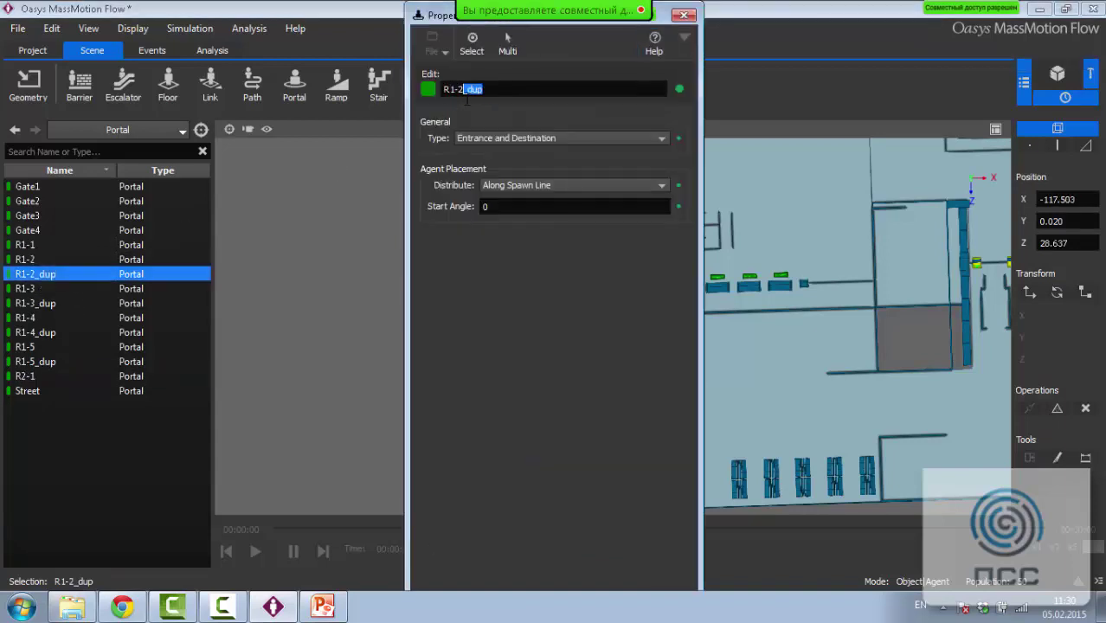
{"action": "key", "text": "BackSpace"}
{"action": "type", "text": "2-2"}
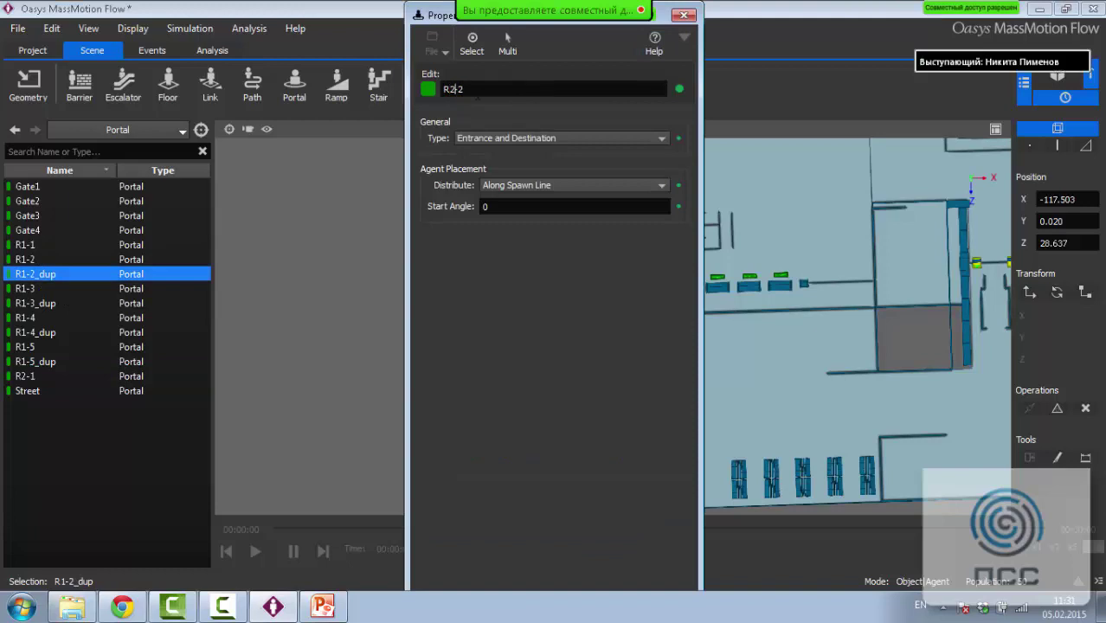
{"action": "key", "text": "Return"}
Rename the R1-3_dup portal as R2-3
{"action": "left_click", "coordinate": [71, 288]}
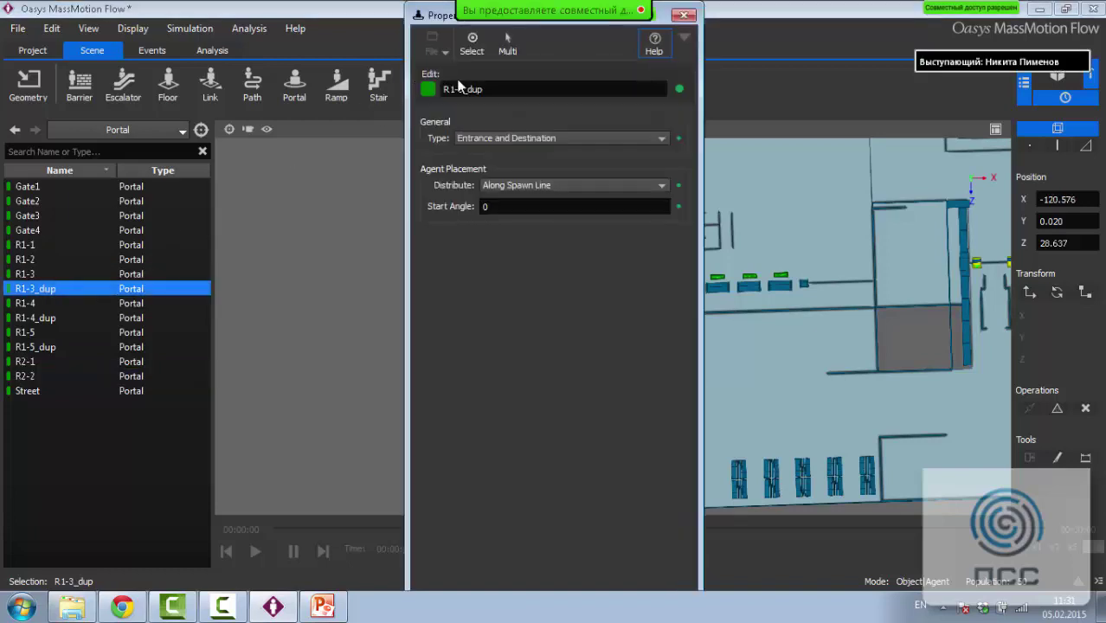
{"action": "left_click_drag", "start_coordinate": [520, 86], "coordinate": [470, 94]}
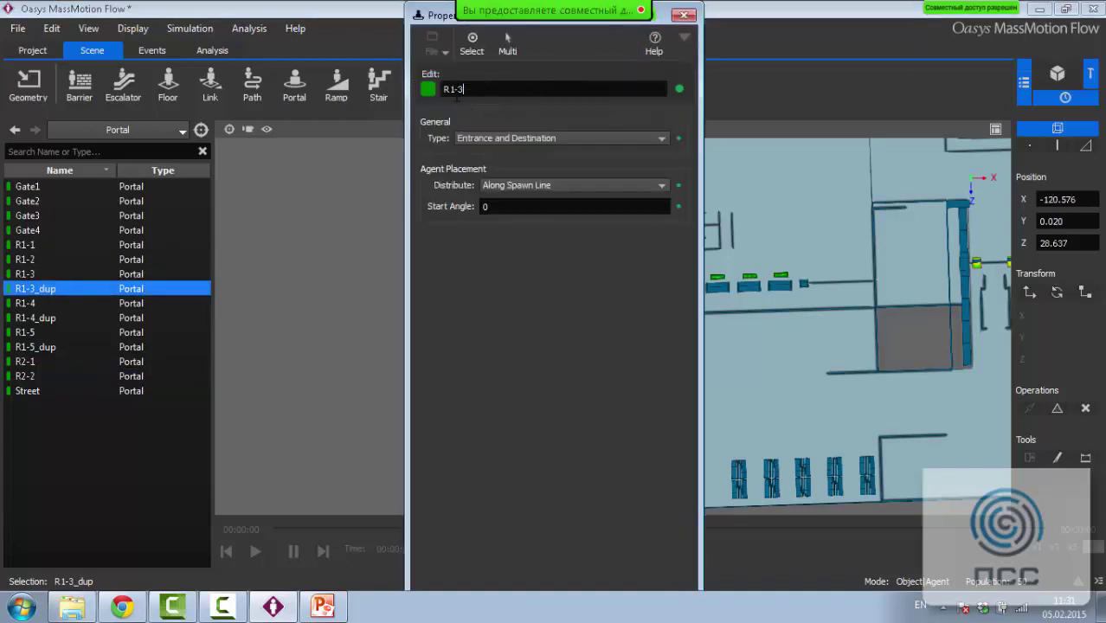
{"action": "left_click", "coordinate": [683, 15]}
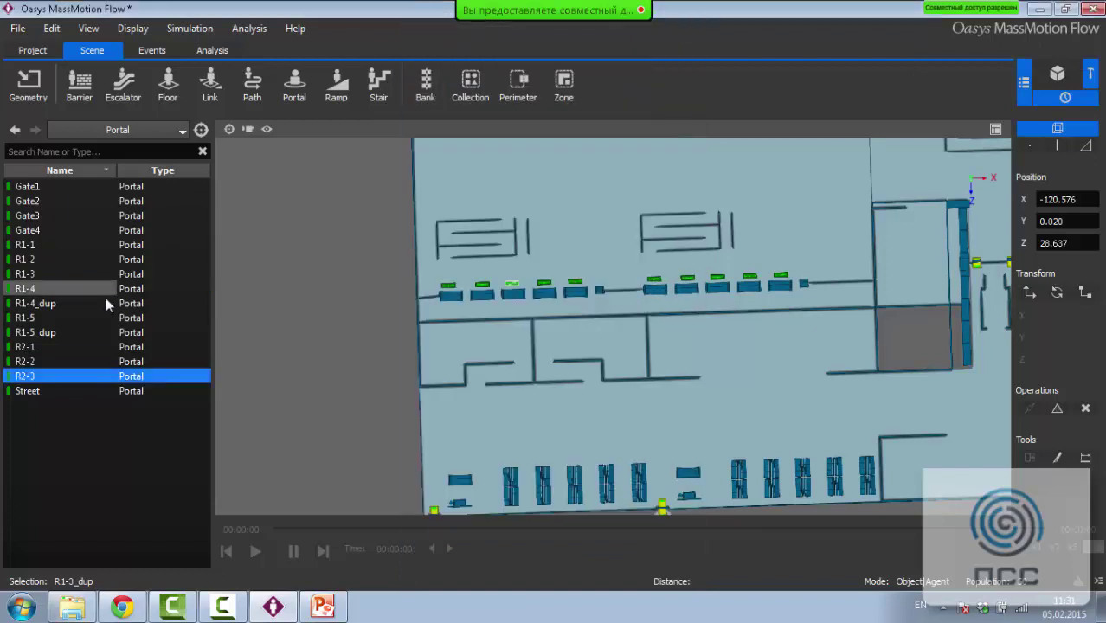
Rename the R1-4_dup portal as R2-4
{"action": "double_click", "coordinate": [99, 304]}
{"action": "left_click", "coordinate": [482, 89]}
{"action": "key", "text": "BackSpace"}
{"action": "left_click", "coordinate": [457, 91]}
{"action": "key", "text": "BackSpace"}
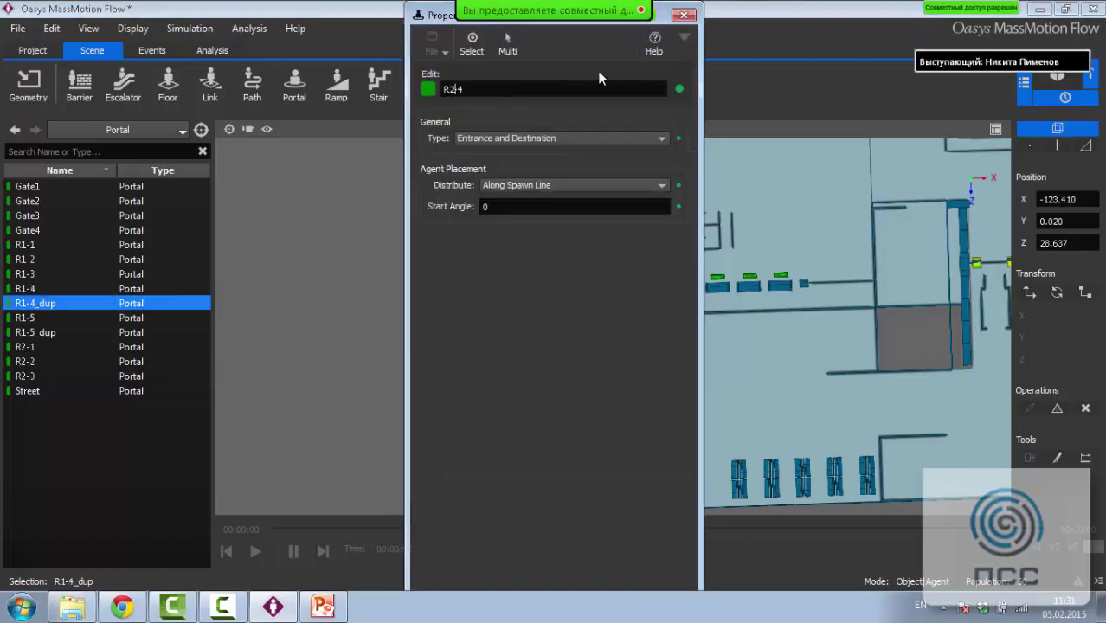
{"action": "key", "text": "Return"}
Rename the R1-5_dup portal as R2-5
{"action": "left_click", "coordinate": [52, 317]}
{"action": "left_click_drag", "start_coordinate": [506, 90], "coordinate": [453, 103]}
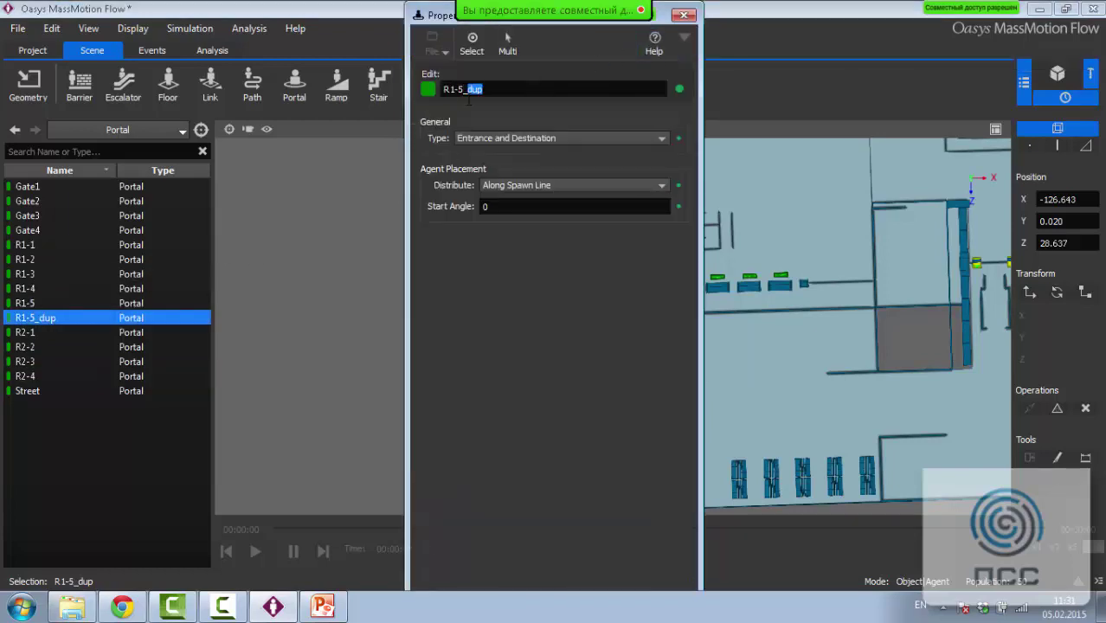
{"action": "key", "text": "BackSpace"}
{"action": "left_click", "coordinate": [683, 15]}
{"action": "scroll", "coordinate": [519, 227], "scroll_direction": "down", "scroll_amount": 3}
{"action": "middle_click_drag", "start_coordinate": [519, 228], "coordinate": [216, 257]}
{"action": "middle_click_drag", "start_coordinate": [674, 284], "coordinate": [603, 291]}
{"action": "left_click", "coordinate": [636, 330]}
{"action": "scroll", "coordinate": [635, 336], "scroll_direction": "up", "scroll_amount": 5}
{"action": "scroll", "coordinate": [620, 311], "scroll_direction": "down", "scroll_amount": 3}
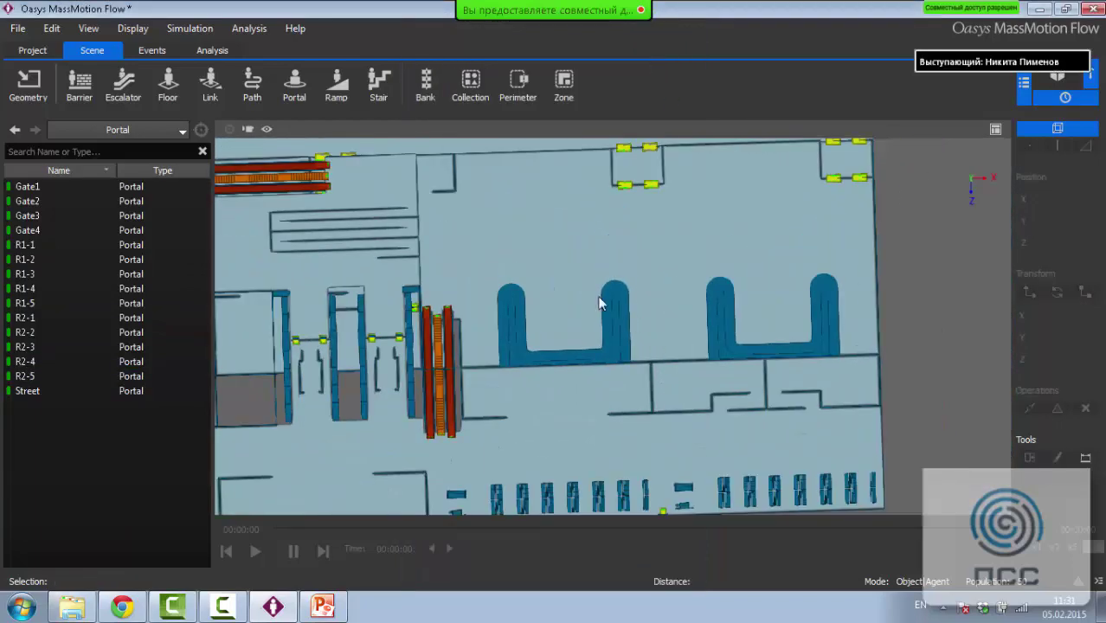
{"action": "left_click", "coordinate": [574, 292]}
{"action": "left_click", "coordinate": [295, 82]}
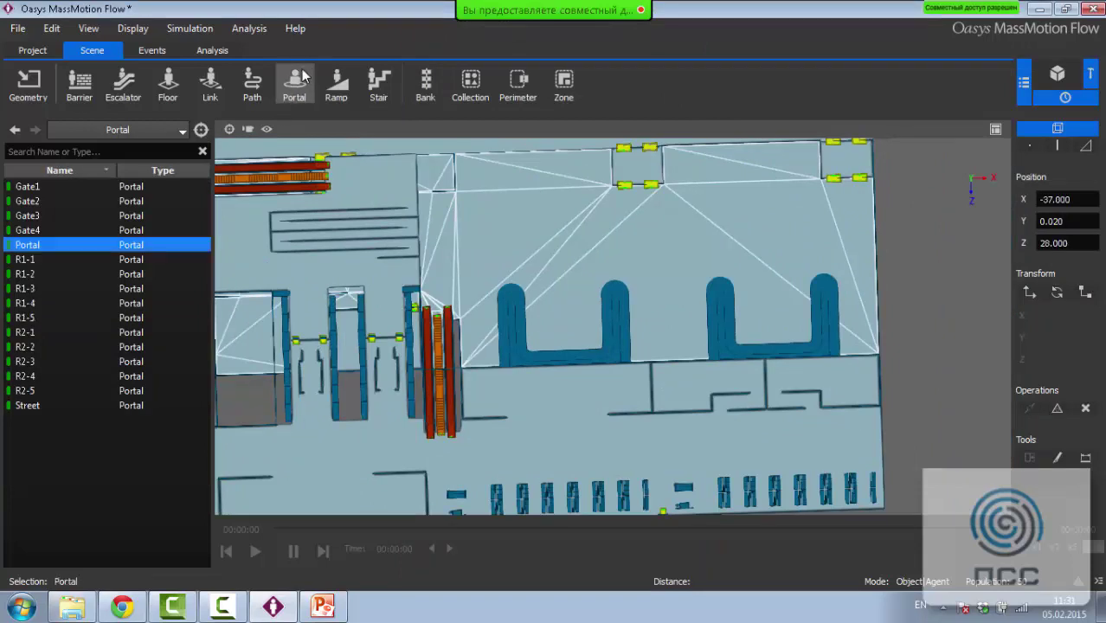
{"action": "scroll", "coordinate": [784, 334], "scroll_direction": "up", "scroll_amount": 5}
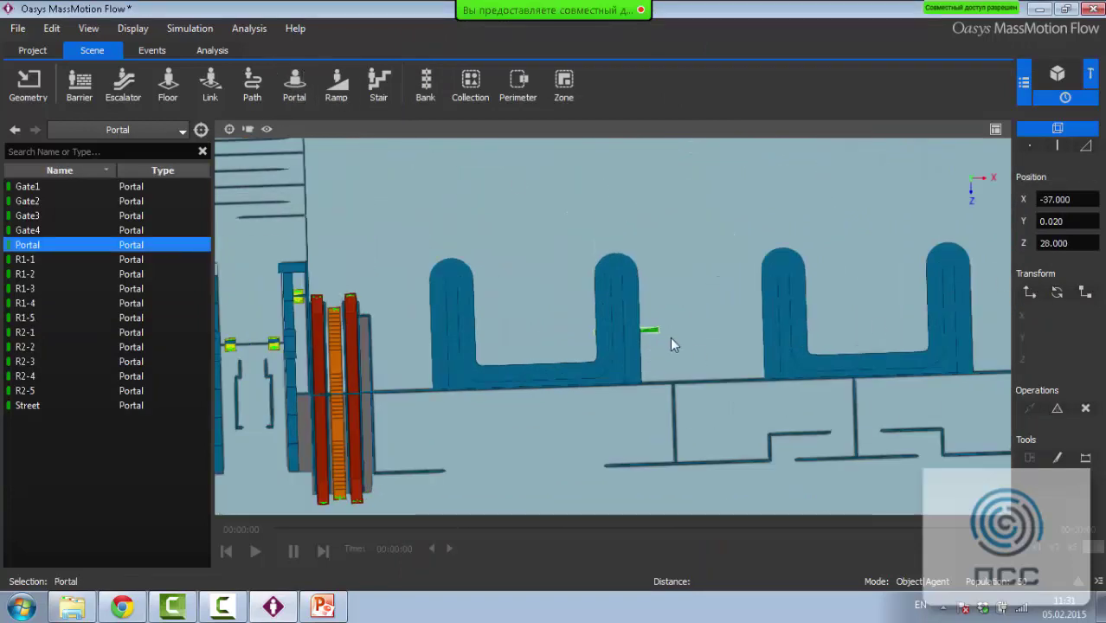
{"action": "scroll", "coordinate": [647, 332], "scroll_direction": "up", "scroll_amount": 4}
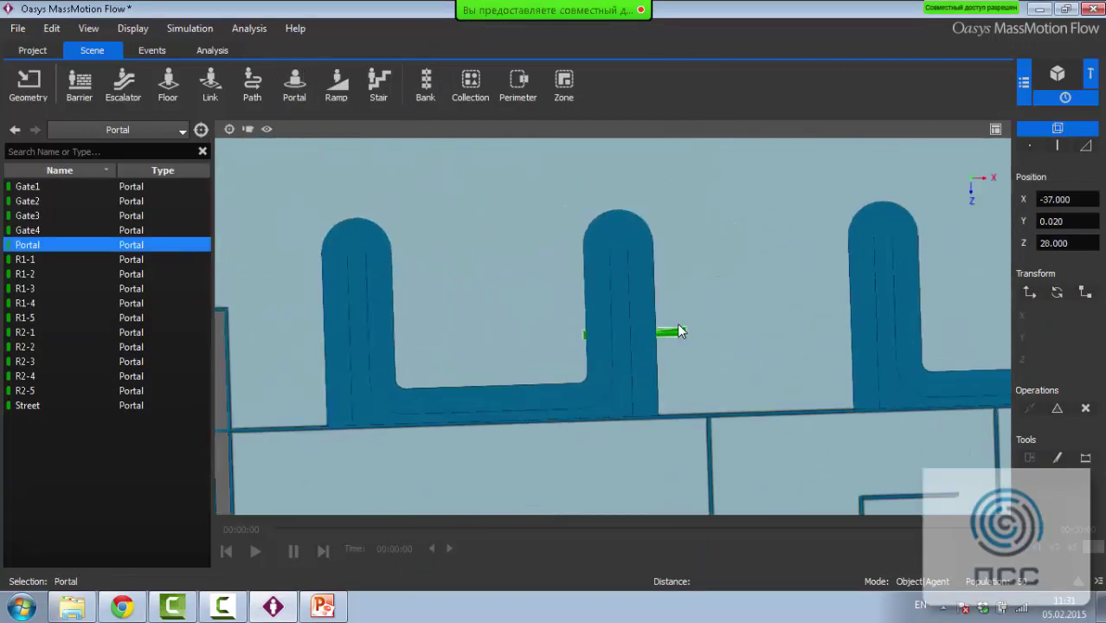
{"action": "key", "text": "Escape"}
Create a portal on the baggage hall floor and move it inside the first U-shaped carousel, at about X -44.004, Z 28.218
{"action": "scroll", "coordinate": [558, 220], "scroll_direction": "down", "scroll_amount": 5}
{"action": "right_click", "coordinate": [531, 199]}
{"action": "mouse_move", "coordinate": [573, 206]}
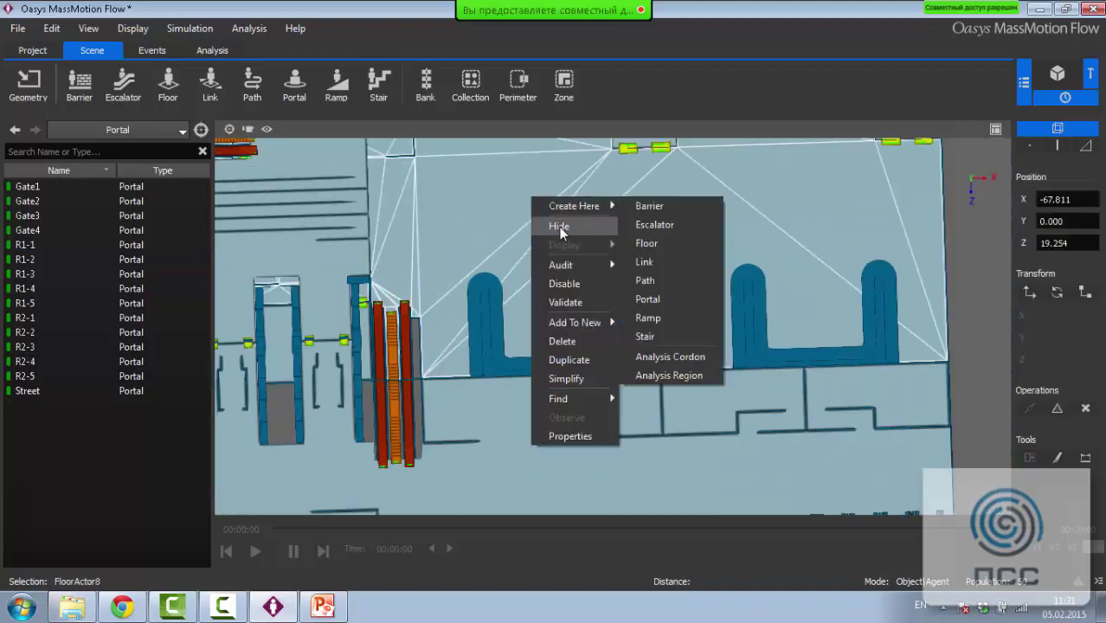
{"action": "left_click", "coordinate": [675, 294]}
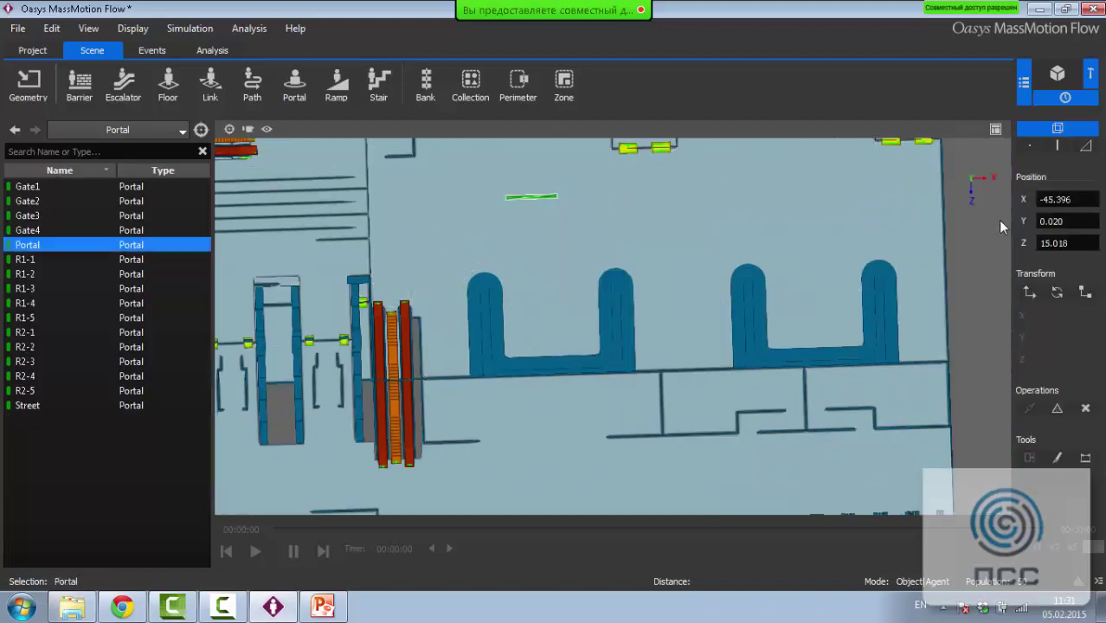
{"action": "left_click", "coordinate": [1033, 286]}
{"action": "left_click_drag", "start_coordinate": [534, 236], "coordinate": [554, 355]}
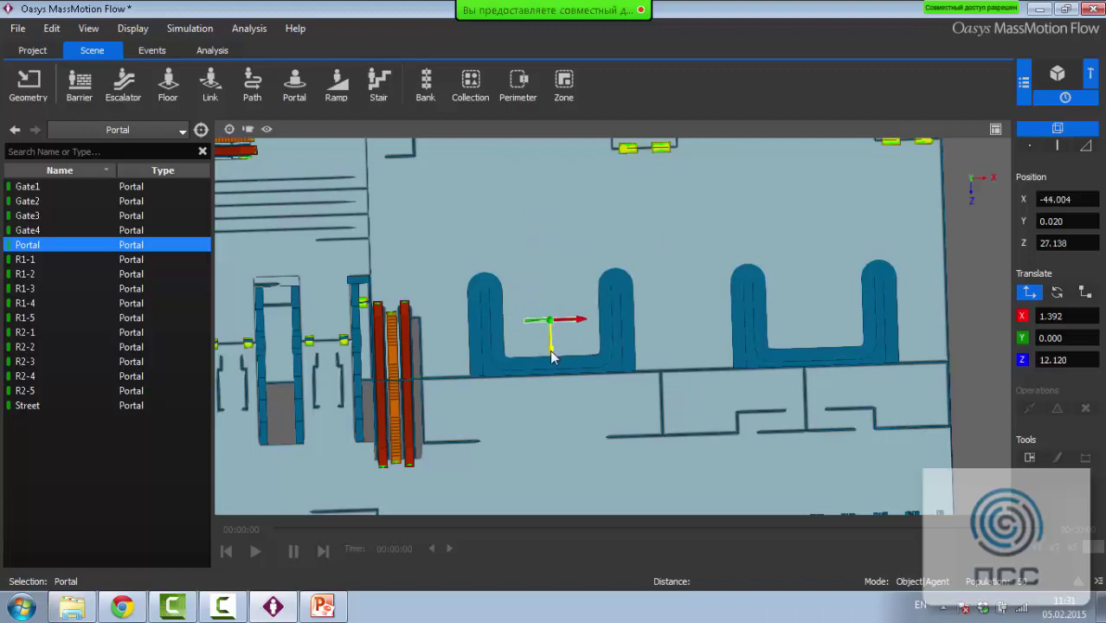
Rename the new carousel portal as B1
{"action": "double_click", "coordinate": [50, 244]}
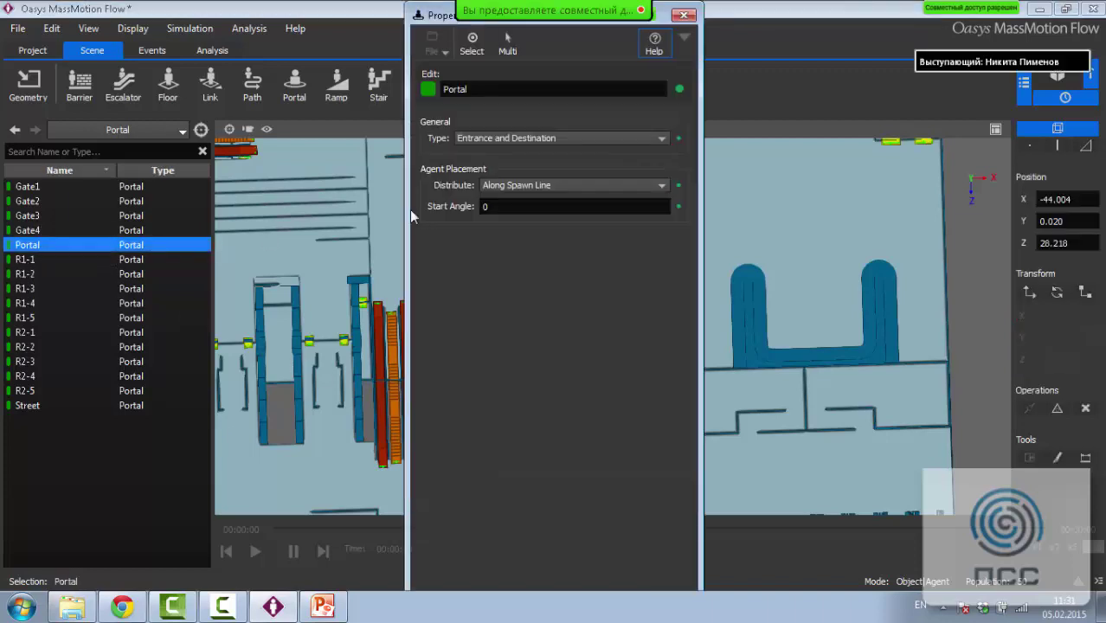
{"action": "double_click", "coordinate": [485, 89]}
{"action": "type", "text": "B1"}
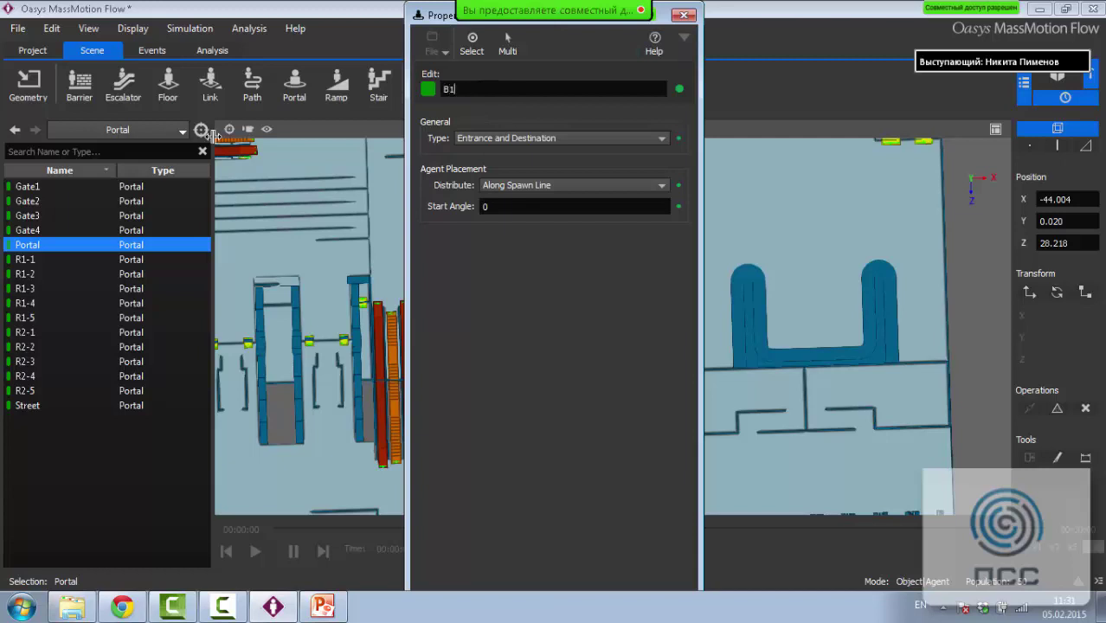
Duplicate portal B1 and move the copy along X into the second U-shaped carousel, to about X -19.232
{"action": "scroll", "coordinate": [864, 333], "scroll_direction": "down", "scroll_amount": 2}
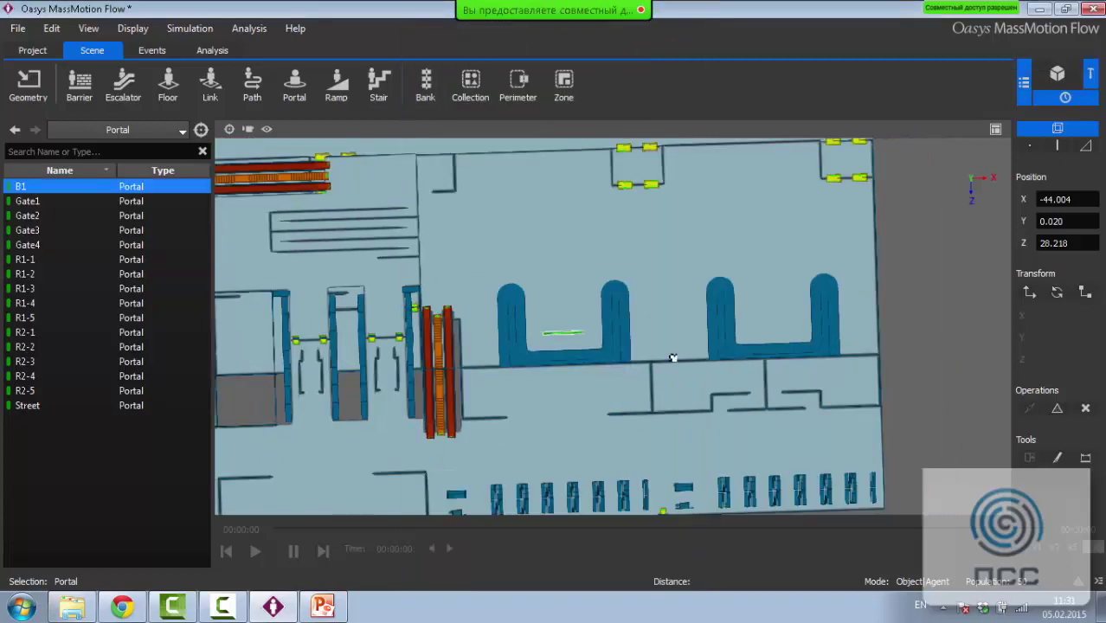
{"action": "middle_click_drag", "start_coordinate": [734, 344], "coordinate": [558, 369]}
{"action": "scroll", "coordinate": [484, 363], "scroll_direction": "up", "scroll_amount": 2}
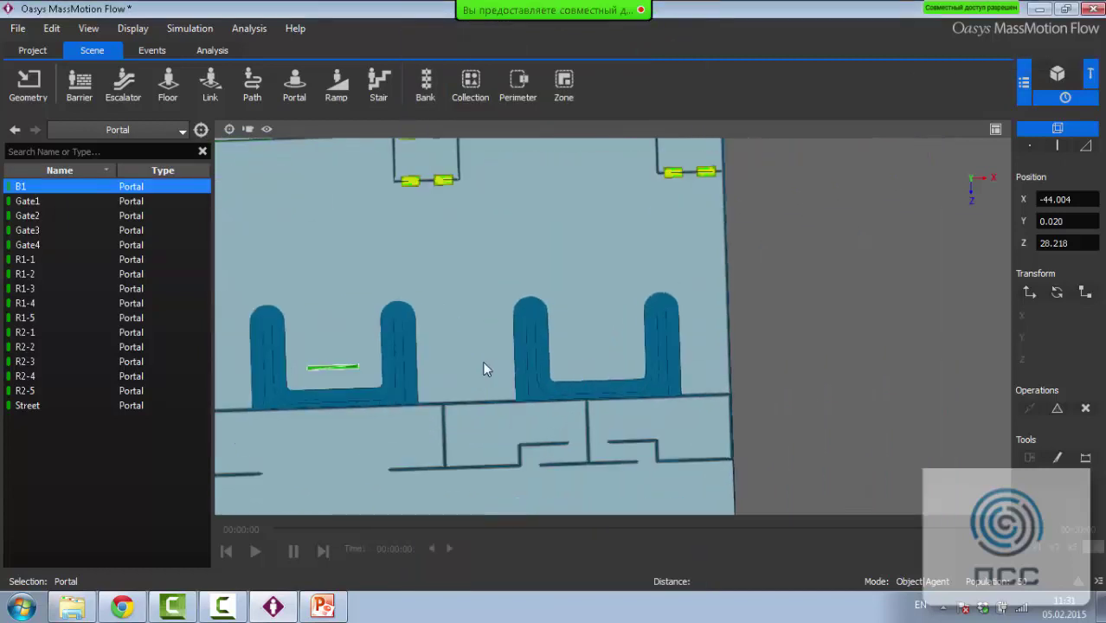
{"action": "right_click", "coordinate": [327, 367]}
{"action": "left_click", "coordinate": [365, 532]}
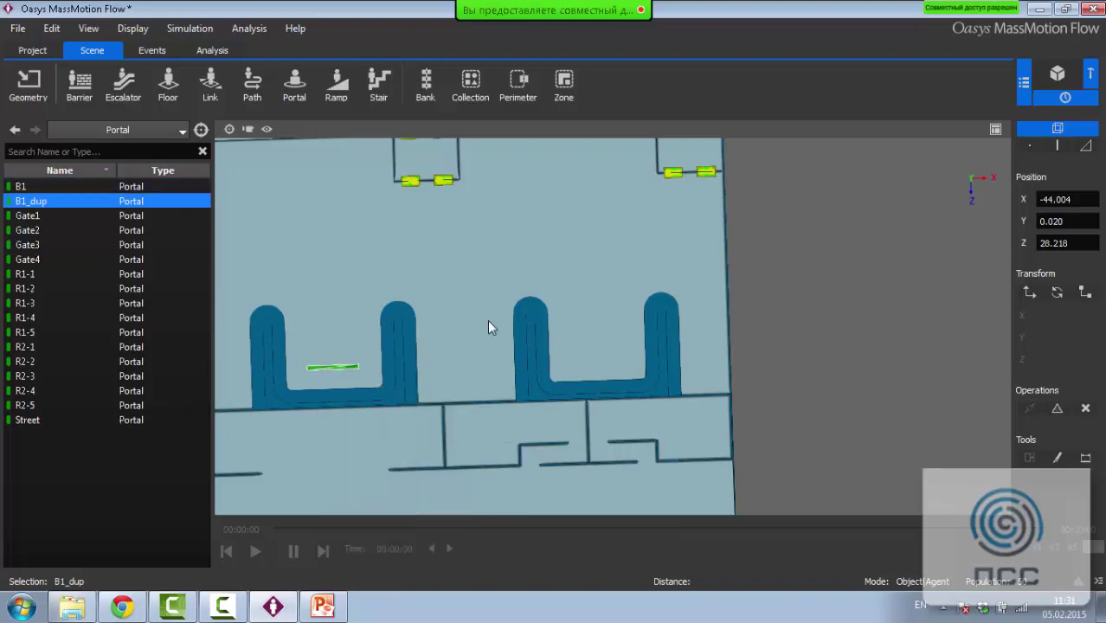
{"action": "left_click", "coordinate": [1030, 293]}
{"action": "left_click_drag", "start_coordinate": [346, 367], "coordinate": [617, 344]}
{"action": "left_click", "coordinate": [603, 369]}
Rename the B1_dup portal as B2
{"action": "double_click", "coordinate": [601, 362]}
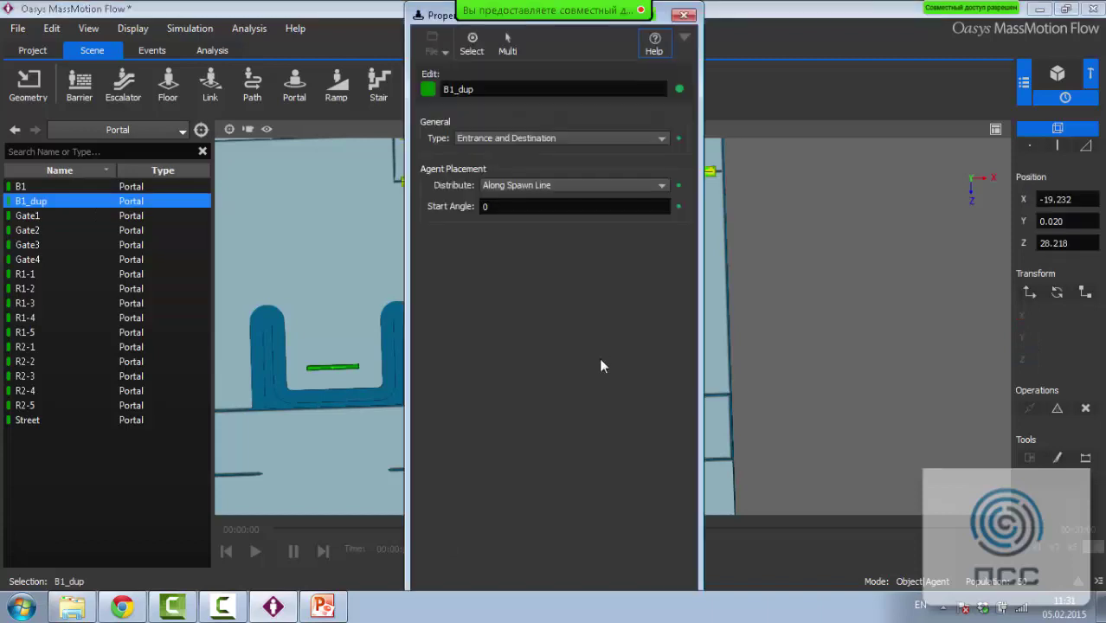
{"action": "double_click", "coordinate": [461, 91]}
{"action": "type", "text": "B2"}
{"action": "key", "text": "Return"}
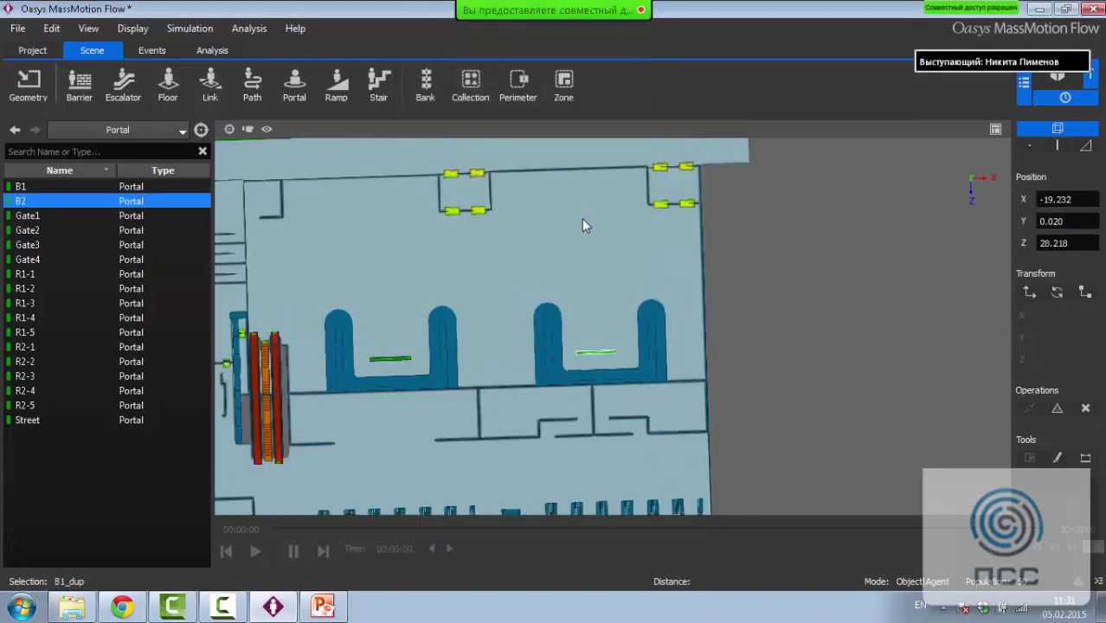
Examine how the entrance door links connect the terminal floor to the street floor beside the Street portal
{"action": "scroll", "coordinate": [460, 442], "scroll_direction": "down", "scroll_amount": 2}
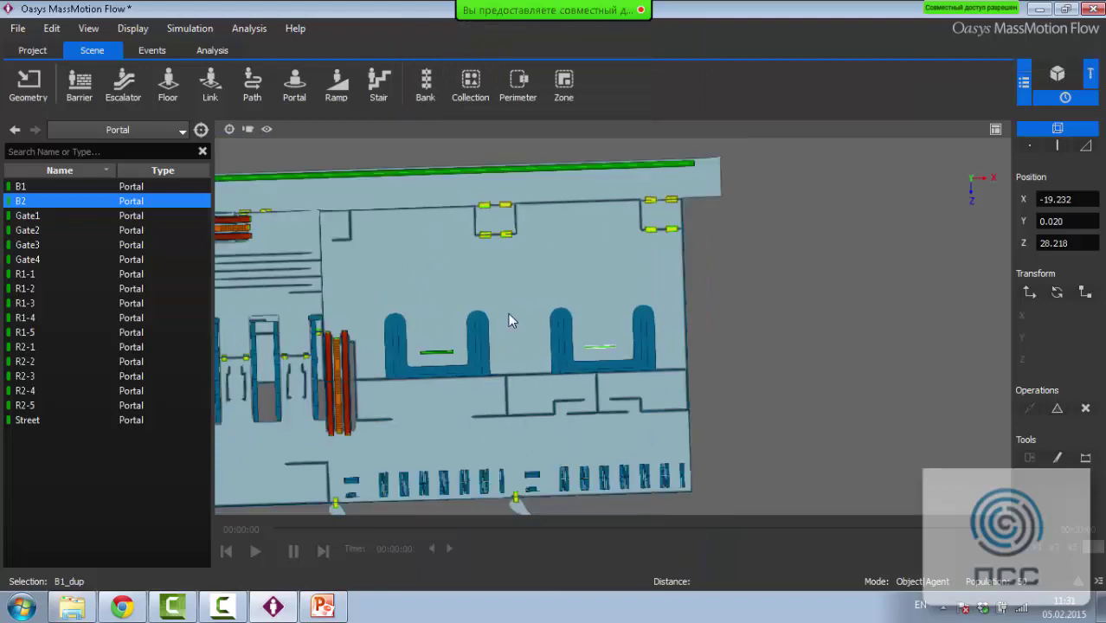
{"action": "middle_click_drag", "start_coordinate": [506, 315], "coordinate": [673, 328]}
{"action": "mouse_move", "coordinate": [674, 328]}
{"action": "right_mouse_down"}
{"action": "mouse_move", "coordinate": [661, 319]}
{"action": "mouse_move", "coordinate": [677, 314]}
{"action": "mouse_move", "coordinate": [667, 319]}
{"action": "right_mouse_up"}
{"action": "middle_click_drag", "start_coordinate": [668, 319], "coordinate": [680, 380]}
{"action": "scroll", "coordinate": [708, 266], "scroll_direction": "down", "scroll_amount": 1}
{"action": "scroll", "coordinate": [633, 321], "scroll_direction": "up", "scroll_amount": 2}
{"action": "middle_click_drag", "start_coordinate": [722, 180], "coordinate": [656, 359]}
{"action": "scroll", "coordinate": [614, 363], "scroll_direction": "down", "scroll_amount": 2}
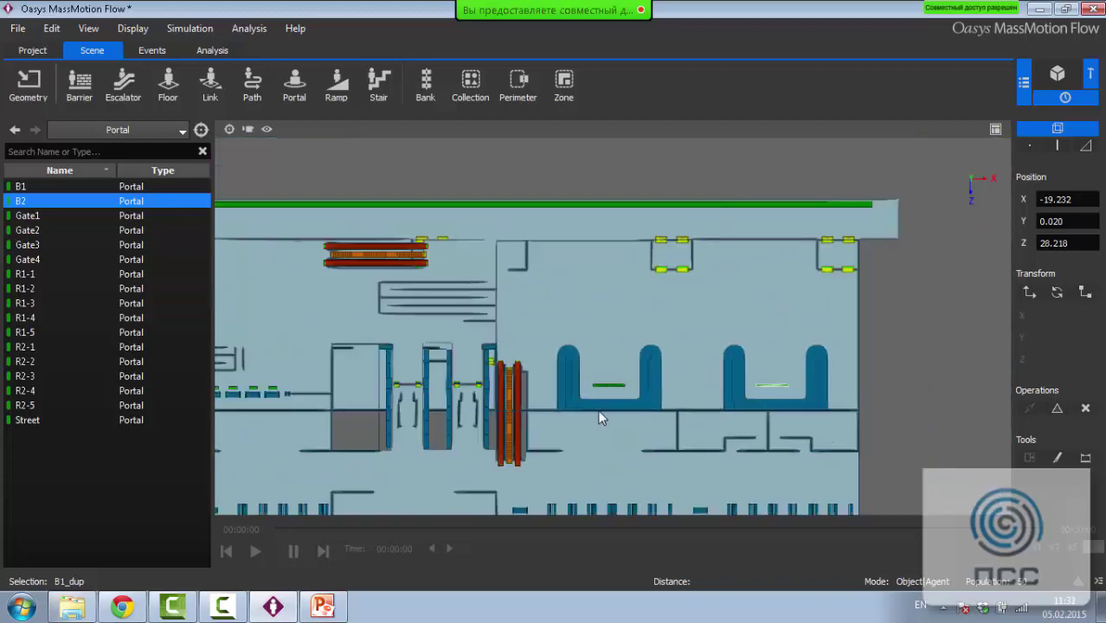
{"action": "scroll", "coordinate": [722, 223], "scroll_direction": "up", "scroll_amount": 4}
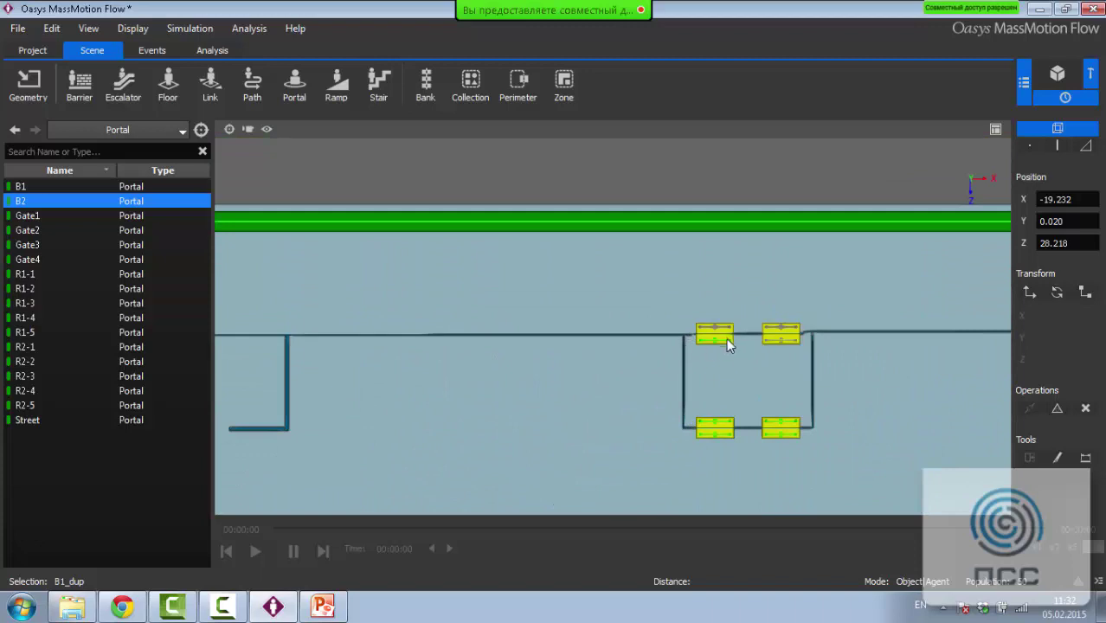
{"action": "scroll", "coordinate": [724, 351], "scroll_direction": "up", "scroll_amount": 3}
{"action": "left_click", "coordinate": [722, 277]}
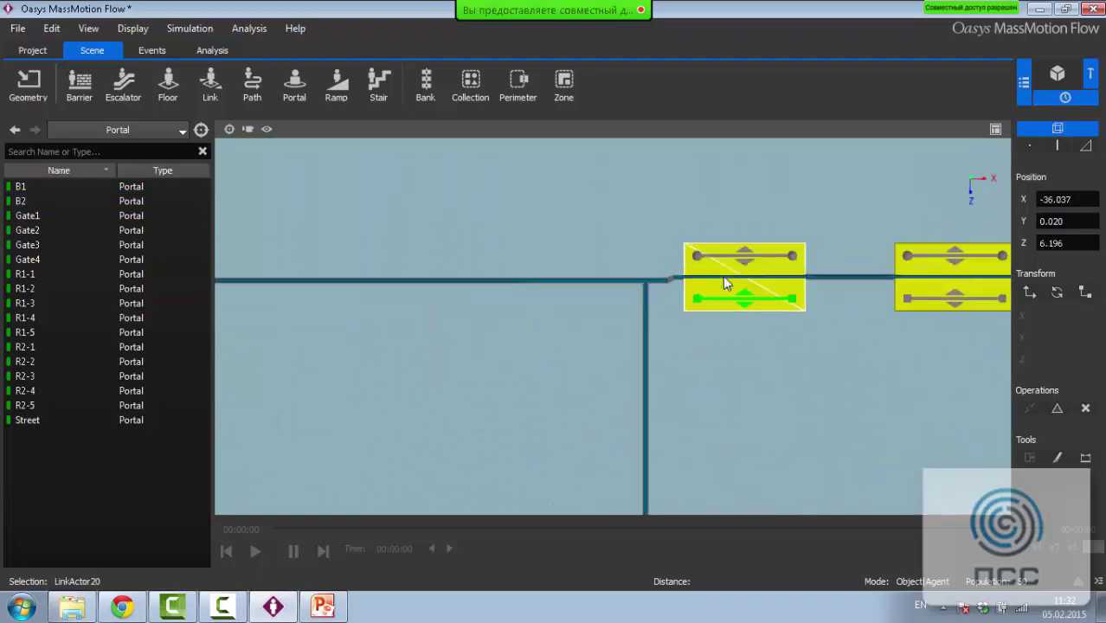
{"action": "left_click", "coordinate": [736, 231]}
{"action": "scroll", "coordinate": [718, 248], "scroll_direction": "down", "scroll_amount": 5}
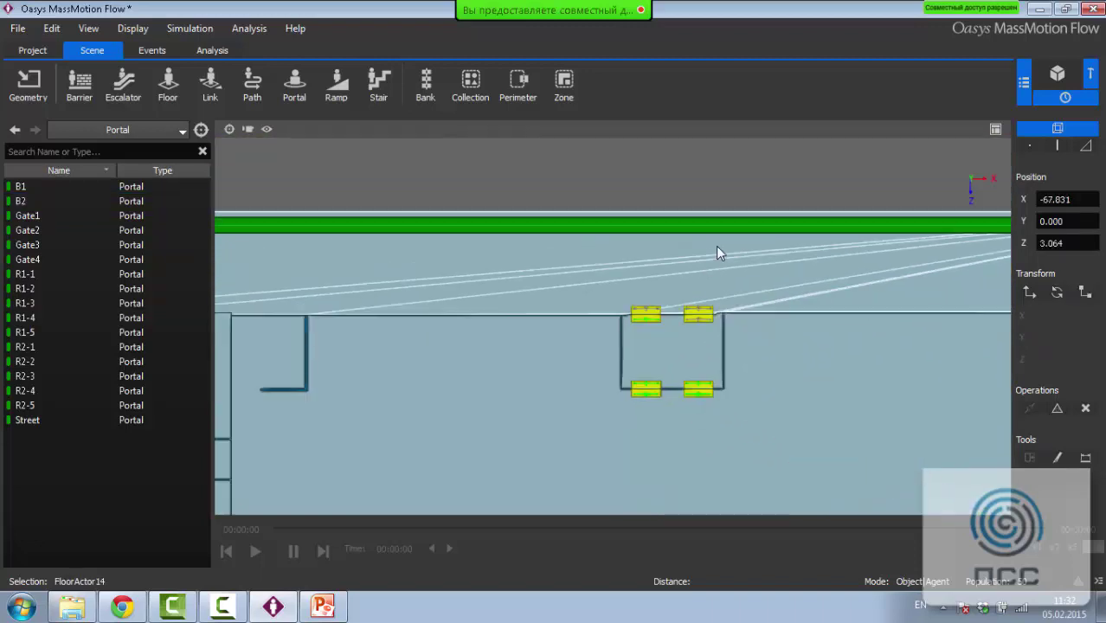
{"action": "left_click_drag", "start_coordinate": [831, 304], "coordinate": [696, 390]}
In the multi-view perspective, scale the outer door link at the corner entrance to about 1.238 along Z toward the street
{"action": "left_click", "coordinate": [996, 129]}
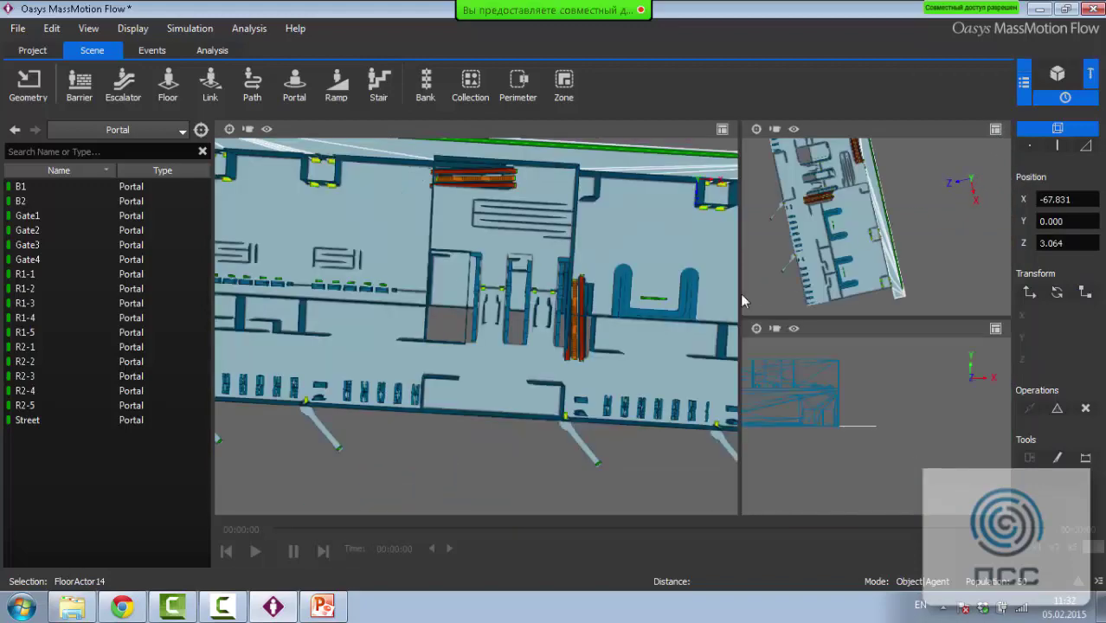
{"action": "left_click_drag", "start_coordinate": [673, 239], "coordinate": [489, 167]}
{"action": "left_click_drag", "start_coordinate": [494, 432], "coordinate": [439, 408]}
{"action": "right_click_drag", "start_coordinate": [440, 408], "coordinate": [509, 298]}
{"action": "left_click_drag", "start_coordinate": [509, 298], "coordinate": [499, 405]}
{"action": "right_click_drag", "start_coordinate": [459, 409], "coordinate": [486, 338]}
{"action": "left_click_drag", "start_coordinate": [486, 339], "coordinate": [526, 277]}
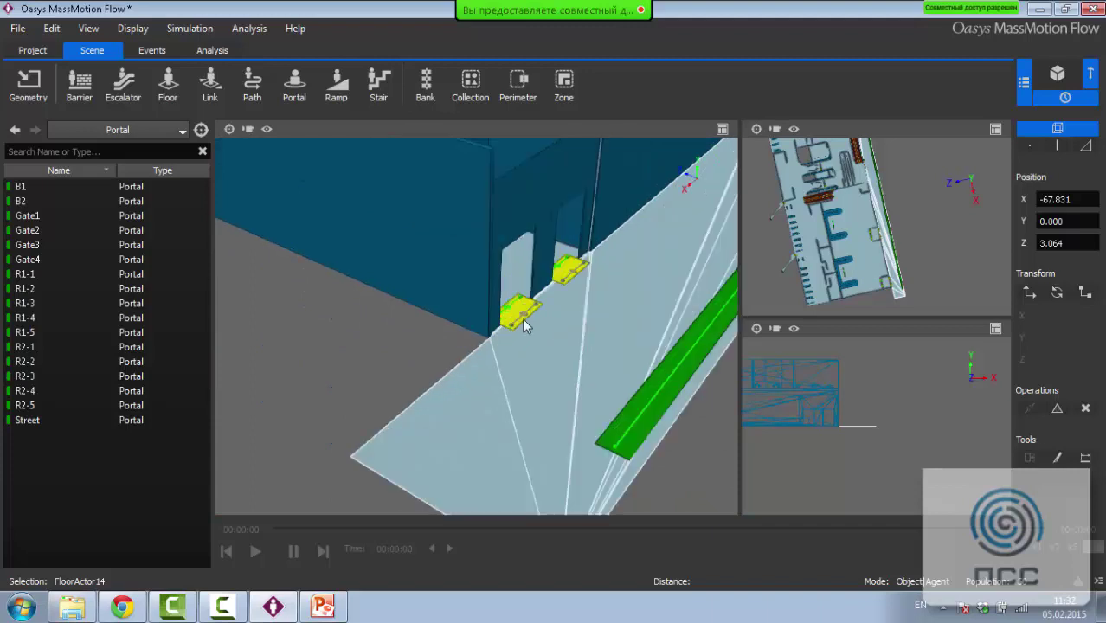
{"action": "left_click", "coordinate": [529, 315]}
{"action": "key", "text": "r"}
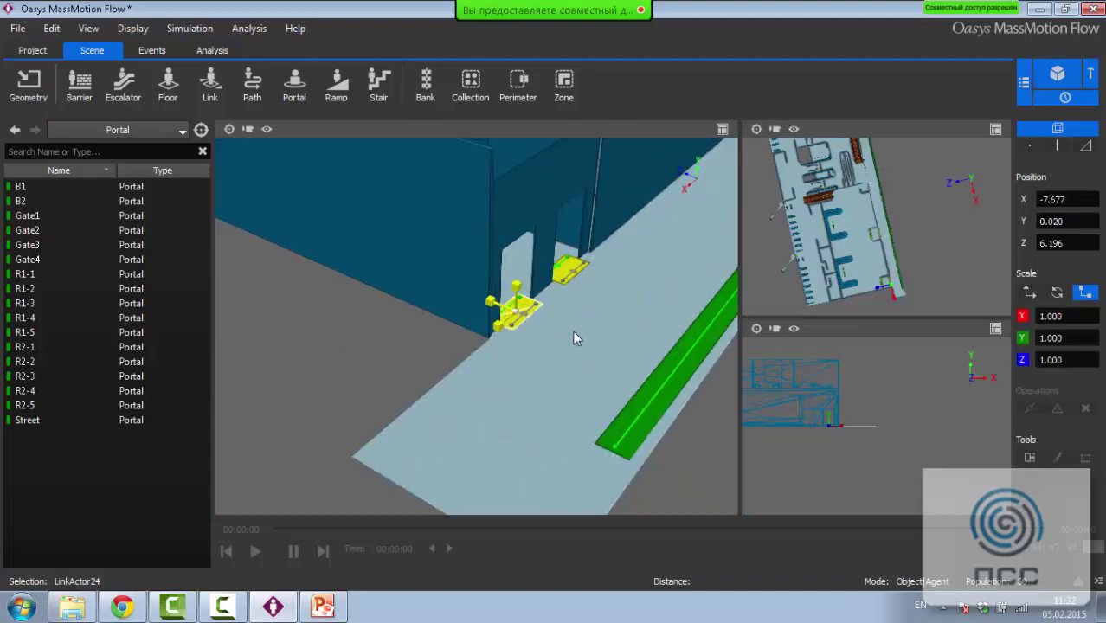
{"action": "mouse_move", "coordinate": [492, 302]}
{"action": "left_mouse_down"}
{"action": "mouse_move", "coordinate": [504, 307]}
{"action": "mouse_move", "coordinate": [489, 300]}
{"action": "left_mouse_up"}
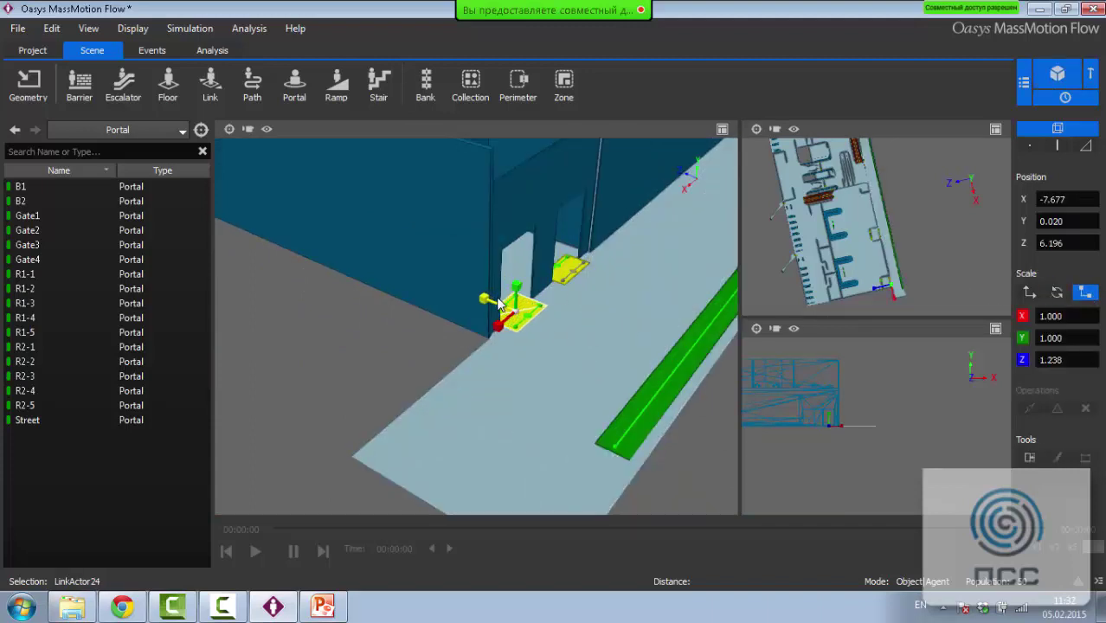
Select the nine remaining street-side door links along the terminal facade together
{"action": "left_click", "coordinate": [568, 270]}
{"action": "left_click", "coordinate": [567, 272]}
{"action": "scroll", "coordinate": [583, 296], "scroll_direction": "down", "scroll_amount": 5}
{"action": "middle_click_drag", "start_coordinate": [583, 296], "coordinate": [464, 390]}
{"action": "scroll", "coordinate": [424, 357], "scroll_direction": "up", "scroll_amount": 2}
{"action": "middle_click_drag", "start_coordinate": [476, 314], "coordinate": [472, 326]}
{"action": "left_click", "coordinate": [451, 338], "text": "shift"}
{"action": "left_click", "coordinate": [470, 321], "text": "shift"}
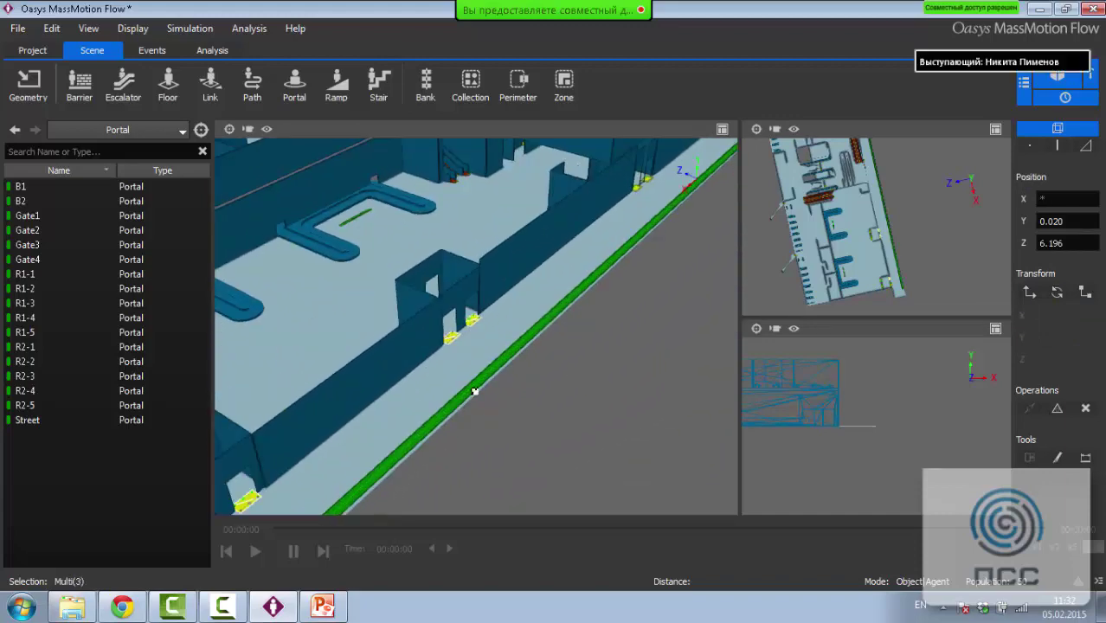
{"action": "middle_click_drag", "start_coordinate": [663, 173], "coordinate": [561, 336]}
{"action": "left_click", "coordinate": [534, 356], "text": "ctrl"}
{"action": "left_click", "coordinate": [546, 345], "text": "ctrl"}
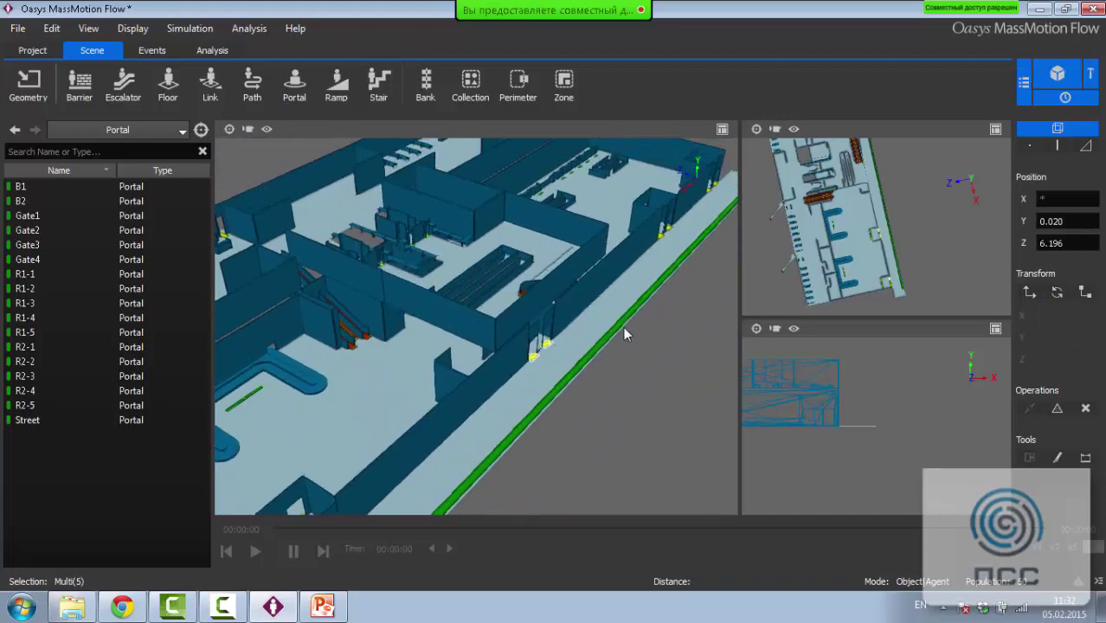
{"action": "scroll", "coordinate": [624, 329], "scroll_direction": "down", "scroll_amount": 2}
{"action": "scroll", "coordinate": [606, 311], "scroll_direction": "up", "scroll_amount": 3}
{"action": "left_click", "coordinate": [474, 431], "text": "ctrl"}
{"action": "left_click", "coordinate": [506, 405], "text": "ctrl"}
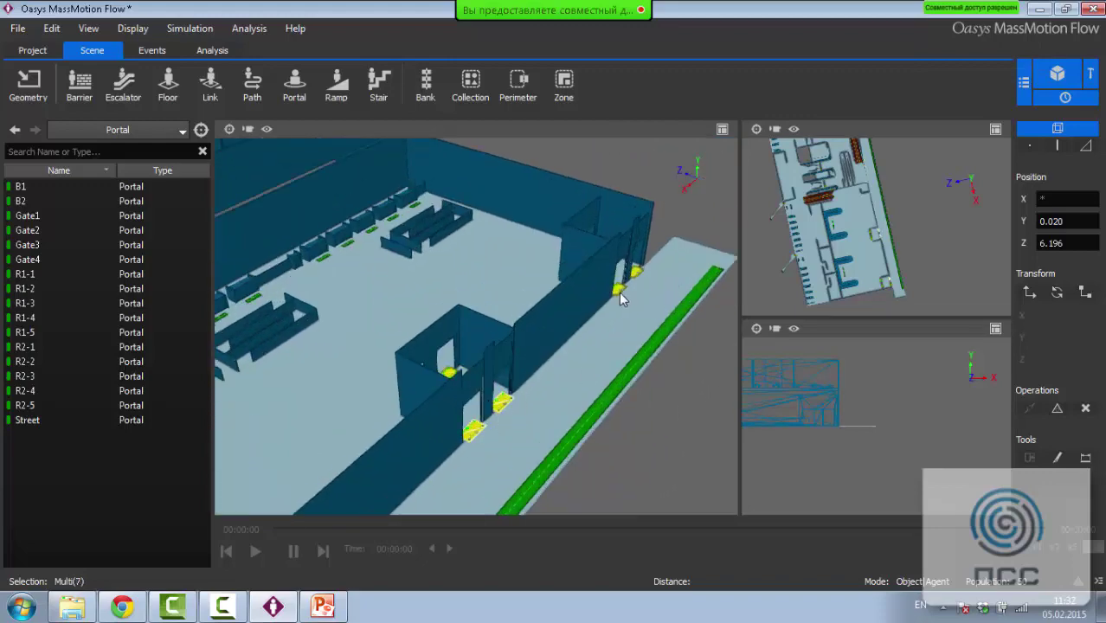
{"action": "left_click", "coordinate": [638, 273], "text": "ctrl"}
Scale the nine selected door links to about 1.277 along Z and clear the selection
{"action": "left_click", "coordinate": [1085, 292]}
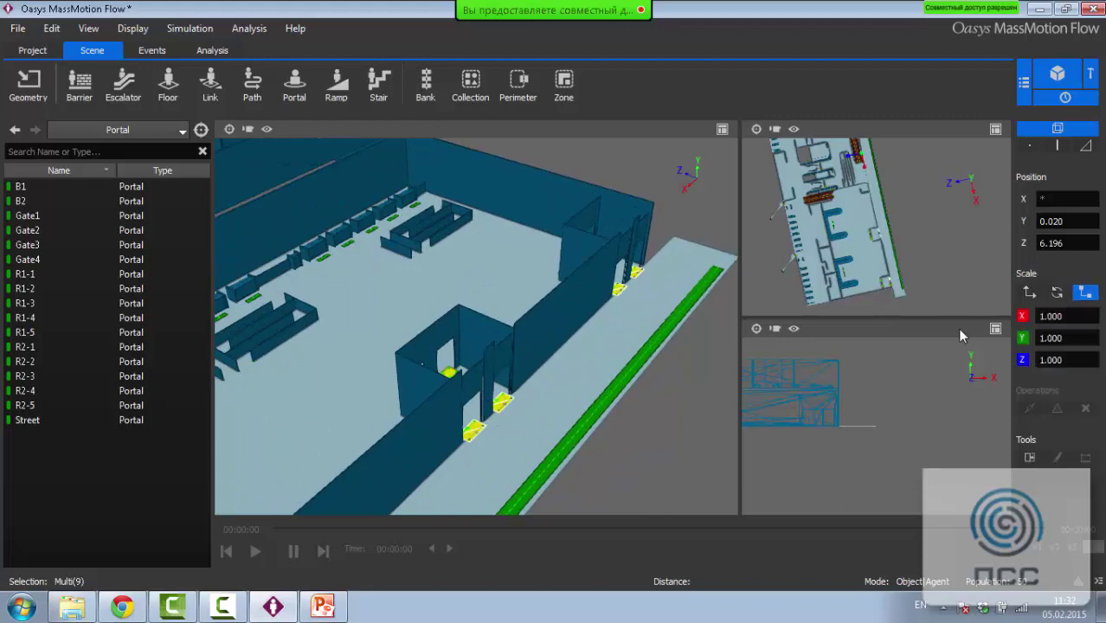
{"action": "scroll", "coordinate": [684, 293], "scroll_direction": "up", "scroll_amount": 2}
{"action": "scroll", "coordinate": [683, 292], "scroll_direction": "up", "scroll_amount": 2}
{"action": "scroll", "coordinate": [597, 197], "scroll_direction": "down", "scroll_amount": 3}
{"action": "middle_click_drag", "start_coordinate": [520, 296], "coordinate": [666, 190]}
{"action": "scroll", "coordinate": [666, 190], "scroll_direction": "down", "scroll_amount": 2}
{"action": "left_click_drag", "start_coordinate": [476, 329], "coordinate": [466, 322]}
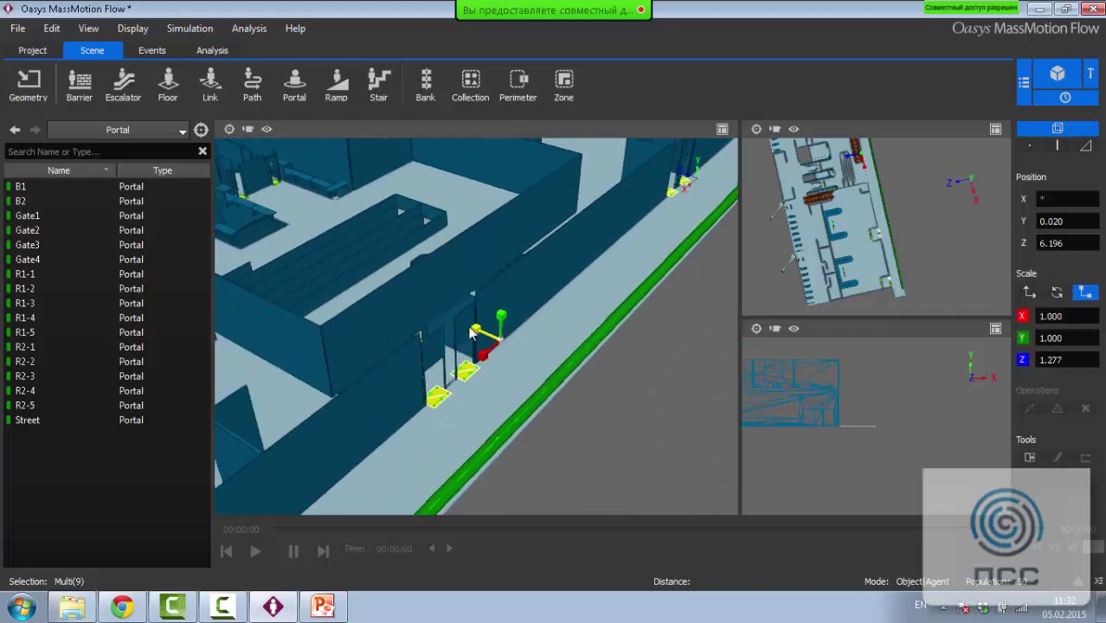
{"action": "left_click", "coordinate": [561, 297]}
Return to the single top view and show the whole terminal plan
{"action": "scroll", "coordinate": [561, 297], "scroll_direction": "down", "scroll_amount": 3}
{"action": "scroll", "coordinate": [561, 303], "scroll_direction": "down", "scroll_amount": 3}
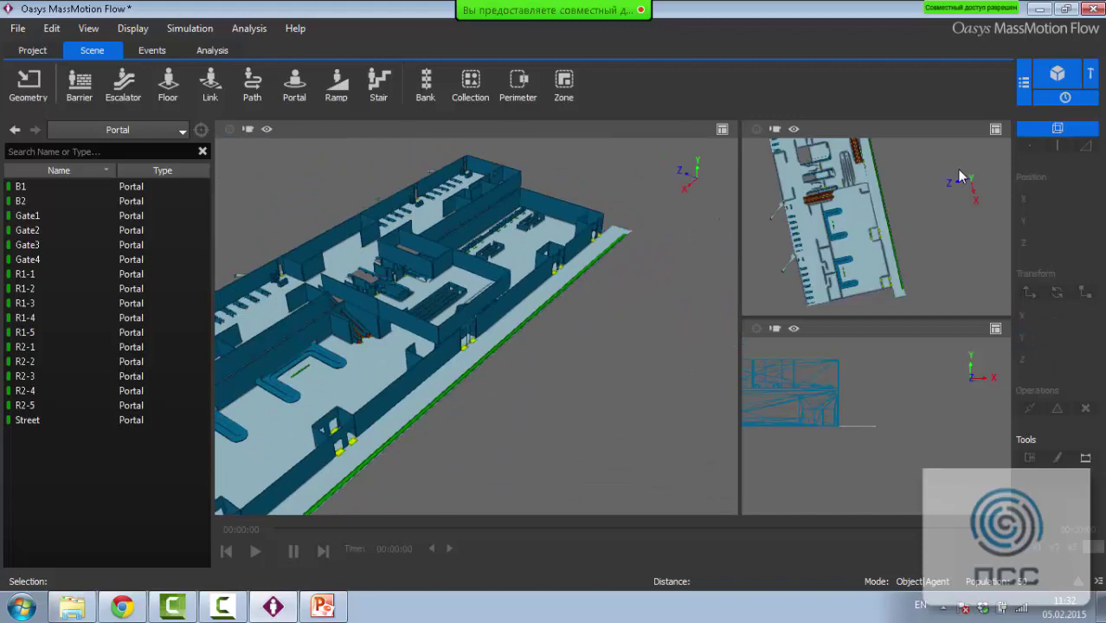
{"action": "left_click", "coordinate": [995, 129]}
{"action": "scroll", "coordinate": [690, 280], "scroll_direction": "down", "scroll_amount": 2}
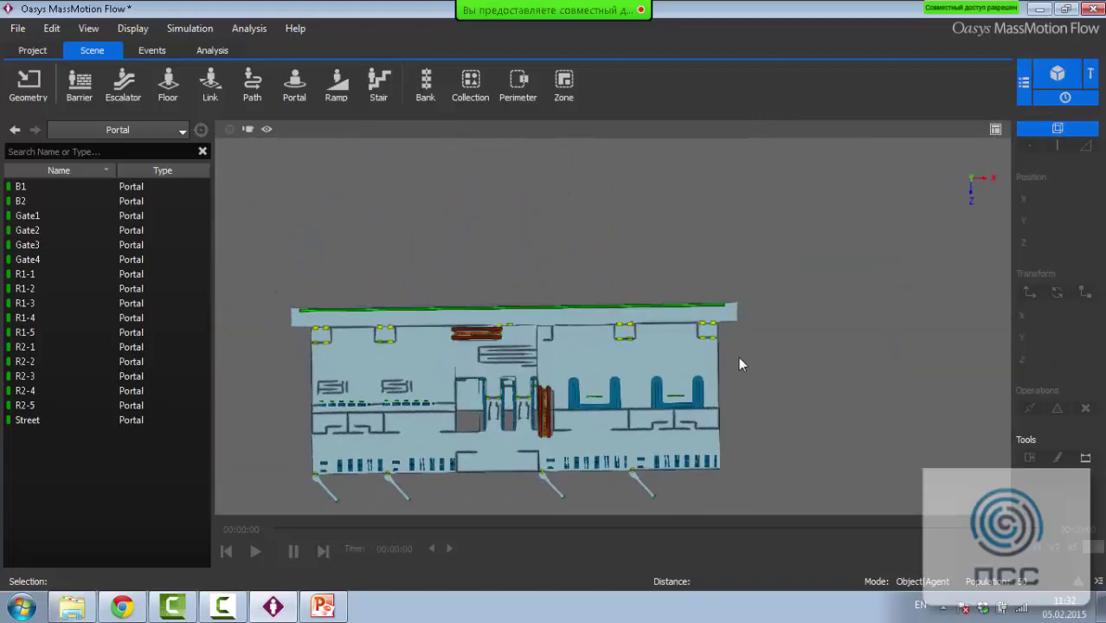
{"action": "scroll", "coordinate": [738, 357], "scroll_direction": "up", "scroll_amount": 6}
{"action": "left_click", "coordinate": [604, 335]}
{"action": "left_click", "coordinate": [647, 335], "text": "ctrl"}
{"action": "middle_click_drag", "start_coordinate": [649, 336], "coordinate": [334, 363]}
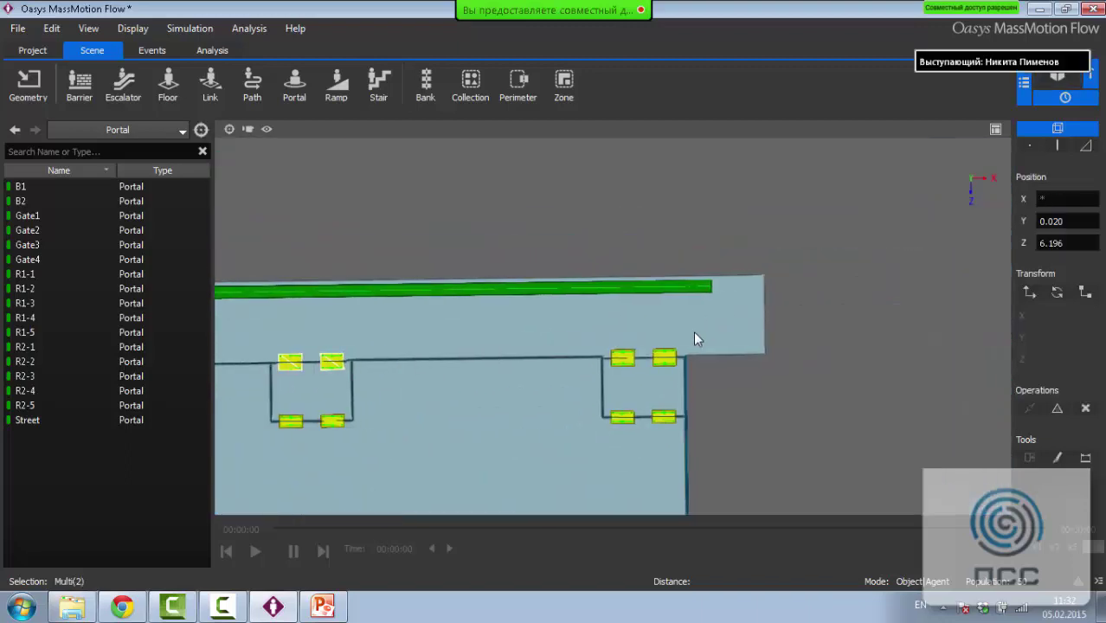
{"action": "left_click", "coordinate": [622, 357], "text": "ctrl"}
{"action": "left_click", "coordinate": [664, 357], "text": "ctrl"}
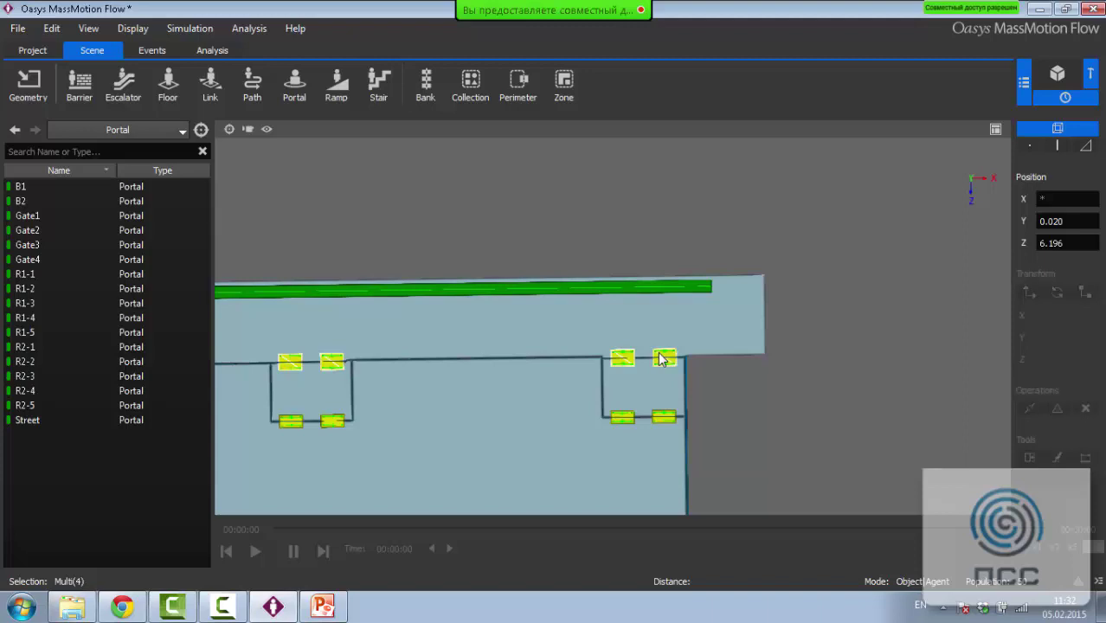
{"action": "right_click", "coordinate": [662, 357]}
{"action": "scroll", "coordinate": [622, 383], "scroll_direction": "up", "scroll_amount": 5}
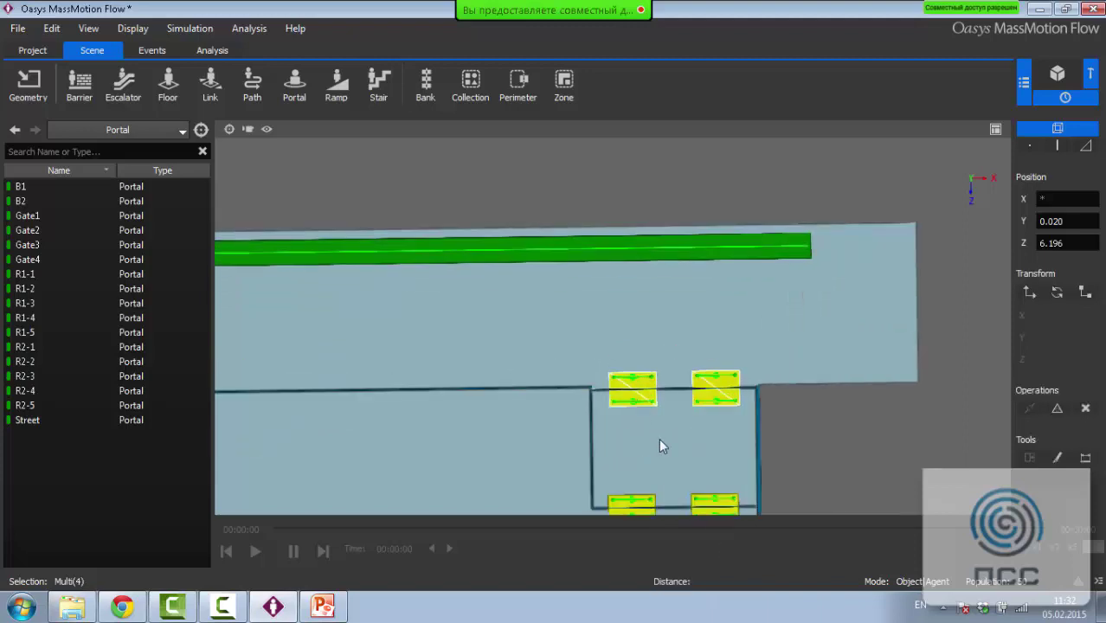
{"action": "scroll", "coordinate": [677, 335], "scroll_direction": "up", "scroll_amount": 3}
{"action": "scroll", "coordinate": [687, 347], "scroll_direction": "down", "scroll_amount": 2}
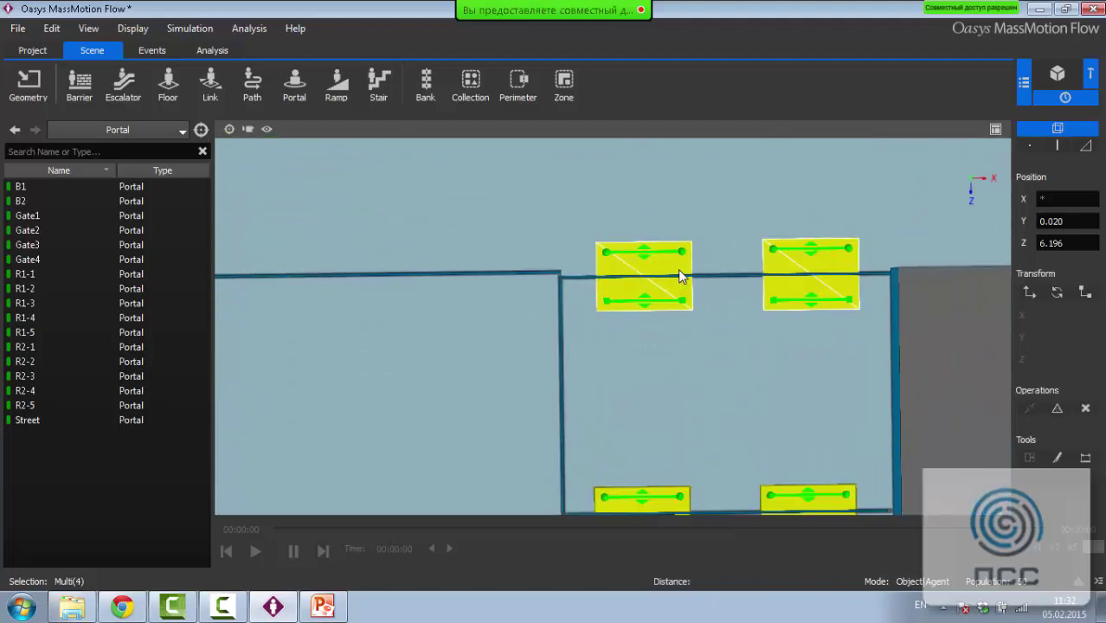
{"action": "right_click", "coordinate": [680, 276]}
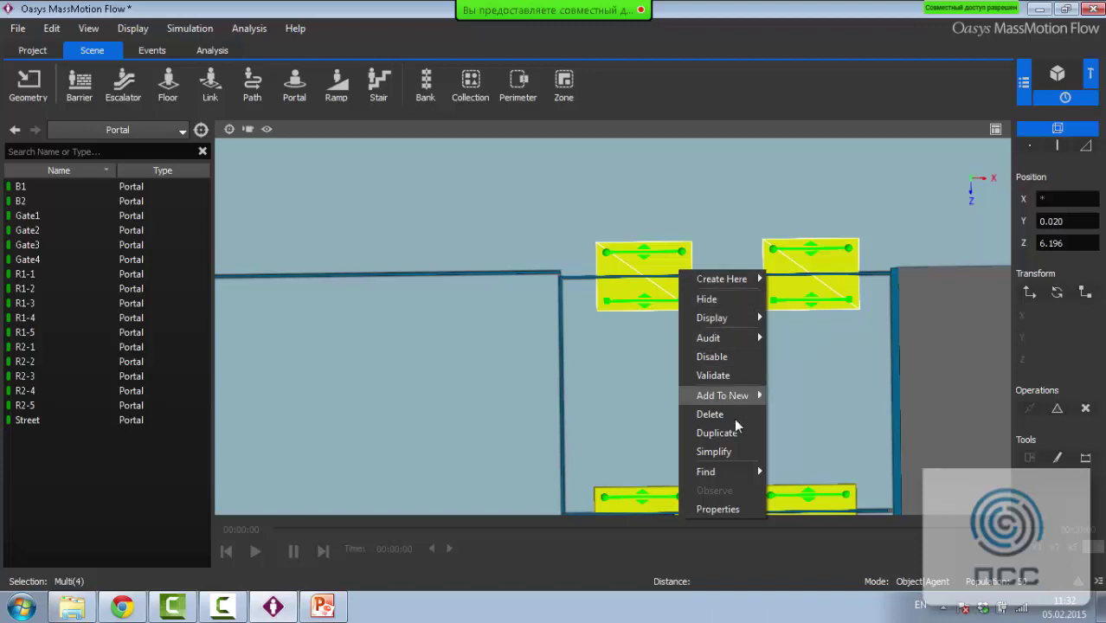
{"action": "left_click", "coordinate": [736, 432]}
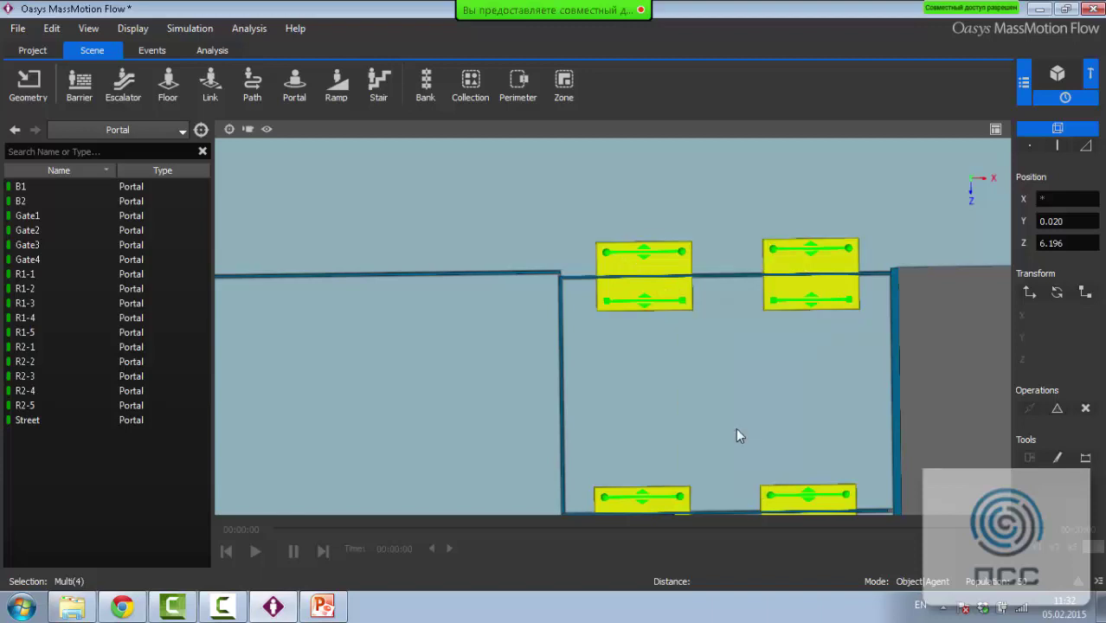
Select the four street-side door links of the two entrance vestibules at the +X end of the terminal facade
{"action": "left_click", "coordinate": [659, 264]}
{"action": "right_click", "coordinate": [660, 264]}
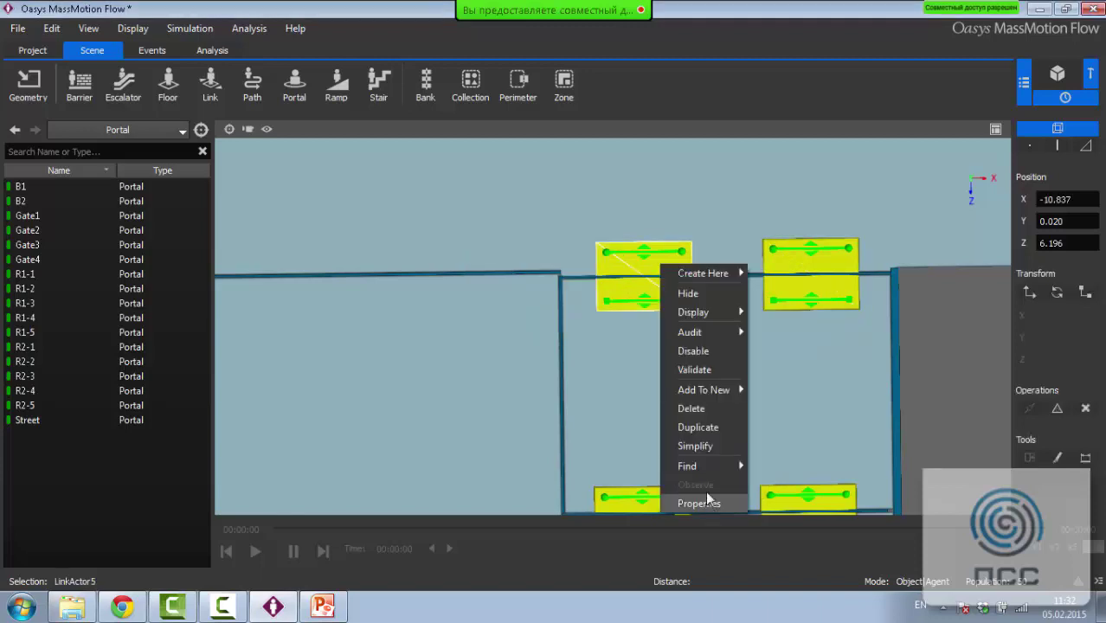
{"action": "left_click", "coordinate": [794, 273]}
{"action": "left_click", "coordinate": [801, 263], "text": "ctrl"}
{"action": "scroll", "coordinate": [767, 300], "scroll_direction": "down", "scroll_amount": 3}
{"action": "left_click", "coordinate": [506, 294], "text": "ctrl"}
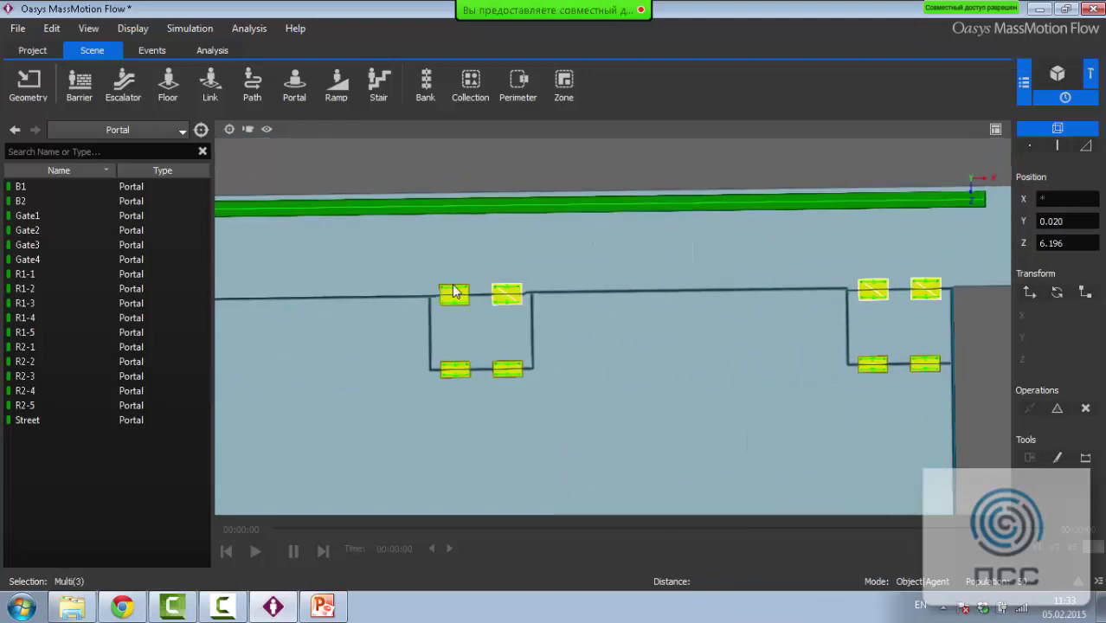
{"action": "left_click", "coordinate": [455, 292], "text": "ctrl"}
Set the Direction property of the four selected door links to Box to Ball
{"action": "right_click", "coordinate": [454, 292]}
{"action": "left_click", "coordinate": [528, 528]}
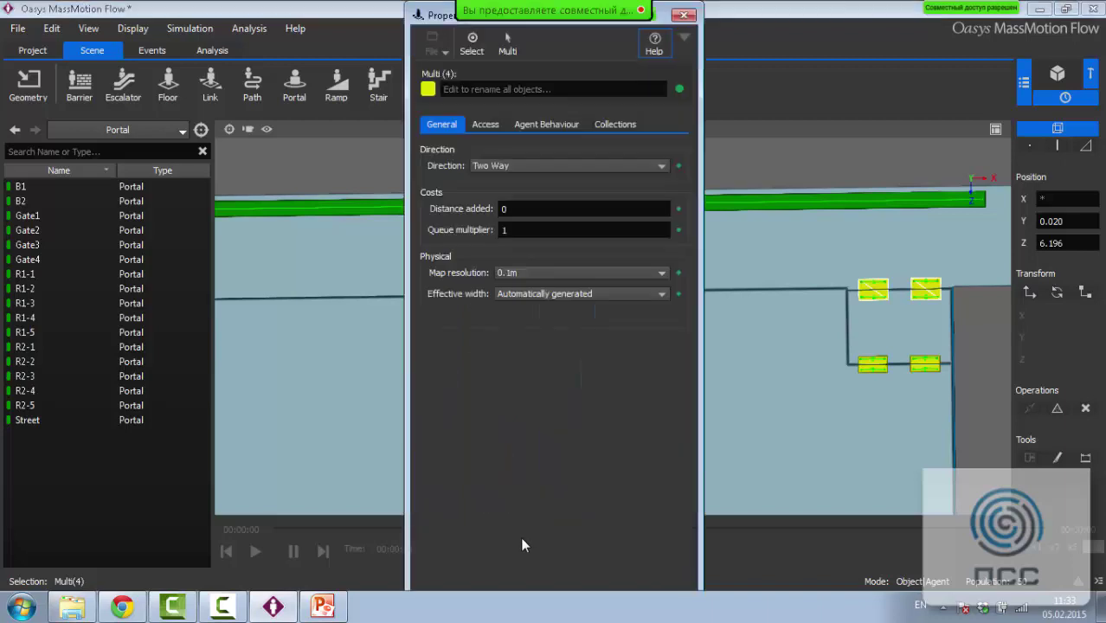
{"action": "left_click", "coordinate": [571, 166]}
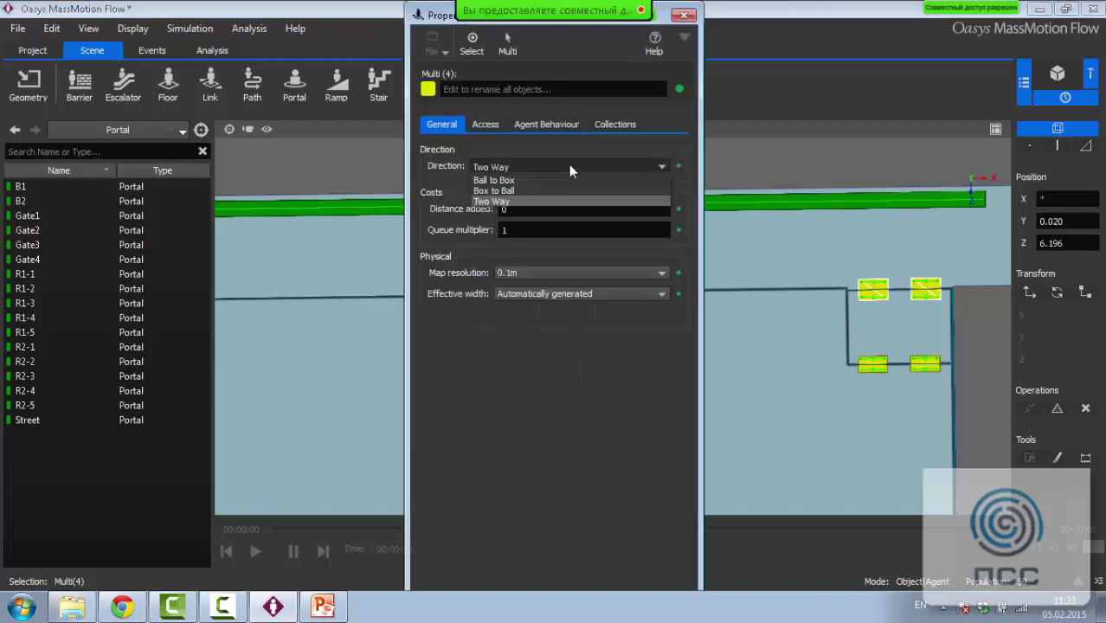
{"action": "left_click", "coordinate": [576, 190]}
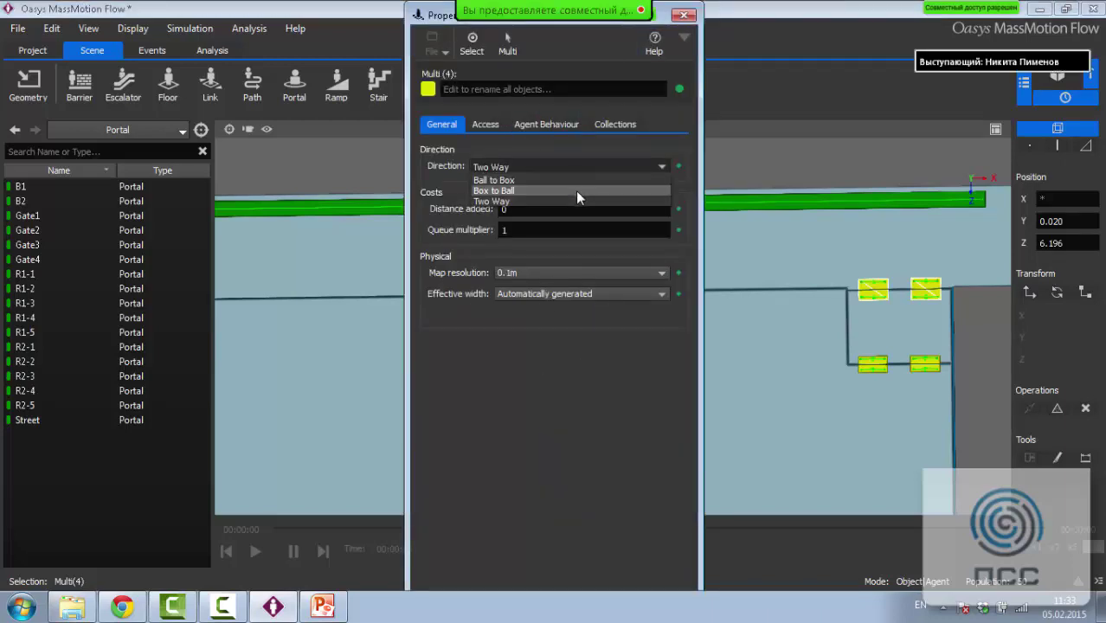
Examine the direction arrows on the two outer door links of the corner vestibule up close
{"action": "scroll", "coordinate": [910, 310], "scroll_direction": "up", "scroll_amount": 3}
{"action": "middle_click_drag", "start_coordinate": [910, 310], "coordinate": [643, 277]}
{"action": "scroll", "coordinate": [776, 268], "scroll_direction": "up", "scroll_amount": 3}
{"action": "middle_click_drag", "start_coordinate": [995, 177], "coordinate": [691, 325]}
{"action": "scroll", "coordinate": [631, 325], "scroll_direction": "up", "scroll_amount": 1}
{"action": "scroll", "coordinate": [630, 320], "scroll_direction": "down", "scroll_amount": 1}
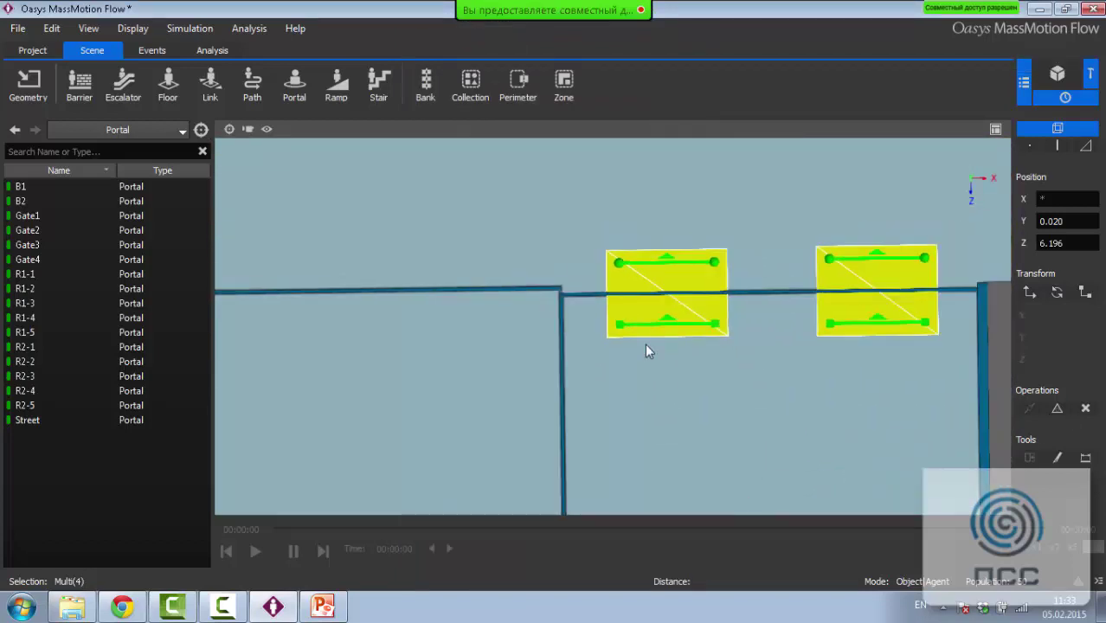
{"action": "scroll", "coordinate": [632, 324], "scroll_direction": "up", "scroll_amount": 2}
{"action": "scroll", "coordinate": [610, 325], "scroll_direction": "up", "scroll_amount": 1}
Start a new selection with the two facade door links next to the upper escalator bank
{"action": "scroll", "coordinate": [620, 325], "scroll_direction": "down", "scroll_amount": 3}
{"action": "middle_click_drag", "start_coordinate": [808, 259], "coordinate": [746, 258]}
{"action": "scroll", "coordinate": [740, 286], "scroll_direction": "down", "scroll_amount": 3}
{"action": "middle_click_drag", "start_coordinate": [745, 321], "coordinate": [822, 292]}
{"action": "scroll", "coordinate": [610, 325], "scroll_direction": "down", "scroll_amount": 4}
{"action": "middle_click_drag", "start_coordinate": [484, 325], "coordinate": [592, 309]}
{"action": "scroll", "coordinate": [532, 200], "scroll_direction": "up", "scroll_amount": 4}
{"action": "middle_click_drag", "start_coordinate": [523, 217], "coordinate": [689, 360]}
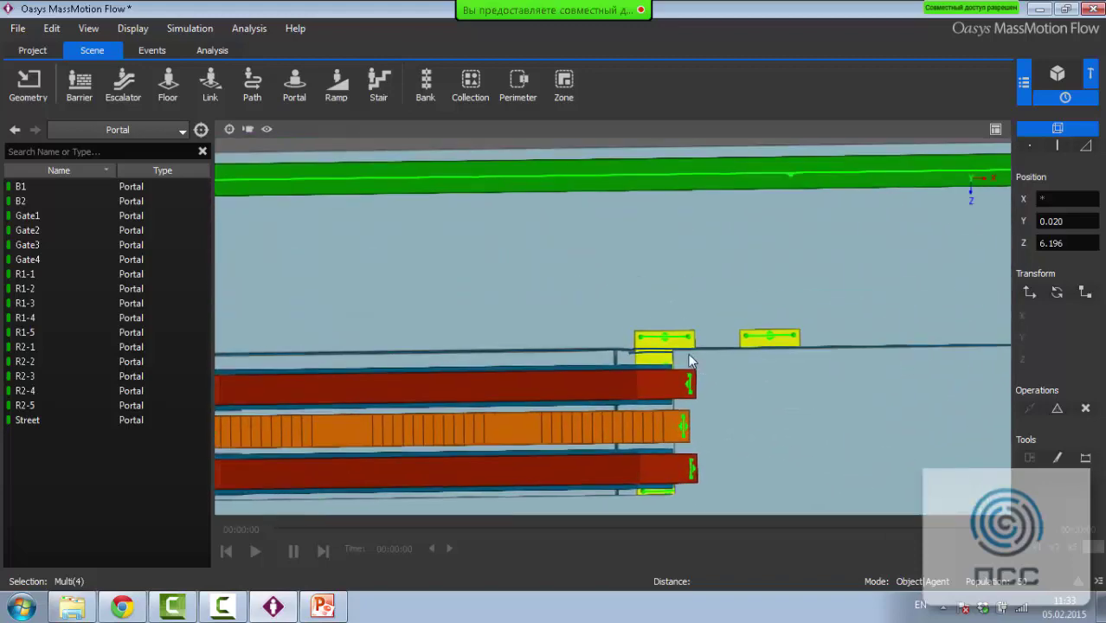
{"action": "scroll", "coordinate": [689, 360], "scroll_direction": "up", "scroll_amount": 2}
{"action": "left_click", "coordinate": [689, 357]}
{"action": "left_click", "coordinate": [867, 365], "text": "ctrl"}
Add the four street-side door links of the two vestibules at the -X end of the facade to the selection
{"action": "scroll", "coordinate": [657, 305], "scroll_direction": "down", "scroll_amount": 2}
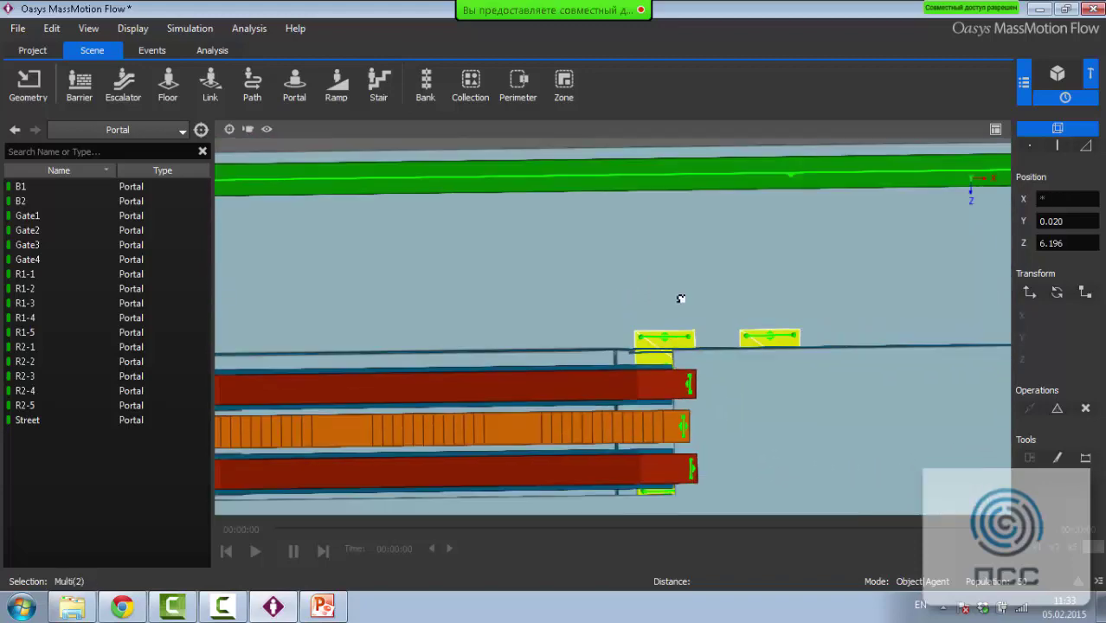
{"action": "scroll", "coordinate": [635, 302], "scroll_direction": "down", "scroll_amount": 2}
{"action": "middle_click_drag", "start_coordinate": [573, 301], "coordinate": [903, 242]}
{"action": "scroll", "coordinate": [642, 255], "scroll_direction": "up", "scroll_amount": 2}
{"action": "left_click", "coordinate": [646, 240], "text": "ctrl"}
{"action": "left_click", "coordinate": [708, 244], "text": "ctrl"}
{"action": "middle_click_drag", "start_coordinate": [662, 253], "coordinate": [836, 244]}
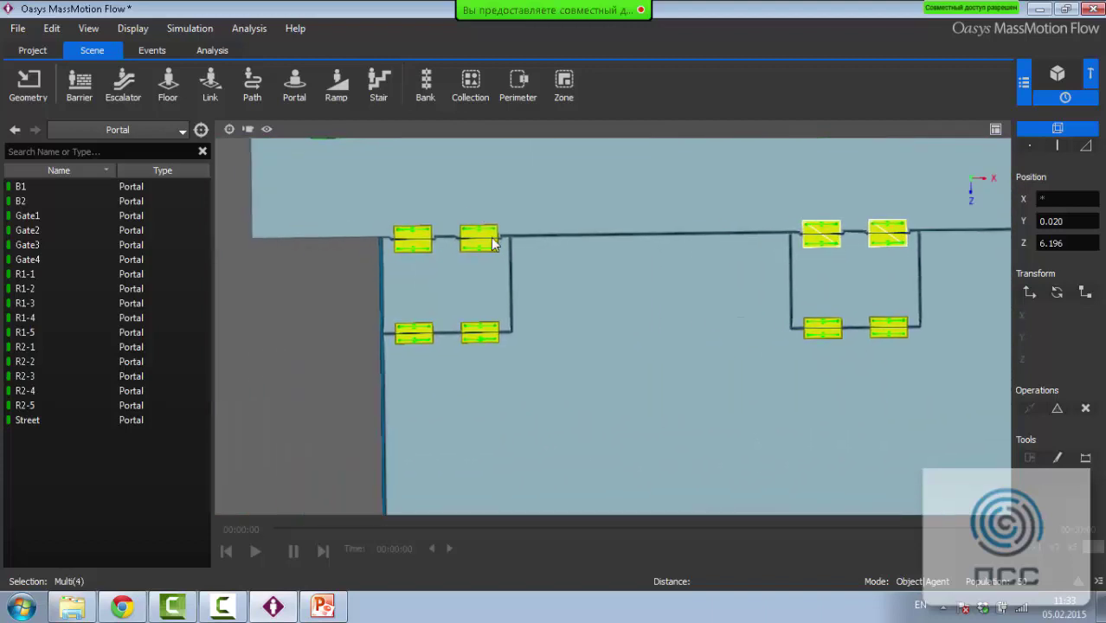
{"action": "left_click", "coordinate": [486, 241], "text": "ctrl"}
{"action": "left_click", "coordinate": [412, 239], "text": "ctrl"}
Open the shared properties of the six selected door links and bring up their Direction choices
{"action": "right_click", "coordinate": [405, 232]}
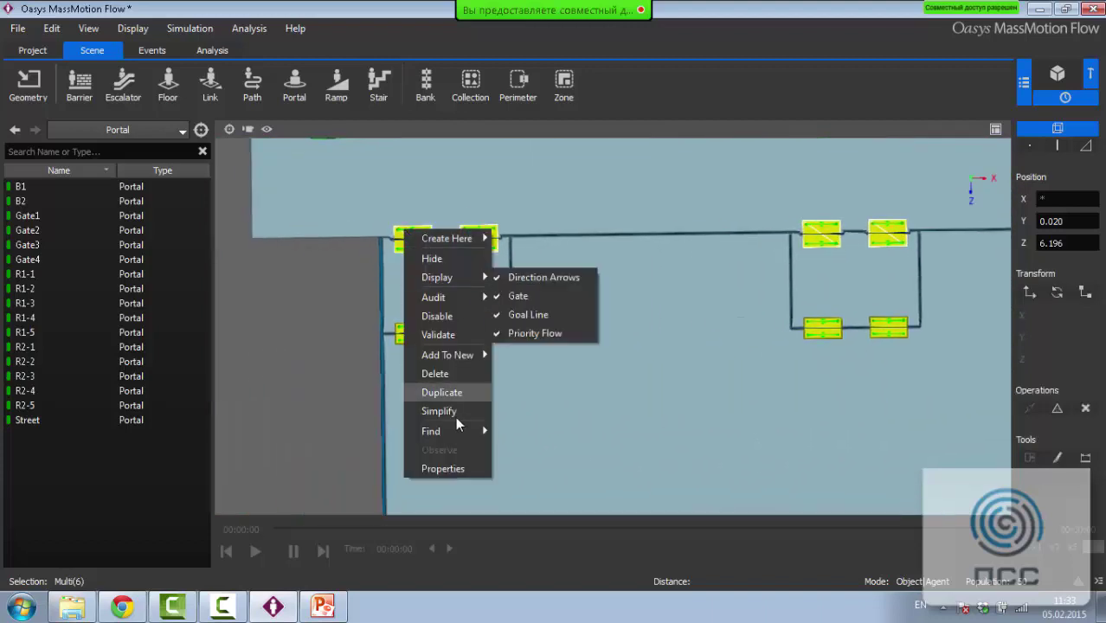
{"action": "left_click", "coordinate": [475, 468]}
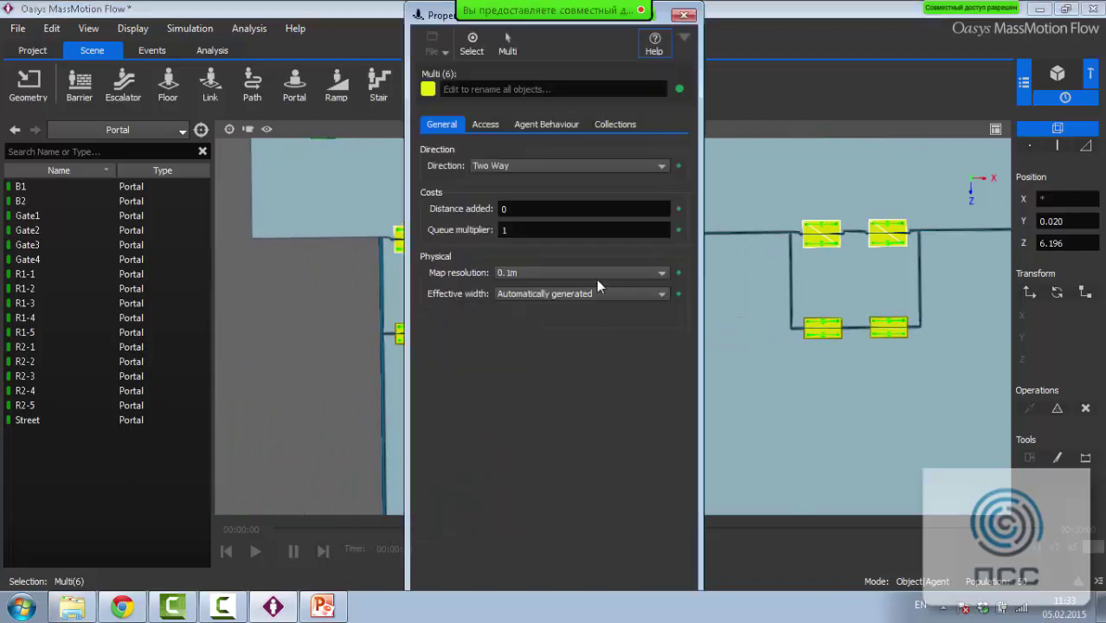
{"action": "left_click", "coordinate": [553, 164]}
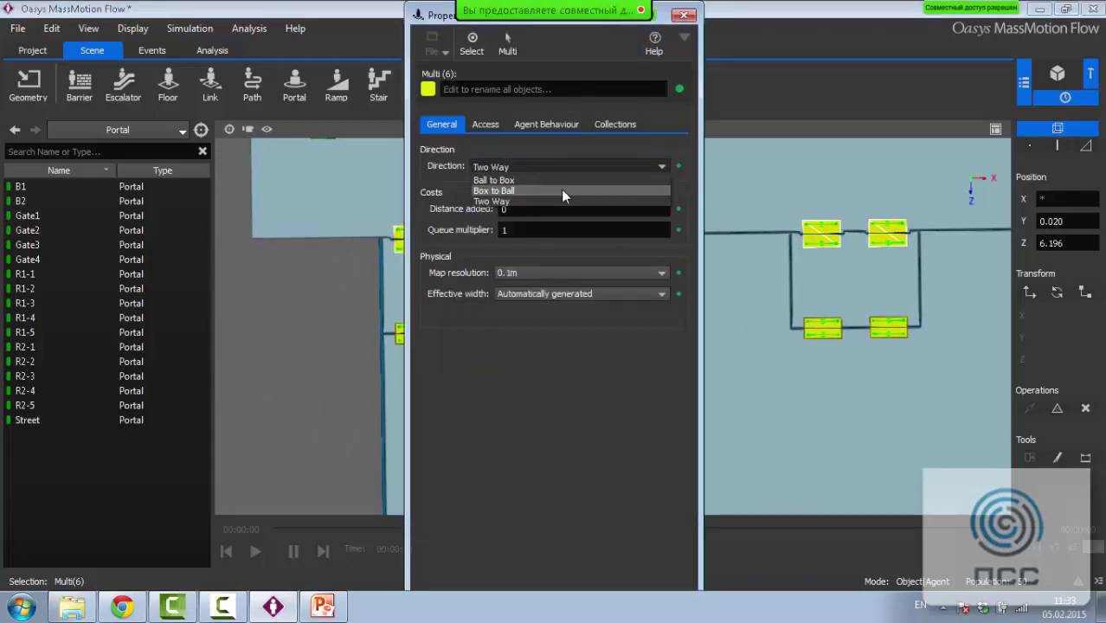
Set the direction of the six selected links to Ball to Box and clear the selection
{"action": "left_click", "coordinate": [554, 180]}
{"action": "key", "text": "Escape"}
{"action": "scroll", "coordinate": [493, 239], "scroll_direction": "down", "scroll_amount": 1}
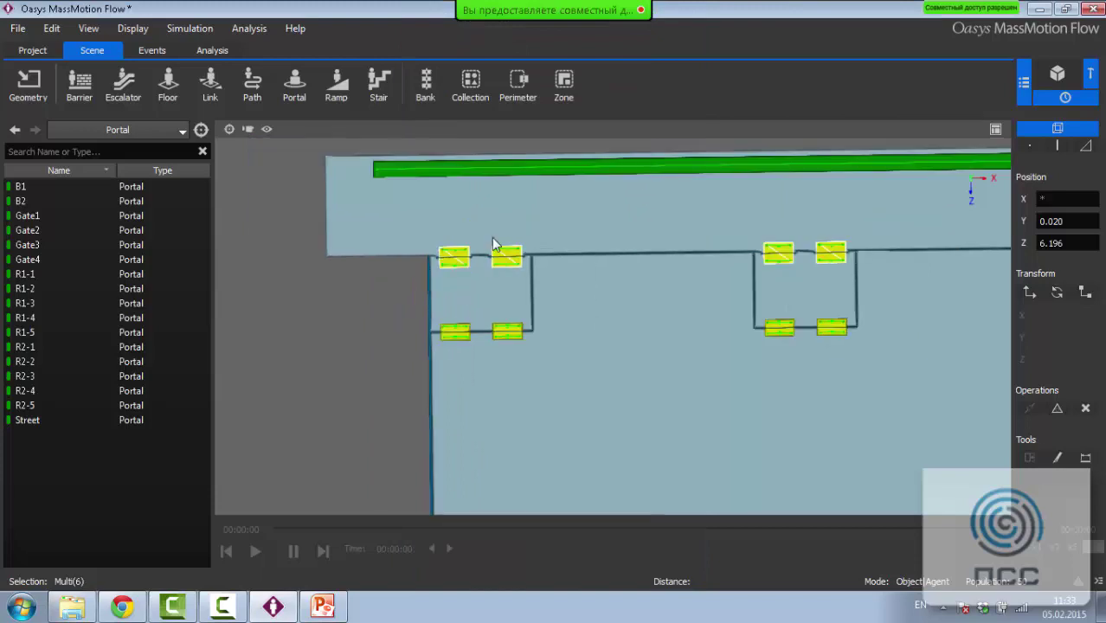
{"action": "scroll", "coordinate": [527, 292], "scroll_direction": "up", "scroll_amount": 4}
{"action": "scroll", "coordinate": [609, 319], "scroll_direction": "down", "scroll_amount": 2}
{"action": "middle_click_drag", "start_coordinate": [609, 319], "coordinate": [538, 130]}
{"action": "scroll", "coordinate": [630, 290], "scroll_direction": "down", "scroll_amount": 2}
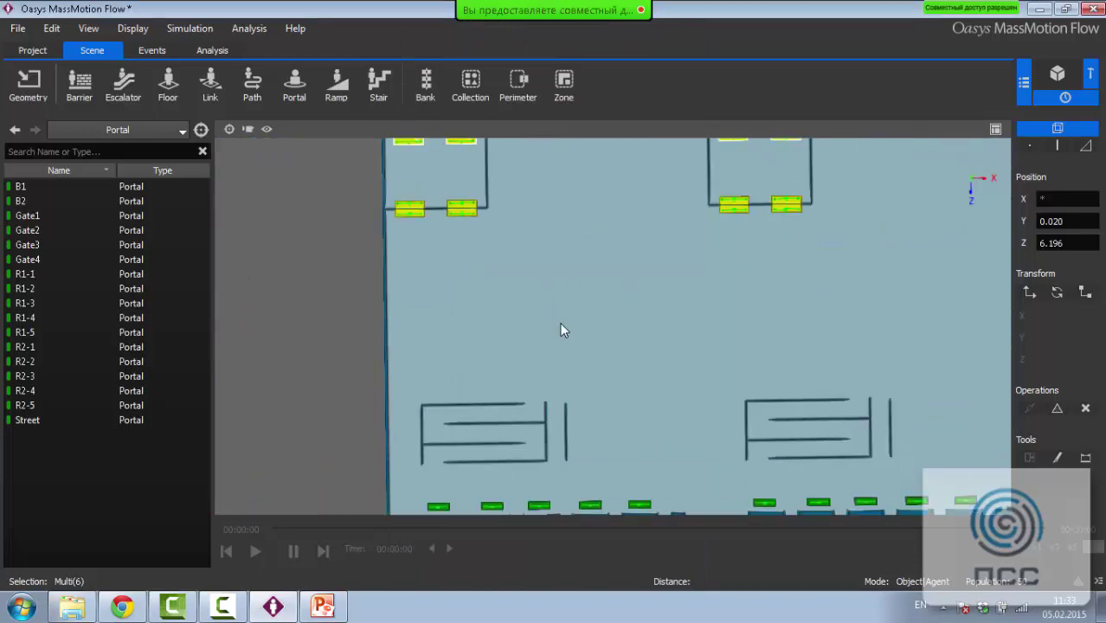
{"action": "scroll", "coordinate": [562, 322], "scroll_direction": "down", "scroll_amount": 1}
{"action": "key", "text": "Escape"}
{"action": "scroll", "coordinate": [565, 329], "scroll_direction": "down", "scroll_amount": 2}
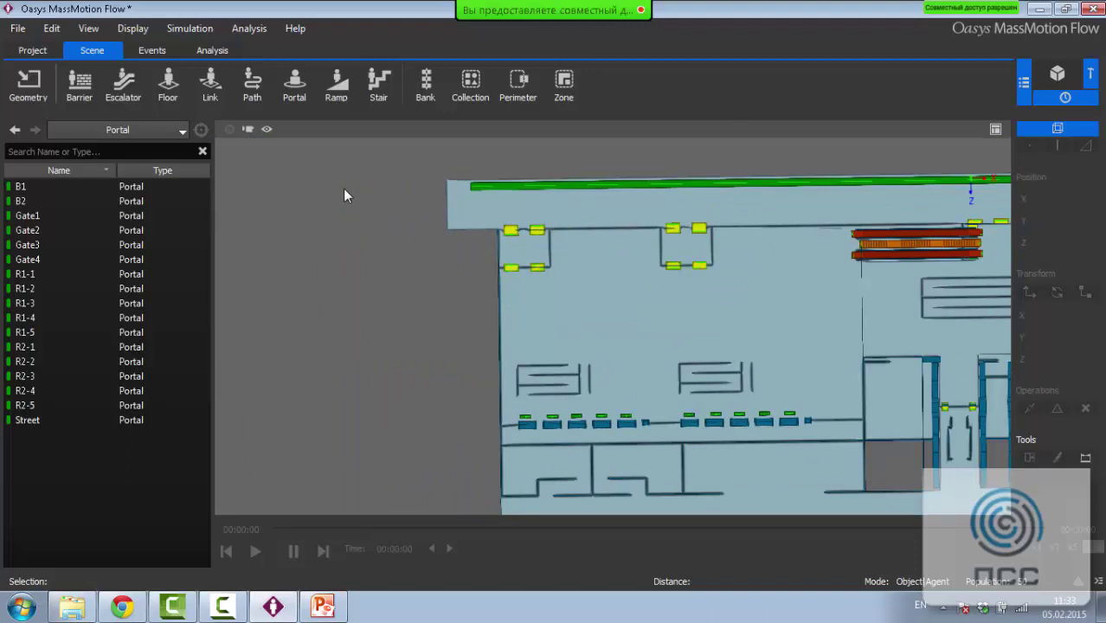
Create a new Circulate event and change its colour to red
{"action": "left_click", "coordinate": [164, 50]}
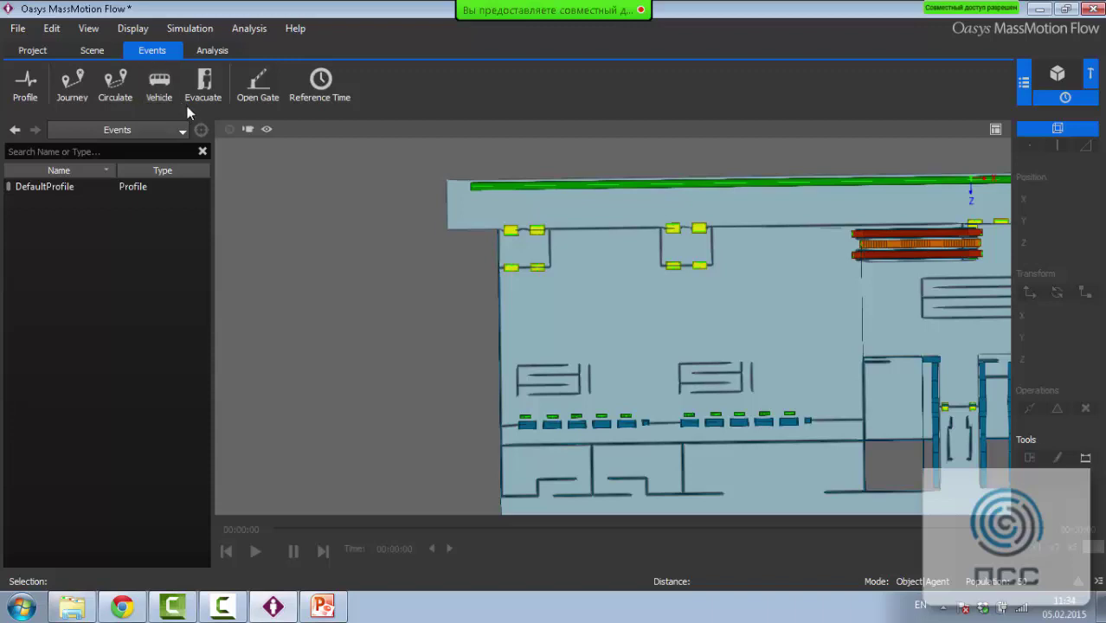
{"action": "middle_click_drag", "start_coordinate": [500, 345], "coordinate": [391, 315]}
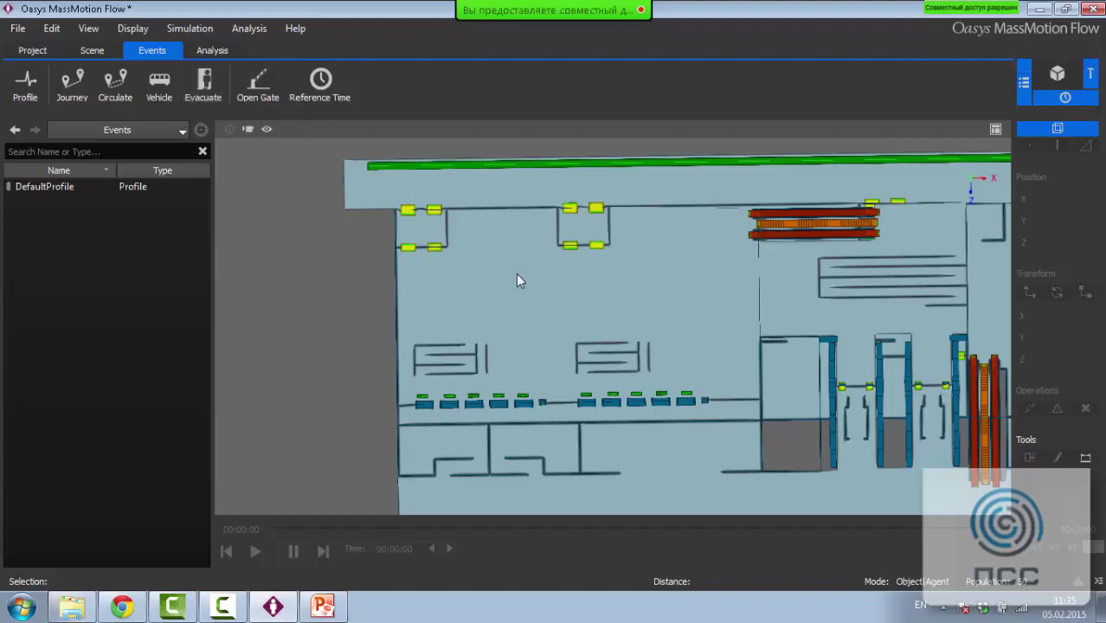
{"action": "left_click", "coordinate": [115, 84]}
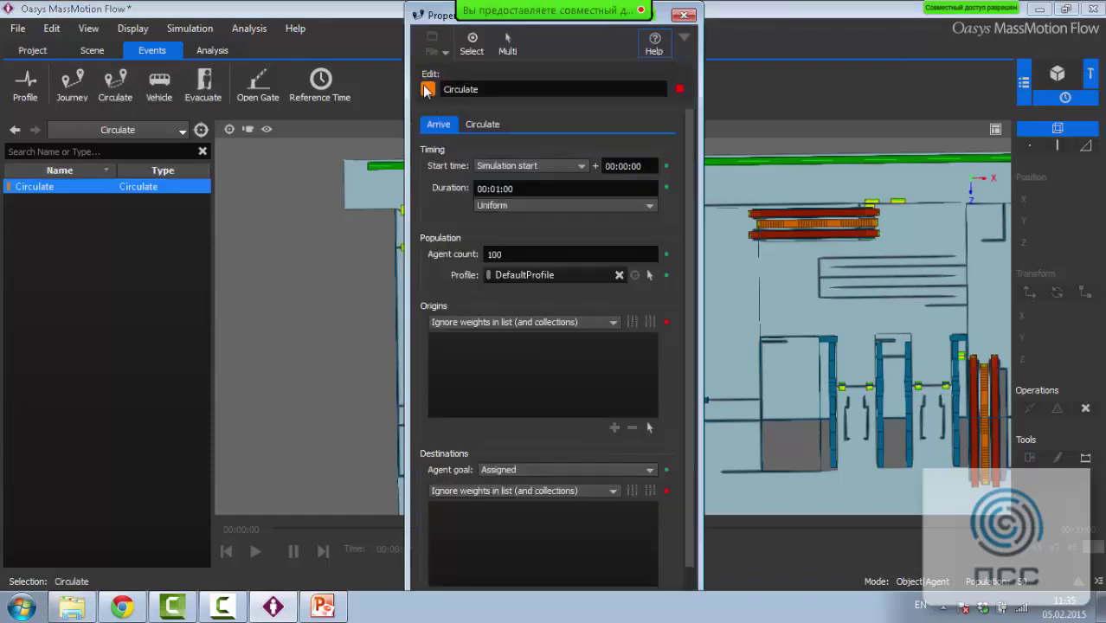
{"action": "left_click", "coordinate": [428, 90]}
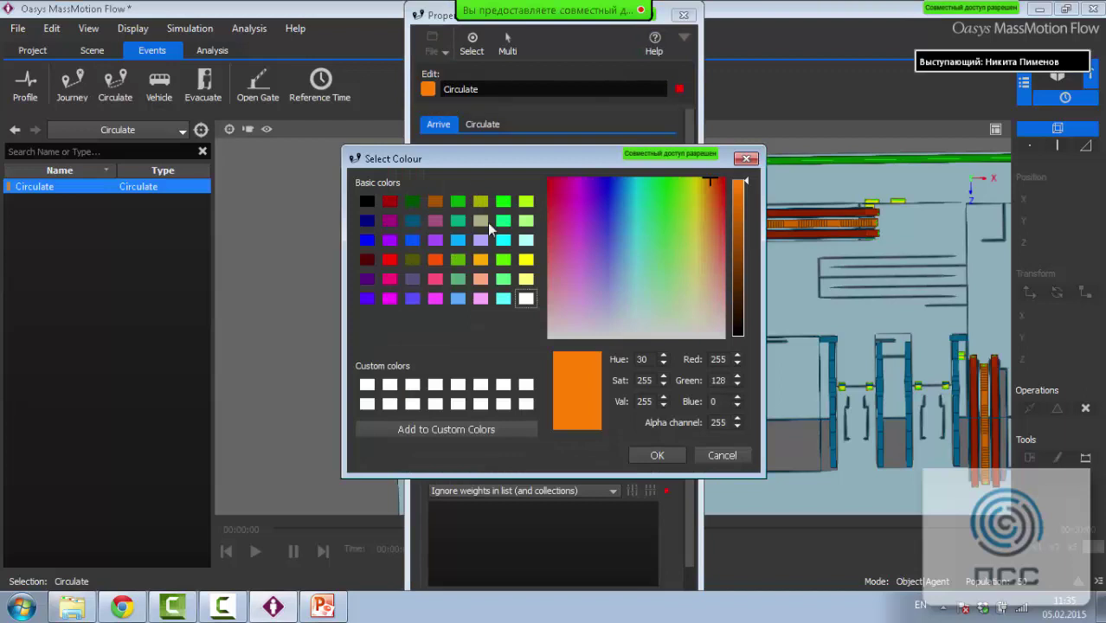
{"action": "left_click", "coordinate": [389, 260]}
{"action": "left_click", "coordinate": [655, 459]}
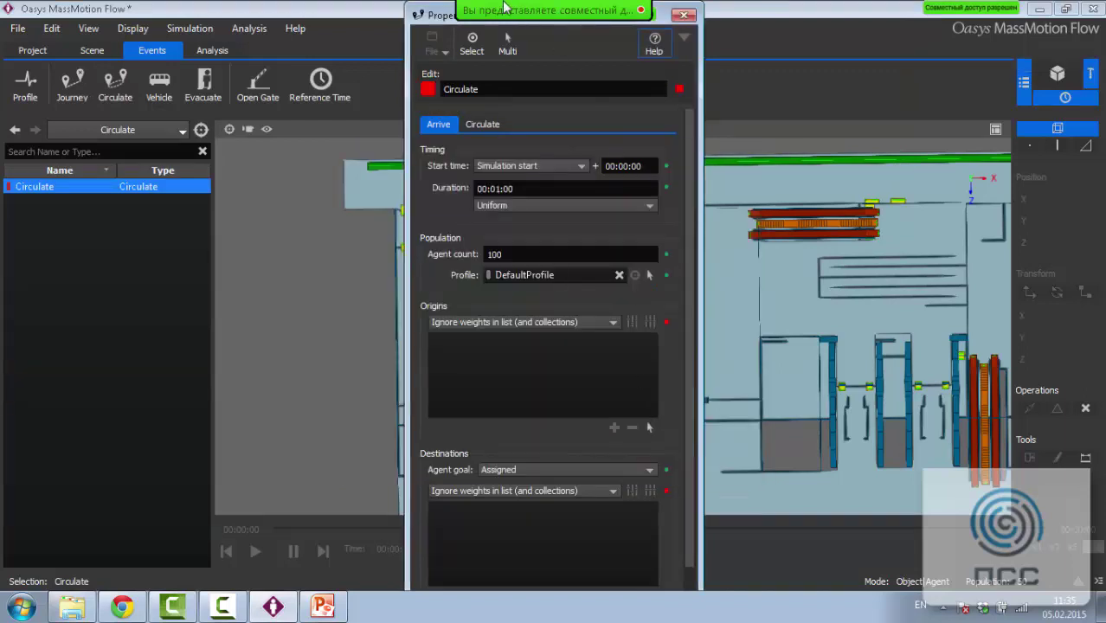
Rename the Circulate event to FromStreet_to_Gate1
{"action": "type", "text": "Fro"}
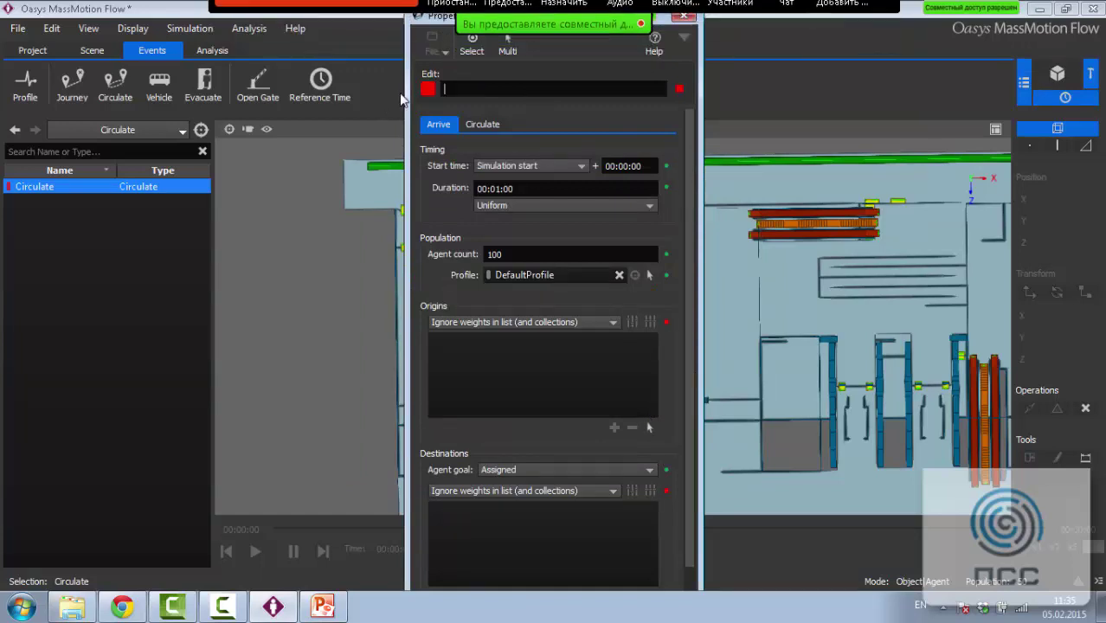
{"action": "type", "text": "m"}
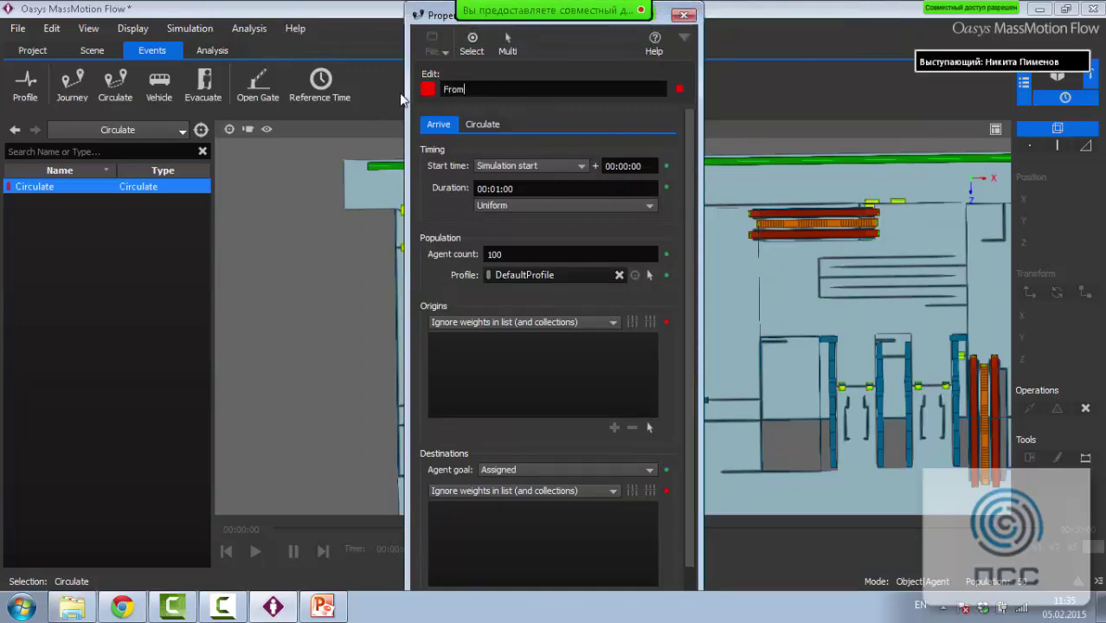
{"action": "type", "text": "Street_to"}
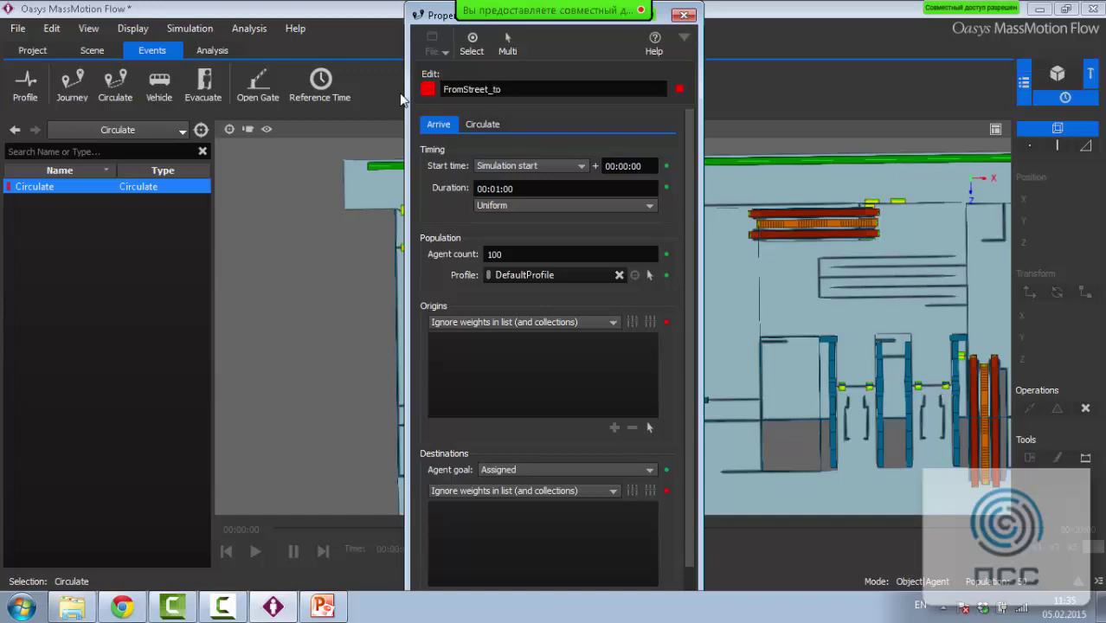
{"action": "type", "text": "_Gate1"}
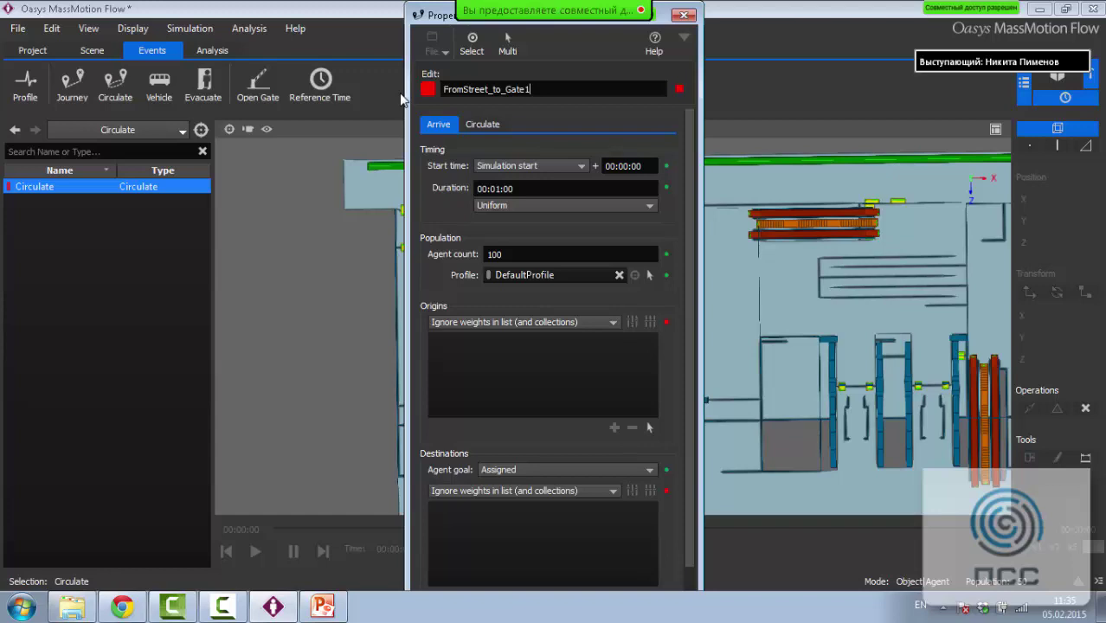
Set the event's start time type to Absolute and its arrival duration to 00:05:00
{"action": "left_click", "coordinate": [566, 165]}
{"action": "left_click", "coordinate": [581, 175]}
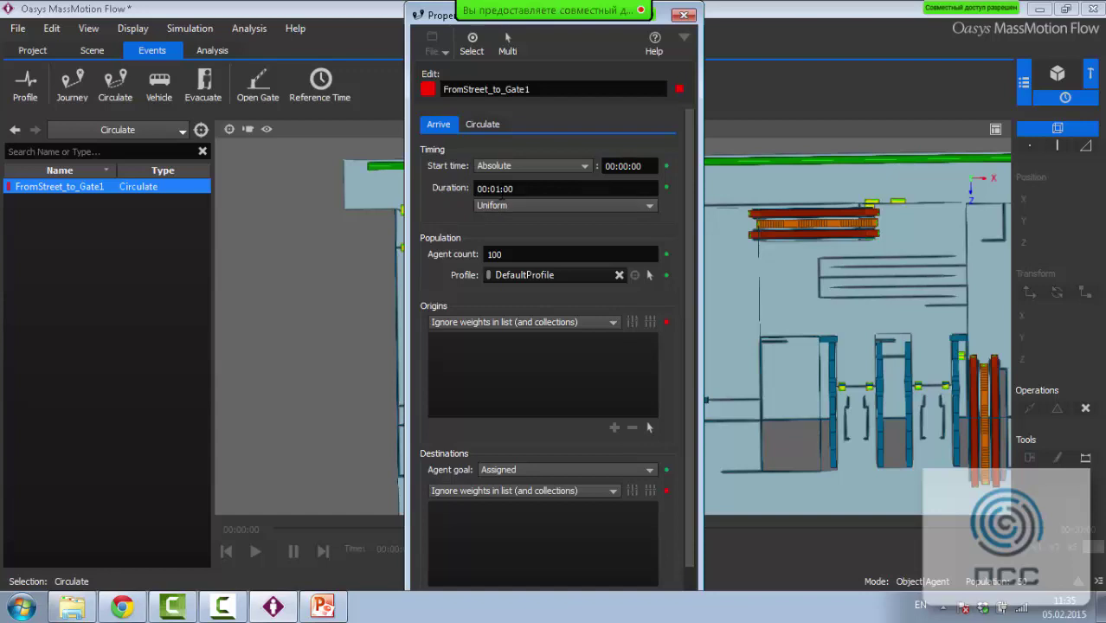
{"action": "left_click", "coordinate": [501, 189]}
{"action": "key", "text": "BackSpace"}
{"action": "type", "text": "5"}
Try other arrival distributions such as Triangular and Exponential, and restore the distribution to Uniform
{"action": "left_click", "coordinate": [515, 208]}
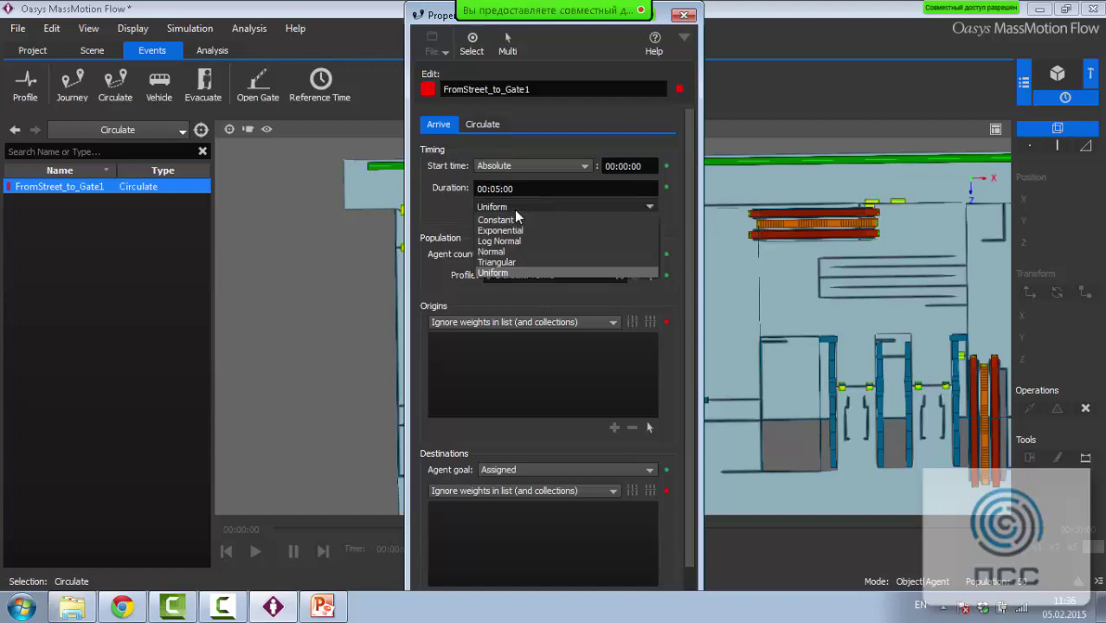
{"action": "left_click", "coordinate": [516, 262]}
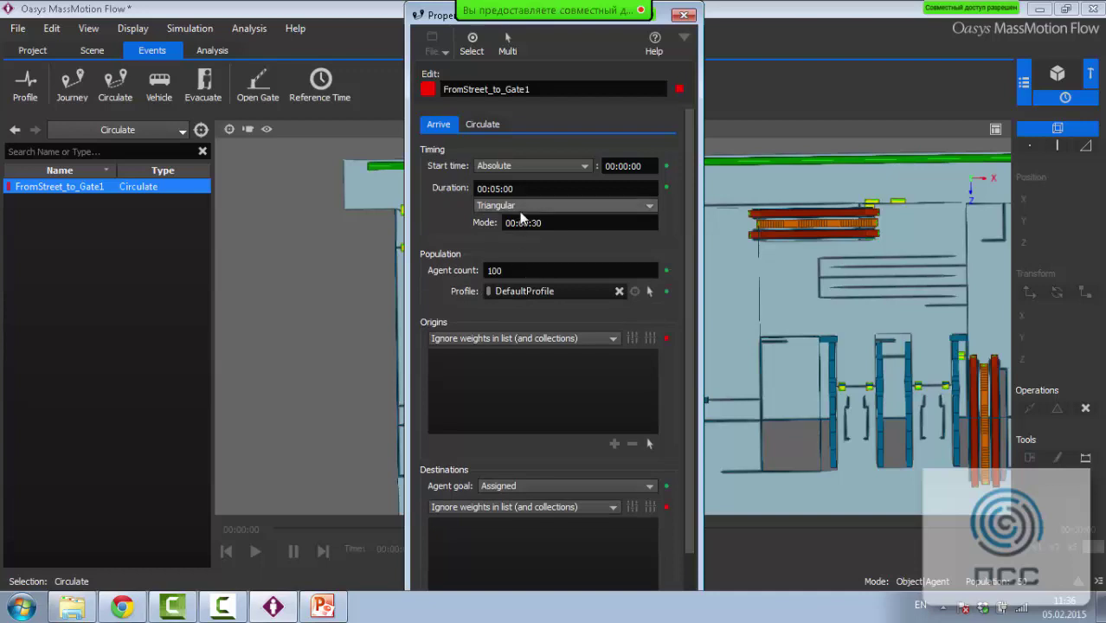
{"action": "left_click", "coordinate": [519, 211]}
{"action": "left_click", "coordinate": [523, 245]}
{"action": "left_click", "coordinate": [517, 207]}
{"action": "left_click", "coordinate": [524, 242]}
{"action": "left_click", "coordinate": [524, 207]}
{"action": "left_click", "coordinate": [525, 232]}
{"action": "left_click", "coordinate": [525, 209]}
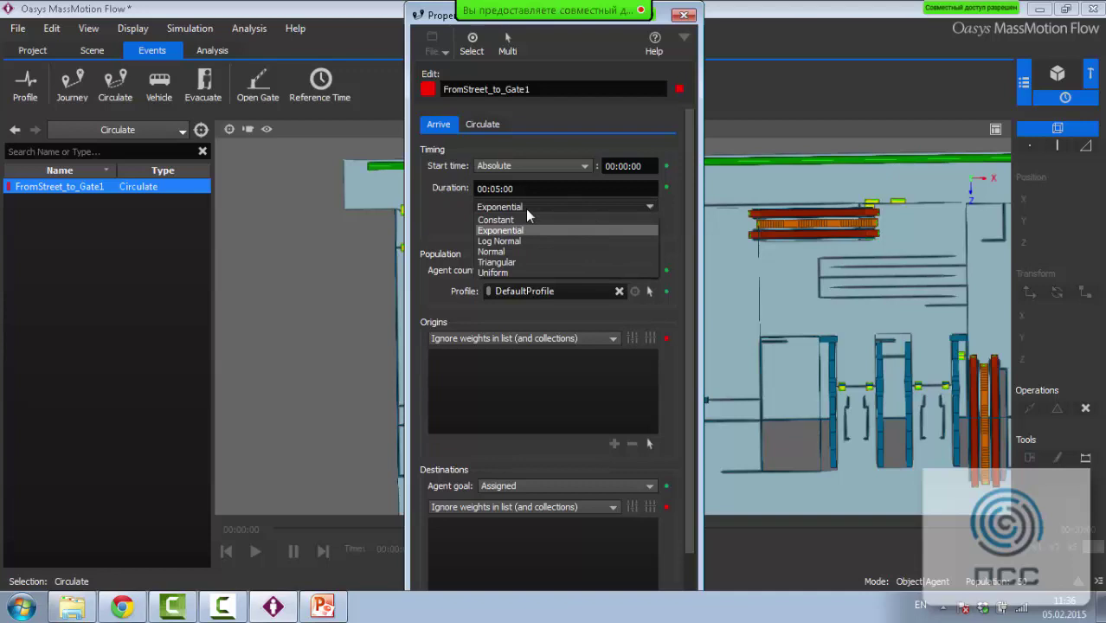
{"action": "left_click", "coordinate": [537, 272]}
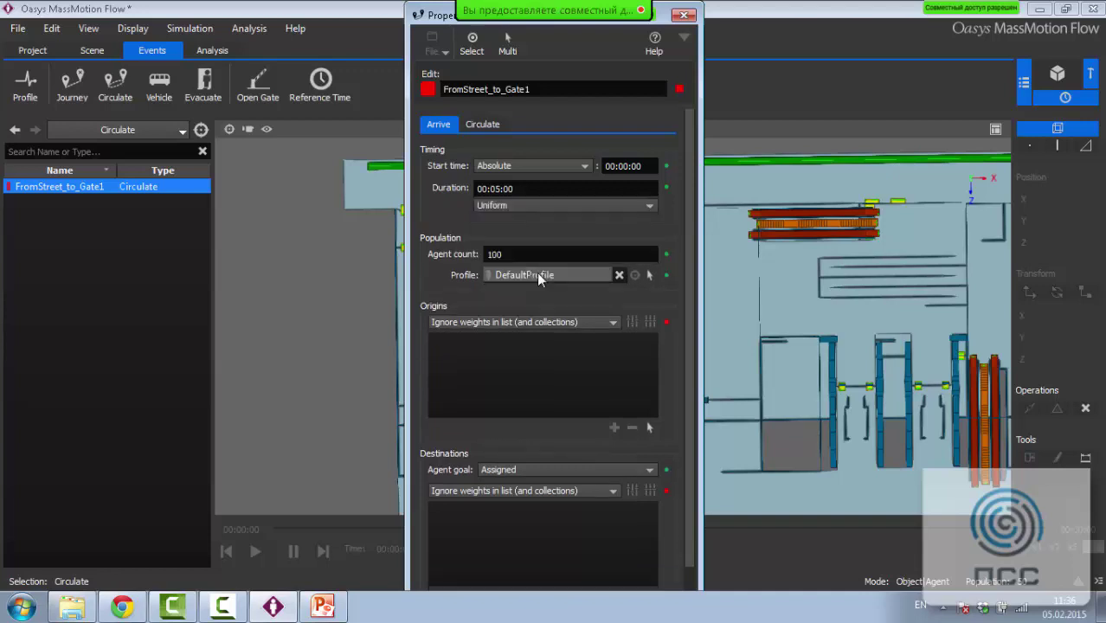
Set the event's agent count to 200 and add a new agent profile with its default settings, including the Right Strong direction bias
{"action": "double_click", "coordinate": [495, 254]}
{"action": "left_click", "coordinate": [17, 97]}
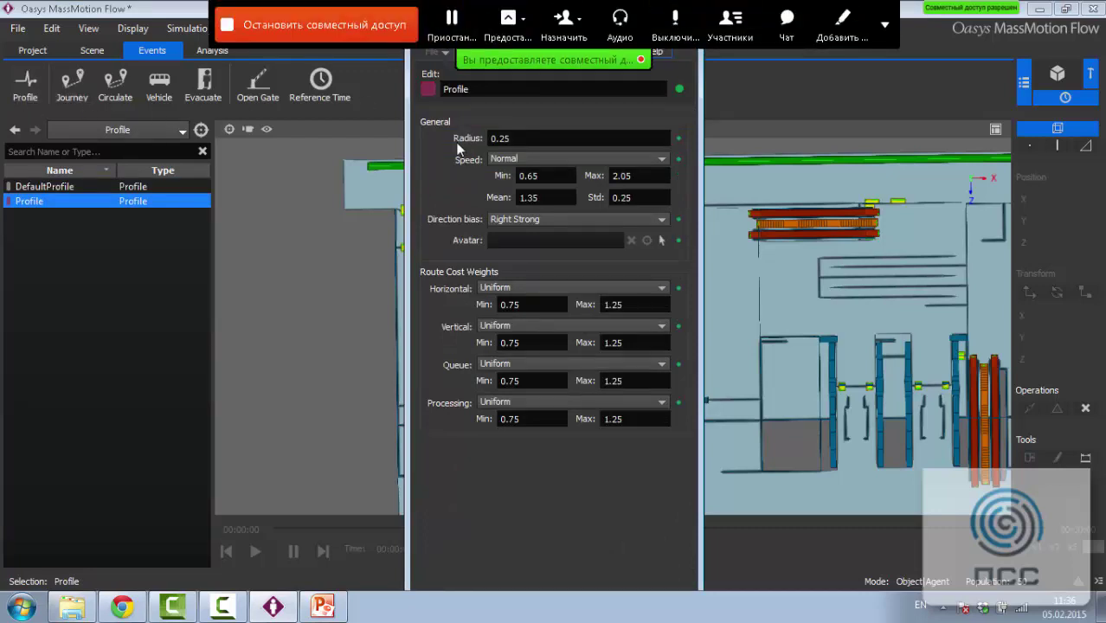
{"action": "left_click_drag", "start_coordinate": [431, 19], "coordinate": [343, 62]}
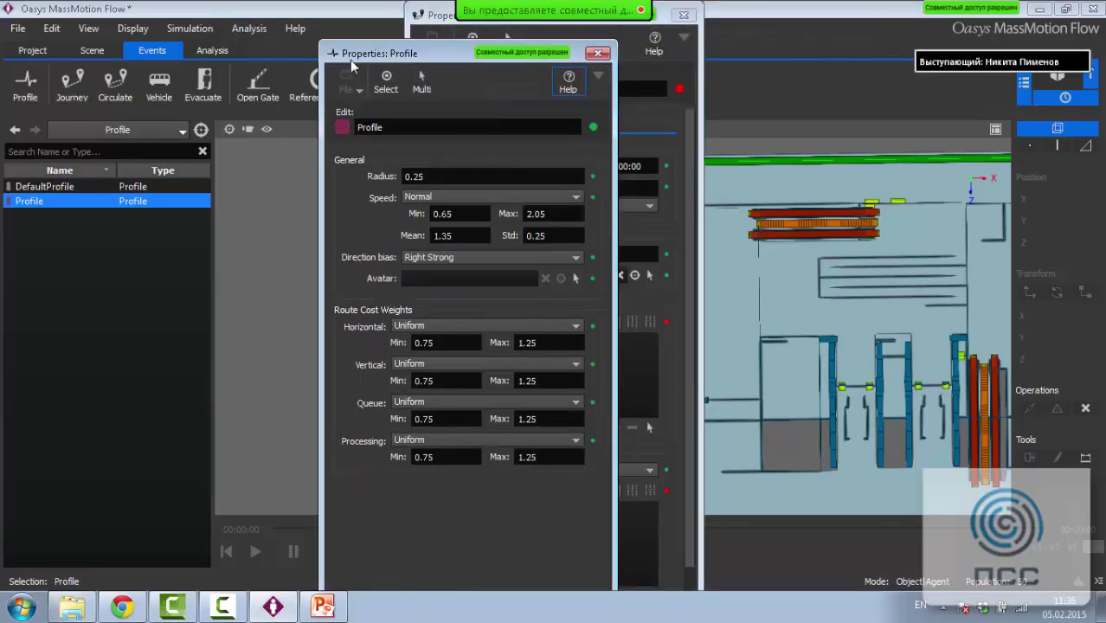
{"action": "left_click_drag", "start_coordinate": [460, 52], "coordinate": [376, 35]}
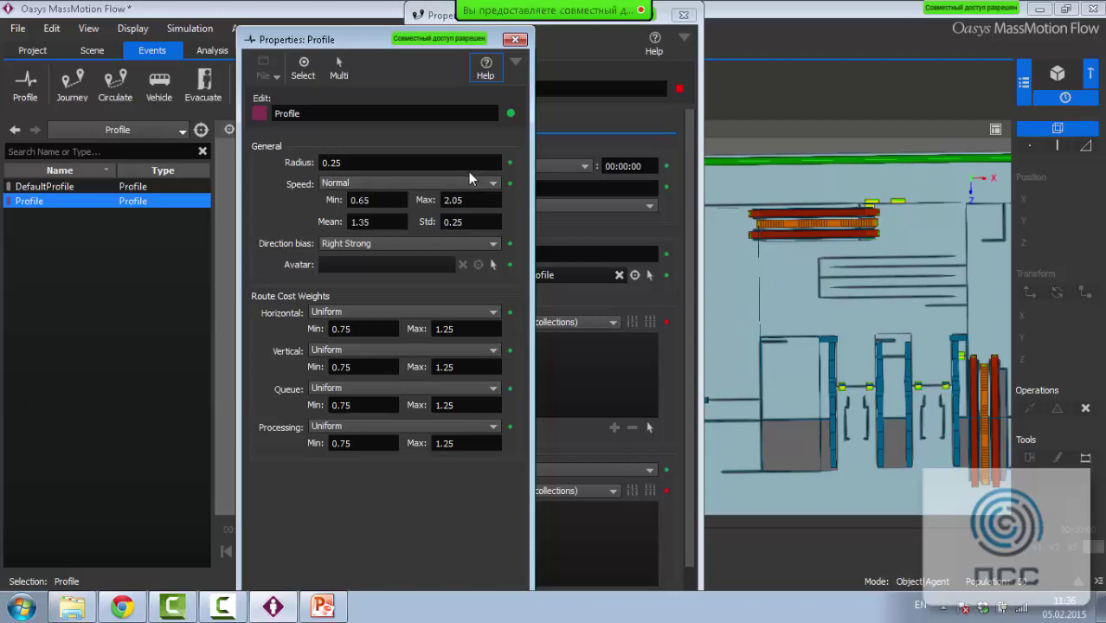
{"action": "left_click", "coordinate": [460, 242]}
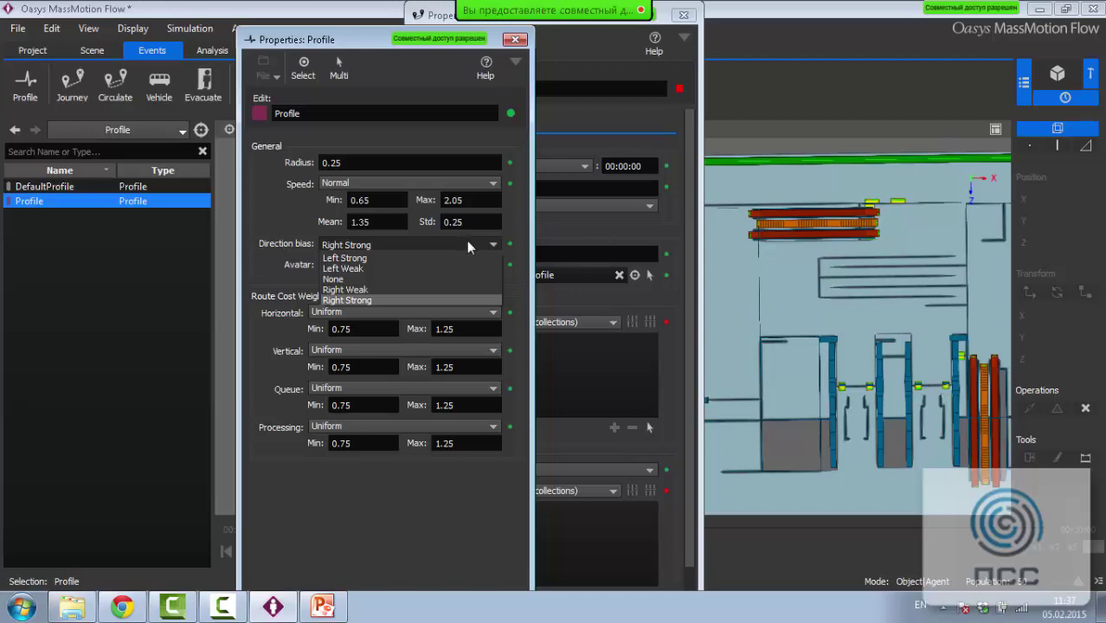
{"action": "left_click", "coordinate": [466, 241]}
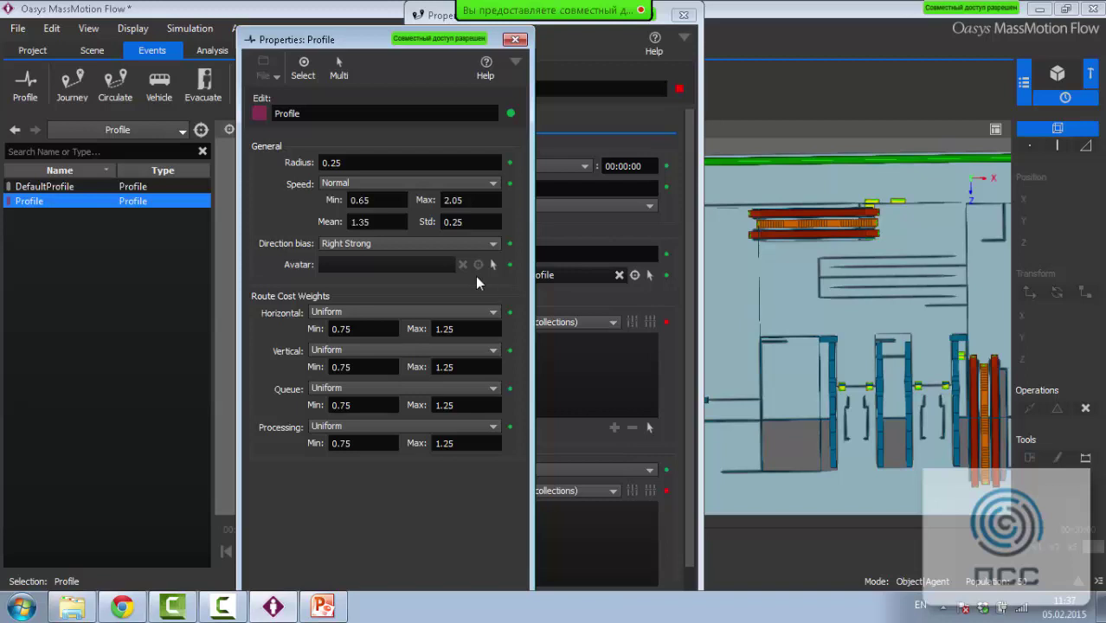
{"action": "left_click", "coordinate": [515, 40]}
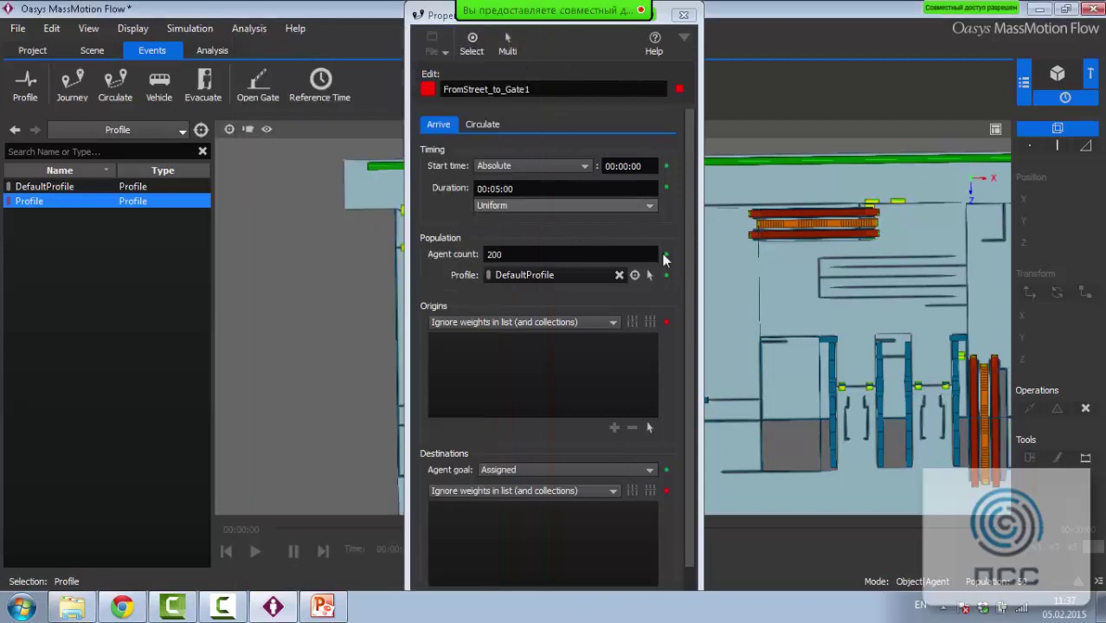
Assign the Street portal as the origin of the FromStreet_to_Gate1 event
{"action": "left_click", "coordinate": [649, 427]}
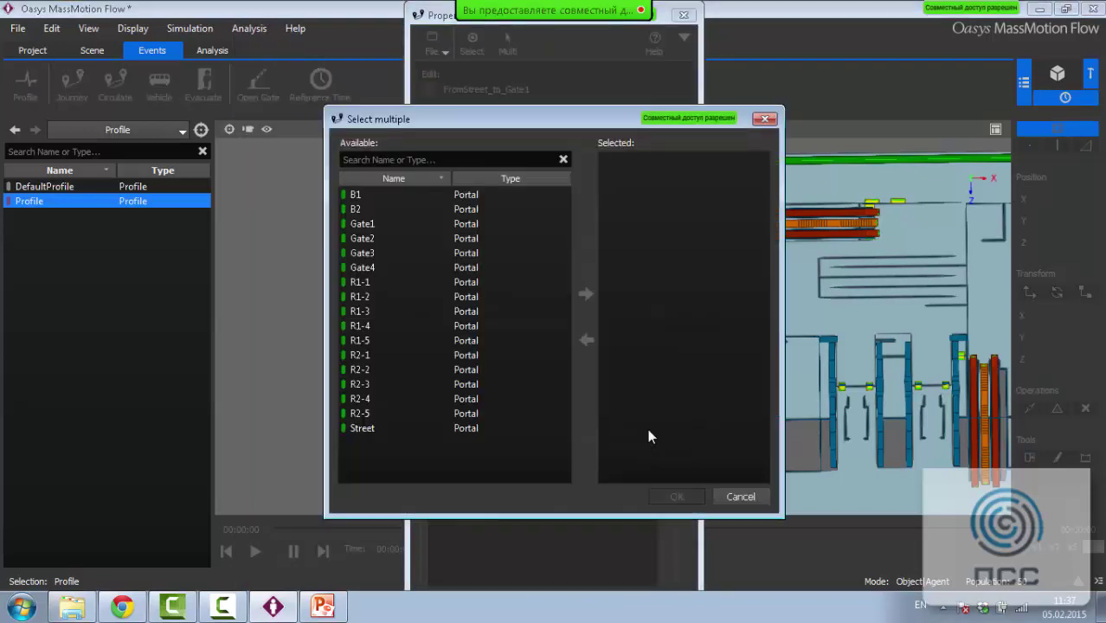
{"action": "left_click", "coordinate": [394, 428]}
{"action": "left_click", "coordinate": [585, 302]}
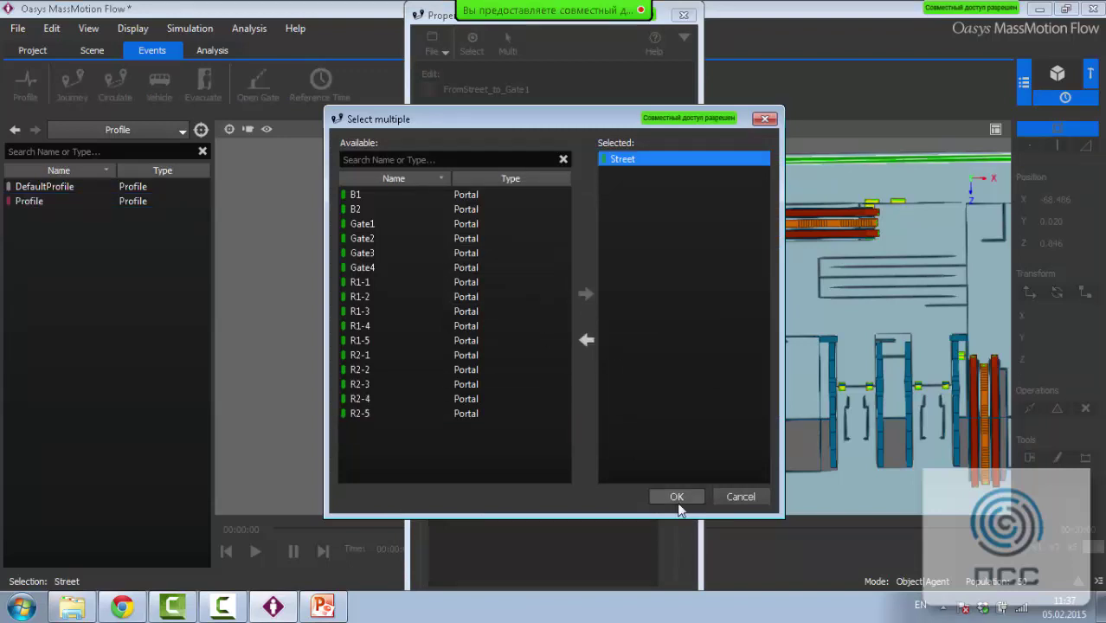
{"action": "left_click", "coordinate": [677, 496]}
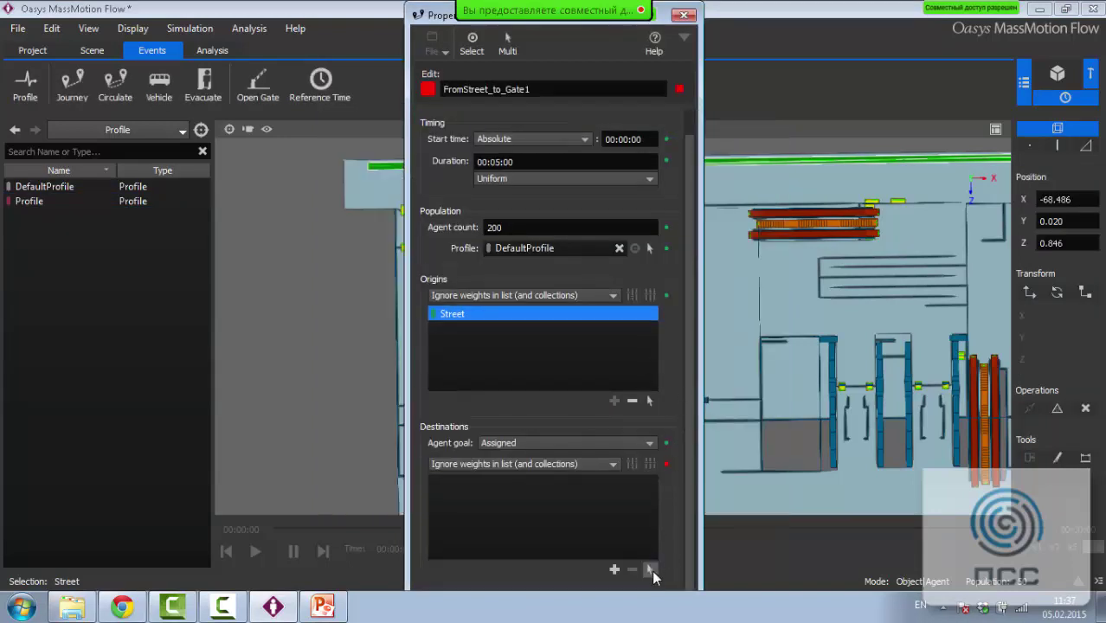
Assign the Gate1 portal as the destination of the FromStreet_to_Gate1 event
{"action": "left_click", "coordinate": [650, 569]}
{"action": "left_click", "coordinate": [457, 223]}
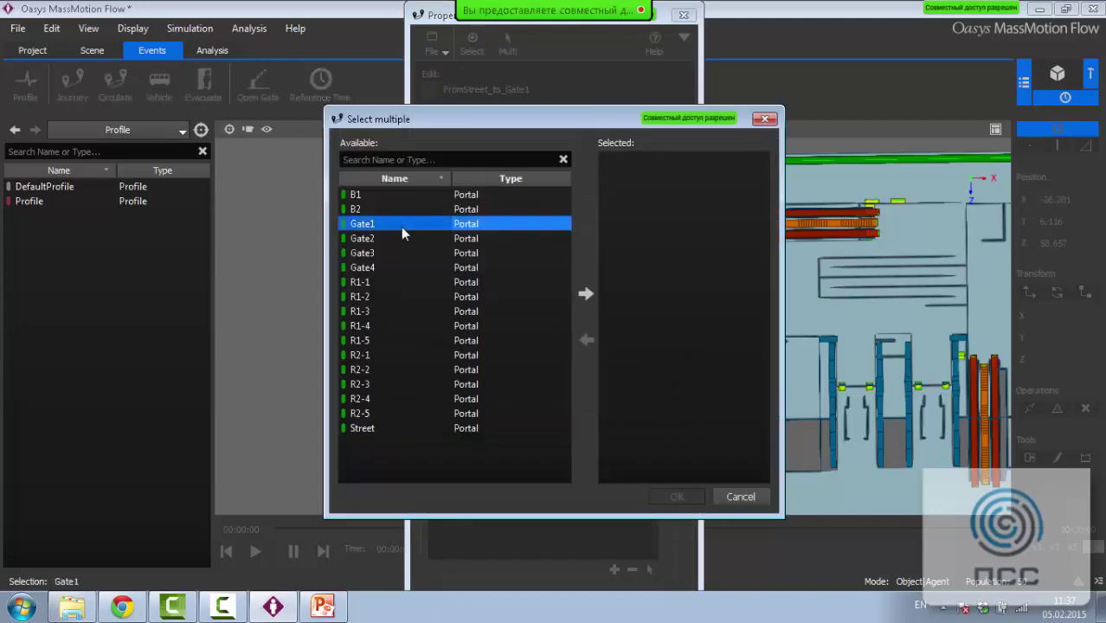
{"action": "left_click", "coordinate": [586, 295]}
{"action": "left_click", "coordinate": [677, 497]}
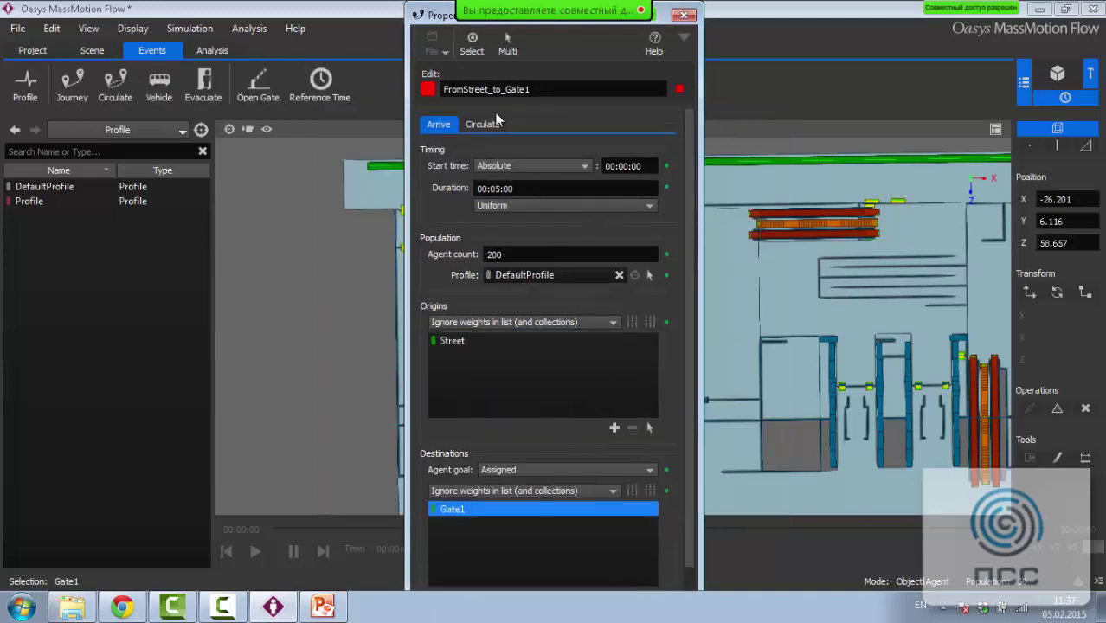
In the event's circulation settings, make the iteration count use a Constant distribution with a value of 1
{"action": "left_click", "coordinate": [500, 124]}
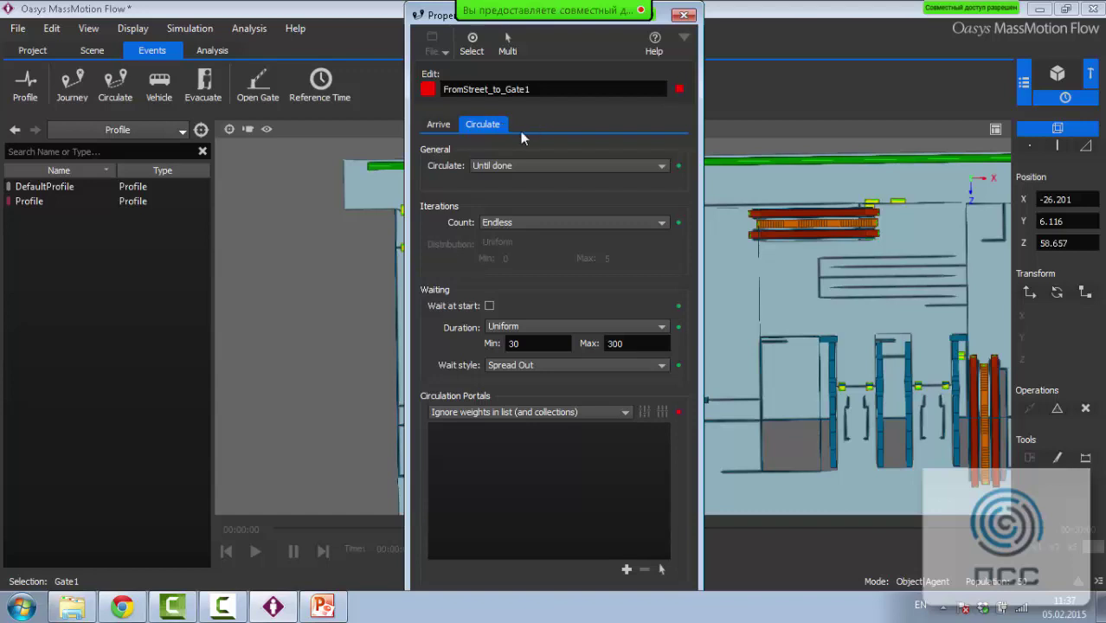
{"action": "left_click", "coordinate": [531, 165]}
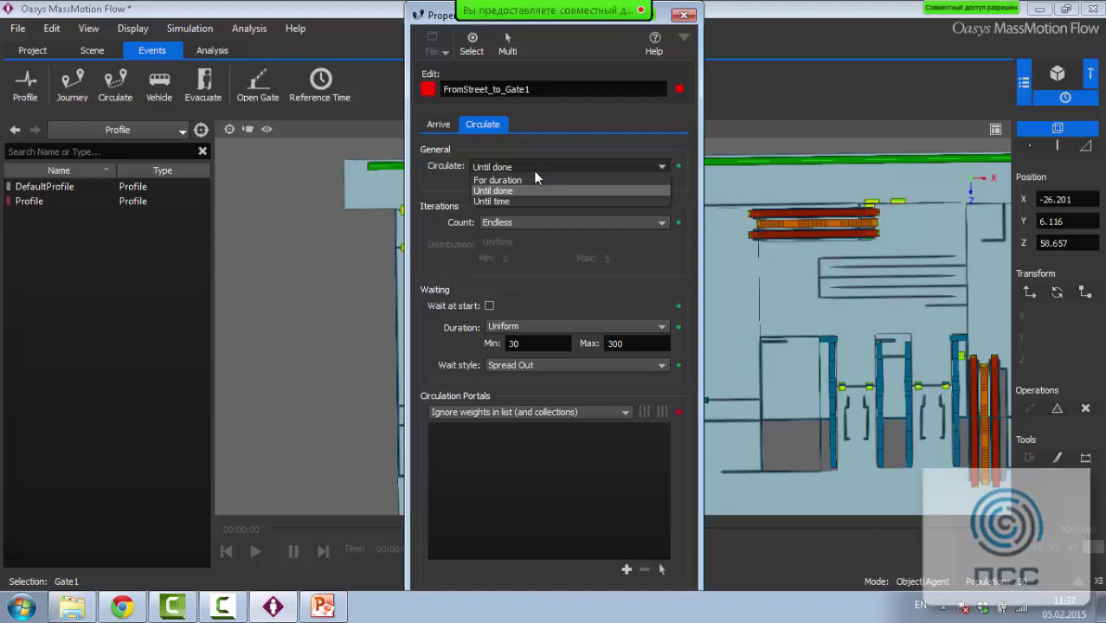
{"action": "left_click", "coordinate": [535, 172]}
{"action": "left_click", "coordinate": [570, 224]}
{"action": "left_click", "coordinate": [584, 248]}
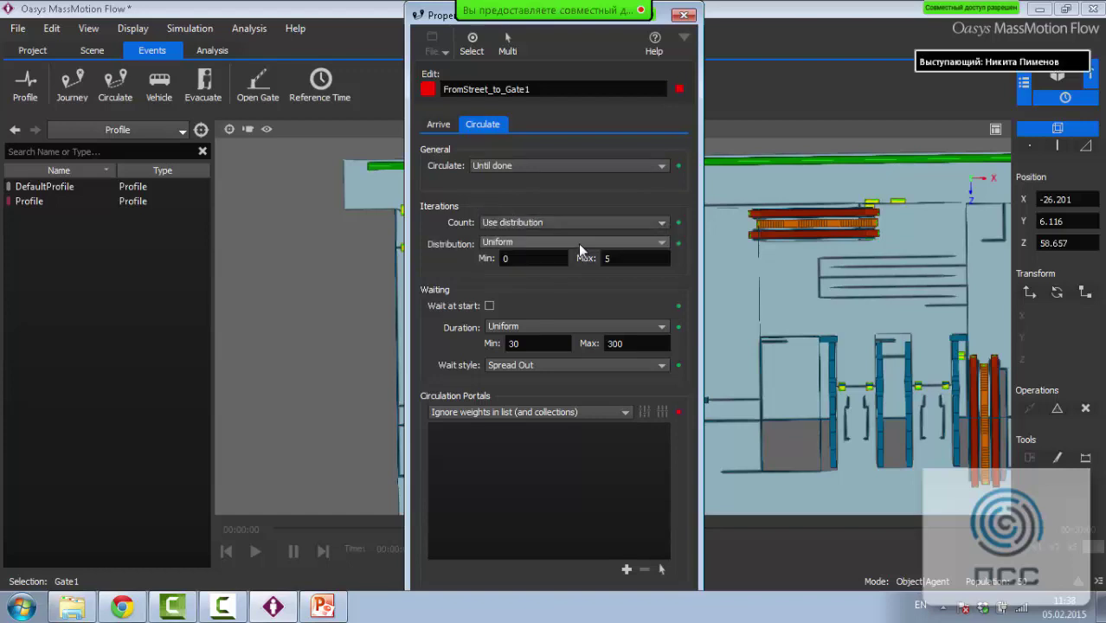
{"action": "left_click", "coordinate": [578, 246]}
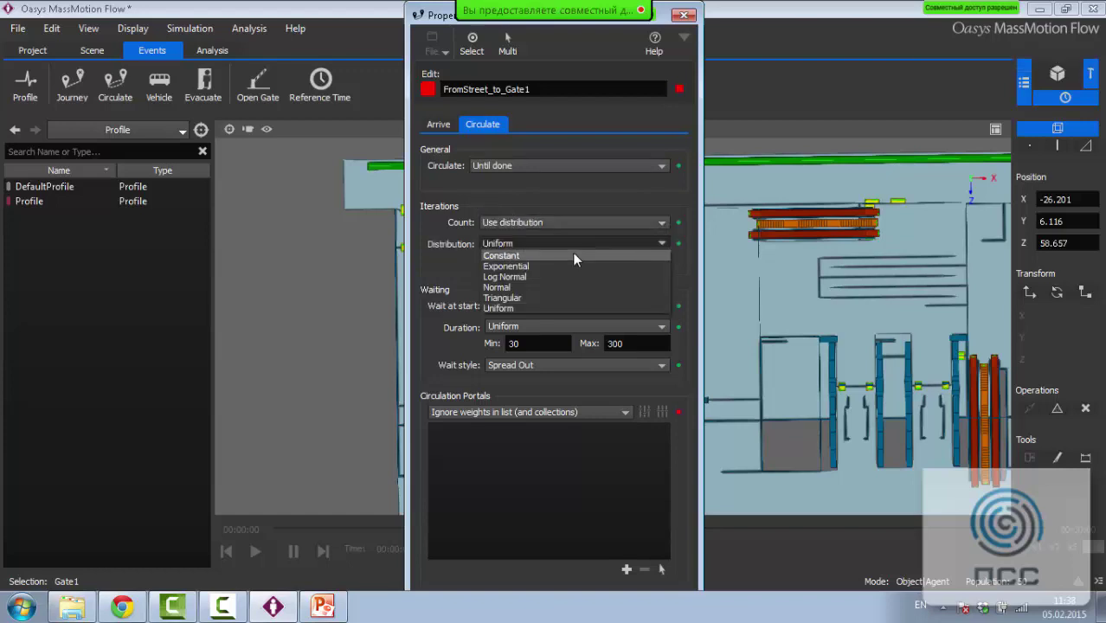
{"action": "left_click", "coordinate": [571, 249]}
{"action": "left_click", "coordinate": [555, 243]}
{"action": "left_click", "coordinate": [557, 251]}
{"action": "left_click_drag", "start_coordinate": [522, 258], "coordinate": [410, 259]}
{"action": "type", "text": "1"}
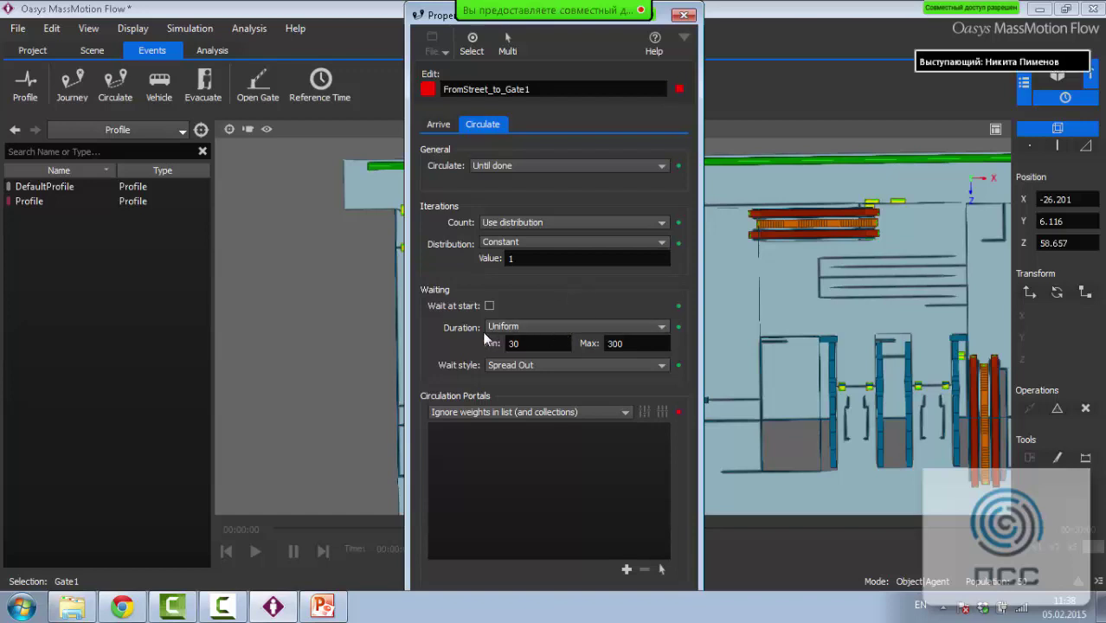
Set the event's waiting duration to a Constant value of 20 and its wait style to Stand Still
{"action": "left_click", "coordinate": [571, 331]}
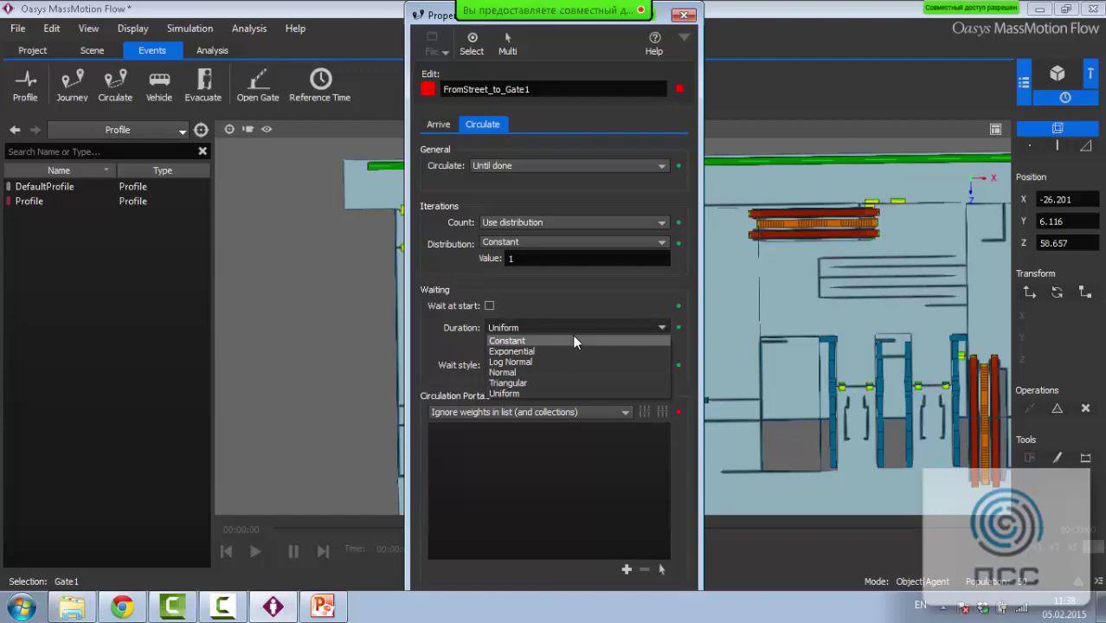
{"action": "left_click", "coordinate": [573, 340]}
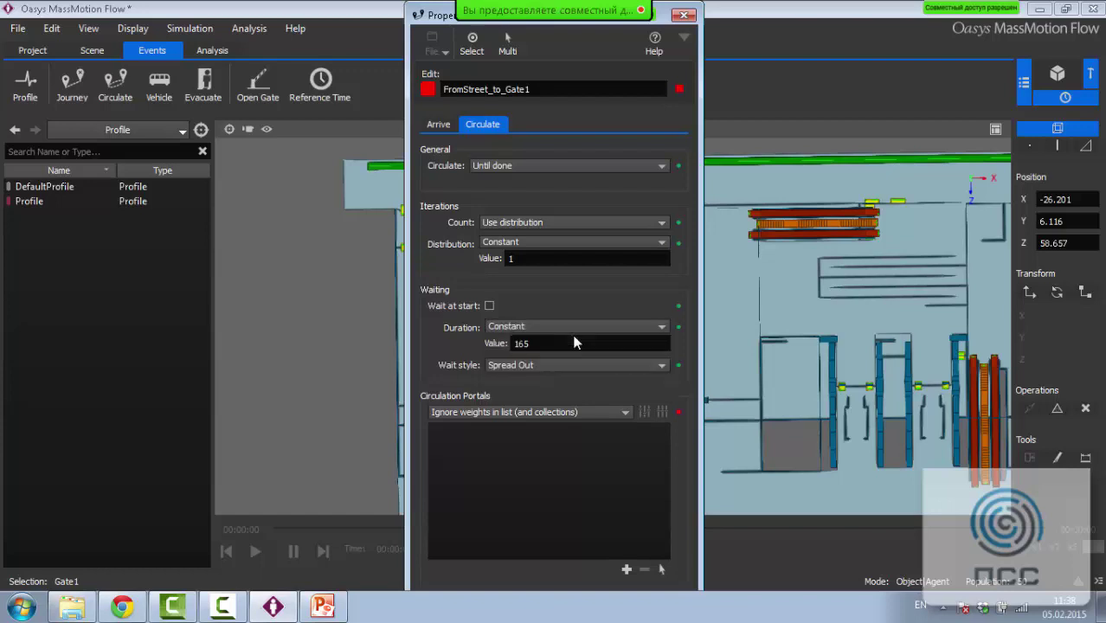
{"action": "type", "text": "20"}
{"action": "left_click", "coordinate": [508, 370]}
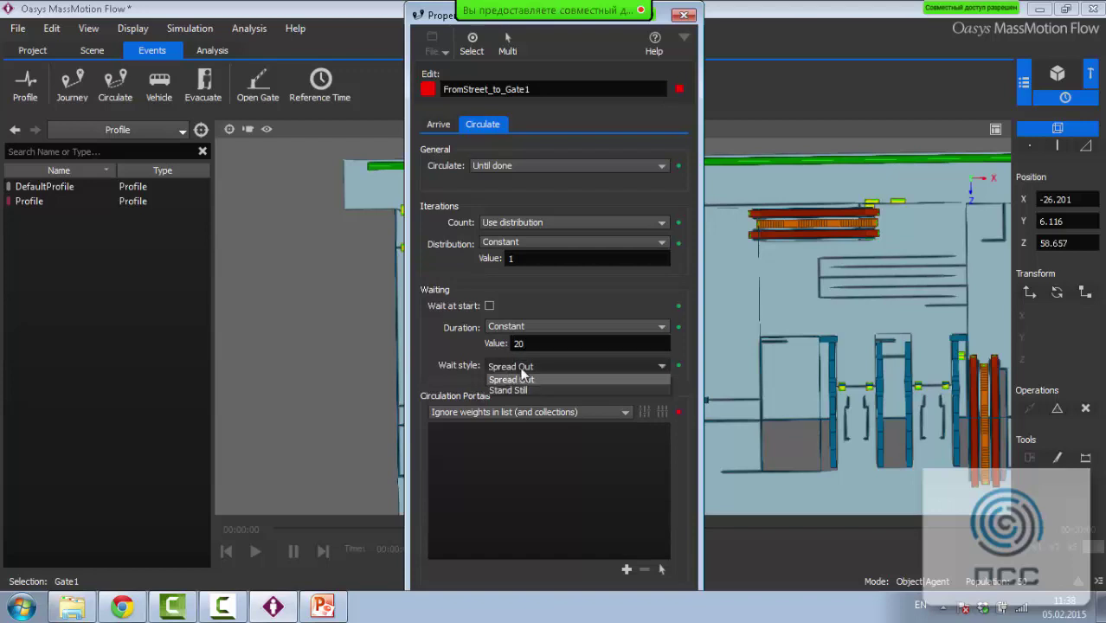
{"action": "left_click", "coordinate": [594, 388]}
Add portals R1-1 to R1-5 as the event's circulation portals and close its properties
{"action": "left_click", "coordinate": [644, 412]}
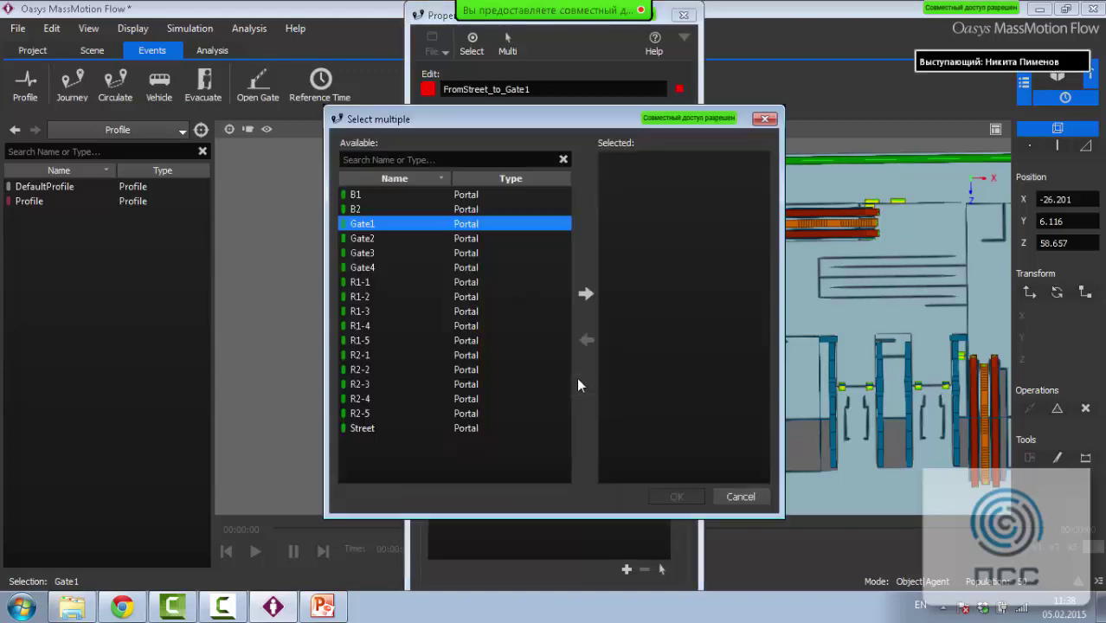
{"action": "left_click", "coordinate": [410, 282]}
{"action": "key", "text": "shift+Down"}
{"action": "key", "text": "shift+Down"}
{"action": "key", "text": "shift+Down"}
{"action": "key", "text": "shift+Down"}
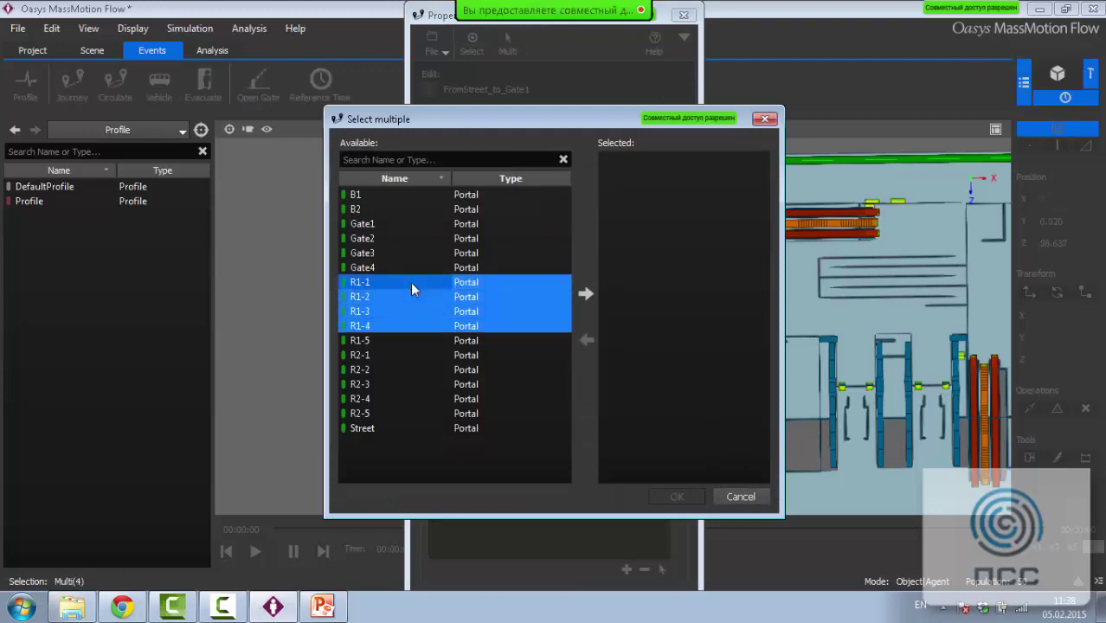
{"action": "left_click", "coordinate": [592, 293]}
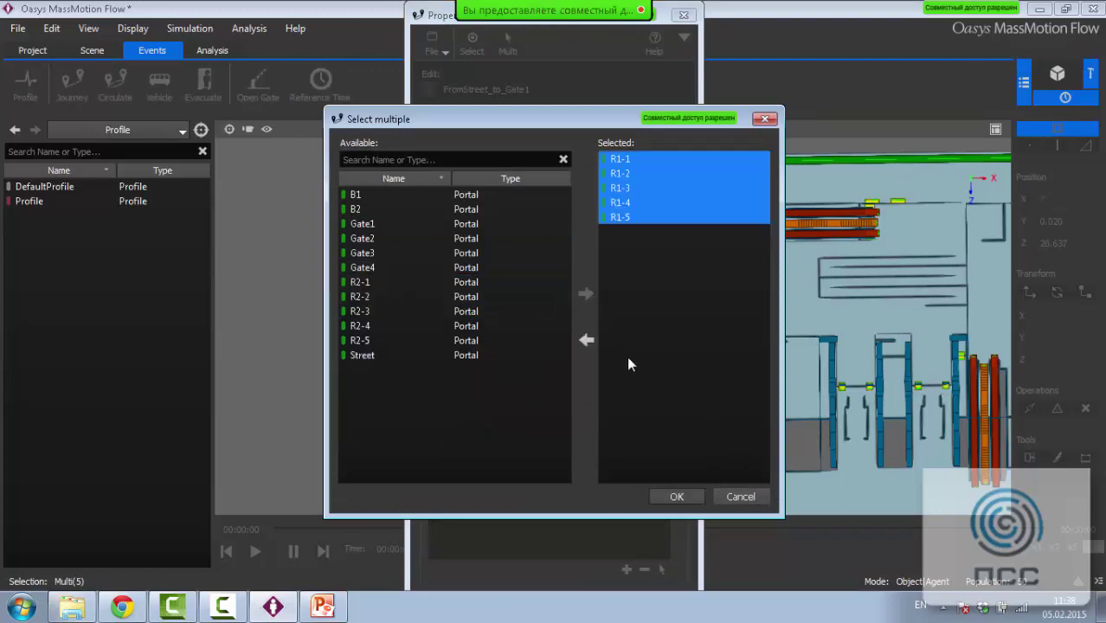
{"action": "left_click", "coordinate": [671, 493]}
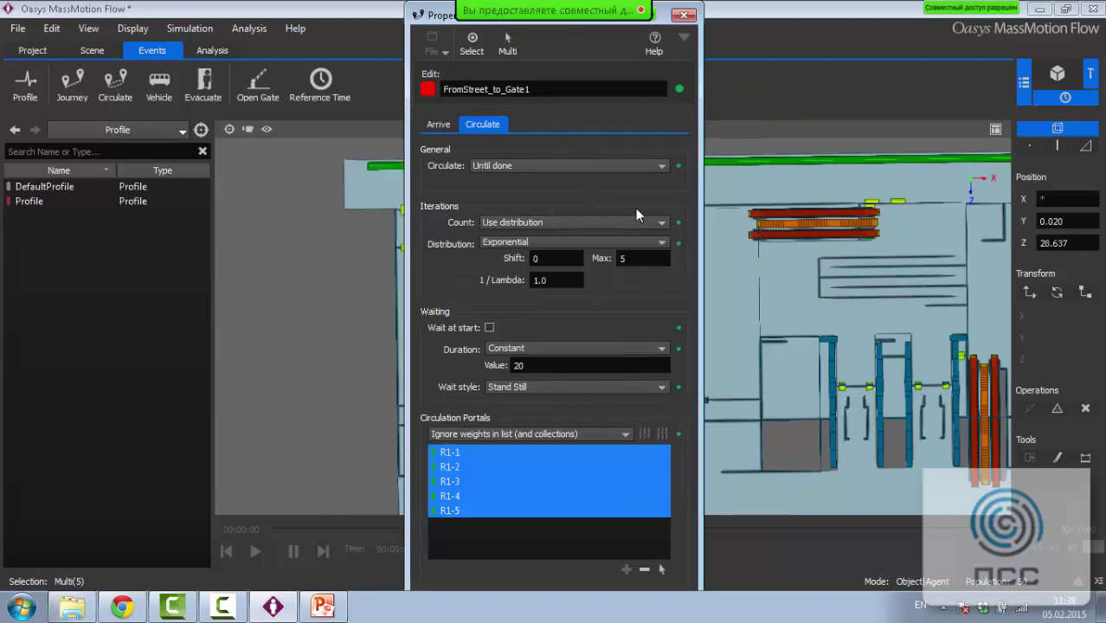
{"action": "left_click", "coordinate": [684, 15]}
{"action": "middle_click_drag", "start_coordinate": [656, 283], "coordinate": [531, 151]}
{"action": "scroll", "coordinate": [654, 284], "scroll_direction": "down", "scroll_amount": 1}
{"action": "middle_click_drag", "start_coordinate": [656, 286], "coordinate": [622, 267]}
{"action": "scroll", "coordinate": [656, 276], "scroll_direction": "up", "scroll_amount": 2}
{"action": "middle_click_drag", "start_coordinate": [690, 303], "coordinate": [716, 251]}
{"action": "scroll", "coordinate": [717, 251], "scroll_direction": "up", "scroll_amount": 2}
{"action": "right_click_drag", "start_coordinate": [693, 309], "coordinate": [592, 355]}
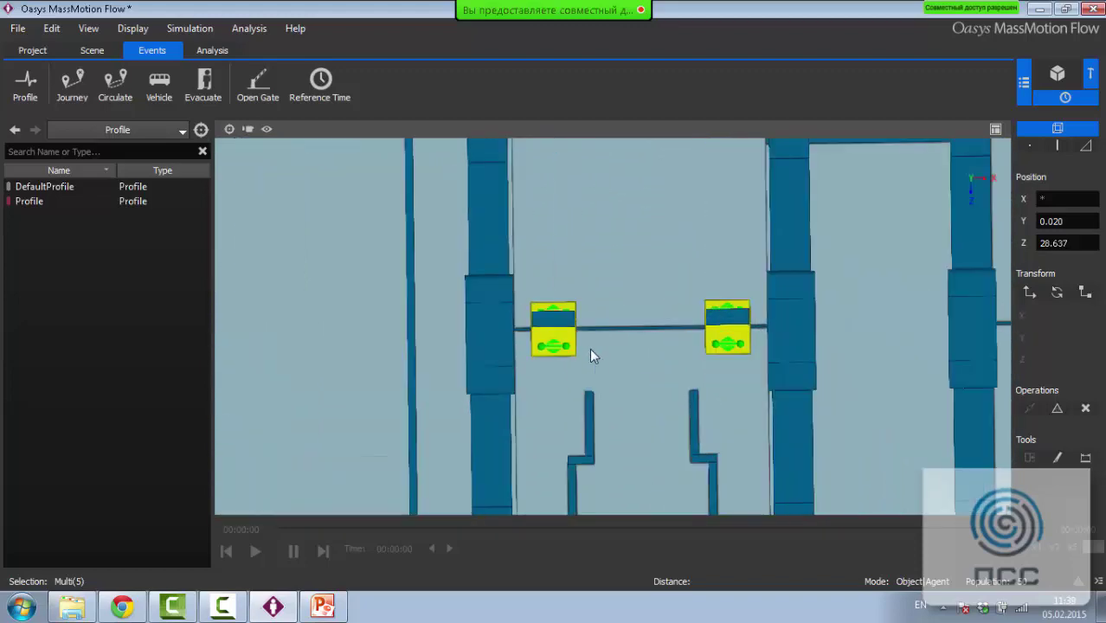
{"action": "left_click", "coordinate": [575, 346], "text": "shift"}
{"action": "left_click", "coordinate": [732, 350], "text": "shift"}
{"action": "scroll", "coordinate": [727, 359], "scroll_direction": "down", "scroll_amount": 2}
{"action": "middle_click_drag", "start_coordinate": [705, 368], "coordinate": [553, 351]}
{"action": "left_click", "coordinate": [819, 323], "text": "shift"}
{"action": "right_click", "coordinate": [821, 330]}
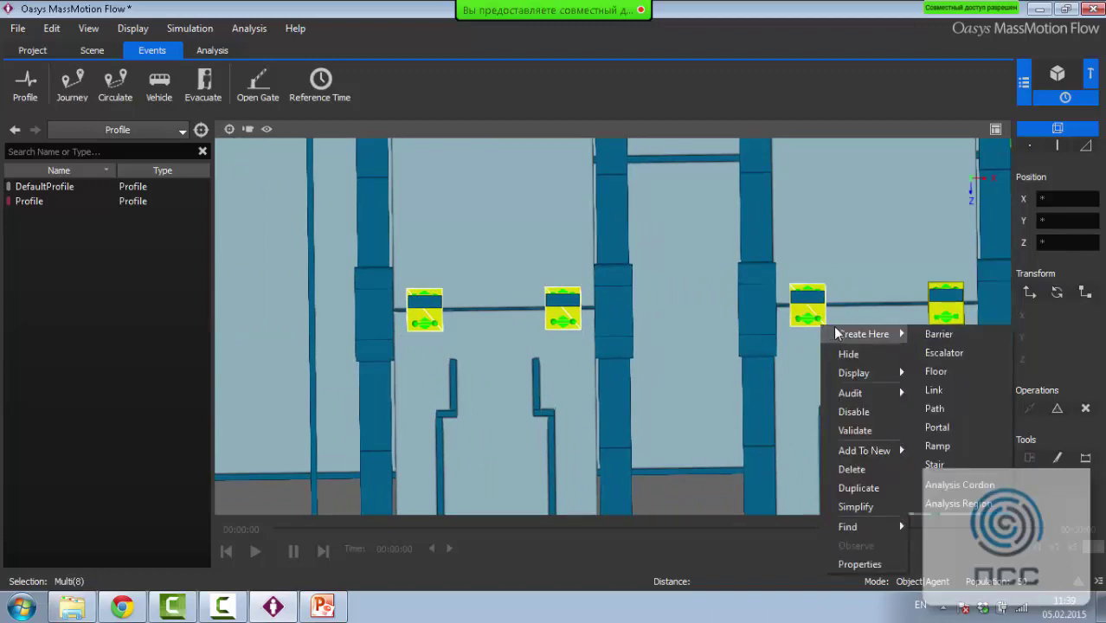
{"action": "left_click", "coordinate": [861, 564]}
{"action": "key", "text": "Escape"}
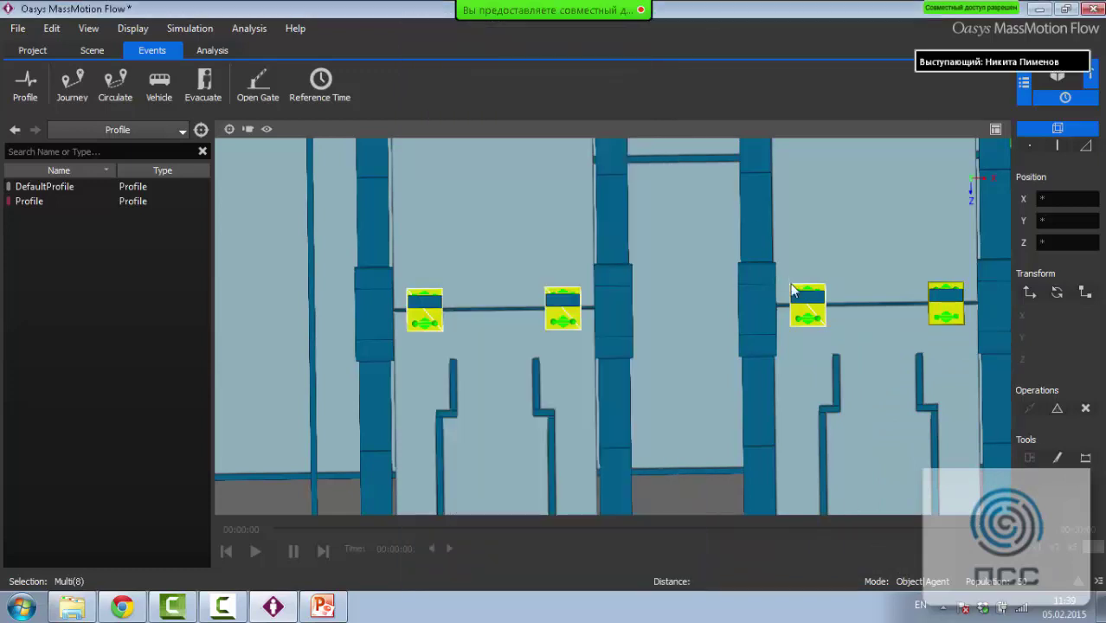
{"action": "right_click", "coordinate": [816, 318]}
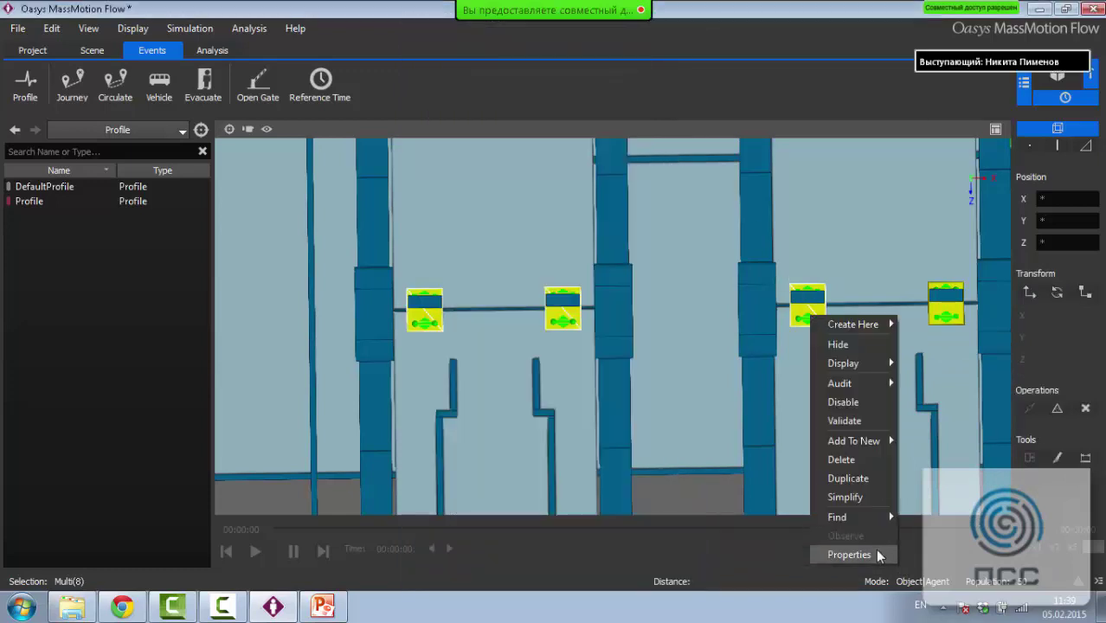
{"action": "left_click", "coordinate": [874, 554]}
{"action": "key", "text": "Escape"}
Set the direction of the three leftmost links in the two central passages to Box to Ball
{"action": "left_click", "coordinate": [679, 346]}
{"action": "left_click", "coordinate": [564, 321]}
{"action": "left_click", "coordinate": [438, 318], "text": "shift"}
{"action": "left_click", "coordinate": [807, 315], "text": "ctrl"}
{"action": "right_click", "coordinate": [807, 315]}
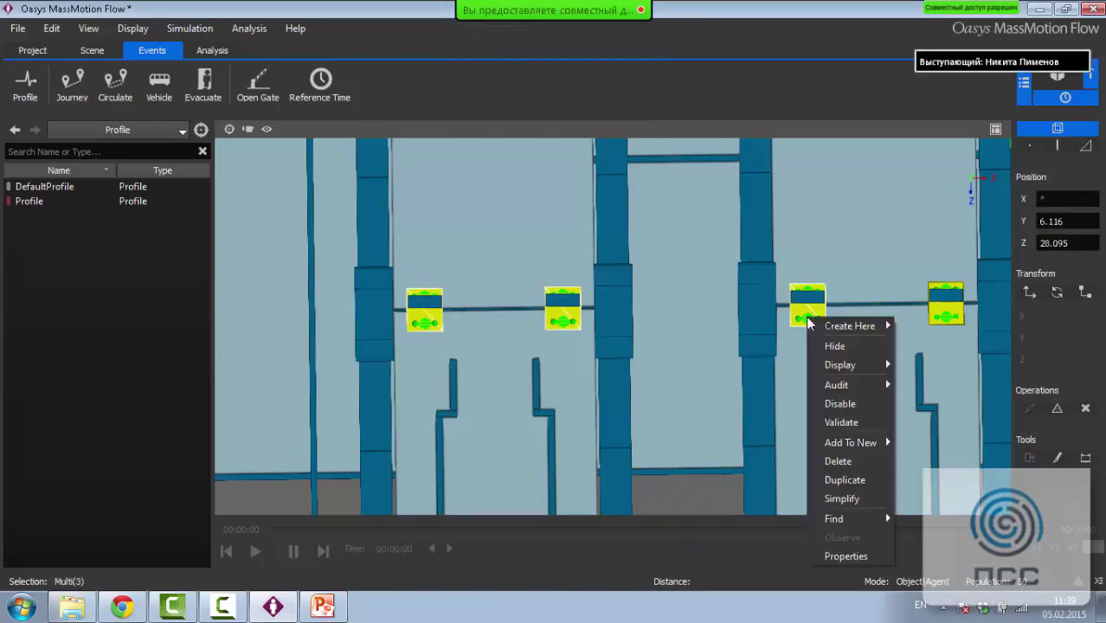
{"action": "left_click", "coordinate": [876, 557]}
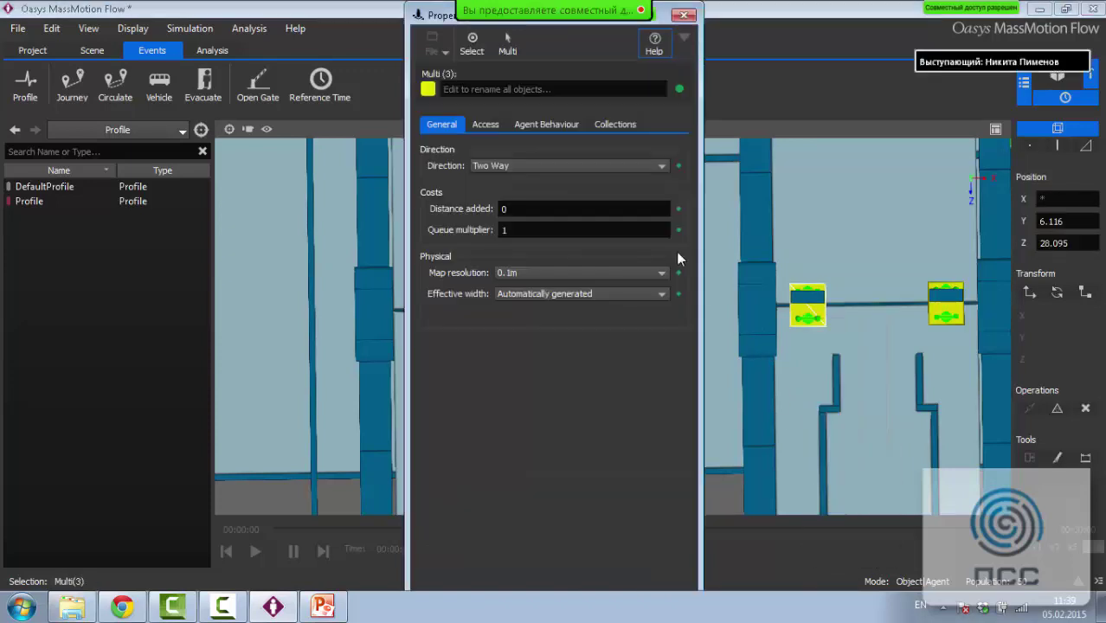
{"action": "left_click", "coordinate": [594, 166]}
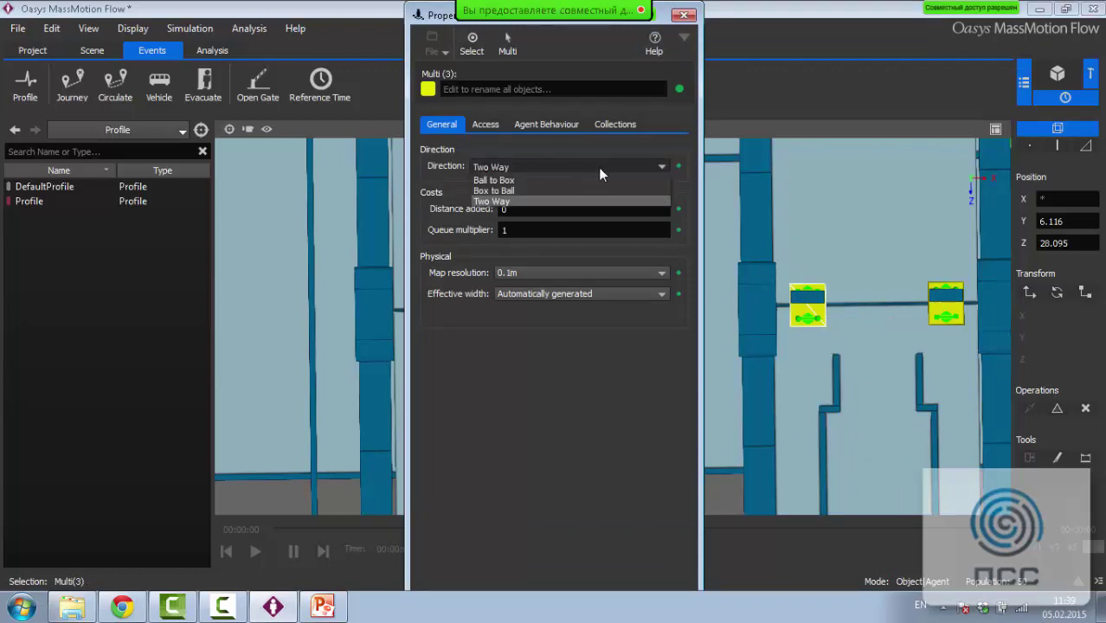
{"action": "left_click", "coordinate": [620, 190]}
{"action": "left_click", "coordinate": [683, 14]}
Set the direction of the rightmost link in the two central passages to Ball to Box
{"action": "left_click", "coordinate": [956, 312]}
{"action": "right_click", "coordinate": [956, 312]}
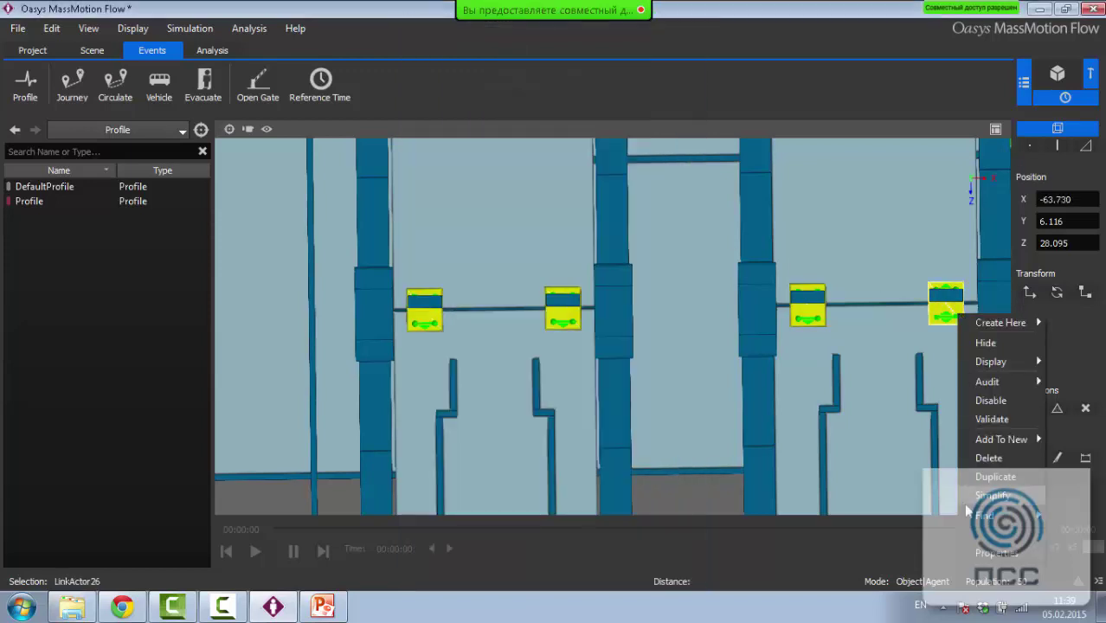
{"action": "left_click", "coordinate": [982, 559]}
{"action": "left_click", "coordinate": [570, 165]}
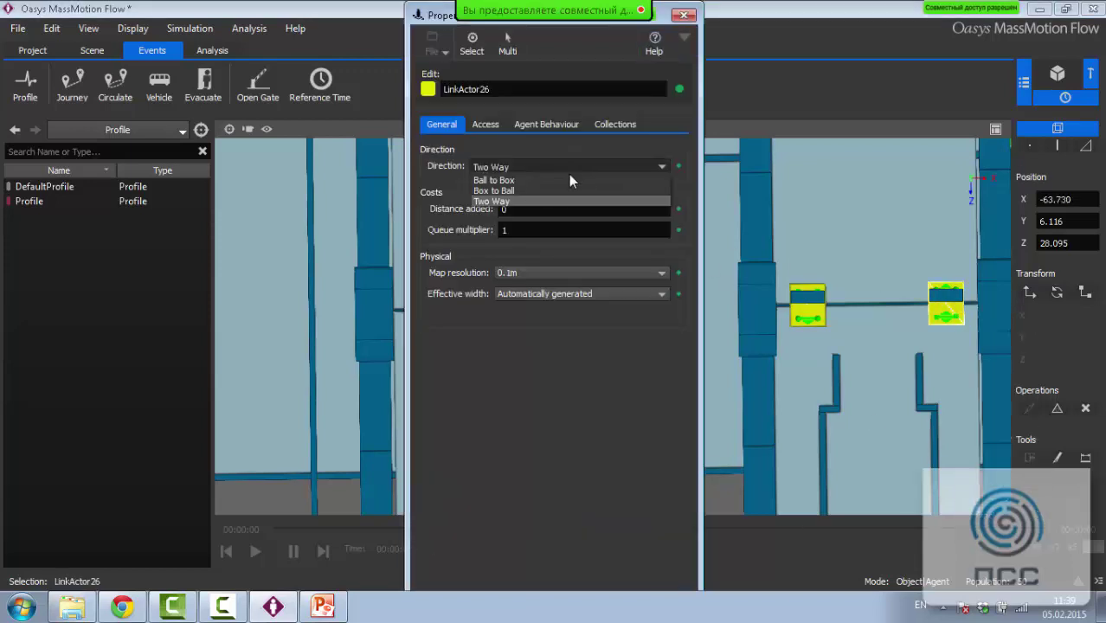
{"action": "left_click", "coordinate": [562, 179]}
{"action": "left_click", "coordinate": [682, 15]}
Give all four links in the two central passages a Constant delay on exit of 10
{"action": "scroll", "coordinate": [822, 229], "scroll_direction": "down", "scroll_amount": 5}
{"action": "middle_click_drag", "start_coordinate": [761, 311], "coordinate": [821, 347]}
{"action": "scroll", "coordinate": [672, 345], "scroll_direction": "up", "scroll_amount": 3}
{"action": "left_click", "coordinate": [706, 372]}
{"action": "left_click", "coordinate": [863, 377], "text": "shift"}
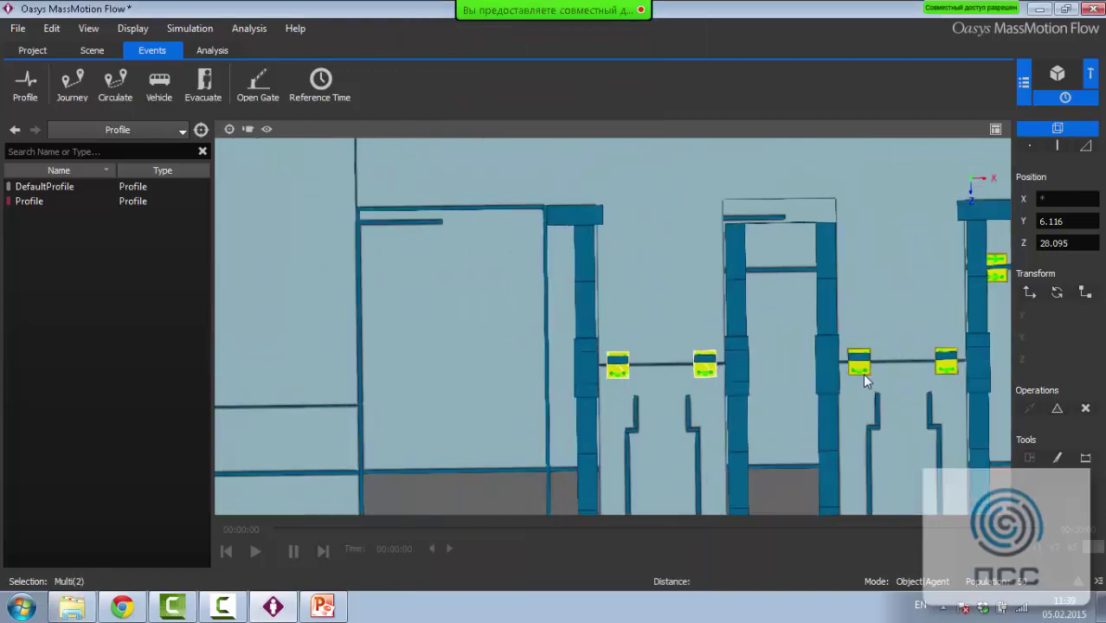
{"action": "left_click", "coordinate": [951, 370], "text": "shift"}
{"action": "right_click", "coordinate": [952, 370]}
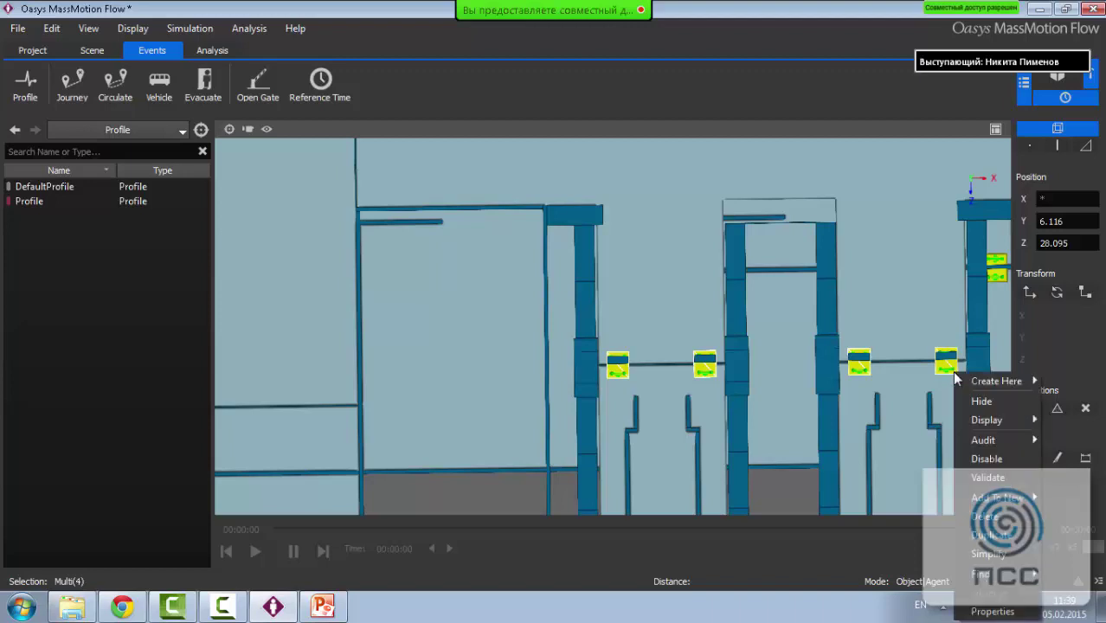
{"action": "left_click", "coordinate": [1003, 610]}
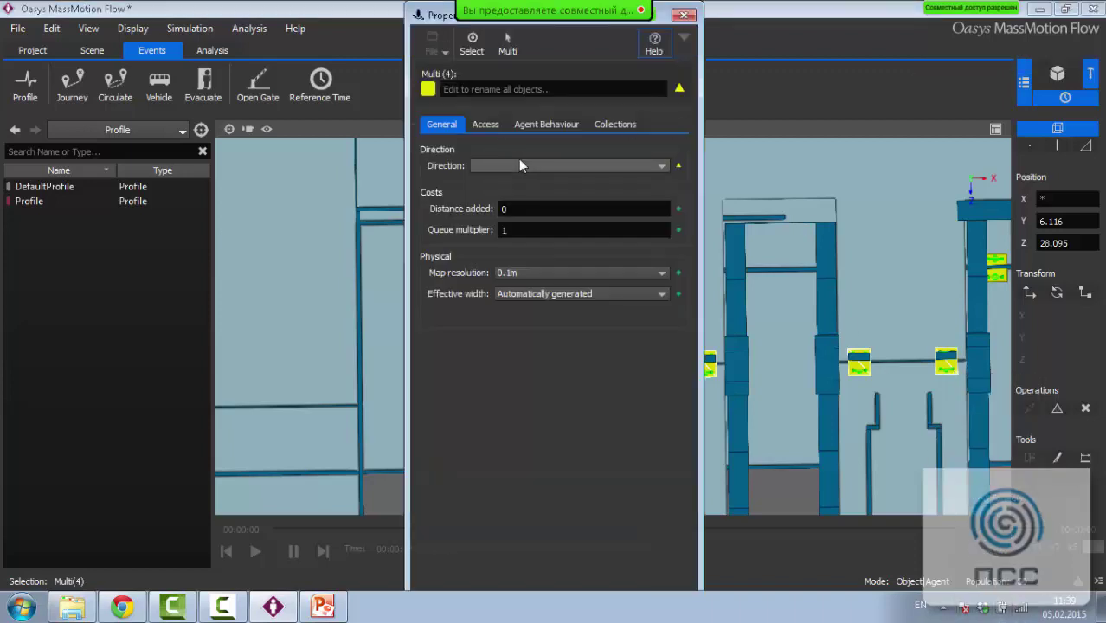
{"action": "left_click", "coordinate": [498, 129]}
{"action": "left_click", "coordinate": [531, 128]}
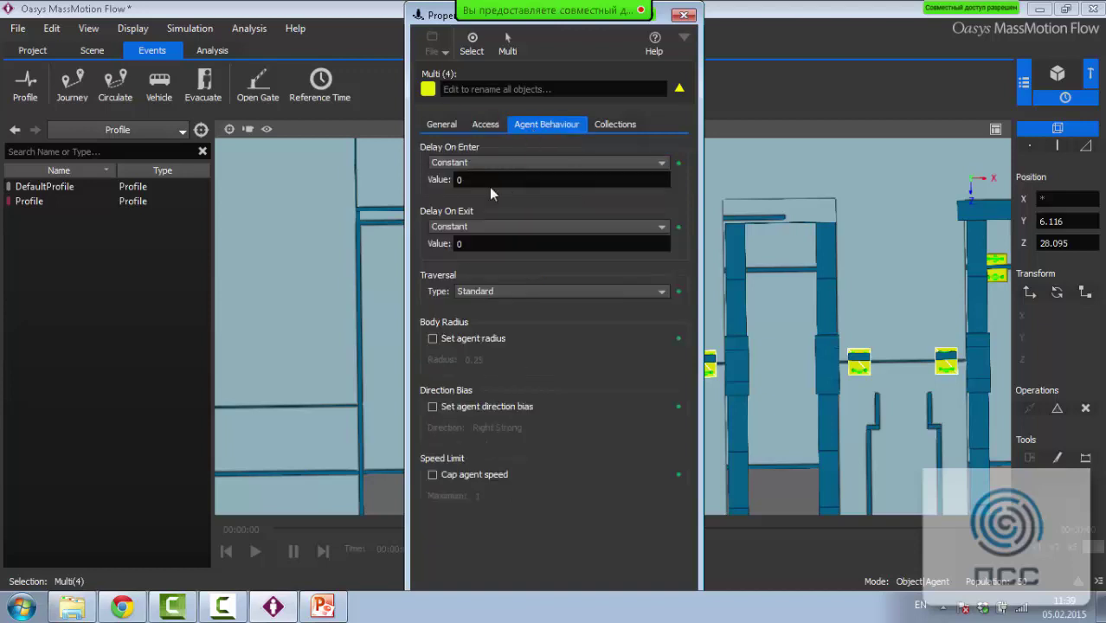
{"action": "double_click", "coordinate": [521, 251]}
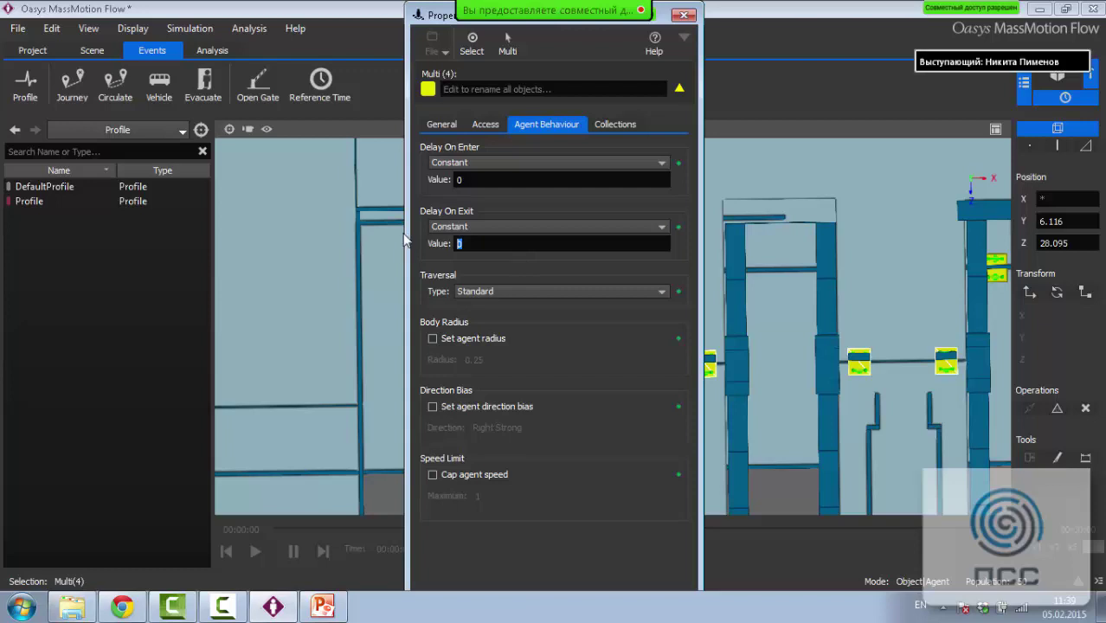
{"action": "type", "text": "10"}
{"action": "left_click", "coordinate": [685, 15]}
Look over the terminal layout from the street entrances and check-in desks to the seating area and boarding bridge
{"action": "scroll", "coordinate": [741, 294], "scroll_direction": "down", "scroll_amount": 5}
{"action": "scroll", "coordinate": [752, 308], "scroll_direction": "down", "scroll_amount": 3}
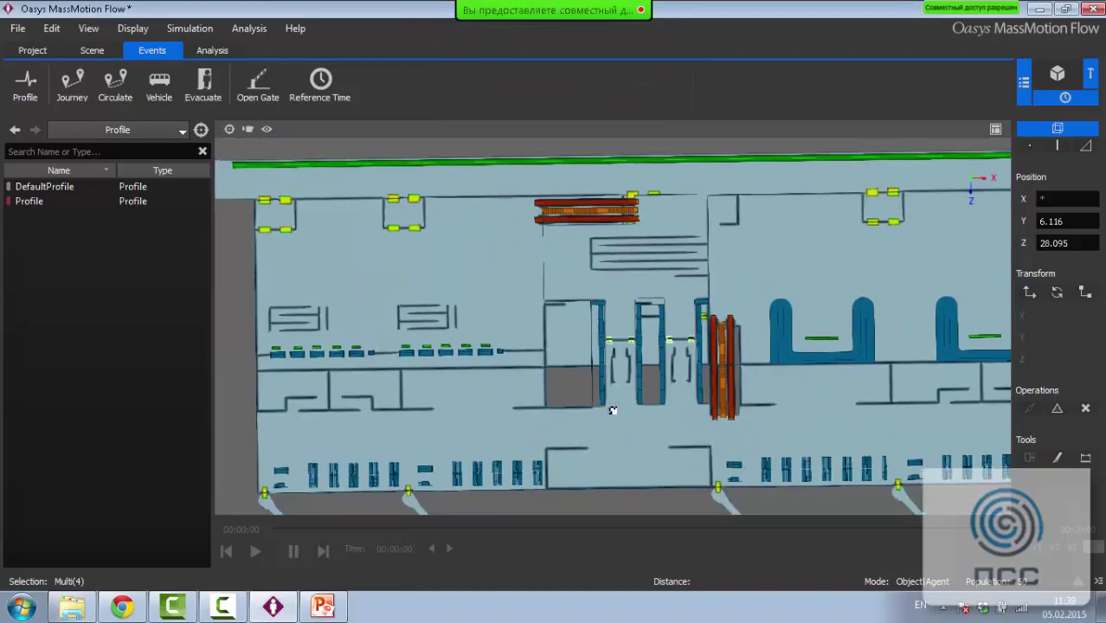
{"action": "scroll", "coordinate": [611, 409], "scroll_direction": "up", "scroll_amount": 3}
{"action": "middle_click_drag", "start_coordinate": [611, 408], "coordinate": [638, 396]}
{"action": "left_click", "coordinate": [534, 450]}
{"action": "scroll", "coordinate": [563, 415], "scroll_direction": "up", "scroll_amount": 4}
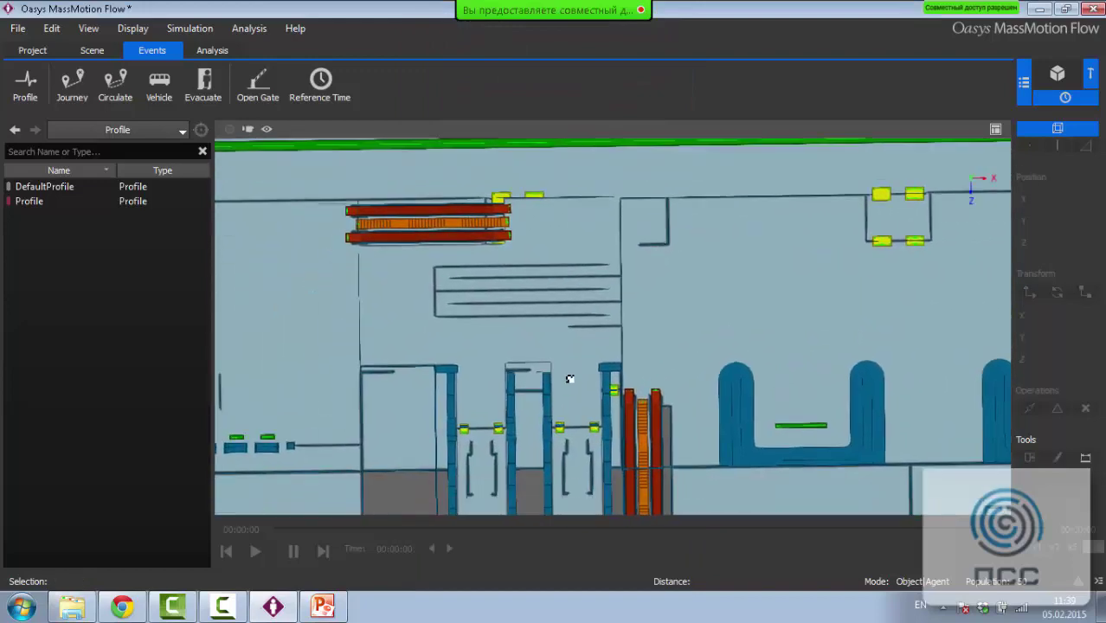
{"action": "scroll", "coordinate": [630, 386], "scroll_direction": "down", "scroll_amount": 3}
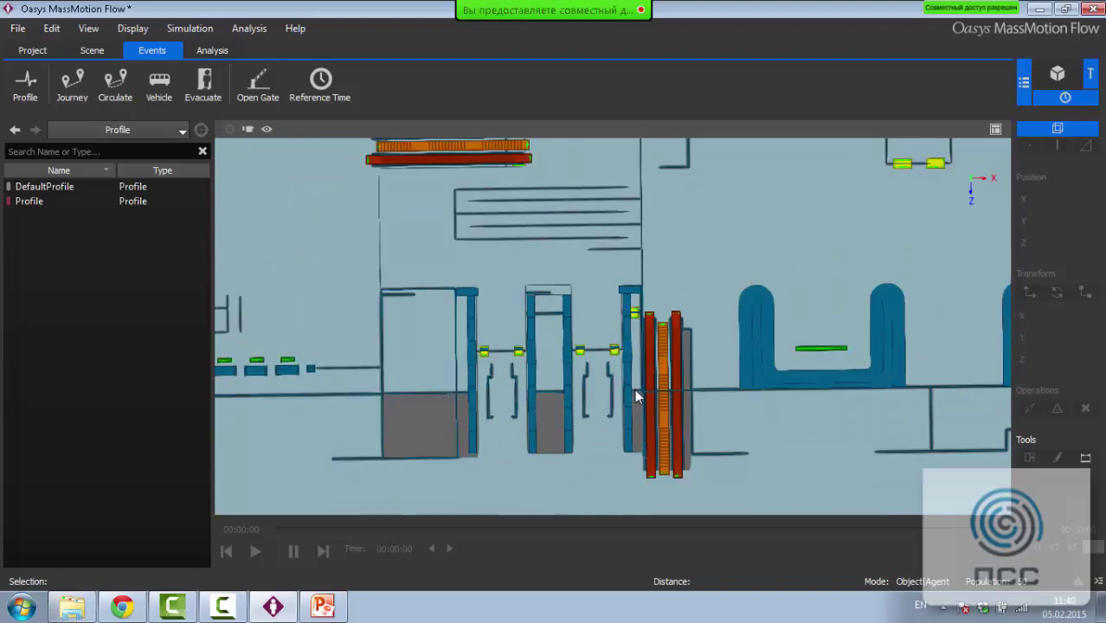
{"action": "scroll", "coordinate": [591, 392], "scroll_direction": "down", "scroll_amount": 3}
{"action": "middle_click_drag", "start_coordinate": [553, 391], "coordinate": [585, 304]}
{"action": "scroll", "coordinate": [578, 390], "scroll_direction": "up", "scroll_amount": 5}
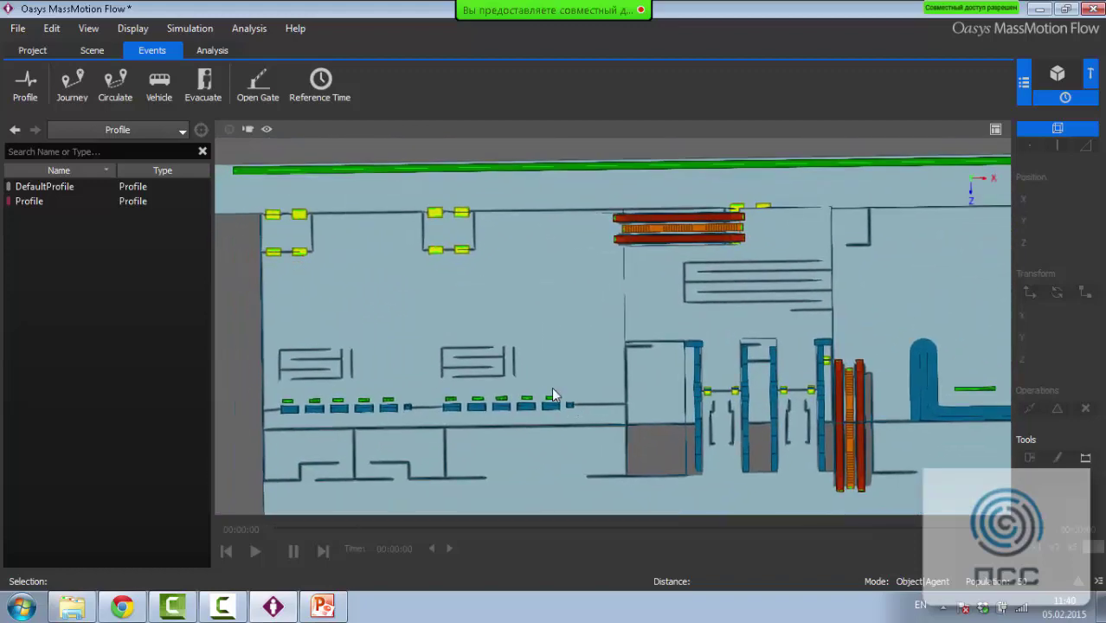
{"action": "middle_click_drag", "start_coordinate": [541, 367], "coordinate": [450, 60]}
{"action": "middle_click_drag", "start_coordinate": [618, 246], "coordinate": [683, 334]}
{"action": "scroll", "coordinate": [683, 334], "scroll_direction": "up", "scroll_amount": 3}
{"action": "middle_click_drag", "start_coordinate": [743, 392], "coordinate": [510, 292]}
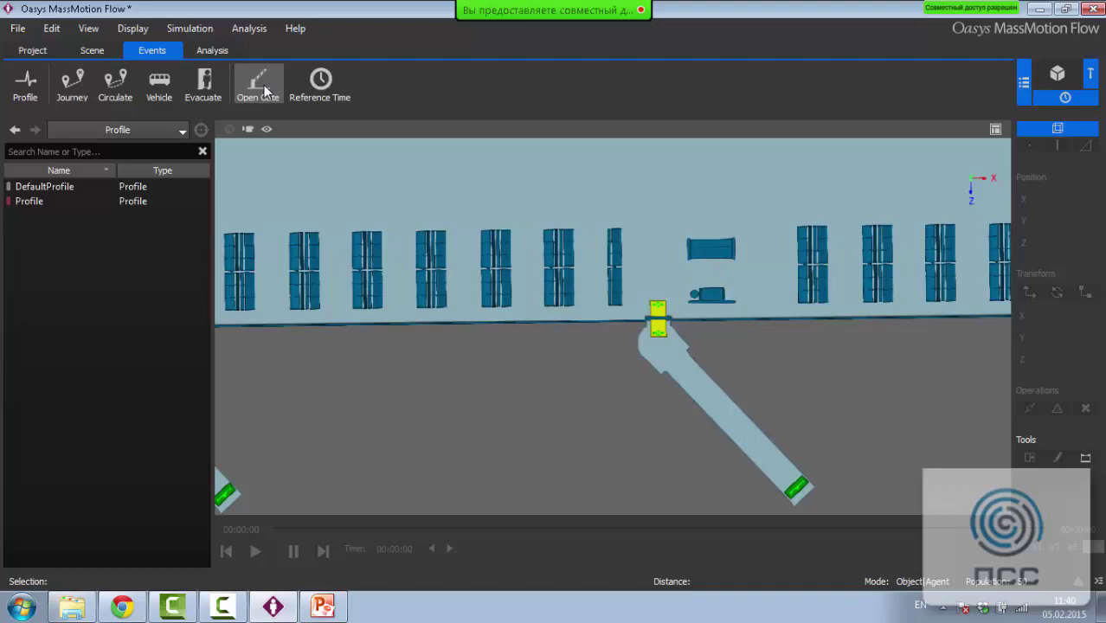
Enable the link between the seating area and the boarding bridge for use as a gate
{"action": "left_click", "coordinate": [658, 310]}
{"action": "right_click", "coordinate": [657, 310]}
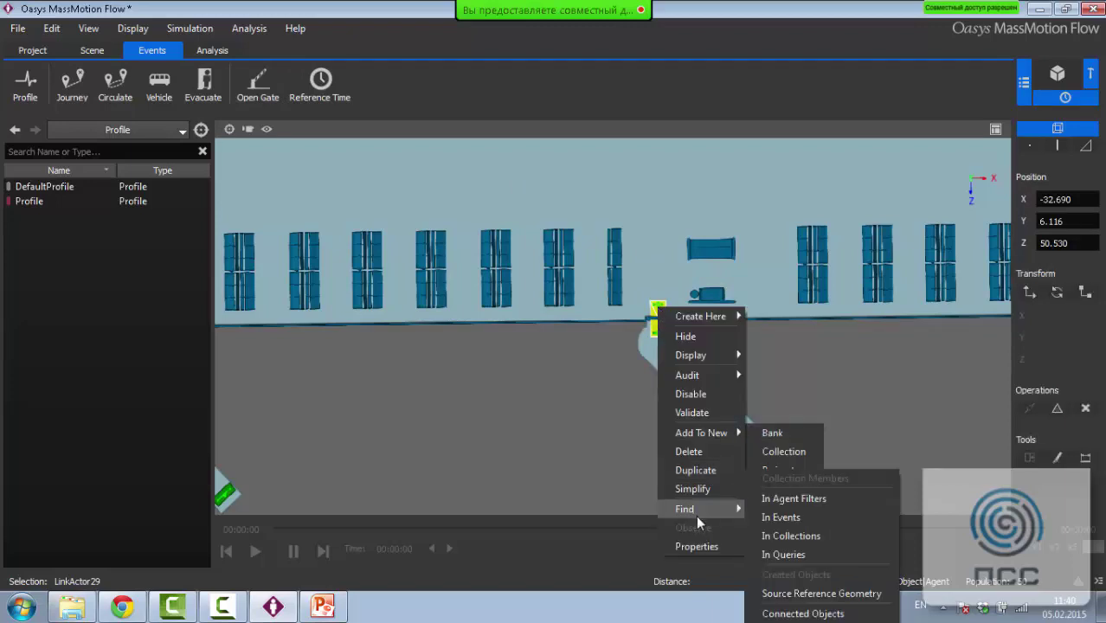
{"action": "left_click", "coordinate": [706, 545]}
{"action": "left_click", "coordinate": [534, 127]}
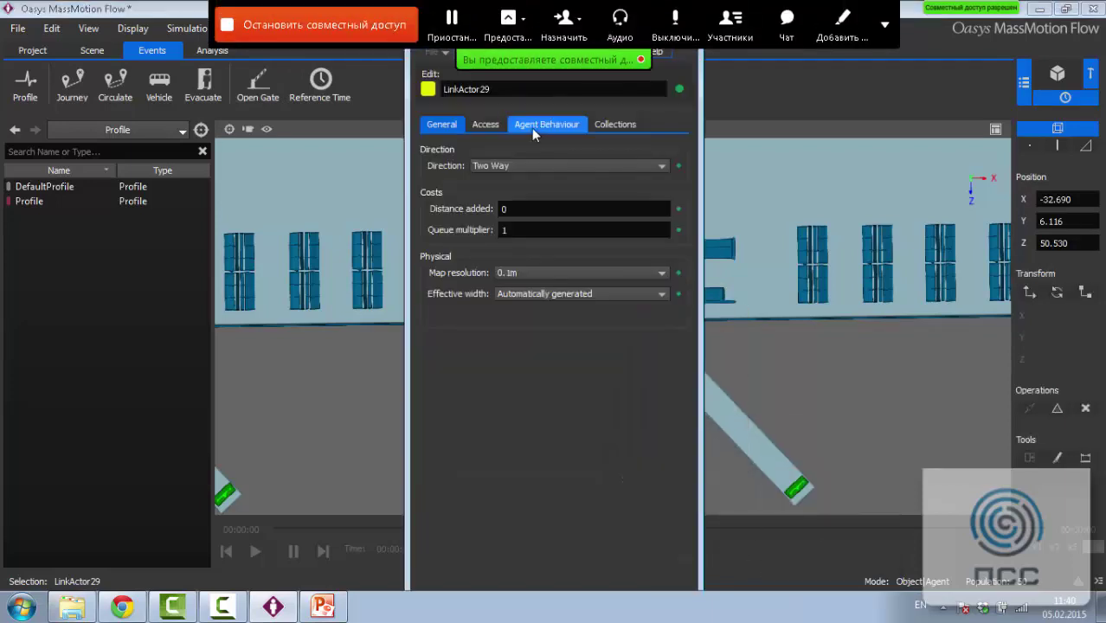
{"action": "left_click", "coordinate": [486, 125]}
{"action": "left_click", "coordinate": [482, 166]}
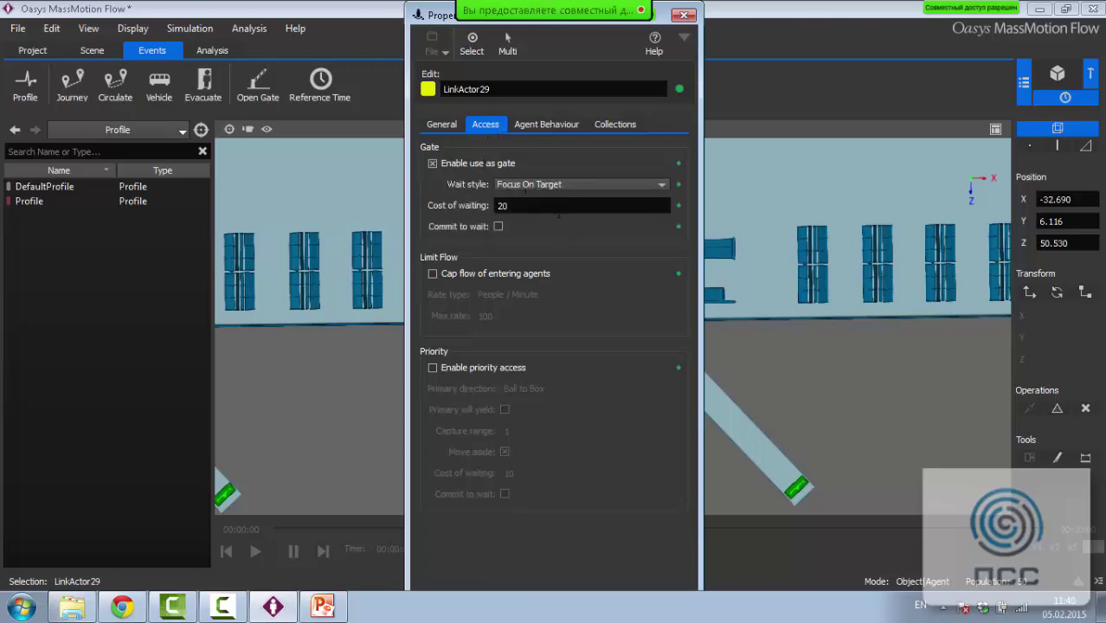
Keep Focus On Target as the boarding bridge gate's wait style and set its cost of waiting to 0
{"action": "left_click", "coordinate": [563, 186]}
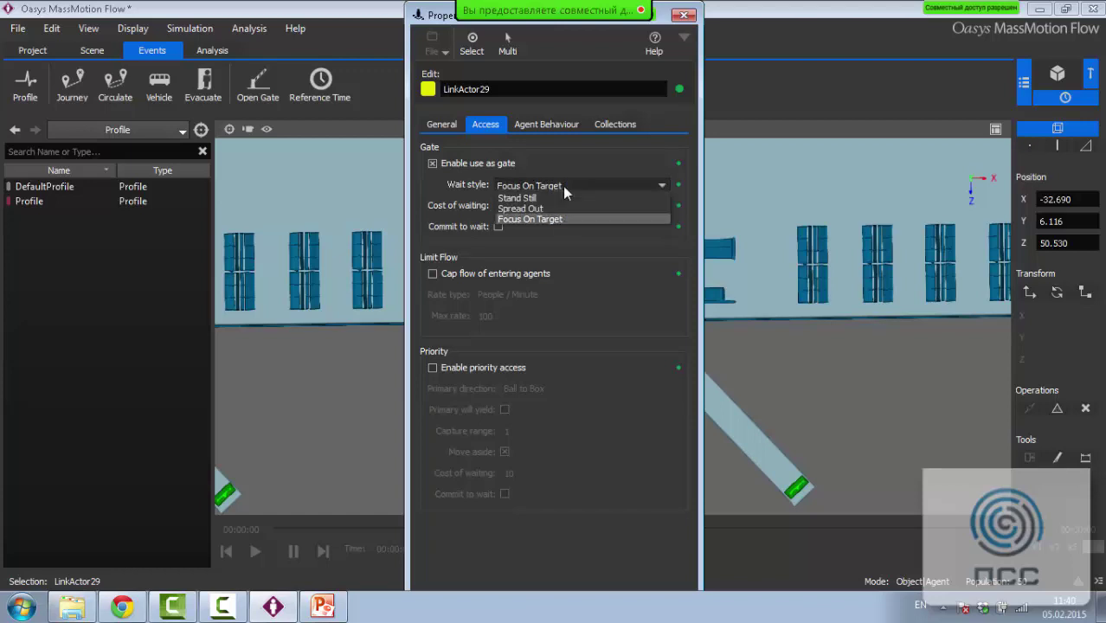
{"action": "left_click", "coordinate": [562, 186]}
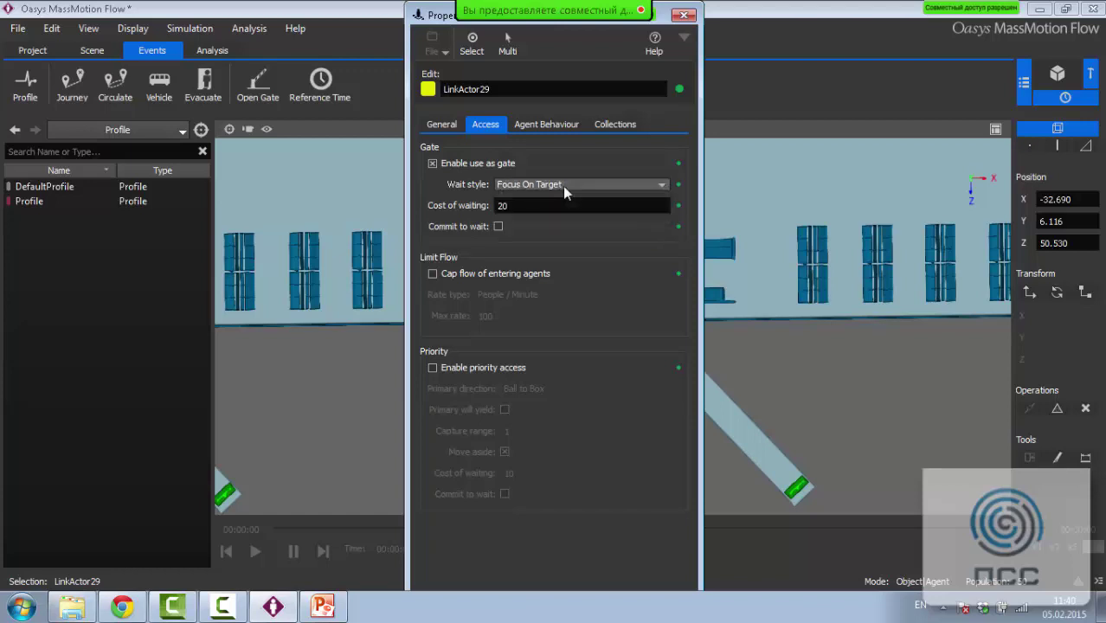
{"action": "key", "text": "Tab"}
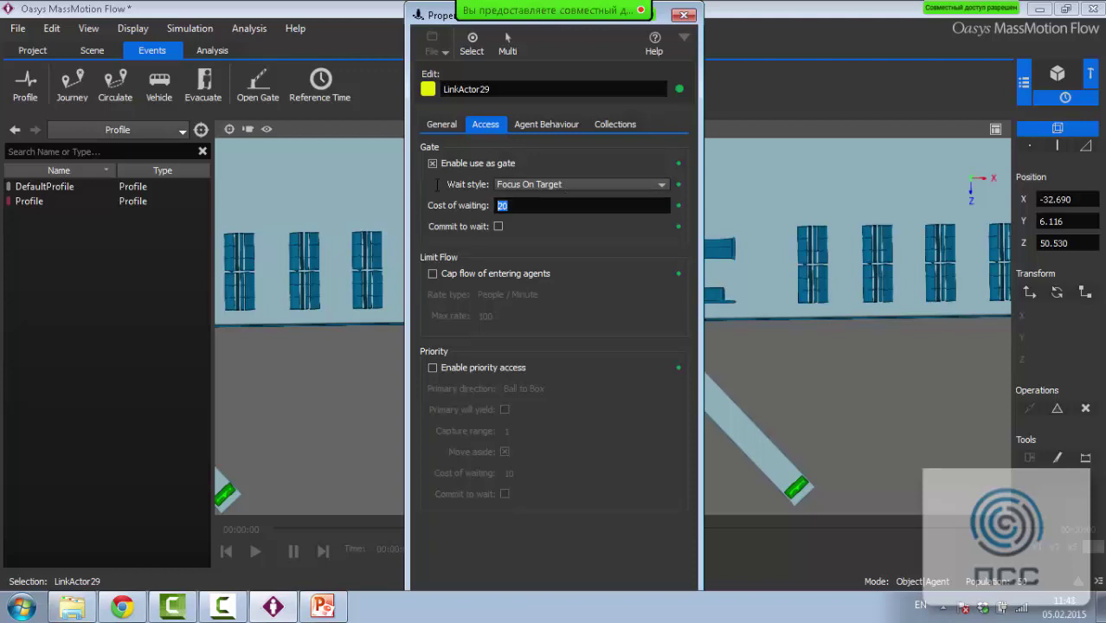
{"action": "type", "text": "0"}
{"action": "key", "text": "Return"}
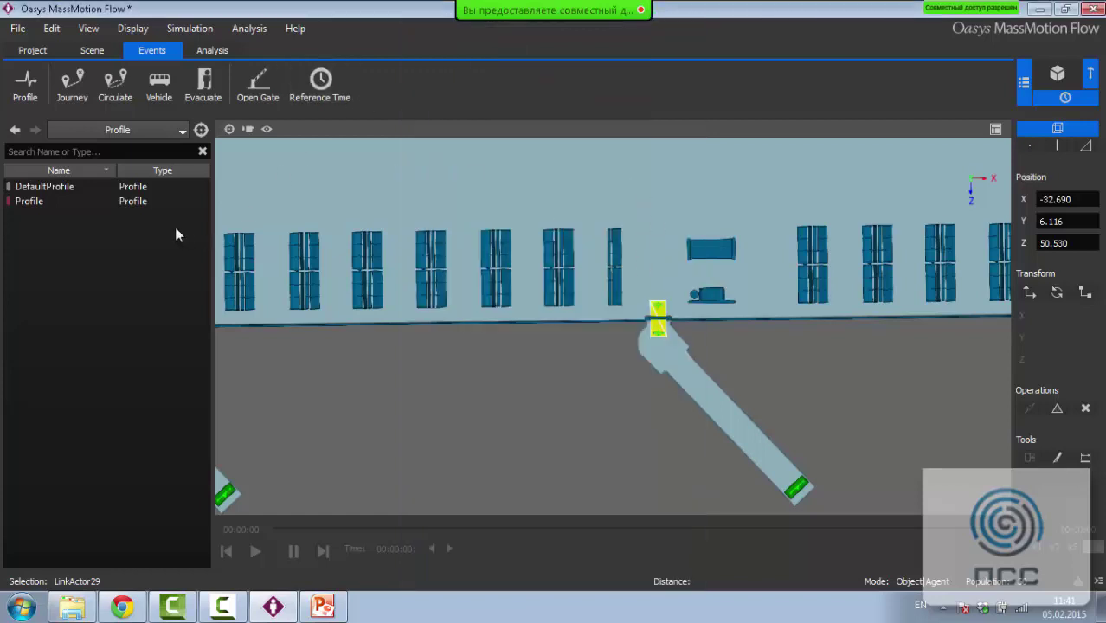
Create an Open Gate event named Gate5 with the time range All after, starting at Simulation start plus 5
{"action": "left_click", "coordinate": [258, 87]}
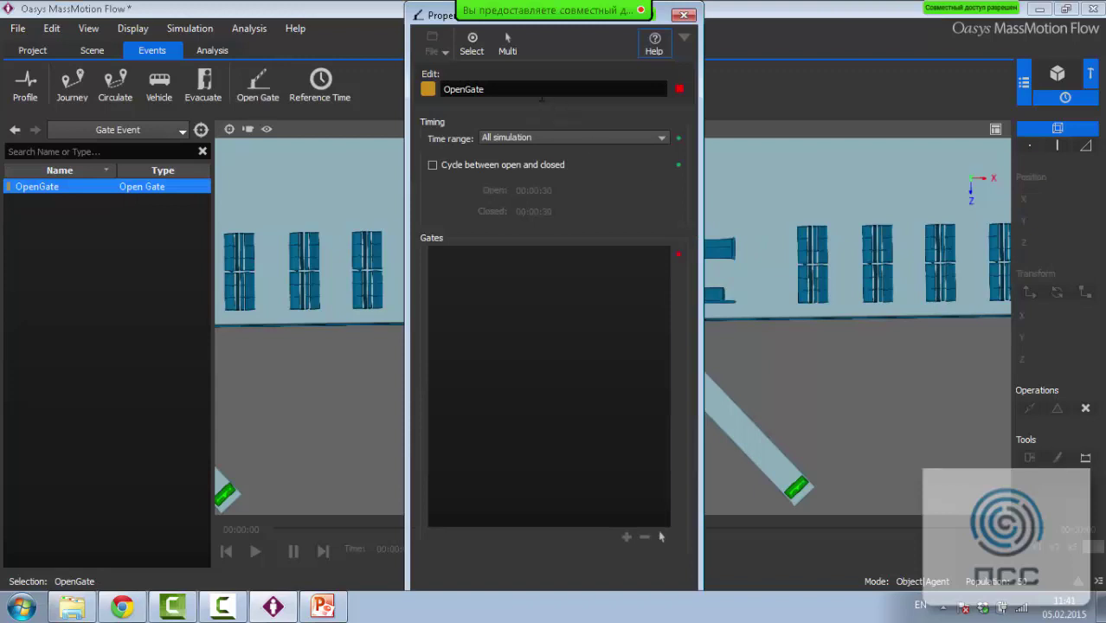
{"action": "type", "text": "Gate1"}
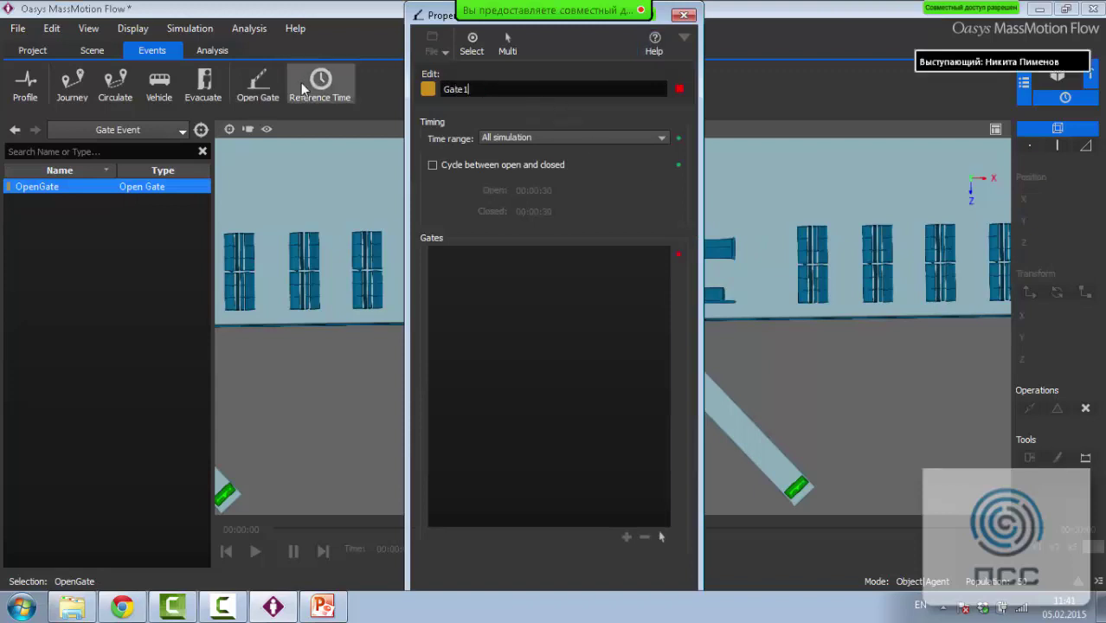
{"action": "key", "text": "BackSpace"}
{"action": "type", "text": "5"}
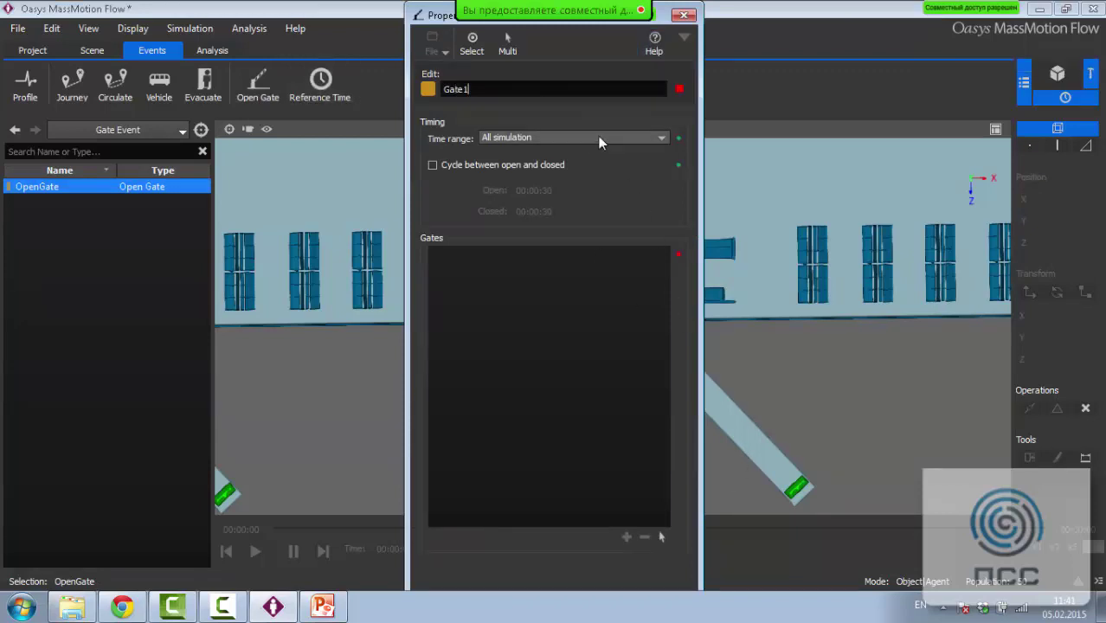
{"action": "left_click", "coordinate": [600, 138]}
{"action": "left_click", "coordinate": [601, 151]}
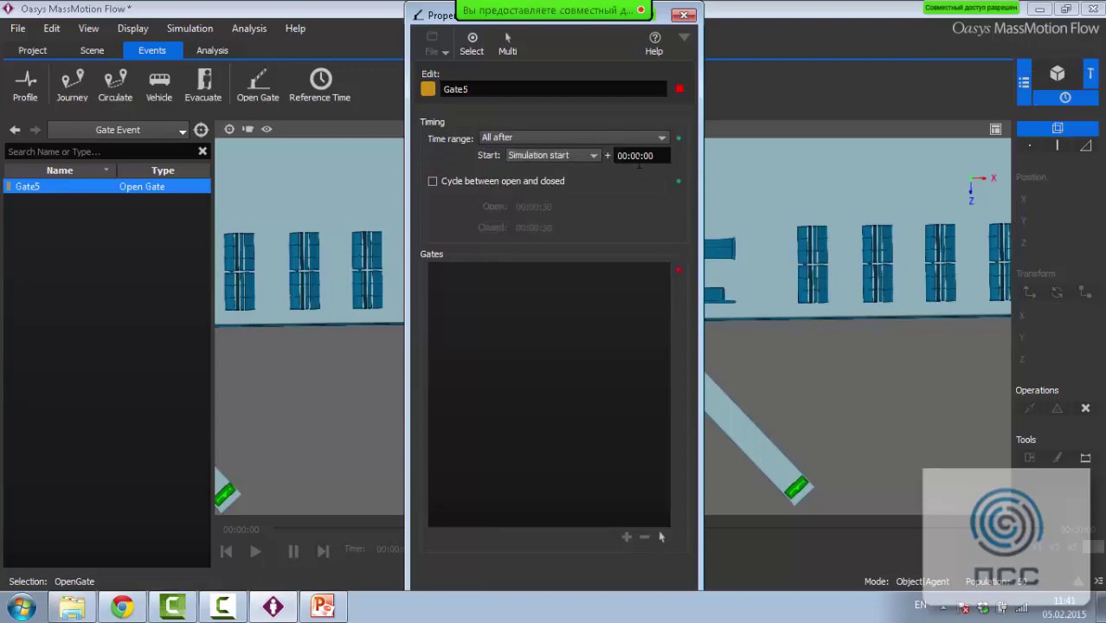
{"action": "left_click", "coordinate": [639, 157]}
{"action": "type", "text": "5"}
Assign the link LinkActor29 as the gate controlled by the Gate5 event
{"action": "left_click", "coordinate": [662, 537]}
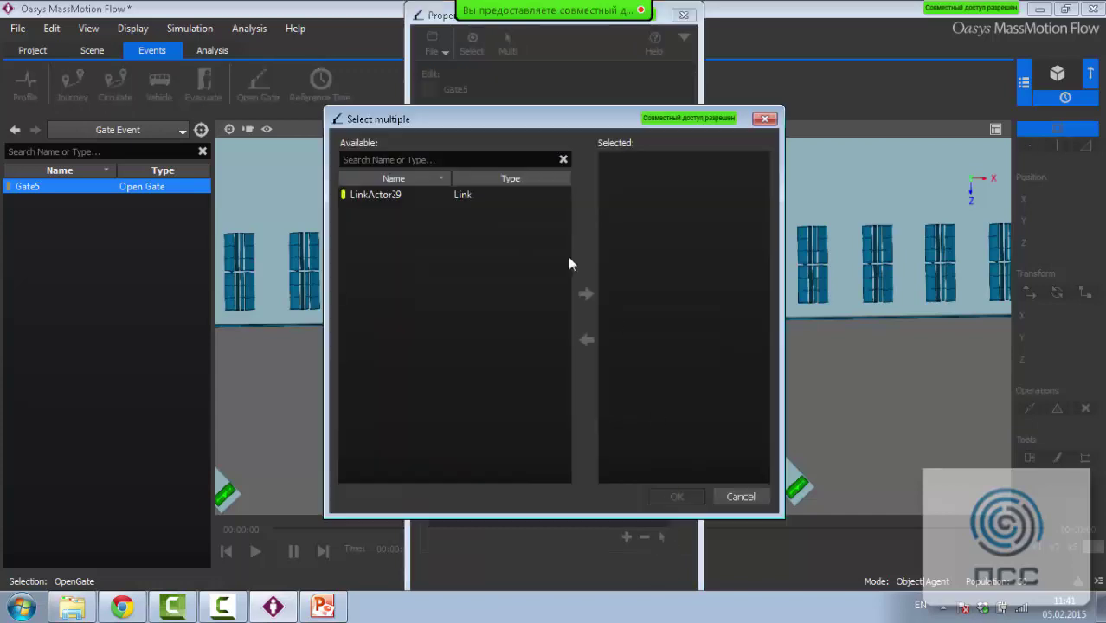
{"action": "left_click", "coordinate": [382, 197]}
{"action": "left_click", "coordinate": [587, 294]}
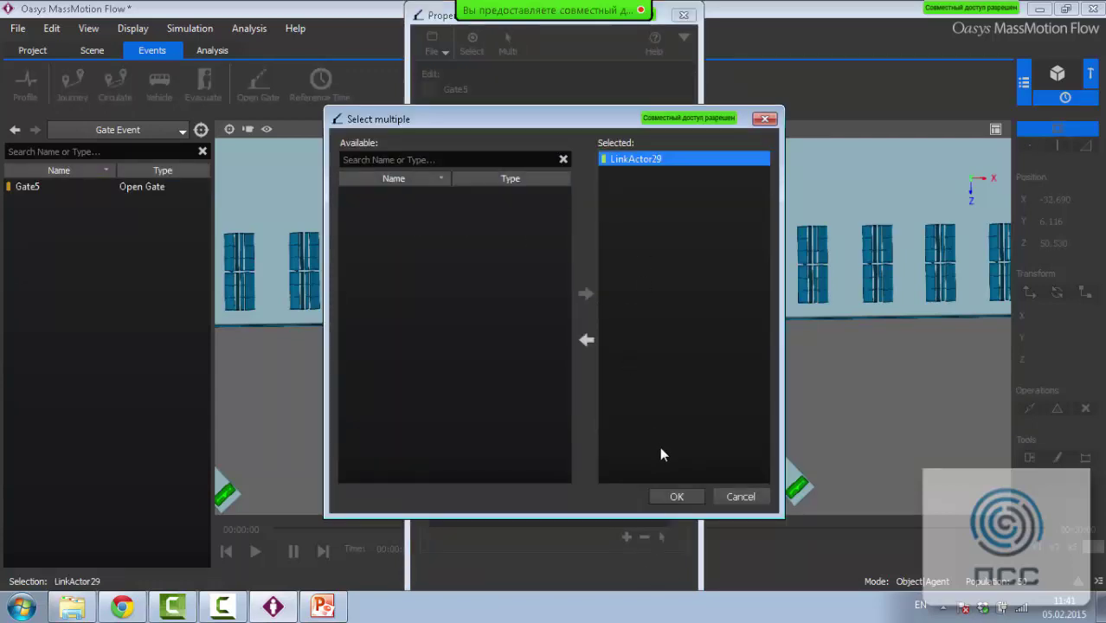
{"action": "left_click", "coordinate": [677, 496]}
{"action": "left_click", "coordinate": [683, 15]}
Switch from the plan view to the 3D perspective view and frame the whole terminal
{"action": "scroll", "coordinate": [544, 237], "scroll_direction": "down", "scroll_amount": 3}
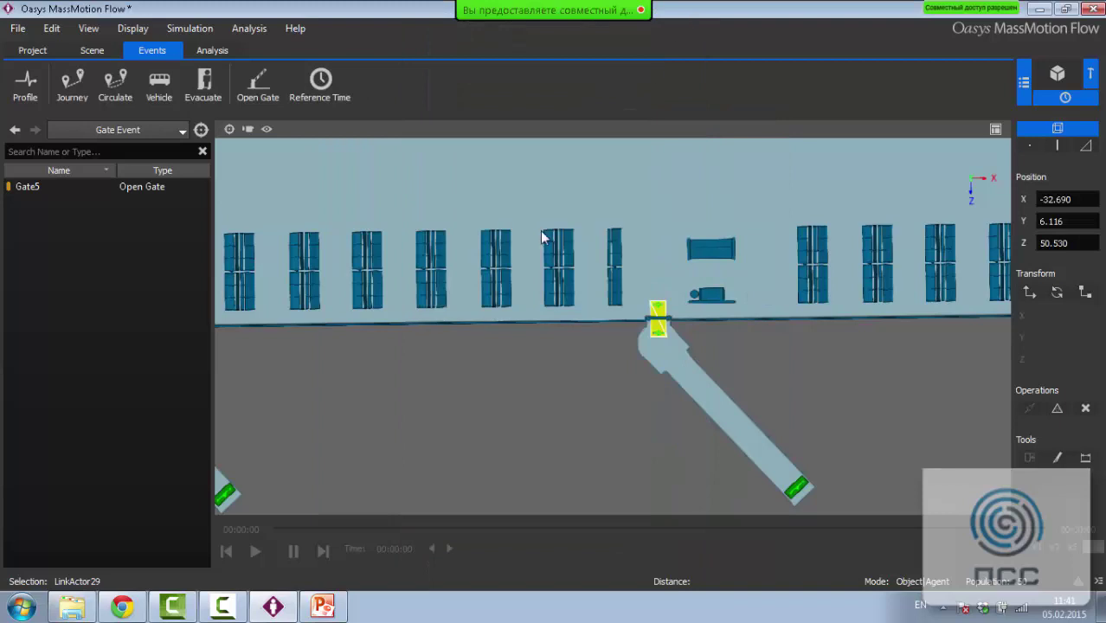
{"action": "middle_click_drag", "start_coordinate": [618, 266], "coordinate": [703, 228]}
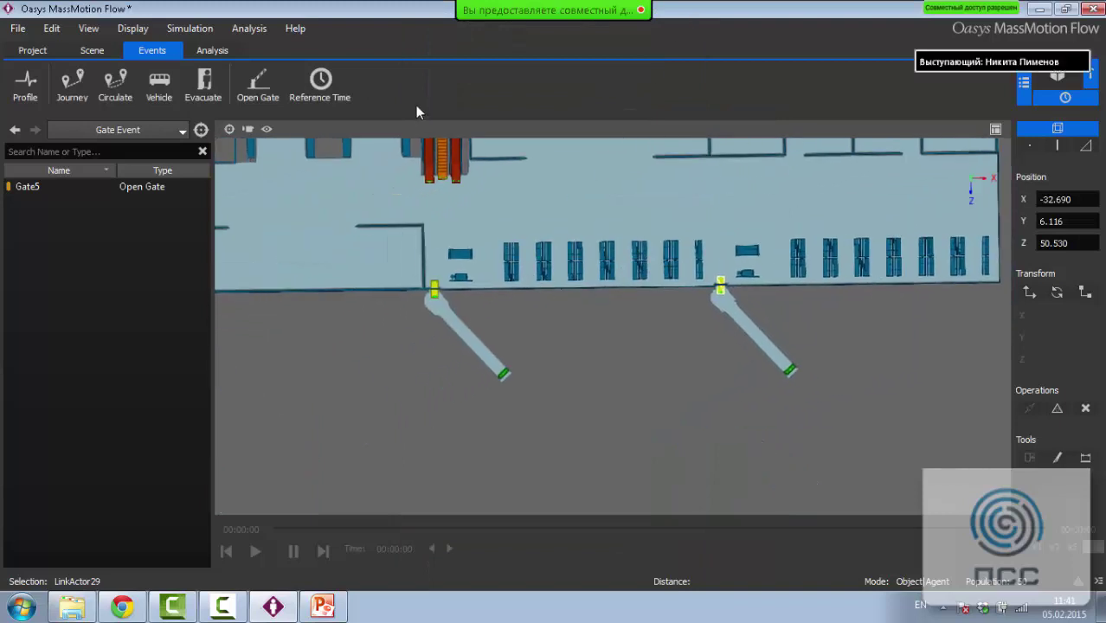
{"action": "left_click", "coordinate": [212, 50]}
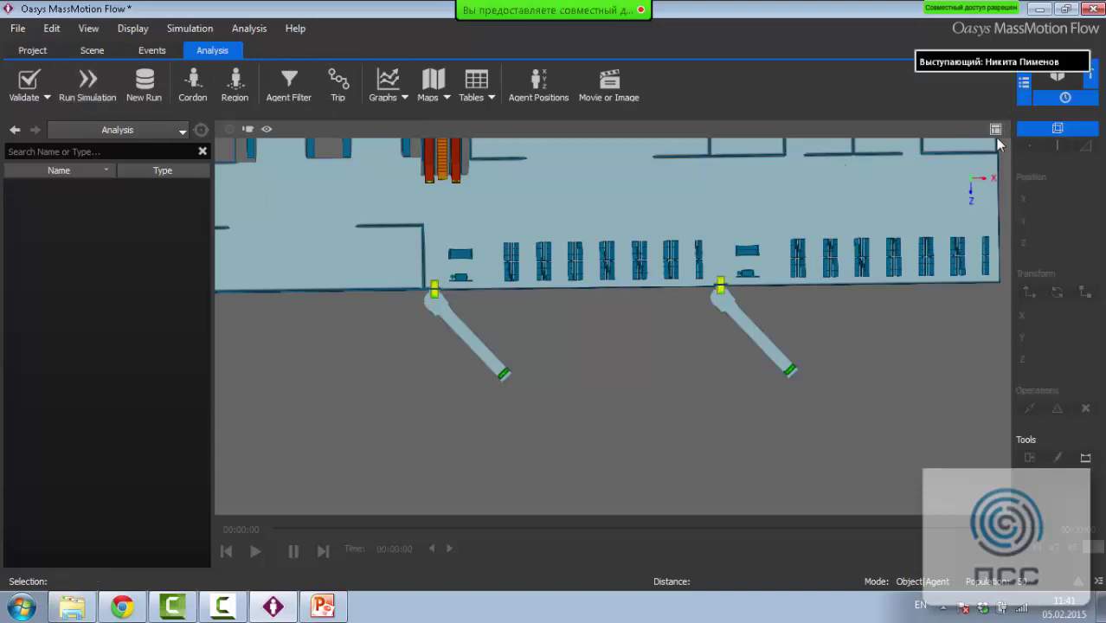
{"action": "left_click", "coordinate": [995, 129]}
{"action": "left_click", "coordinate": [720, 131]}
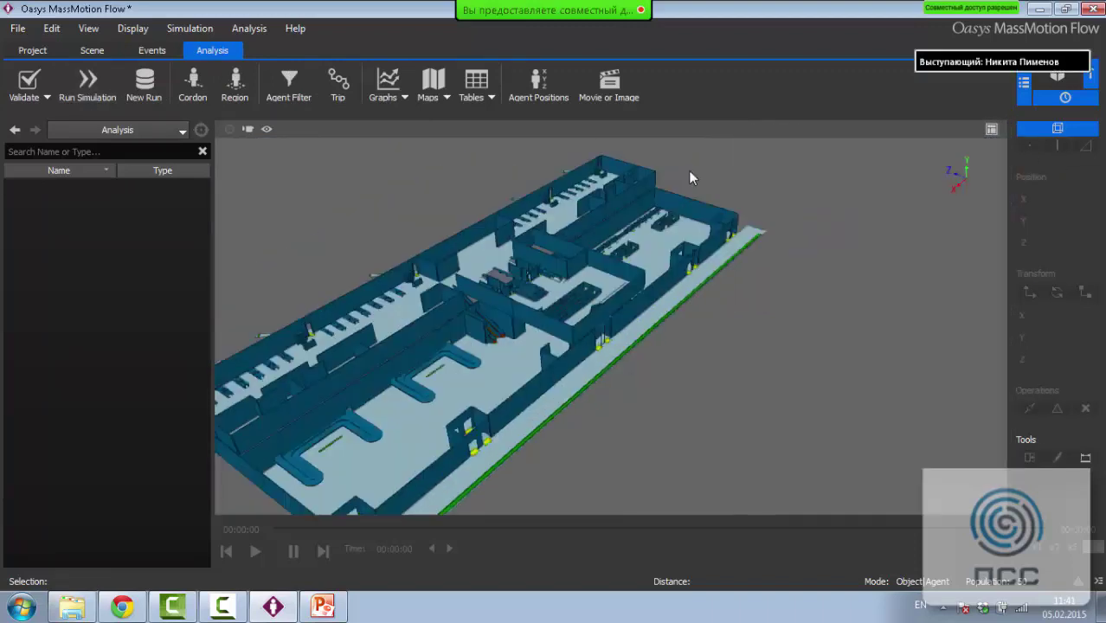
{"action": "middle_click_drag", "start_coordinate": [693, 187], "coordinate": [250, 167]}
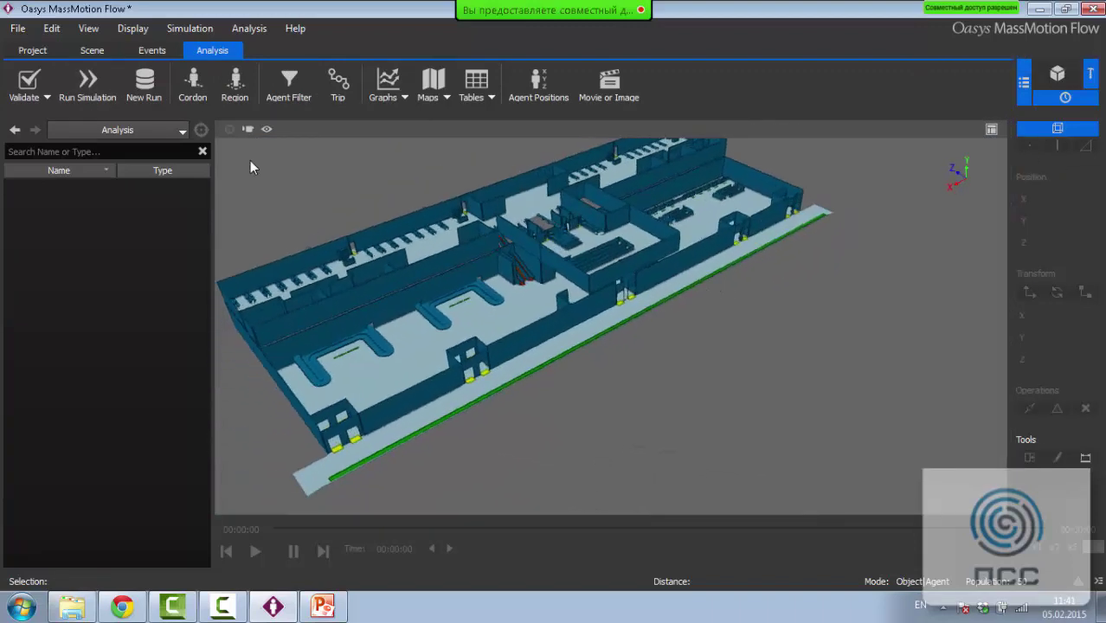
Set the project's results working folder to a new folder named Test inside Mass_Motion\webinar
{"action": "left_click", "coordinate": [52, 56]}
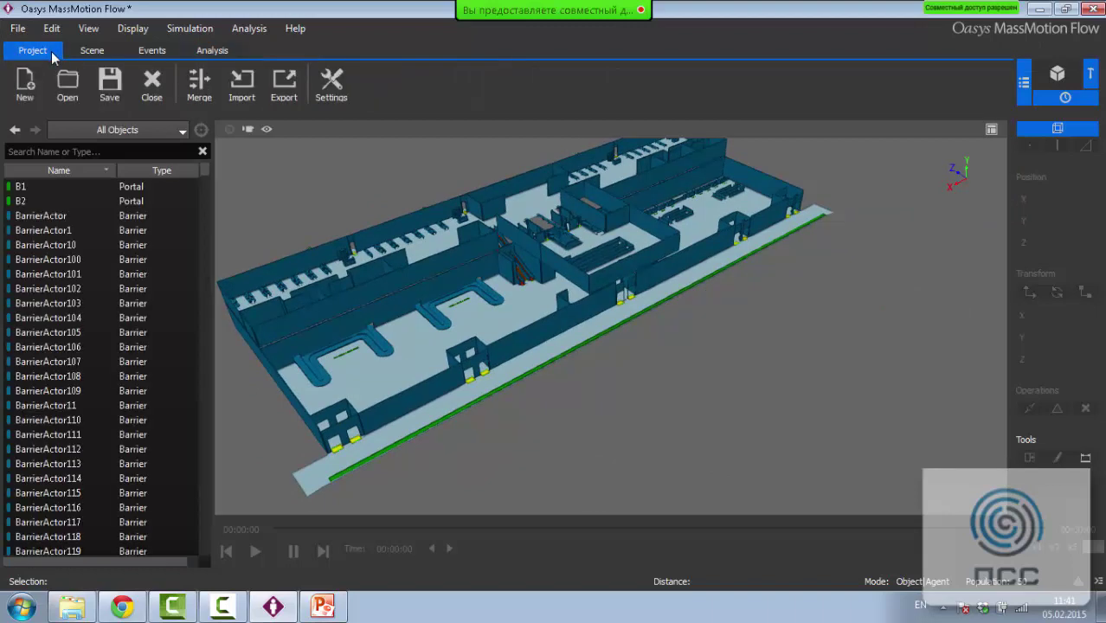
{"action": "left_click", "coordinate": [331, 84]}
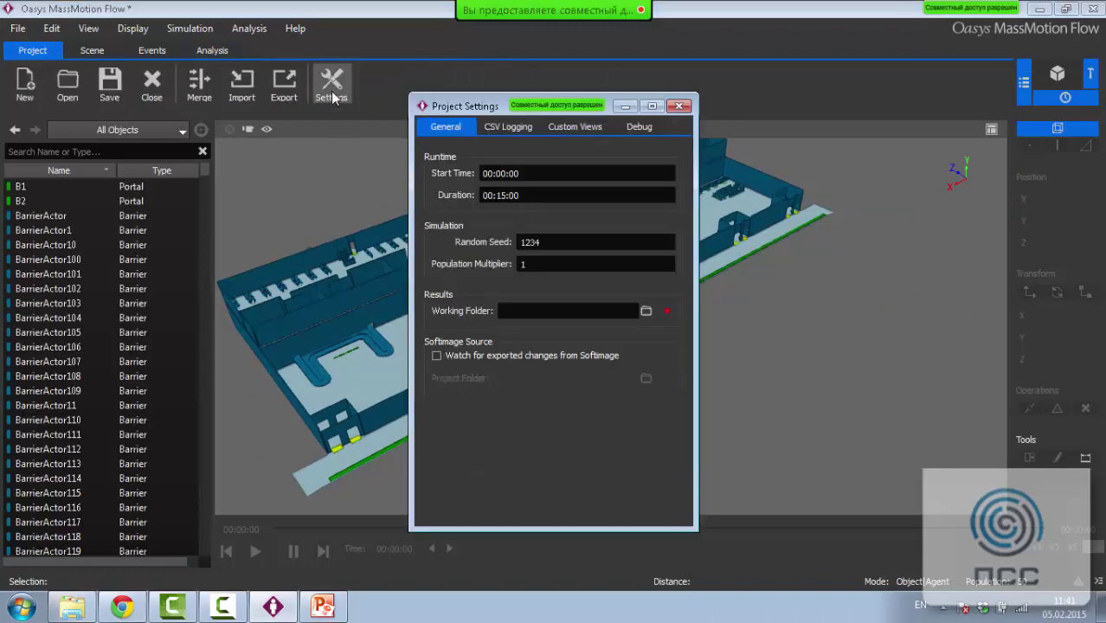
{"action": "left_click", "coordinate": [647, 312]}
{"action": "left_click", "coordinate": [373, 235]}
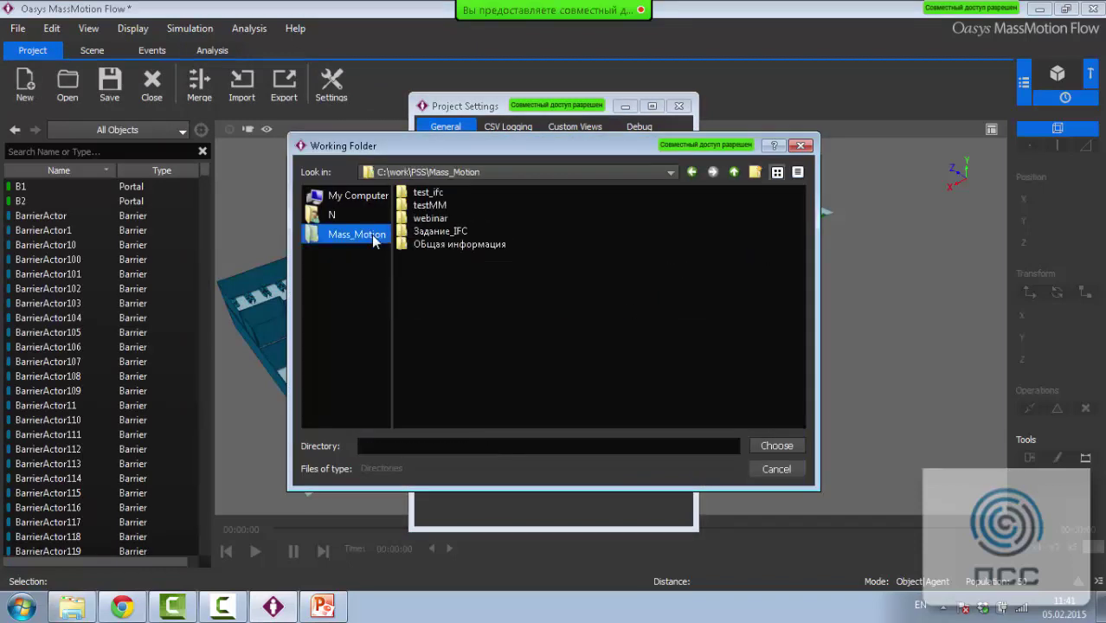
{"action": "double_click", "coordinate": [455, 219]}
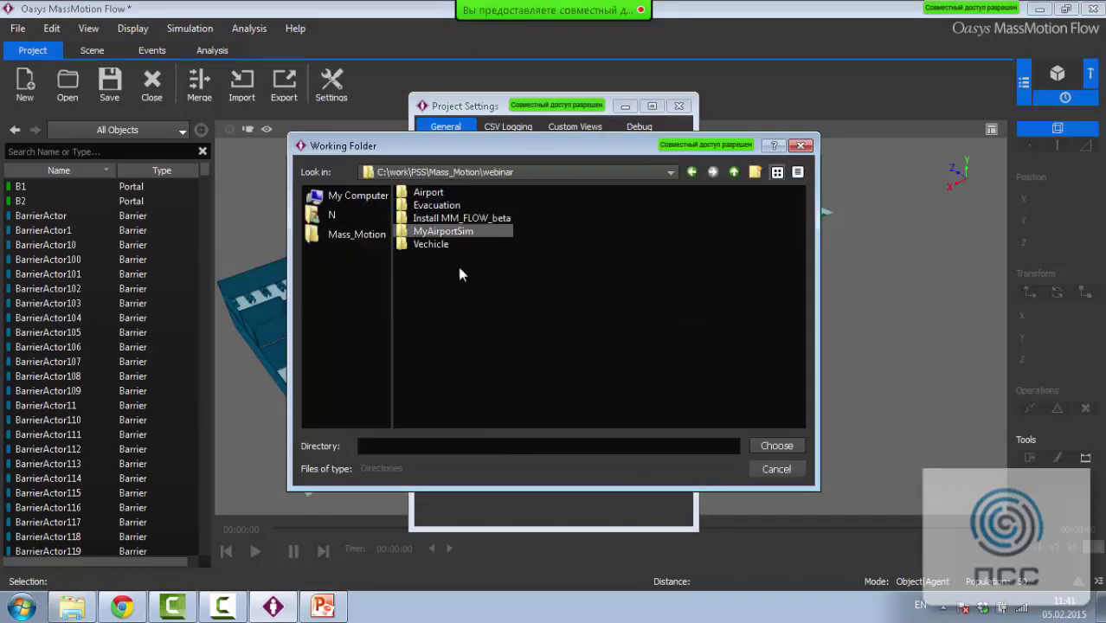
{"action": "right_click", "coordinate": [490, 318]}
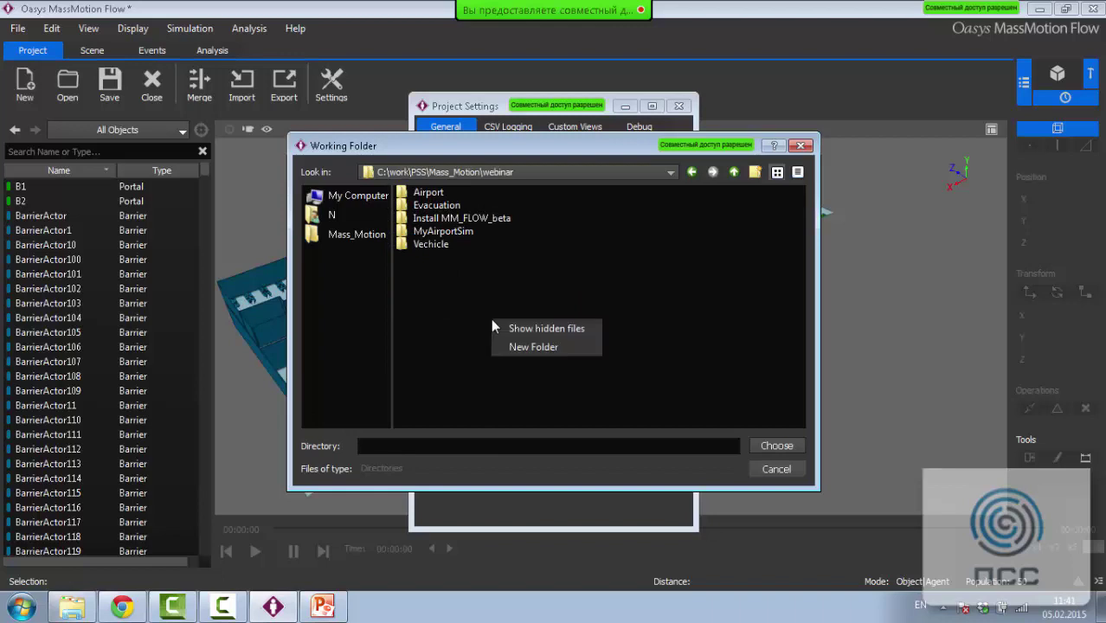
{"action": "left_click", "coordinate": [536, 346]}
{"action": "type", "text": "Test"}
{"action": "key", "text": "Return"}
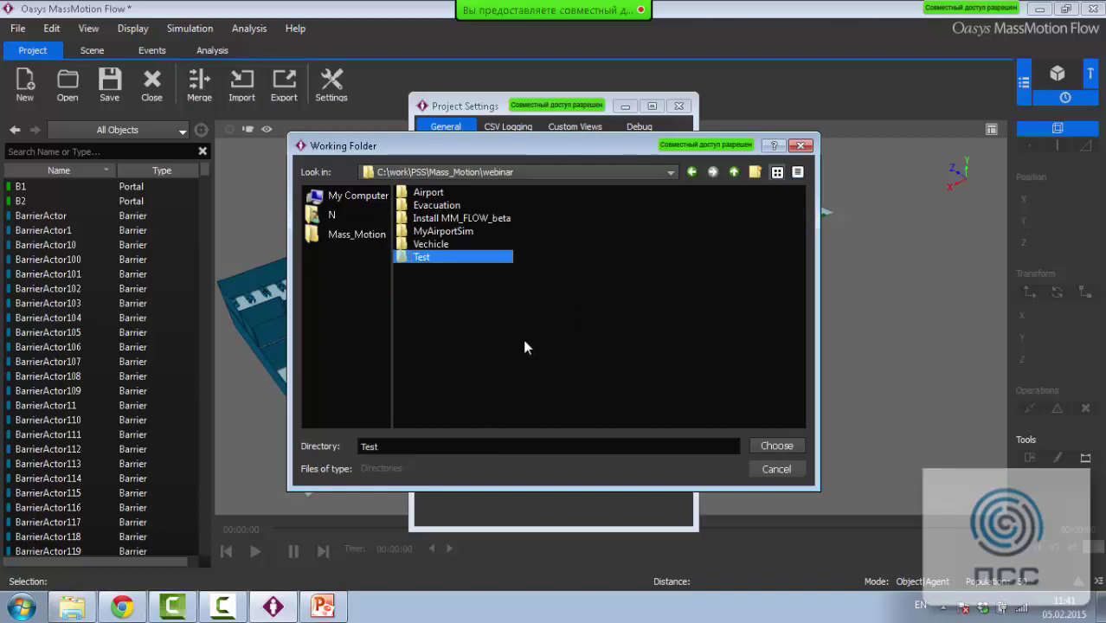
{"action": "left_click", "coordinate": [758, 448]}
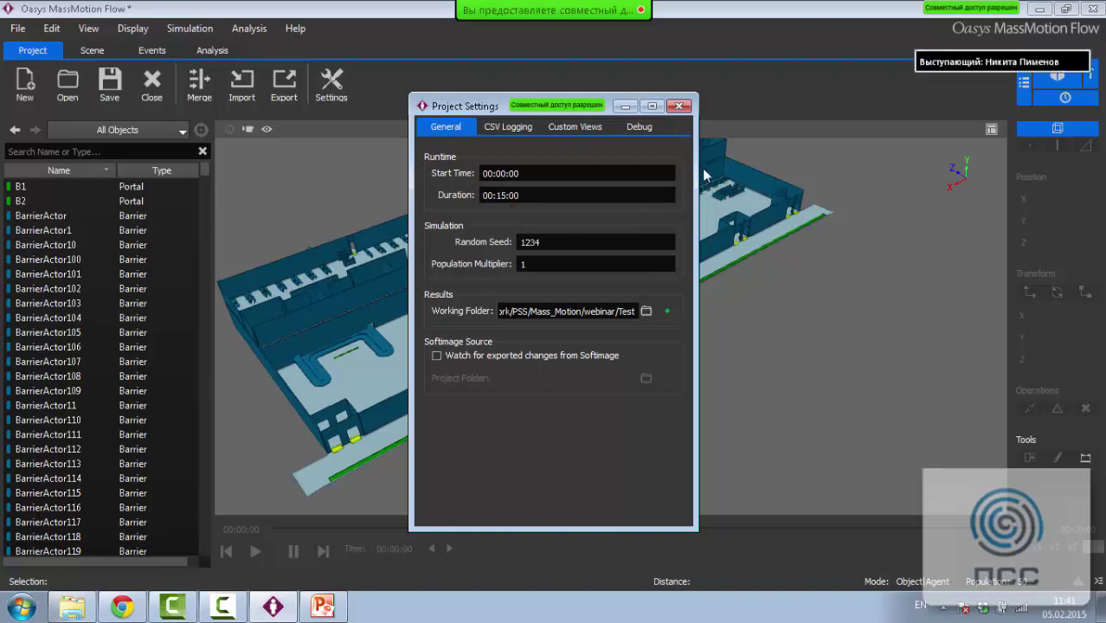
{"action": "left_click", "coordinate": [679, 106]}
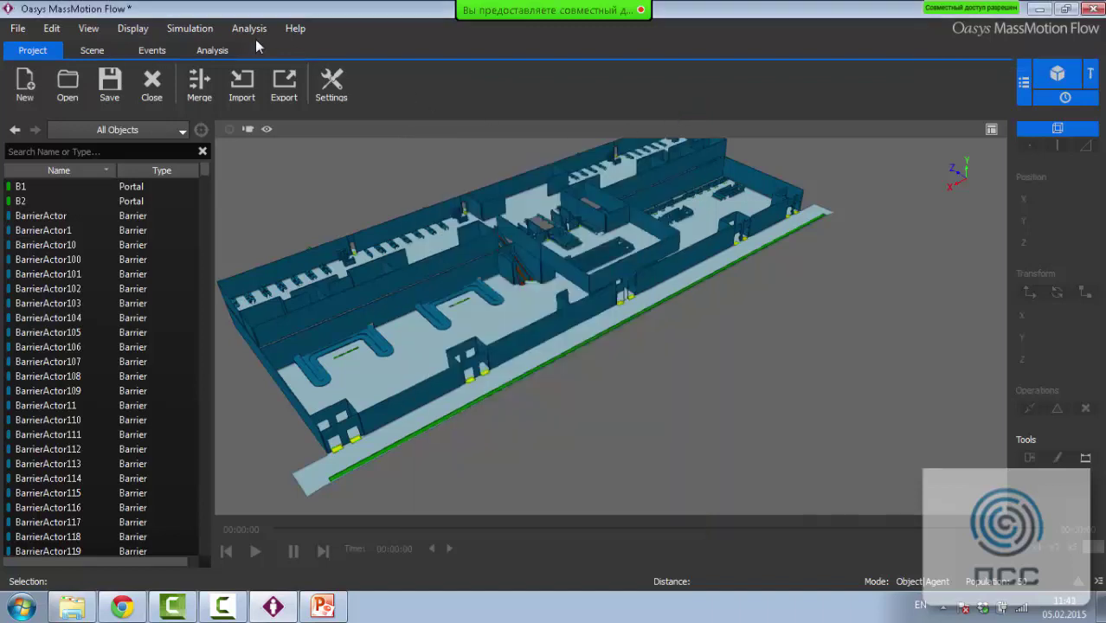
Create a new simulation run and set its results folder to Mass_Motion/webinar/Test
{"action": "left_click", "coordinate": [214, 50]}
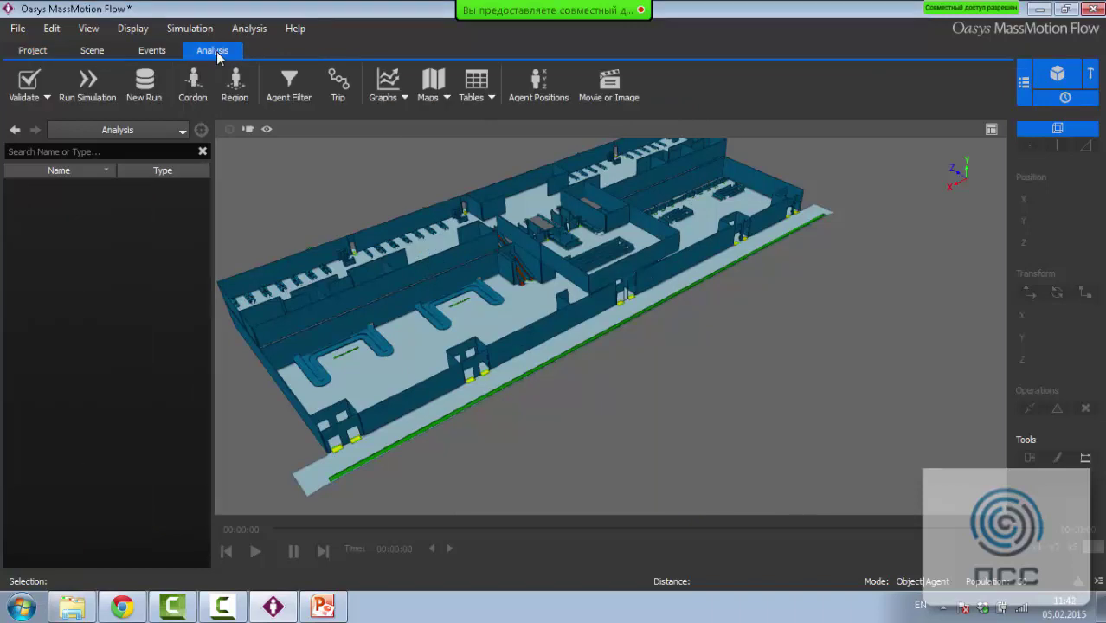
{"action": "left_click", "coordinate": [139, 95]}
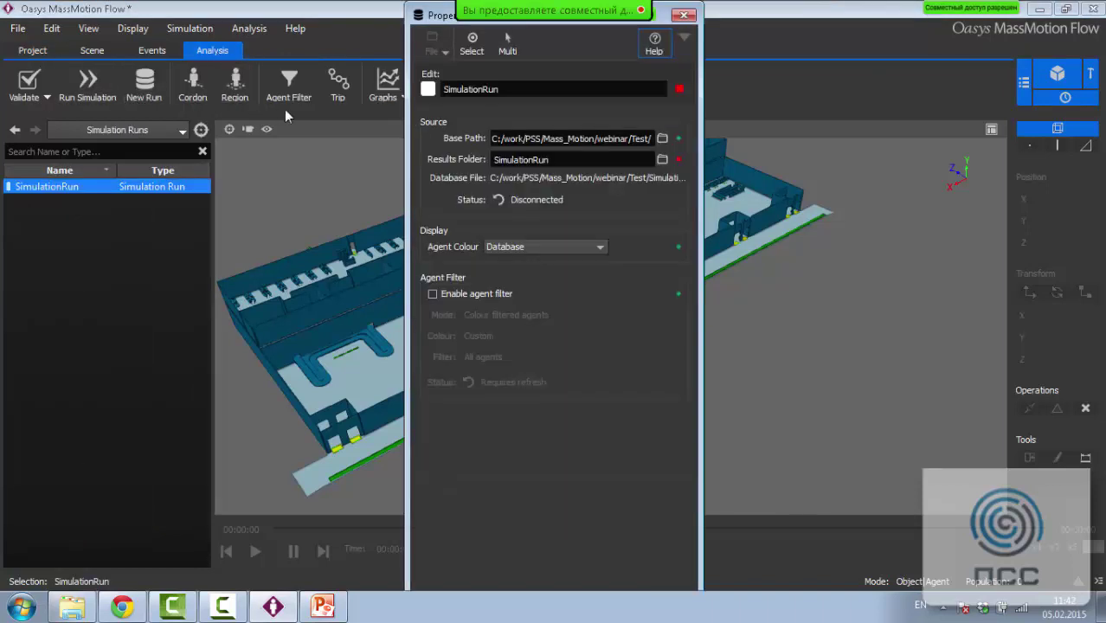
{"action": "left_click", "coordinate": [662, 160]}
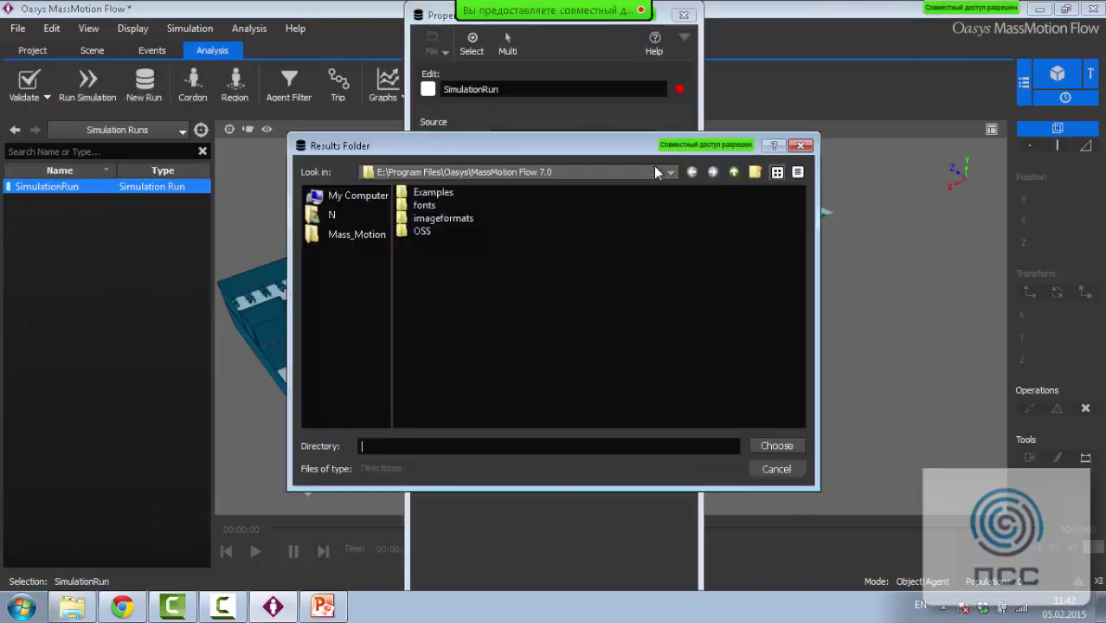
{"action": "left_click", "coordinate": [347, 232]}
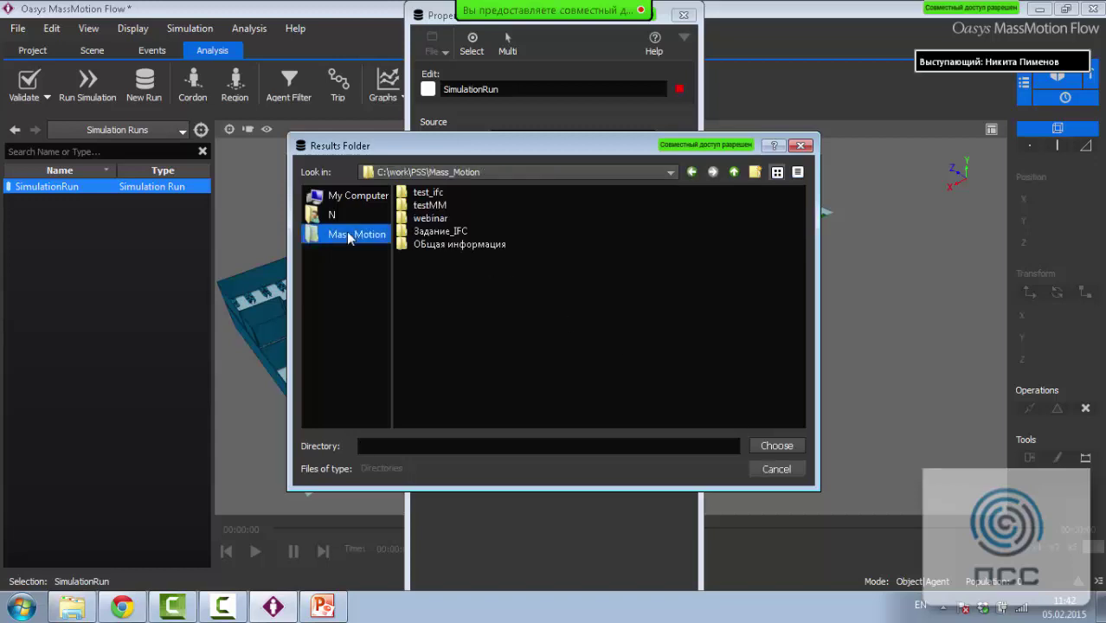
{"action": "double_click", "coordinate": [428, 218]}
{"action": "double_click", "coordinate": [442, 246]}
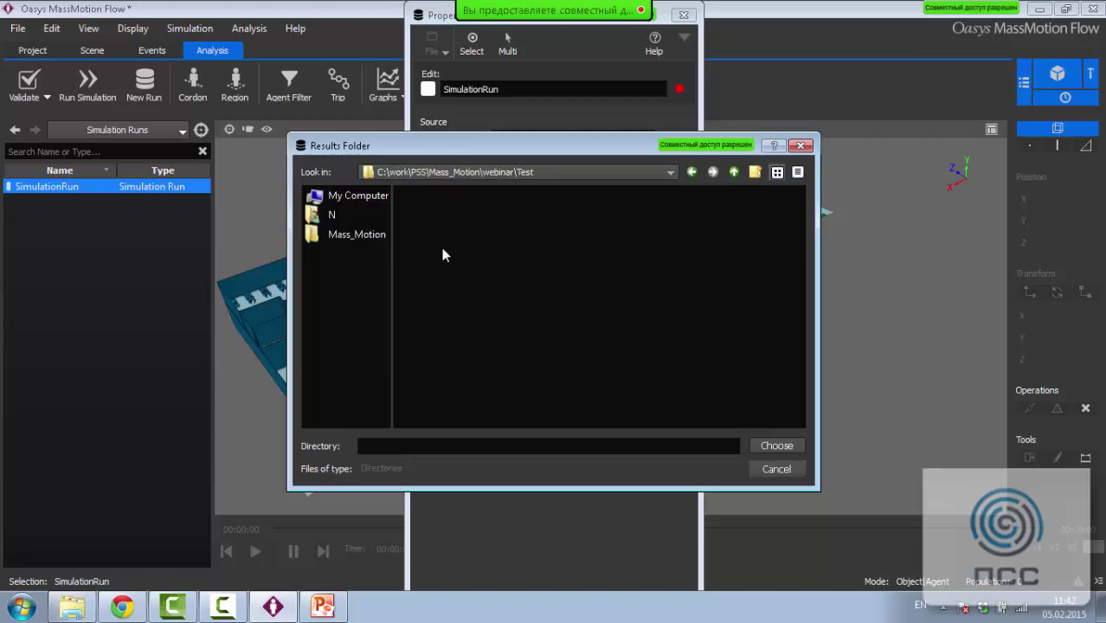
{"action": "left_click", "coordinate": [779, 447]}
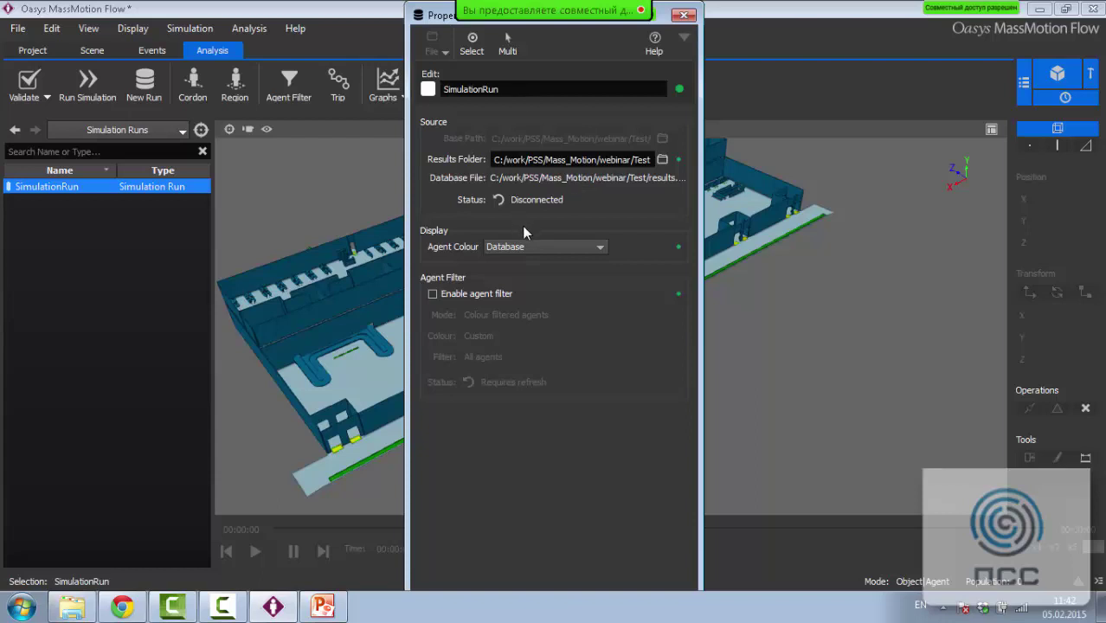
{"action": "left_click", "coordinate": [683, 15]}
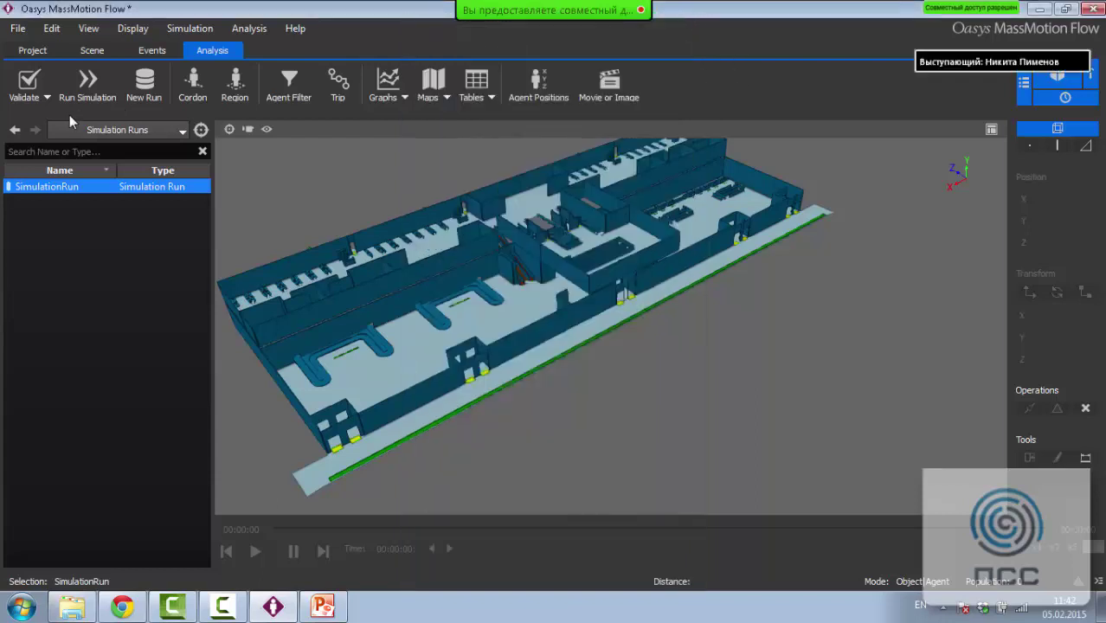
Run the simulation through to completion, review its summary log and close the simulation window
{"action": "left_click", "coordinate": [95, 90]}
{"action": "left_click", "coordinate": [651, 263]}
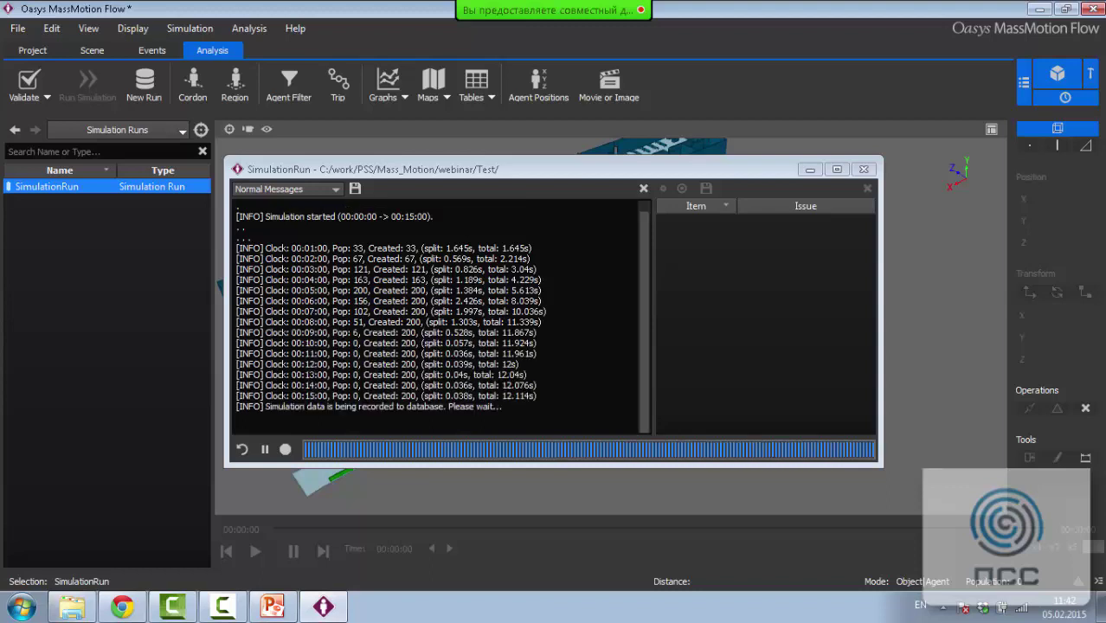
{"action": "scroll", "coordinate": [422, 299], "scroll_direction": "up", "scroll_amount": 6}
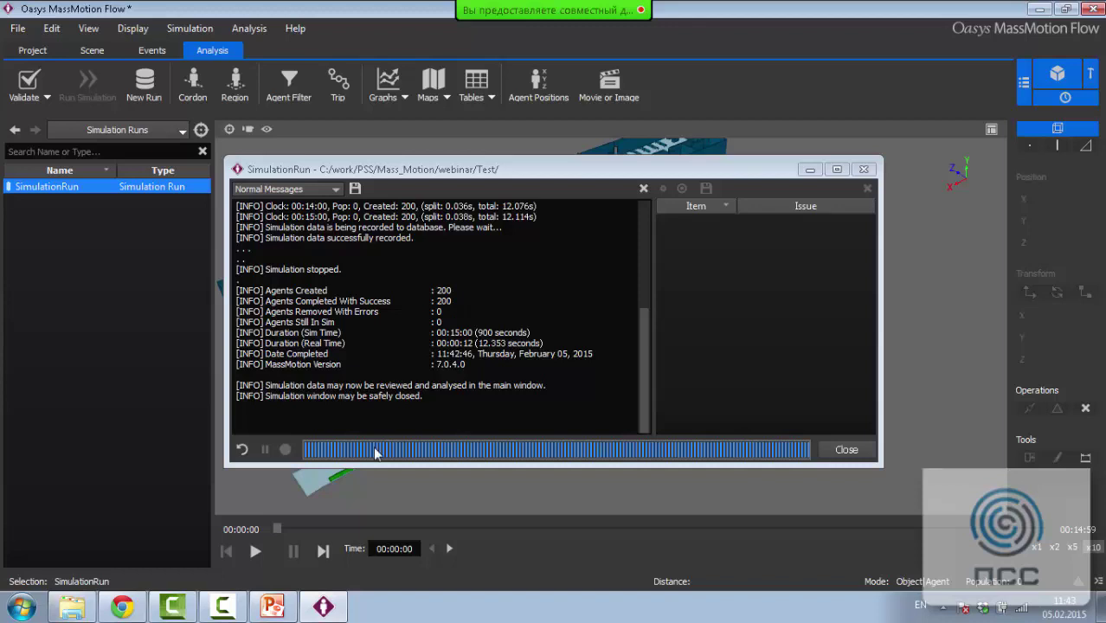
{"action": "left_click", "coordinate": [846, 450]}
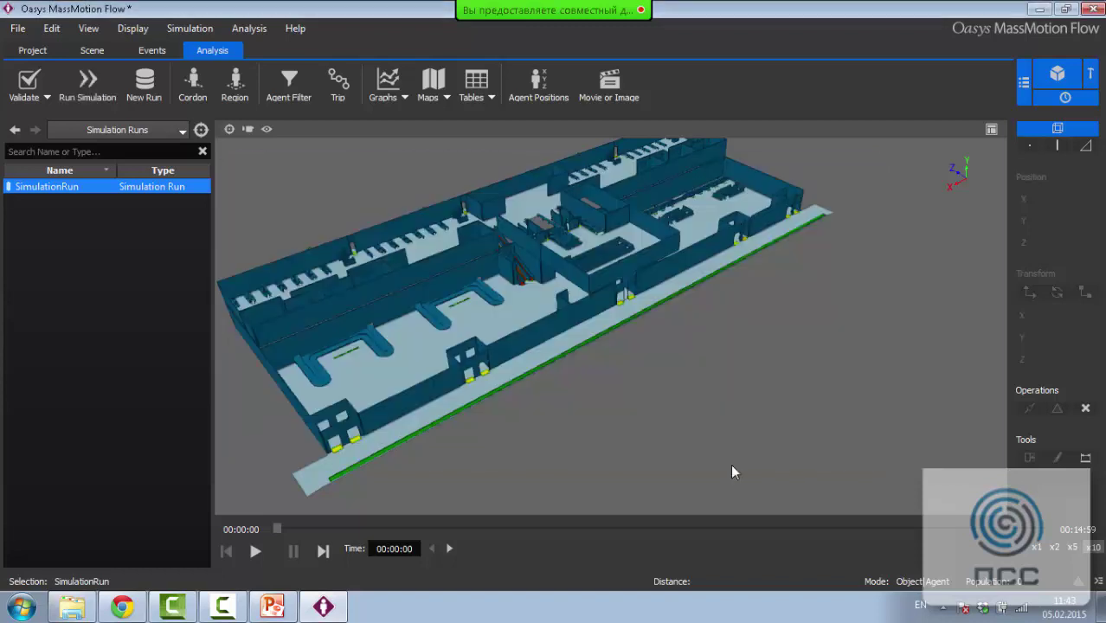
Play back the simulation results, slow the playback to x1 and rewind close to the start
{"action": "left_click", "coordinate": [253, 555]}
{"action": "scroll", "coordinate": [344, 400], "scroll_direction": "up", "scroll_amount": 3}
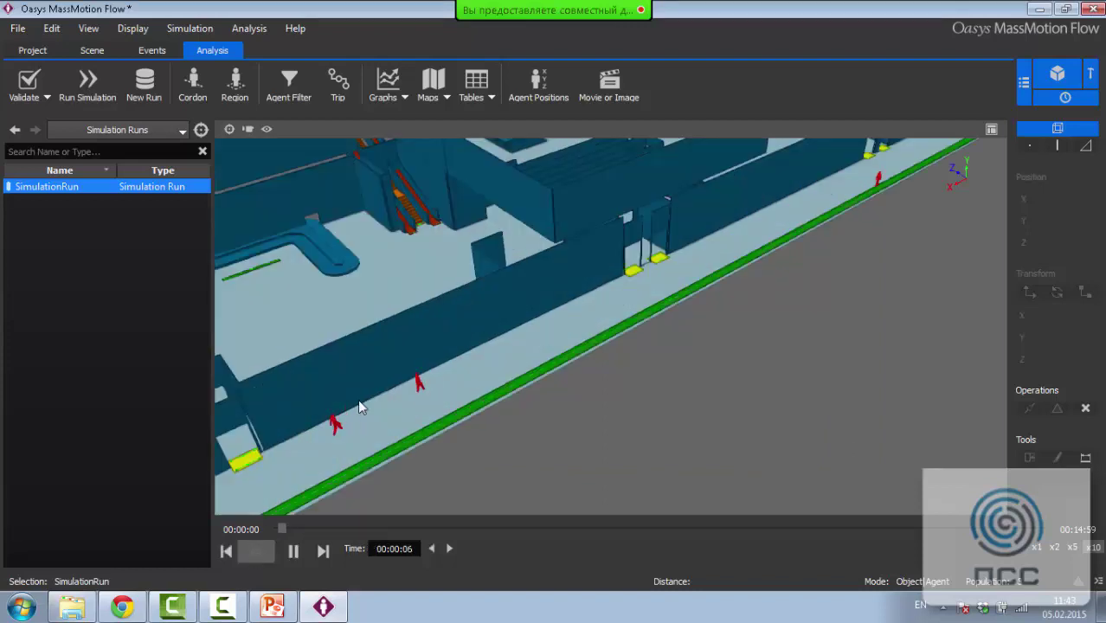
{"action": "scroll", "coordinate": [597, 359], "scroll_direction": "down", "scroll_amount": 2}
{"action": "left_click", "coordinate": [1040, 547]}
{"action": "middle_click_drag", "start_coordinate": [888, 378], "coordinate": [606, 455]}
{"action": "left_click_drag", "start_coordinate": [305, 525], "coordinate": [279, 517]}
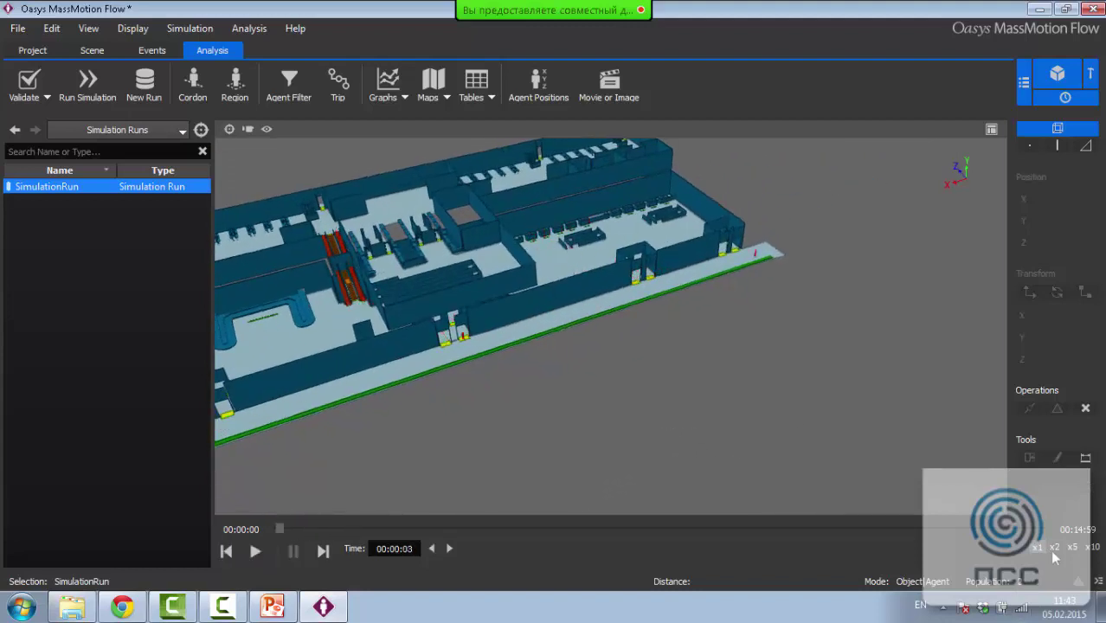
Set the playback speed to x10 and replay the simulation near the street entrances
{"action": "left_click", "coordinate": [1075, 547]}
{"action": "left_click", "coordinate": [1092, 547]}
{"action": "middle_click_drag", "start_coordinate": [720, 414], "coordinate": [792, 395]}
{"action": "left_click", "coordinate": [255, 551]}
{"action": "scroll", "coordinate": [681, 435], "scroll_direction": "up", "scroll_amount": 3}
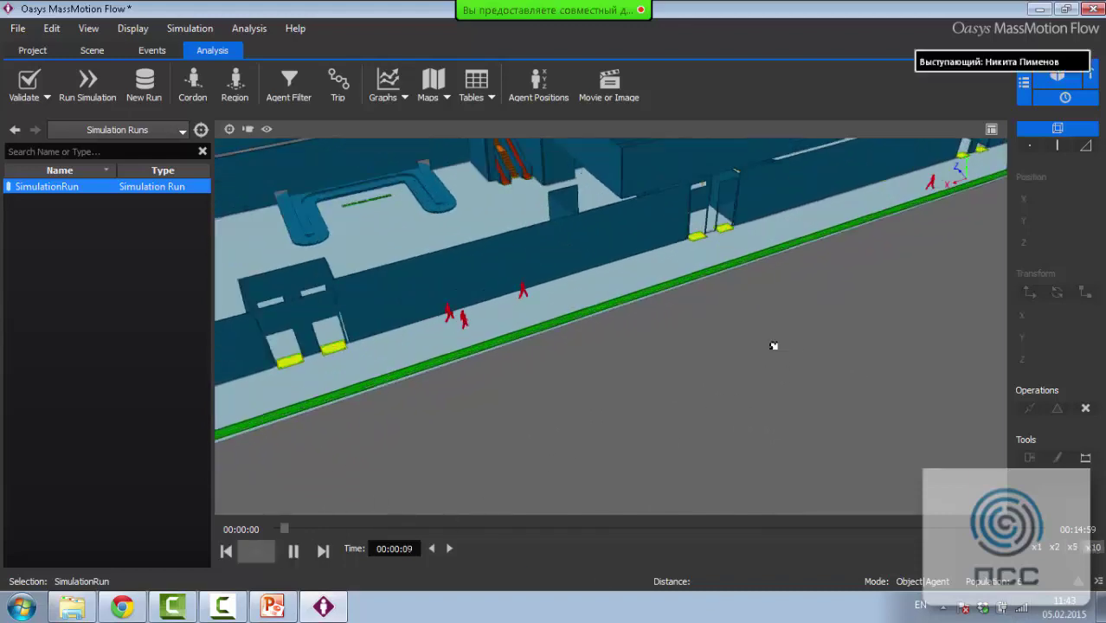
Follow the agents' movement from the street entrances past the check-in area and up the escalators during playback
{"action": "middle_click_drag", "start_coordinate": [774, 355], "coordinate": [661, 346]}
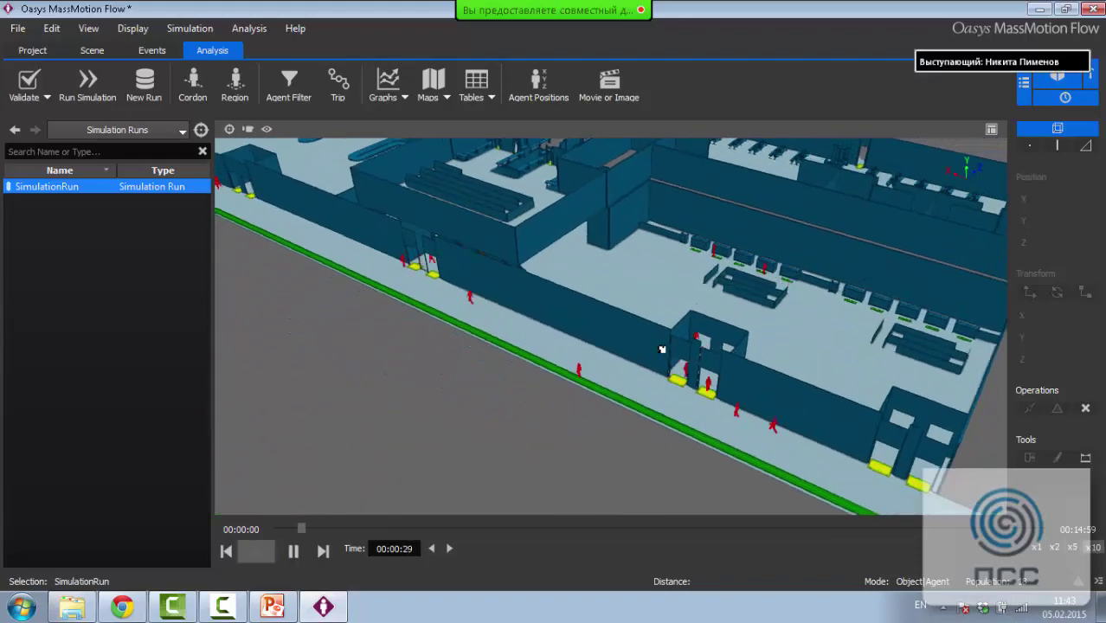
{"action": "right_click_drag", "start_coordinate": [666, 373], "coordinate": [606, 364]}
{"action": "scroll", "coordinate": [714, 418], "scroll_direction": "up", "scroll_amount": 2}
{"action": "right_click_drag", "start_coordinate": [715, 420], "coordinate": [599, 328]}
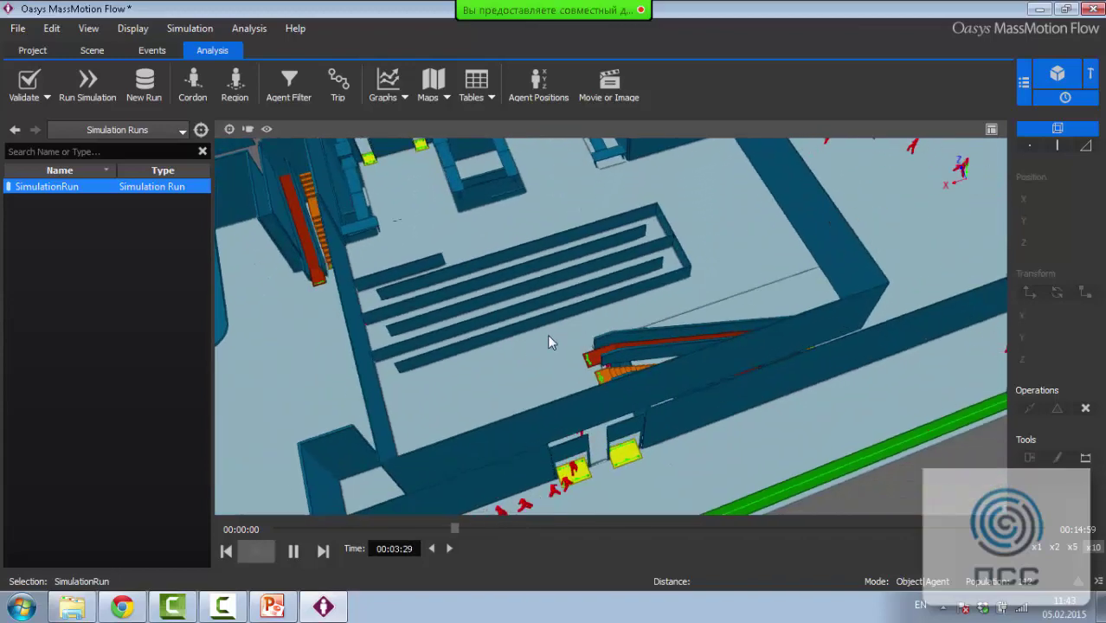
{"action": "right_click_drag", "start_coordinate": [595, 232], "coordinate": [538, 232]}
{"action": "scroll", "coordinate": [680, 375], "scroll_direction": "up", "scroll_amount": 3}
{"action": "right_click_drag", "start_coordinate": [680, 376], "coordinate": [689, 321]}
{"action": "scroll", "coordinate": [642, 364], "scroll_direction": "down", "scroll_amount": 5}
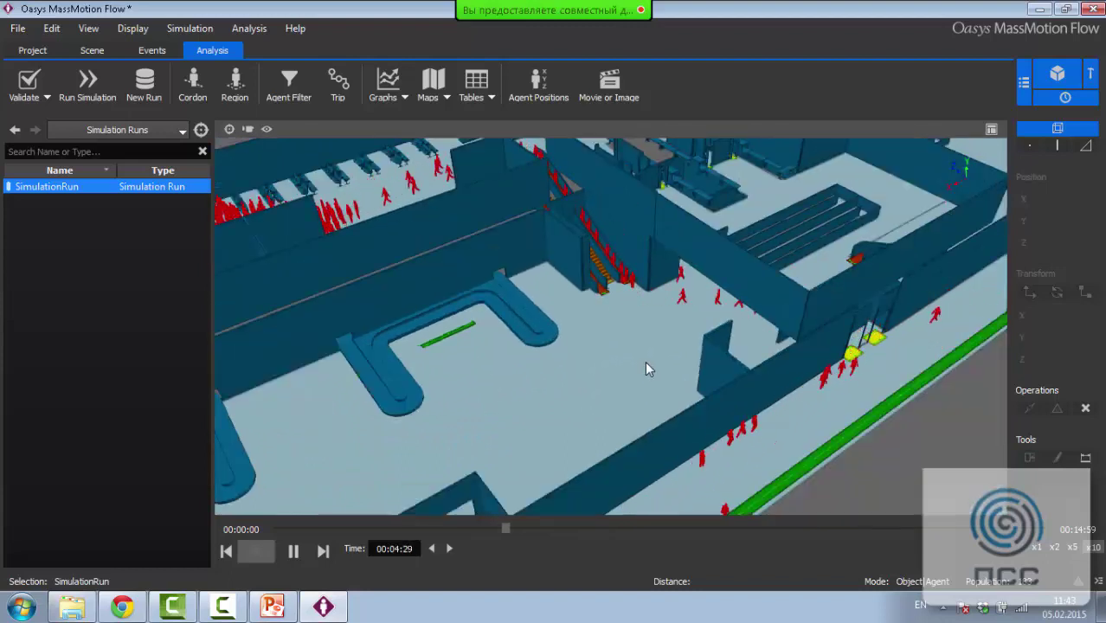
Pause the playback and examine the floor where agents gather at the foot of the escalators
{"action": "left_click", "coordinate": [293, 551]}
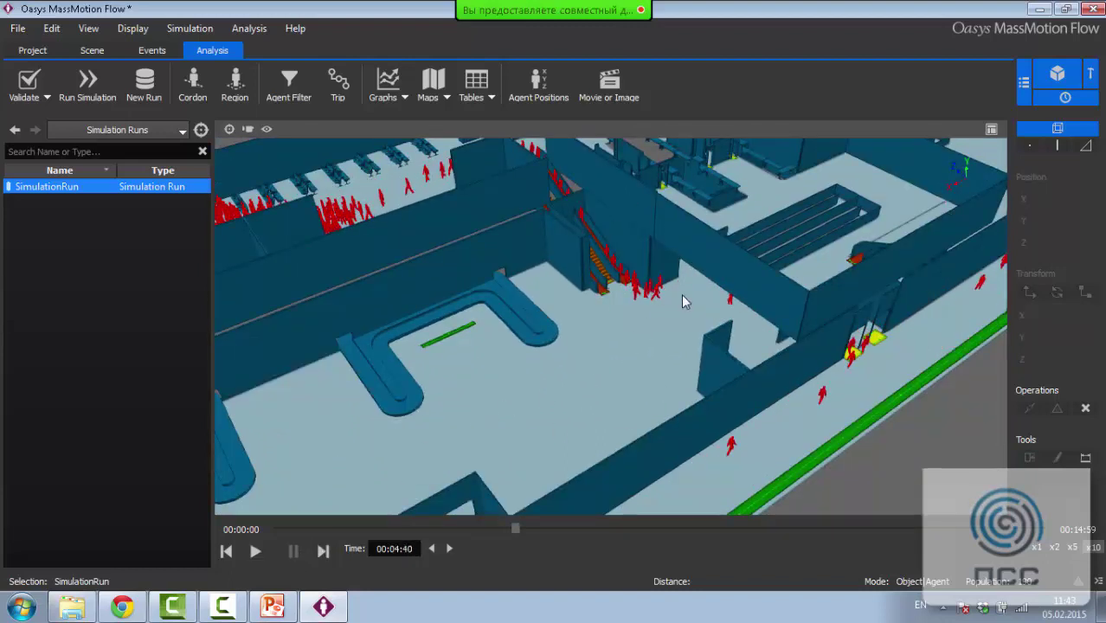
{"action": "right_click_drag", "start_coordinate": [678, 306], "coordinate": [737, 309]}
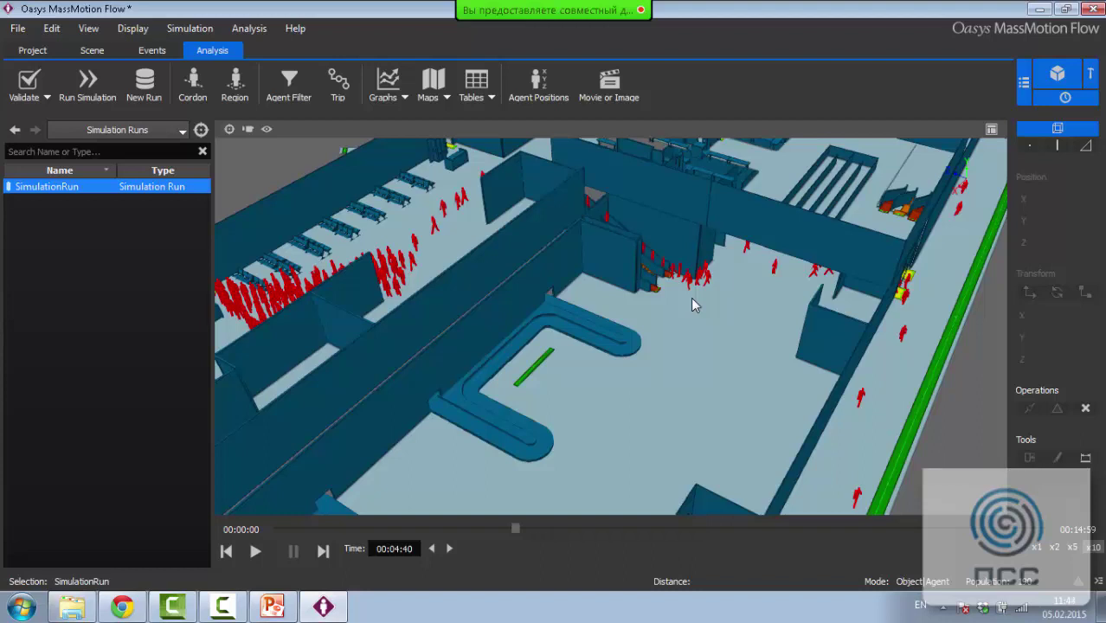
{"action": "scroll", "coordinate": [690, 296], "scroll_direction": "up", "scroll_amount": 6}
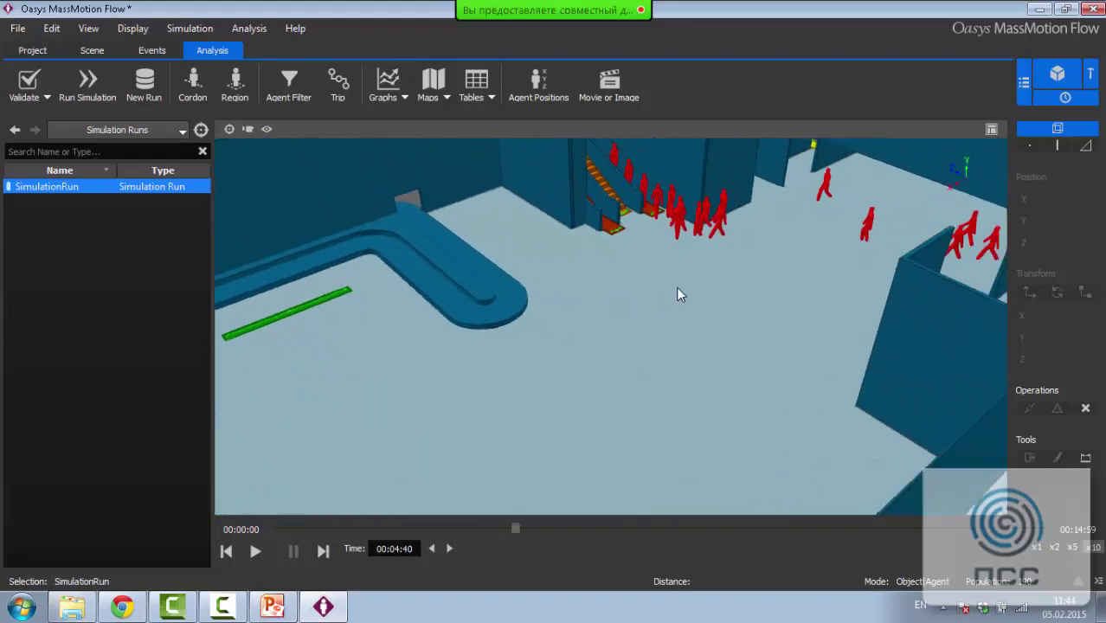
{"action": "scroll", "coordinate": [684, 296], "scroll_direction": "down", "scroll_amount": 5}
{"action": "left_click", "coordinate": [710, 383]}
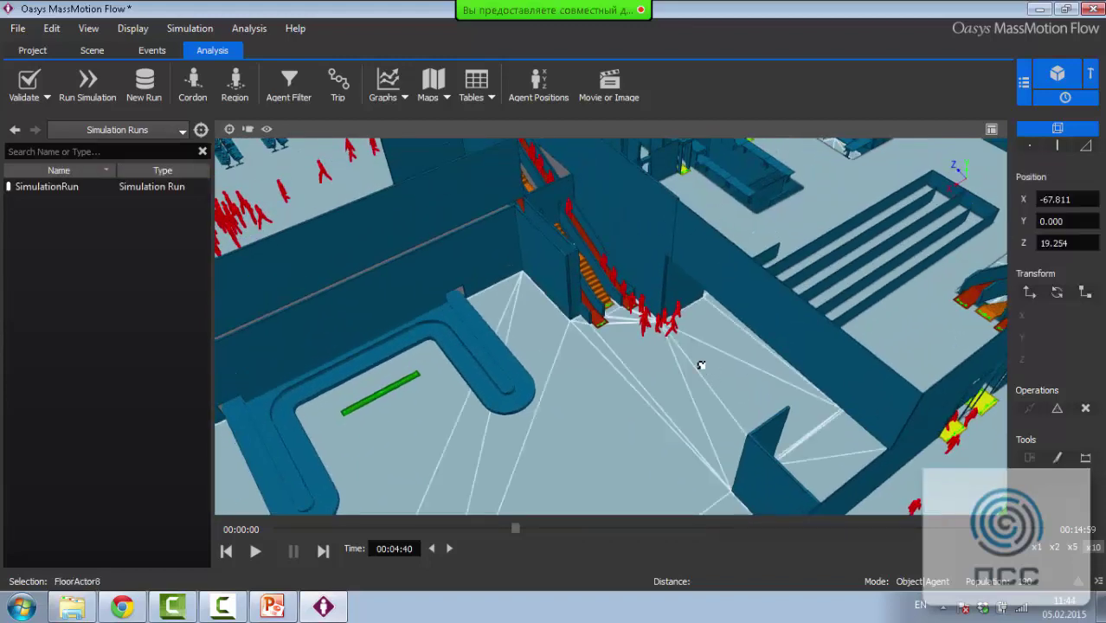
{"action": "middle_click_drag", "start_coordinate": [710, 370], "coordinate": [636, 323]}
{"action": "scroll", "coordinate": [637, 323], "scroll_direction": "up", "scroll_amount": 3}
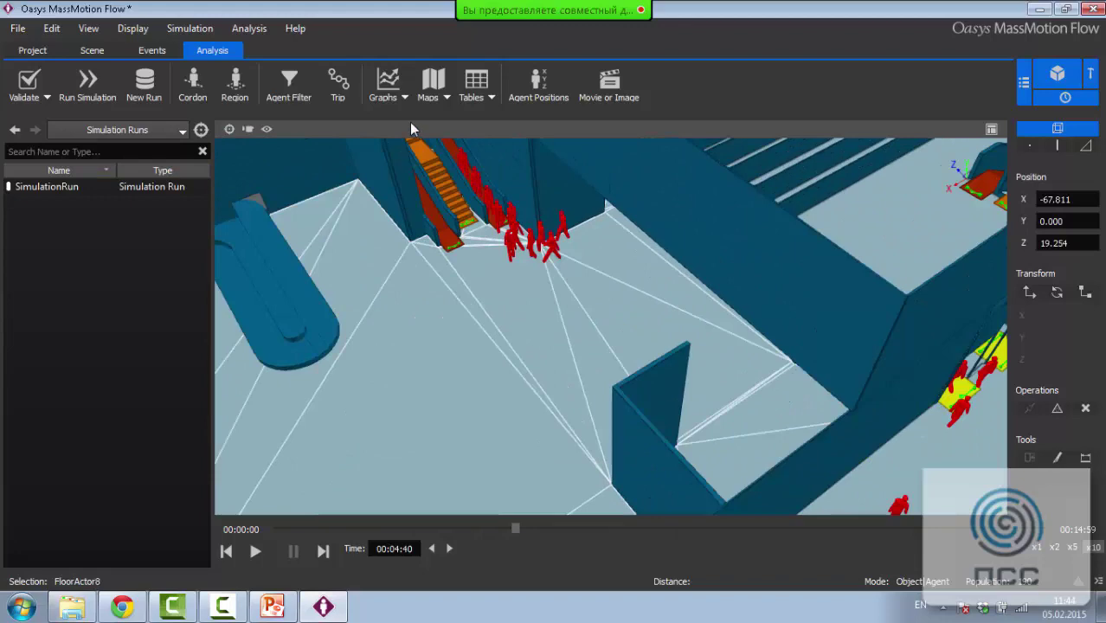
Add a new barrier on the floor in front of the escalators
{"action": "left_click", "coordinate": [43, 52]}
{"action": "left_click", "coordinate": [98, 53]}
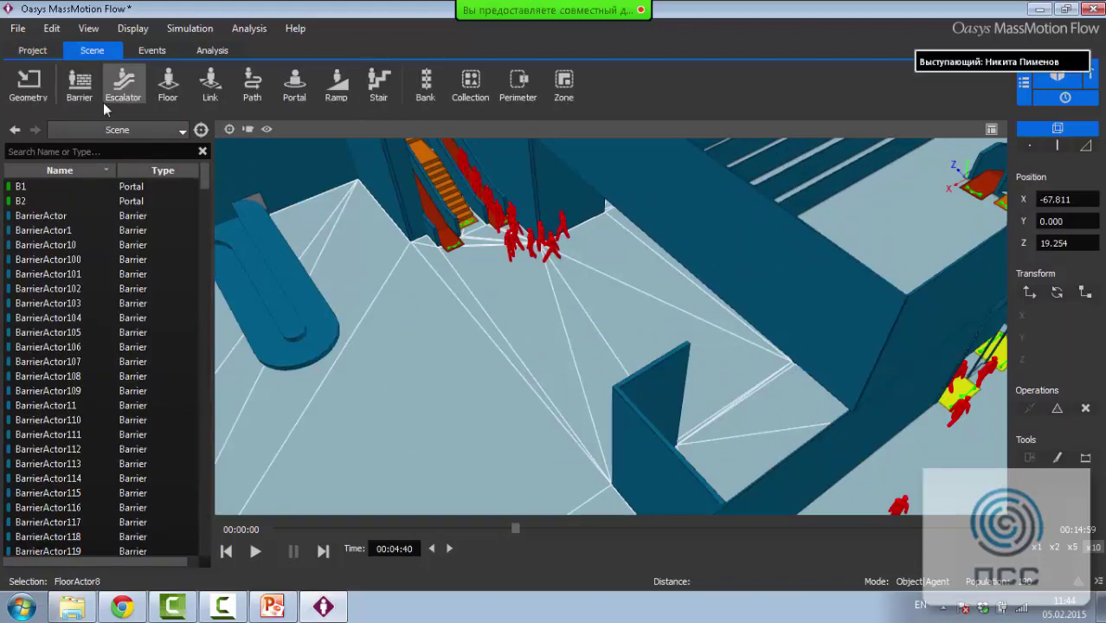
{"action": "left_click", "coordinate": [93, 93]}
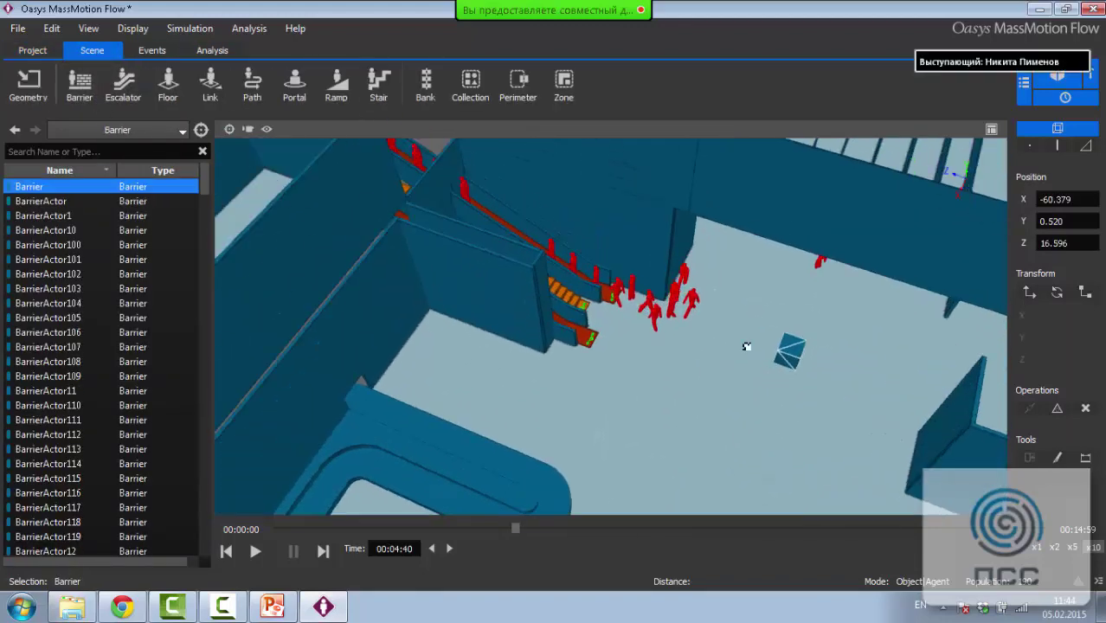
Scale and move the new barrier to form a long, narrow wall running from the escalators toward the partition
{"action": "left_click", "coordinate": [1086, 293]}
{"action": "left_click_drag", "start_coordinate": [589, 383], "coordinate": [591, 365]}
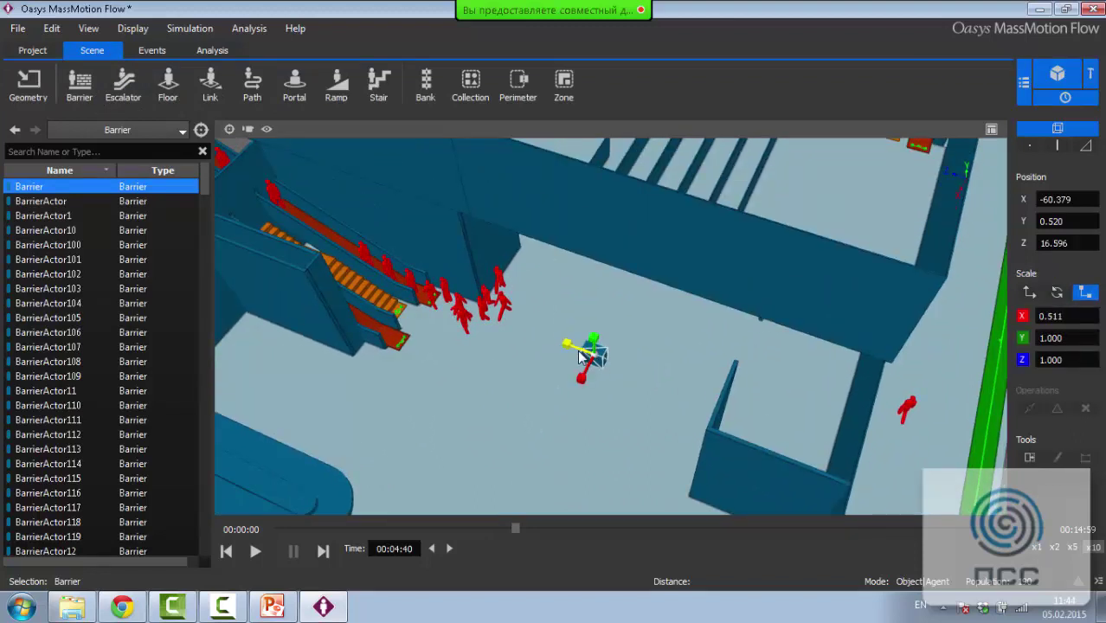
{"action": "left_click", "coordinate": [1030, 292]}
{"action": "left_click_drag", "start_coordinate": [593, 375], "coordinate": [444, 275]}
{"action": "left_click", "coordinate": [1084, 292]}
{"action": "middle_click_drag", "start_coordinate": [600, 340], "coordinate": [740, 376]}
{"action": "mouse_move", "coordinate": [741, 364]}
{"action": "left_mouse_down"}
{"action": "mouse_move", "coordinate": [725, 372]}
{"action": "mouse_move", "coordinate": [740, 366]}
{"action": "left_mouse_up"}
{"action": "middle_click_drag", "start_coordinate": [766, 374], "coordinate": [841, 397]}
Create a second barrier on the same floor, between the long barrier and the partition wall
{"action": "left_click", "coordinate": [841, 397]}
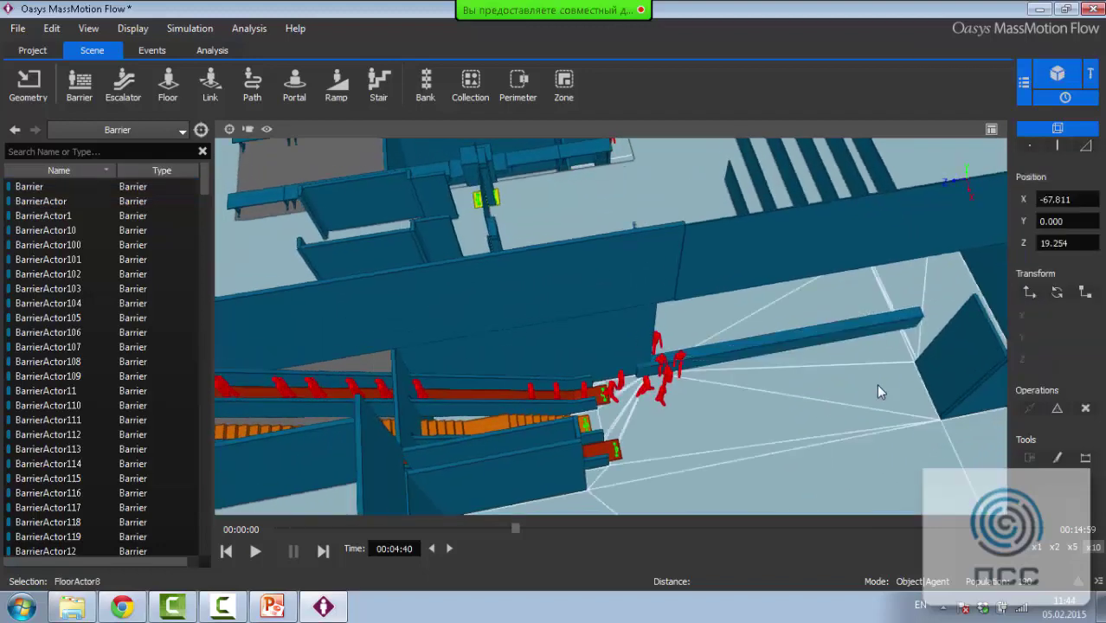
{"action": "right_click", "coordinate": [877, 392]}
{"action": "mouse_move", "coordinate": [934, 149]}
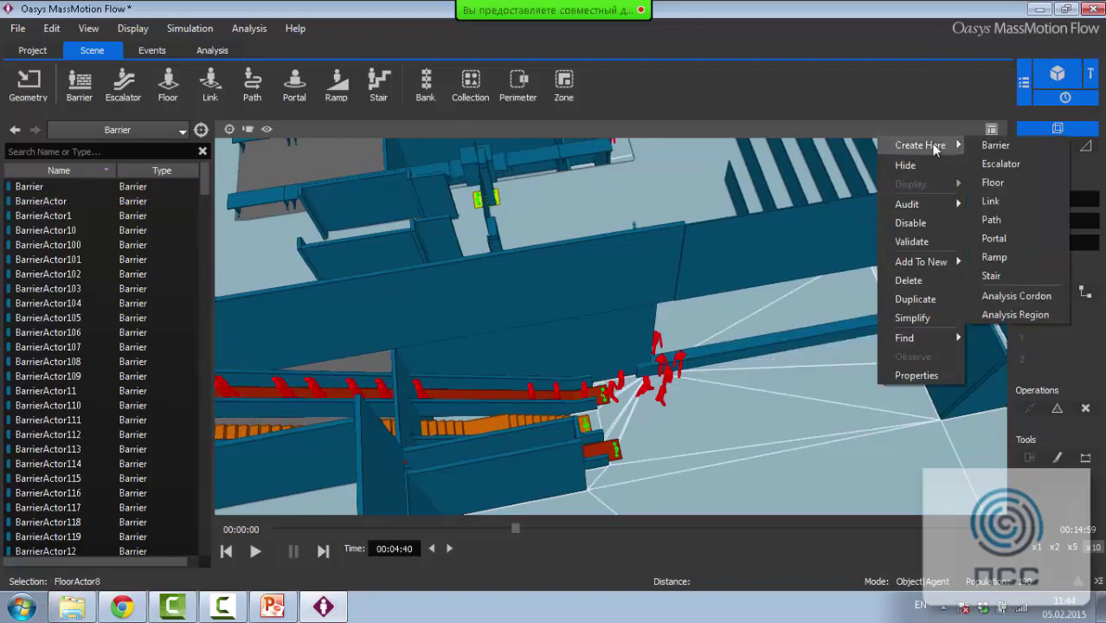
{"action": "left_click", "coordinate": [977, 145]}
{"action": "scroll", "coordinate": [945, 355], "scroll_direction": "up", "scroll_amount": 5}
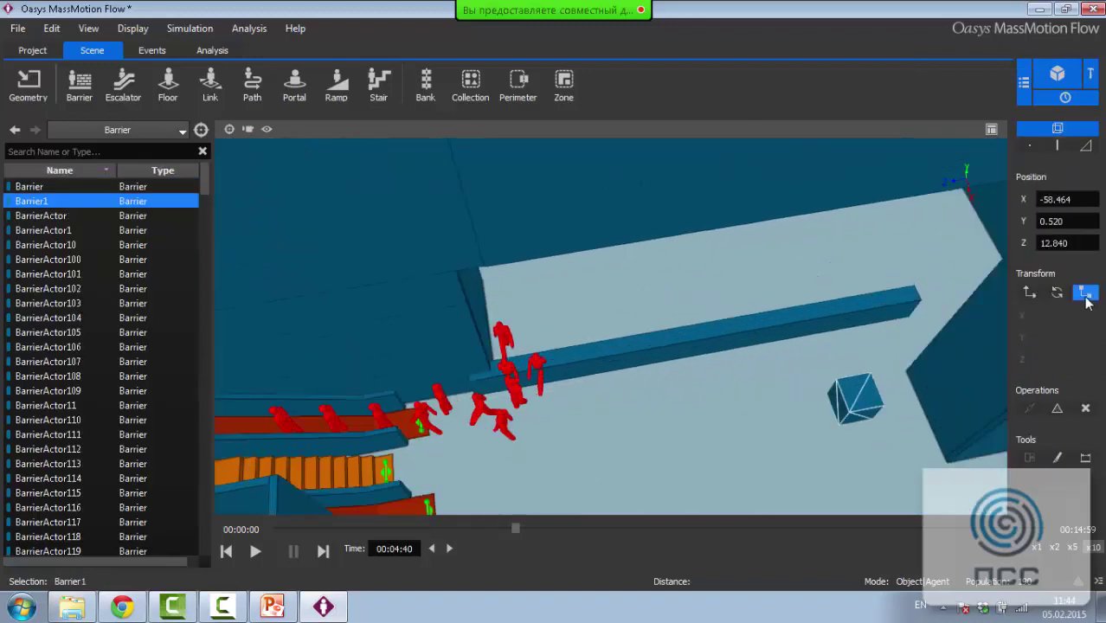
Scale and position the second barrier beside the end of the long barrier near the partition wall
{"action": "left_click", "coordinate": [1085, 297]}
{"action": "left_click_drag", "start_coordinate": [820, 407], "coordinate": [928, 404]}
{"action": "left_click", "coordinate": [1029, 293]}
{"action": "left_click", "coordinate": [1086, 292]}
{"action": "left_click", "coordinate": [791, 314]}
Examine the queue barriers in front of the security lanes and the open floor between them and the side wall
{"action": "scroll", "coordinate": [791, 317], "scroll_direction": "down", "scroll_amount": 5}
{"action": "middle_click_drag", "start_coordinate": [846, 419], "coordinate": [431, 304]}
{"action": "middle_click_drag", "start_coordinate": [654, 301], "coordinate": [836, 431]}
{"action": "scroll", "coordinate": [874, 405], "scroll_direction": "up", "scroll_amount": 5}
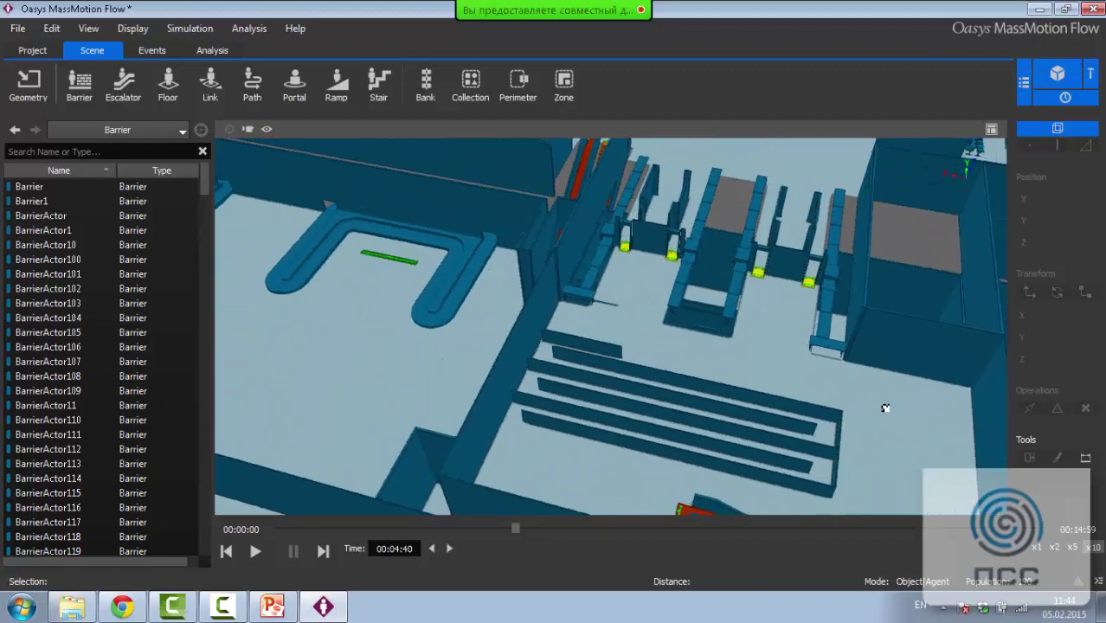
{"action": "middle_click_drag", "start_coordinate": [755, 418], "coordinate": [748, 381]}
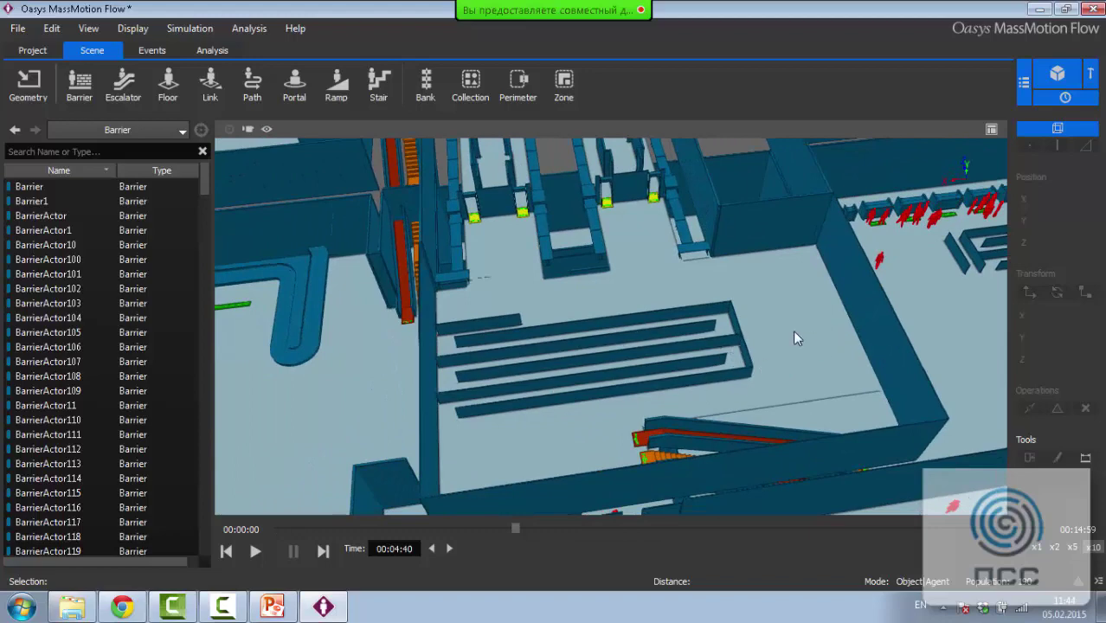
{"action": "middle_click_drag", "start_coordinate": [749, 344], "coordinate": [582, 319]}
{"action": "left_click", "coordinate": [737, 328]}
{"action": "scroll", "coordinate": [737, 330], "scroll_direction": "up", "scroll_amount": 3}
{"action": "scroll", "coordinate": [804, 352], "scroll_direction": "down", "scroll_amount": 3}
{"action": "middle_click_drag", "start_coordinate": [573, 370], "coordinate": [559, 328]}
{"action": "scroll", "coordinate": [556, 371], "scroll_direction": "down", "scroll_amount": 3}
{"action": "middle_click_drag", "start_coordinate": [573, 405], "coordinate": [549, 414]}
{"action": "scroll", "coordinate": [550, 414], "scroll_direction": "up", "scroll_amount": 5}
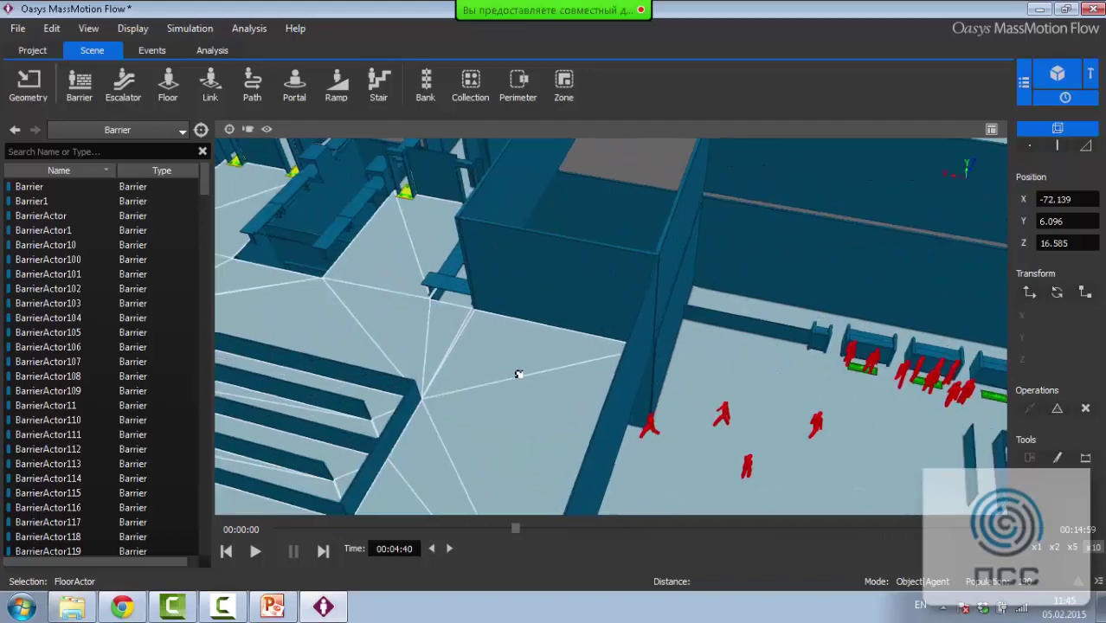
Scale the long middle queue barrier lengthwise so that it extends past the end rail of the queue
{"action": "left_click", "coordinate": [289, 459]}
{"action": "middle_click_drag", "start_coordinate": [341, 403], "coordinate": [458, 290]}
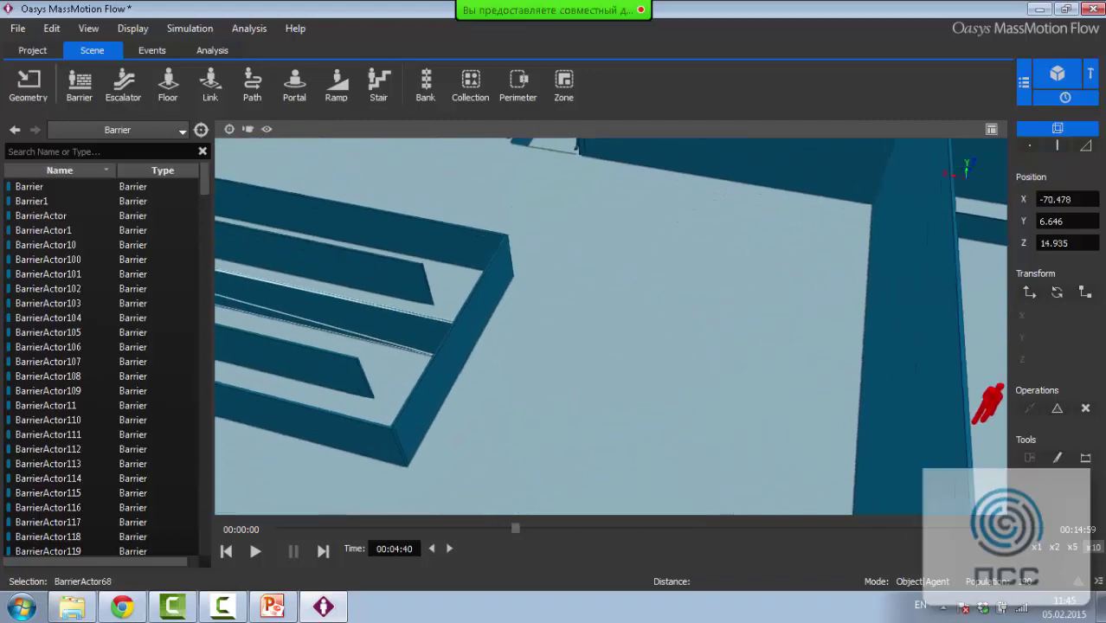
{"action": "left_click", "coordinate": [1085, 291]}
{"action": "scroll", "coordinate": [627, 315], "scroll_direction": "down", "scroll_amount": 3}
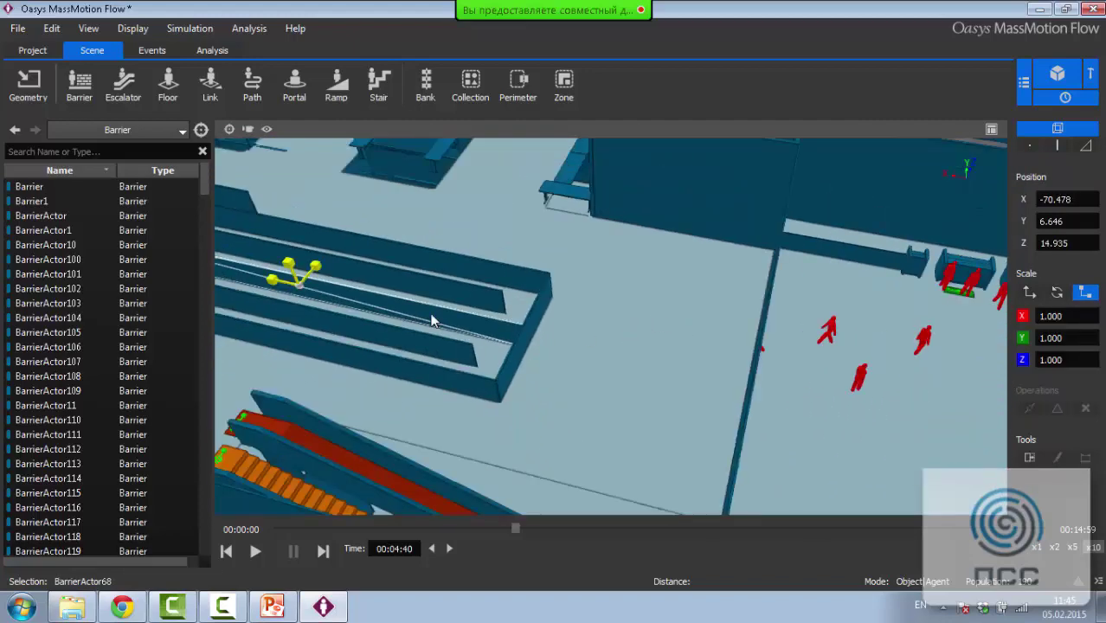
{"action": "left_click_drag", "start_coordinate": [276, 292], "coordinate": [269, 286]}
{"action": "scroll", "coordinate": [509, 344], "scroll_direction": "up", "scroll_amount": 3}
{"action": "scroll", "coordinate": [509, 337], "scroll_direction": "up", "scroll_amount": 2}
{"action": "left_click", "coordinate": [393, 345]}
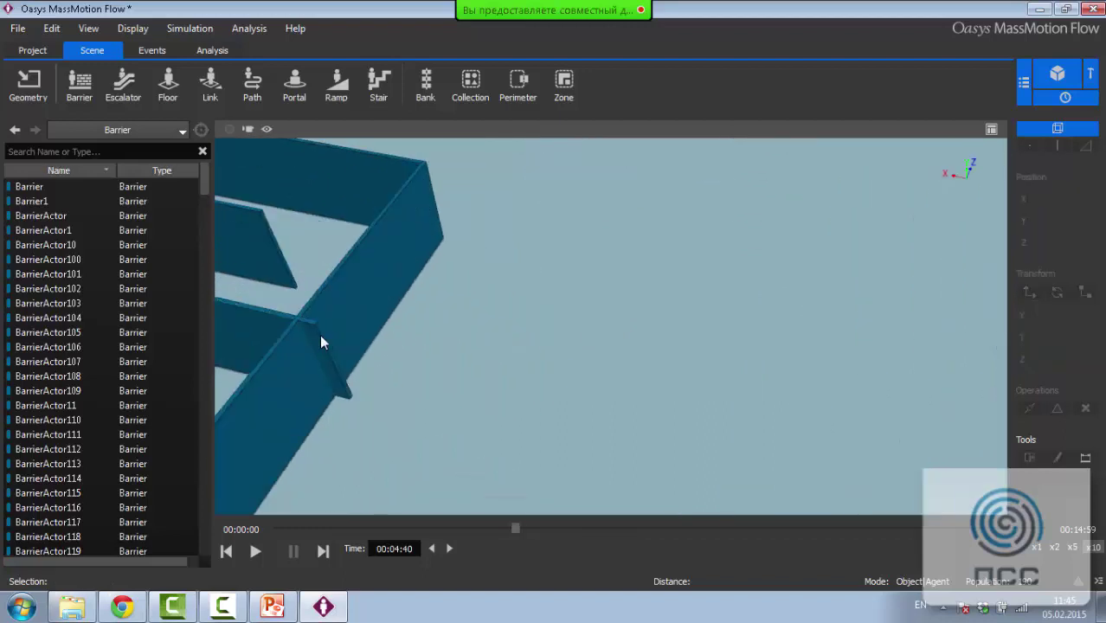
Select the end faces of the middle queue barrier and move them outward to the side wall
{"action": "left_click", "coordinate": [319, 334]}
{"action": "left_click", "coordinate": [1085, 145]}
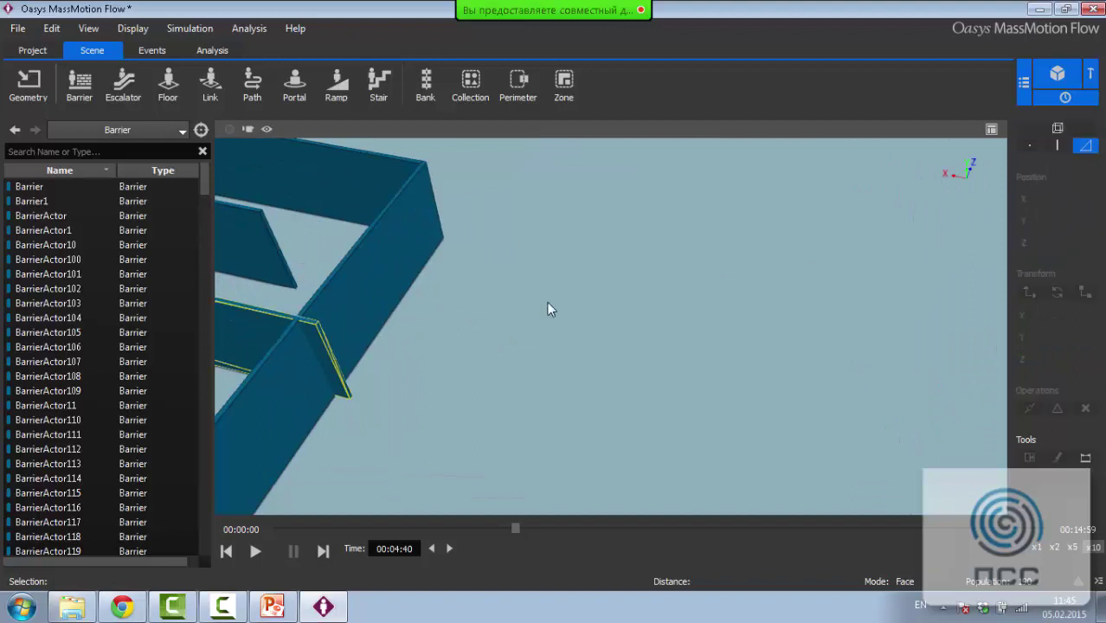
{"action": "left_click", "coordinate": [320, 336]}
{"action": "left_click", "coordinate": [342, 383], "text": "shift"}
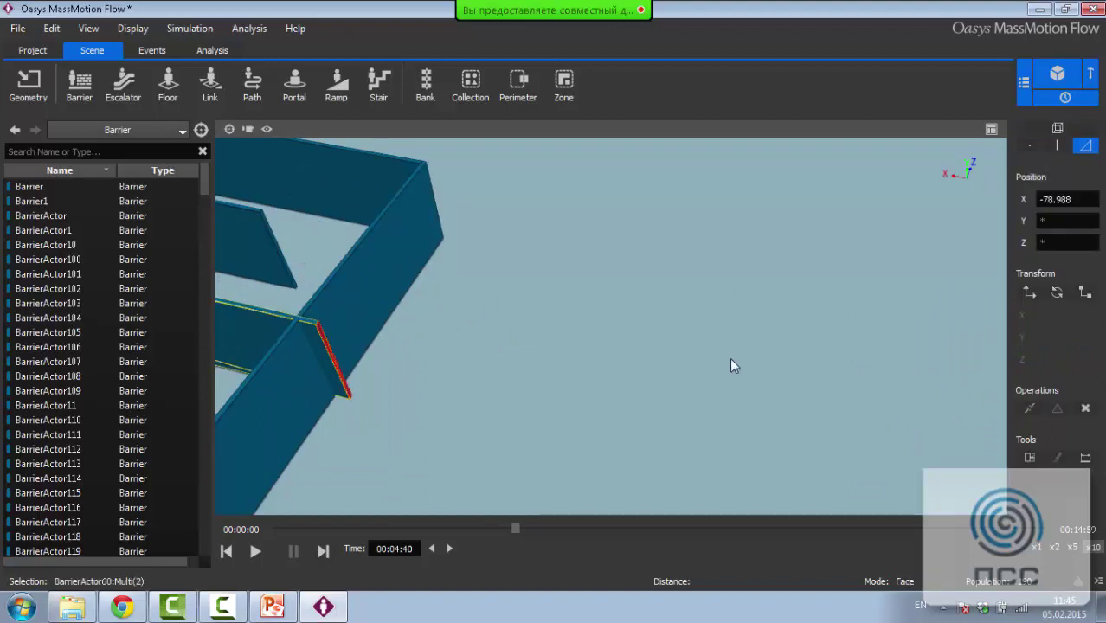
{"action": "left_click", "coordinate": [1029, 291]}
{"action": "scroll", "coordinate": [375, 265], "scroll_direction": "down", "scroll_amount": 4}
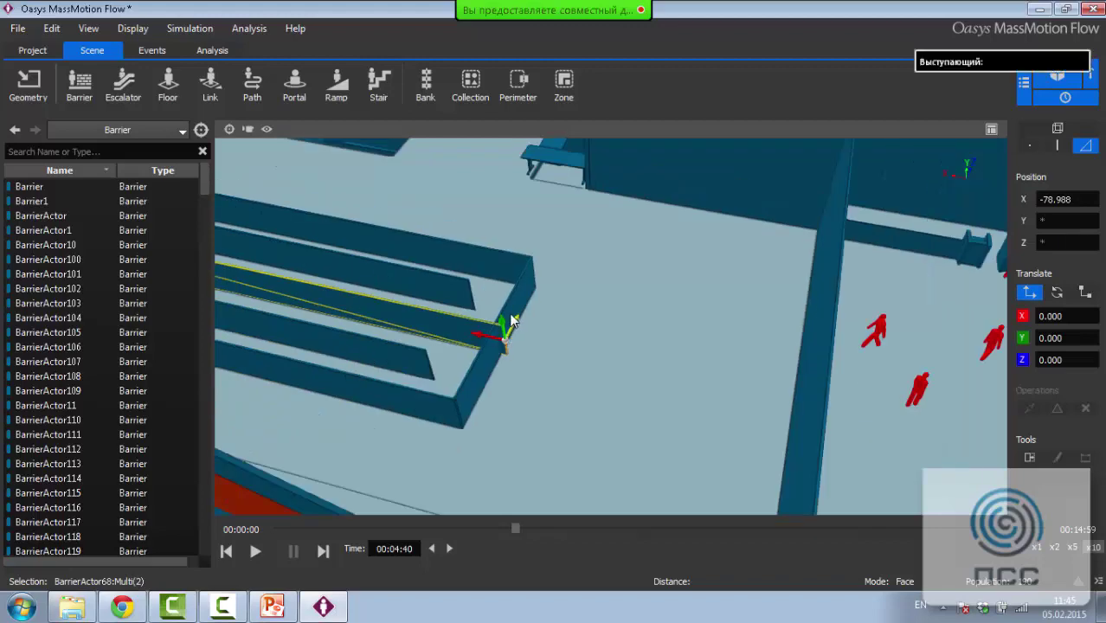
{"action": "left_click_drag", "start_coordinate": [492, 337], "coordinate": [794, 403]}
{"action": "key", "text": "Escape"}
Check the surrounding model, list the events and open the circulation settings of the FromStreet_to_Gate1 event
{"action": "scroll", "coordinate": [662, 277], "scroll_direction": "down", "scroll_amount": 5}
{"action": "middle_click_drag", "start_coordinate": [778, 313], "coordinate": [573, 283]}
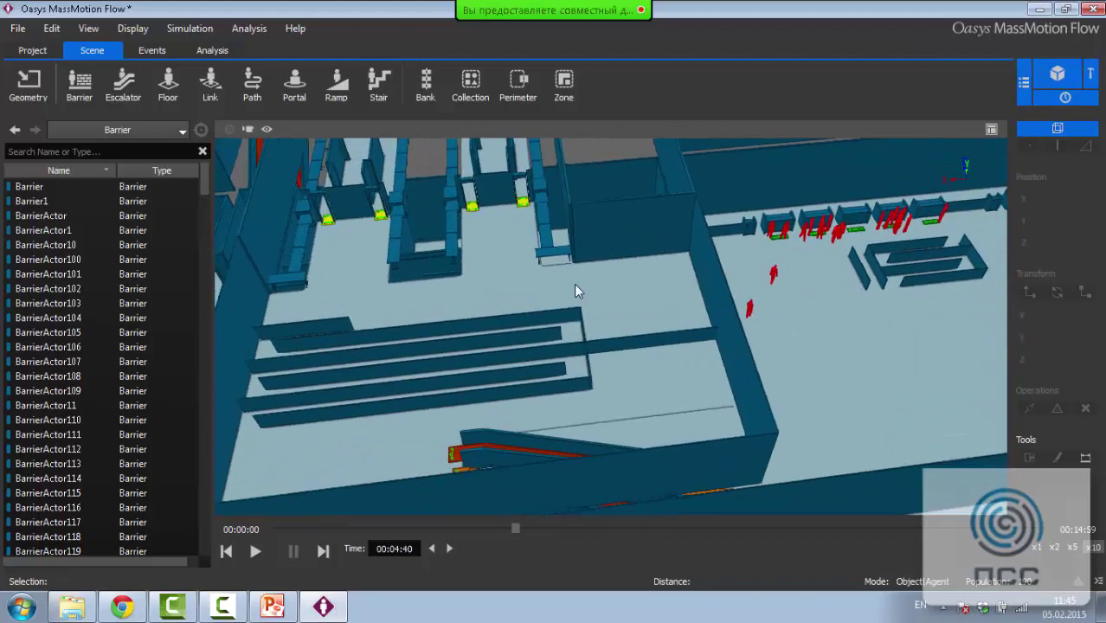
{"action": "scroll", "coordinate": [554, 301], "scroll_direction": "down", "scroll_amount": 3}
{"action": "middle_click_drag", "start_coordinate": [531, 321], "coordinate": [587, 251]}
{"action": "middle_click_drag", "start_coordinate": [539, 304], "coordinate": [539, 336]}
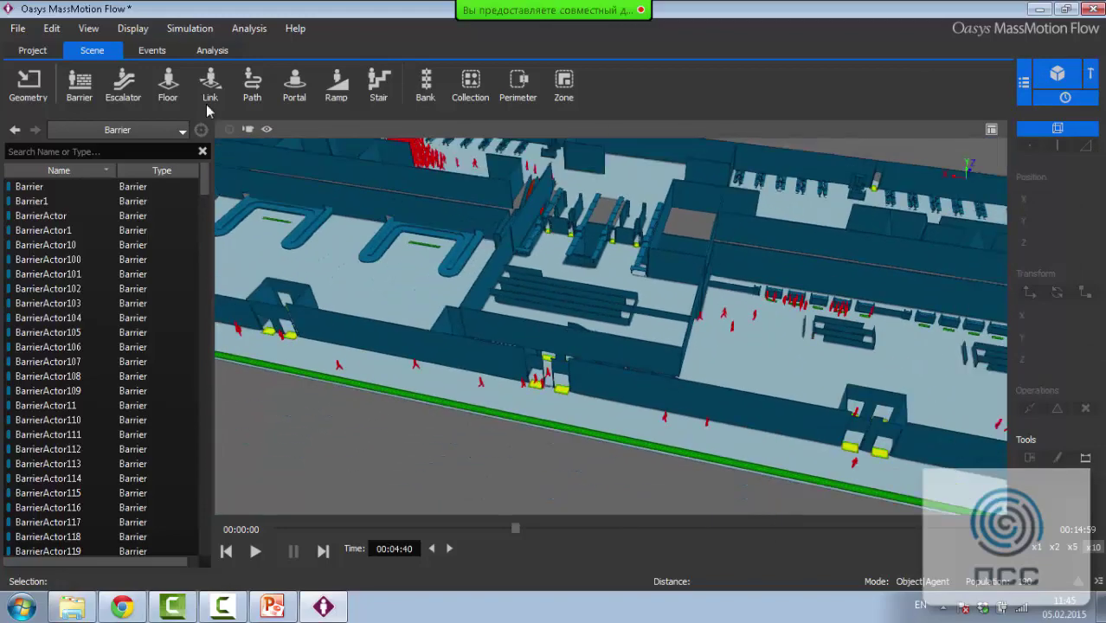
{"action": "left_click", "coordinate": [152, 50]}
{"action": "left_click", "coordinate": [212, 51]}
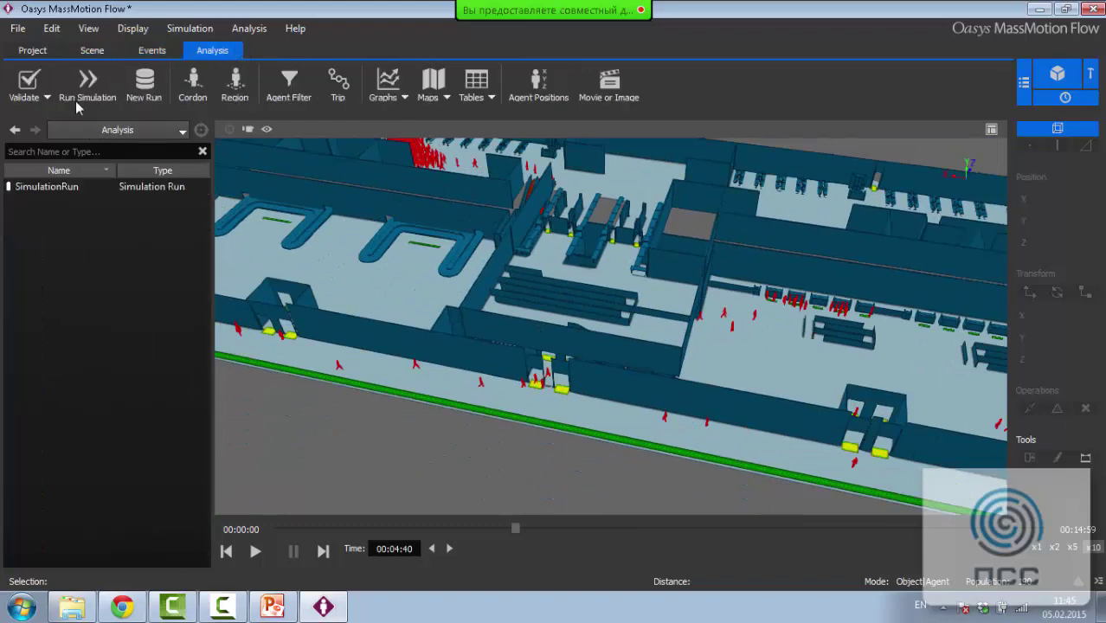
{"action": "left_click", "coordinate": [100, 188]}
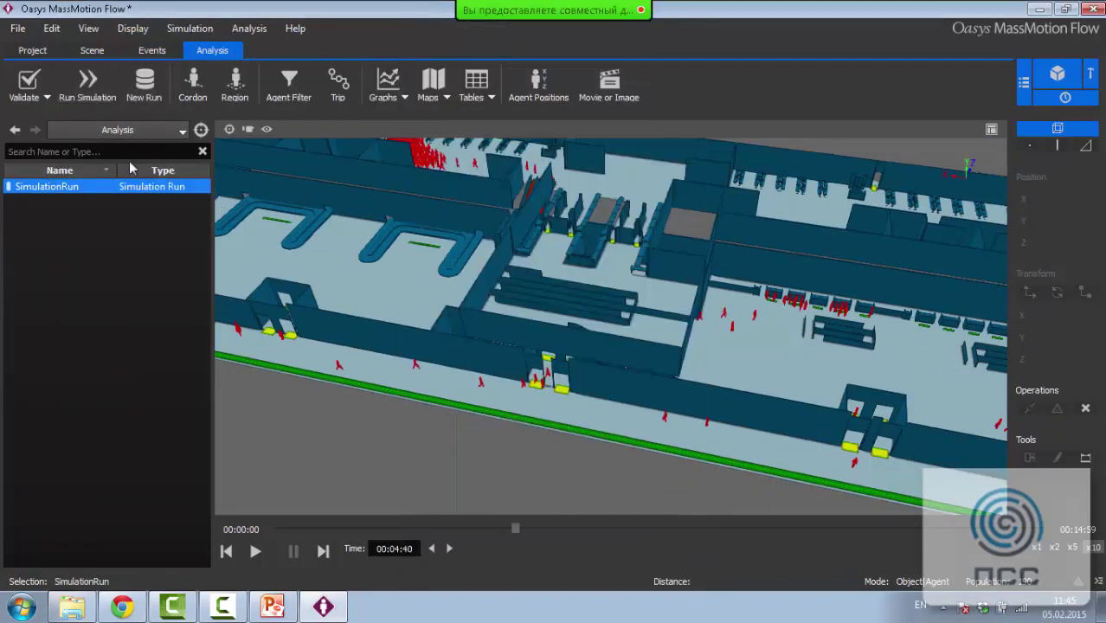
{"action": "left_click", "coordinate": [121, 130]}
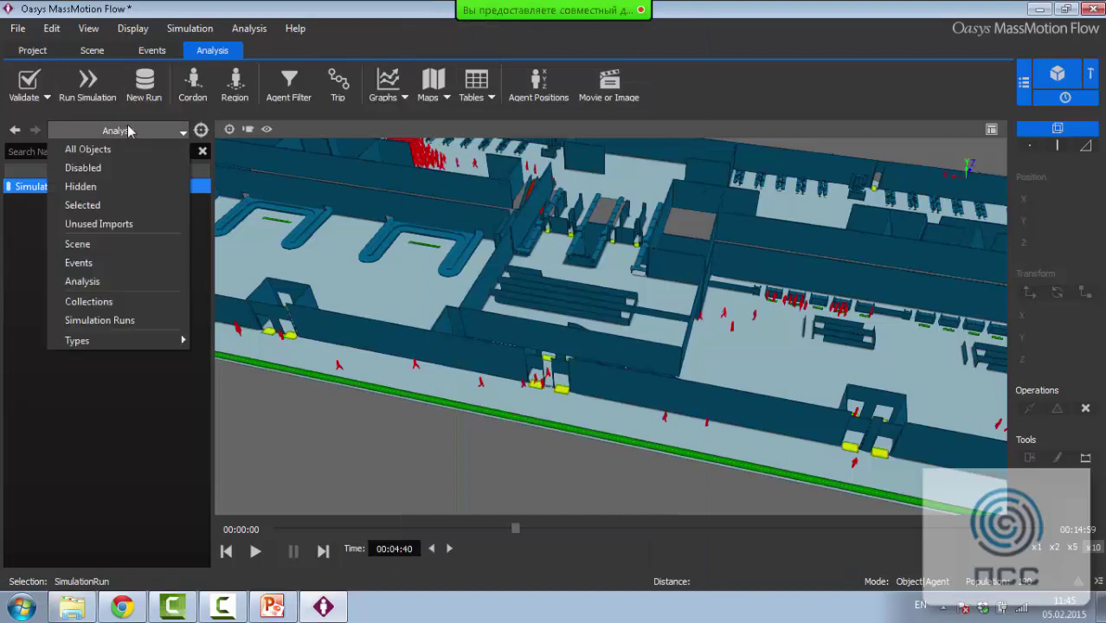
{"action": "left_click", "coordinate": [123, 261]}
{"action": "double_click", "coordinate": [87, 201]}
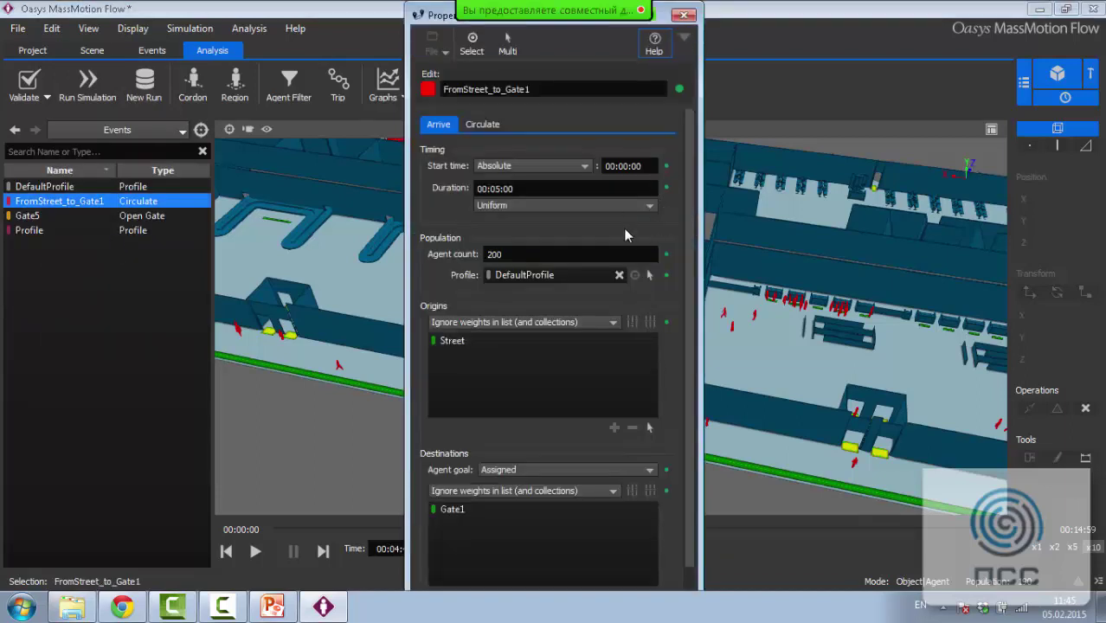
{"action": "left_click", "coordinate": [492, 124]}
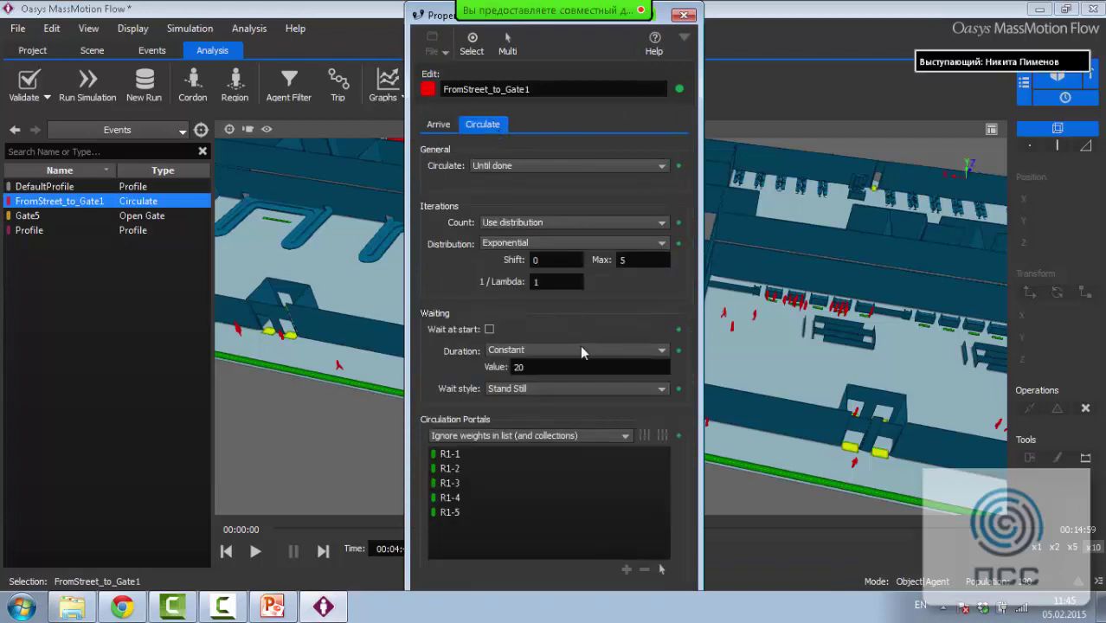
Review the event's waiting duration distributions and wait styles, keep Constant and Stand Still, and close its properties
{"action": "left_click", "coordinate": [567, 352]}
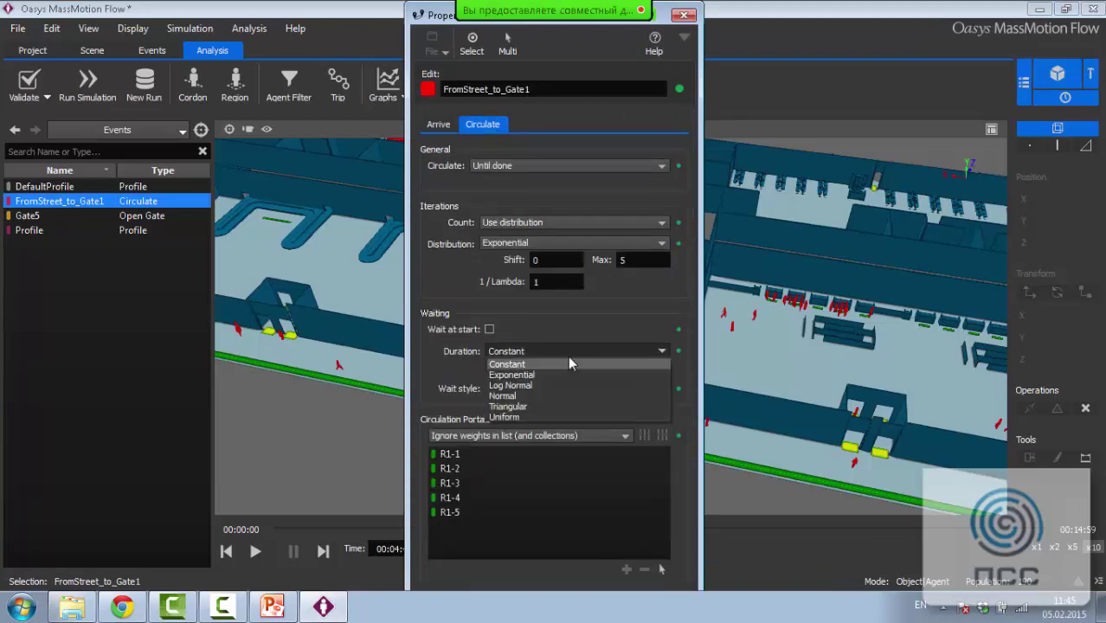
{"action": "left_click", "coordinate": [522, 412]}
{"action": "left_click", "coordinate": [546, 351]}
{"action": "left_click", "coordinate": [546, 363]}
{"action": "left_click", "coordinate": [550, 386]}
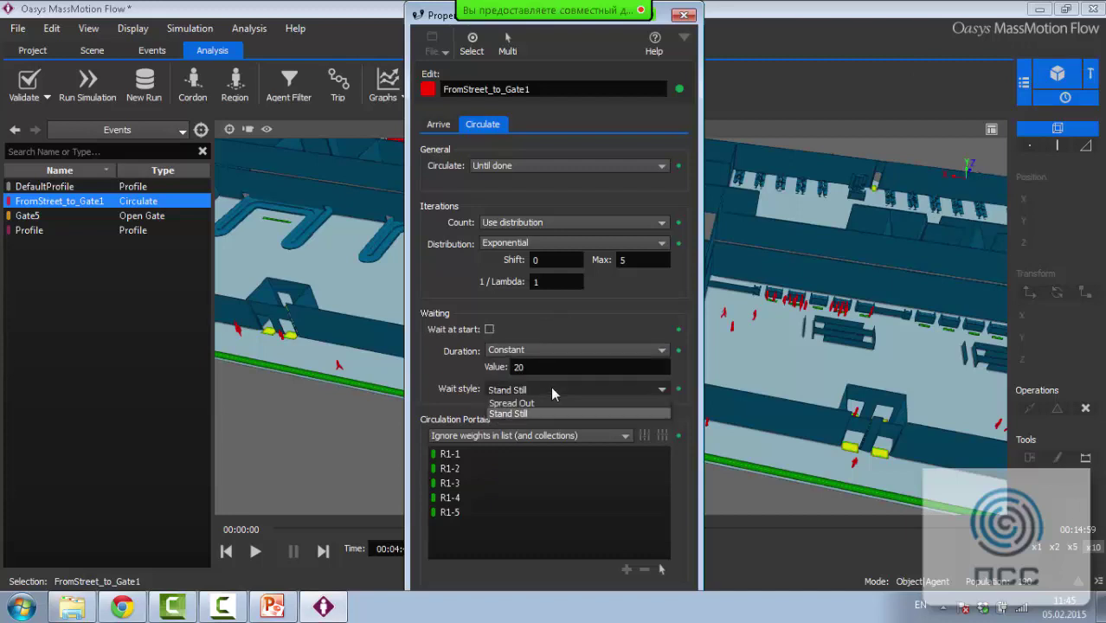
{"action": "left_click", "coordinate": [550, 386]}
{"action": "key", "text": "Escape"}
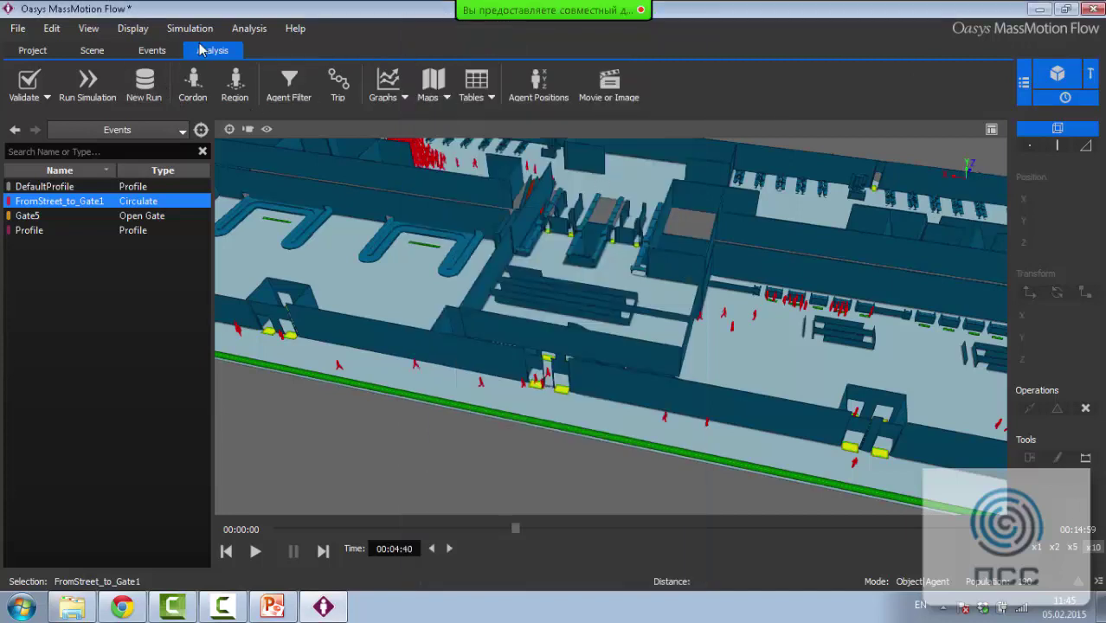
Rerun the simulation, overwriting the existing SimulationRun data and ignoring the setup errors
{"action": "left_click", "coordinate": [88, 85]}
{"action": "left_click", "coordinate": [669, 381]}
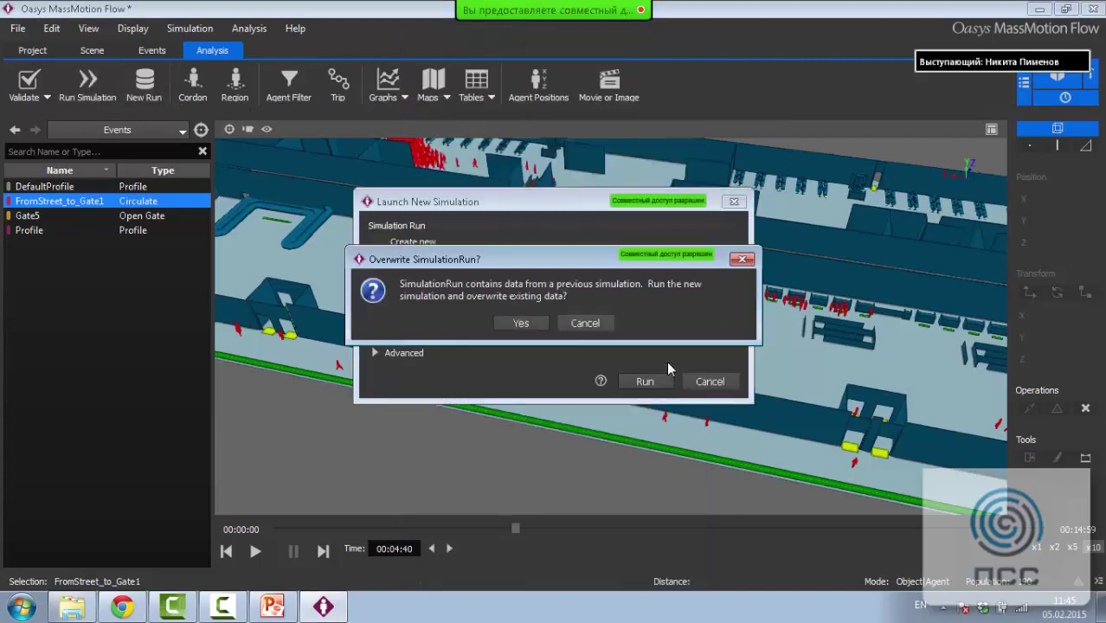
{"action": "left_click", "coordinate": [534, 327]}
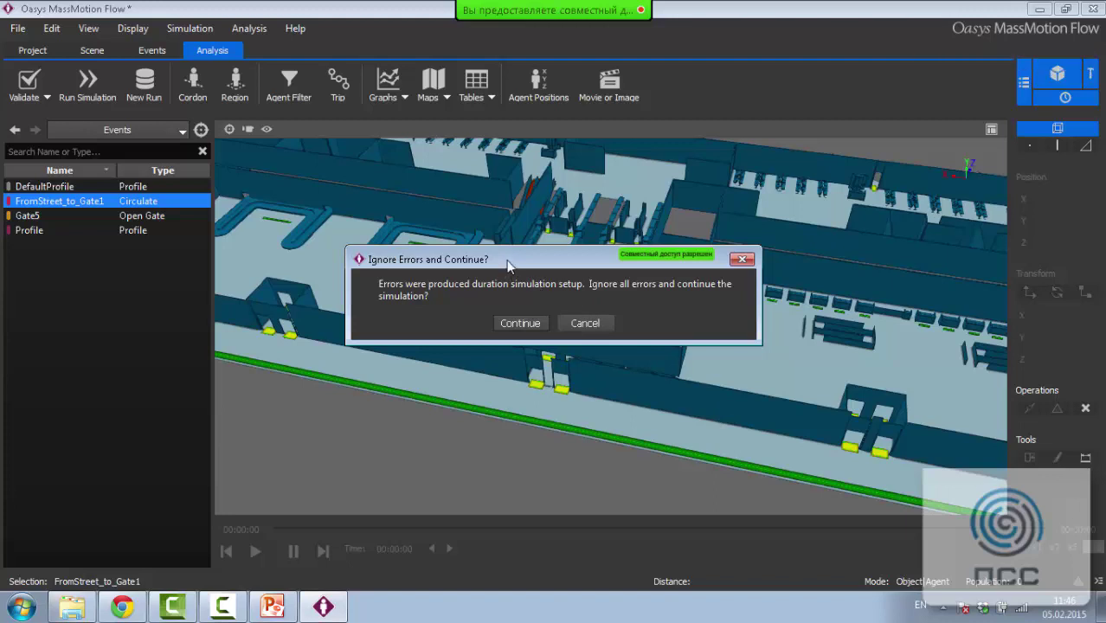
{"action": "left_click", "coordinate": [520, 323]}
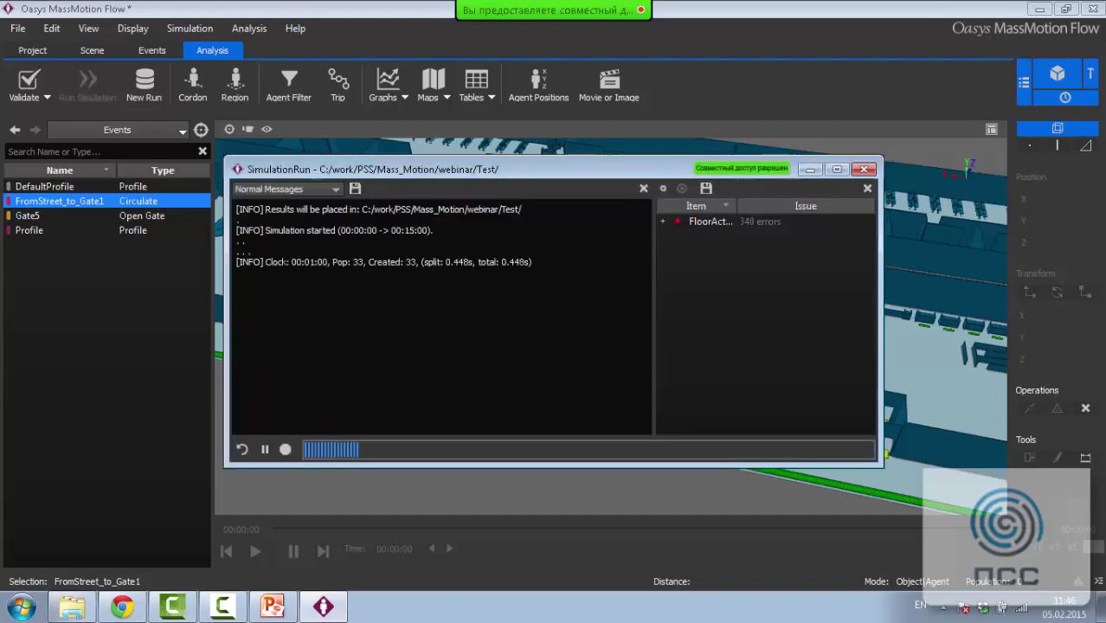
Inspect the floor errors in the simulation window, move the window down and examine the barrier area in the model
{"action": "left_click", "coordinate": [663, 222]}
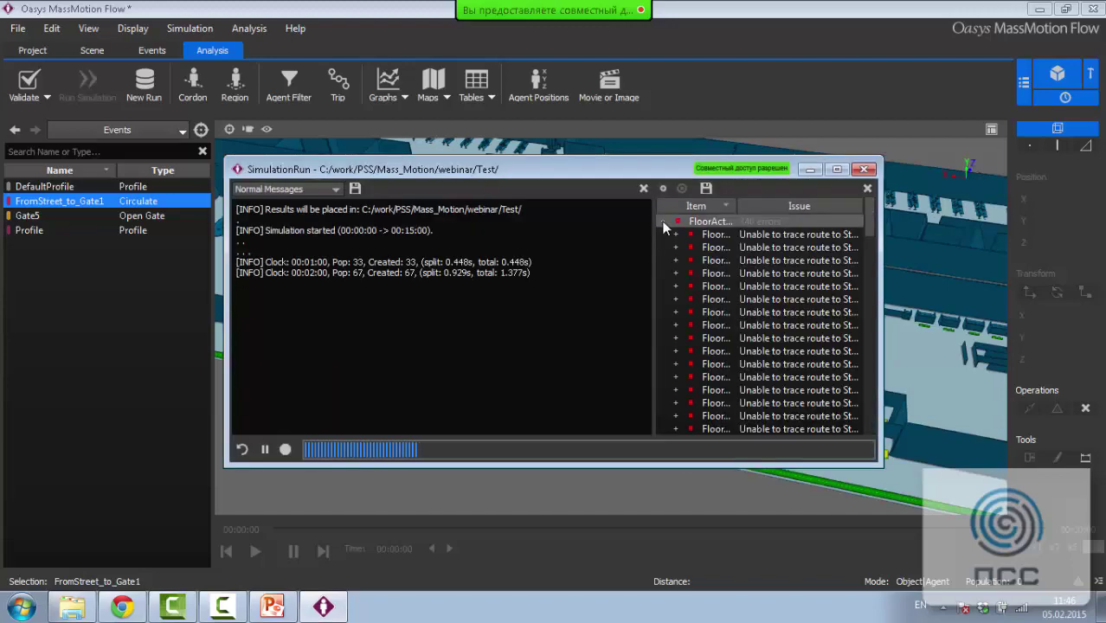
{"action": "left_click", "coordinate": [662, 221]}
{"action": "left_click_drag", "start_coordinate": [634, 169], "coordinate": [647, 417]}
{"action": "middle_click_drag", "start_coordinate": [461, 316], "coordinate": [582, 281]}
{"action": "scroll", "coordinate": [490, 293], "scroll_direction": "down", "scroll_amount": 2}
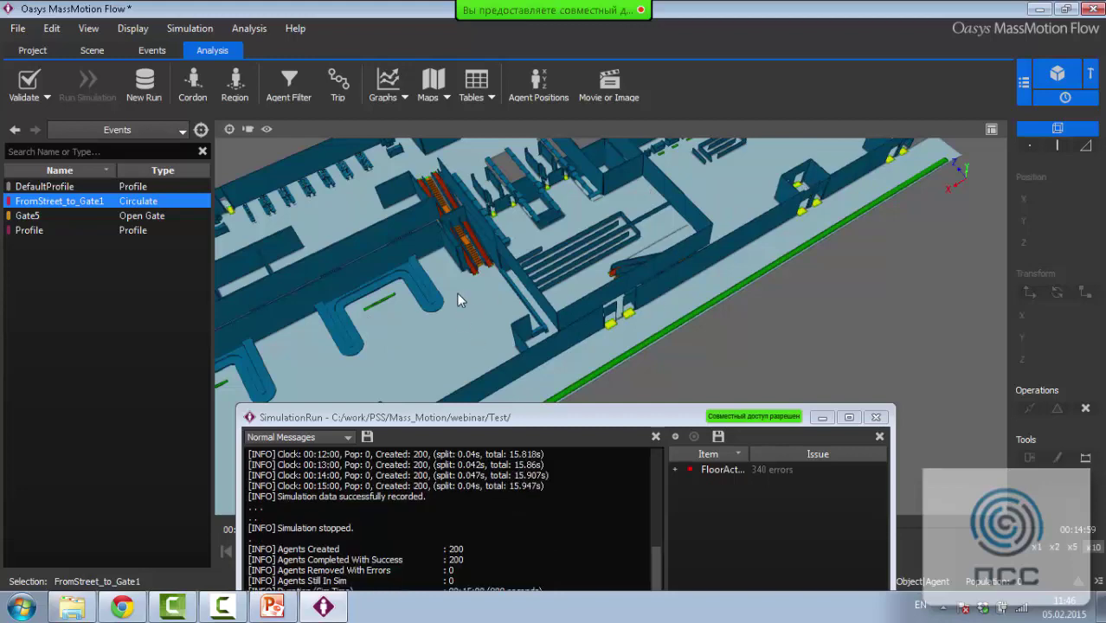
Close the simulation window and play back the rerun in the model
{"action": "middle_click_drag", "start_coordinate": [563, 307], "coordinate": [548, 335]}
{"action": "left_click_drag", "start_coordinate": [607, 422], "coordinate": [666, 317]}
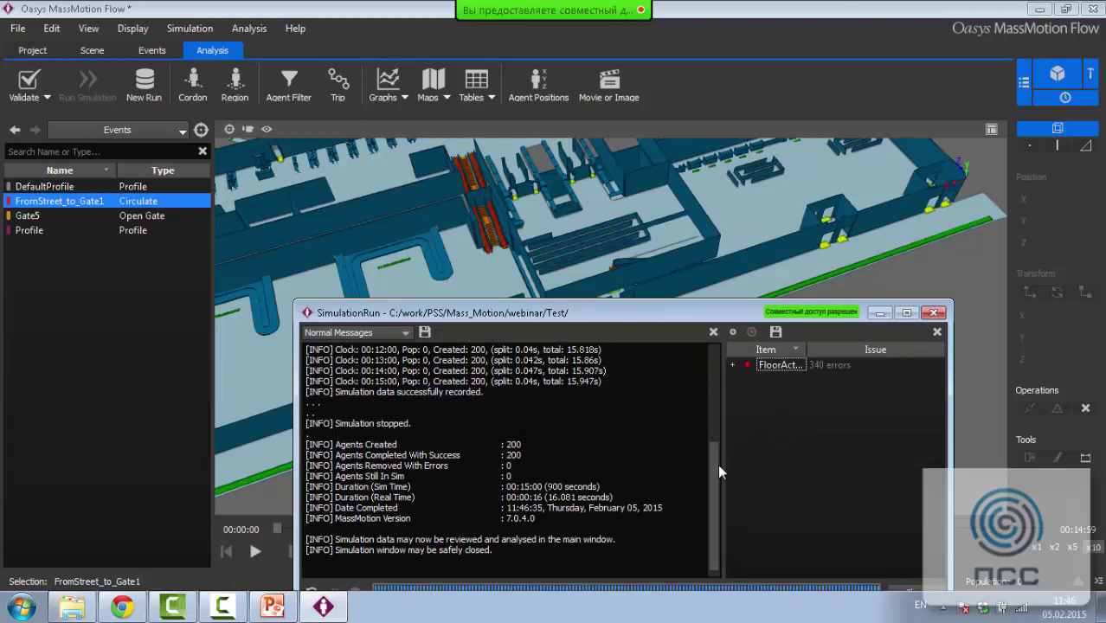
{"action": "left_click", "coordinate": [943, 317]}
{"action": "left_click", "coordinate": [256, 551]}
{"action": "middle_click_drag", "start_coordinate": [616, 340], "coordinate": [662, 299]}
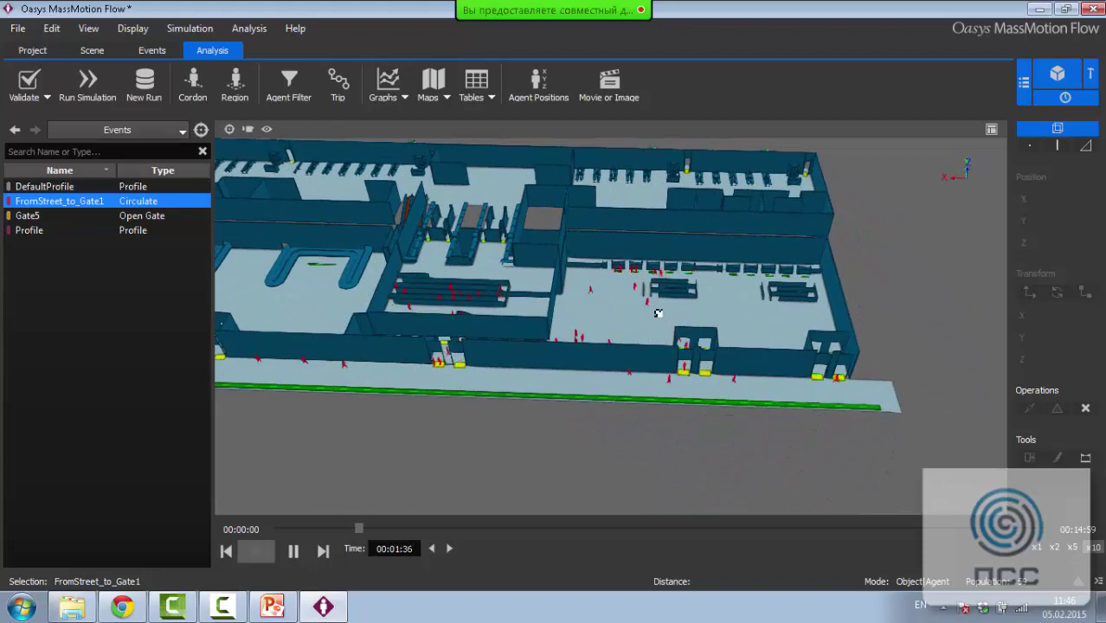
Watch the agents pass the queue barriers and security gates, advancing the playback to 00:03:28
{"action": "scroll", "coordinate": [653, 319], "scroll_direction": "up", "scroll_amount": 2}
{"action": "scroll", "coordinate": [597, 343], "scroll_direction": "up", "scroll_amount": 4}
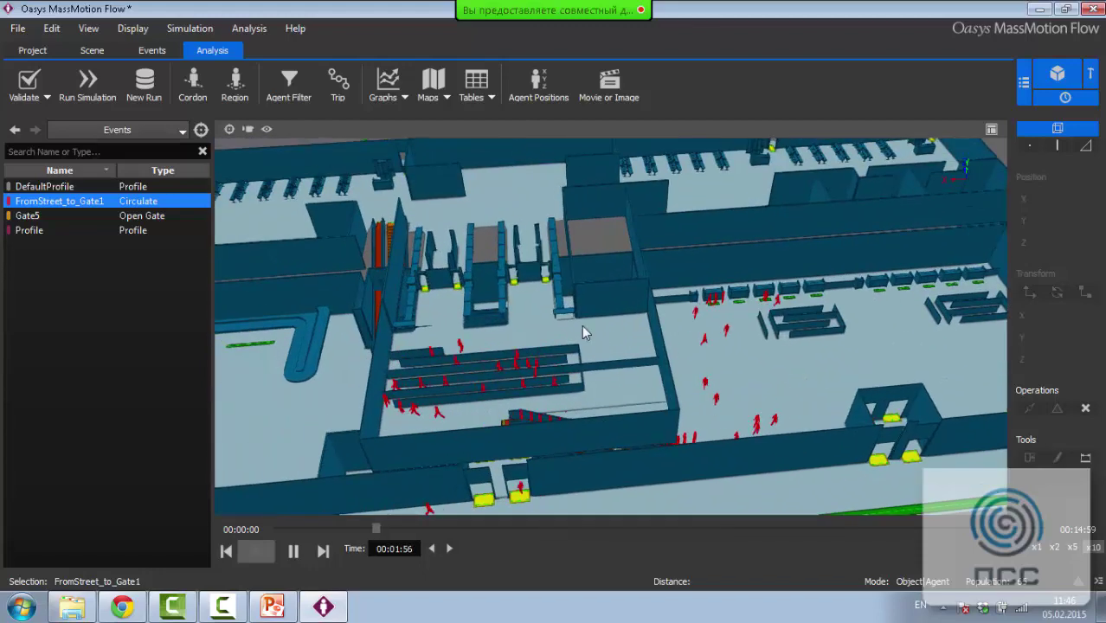
{"action": "scroll", "coordinate": [597, 343], "scroll_direction": "up", "scroll_amount": 1}
{"action": "scroll", "coordinate": [576, 324], "scroll_direction": "up", "scroll_amount": 2}
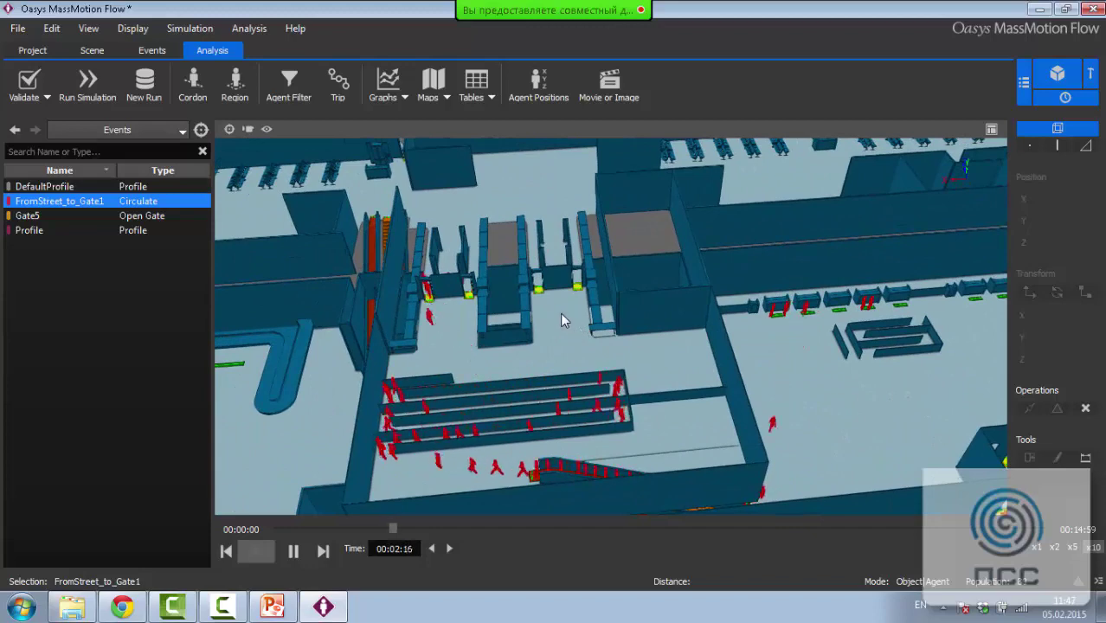
{"action": "left_click", "coordinate": [419, 529]}
{"action": "left_click_drag", "start_coordinate": [418, 529], "coordinate": [453, 530]}
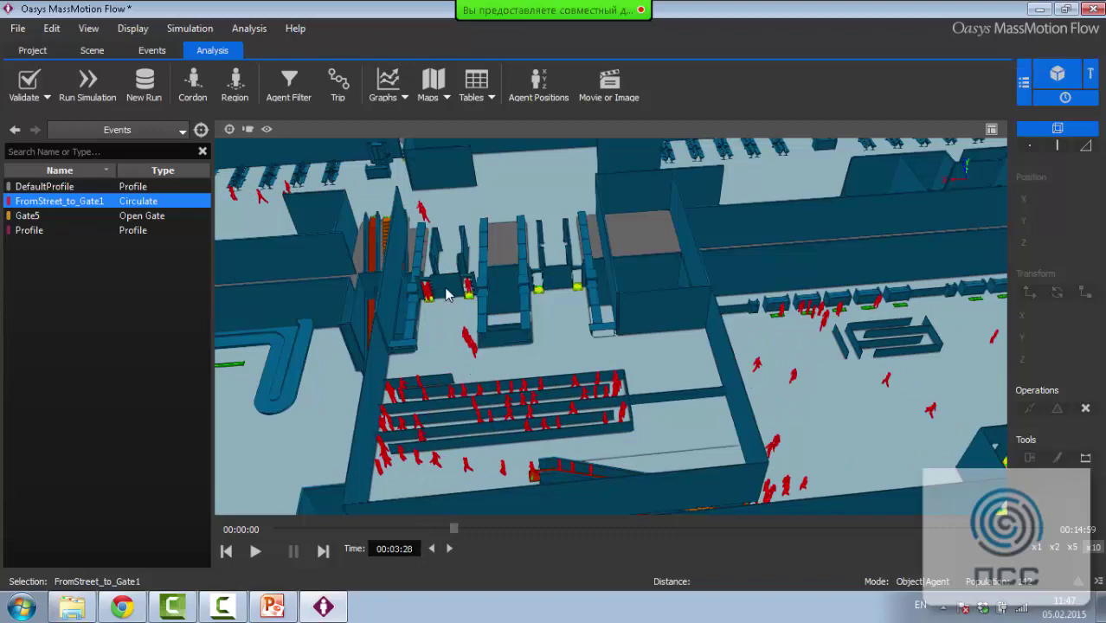
{"action": "middle_click_drag", "start_coordinate": [492, 319], "coordinate": [352, 271]}
Create a new bank in the scene, keeping the security gates visible beside its properties
{"action": "left_click", "coordinate": [153, 51]}
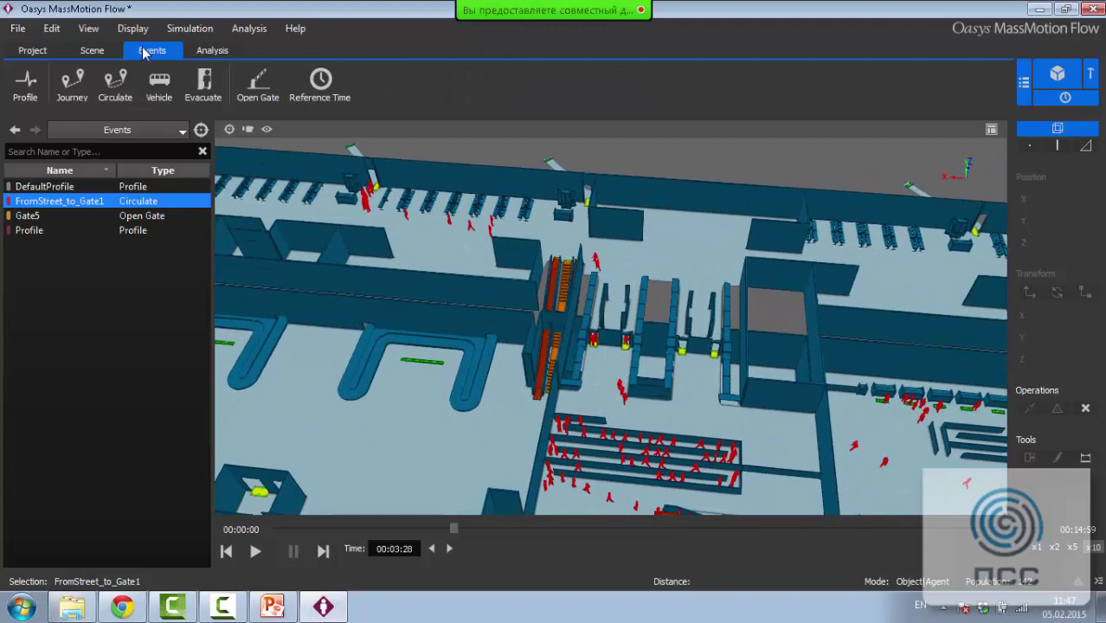
{"action": "left_click", "coordinate": [92, 50]}
{"action": "scroll", "coordinate": [667, 346], "scroll_direction": "up", "scroll_amount": 5}
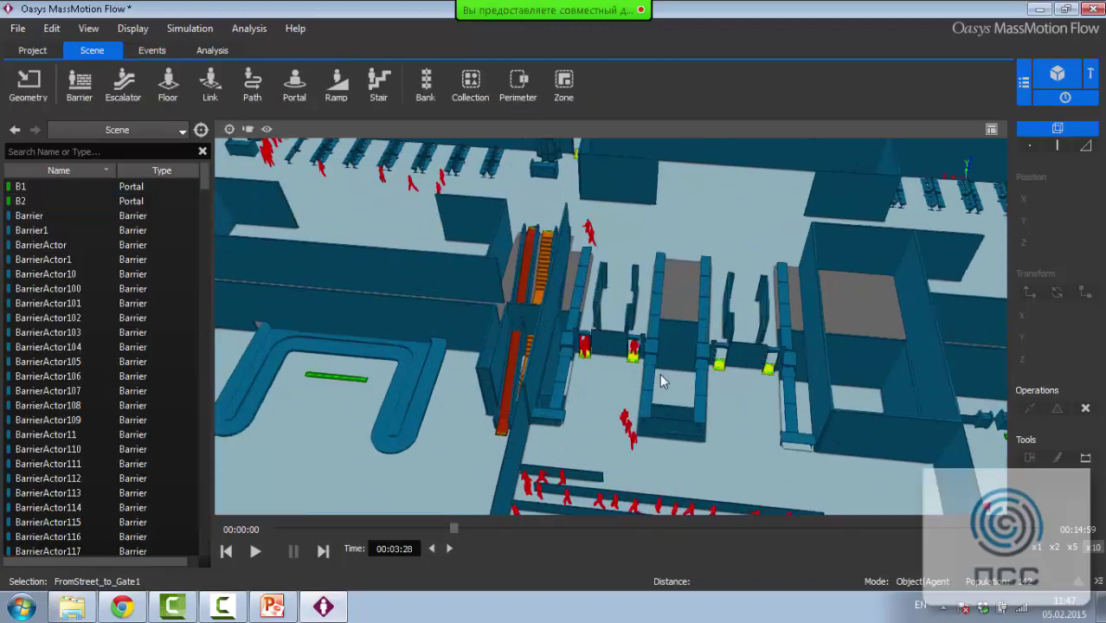
{"action": "scroll", "coordinate": [649, 401], "scroll_direction": "up", "scroll_amount": 2}
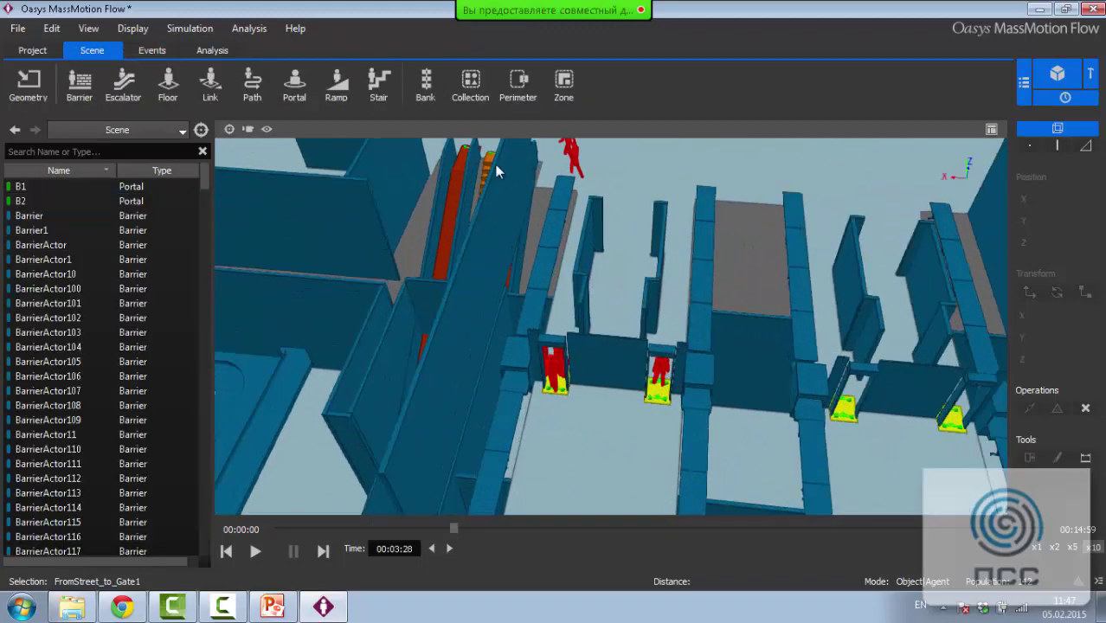
{"action": "left_click", "coordinate": [424, 87]}
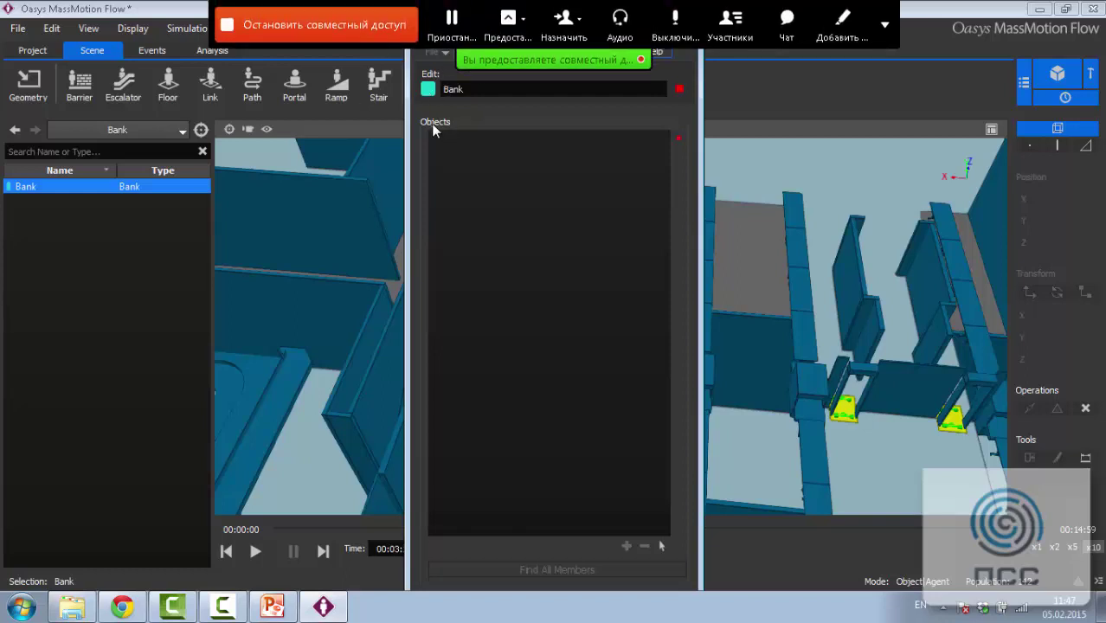
{"action": "left_click_drag", "start_coordinate": [423, 21], "coordinate": [141, 118]}
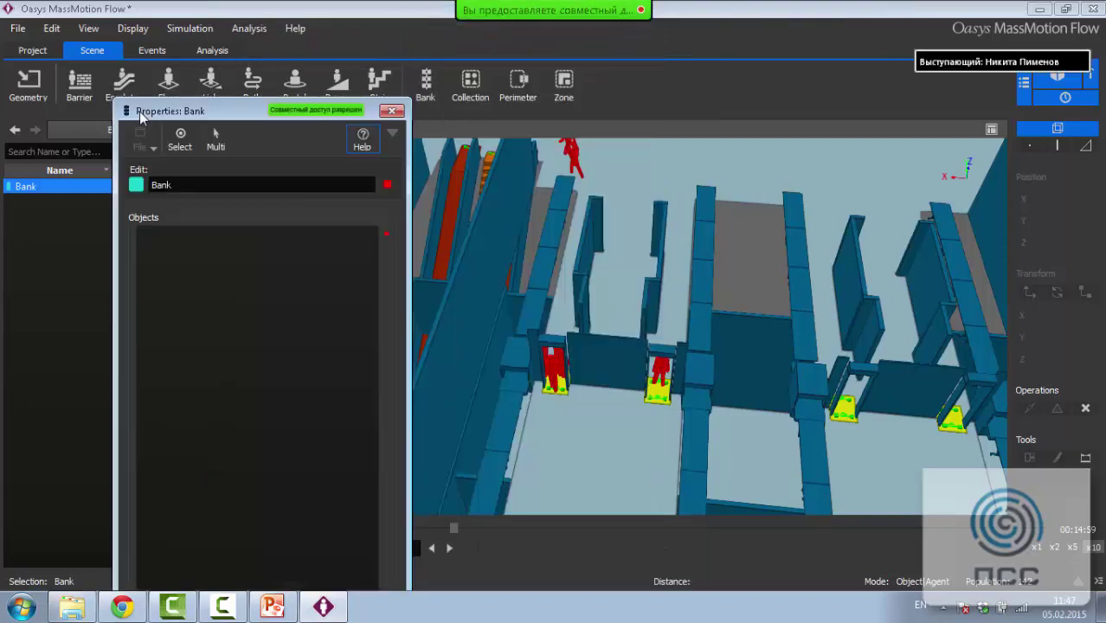
Add the four yellow security gate links to the bank's objects and close its properties
{"action": "left_click", "coordinate": [557, 391], "text": "ctrl"}
{"action": "left_click", "coordinate": [562, 392]}
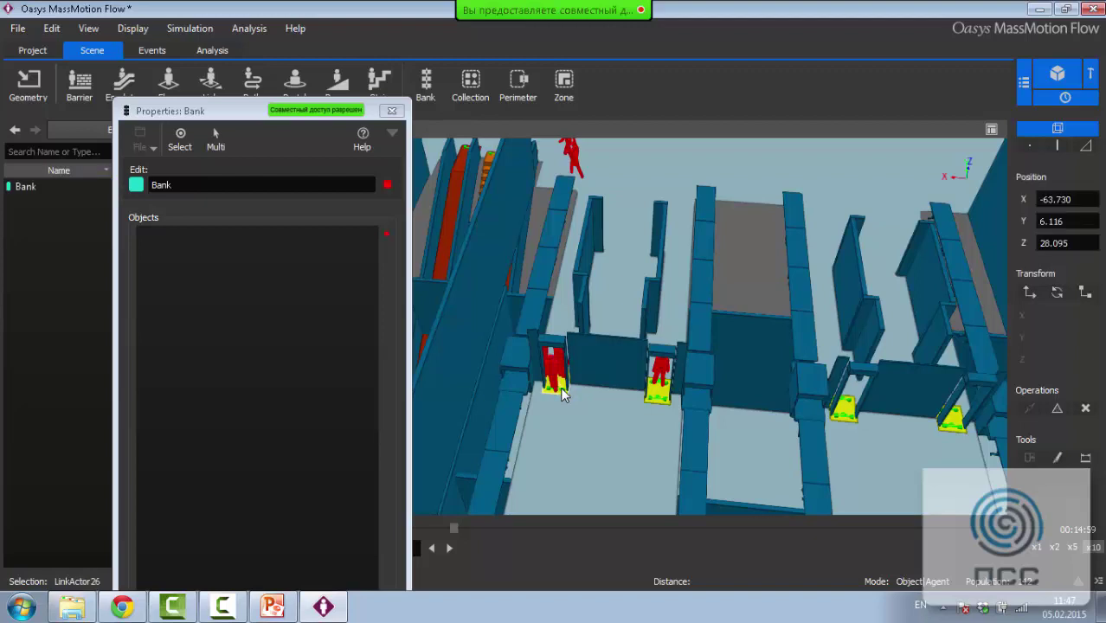
{"action": "left_click", "coordinate": [658, 395], "text": "ctrl"}
{"action": "left_click", "coordinate": [845, 411], "text": "shift"}
{"action": "left_click", "coordinate": [953, 421], "text": "shift"}
{"action": "left_click_drag", "start_coordinate": [248, 117], "coordinate": [267, 22]}
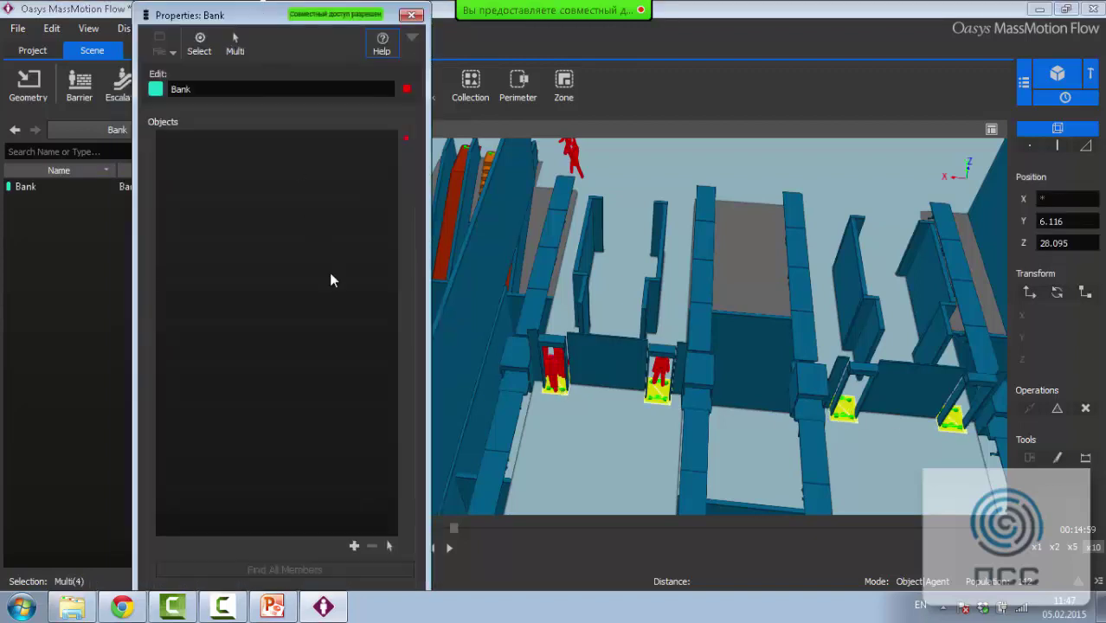
{"action": "left_click", "coordinate": [354, 546]}
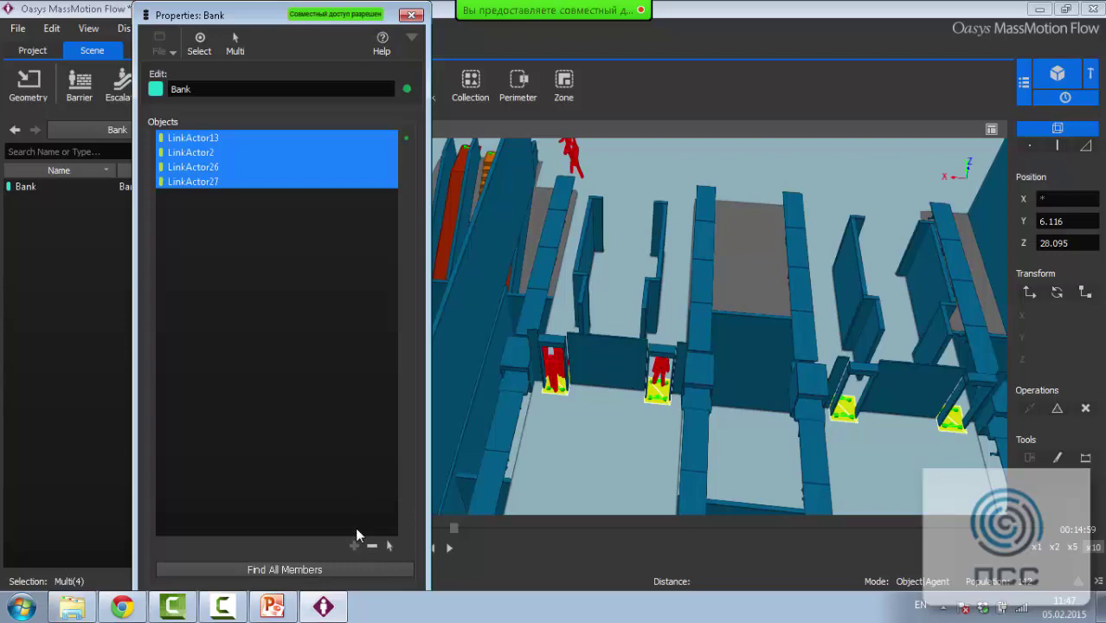
{"action": "left_click", "coordinate": [411, 15]}
Examine the terminal model from the street entrances and queue area to the boarding gates
{"action": "scroll", "coordinate": [545, 355], "scroll_direction": "down", "scroll_amount": 3}
{"action": "scroll", "coordinate": [635, 364], "scroll_direction": "down", "scroll_amount": 4}
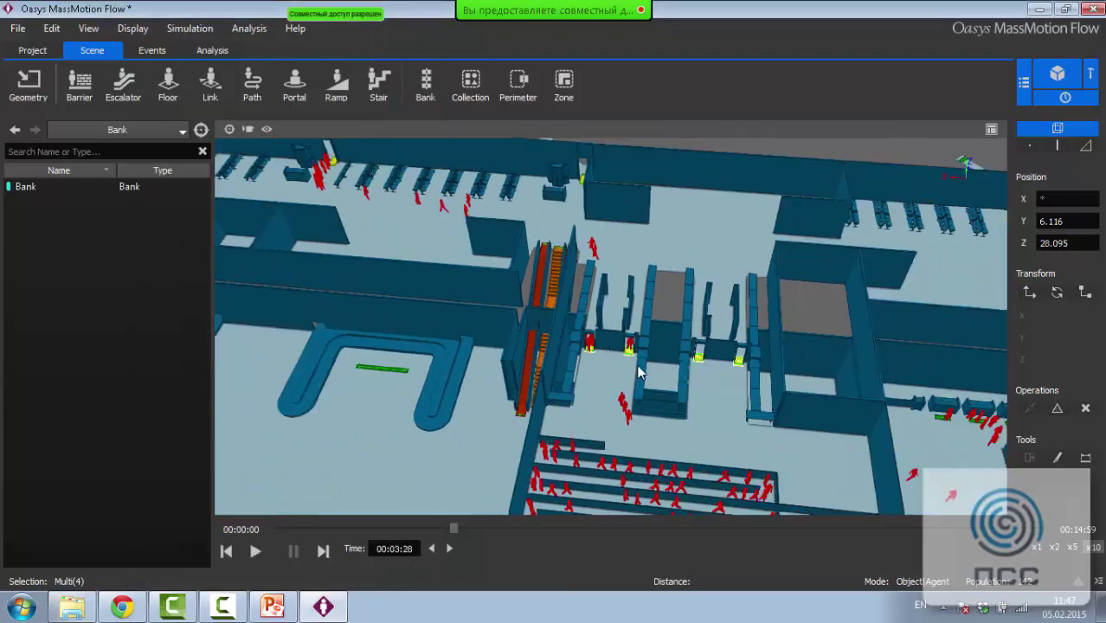
{"action": "middle_click_drag", "start_coordinate": [609, 348], "coordinate": [656, 363]}
{"action": "scroll", "coordinate": [689, 414], "scroll_direction": "down", "scroll_amount": 5}
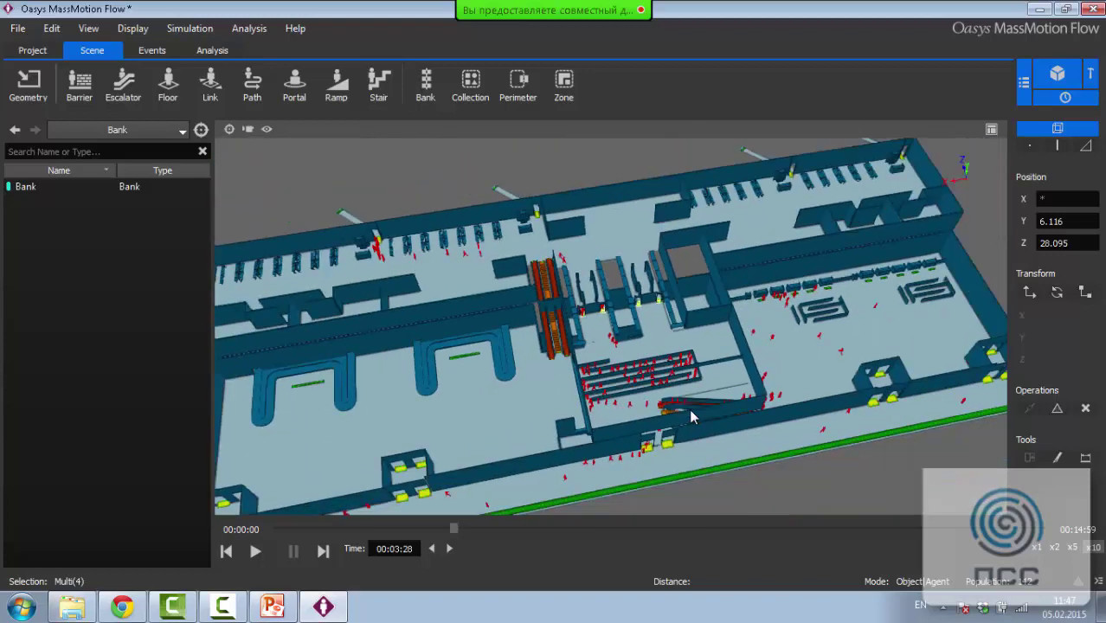
{"action": "middle_click_drag", "start_coordinate": [673, 400], "coordinate": [641, 445]}
{"action": "scroll", "coordinate": [587, 271], "scroll_direction": "up", "scroll_amount": 3}
{"action": "right_click_drag", "start_coordinate": [626, 327], "coordinate": [551, 299]}
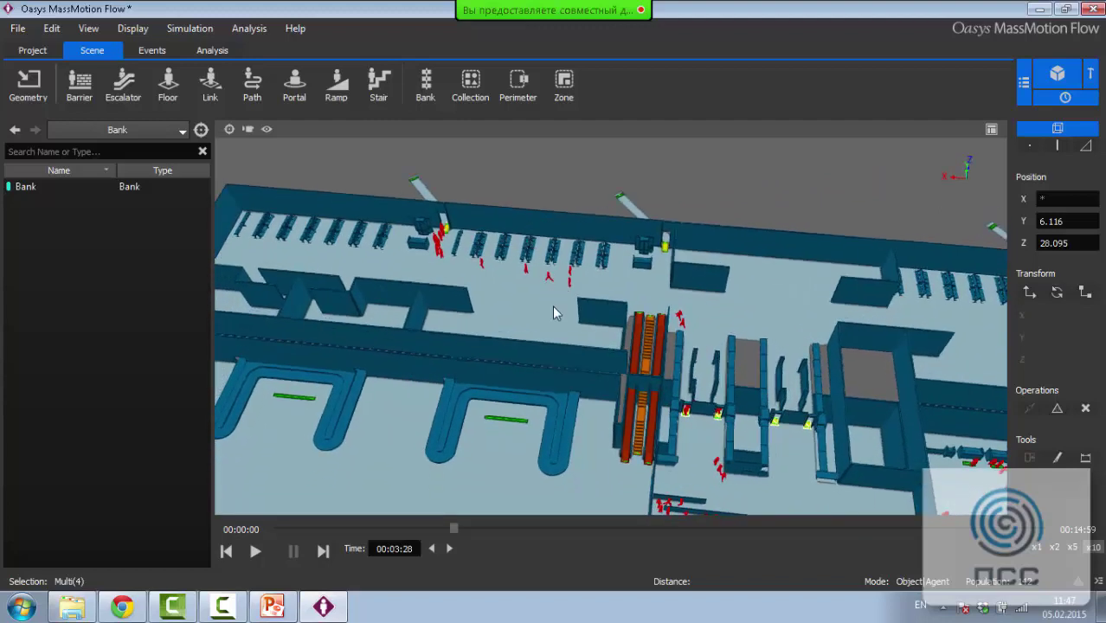
Create a new circulate event and set its colour to dark blue
{"action": "left_click", "coordinate": [153, 50]}
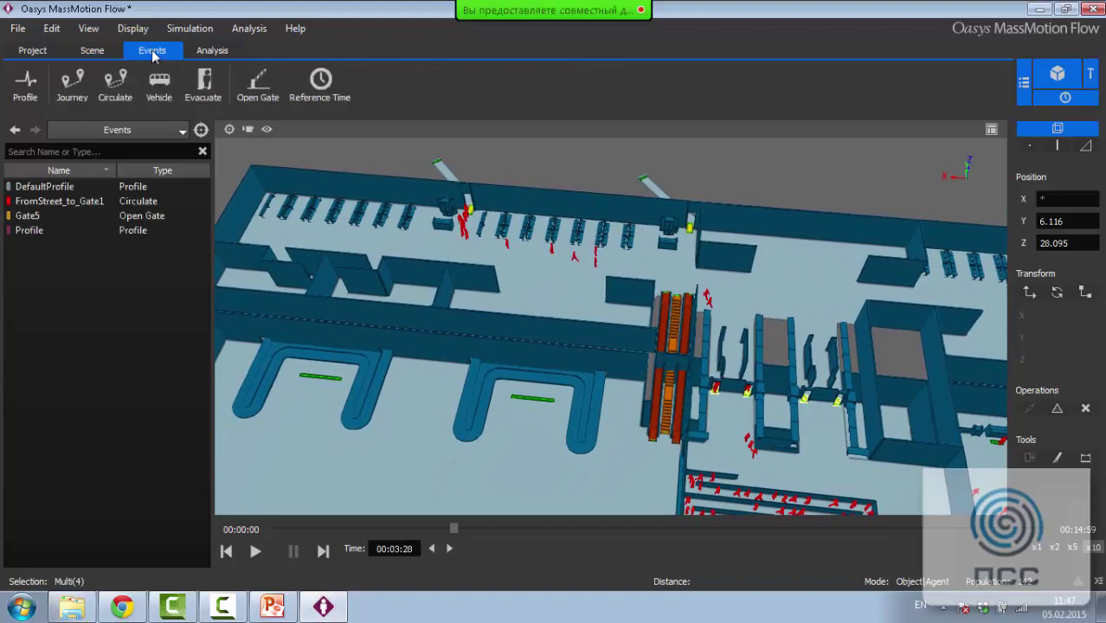
{"action": "left_click", "coordinate": [121, 97]}
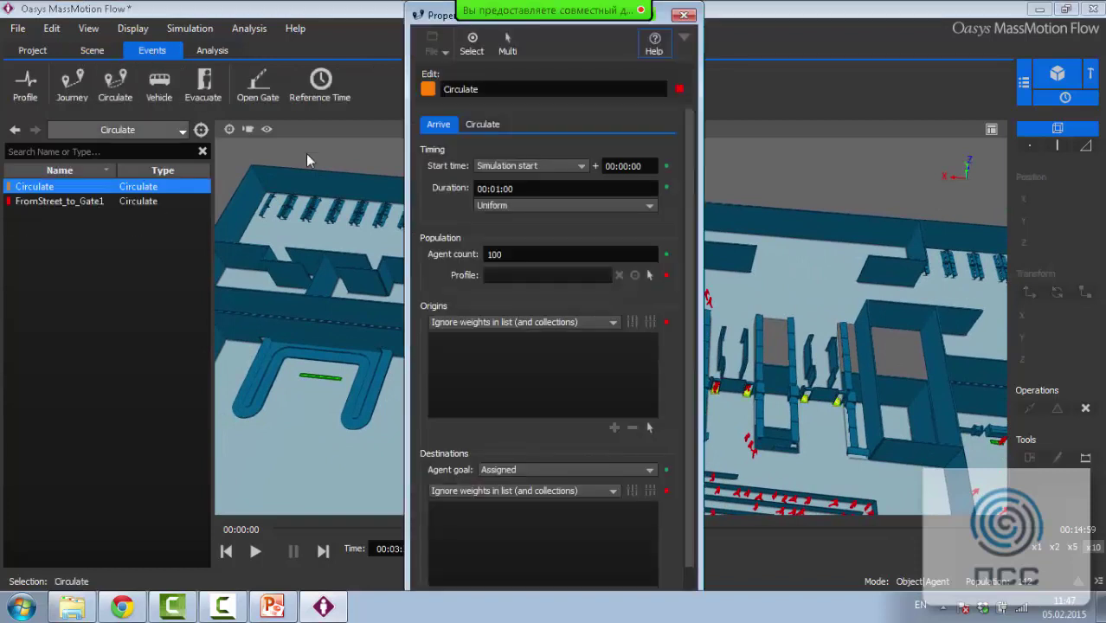
{"action": "left_click", "coordinate": [428, 90]}
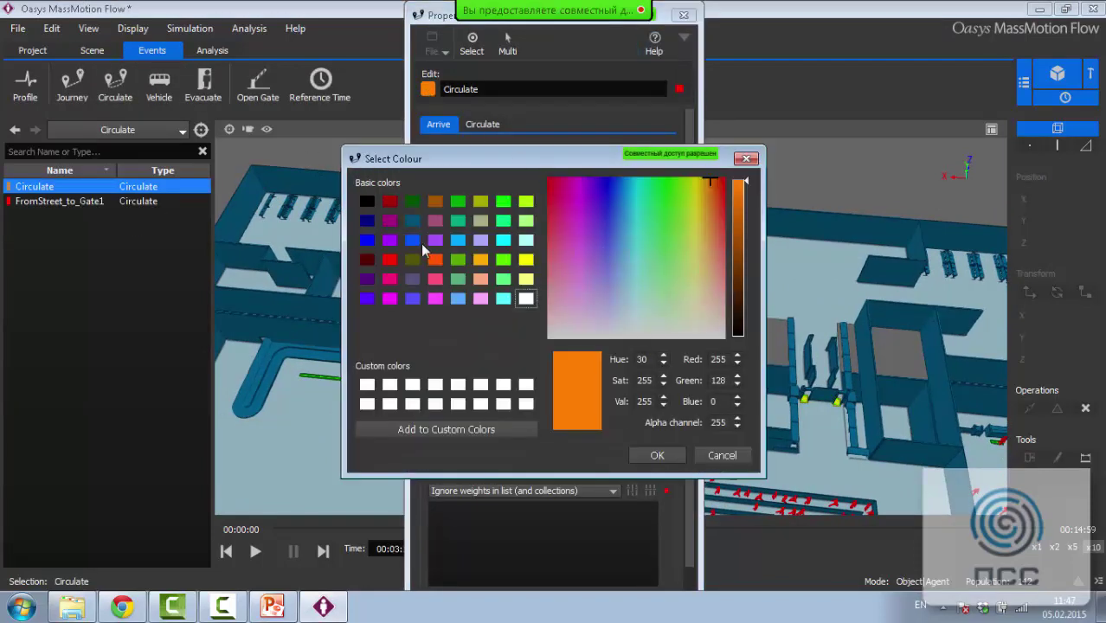
{"action": "left_click", "coordinate": [368, 221]}
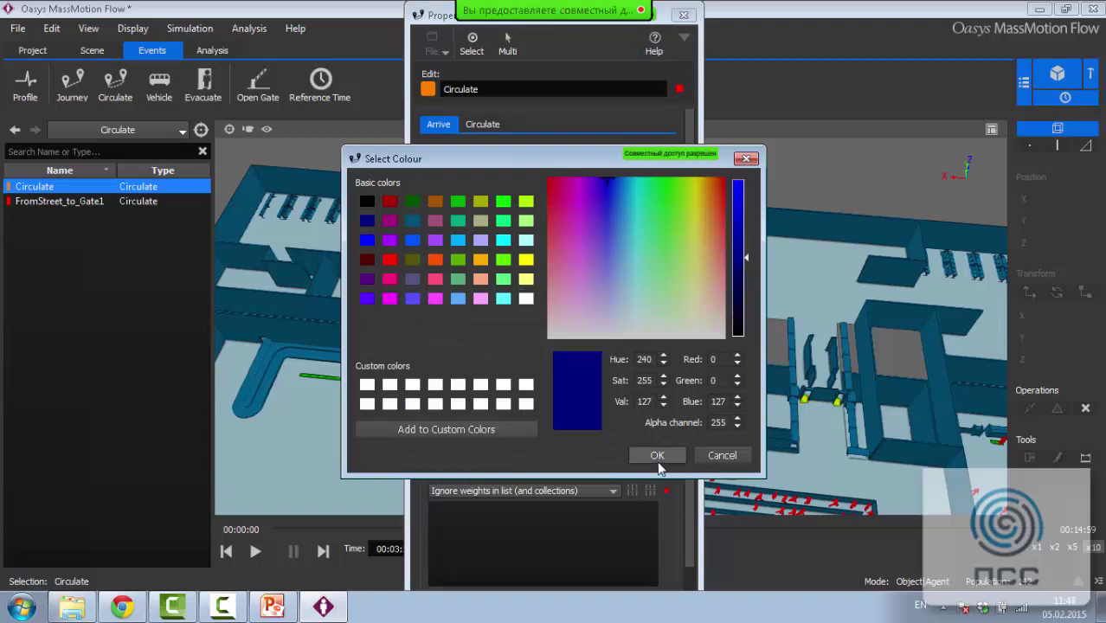
{"action": "left_click", "coordinate": [651, 455]}
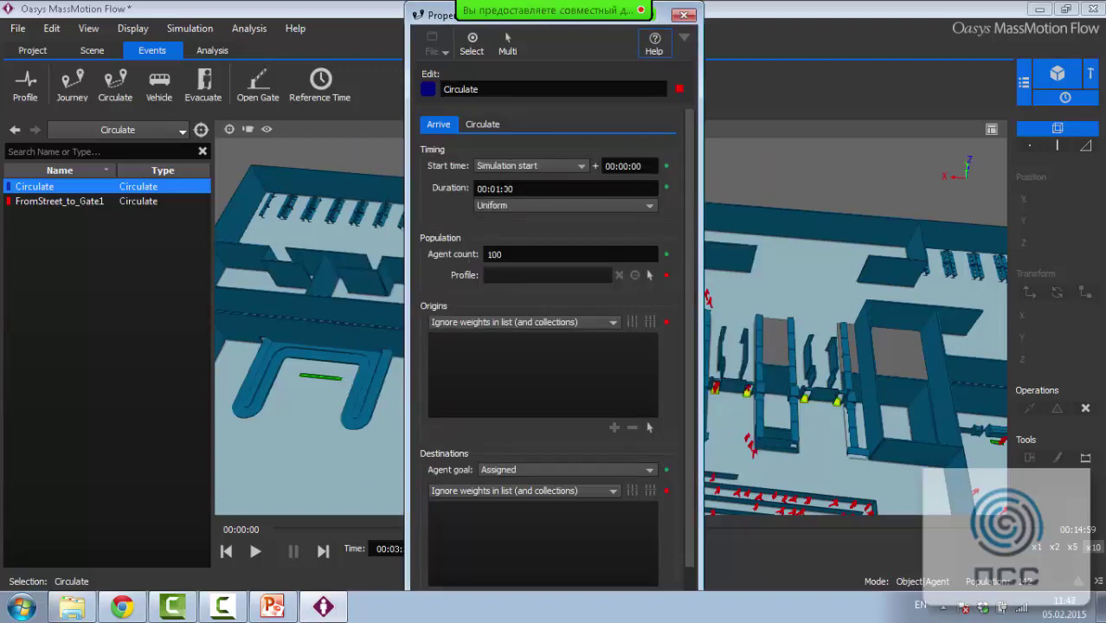
Set the new event's duration to 00:00:15 and its start time to Absolute 00:05:00
{"action": "left_click", "coordinate": [500, 189]}
{"action": "key", "text": "Return"}
{"action": "left_click", "coordinate": [506, 167]}
{"action": "left_click", "coordinate": [506, 180]}
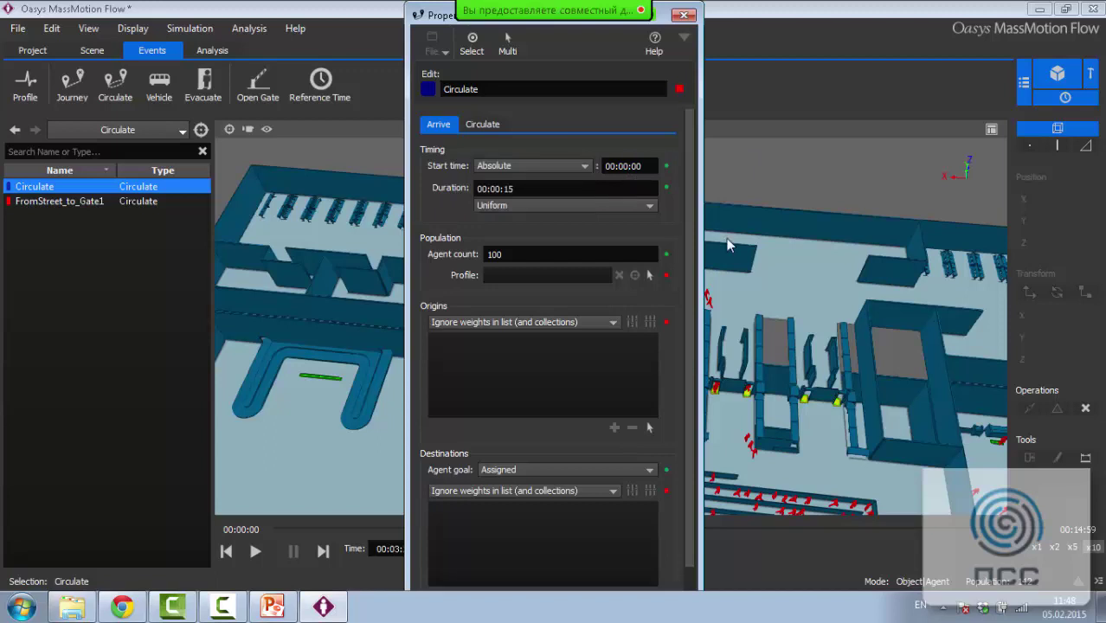
{"action": "key", "text": "BackSpace"}
{"action": "type", "text": "5"}
Set the event's agent count to 200 and assign DefaultProfile as its profile
{"action": "left_click_drag", "start_coordinate": [503, 255], "coordinate": [487, 255]}
{"action": "left_click", "coordinate": [636, 275]}
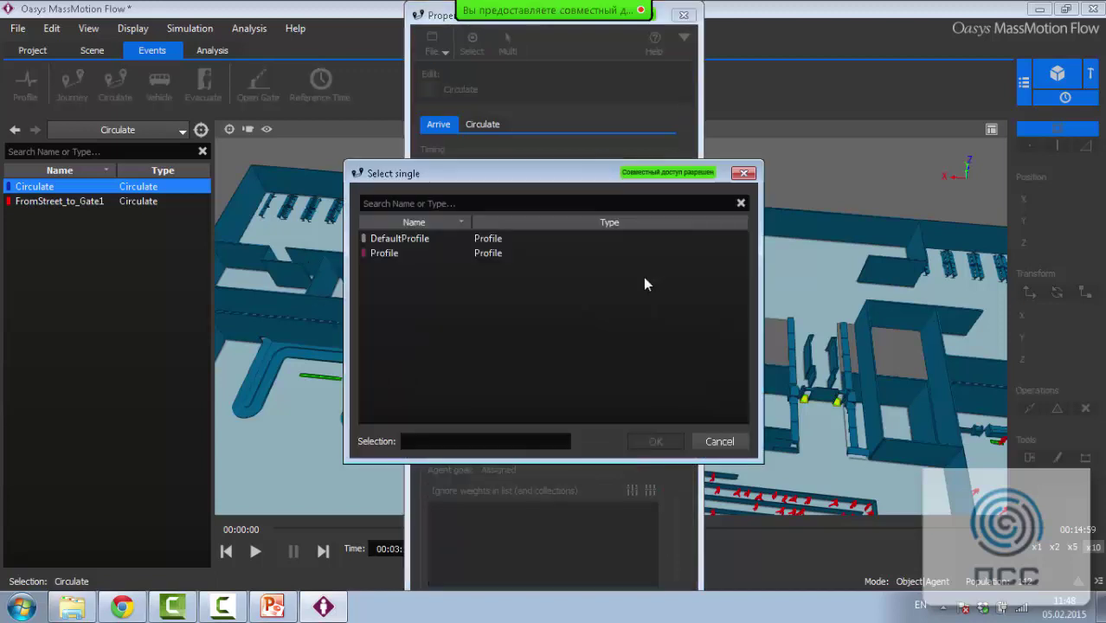
{"action": "left_click", "coordinate": [444, 239]}
{"action": "left_click", "coordinate": [678, 441]}
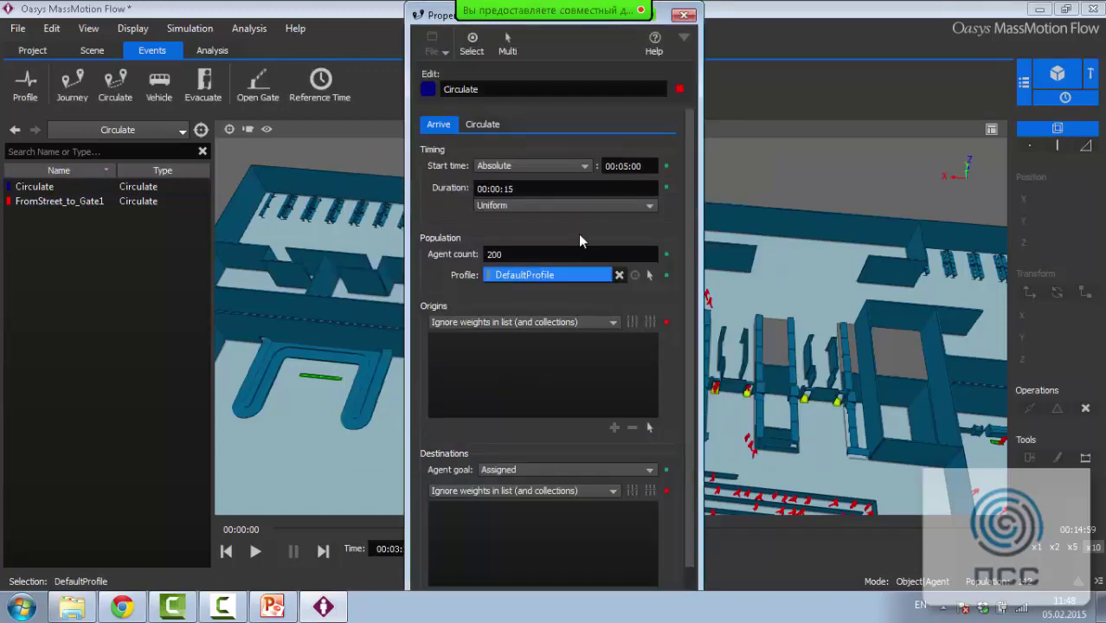
Add the Gate2 portal as the event's origin, dismissing the network connection prompt
{"action": "scroll", "coordinate": [633, 358], "scroll_direction": "down", "scroll_amount": 1}
{"action": "left_click", "coordinate": [651, 400]}
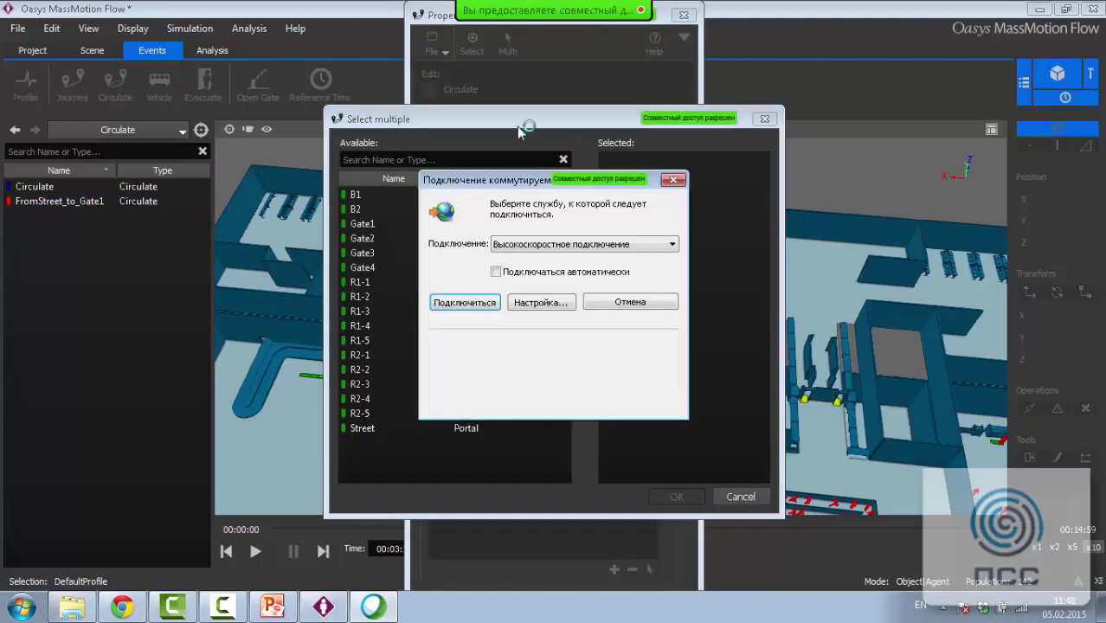
{"action": "left_click", "coordinate": [630, 297]}
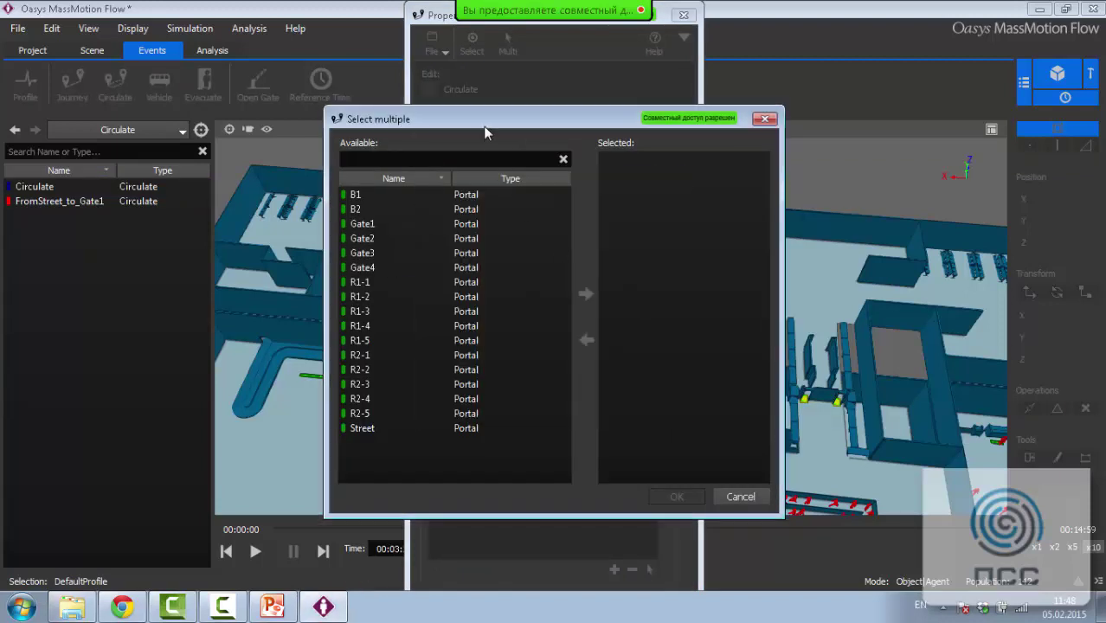
{"action": "left_click_drag", "start_coordinate": [499, 117], "coordinate": [506, 169]}
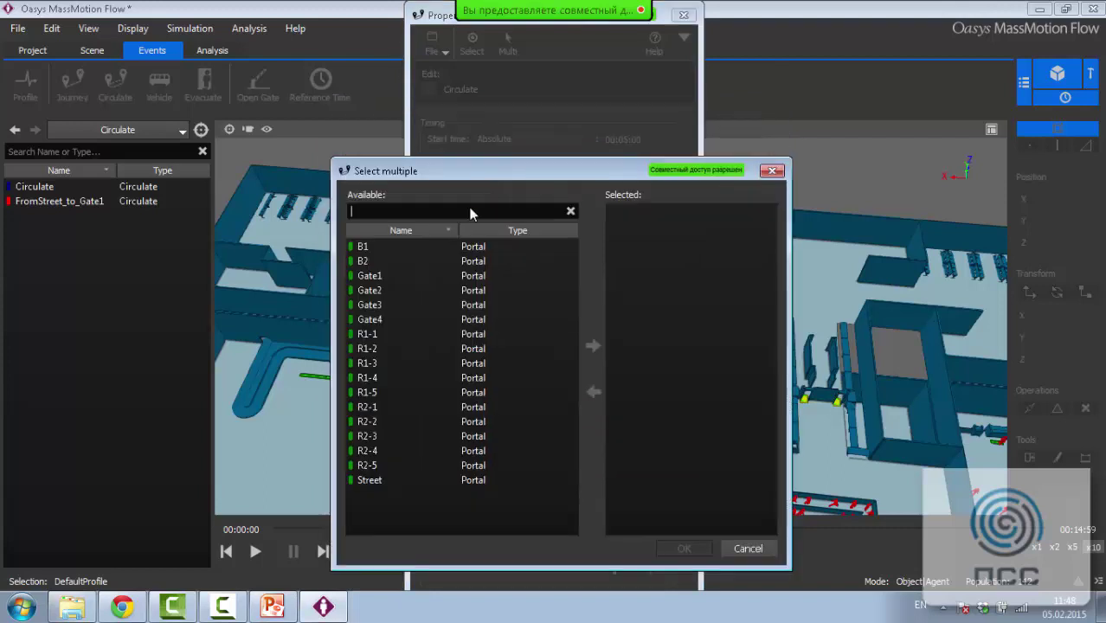
{"action": "left_click", "coordinate": [408, 288]}
{"action": "left_click", "coordinate": [595, 345]}
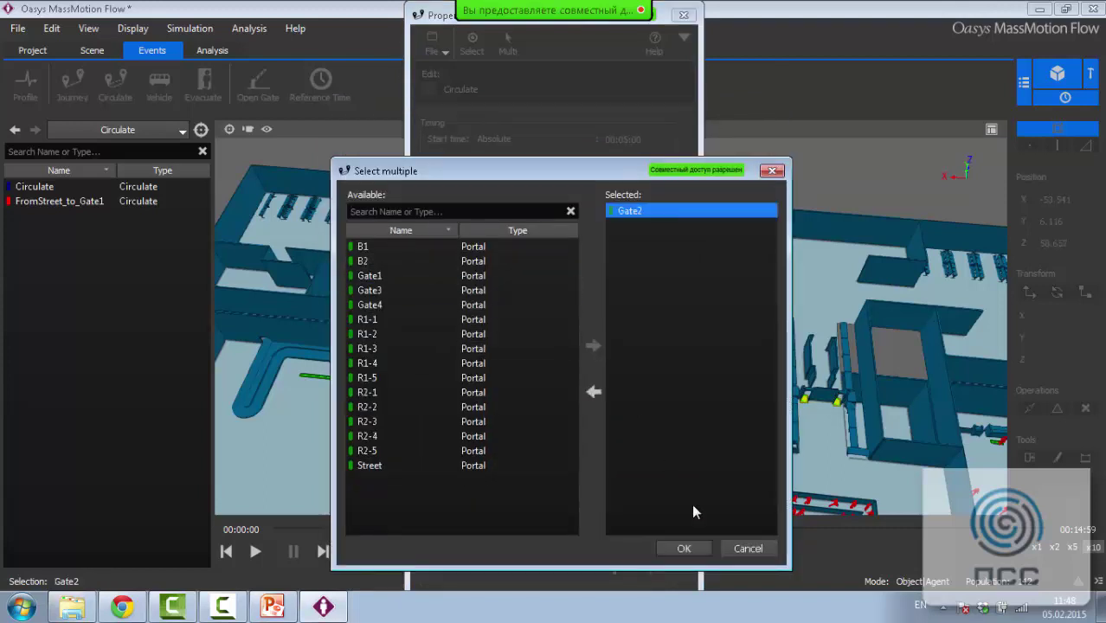
{"action": "left_click", "coordinate": [703, 548]}
Rename the event as FromGate2_to_Street, dismissing the network connection prompt
{"action": "key", "text": "ctrl+a"}
{"action": "type", "text": "FromGat"}
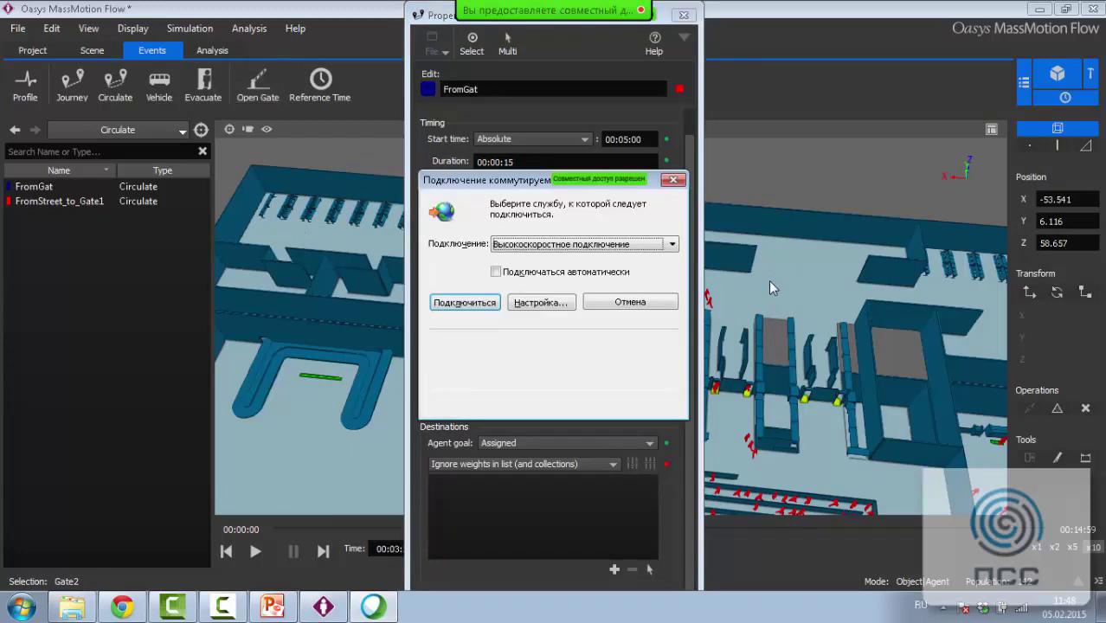
{"action": "left_click", "coordinate": [658, 305]}
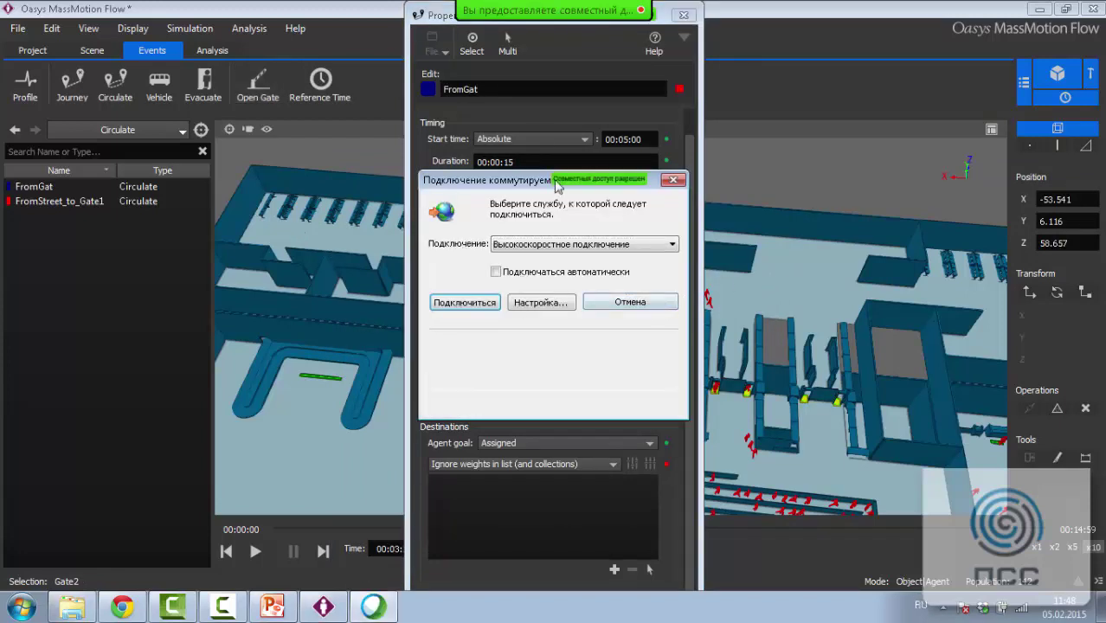
{"action": "left_click", "coordinate": [618, 302]}
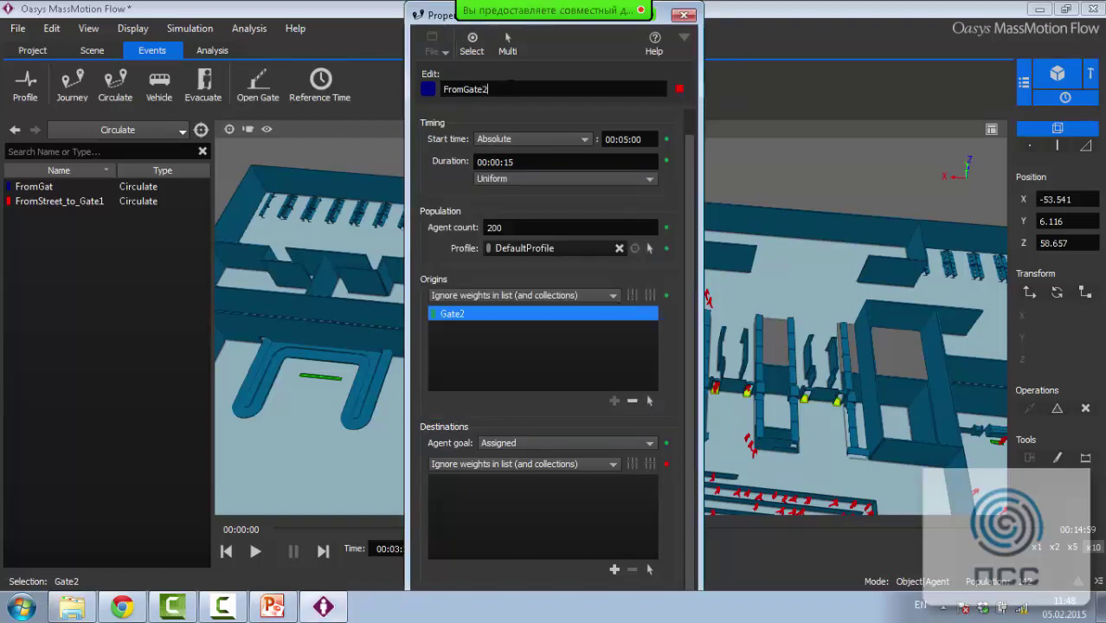
{"action": "type", "text": "e2_to_Stree"}
{"action": "key", "text": "BackSpace"}
{"action": "key", "text": "BackSpace"}
{"action": "type", "text": "eet"}
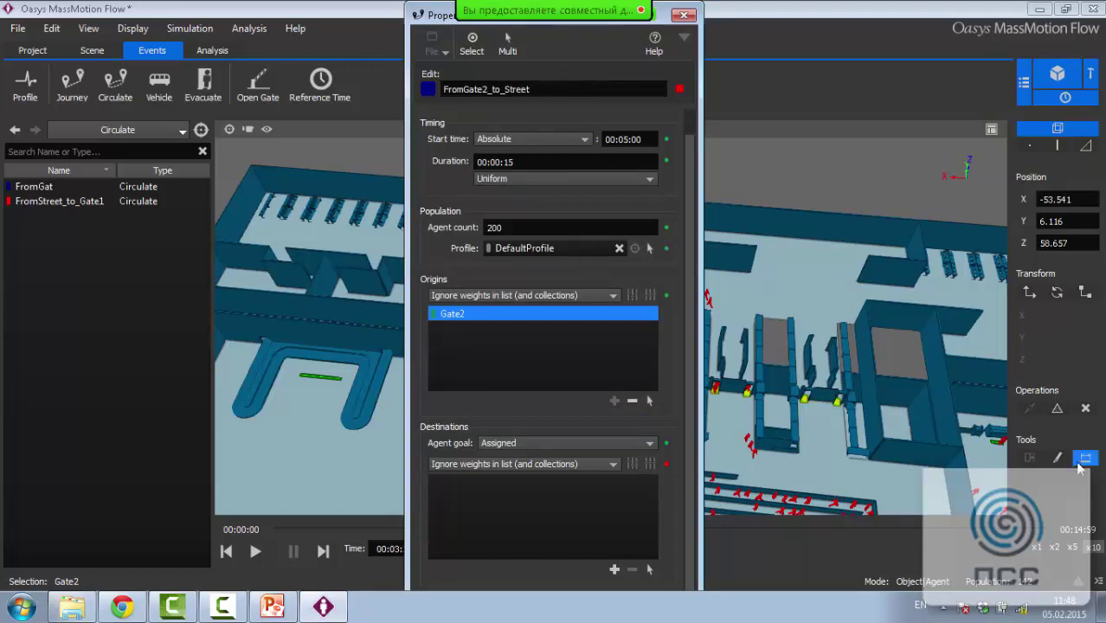
Add the Street portal as the destination of the FromGate2_to_Street event
{"action": "scroll", "coordinate": [614, 157], "scroll_direction": "up", "scroll_amount": 1}
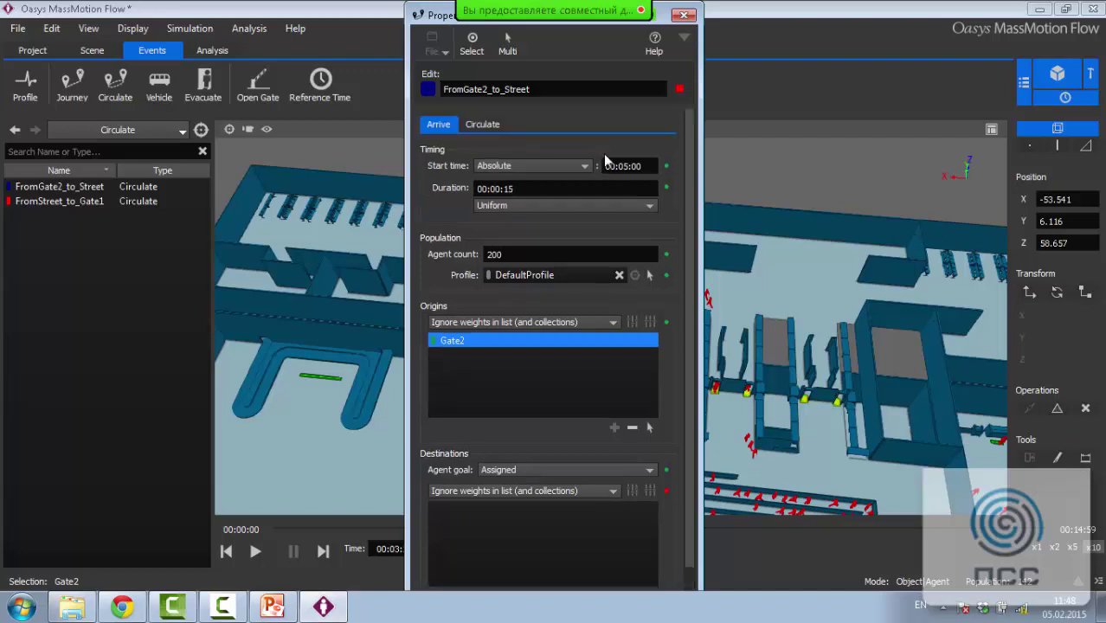
{"action": "scroll", "coordinate": [606, 161], "scroll_direction": "down", "scroll_amount": 1}
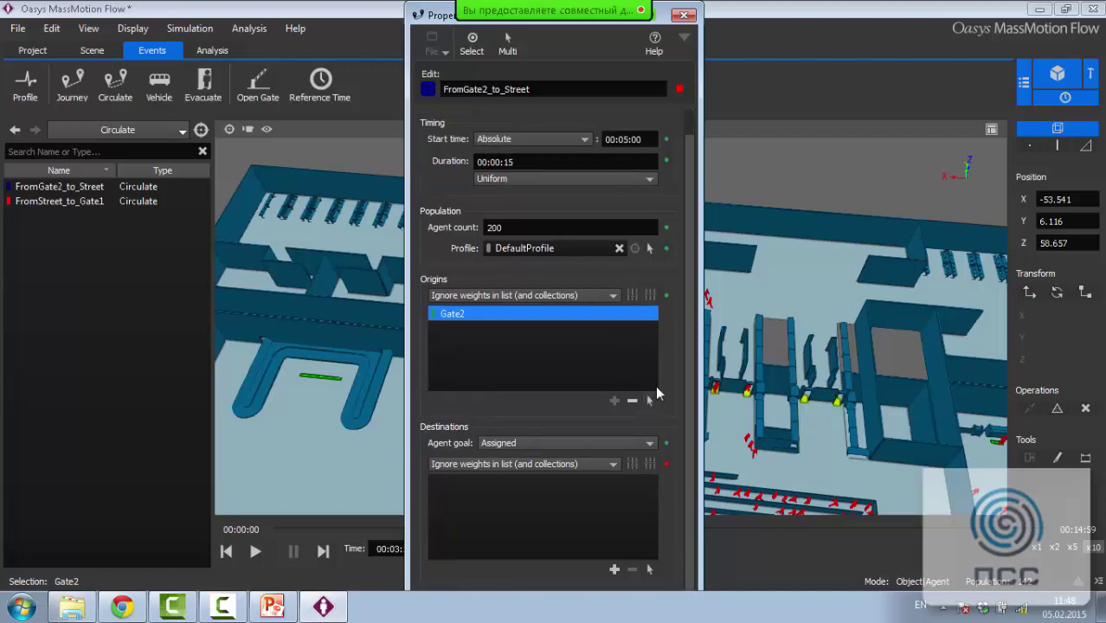
{"action": "left_click", "coordinate": [647, 571]}
{"action": "left_click", "coordinate": [361, 427]}
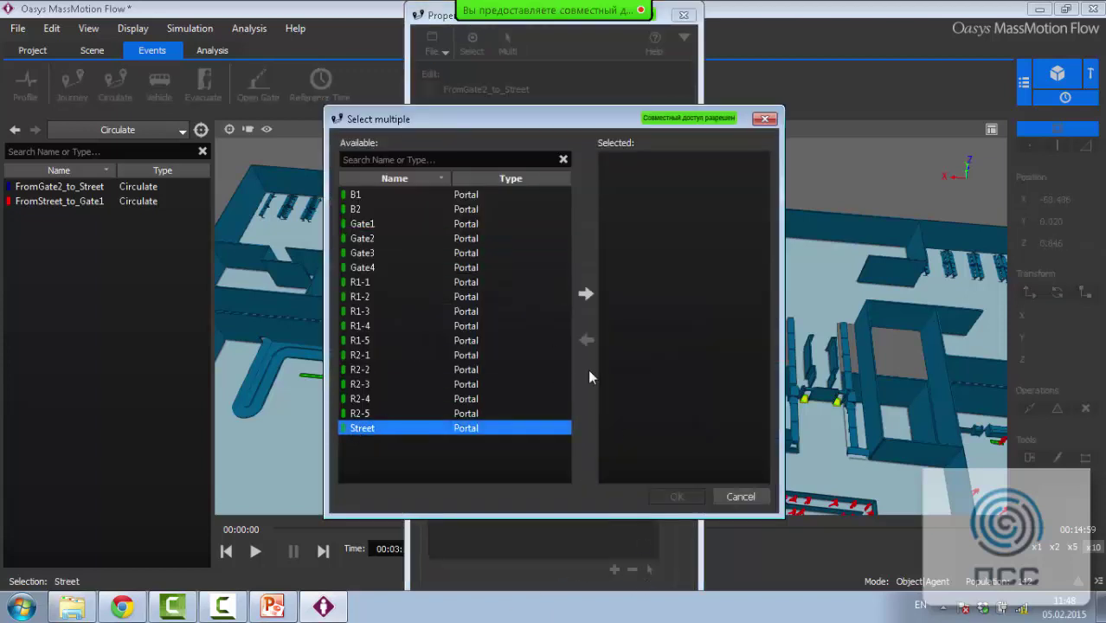
{"action": "left_click", "coordinate": [585, 296]}
{"action": "left_click", "coordinate": [677, 496]}
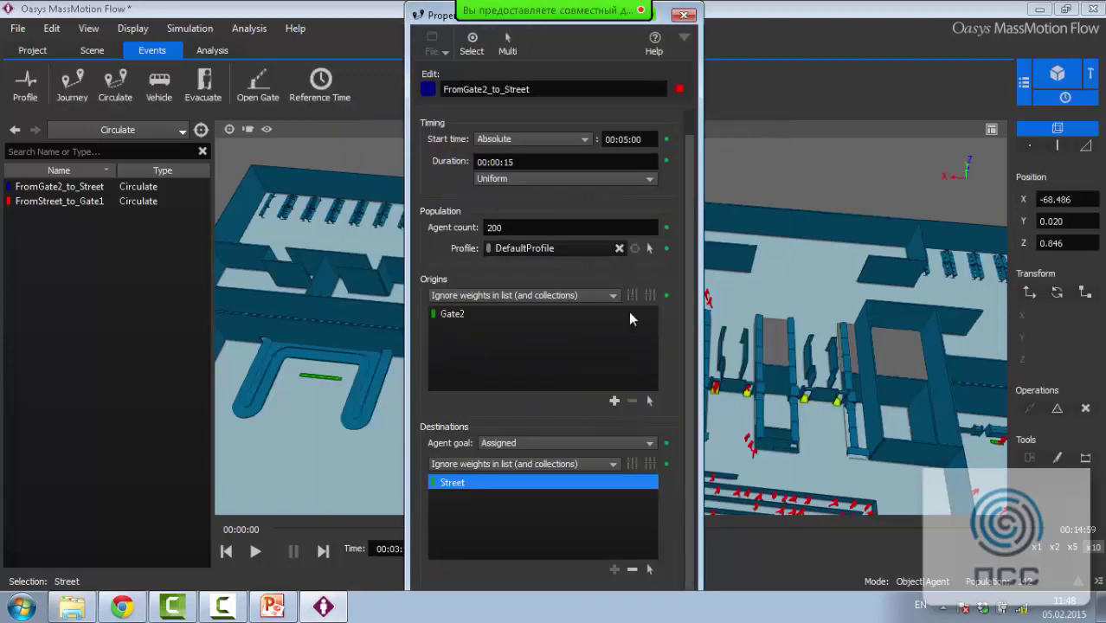
Set the event's circulation iterations to use a Constant distribution with a value of 1
{"action": "left_click", "coordinate": [482, 124]}
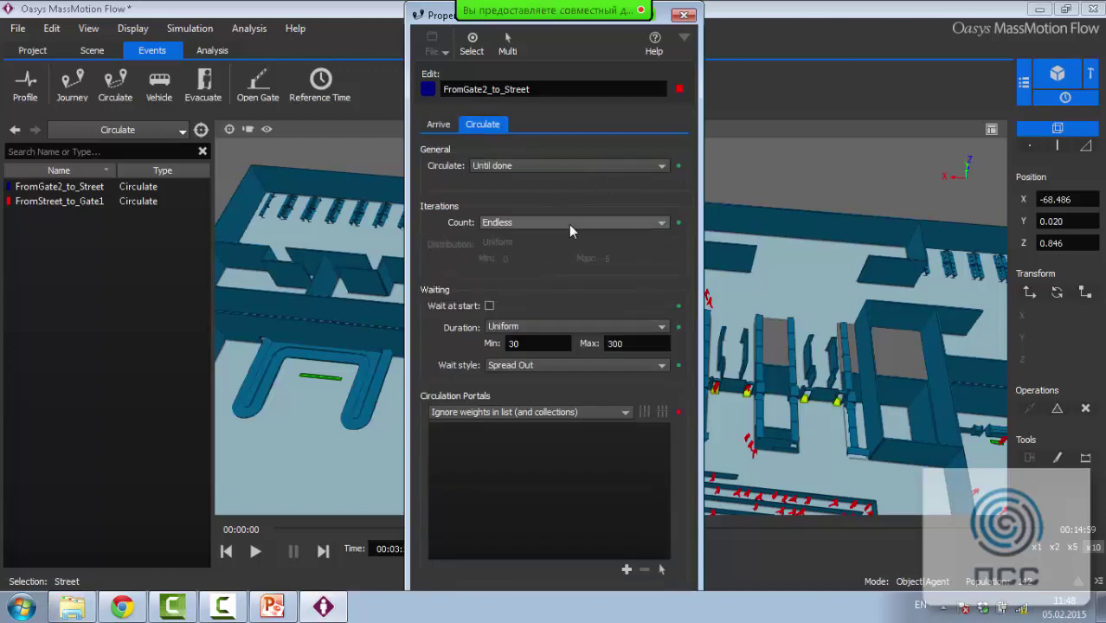
{"action": "left_click", "coordinate": [617, 222]}
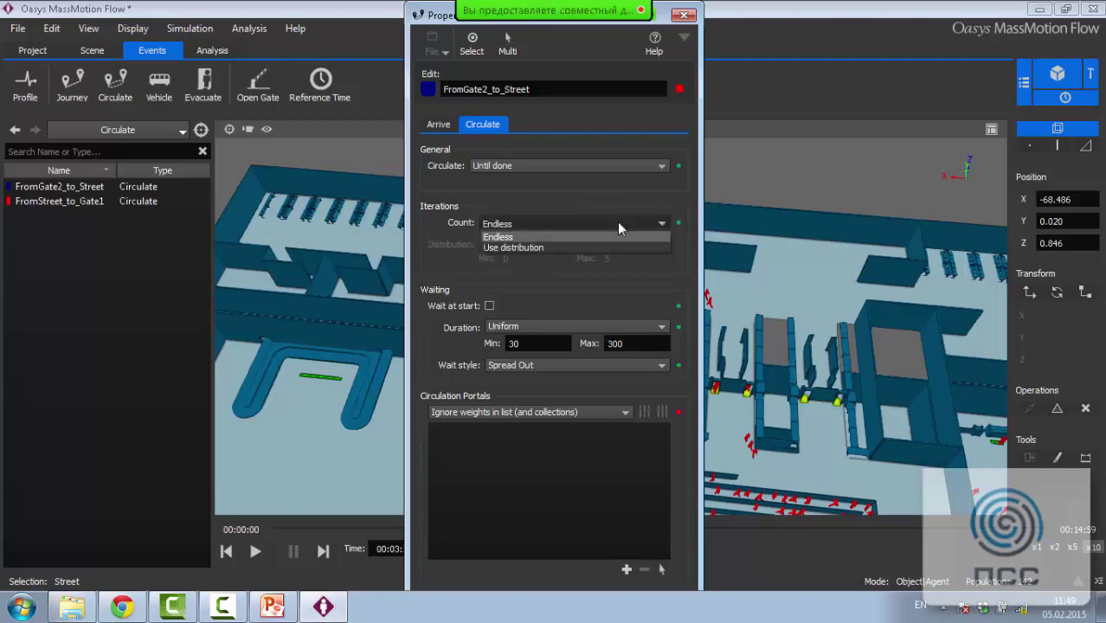
{"action": "left_click", "coordinate": [617, 249]}
{"action": "left_click", "coordinate": [530, 242]}
{"action": "left_click", "coordinate": [534, 253]}
{"action": "left_click_drag", "start_coordinate": [524, 258], "coordinate": [480, 263]}
{"action": "type", "text": "1"}
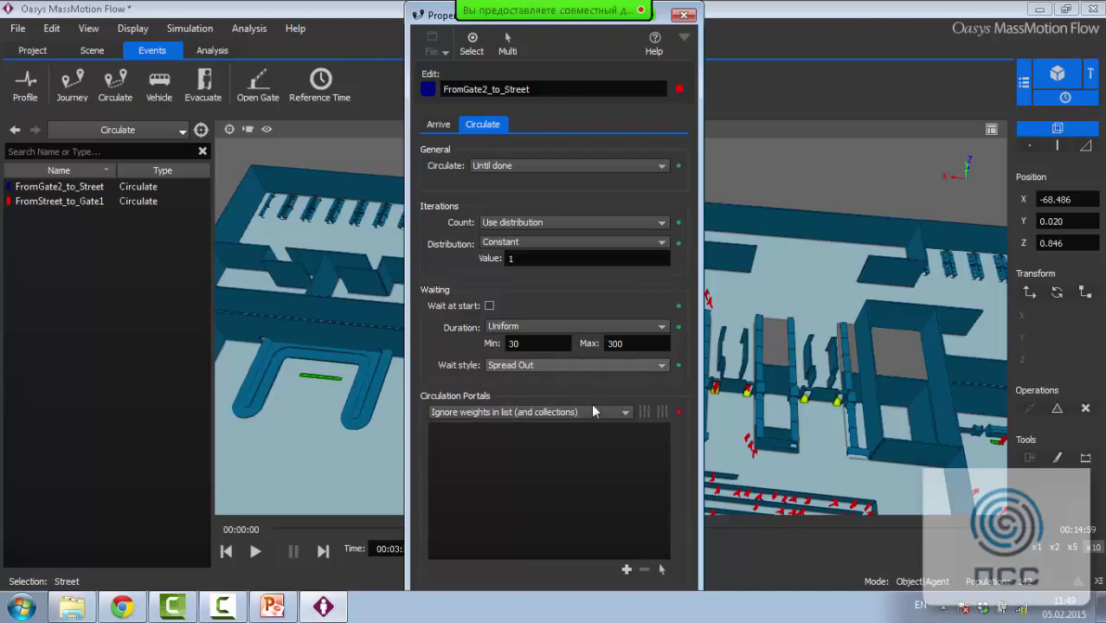
Set the circulation portals to Automatic weights in list, add portal B1, and close the event's properties
{"action": "scroll", "coordinate": [606, 416], "scroll_direction": "down", "scroll_amount": 1}
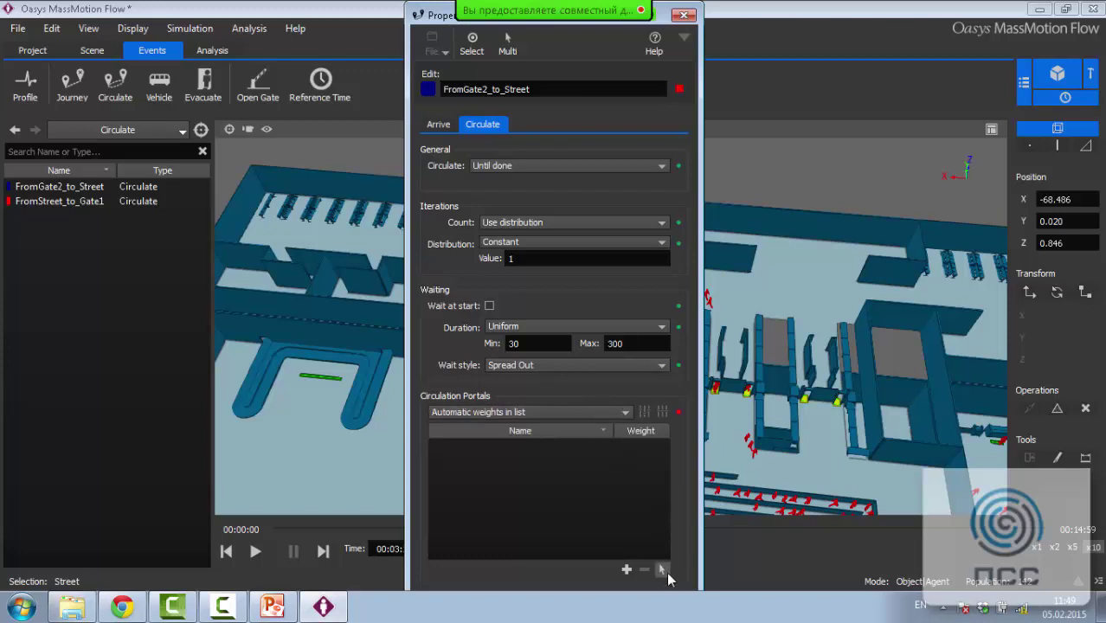
{"action": "left_click", "coordinate": [663, 570]}
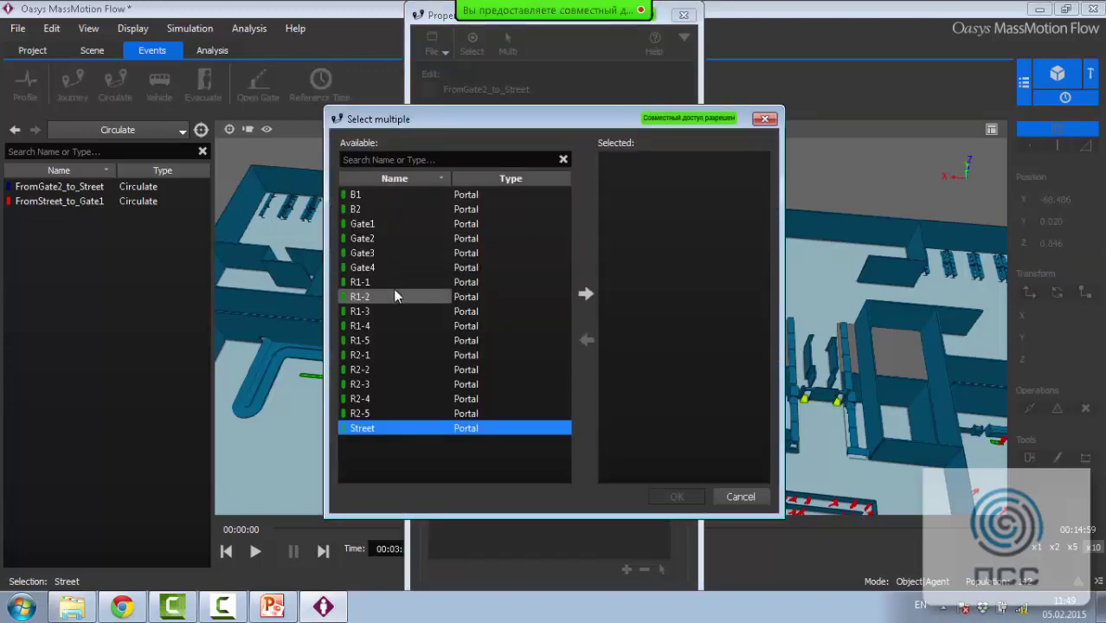
{"action": "left_click", "coordinate": [385, 196]}
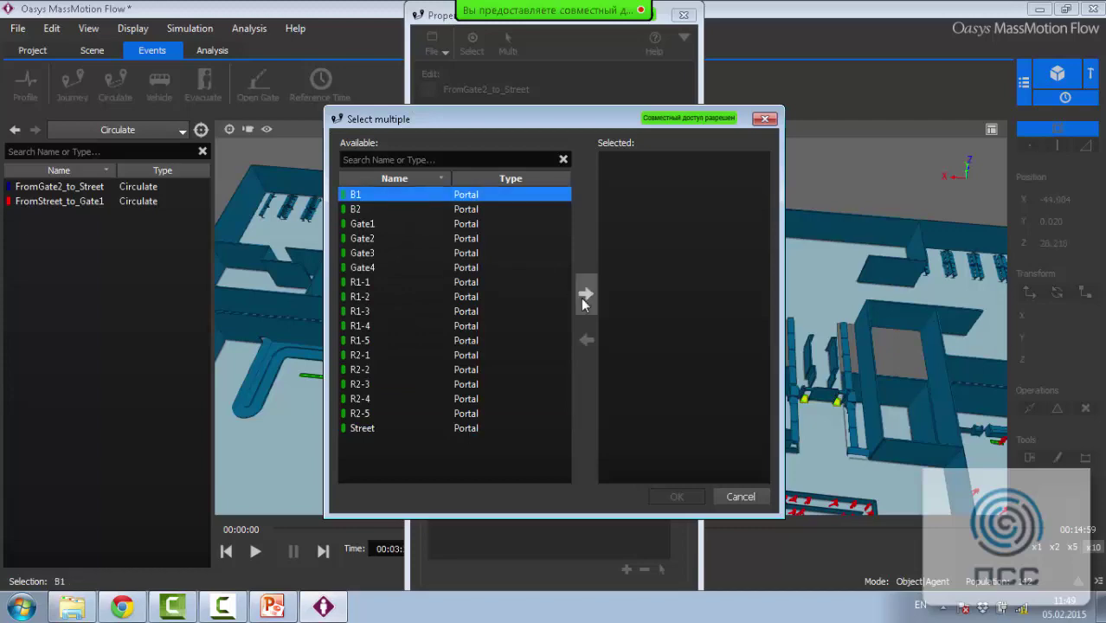
{"action": "left_click", "coordinate": [586, 294]}
{"action": "left_click", "coordinate": [676, 497]}
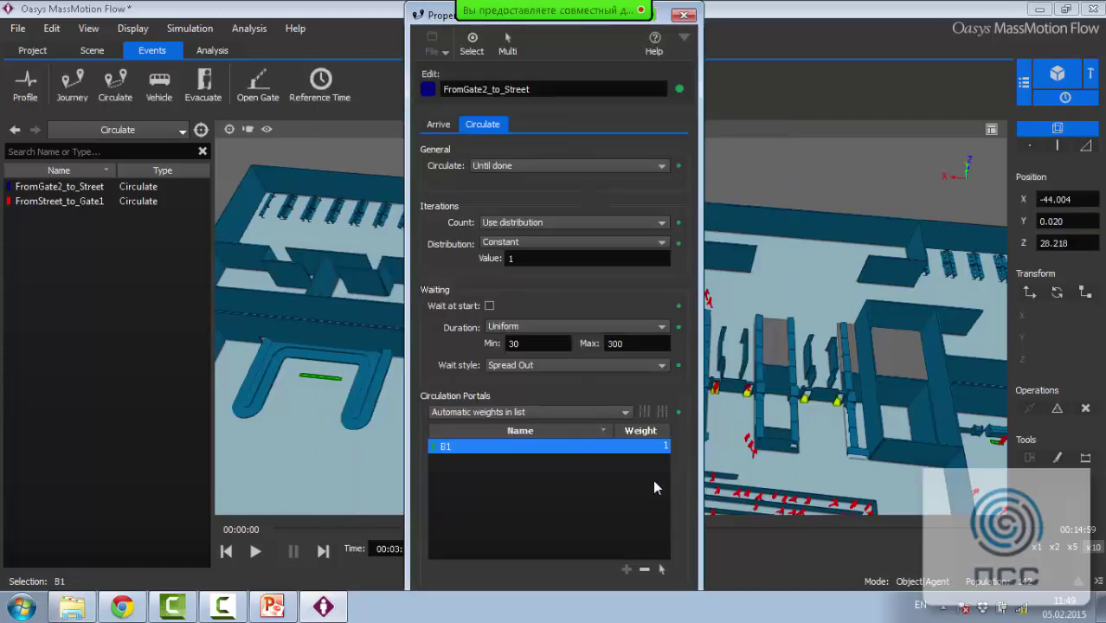
{"action": "left_click", "coordinate": [676, 44]}
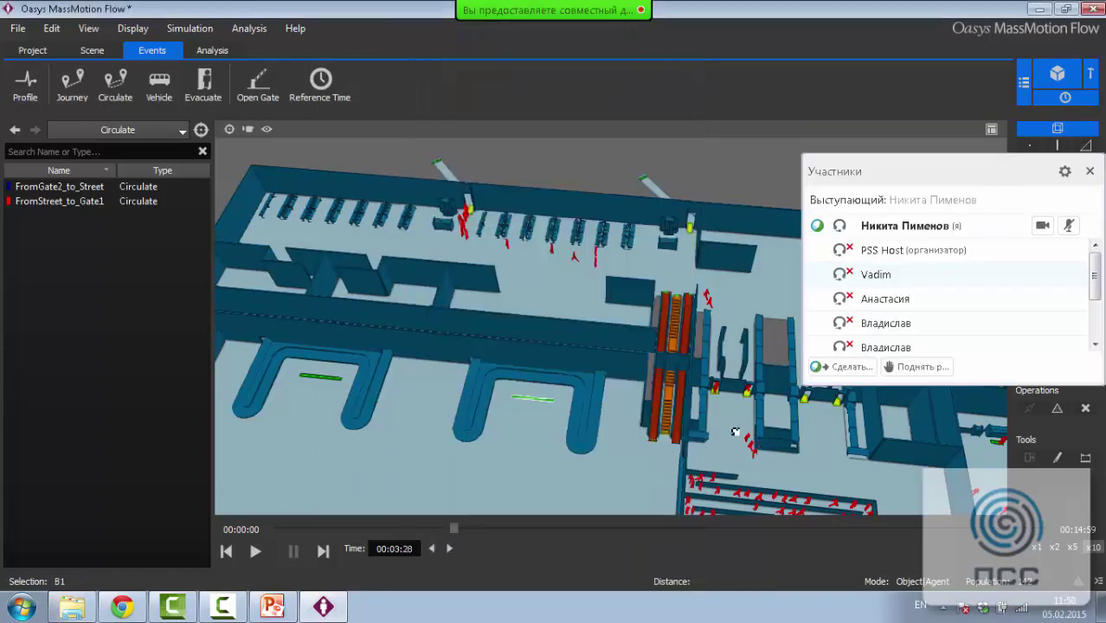
Switch the circulation portals of the FromStreet_to_Gate1 event to Manual weights in list and close its properties
{"action": "scroll", "coordinate": [520, 326], "scroll_direction": "up", "scroll_amount": 4}
{"action": "middle_click_drag", "start_coordinate": [521, 325], "coordinate": [406, 312]}
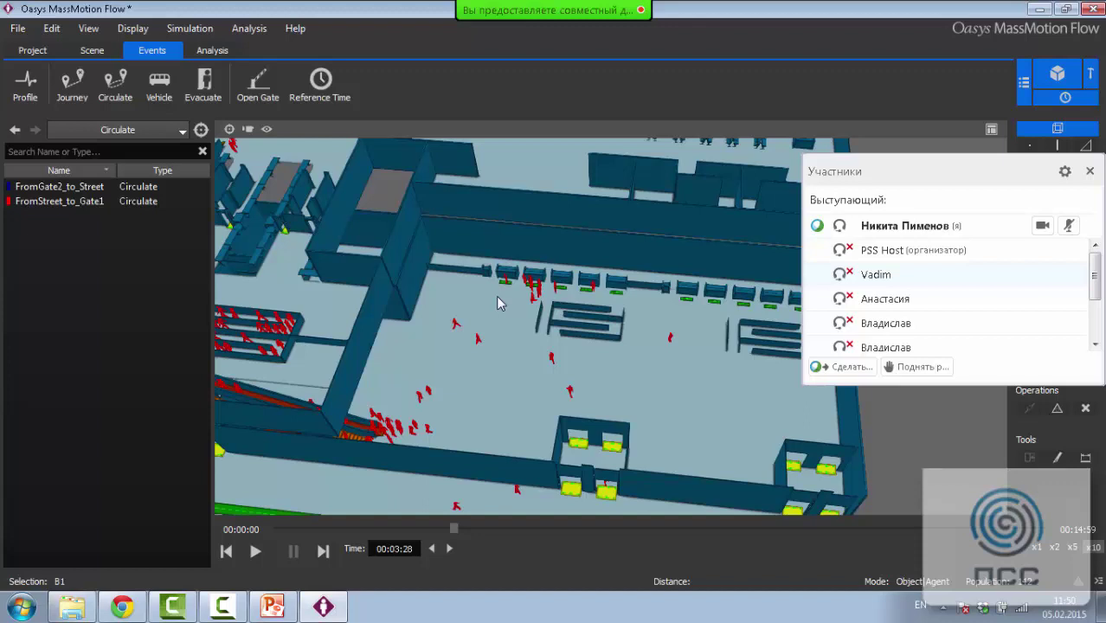
{"action": "double_click", "coordinate": [60, 187]}
{"action": "double_click", "coordinate": [96, 201]}
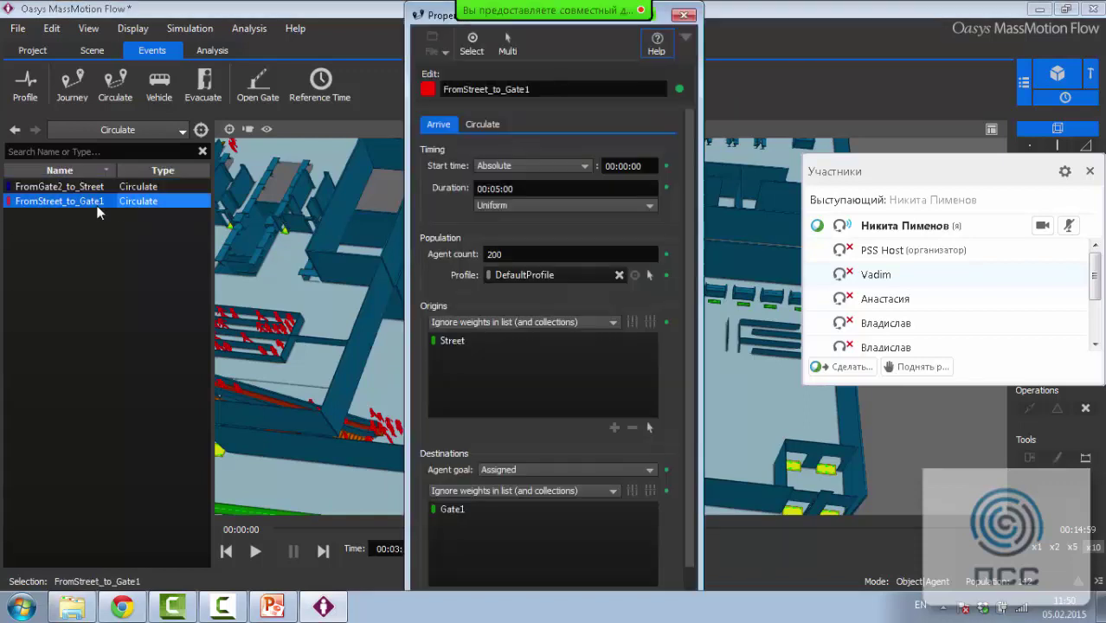
{"action": "left_click", "coordinate": [482, 124]}
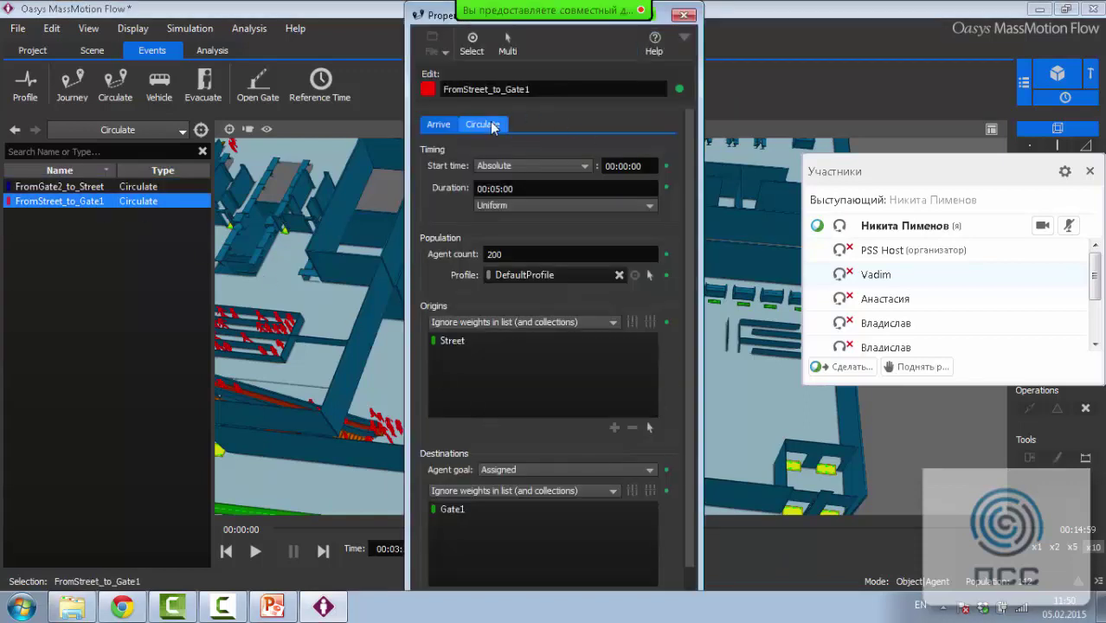
{"action": "left_click", "coordinate": [624, 431]}
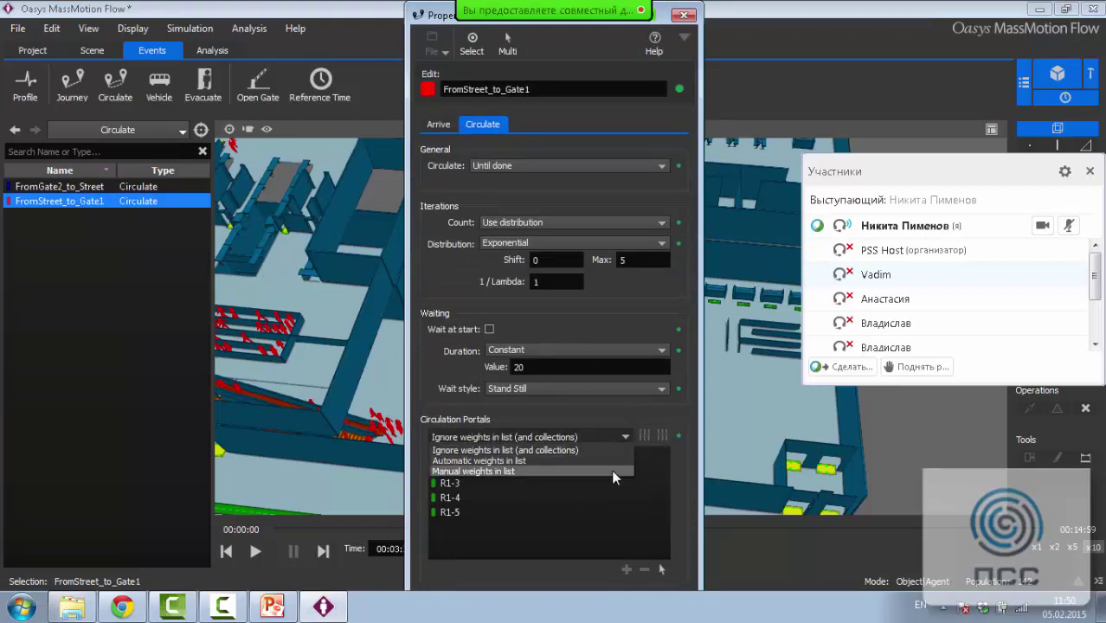
{"action": "left_click", "coordinate": [611, 470]}
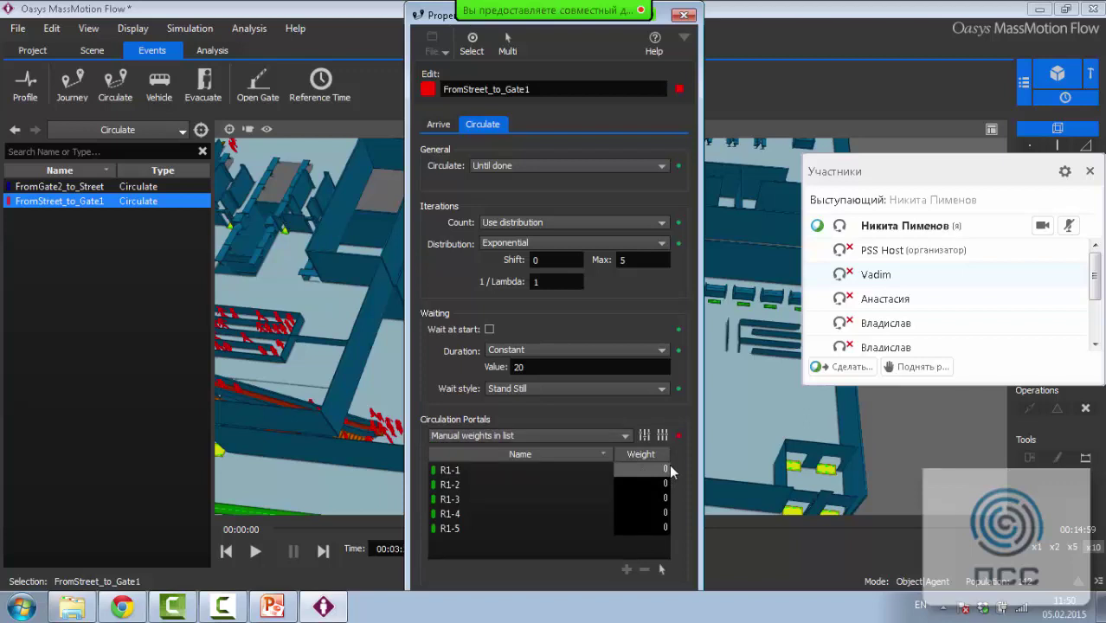
{"action": "left_click", "coordinate": [609, 435]}
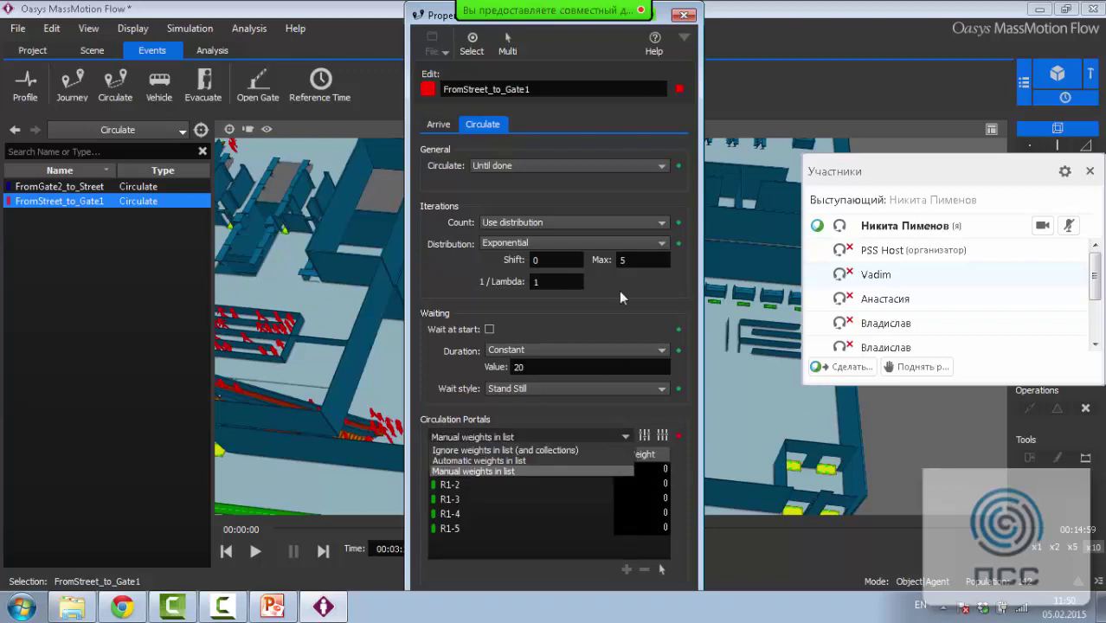
{"action": "left_click", "coordinate": [684, 15]}
{"action": "left_click", "coordinate": [684, 14]}
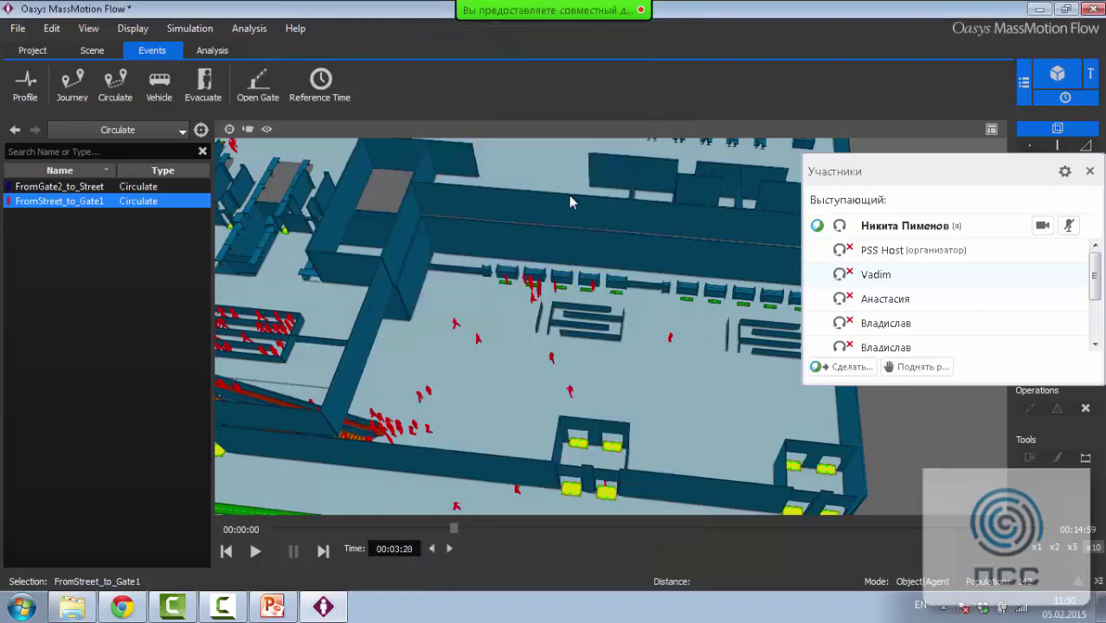
Run the simulation, overwriting the existing SimulationRun data and ignoring setup errors, and close the run window
{"action": "scroll", "coordinate": [541, 306], "scroll_direction": "down", "scroll_amount": 5}
{"action": "middle_click_drag", "start_coordinate": [516, 313], "coordinate": [618, 300]}
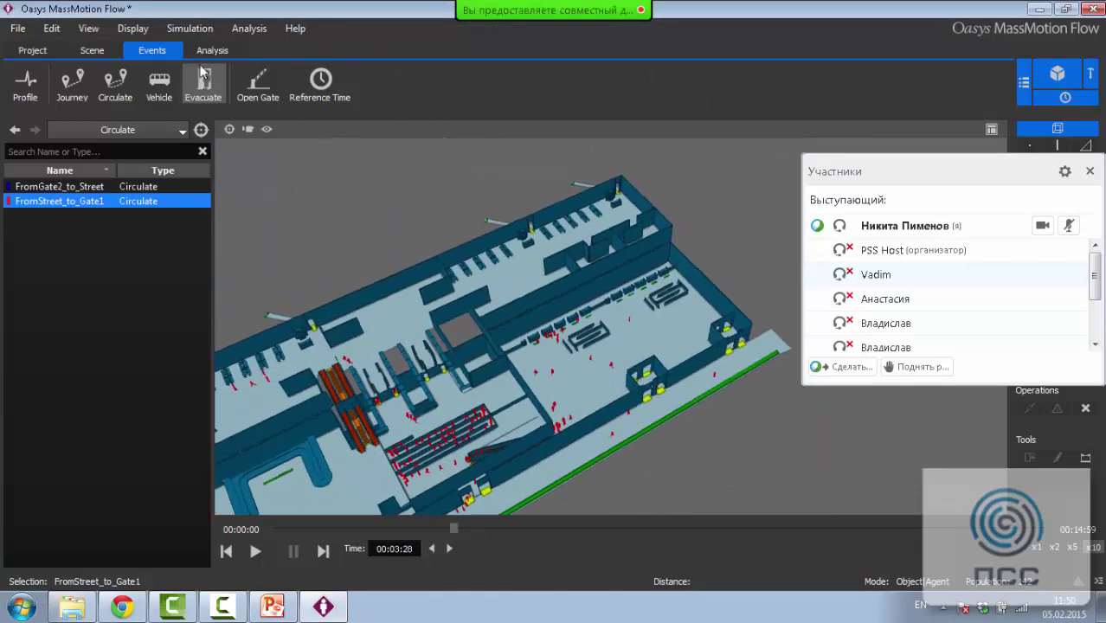
{"action": "left_click", "coordinate": [212, 51]}
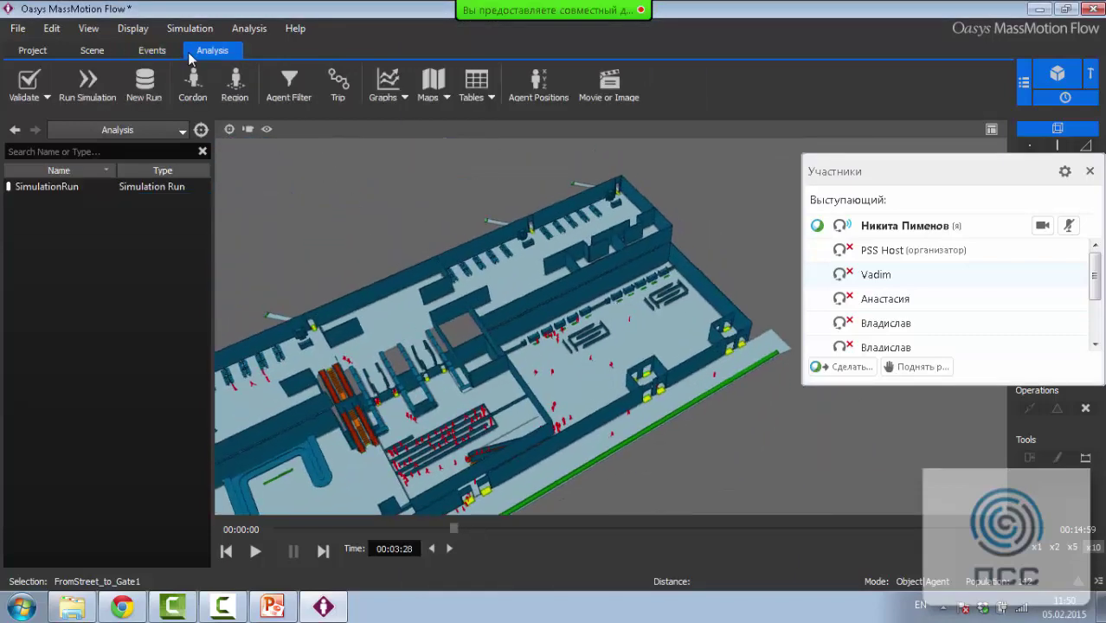
{"action": "left_click", "coordinate": [115, 89]}
{"action": "left_click", "coordinate": [663, 385]}
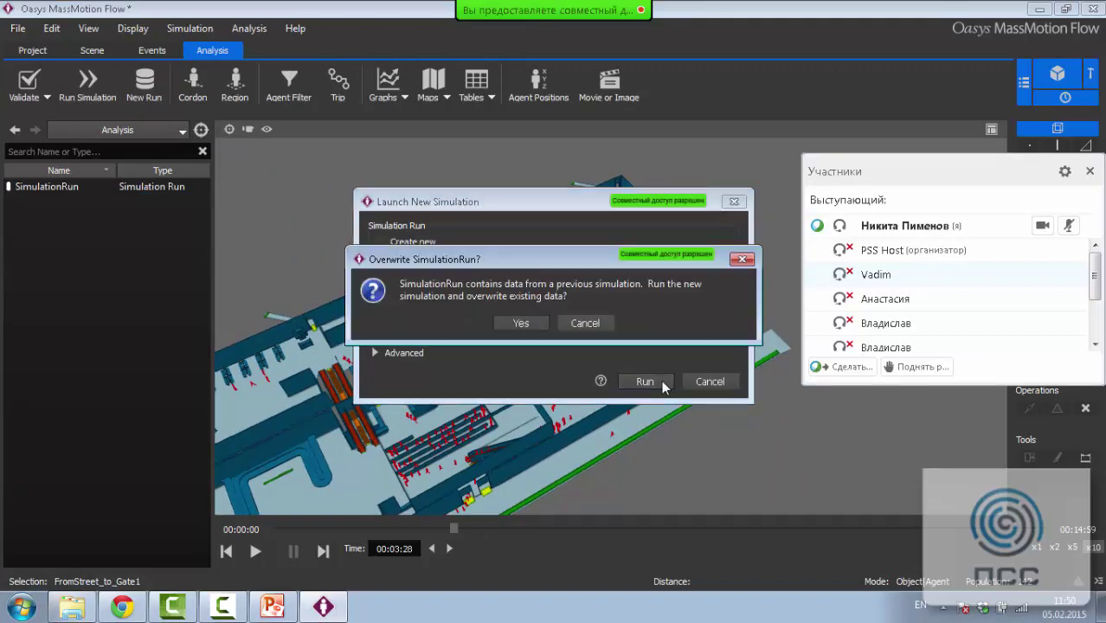
{"action": "left_click", "coordinate": [535, 324]}
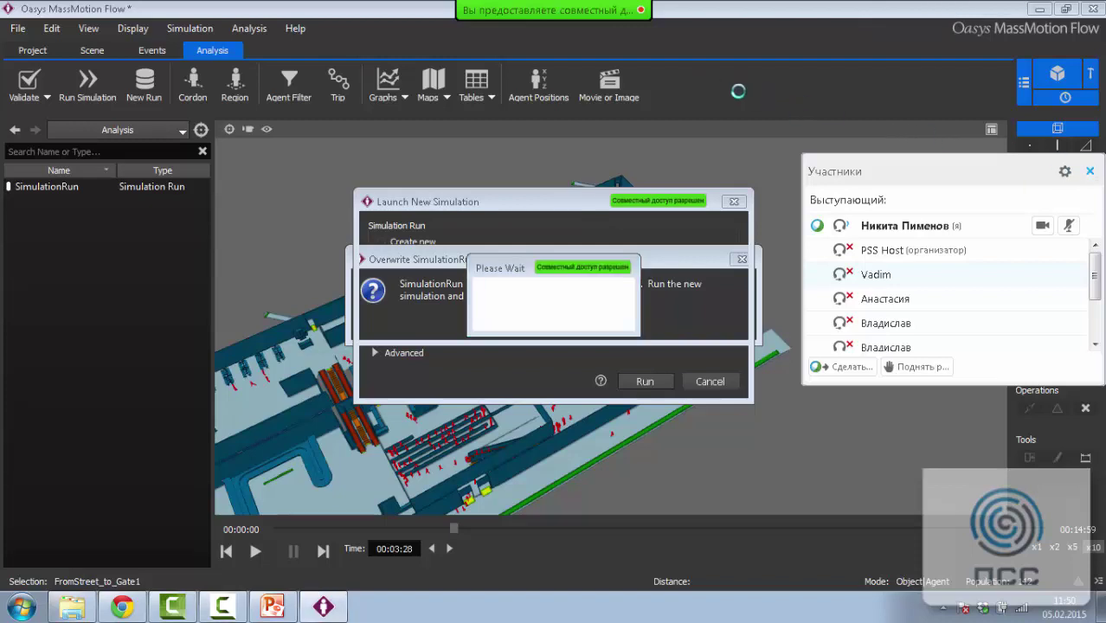
{"action": "left_click", "coordinate": [538, 333]}
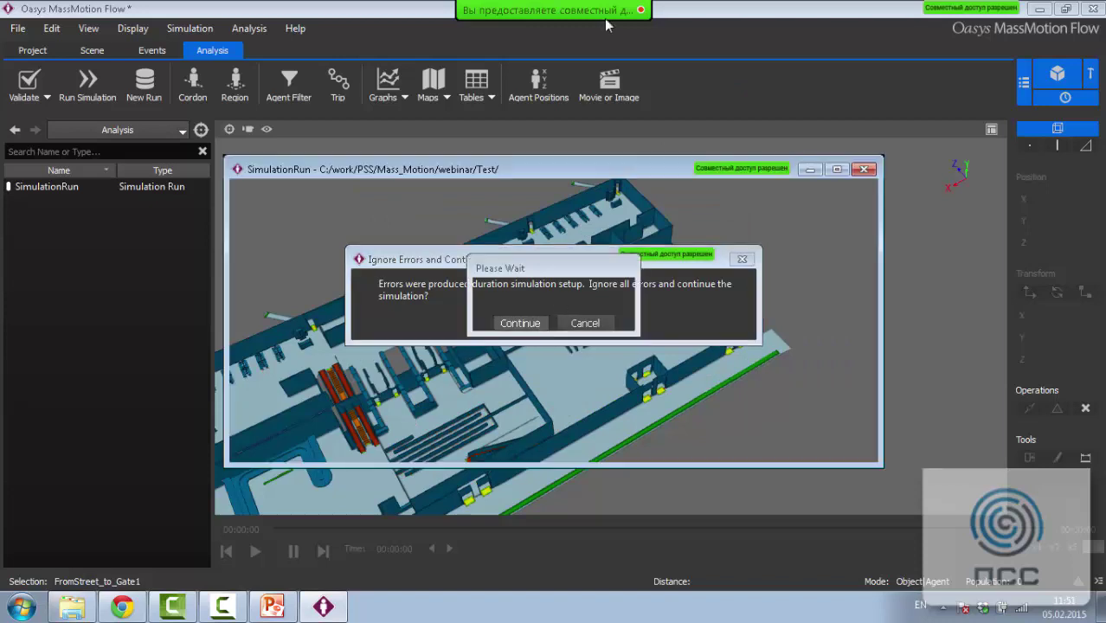
{"action": "left_click", "coordinate": [785, 30]}
{"action": "left_click", "coordinate": [786, 26]}
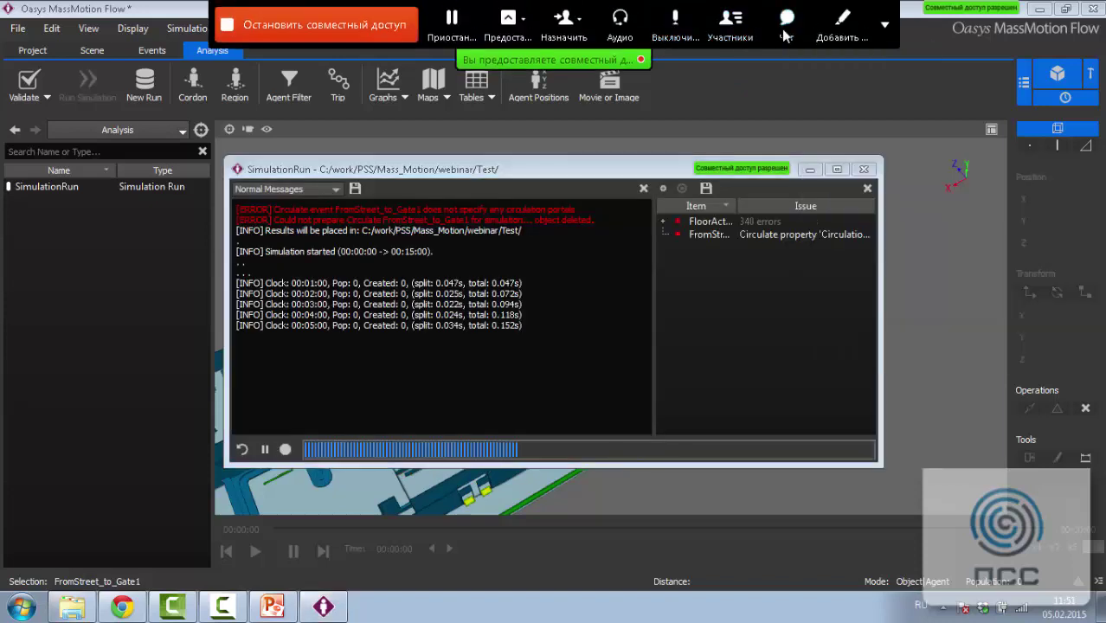
{"action": "left_click", "coordinate": [724, 280]}
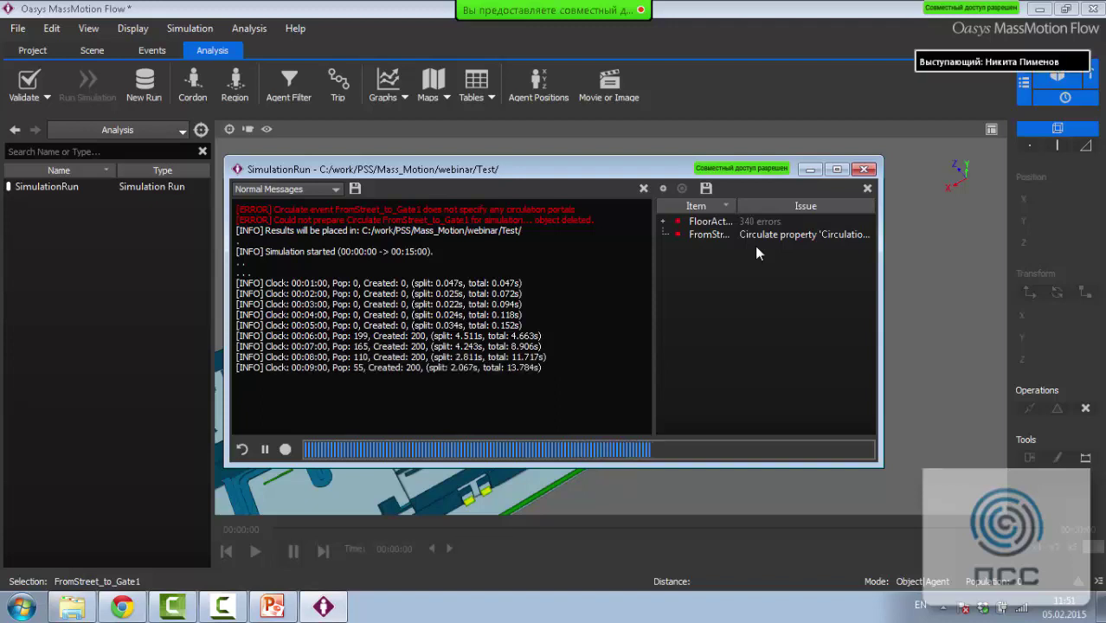
{"action": "left_click", "coordinate": [864, 170]}
Play back the simulation over the whole terminal and advance the timeline past 00:06:00 to examine the Gate2 agents
{"action": "middle_click_drag", "start_coordinate": [899, 203], "coordinate": [517, 433]}
{"action": "left_click", "coordinate": [268, 549]}
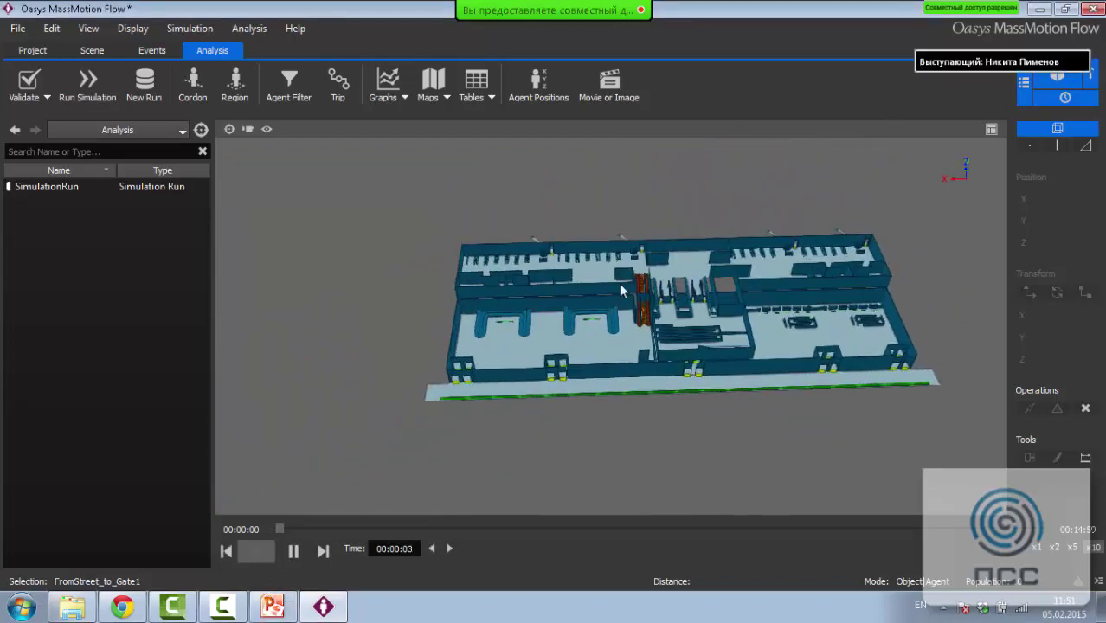
{"action": "scroll", "coordinate": [638, 275], "scroll_direction": "up", "scroll_amount": 5}
{"action": "middle_click_drag", "start_coordinate": [647, 272], "coordinate": [662, 283]}
{"action": "scroll", "coordinate": [659, 288], "scroll_direction": "down", "scroll_amount": 3}
{"action": "scroll", "coordinate": [661, 289], "scroll_direction": "down", "scroll_amount": 3}
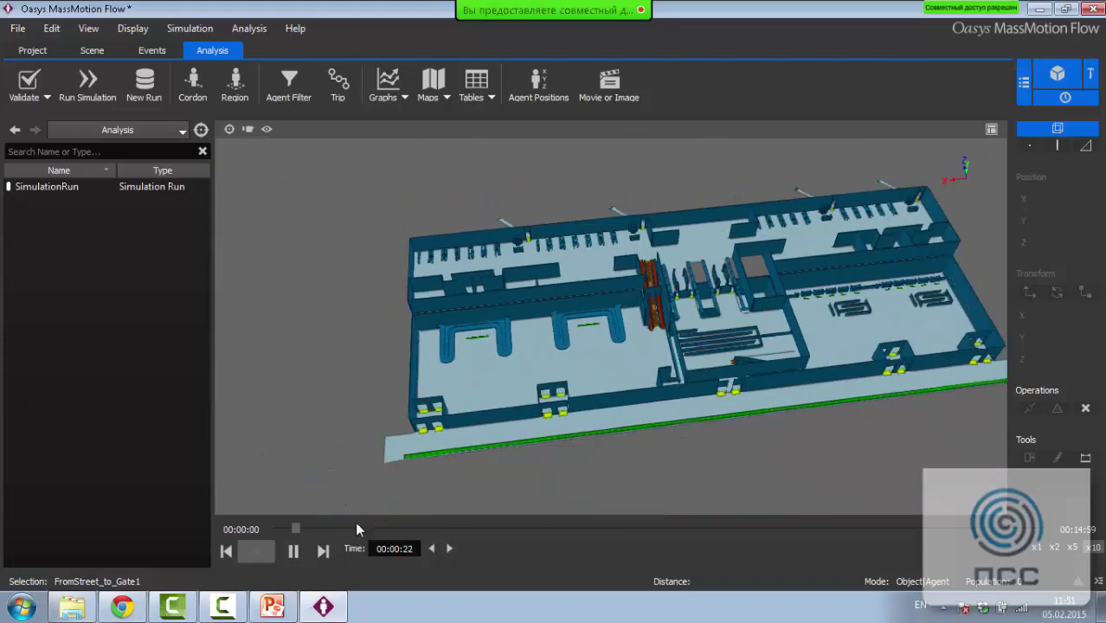
{"action": "left_click_drag", "start_coordinate": [310, 530], "coordinate": [384, 529]}
{"action": "left_click_drag", "start_coordinate": [450, 528], "coordinate": [608, 518]}
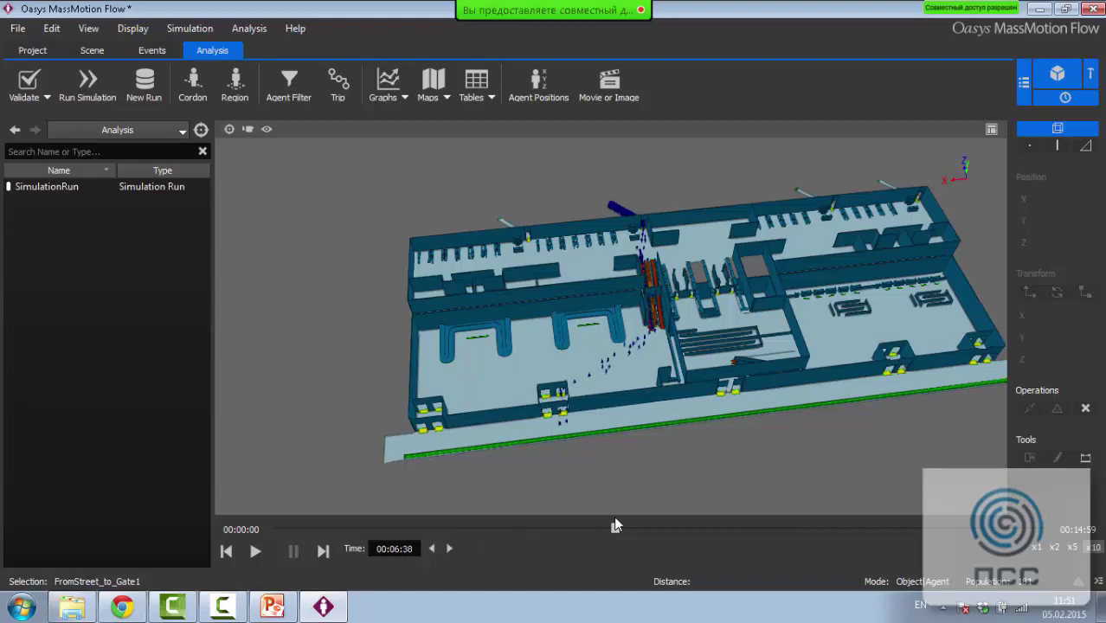
{"action": "left_click", "coordinate": [229, 157]}
Set the circulation portals of FromStreet_to_Gate1 to Ignore weights in list (and collections) and close its properties
{"action": "left_click", "coordinate": [152, 50]}
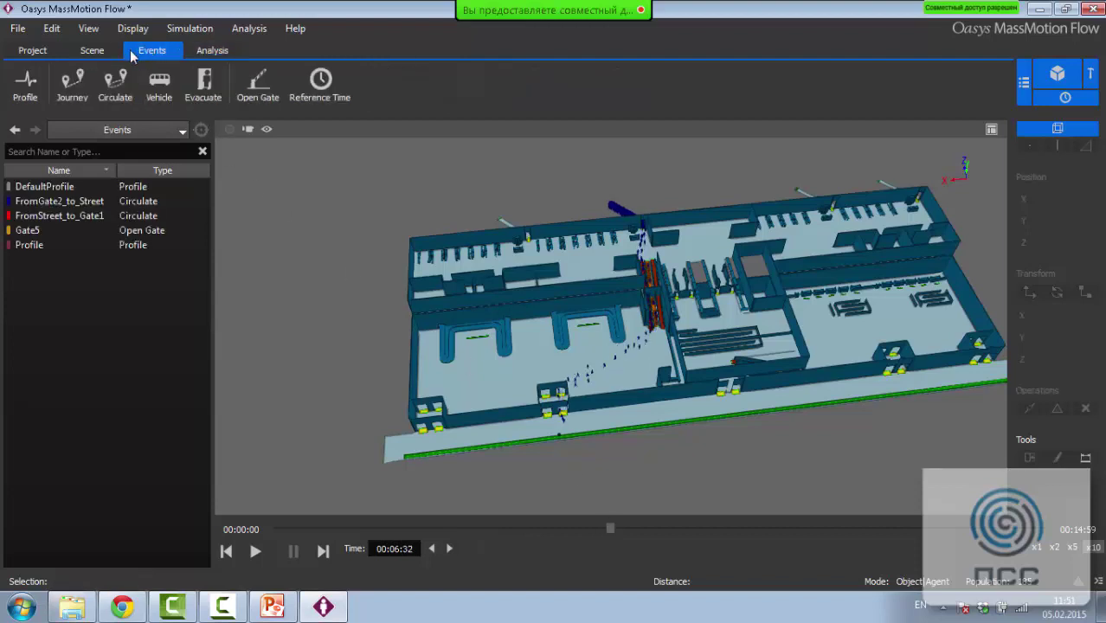
{"action": "double_click", "coordinate": [84, 216]}
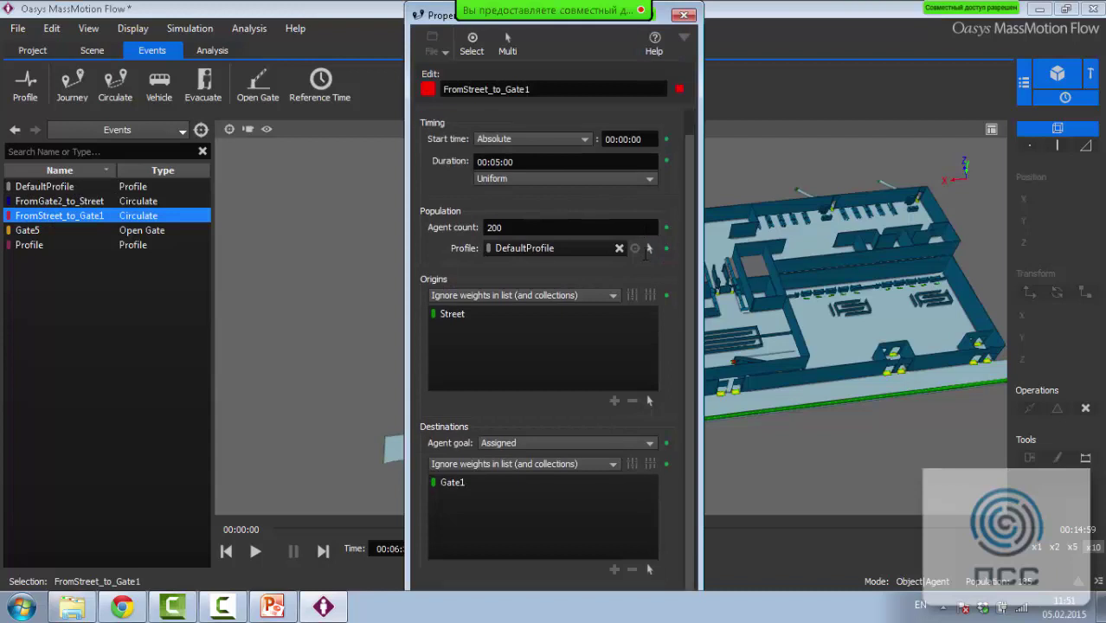
{"action": "left_click", "coordinate": [482, 123]}
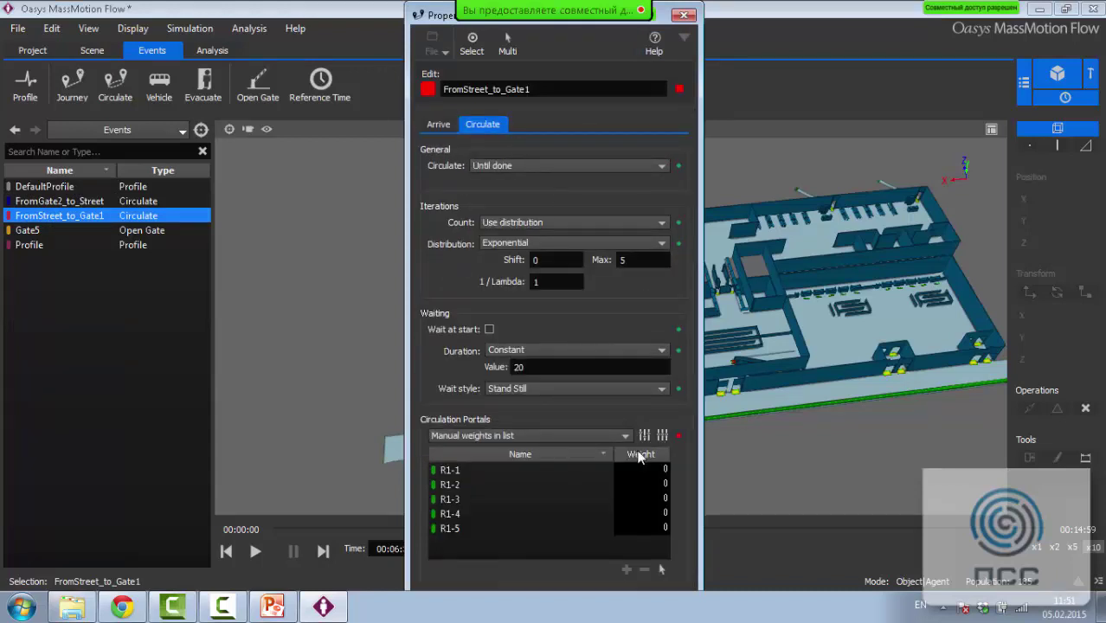
{"action": "left_click", "coordinate": [612, 433]}
{"action": "left_click", "coordinate": [597, 450]}
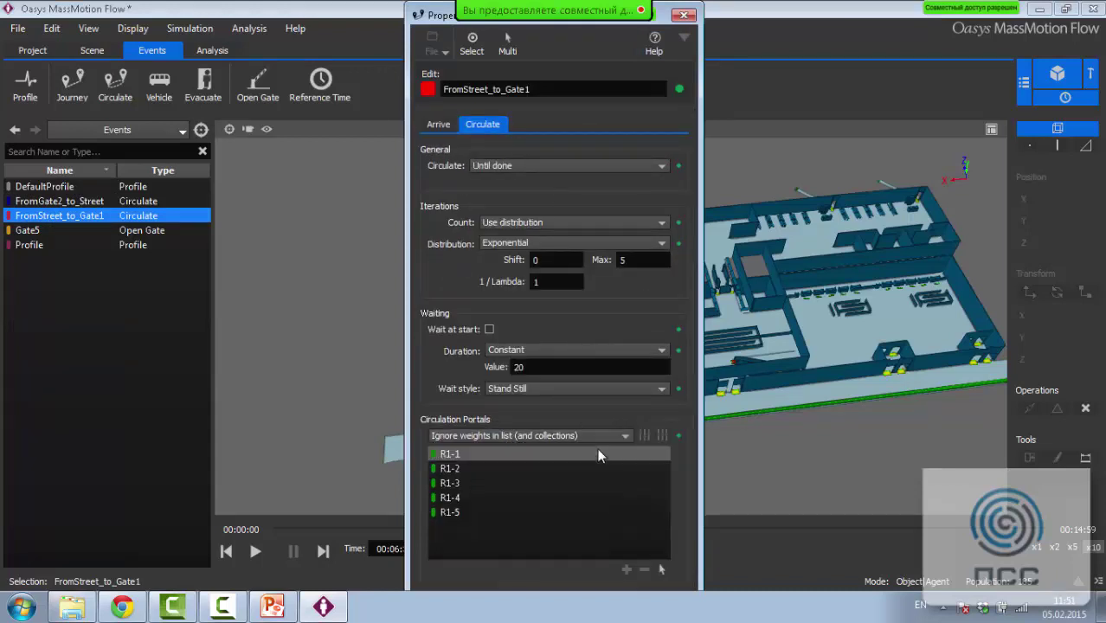
{"action": "key", "text": "Escape"}
Run the simulation on the existing SimulationRun, overwriting its data and ignoring setup errors, and minimise the run window
{"action": "left_click", "coordinate": [208, 52]}
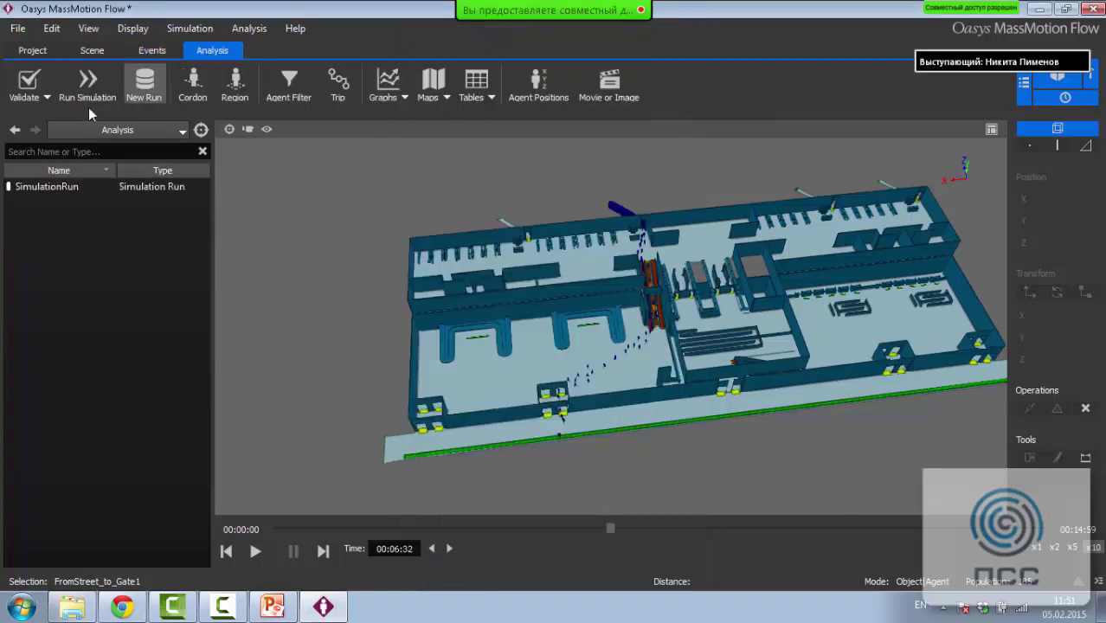
{"action": "left_click", "coordinate": [88, 82]}
{"action": "left_click", "coordinate": [661, 381]}
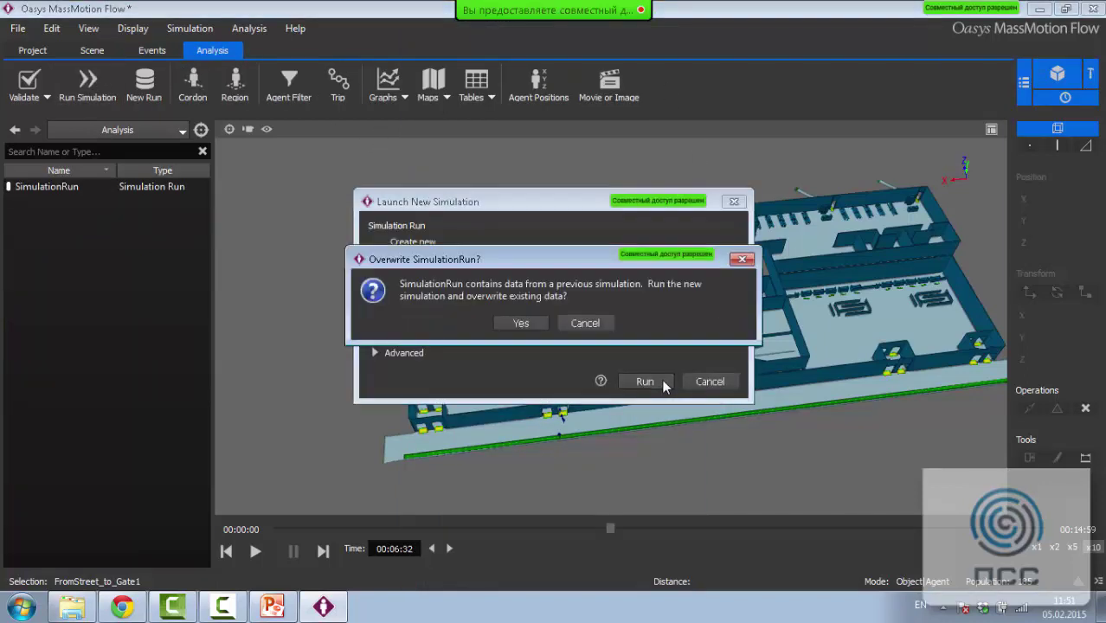
{"action": "left_click", "coordinate": [512, 317]}
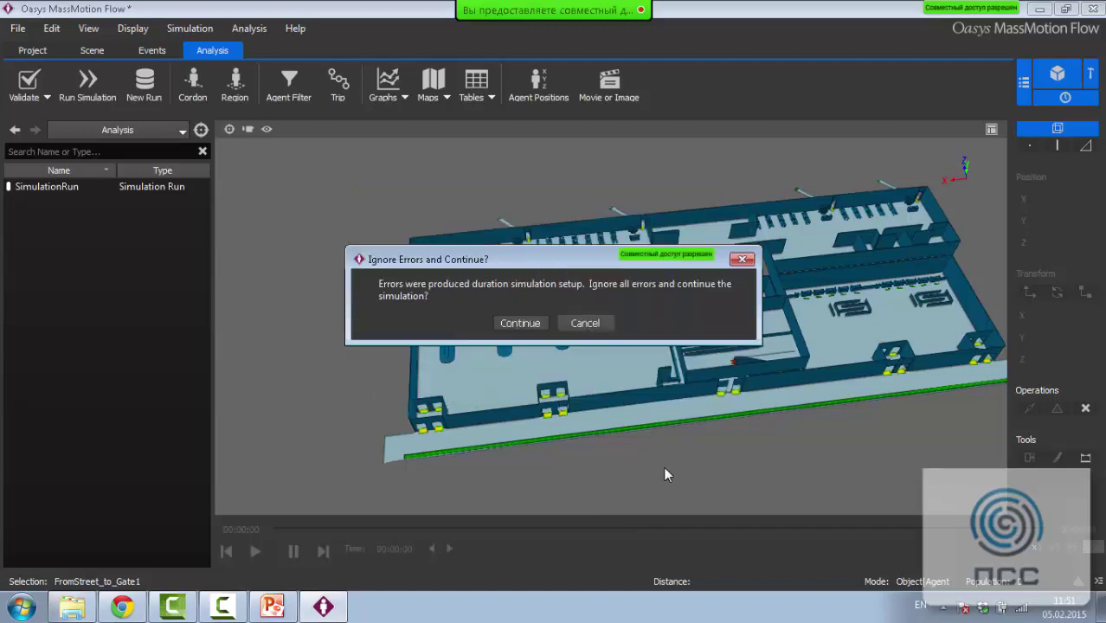
{"action": "left_click", "coordinate": [520, 323]}
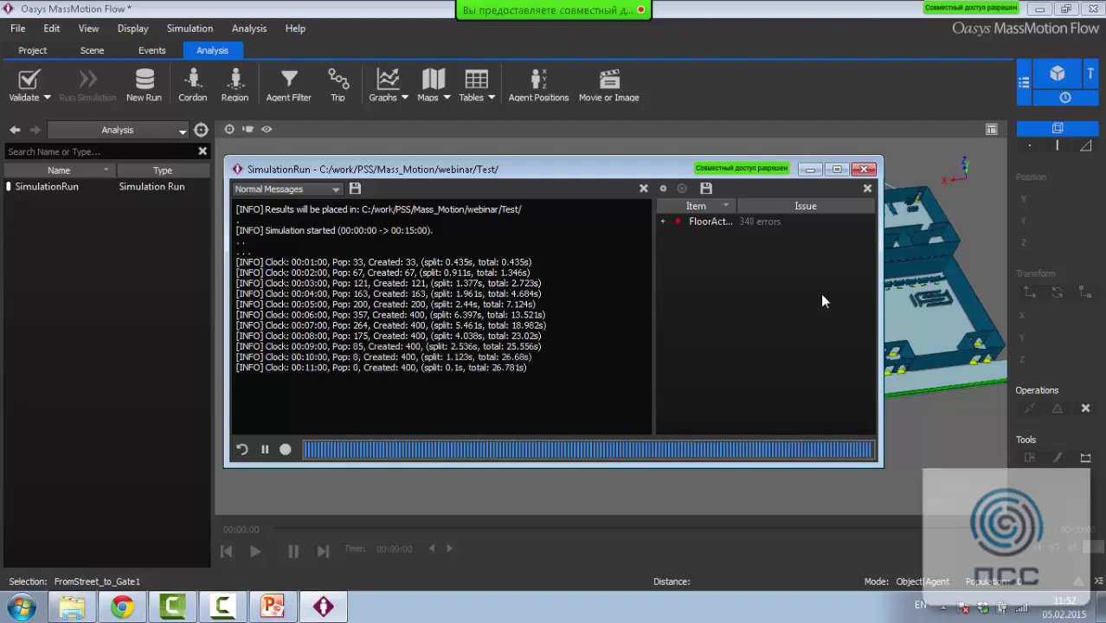
{"action": "left_click", "coordinate": [811, 171]}
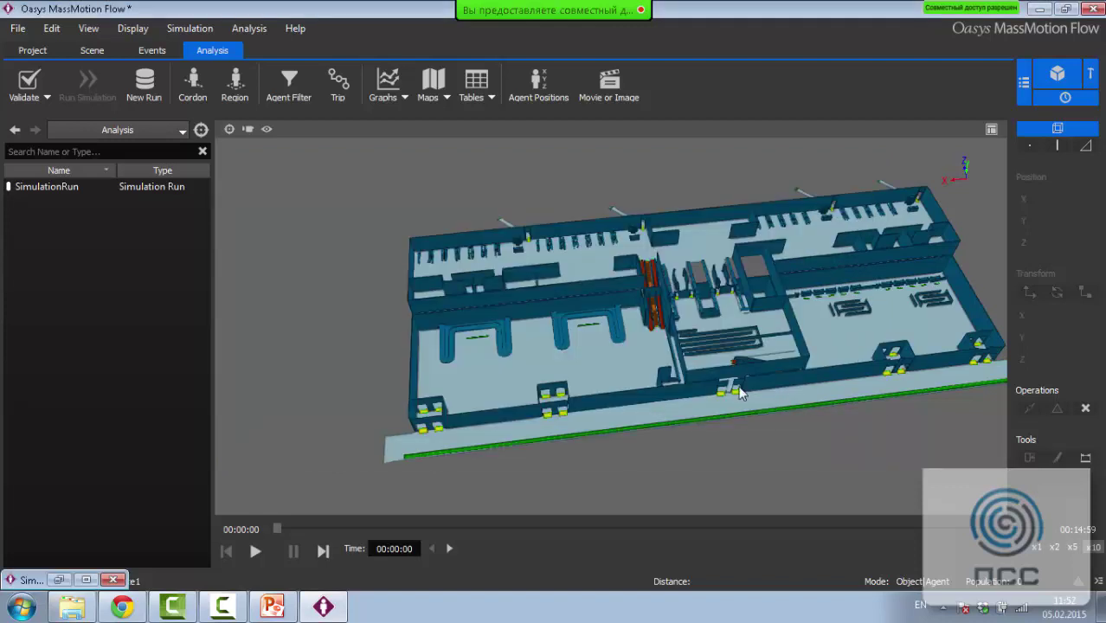
Play back the new run from the start and examine the agents entering the terminal from the street
{"action": "left_click", "coordinate": [256, 552]}
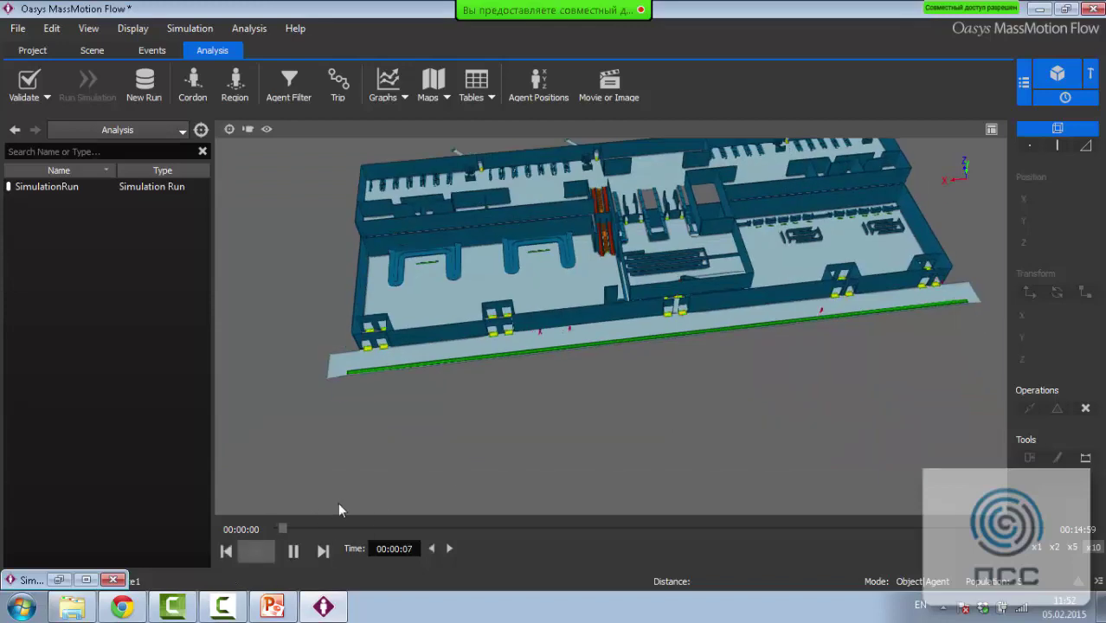
{"action": "scroll", "coordinate": [613, 331], "scroll_direction": "up", "scroll_amount": 3}
{"action": "mouse_move", "coordinate": [670, 315]}
{"action": "middle_mouse_down"}
{"action": "mouse_move", "coordinate": [692, 304]}
{"action": "mouse_move", "coordinate": [662, 307]}
{"action": "middle_mouse_up"}
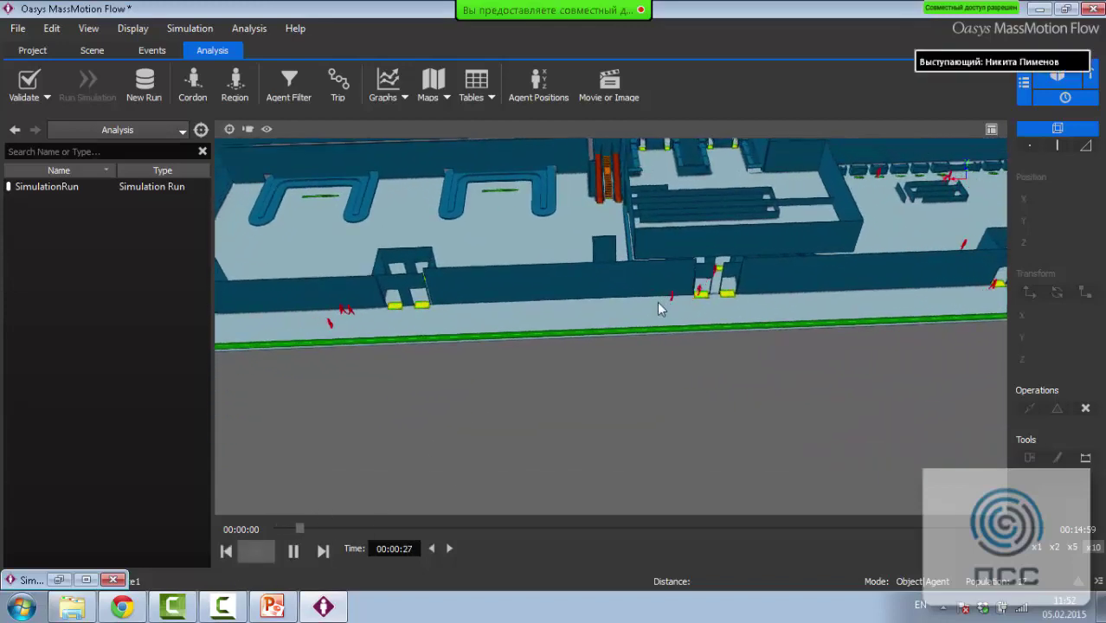
{"action": "scroll", "coordinate": [663, 311], "scroll_direction": "down", "scroll_amount": 3}
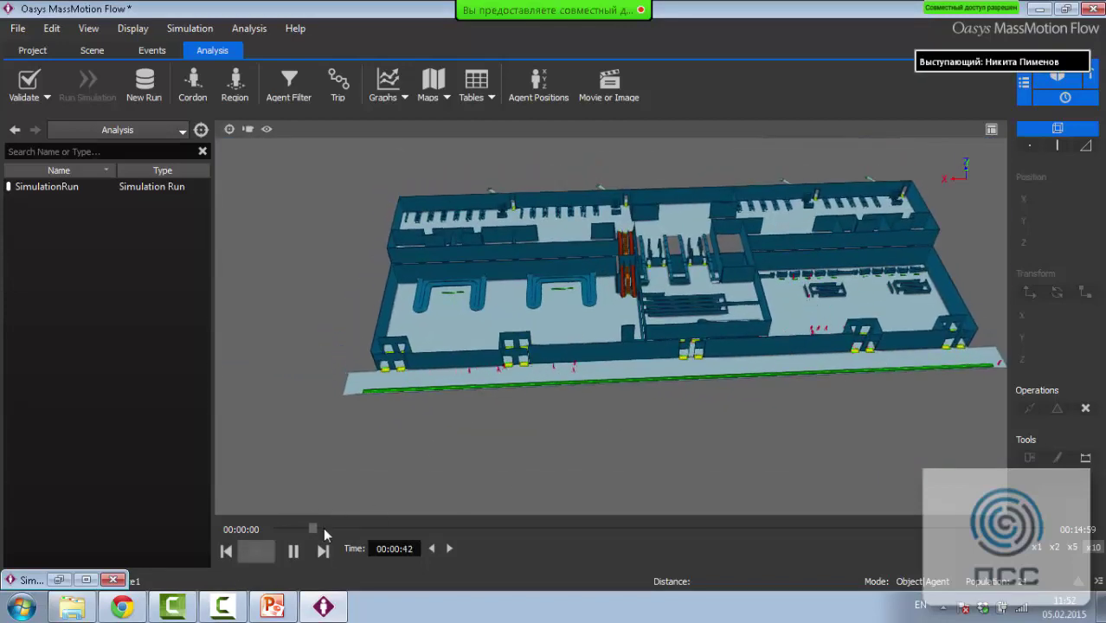
Advance the playback and examine both agent flows around the escalators, security lines and gates, then pause at 00:08:39
{"action": "left_click_drag", "start_coordinate": [316, 527], "coordinate": [533, 532]}
{"action": "left_click", "coordinate": [255, 551]}
{"action": "scroll", "coordinate": [751, 209], "scroll_direction": "up", "scroll_amount": 3}
{"action": "scroll", "coordinate": [730, 276], "scroll_direction": "down", "scroll_amount": 2}
{"action": "middle_click_drag", "start_coordinate": [687, 156], "coordinate": [672, 264]}
{"action": "scroll", "coordinate": [642, 287], "scroll_direction": "up", "scroll_amount": 4}
{"action": "scroll", "coordinate": [640, 322], "scroll_direction": "up", "scroll_amount": 1}
{"action": "middle_click_drag", "start_coordinate": [641, 315], "coordinate": [658, 246]}
{"action": "scroll", "coordinate": [658, 247], "scroll_direction": "down", "scroll_amount": 4}
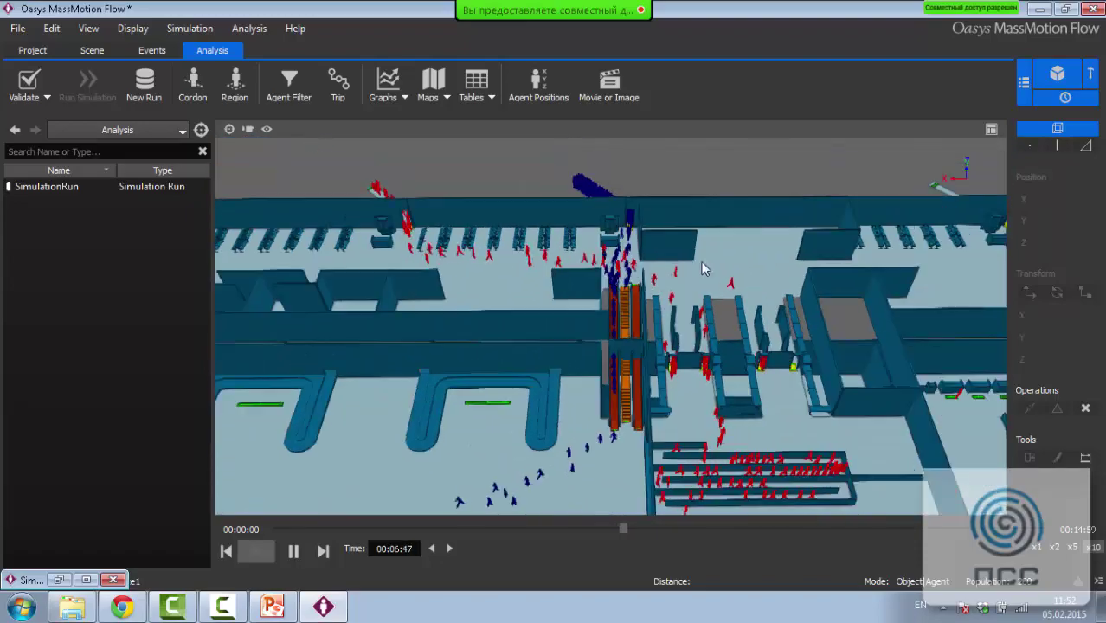
{"action": "middle_click_drag", "start_coordinate": [680, 275], "coordinate": [698, 334]}
{"action": "scroll", "coordinate": [767, 325], "scroll_direction": "down", "scroll_amount": 1}
{"action": "scroll", "coordinate": [744, 322], "scroll_direction": "down", "scroll_amount": 2}
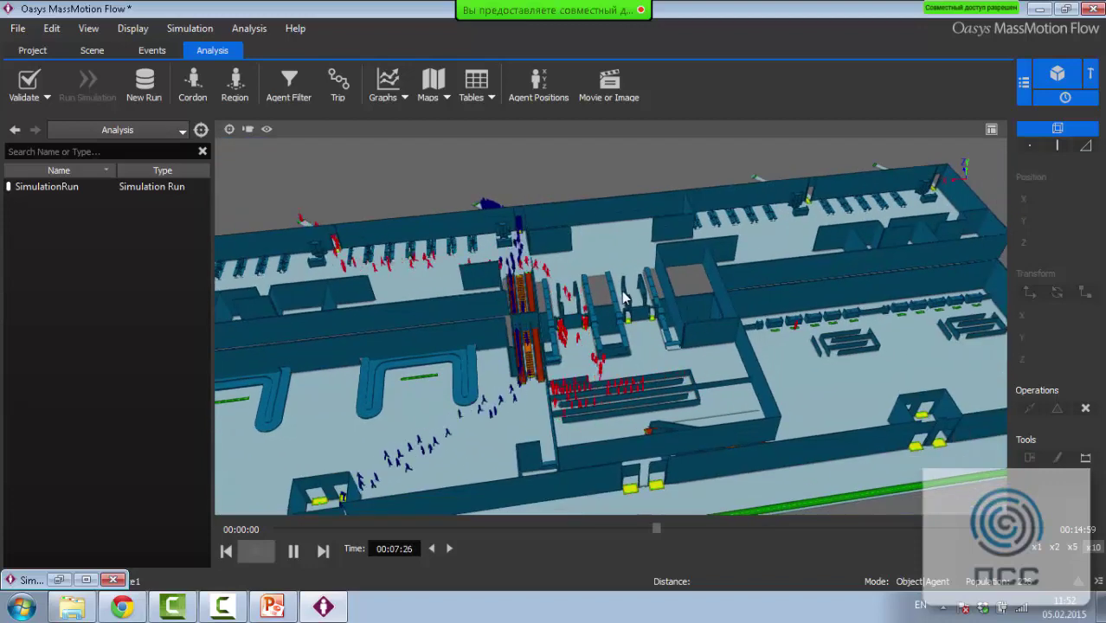
{"action": "scroll", "coordinate": [721, 314], "scroll_direction": "down", "scroll_amount": 2}
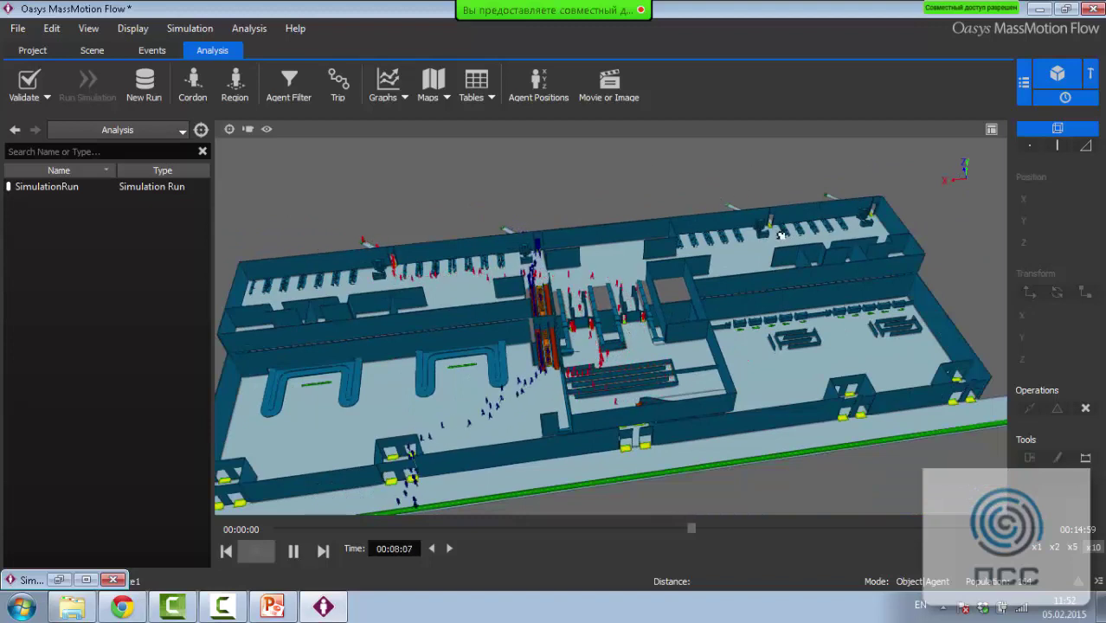
{"action": "middle_click_drag", "start_coordinate": [649, 286], "coordinate": [741, 262]}
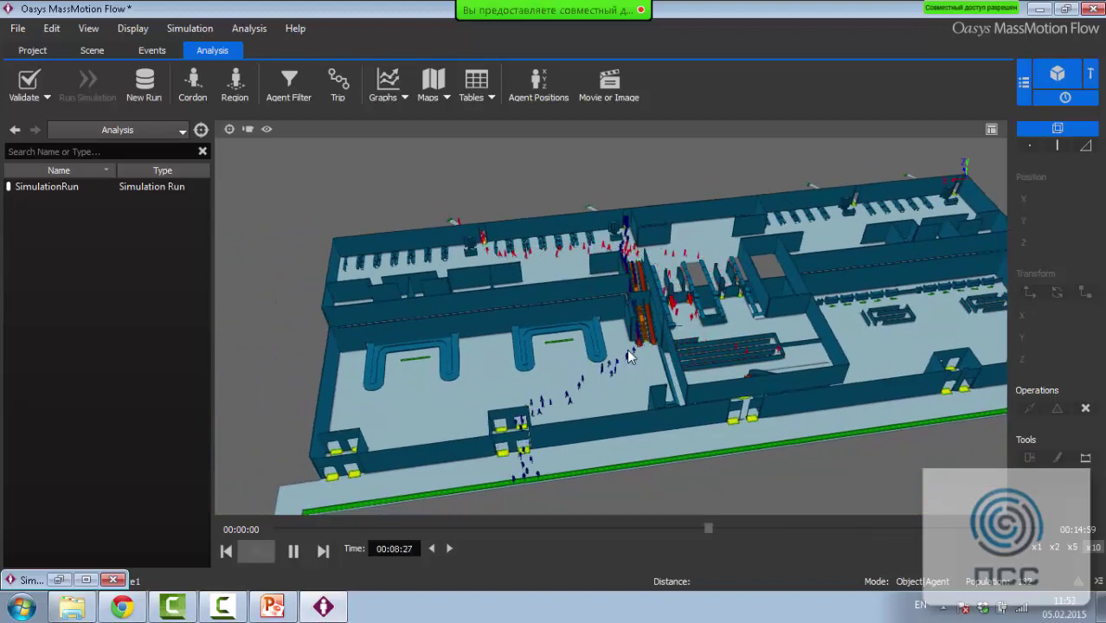
{"action": "left_click", "coordinate": [294, 552]}
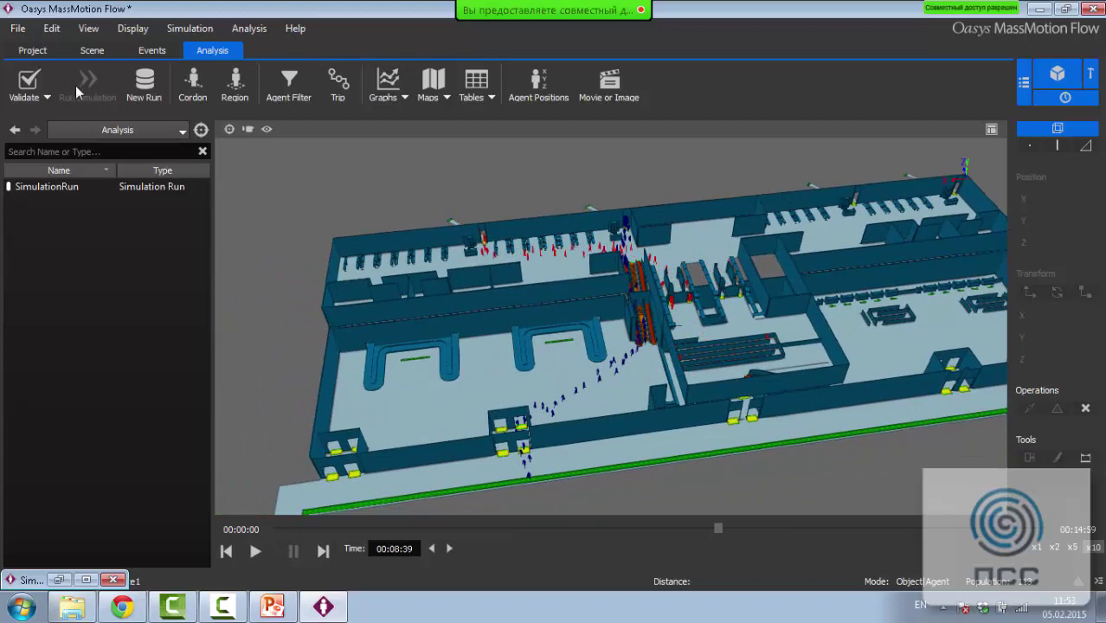
Set the circulation portals of FromGate2_to_Street to Ignore weights in list (and collections) and close its properties
{"action": "left_click", "coordinate": [92, 50]}
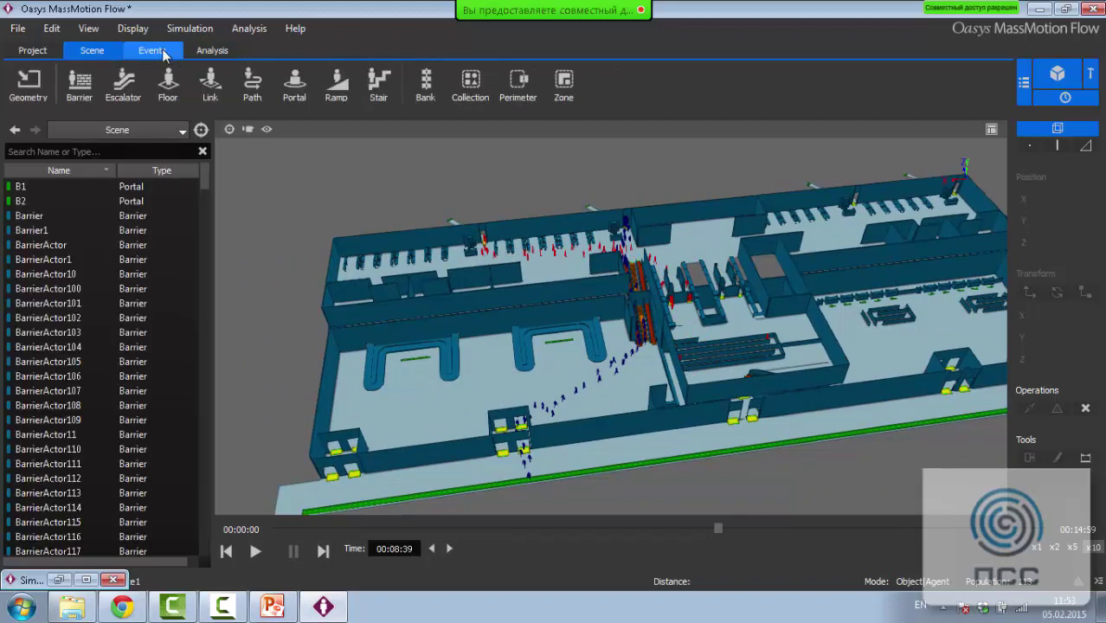
{"action": "left_click", "coordinate": [152, 51]}
{"action": "left_click", "coordinate": [65, 201]}
{"action": "double_click", "coordinate": [64, 203]}
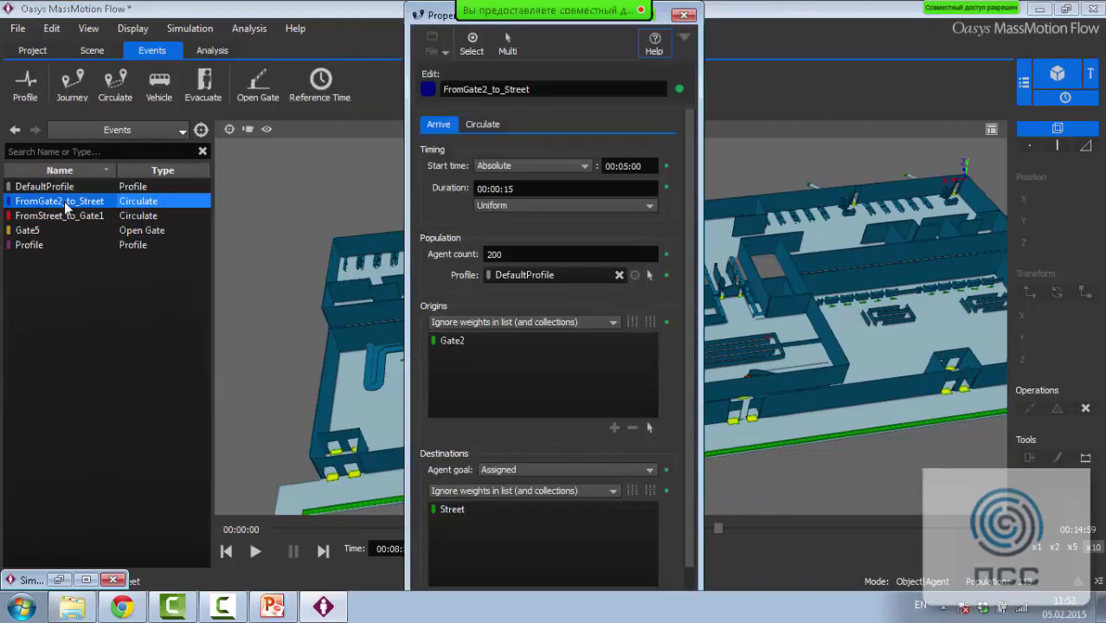
{"action": "left_click", "coordinate": [500, 127]}
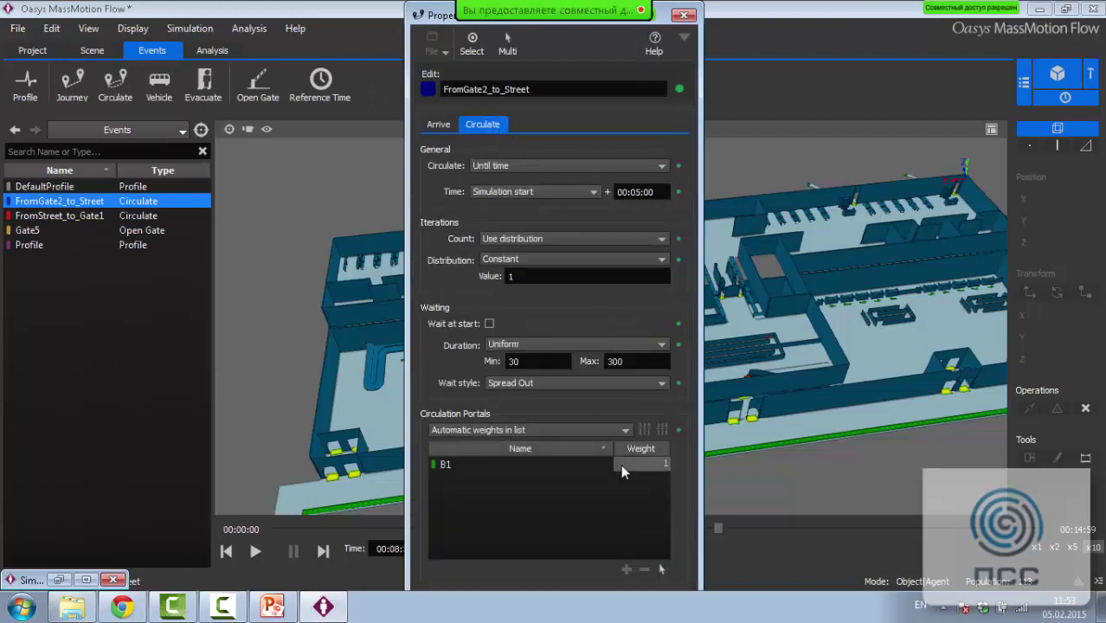
{"action": "left_click", "coordinate": [624, 429]}
{"action": "left_click", "coordinate": [598, 441]}
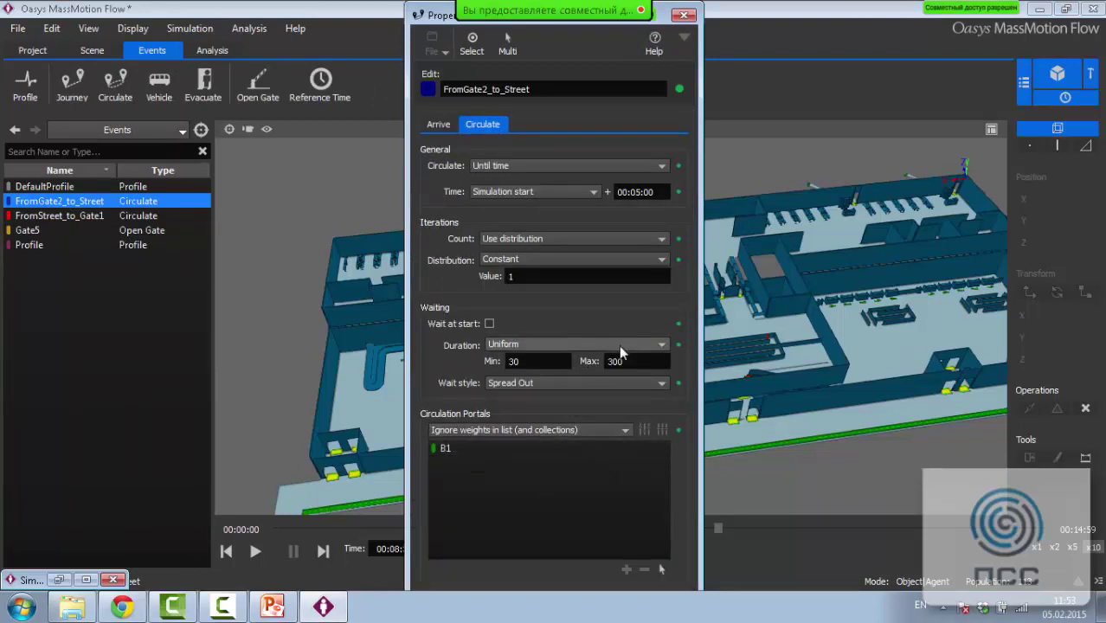
{"action": "left_click", "coordinate": [689, 16]}
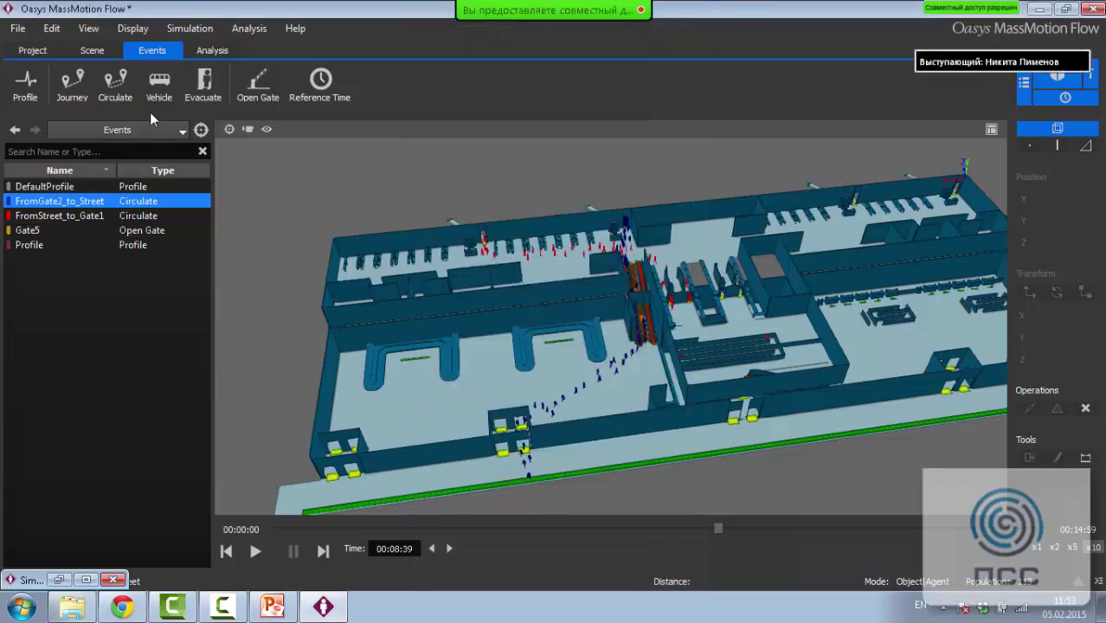
Close the previous run window, rerun the simulation over the SimulationRun data despite setup errors, and minimise the new run window
{"action": "left_click", "coordinate": [204, 52]}
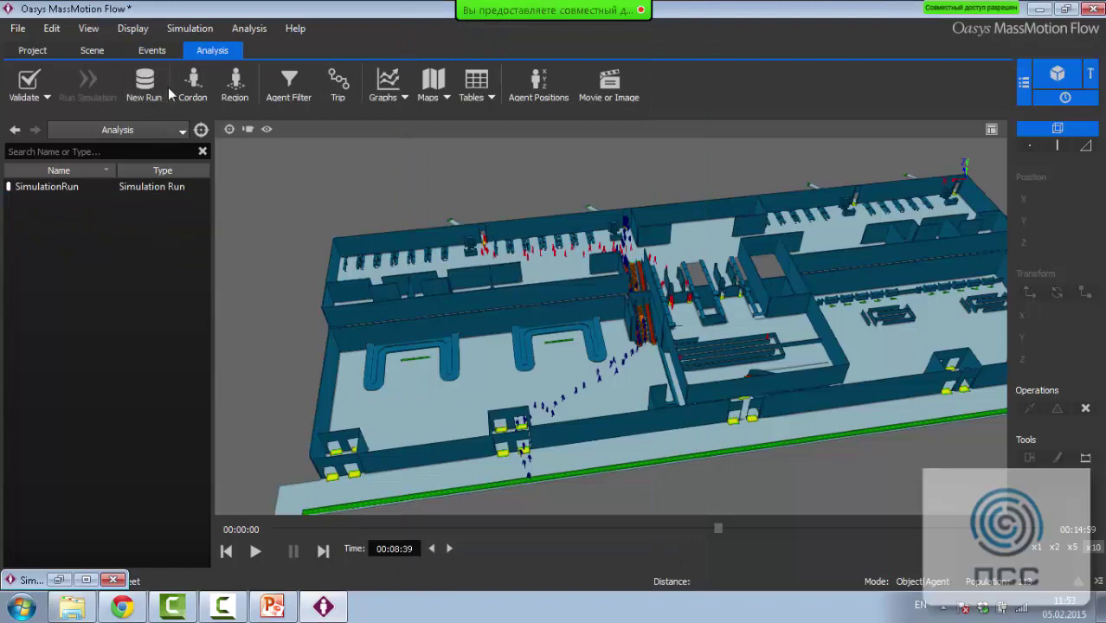
{"action": "left_click", "coordinate": [113, 579]}
{"action": "left_click", "coordinate": [87, 85]}
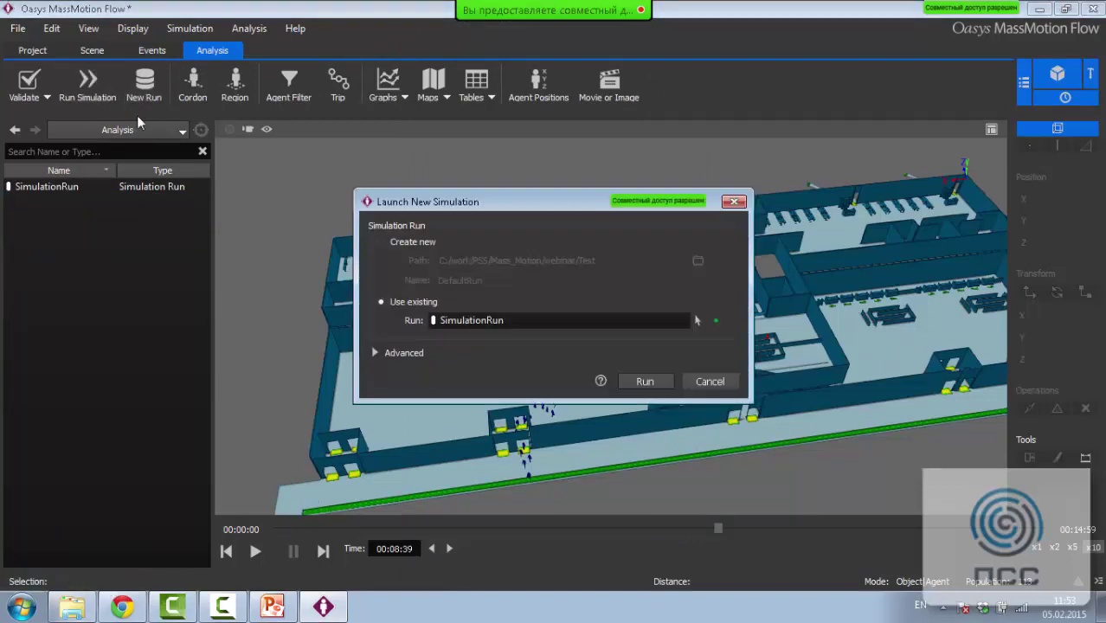
{"action": "left_click", "coordinate": [668, 382]}
{"action": "left_click", "coordinate": [520, 323]}
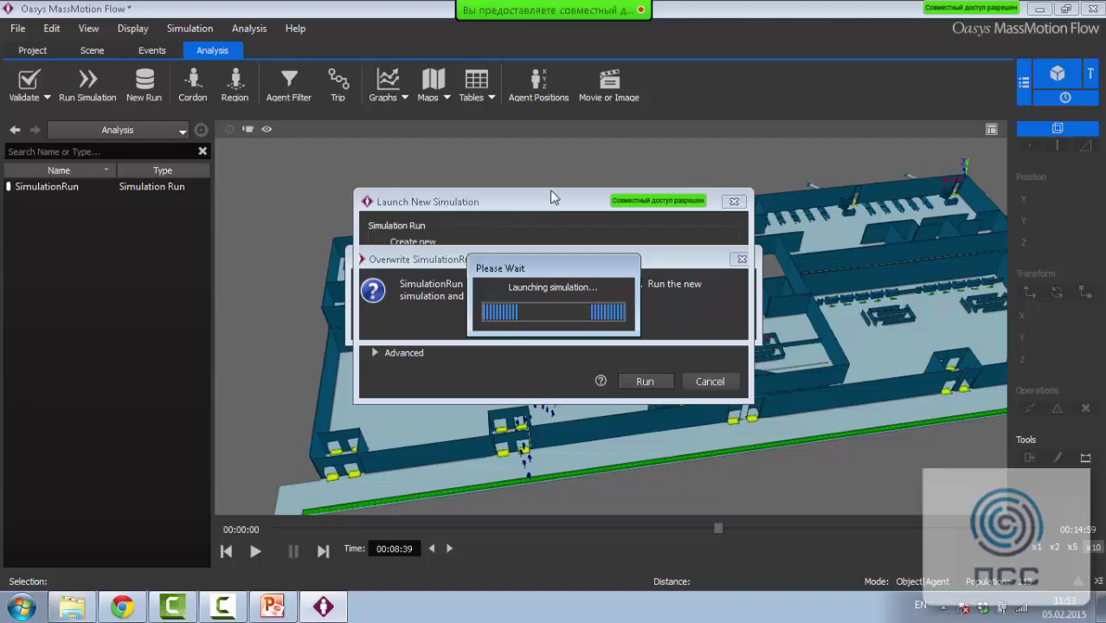
{"action": "left_click", "coordinate": [520, 322]}
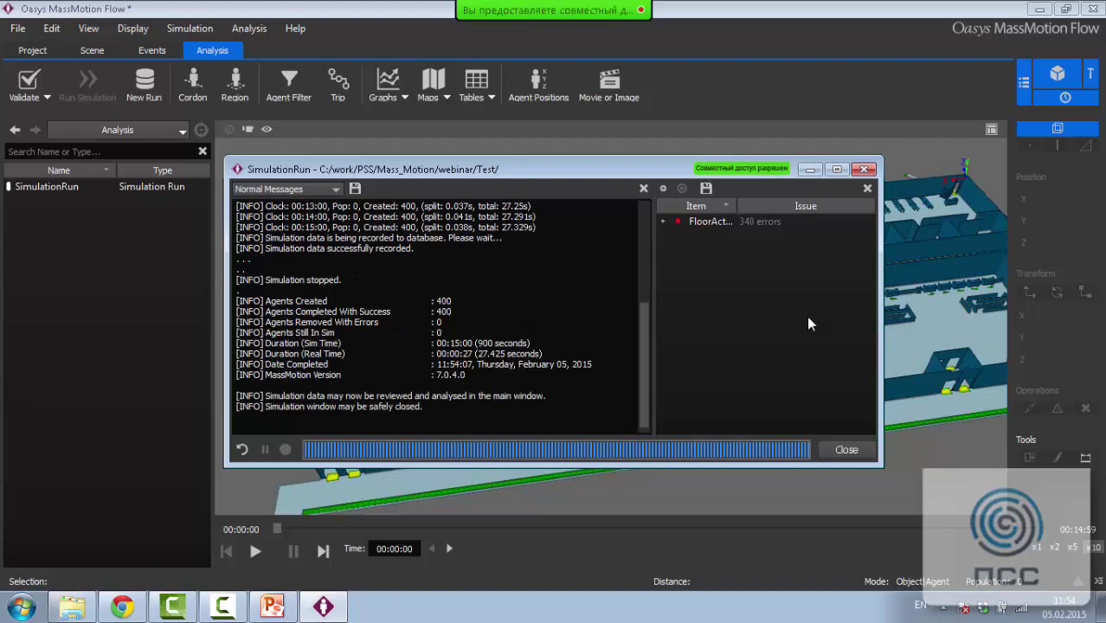
{"action": "left_click", "coordinate": [809, 169]}
Move the playback to 00:06:02 and examine the Gate2 agents near the escalators and the baggage belt
{"action": "left_click", "coordinate": [256, 551]}
{"action": "left_click_drag", "start_coordinate": [287, 527], "coordinate": [584, 519]}
{"action": "scroll", "coordinate": [515, 414], "scroll_direction": "up", "scroll_amount": 3}
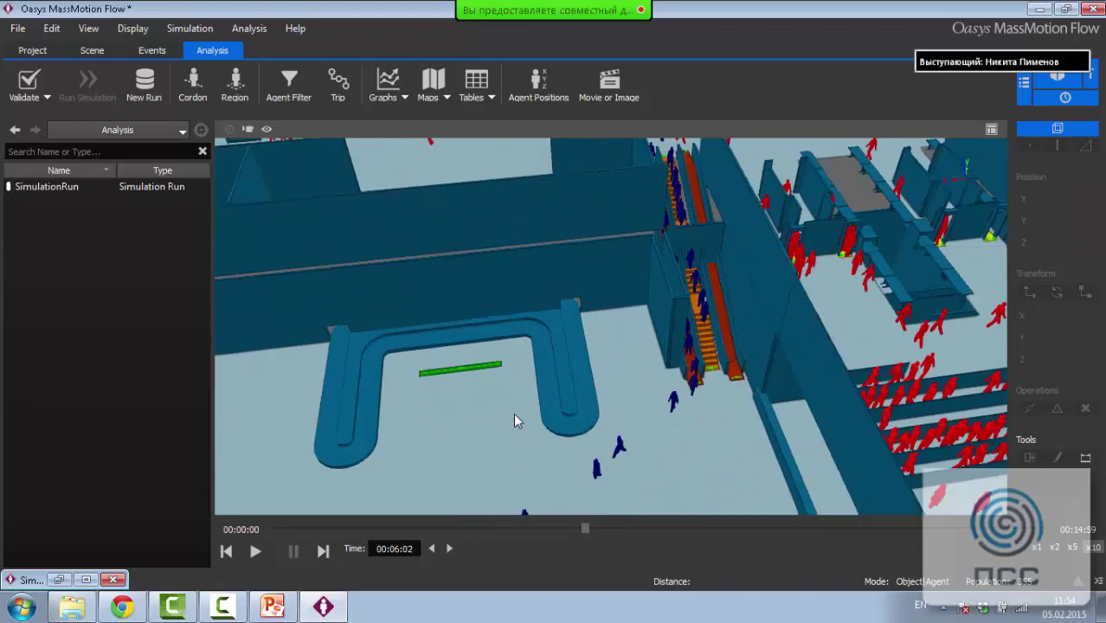
Set the Circulate option of the FromGate2_to_Street event to Until done and close its properties
{"action": "left_click", "coordinate": [90, 50]}
{"action": "left_click", "coordinate": [141, 53]}
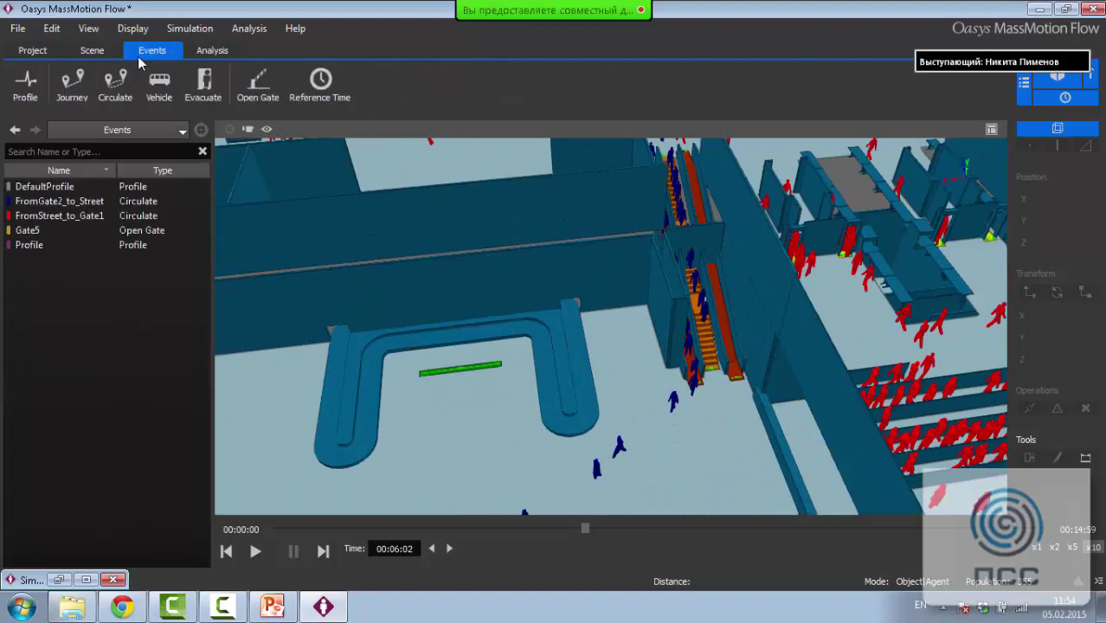
{"action": "double_click", "coordinate": [59, 201]}
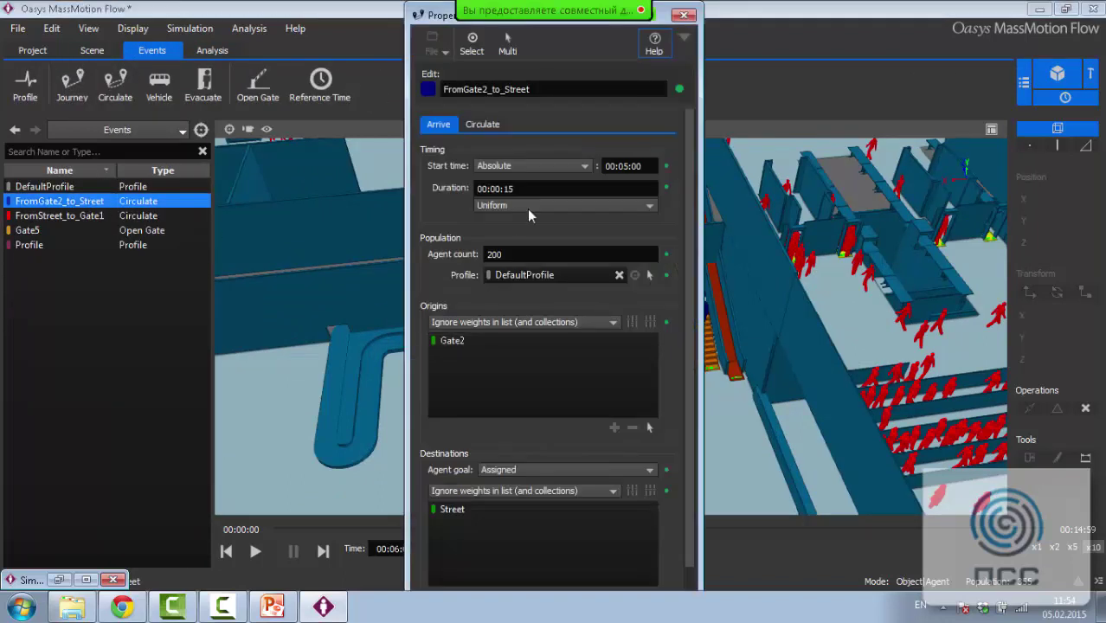
{"action": "left_click", "coordinate": [482, 123]}
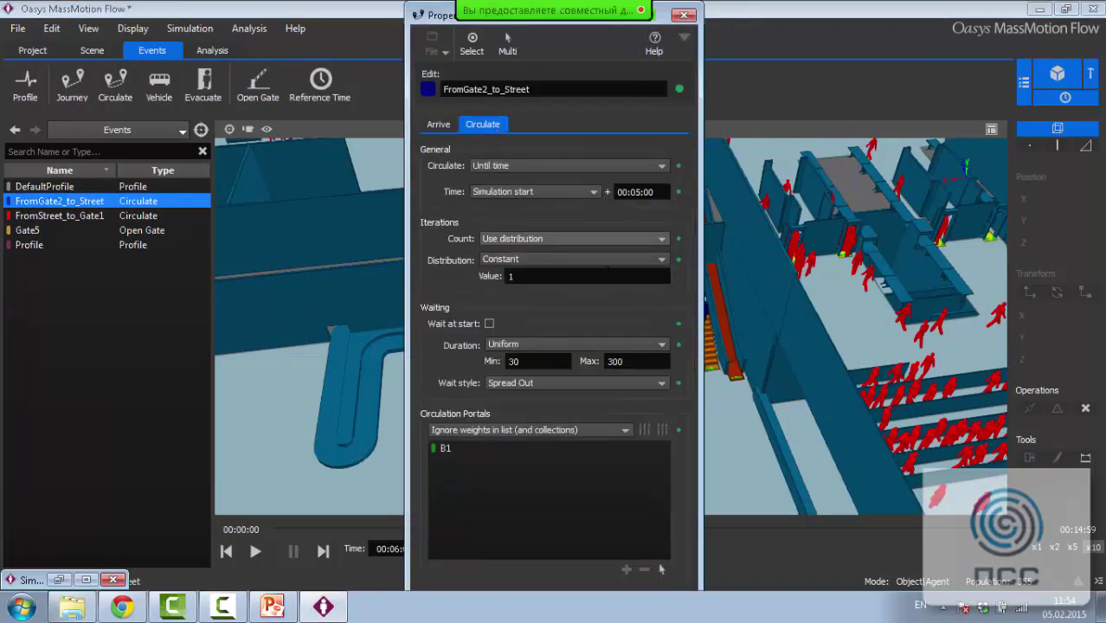
{"action": "left_click", "coordinate": [571, 167]}
{"action": "left_click", "coordinate": [590, 188]}
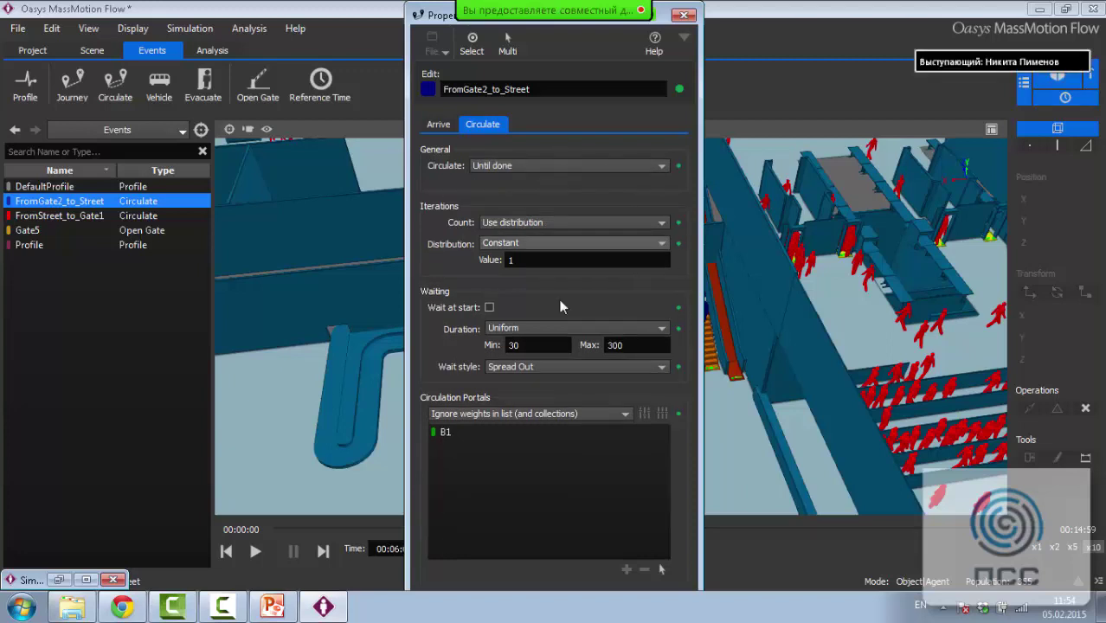
{"action": "left_click", "coordinate": [692, 18]}
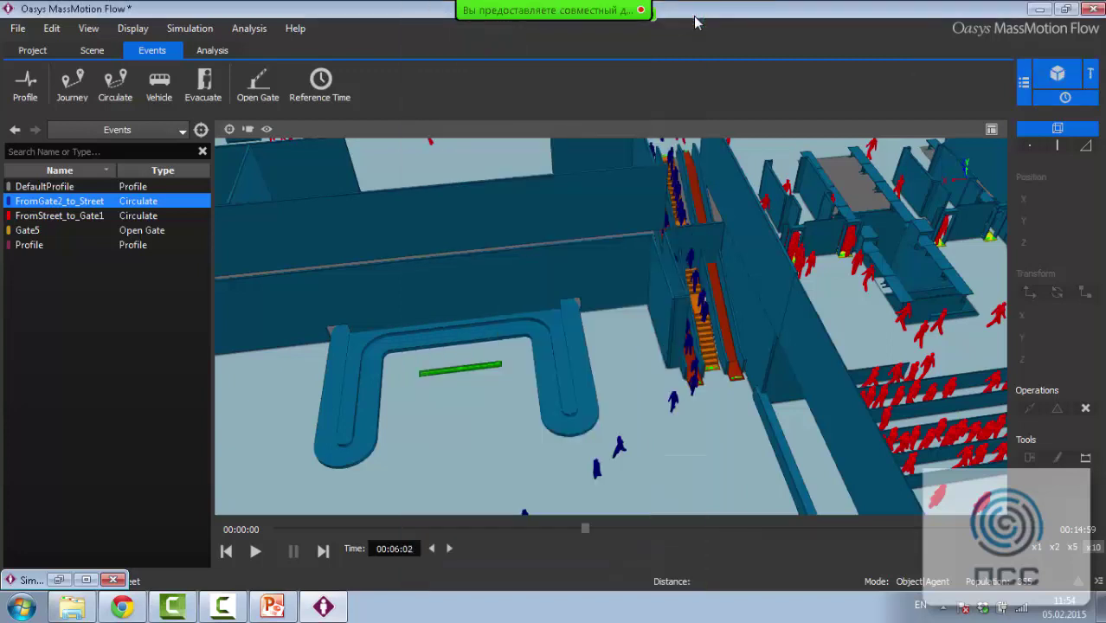
Examine the agent flows across the whole terminal at 00:06:02, from the street entrances to the gates
{"action": "scroll", "coordinate": [460, 333], "scroll_direction": "down", "scroll_amount": 5}
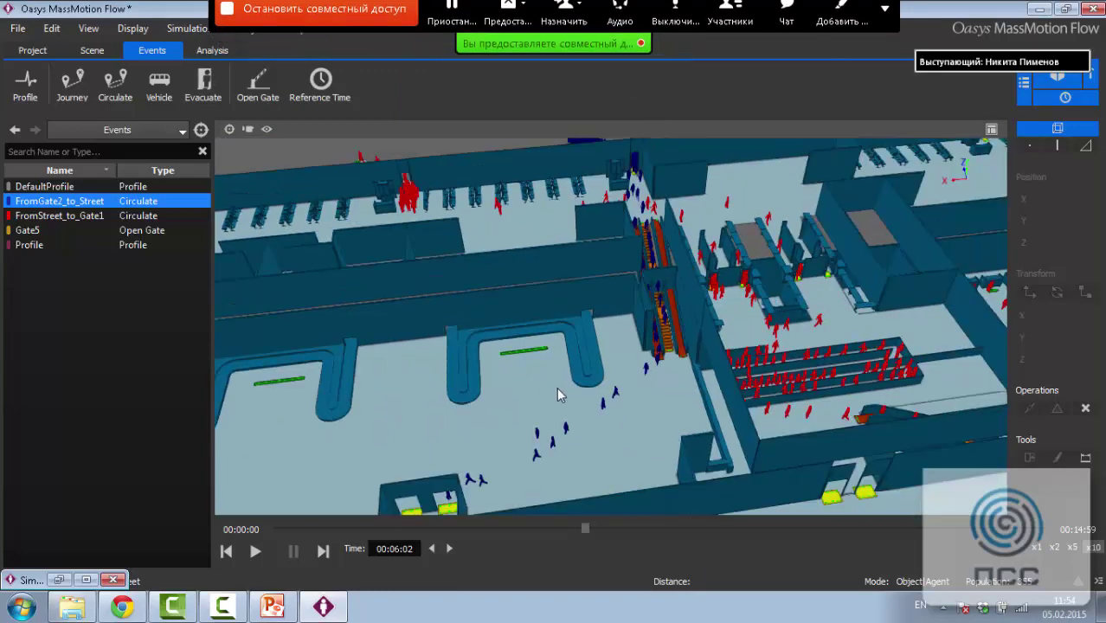
{"action": "middle_click_drag", "start_coordinate": [594, 392], "coordinate": [624, 400]}
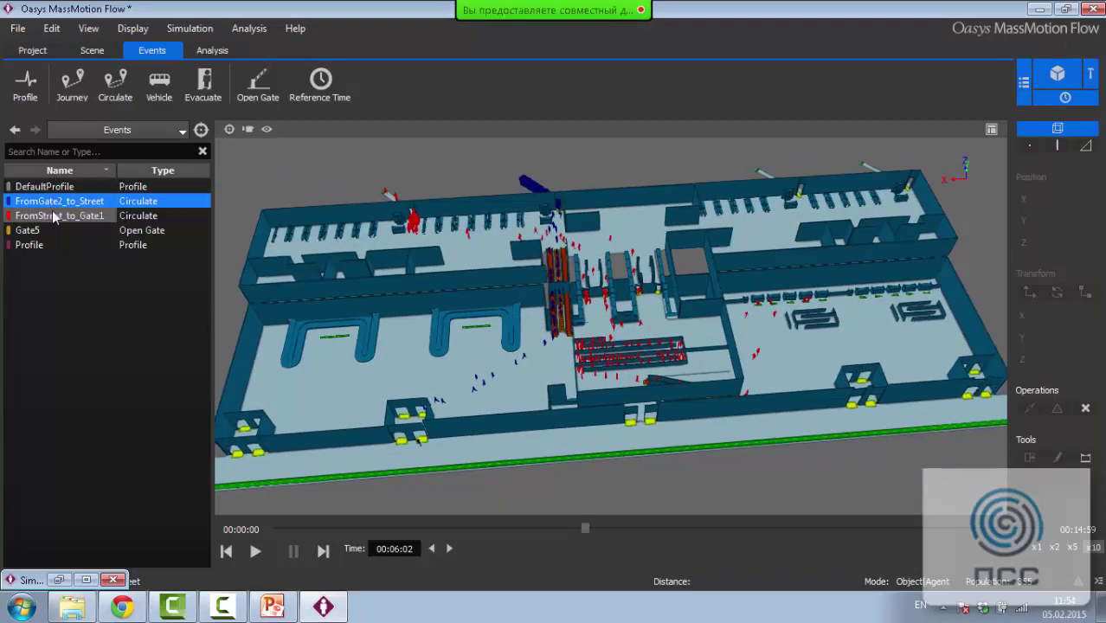
{"action": "left_click", "coordinate": [55, 216]}
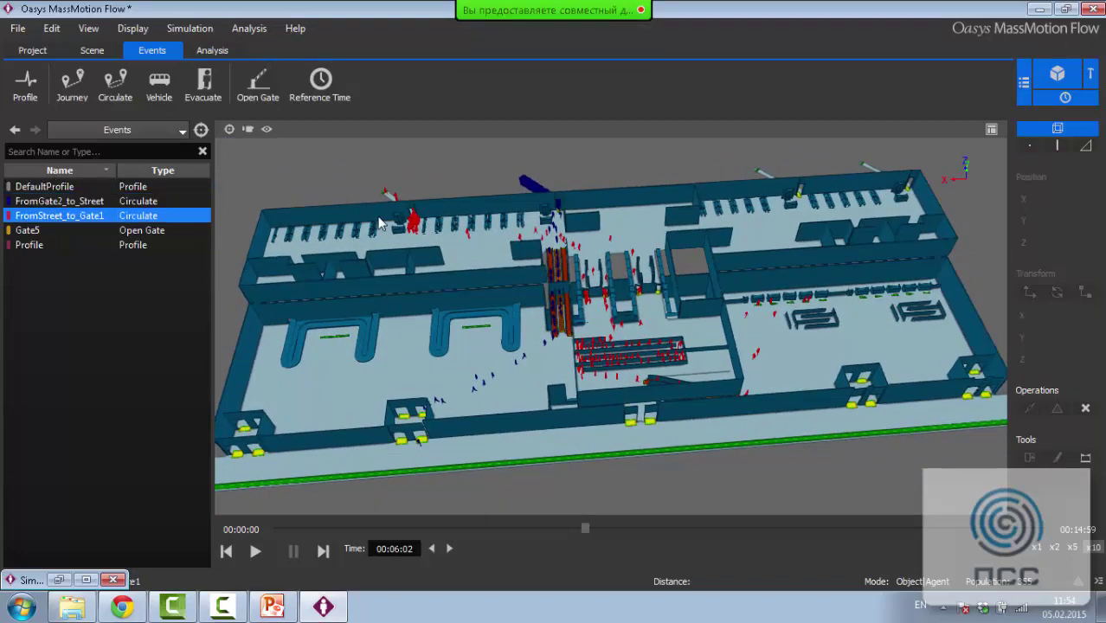
{"action": "scroll", "coordinate": [482, 239], "scroll_direction": "up", "scroll_amount": 2}
{"action": "scroll", "coordinate": [511, 316], "scroll_direction": "down", "scroll_amount": 3}
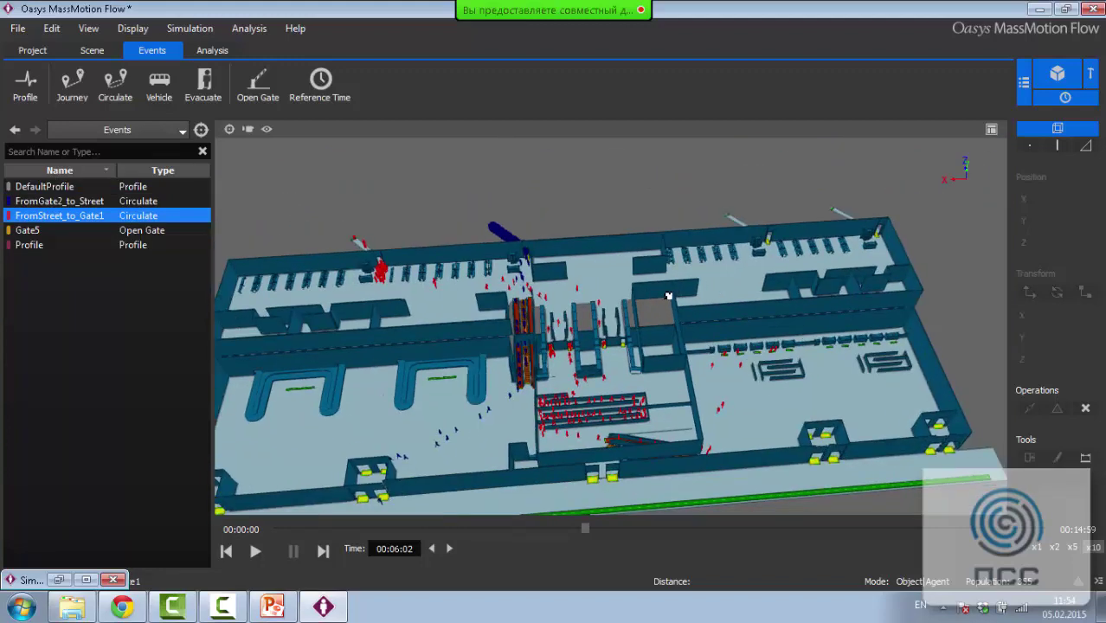
{"action": "scroll", "coordinate": [763, 295], "scroll_direction": "up", "scroll_amount": 2}
{"action": "middle_click_drag", "start_coordinate": [827, 253], "coordinate": [692, 265]}
{"action": "middle_click_drag", "start_coordinate": [790, 261], "coordinate": [1015, 234]}
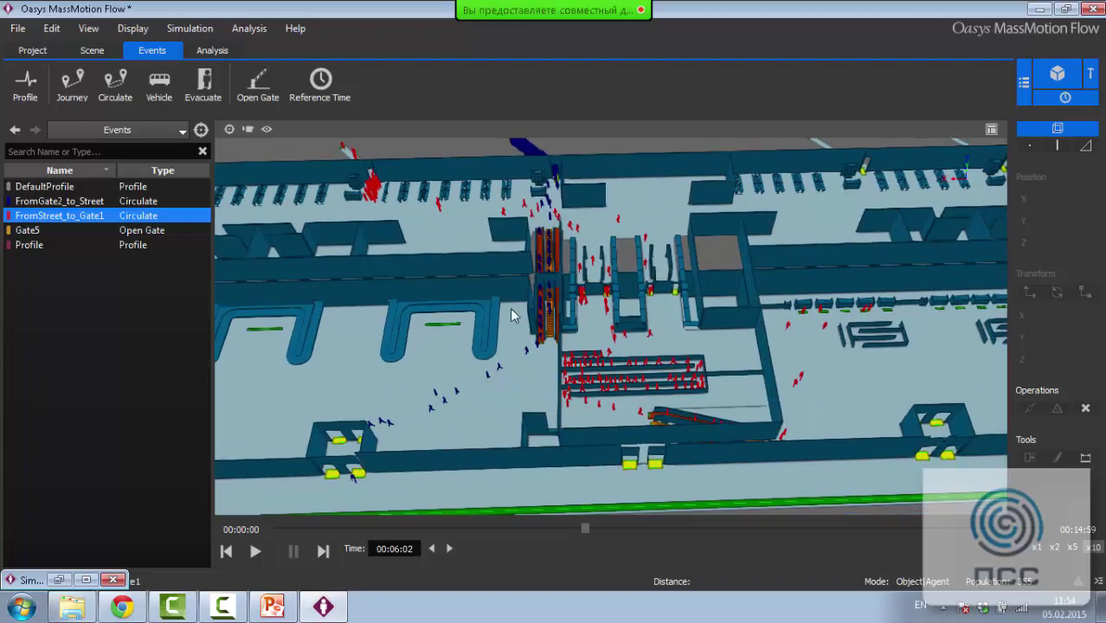
Duplicate the FromGate2_to_Street event
{"action": "left_click", "coordinate": [86, 201]}
{"action": "right_click", "coordinate": [88, 201]}
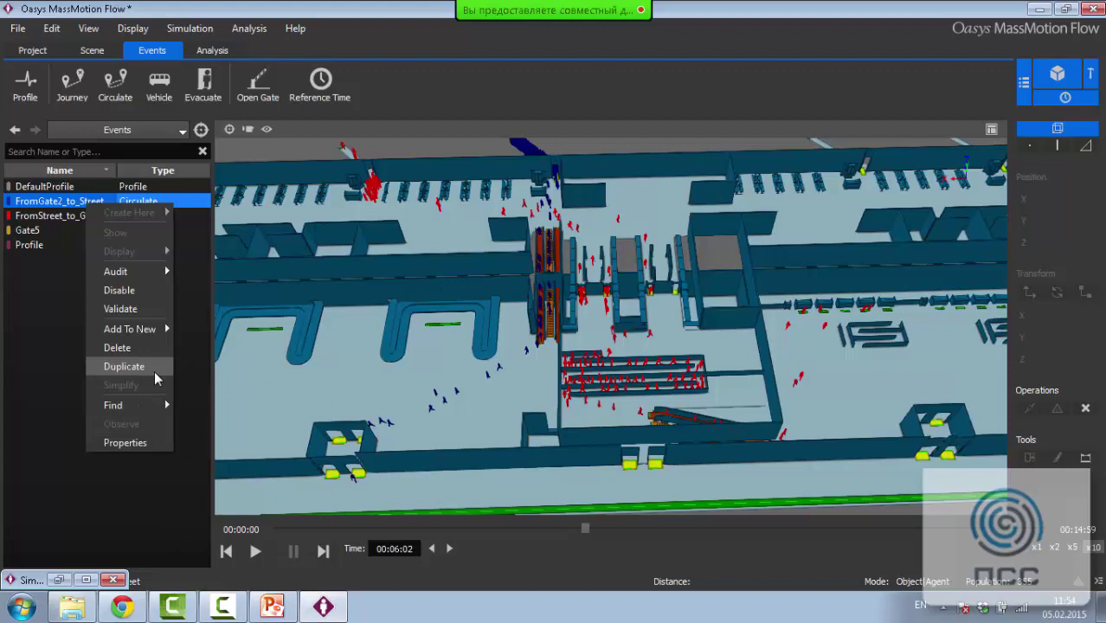
{"action": "left_click", "coordinate": [124, 366]}
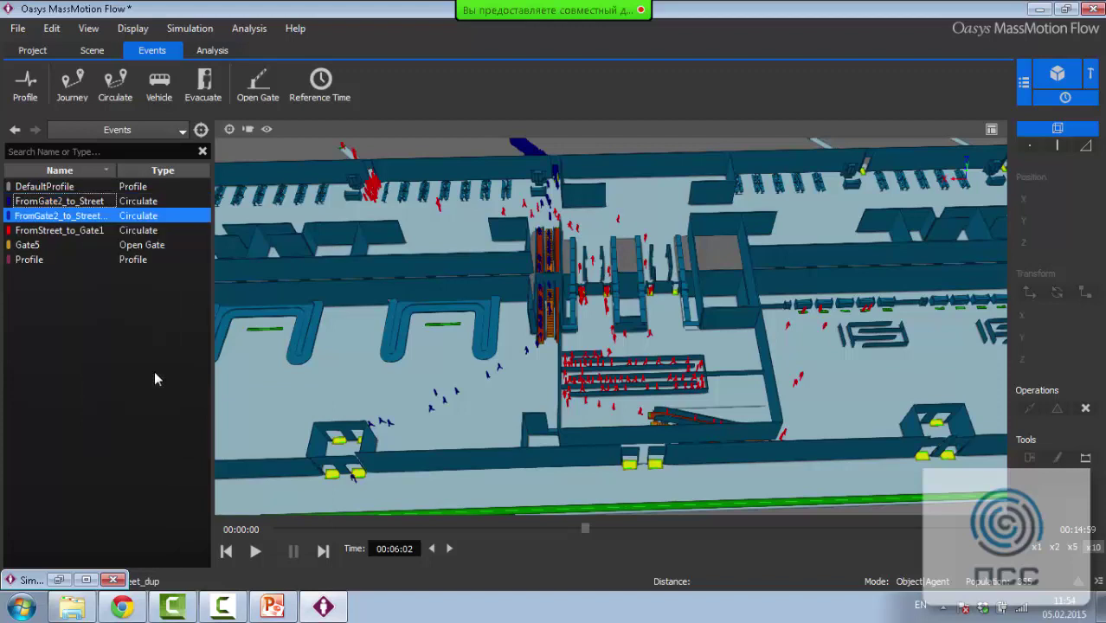
Change the colour of the duplicated FromGate2_to_Street event to dark green
{"action": "double_click", "coordinate": [71, 218]}
{"action": "left_click", "coordinate": [425, 90]}
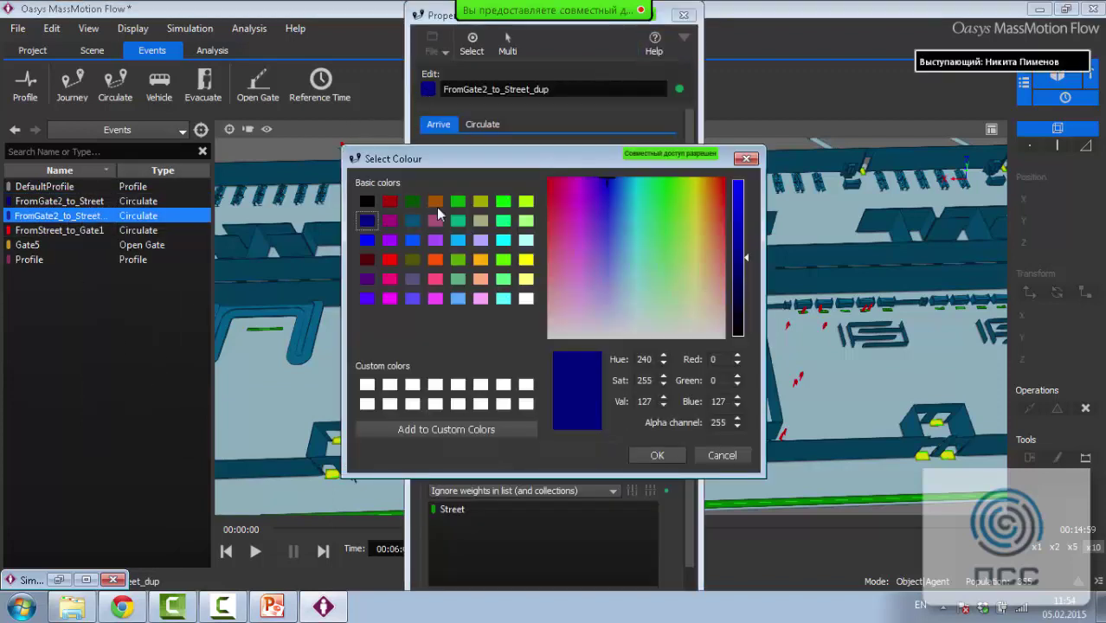
{"action": "left_click", "coordinate": [415, 203]}
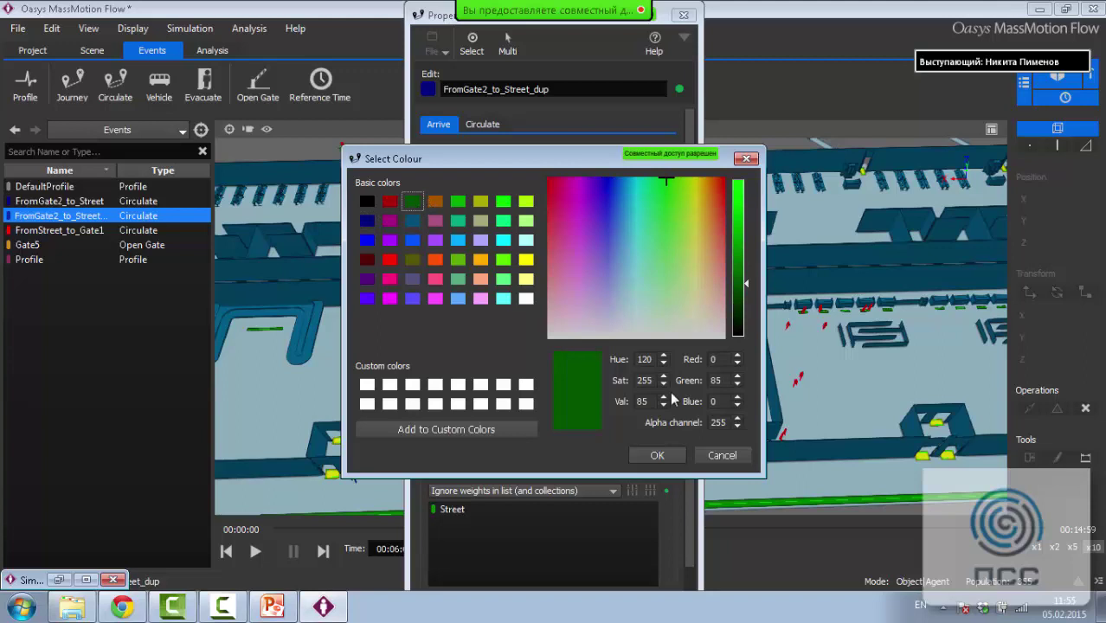
{"action": "left_click", "coordinate": [657, 455]}
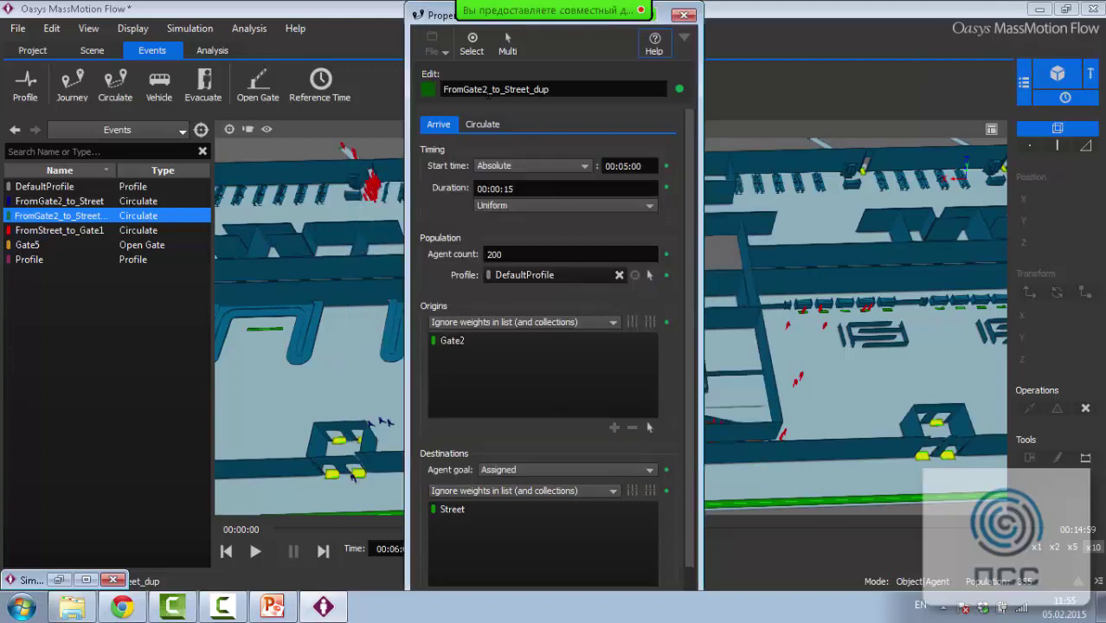
Rename the duplicated event to FromGate4_to_Street_dup and set its start time to 00:07:00
{"action": "left_click", "coordinate": [487, 94]}
{"action": "key", "text": "BackSpace"}
{"action": "type", "text": "4"}
Replace the origin portal Gate2 with Gate4 in the FromGate4_to_Street_dup event
{"action": "left_click", "coordinate": [650, 422]}
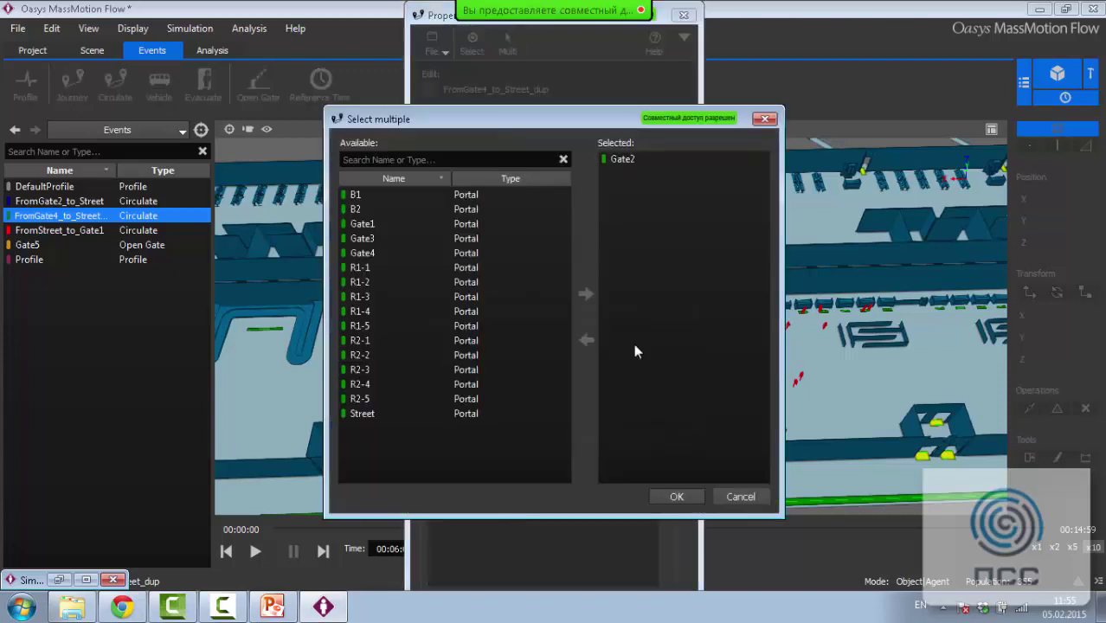
{"action": "left_click", "coordinate": [405, 251]}
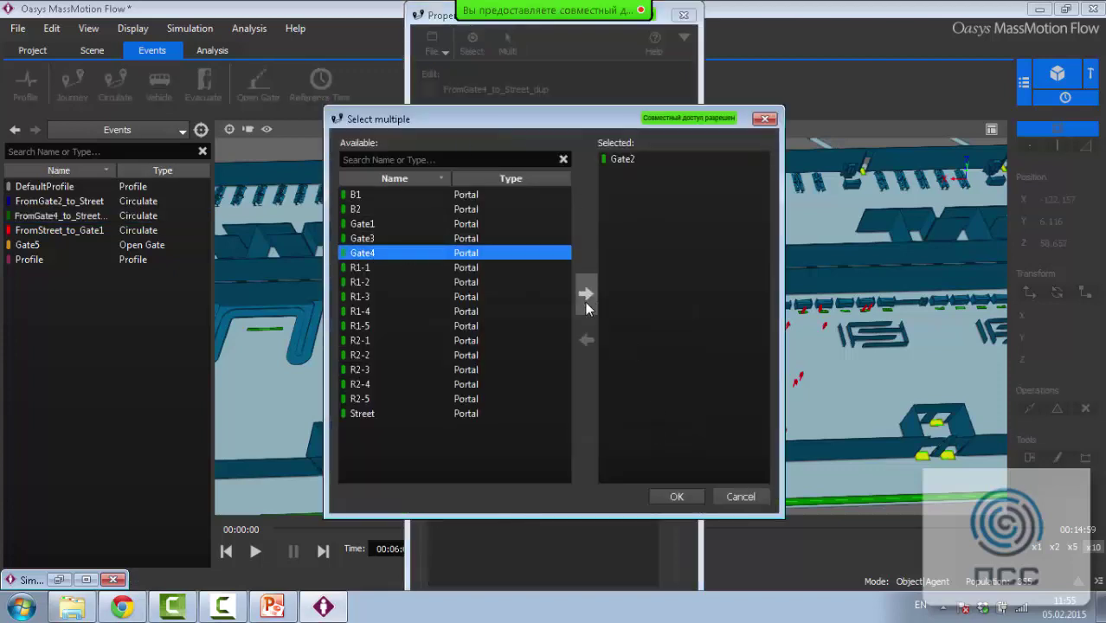
{"action": "left_click", "coordinate": [585, 295]}
{"action": "left_click", "coordinate": [622, 158]}
{"action": "left_click", "coordinate": [586, 339]}
{"action": "left_click", "coordinate": [658, 496]}
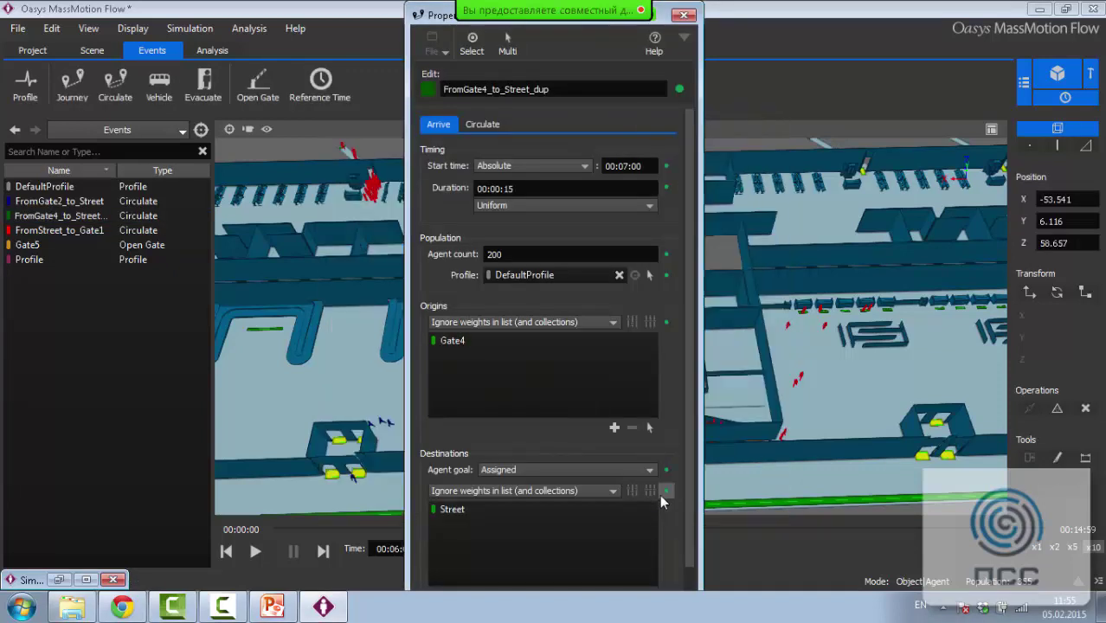
{"action": "scroll", "coordinate": [697, 362], "scroll_direction": "down", "scroll_amount": 1}
{"action": "scroll", "coordinate": [697, 362], "scroll_direction": "up", "scroll_amount": 1}
Replace circulation portal B1 with B2 in the FromGate4_to_Street_dup event and close its properties
{"action": "left_click", "coordinate": [494, 128]}
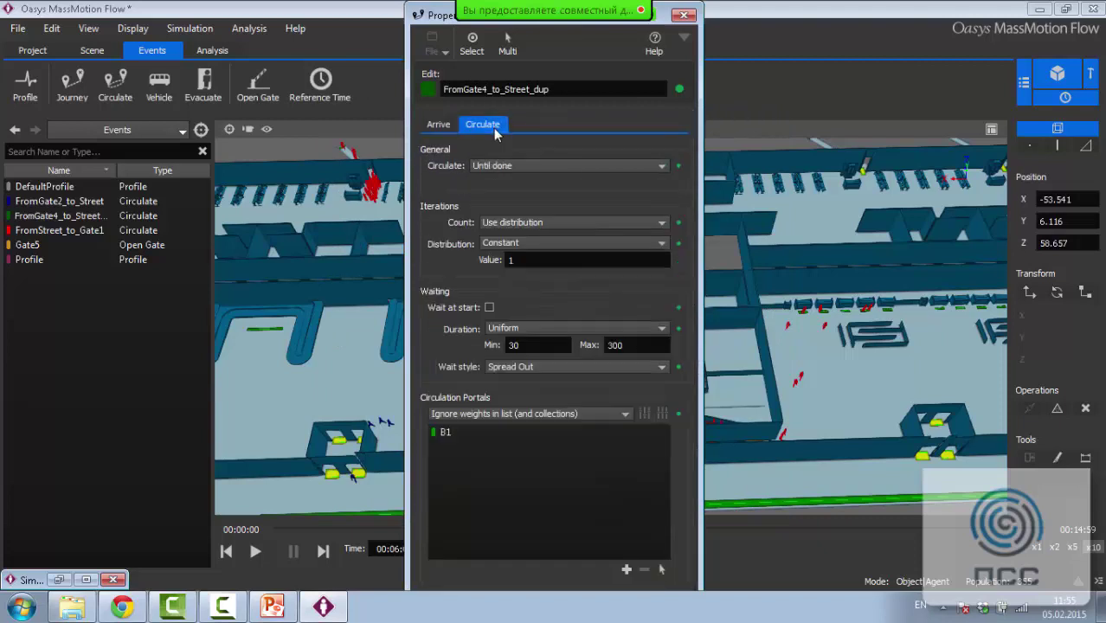
{"action": "left_click", "coordinate": [491, 435]}
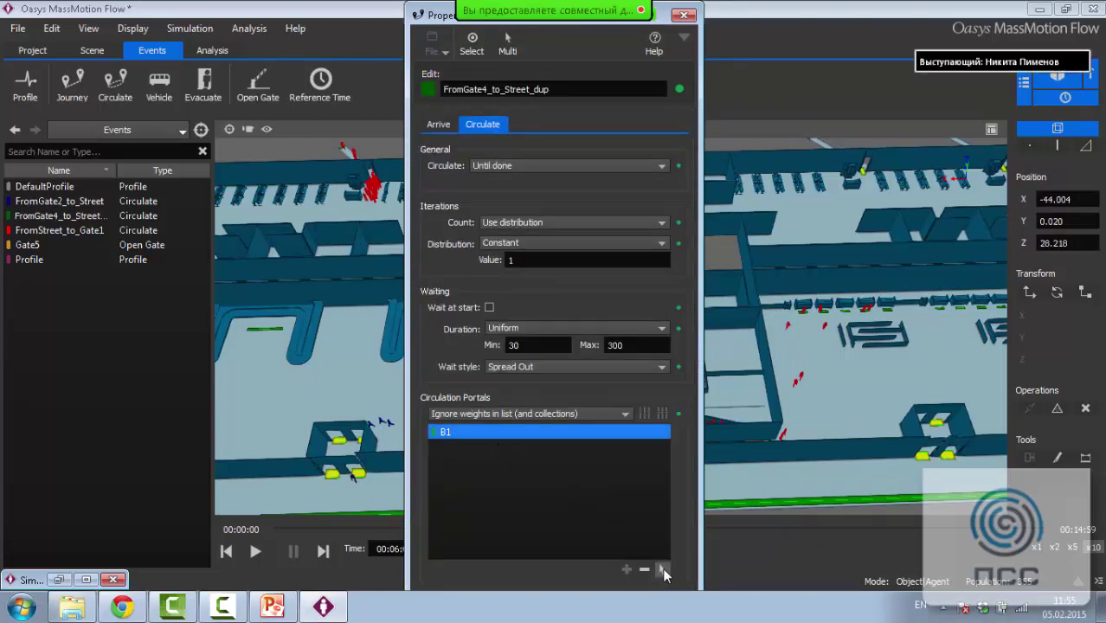
{"action": "left_click", "coordinate": [662, 569]}
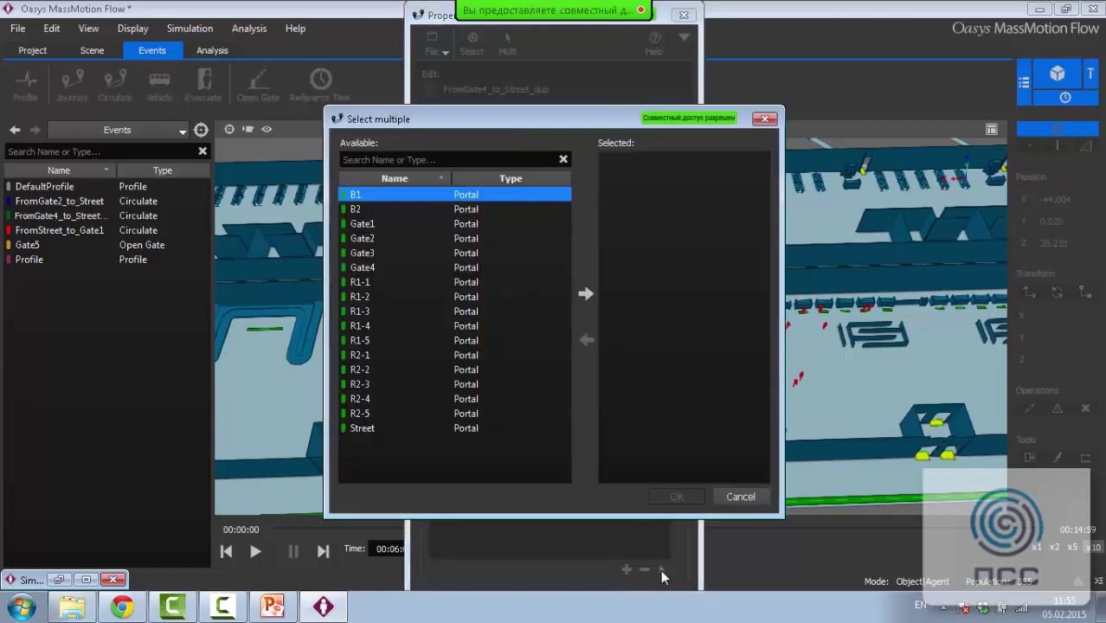
{"action": "left_click", "coordinate": [391, 210]}
{"action": "left_click", "coordinate": [586, 294]}
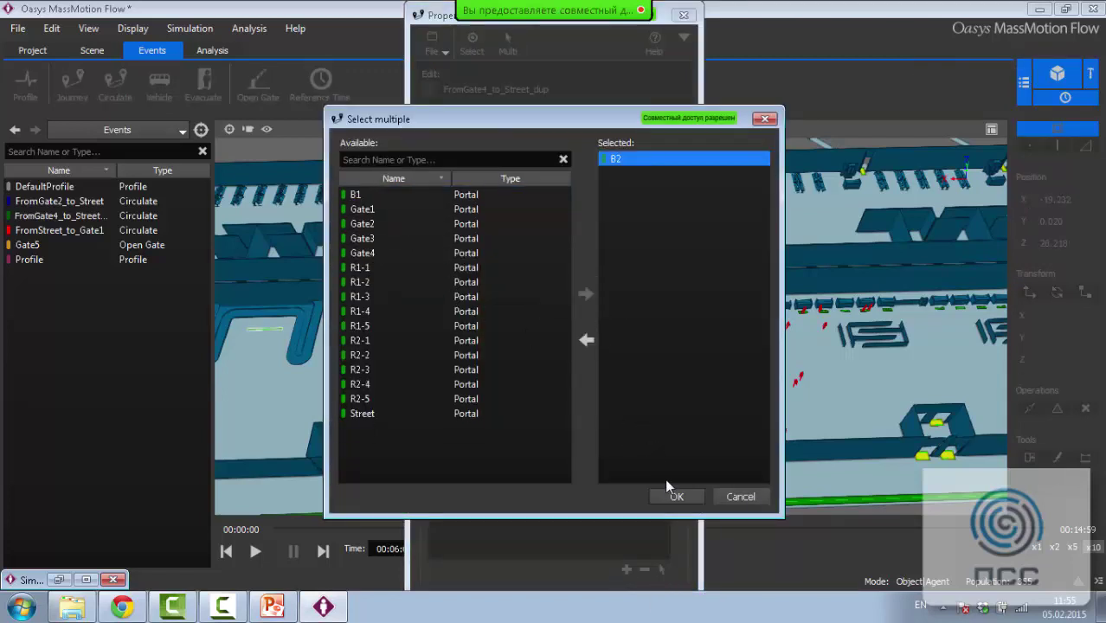
{"action": "left_click", "coordinate": [671, 495]}
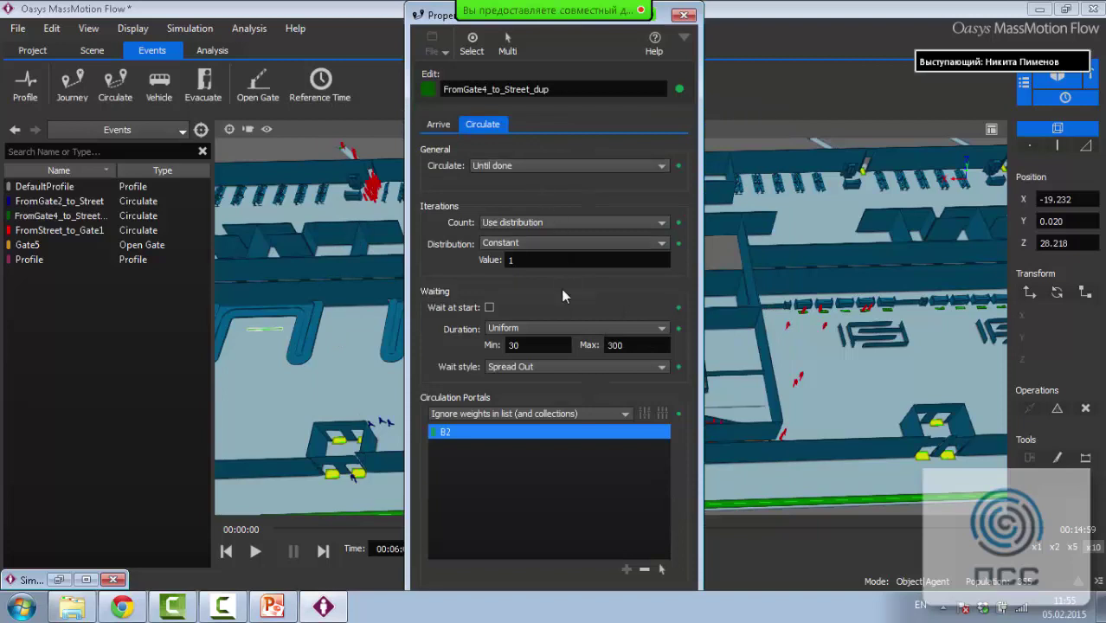
{"action": "mouse_move", "coordinate": [594, 17]}
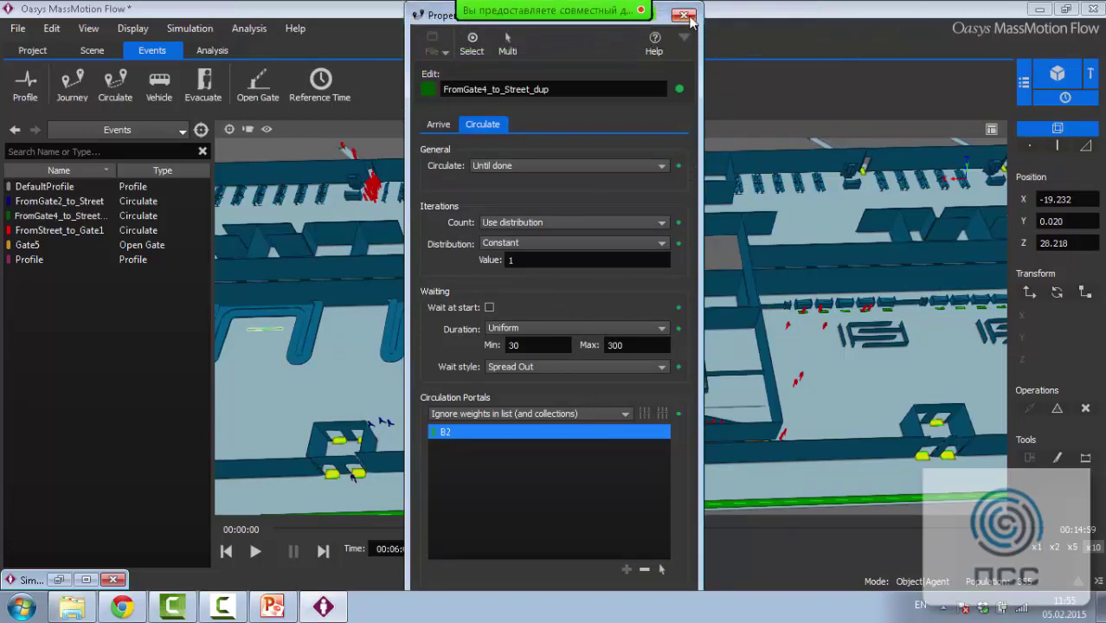
{"action": "left_click", "coordinate": [686, 16]}
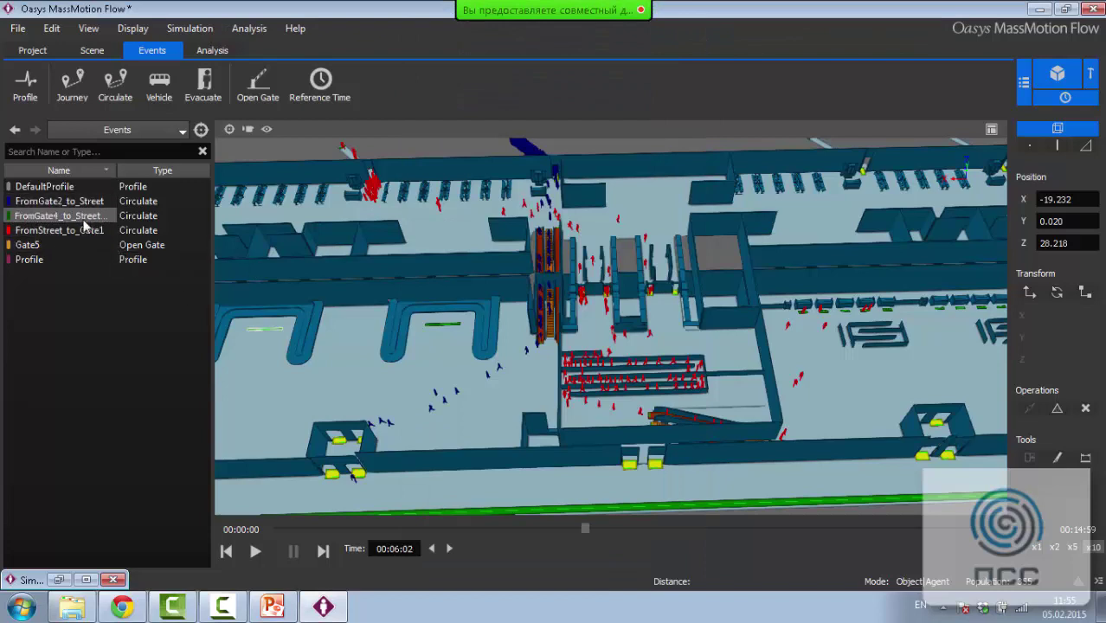
Duplicate the FromStreet_to_Gate1 event and set the copy's colour to orange
{"action": "right_click", "coordinate": [87, 229]}
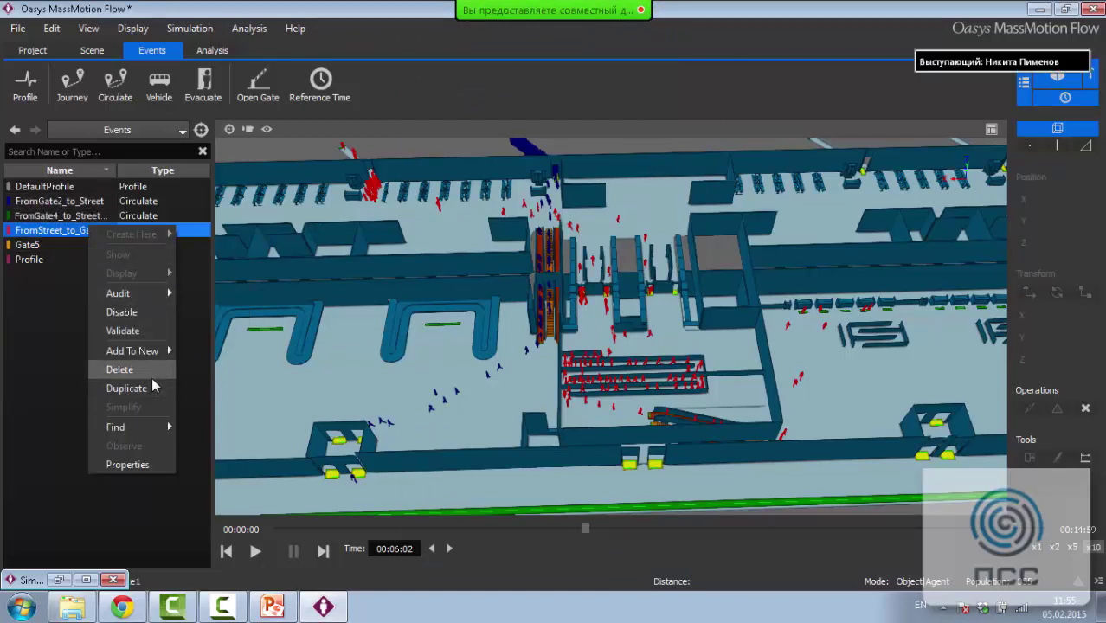
{"action": "left_click", "coordinate": [153, 386]}
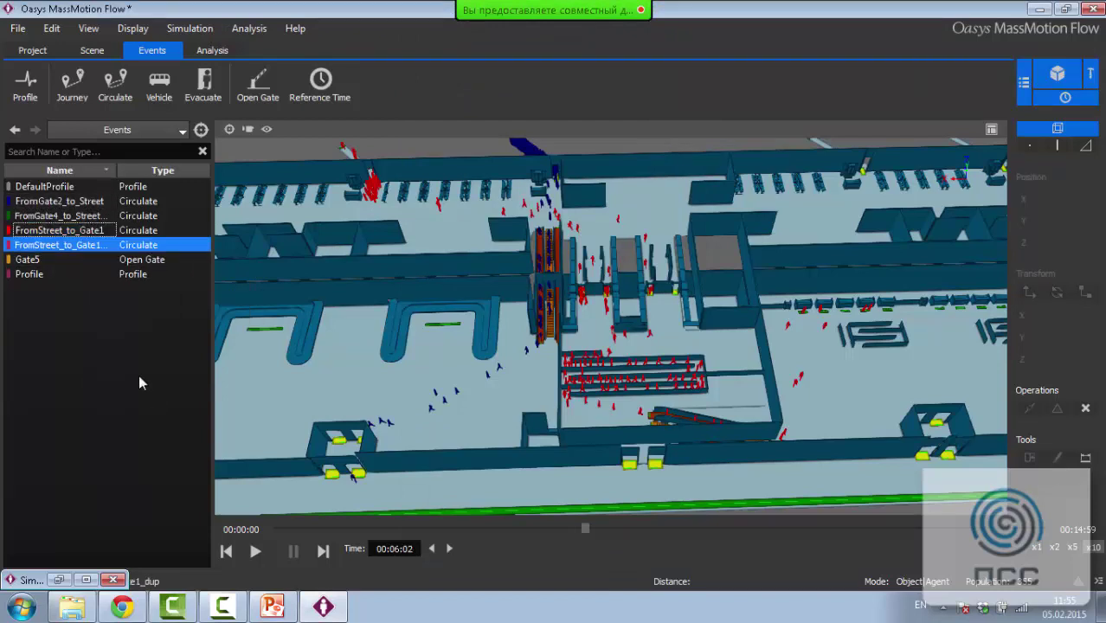
{"action": "left_click", "coordinate": [427, 89]}
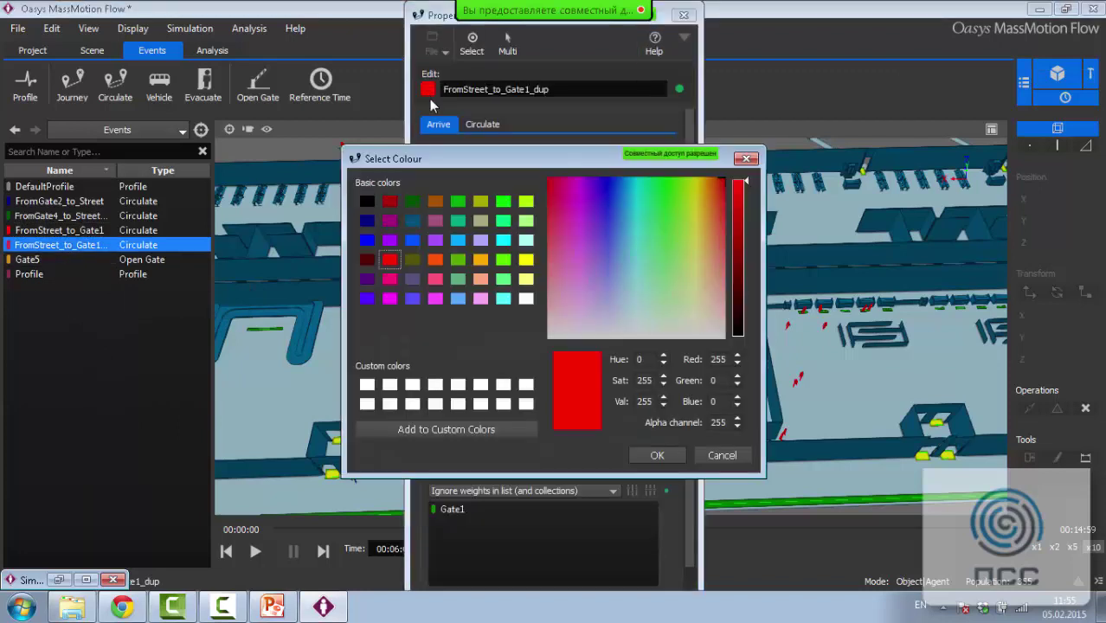
{"action": "left_click", "coordinate": [481, 259]}
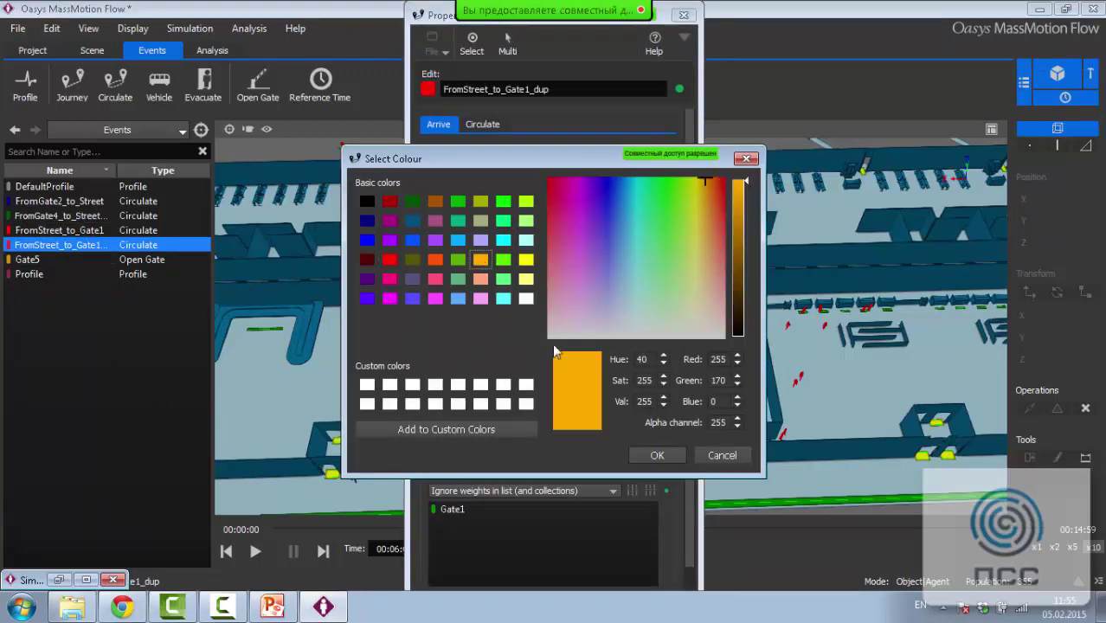
{"action": "left_click", "coordinate": [641, 457]}
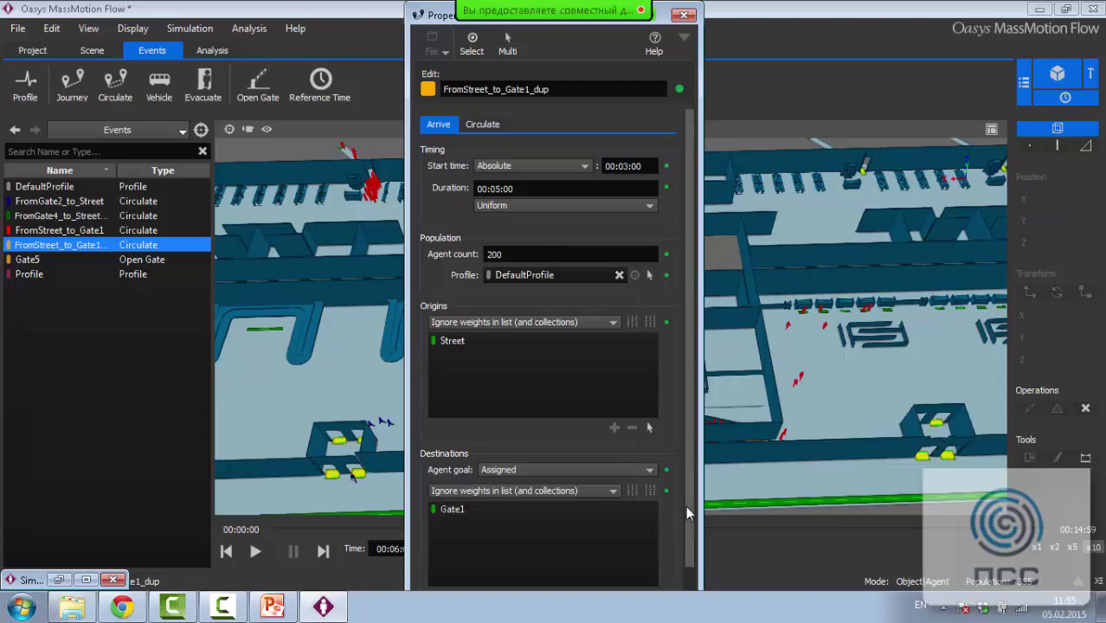
Replace the destination portal Gate1 with Gate3 in the duplicated FromStreet_to_Gate1 event
{"action": "scroll", "coordinate": [675, 536], "scroll_direction": "down", "scroll_amount": 1}
{"action": "left_click", "coordinate": [649, 570]}
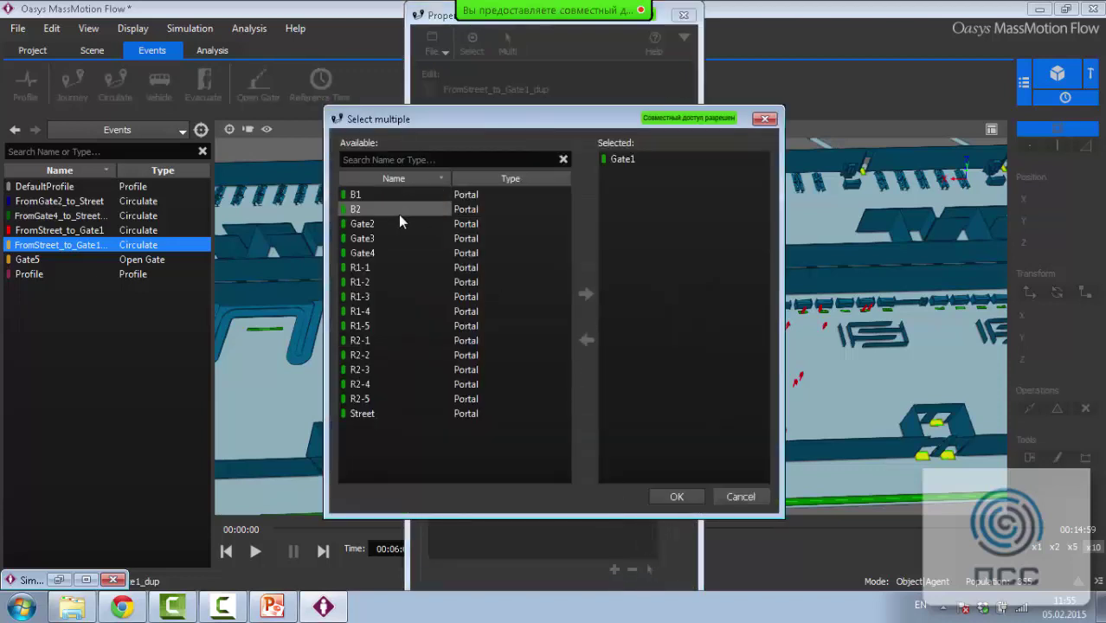
{"action": "left_click", "coordinate": [614, 160]}
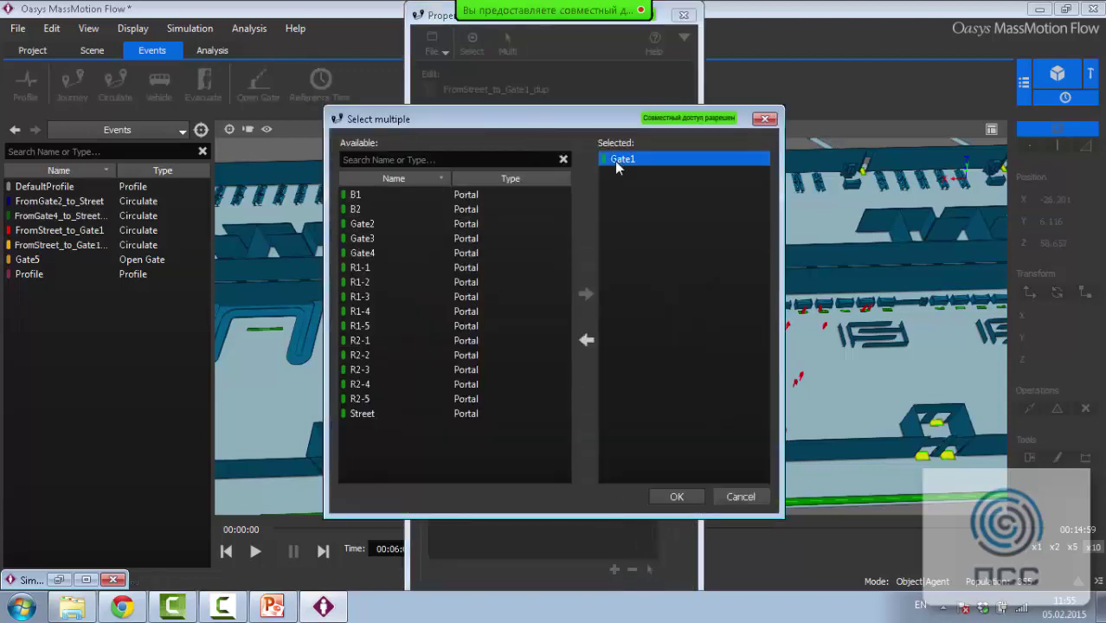
{"action": "left_click", "coordinate": [580, 343]}
{"action": "left_click", "coordinate": [398, 253]}
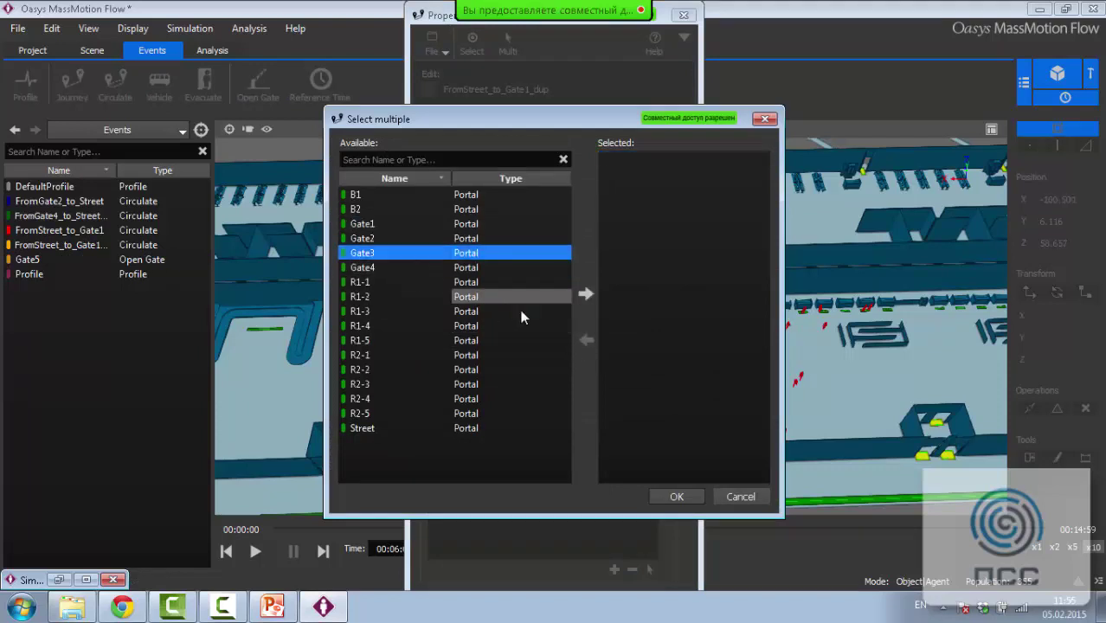
{"action": "left_click", "coordinate": [584, 294]}
{"action": "left_click", "coordinate": [690, 497]}
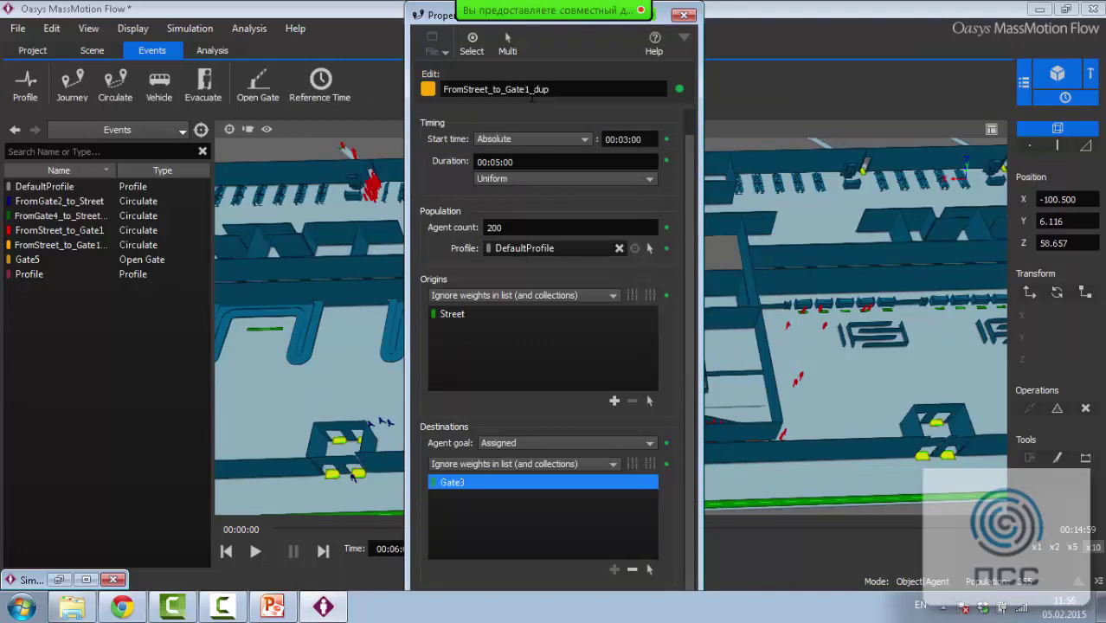
Rename the duplicated street event to FromStreet_to_Gate3
{"action": "key", "text": "BackSpace"}
{"action": "type", "text": "3"}
{"action": "key", "text": "End"}
{"action": "key", "text": "shift+Left"}
{"action": "key", "text": "shift+Left"}
{"action": "key", "text": "shift+Left"}
{"action": "key", "text": "shift+Left"}
{"action": "key", "text": "BackSpace"}
Set the circulation iterations of FromStreet_to_Gate3 to use a Constant distribution with a value of 1
{"action": "scroll", "coordinate": [693, 165], "scroll_direction": "up", "scroll_amount": 2}
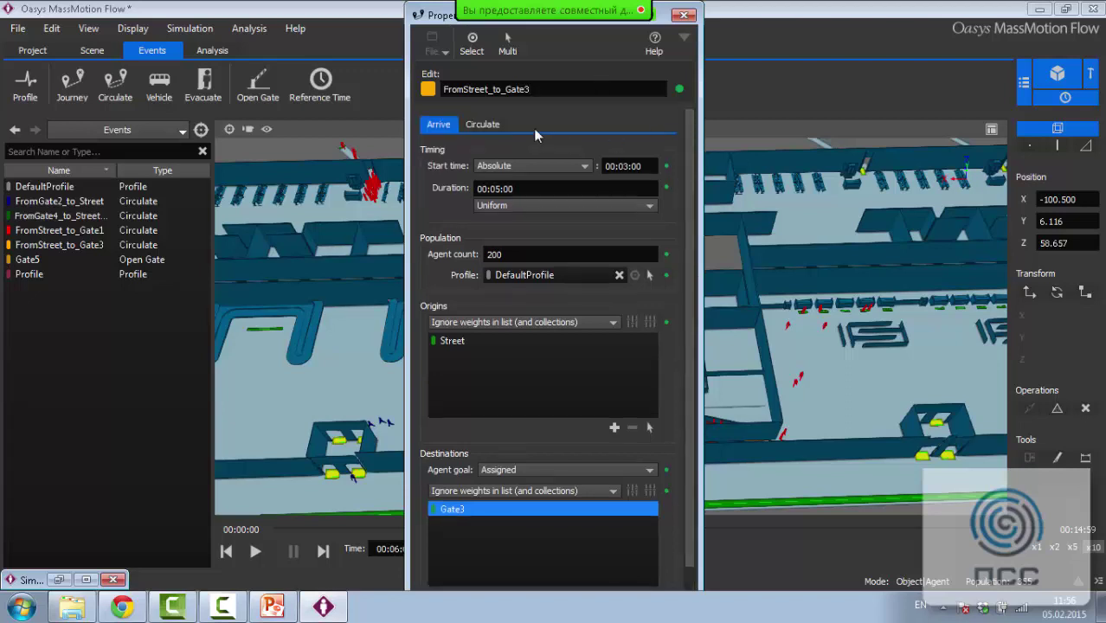
{"action": "left_click", "coordinate": [501, 124]}
{"action": "left_click", "coordinate": [618, 478]}
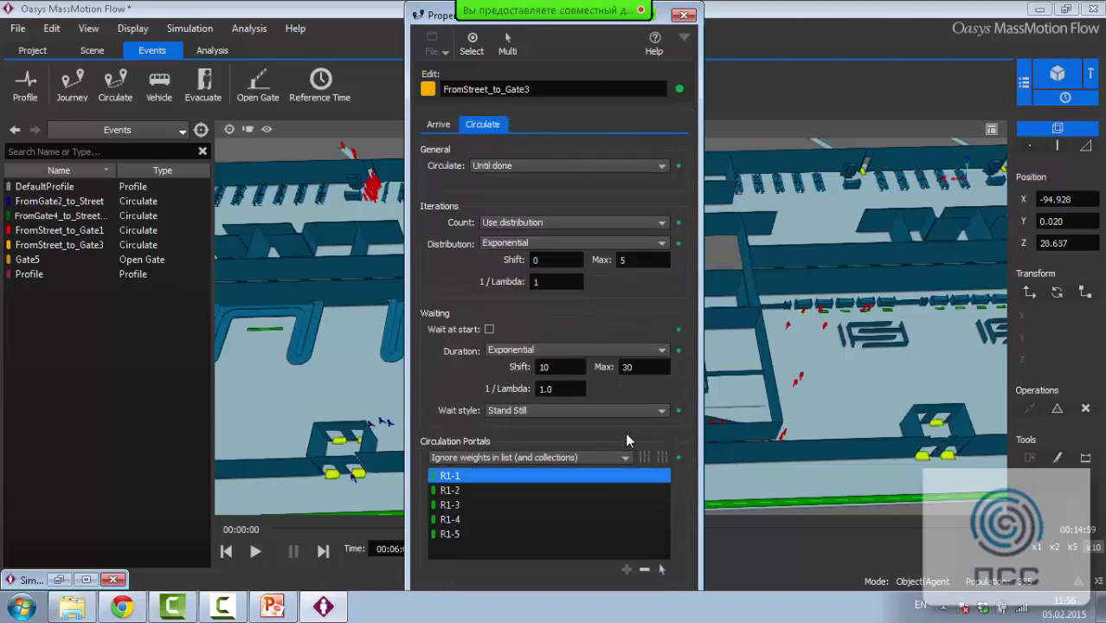
{"action": "left_click", "coordinate": [578, 222]}
{"action": "left_click", "coordinate": [579, 238]}
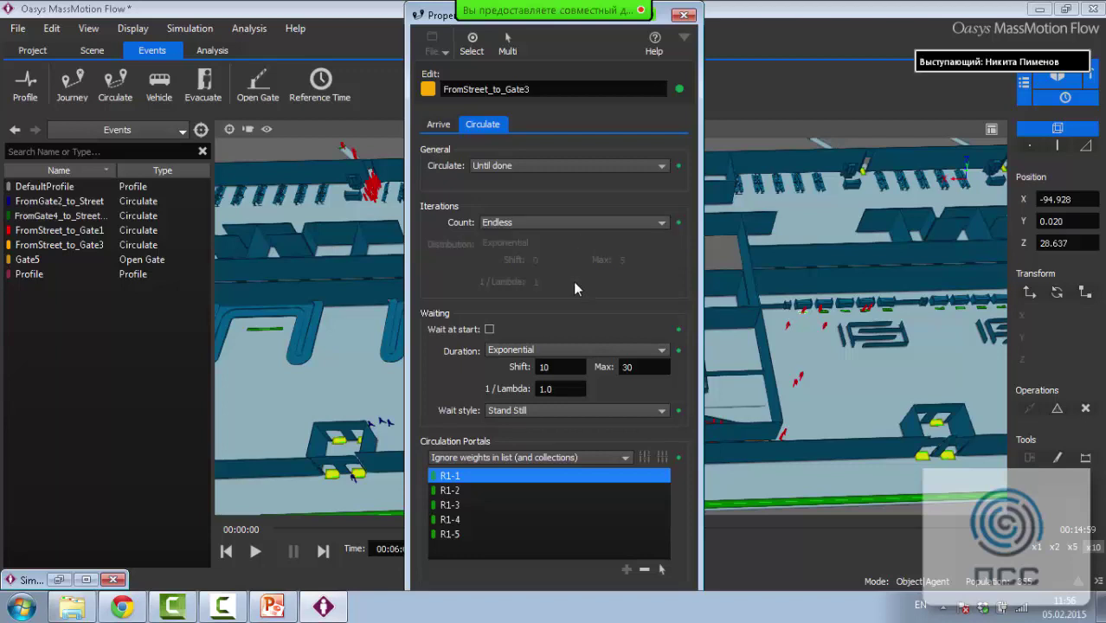
{"action": "left_click", "coordinate": [563, 221]}
{"action": "left_click", "coordinate": [556, 248]}
{"action": "left_click", "coordinate": [559, 244]}
{"action": "left_click", "coordinate": [570, 310]}
{"action": "left_click", "coordinate": [547, 245]}
{"action": "left_click", "coordinate": [544, 257]}
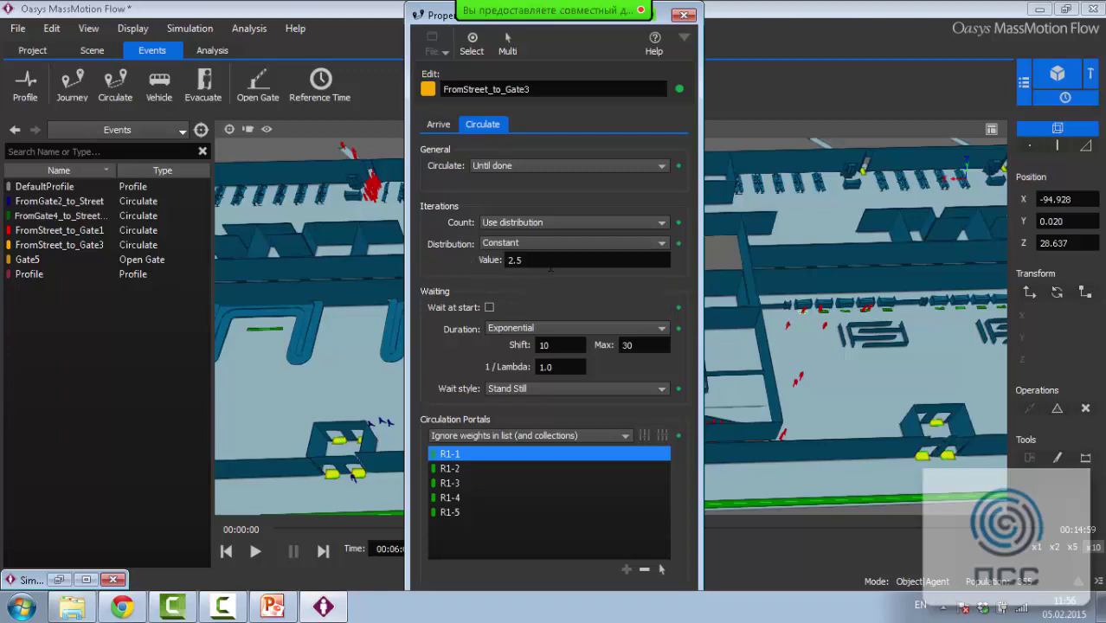
Set the waiting duration of the FromStreet_to_Gate3 event to Constant with a value of 20
{"action": "left_click", "coordinate": [606, 434]}
{"action": "left_click", "coordinate": [602, 432]}
{"action": "left_click", "coordinate": [534, 329]}
{"action": "left_click", "coordinate": [532, 342]}
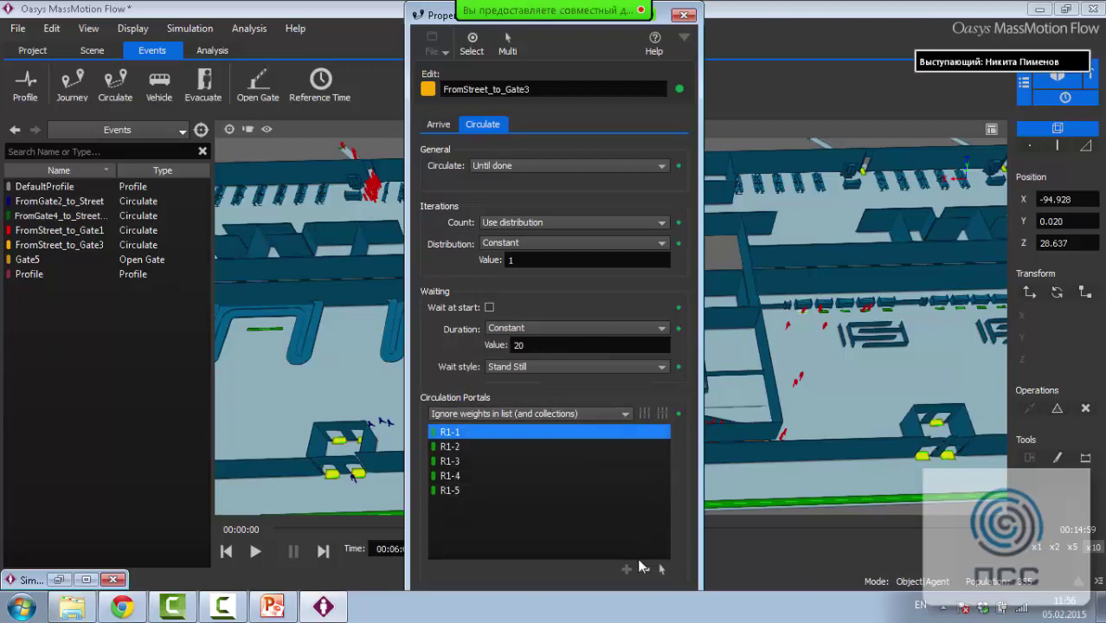
Remove circulation portals R1-1 through R1-5 from the FromStreet_to_Gate3 event
{"action": "left_click", "coordinate": [492, 433]}
{"action": "key", "text": "shift+Down"}
{"action": "key", "text": "shift+Down"}
{"action": "key", "text": "shift+Down"}
{"action": "key", "text": "shift+Down"}
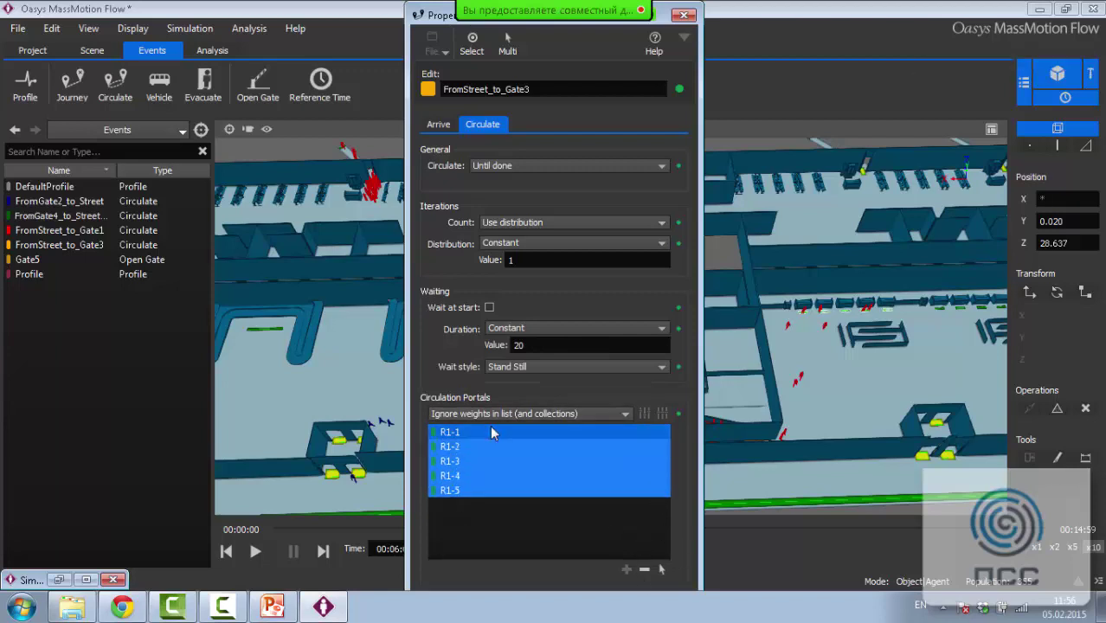
{"action": "left_click", "coordinate": [644, 569]}
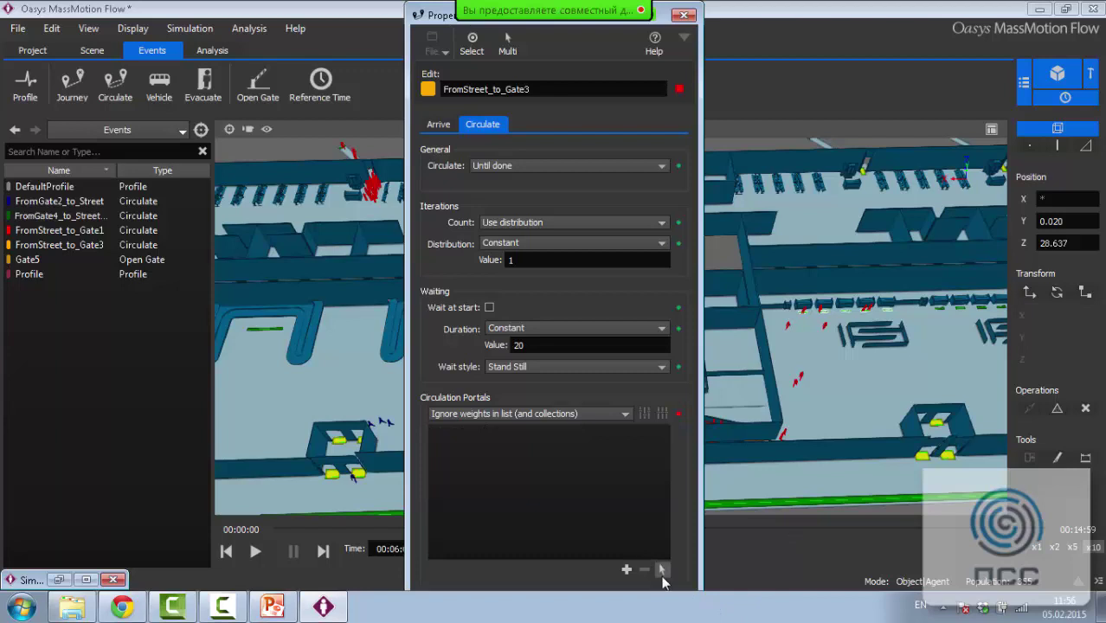
Add portals R2-1 through R2-5 as circulation portals of FromStreet_to_Gate3 and close its properties
{"action": "left_click", "coordinate": [661, 573]}
{"action": "left_click", "coordinate": [428, 354]}
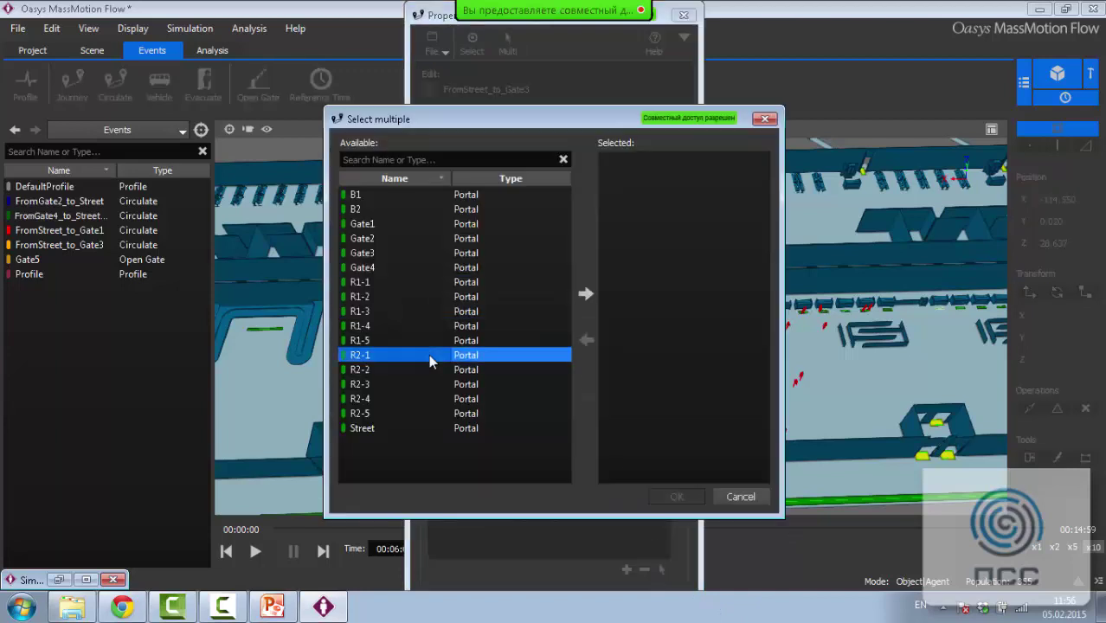
{"action": "key", "text": "shift+Down"}
{"action": "key", "text": "shift+Down"}
{"action": "key", "text": "shift+Down"}
{"action": "key", "text": "shift+Down"}
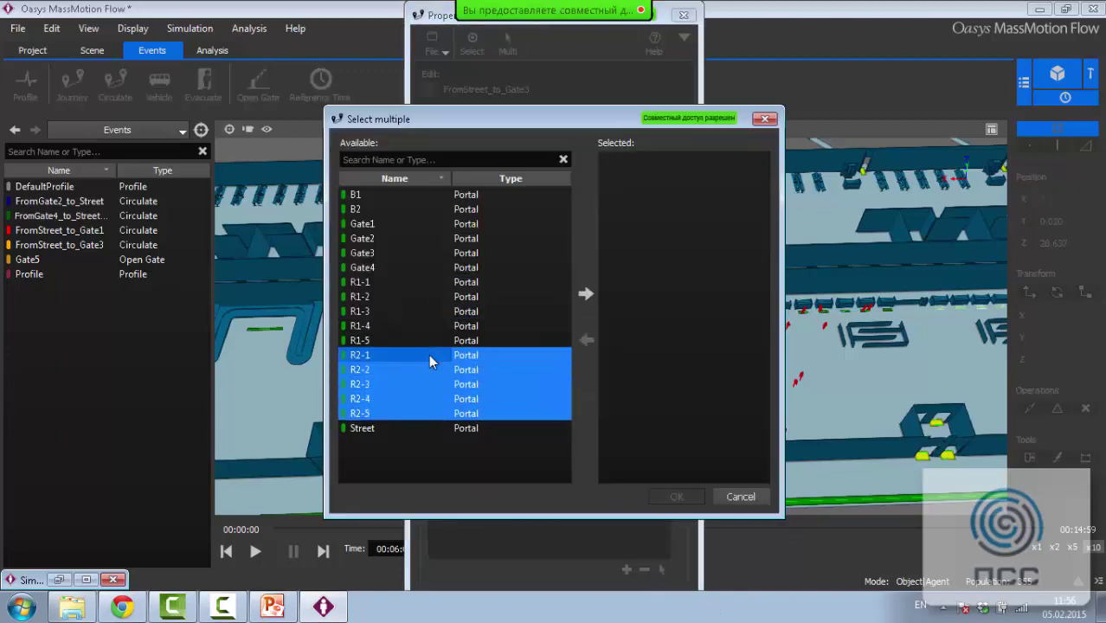
{"action": "left_click", "coordinate": [587, 294]}
{"action": "left_click", "coordinate": [676, 495]}
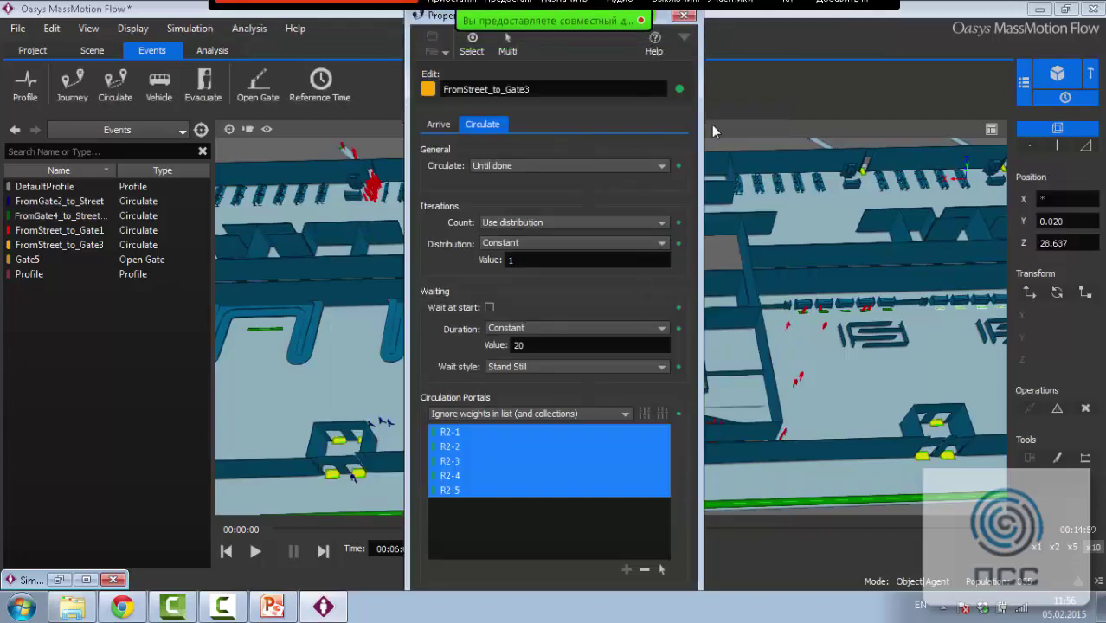
{"action": "left_click", "coordinate": [688, 10]}
Enable use as gate for LinkActor28, the link at the unconfigured boarding doorway, and set its cost of waiting to 0
{"action": "scroll", "coordinate": [262, 307], "scroll_direction": "down", "scroll_amount": 2}
{"action": "middle_click_drag", "start_coordinate": [813, 182], "coordinate": [760, 291]}
{"action": "scroll", "coordinate": [659, 409], "scroll_direction": "up", "scroll_amount": 3}
{"action": "middle_click_drag", "start_coordinate": [843, 375], "coordinate": [749, 307]}
{"action": "scroll", "coordinate": [749, 312], "scroll_direction": "up", "scroll_amount": 5}
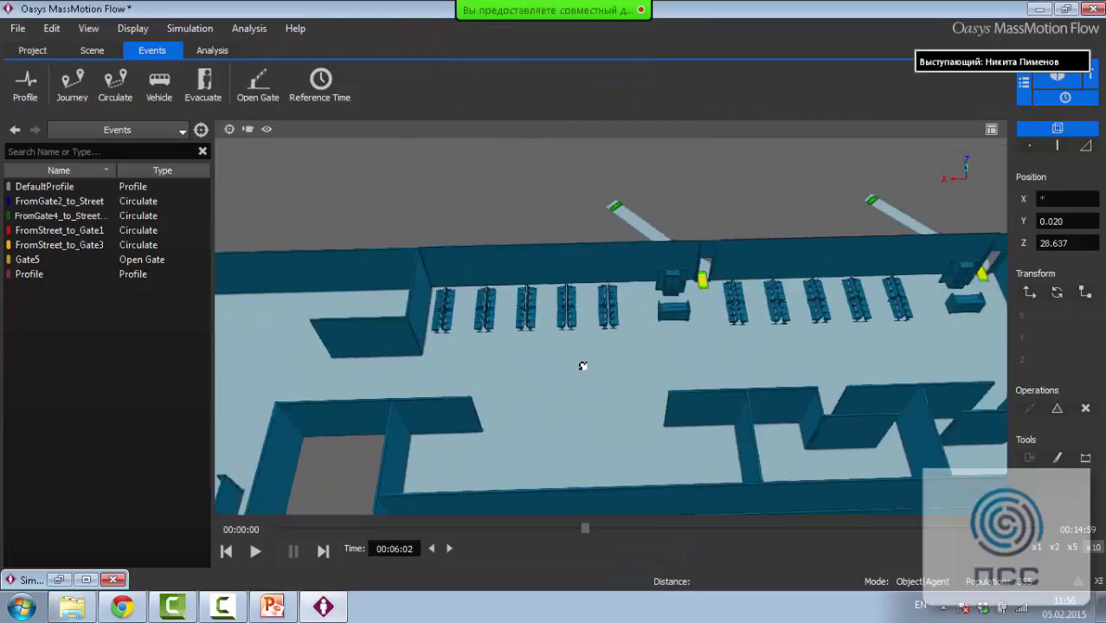
{"action": "left_click", "coordinate": [590, 323]}
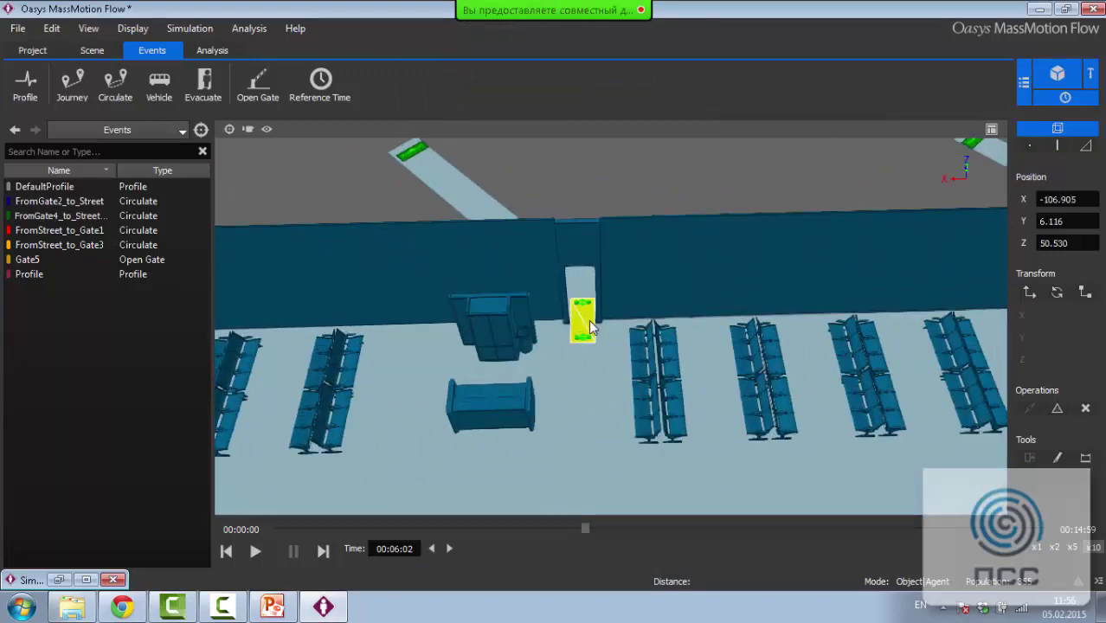
{"action": "right_click", "coordinate": [587, 318]}
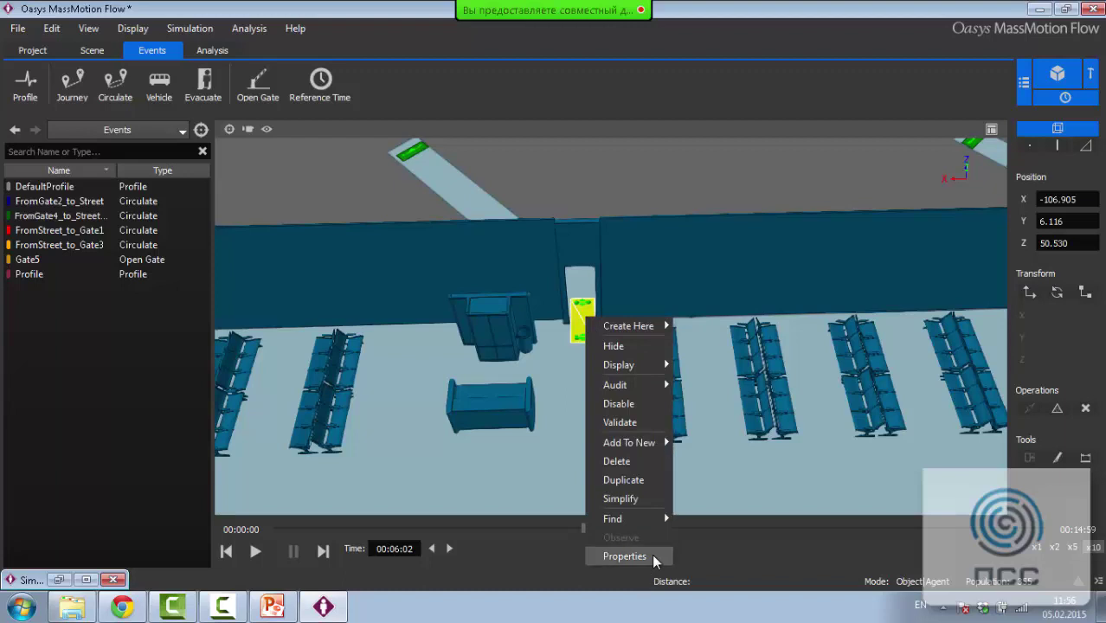
{"action": "left_click", "coordinate": [625, 556]}
{"action": "left_click", "coordinate": [487, 126]}
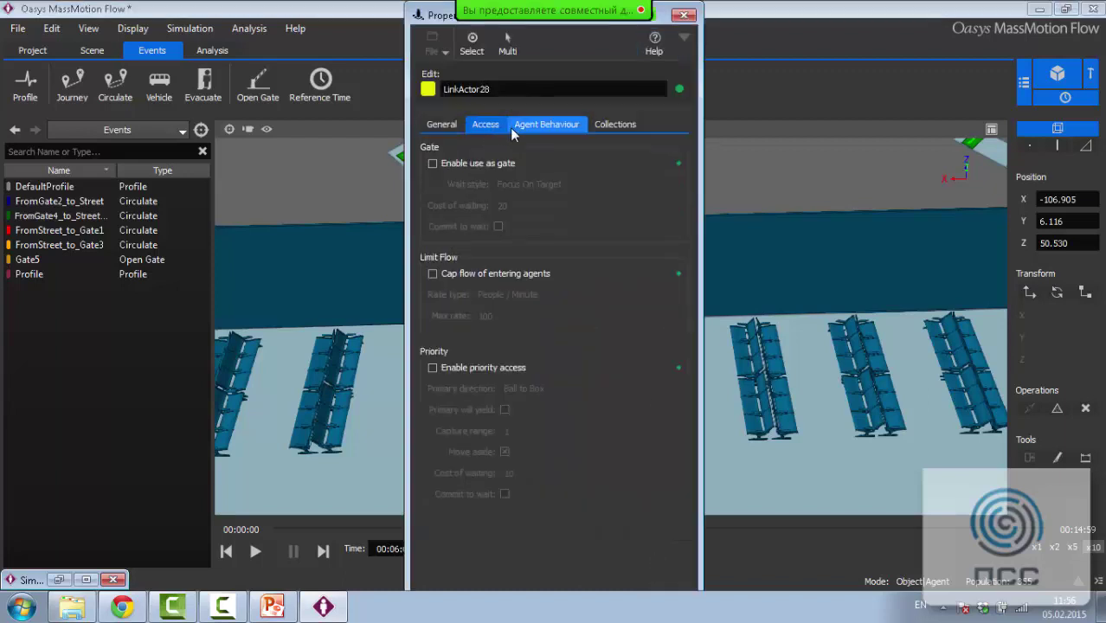
{"action": "left_click", "coordinate": [499, 164]}
{"action": "left_click_drag", "start_coordinate": [514, 206], "coordinate": [407, 194]}
{"action": "type", "text": "0"}
{"action": "left_click", "coordinate": [684, 16]}
Create a new Open Gate event and name it Gate6
{"action": "scroll", "coordinate": [619, 315], "scroll_direction": "down", "scroll_amount": 3}
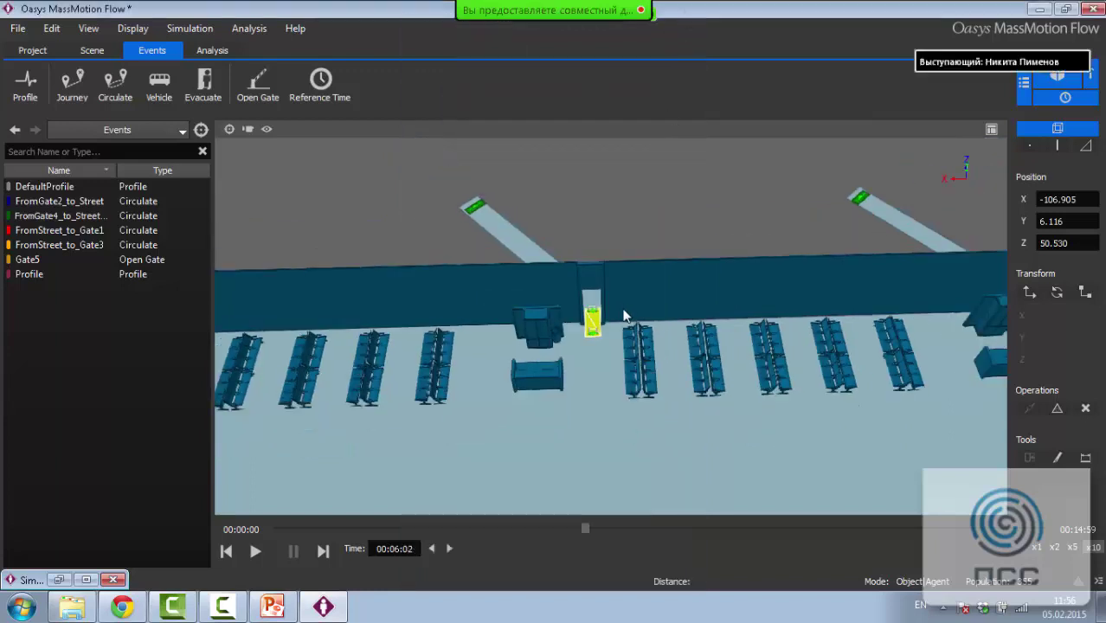
{"action": "middle_click_drag", "start_coordinate": [622, 315], "coordinate": [646, 297]}
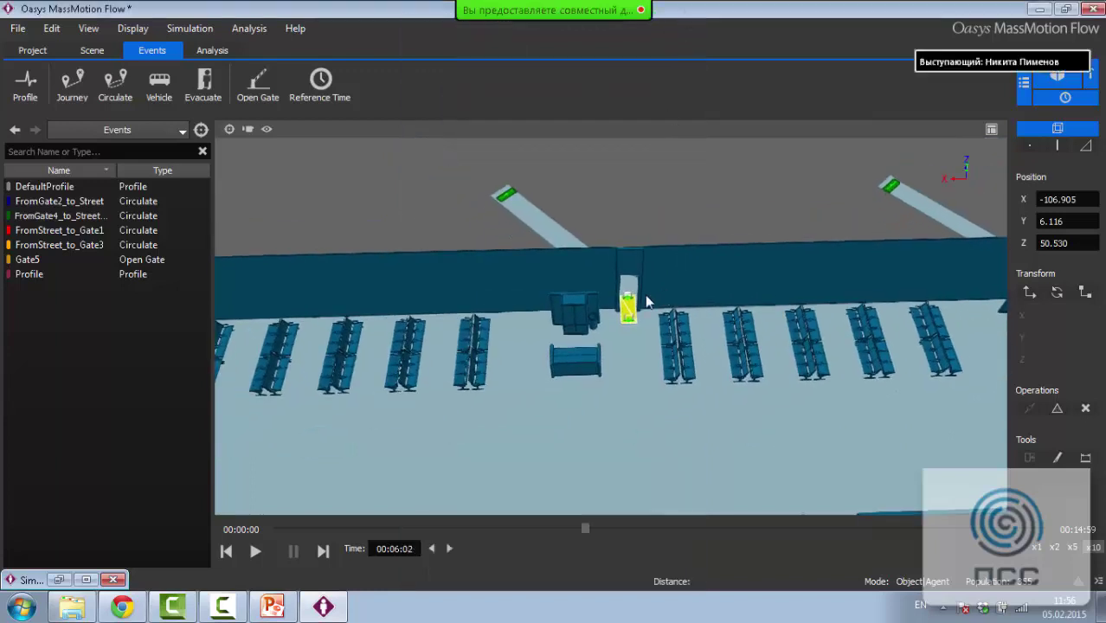
{"action": "left_click", "coordinate": [251, 91]}
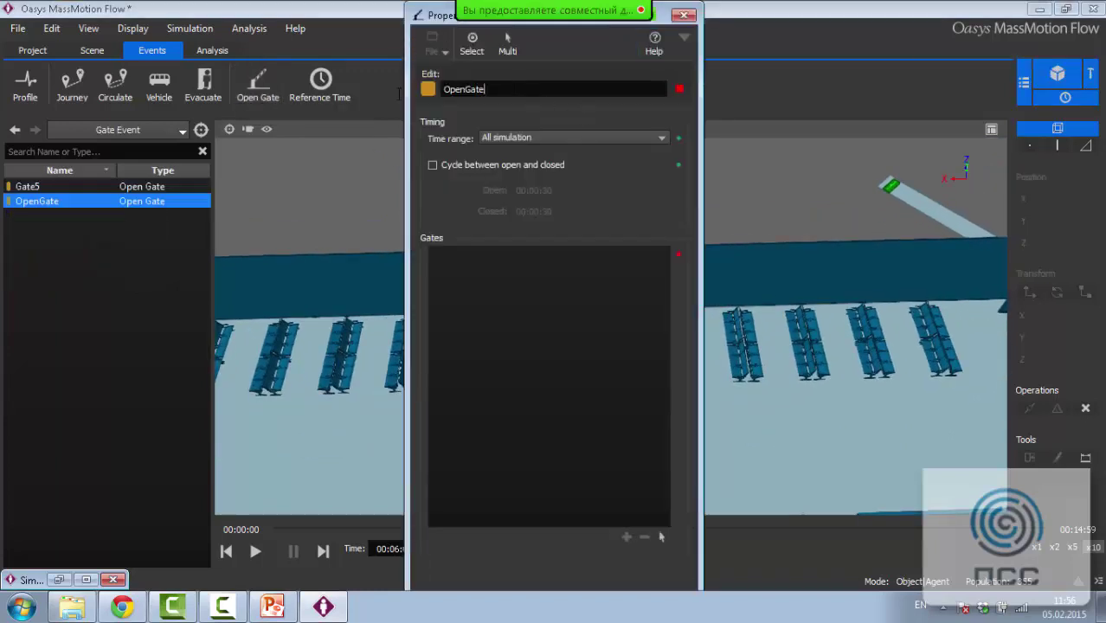
{"action": "key", "text": "ctrl+a"}
{"action": "type", "text": "Gate6"}
Assign LinkActor28 as the gate controlled by the Gate6 event
{"action": "left_click", "coordinate": [533, 274]}
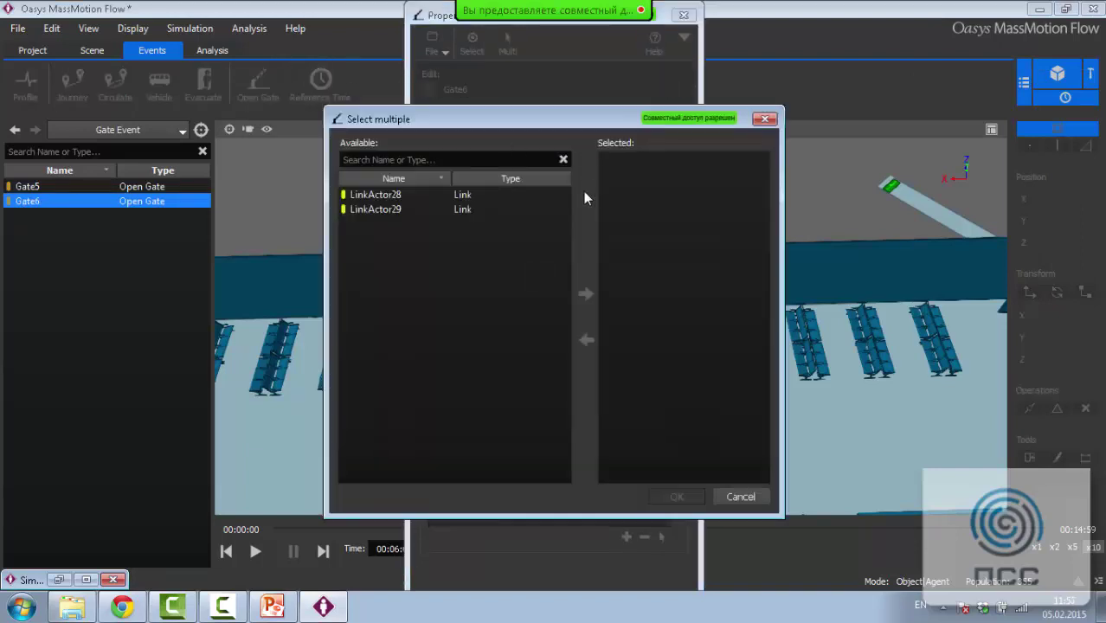
{"action": "left_click", "coordinate": [433, 209]}
{"action": "left_click", "coordinate": [432, 194]}
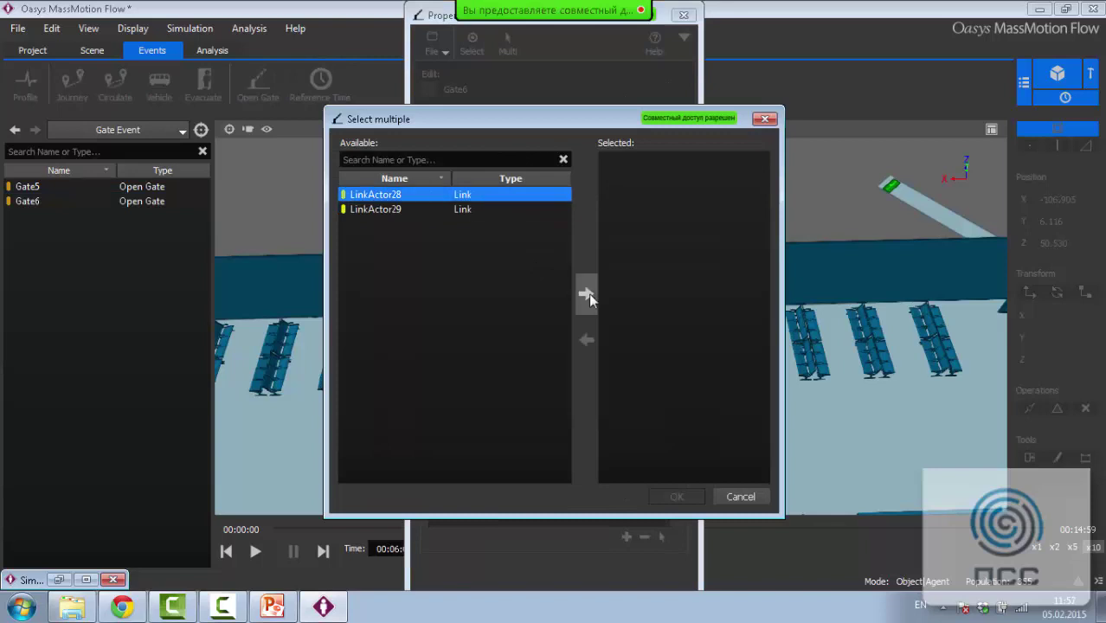
{"action": "left_click", "coordinate": [587, 295]}
{"action": "left_click", "coordinate": [676, 496]}
Set the Gate6 time range to All after, enter 7 in its start time, and close the event's properties
{"action": "left_click", "coordinate": [564, 138]}
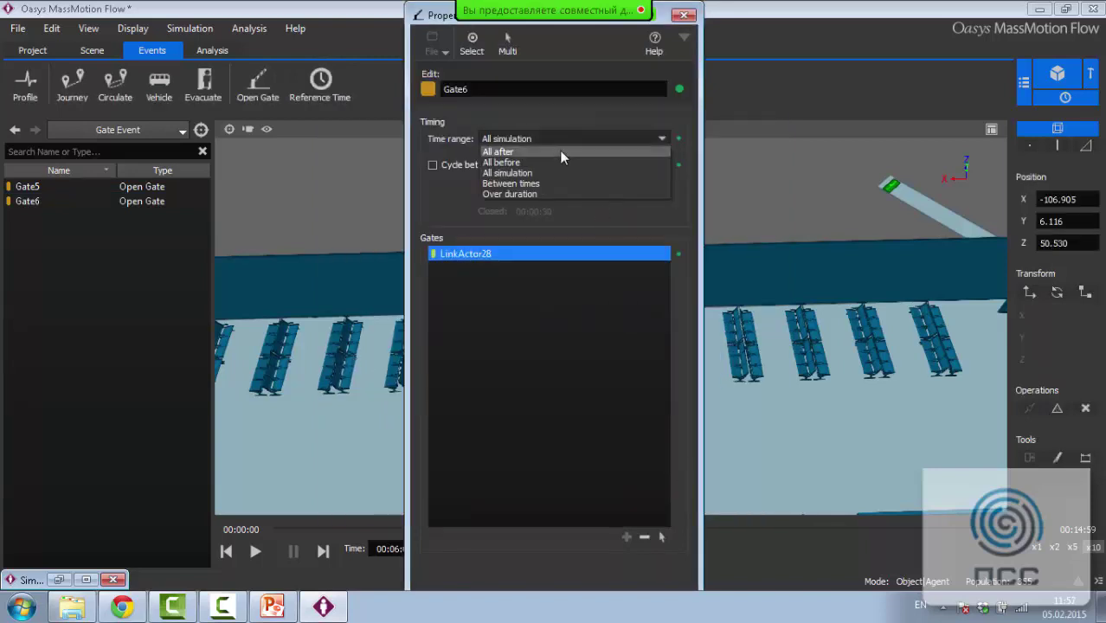
{"action": "left_click", "coordinate": [560, 152]}
{"action": "left_click", "coordinate": [641, 155]}
{"action": "key", "text": "BackSpace"}
{"action": "type", "text": "7"}
{"action": "left_click", "coordinate": [682, 15]}
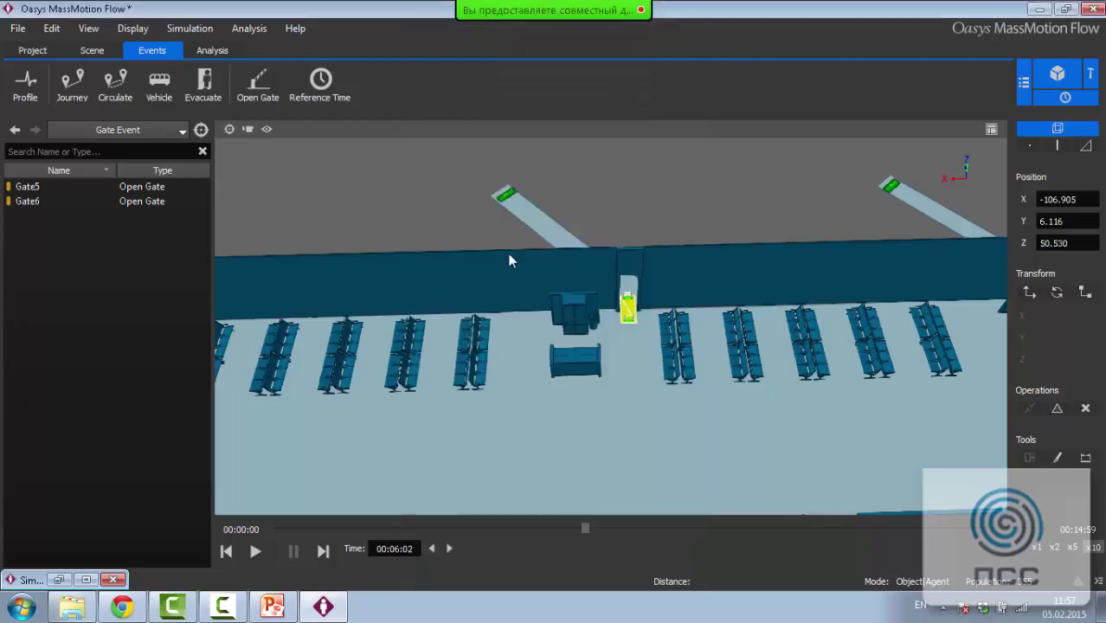
Close the previous simulation run window and run the simulation again, ignoring the setup errors
{"action": "scroll", "coordinate": [509, 264], "scroll_direction": "down", "scroll_amount": 5}
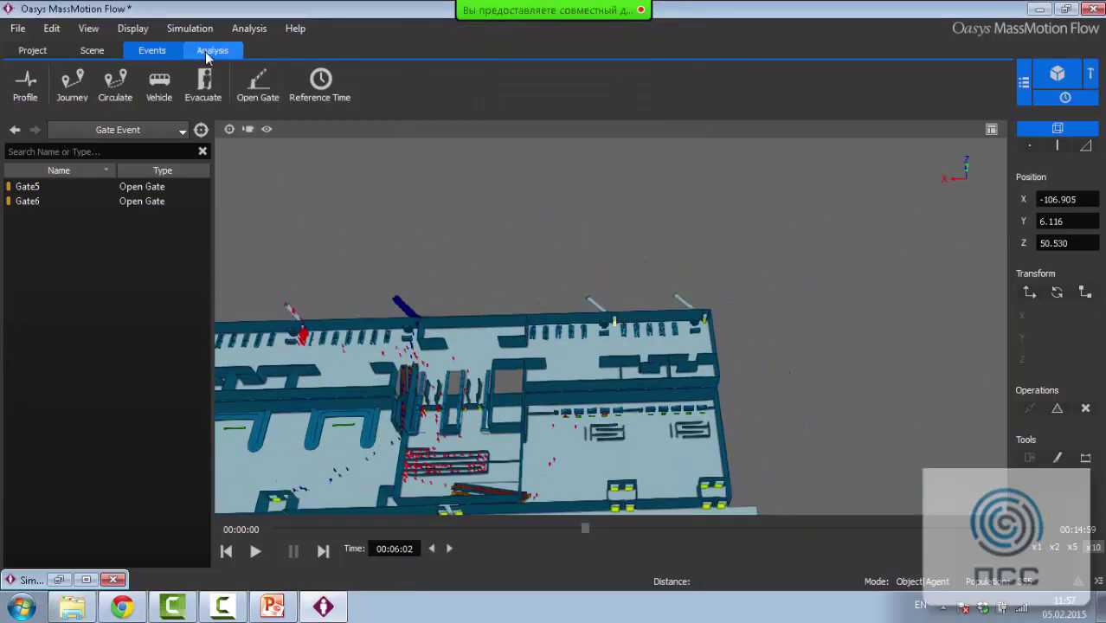
{"action": "left_click", "coordinate": [212, 50]}
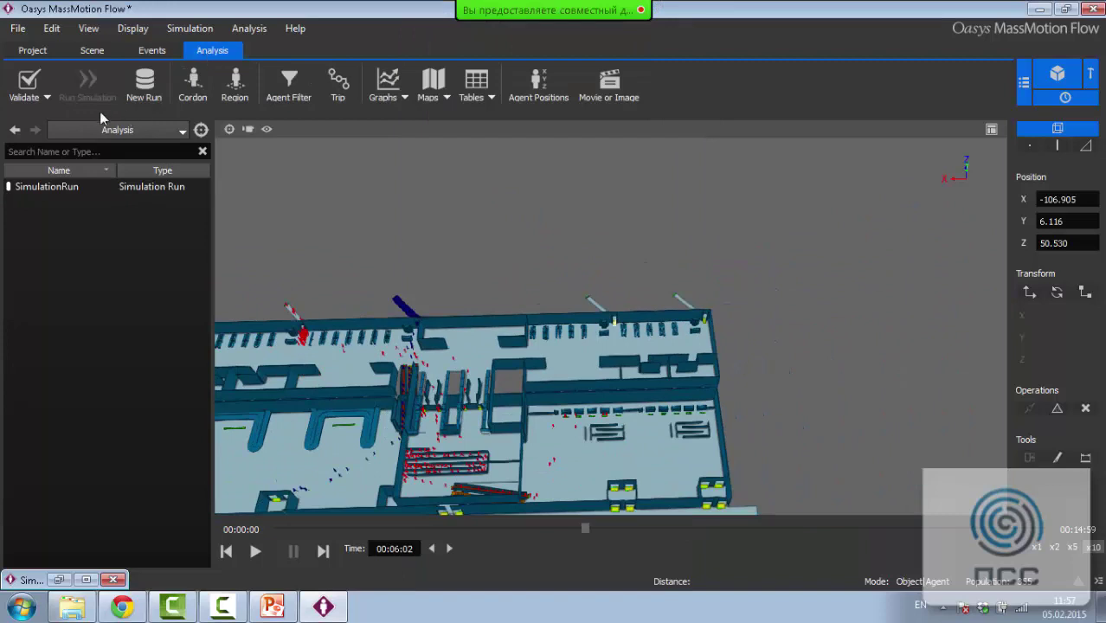
{"action": "left_click", "coordinate": [117, 578]}
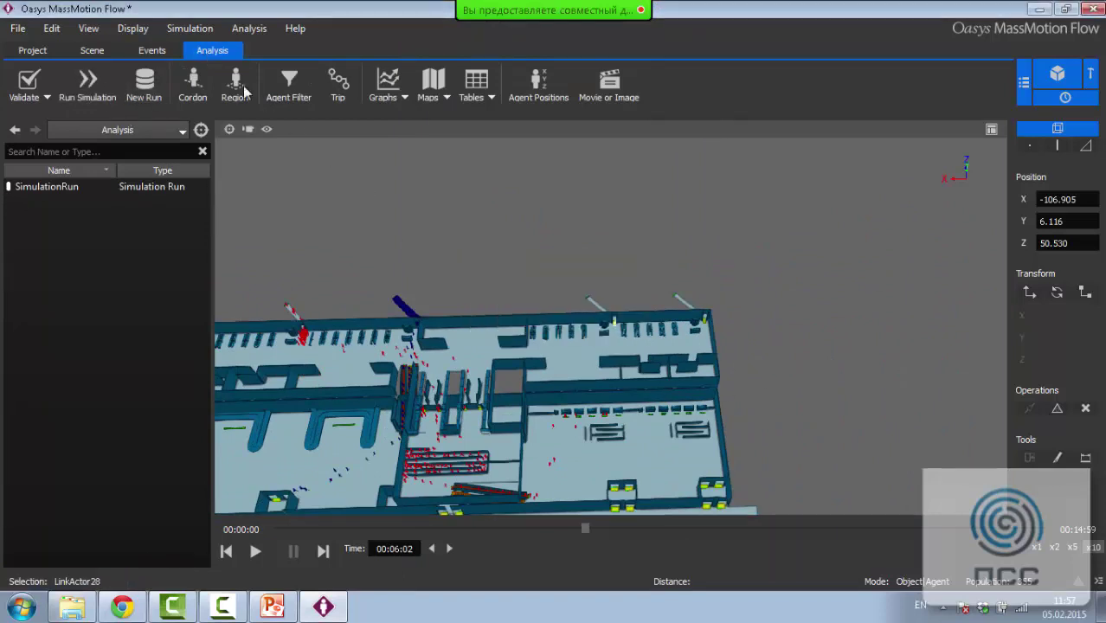
{"action": "left_click", "coordinate": [94, 82]}
{"action": "left_click", "coordinate": [645, 381]}
{"action": "left_click", "coordinate": [532, 325]}
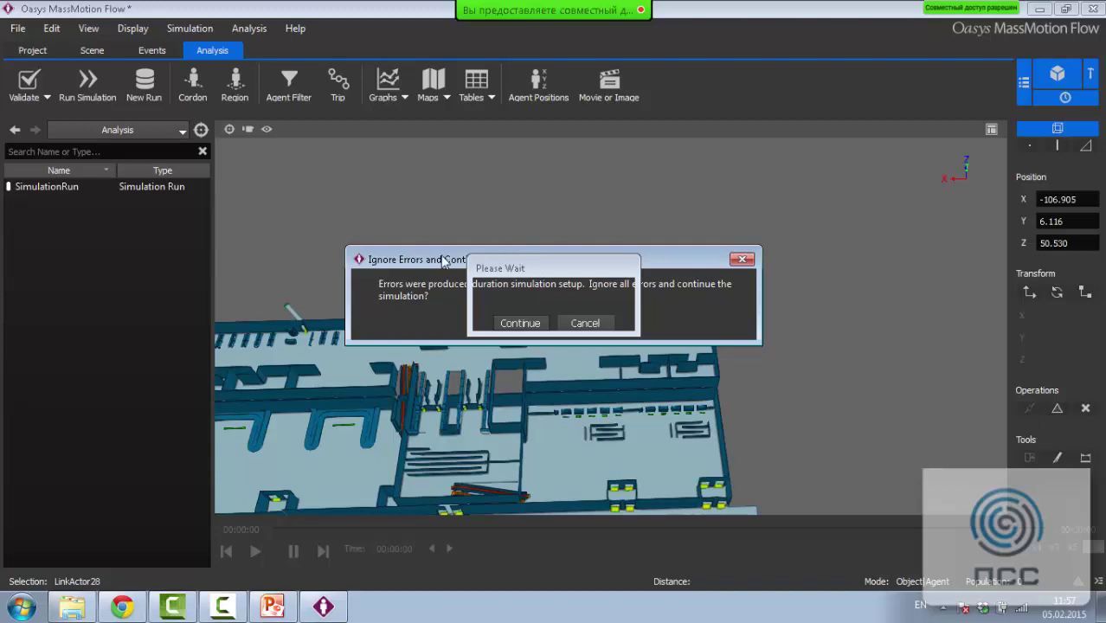
{"action": "left_click", "coordinate": [513, 322]}
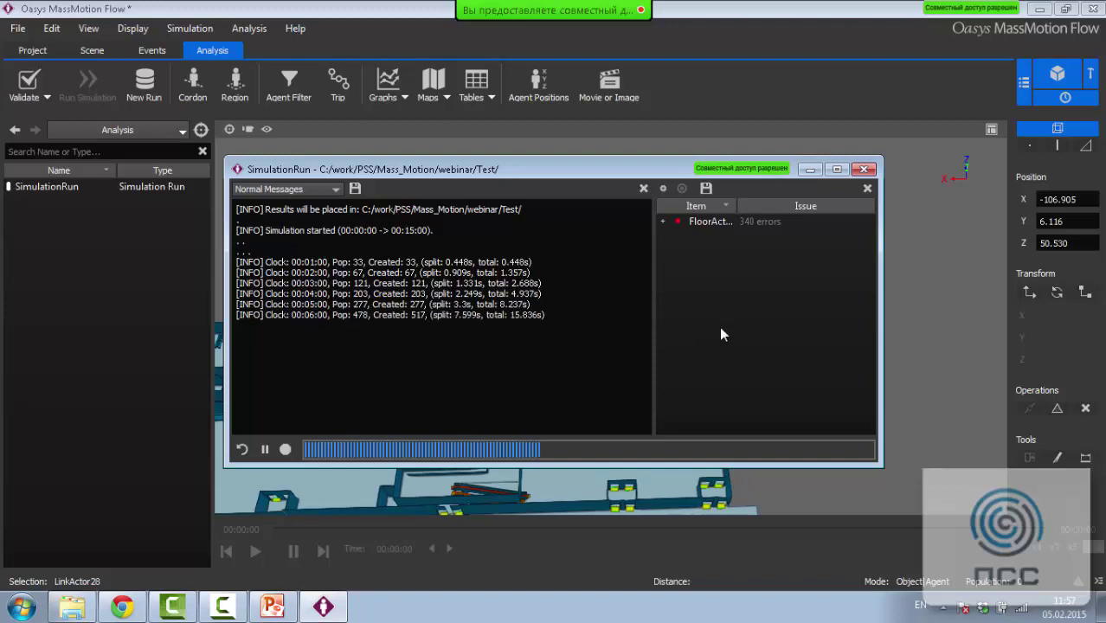
{"action": "left_click", "coordinate": [783, 35]}
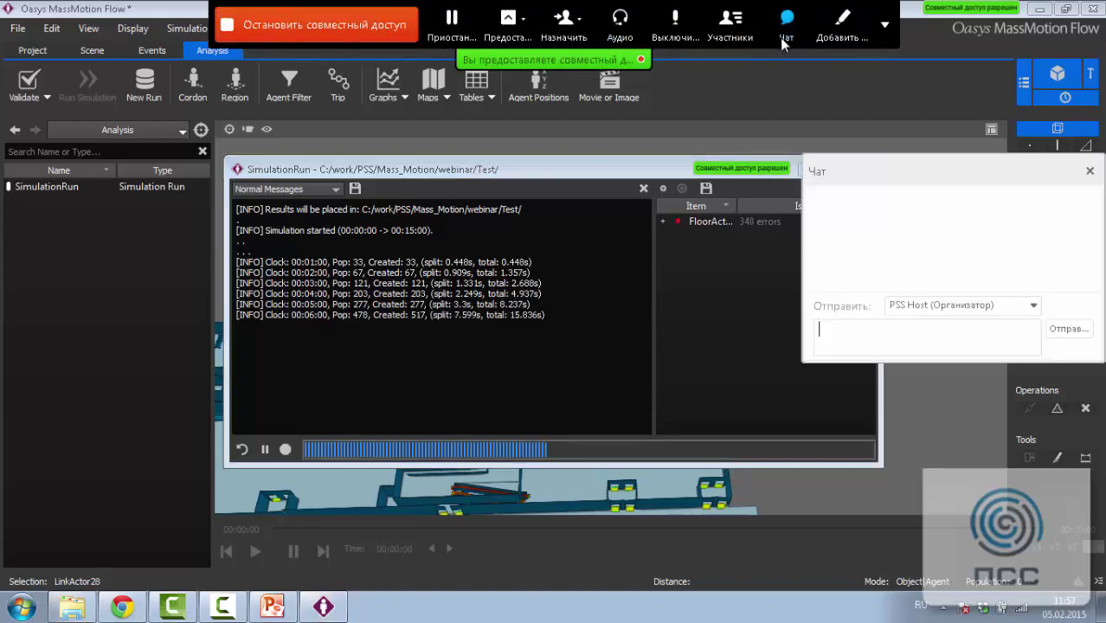
{"action": "left_click", "coordinate": [781, 34]}
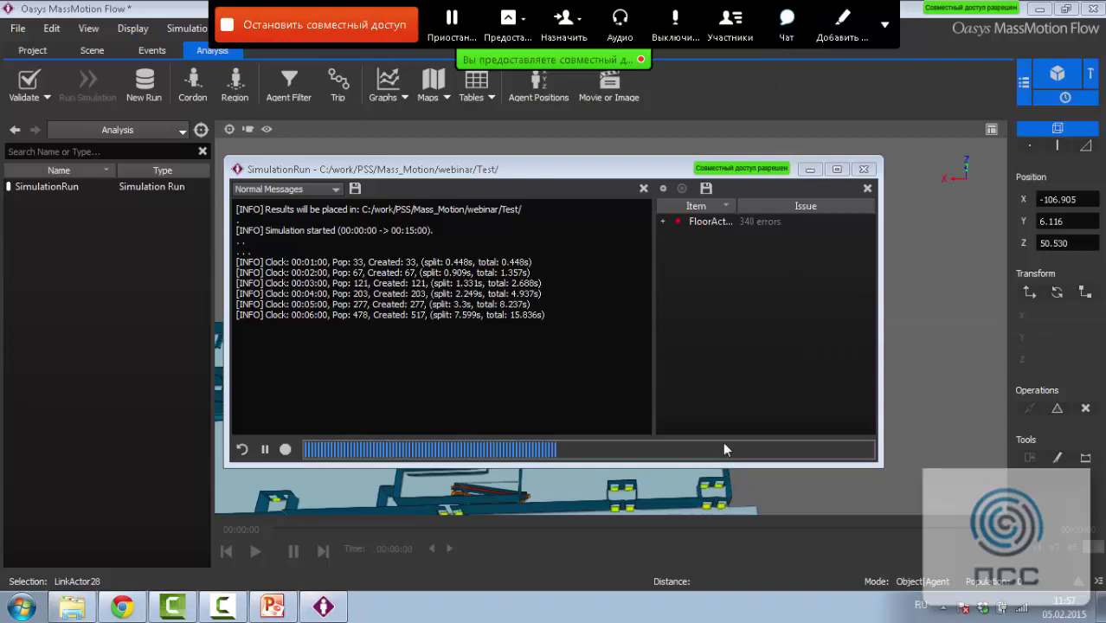